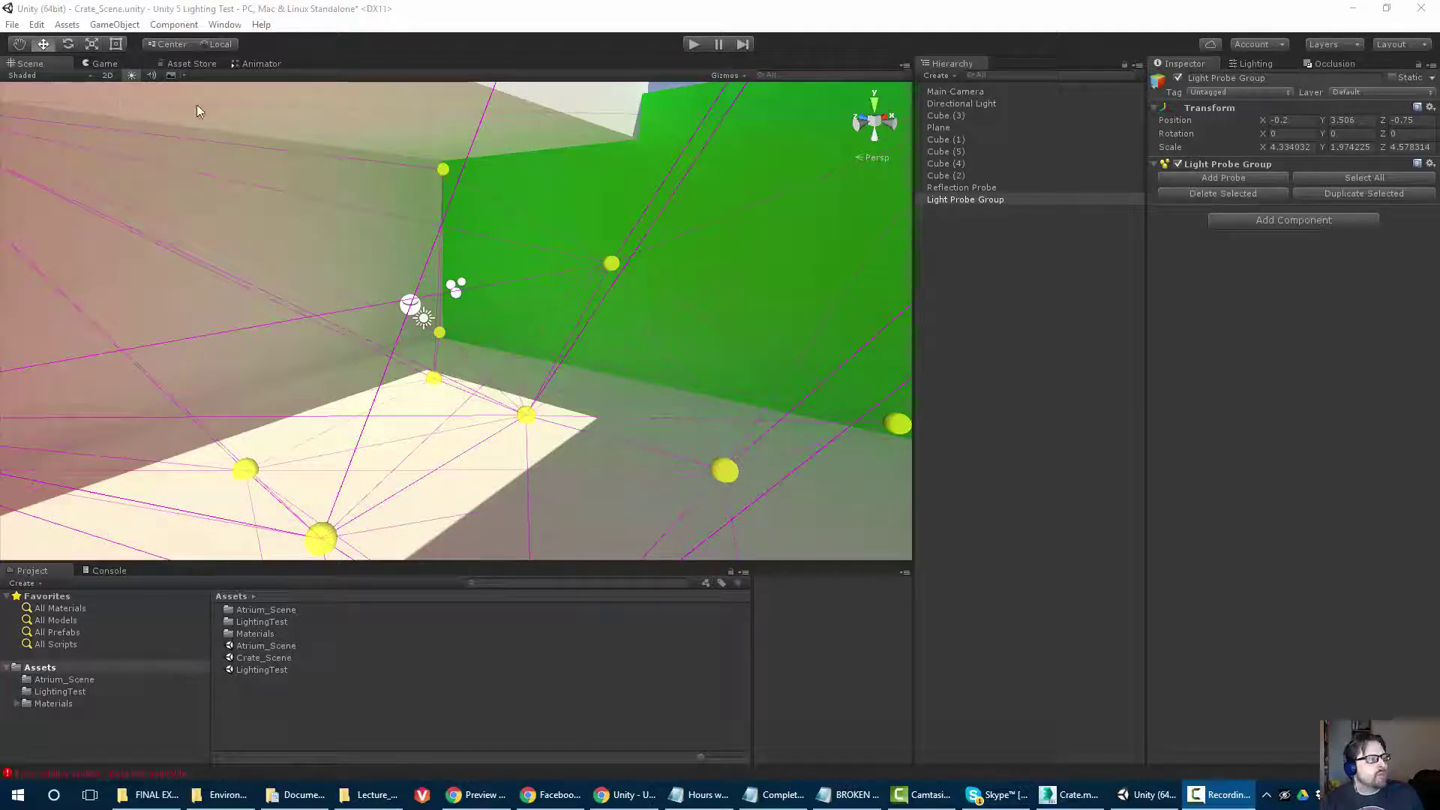
{"action": "left_click", "coordinate": [109, 26]}
{"action": "mouse_move", "coordinate": [121, 77]}
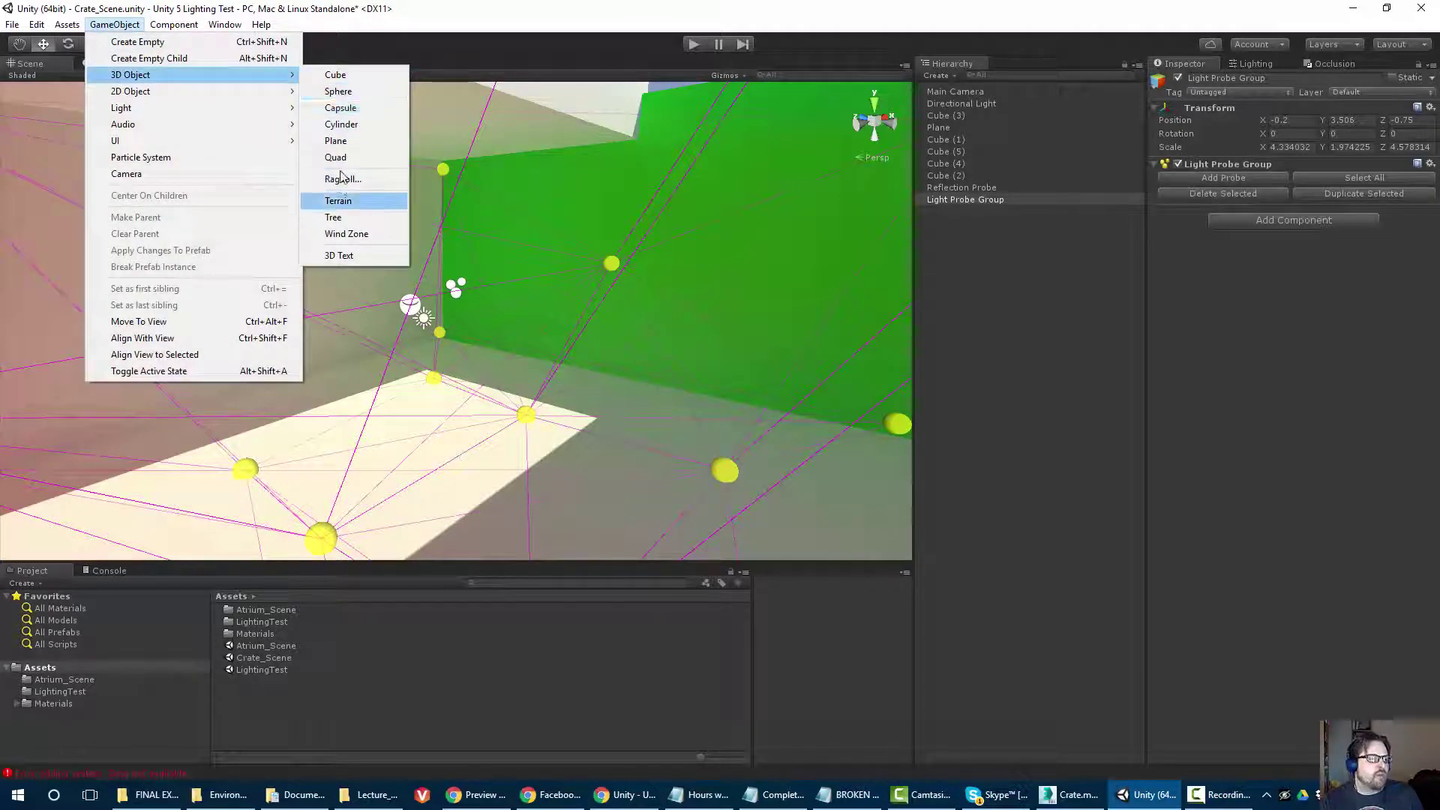
{"action": "left_click", "coordinate": [183, 16]}
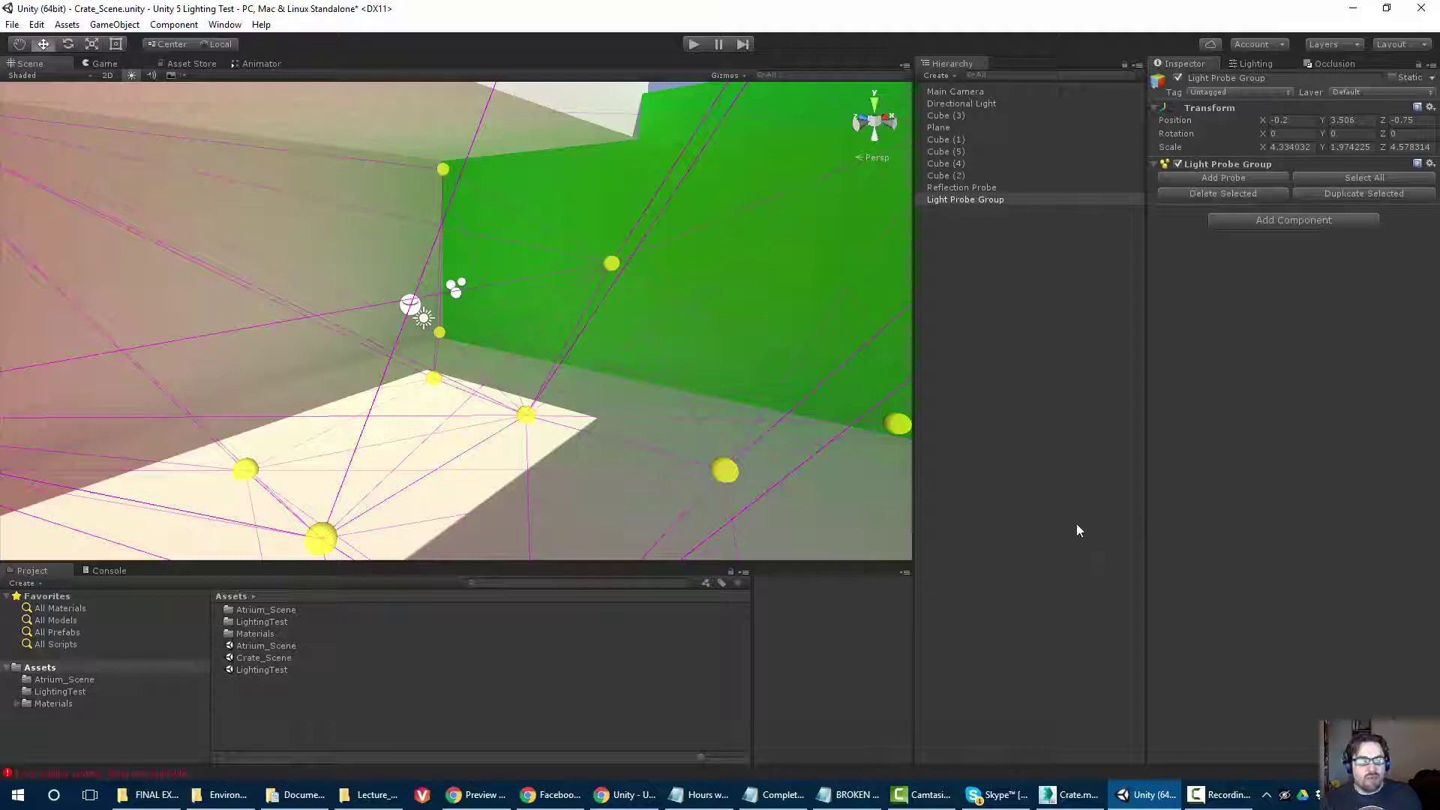
{"action": "middle_click_drag", "start_coordinate": [350, 279], "coordinate": [483, 266]}
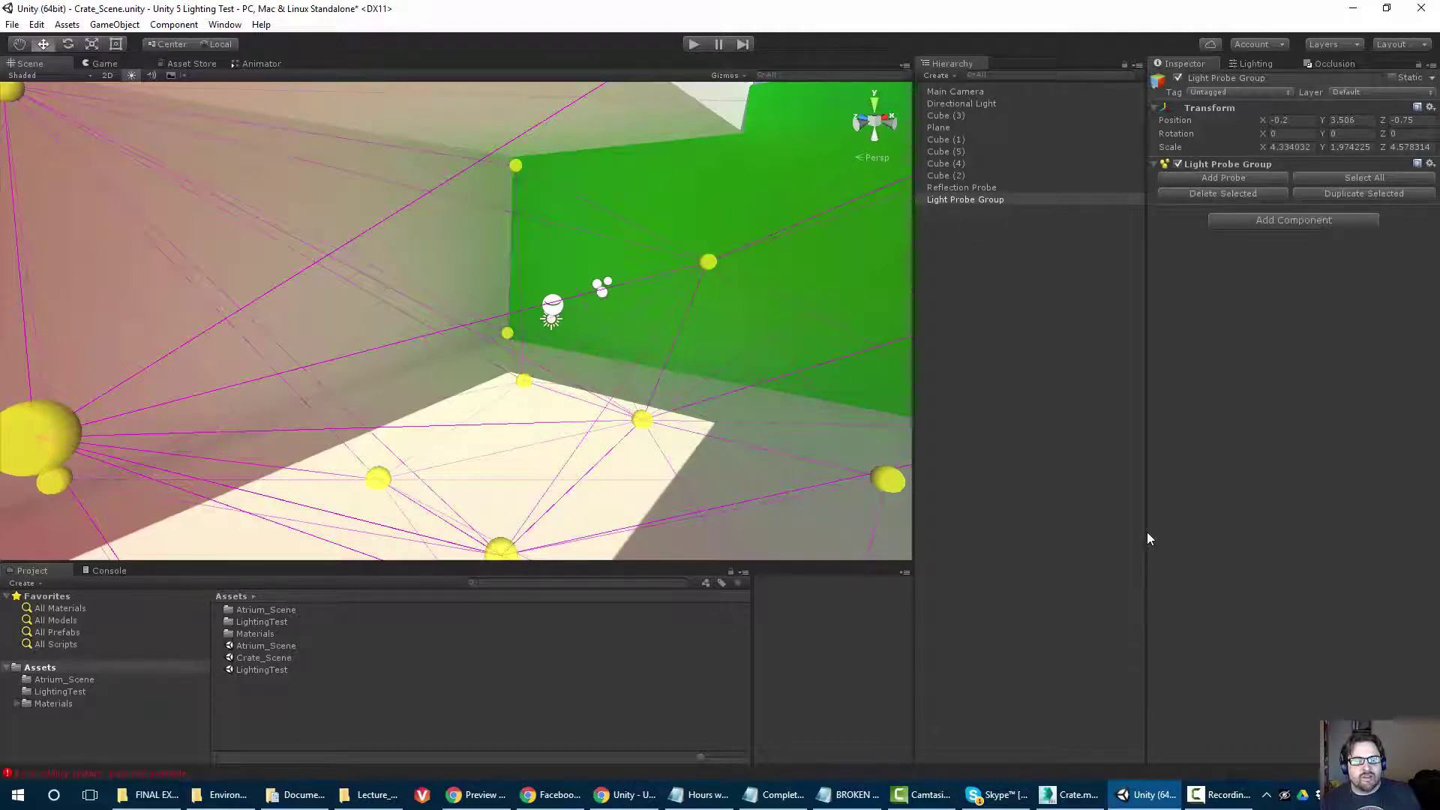
{"action": "left_click_drag", "start_coordinate": [1148, 533], "coordinate": [1159, 529]}
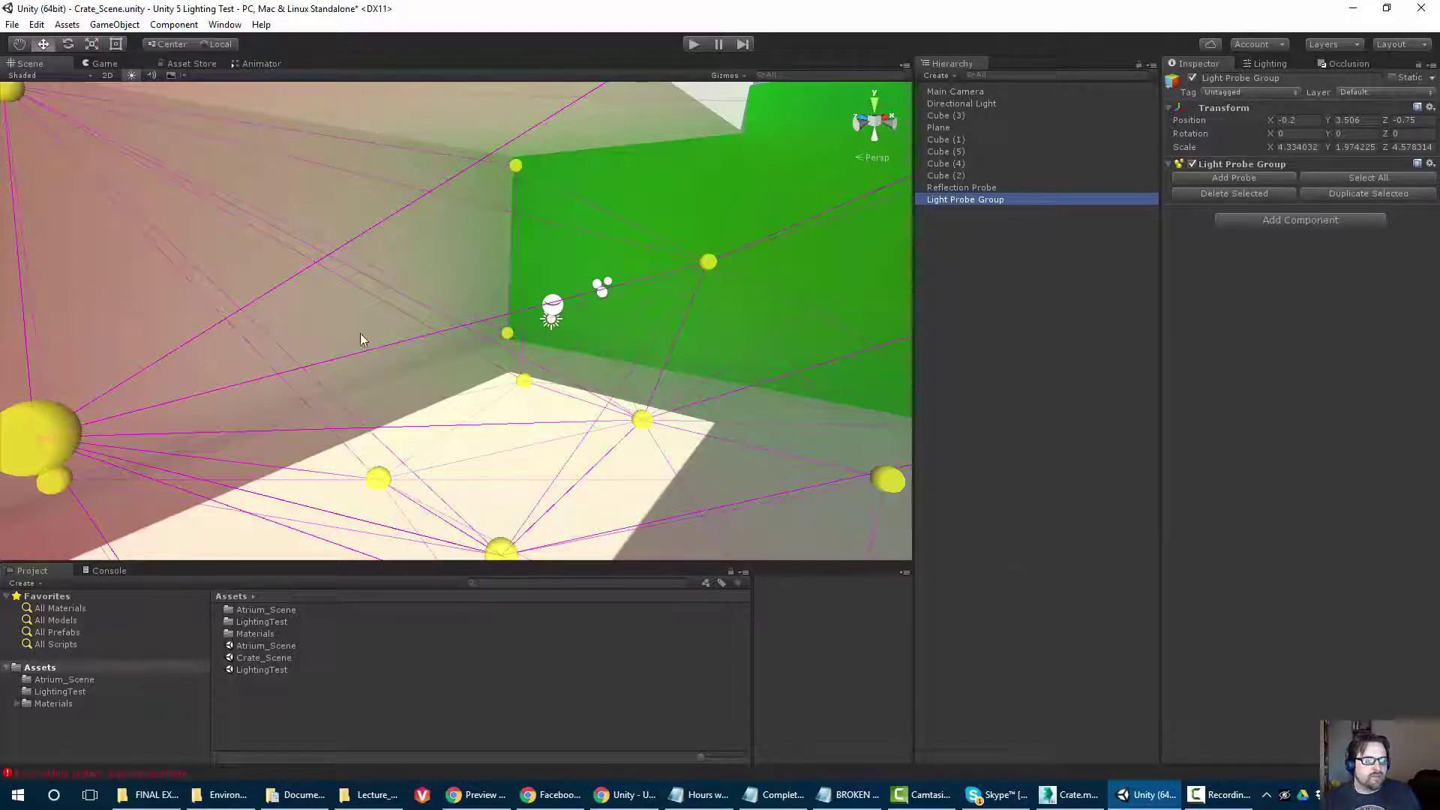
{"action": "right_click_drag", "start_coordinate": [602, 267], "coordinate": [408, 258]}
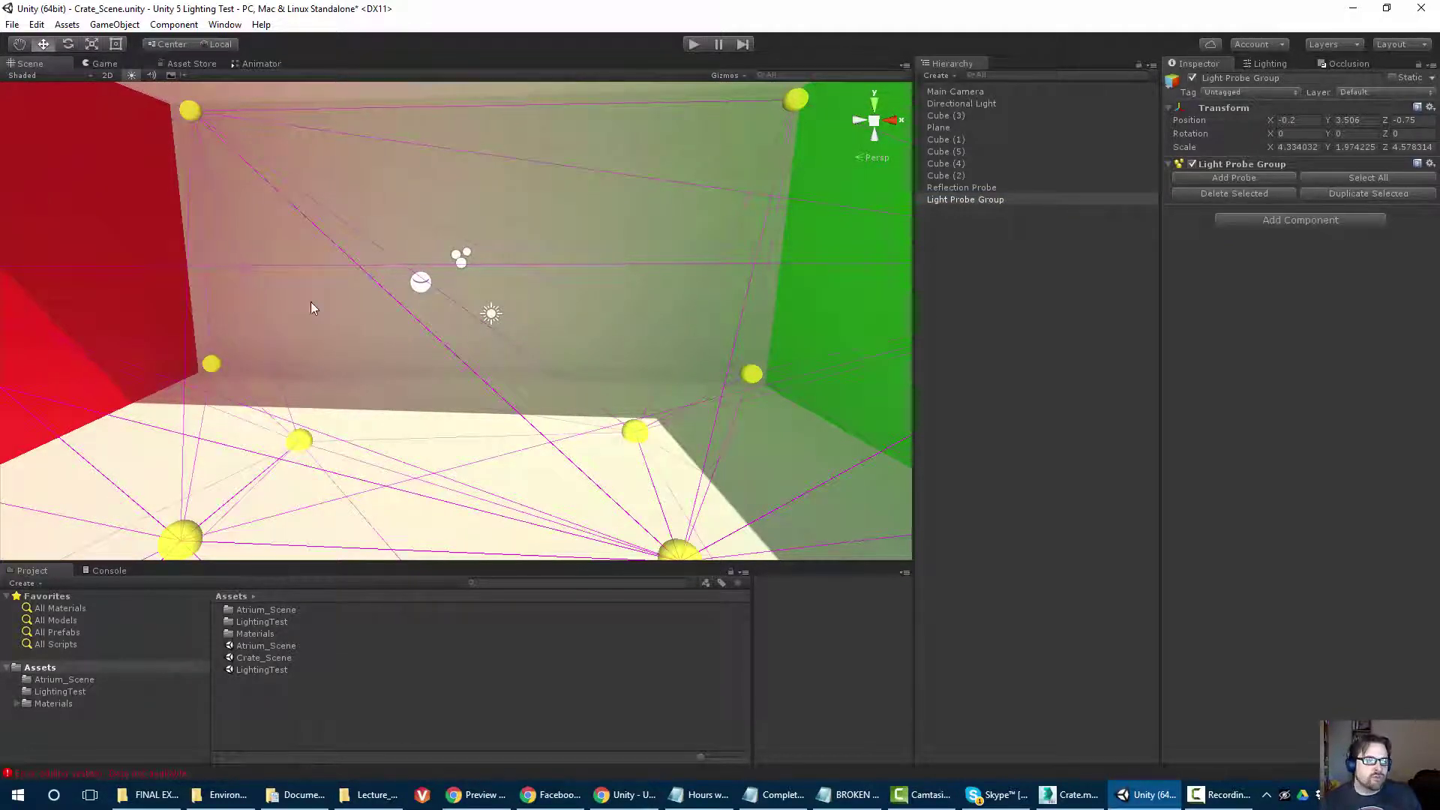
{"action": "right_click_drag", "start_coordinate": [312, 303], "coordinate": [354, 327]}
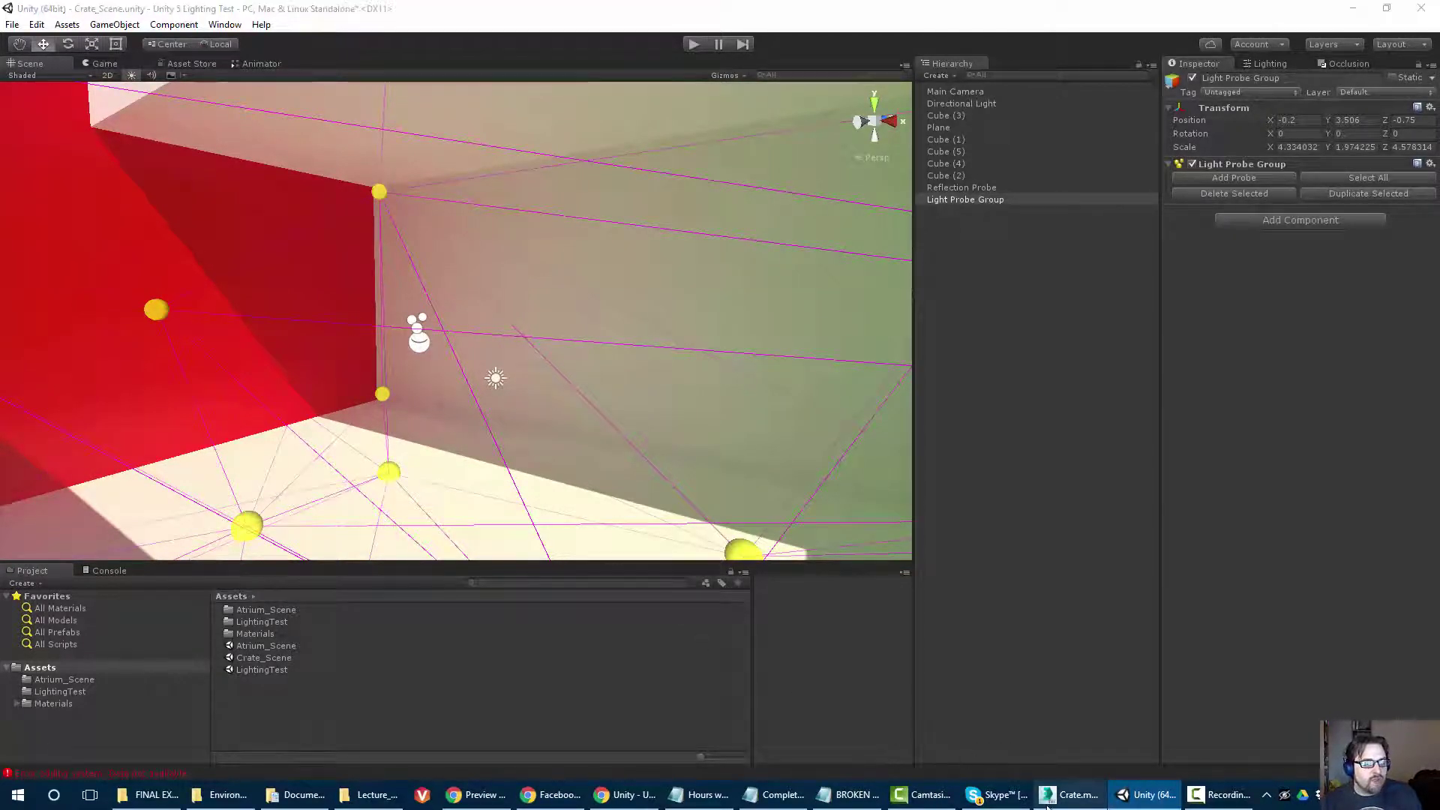
Switch to 3ds Max and examine the crate model from several angles before returning to Unity.
{"action": "left_click", "coordinate": [1069, 794]}
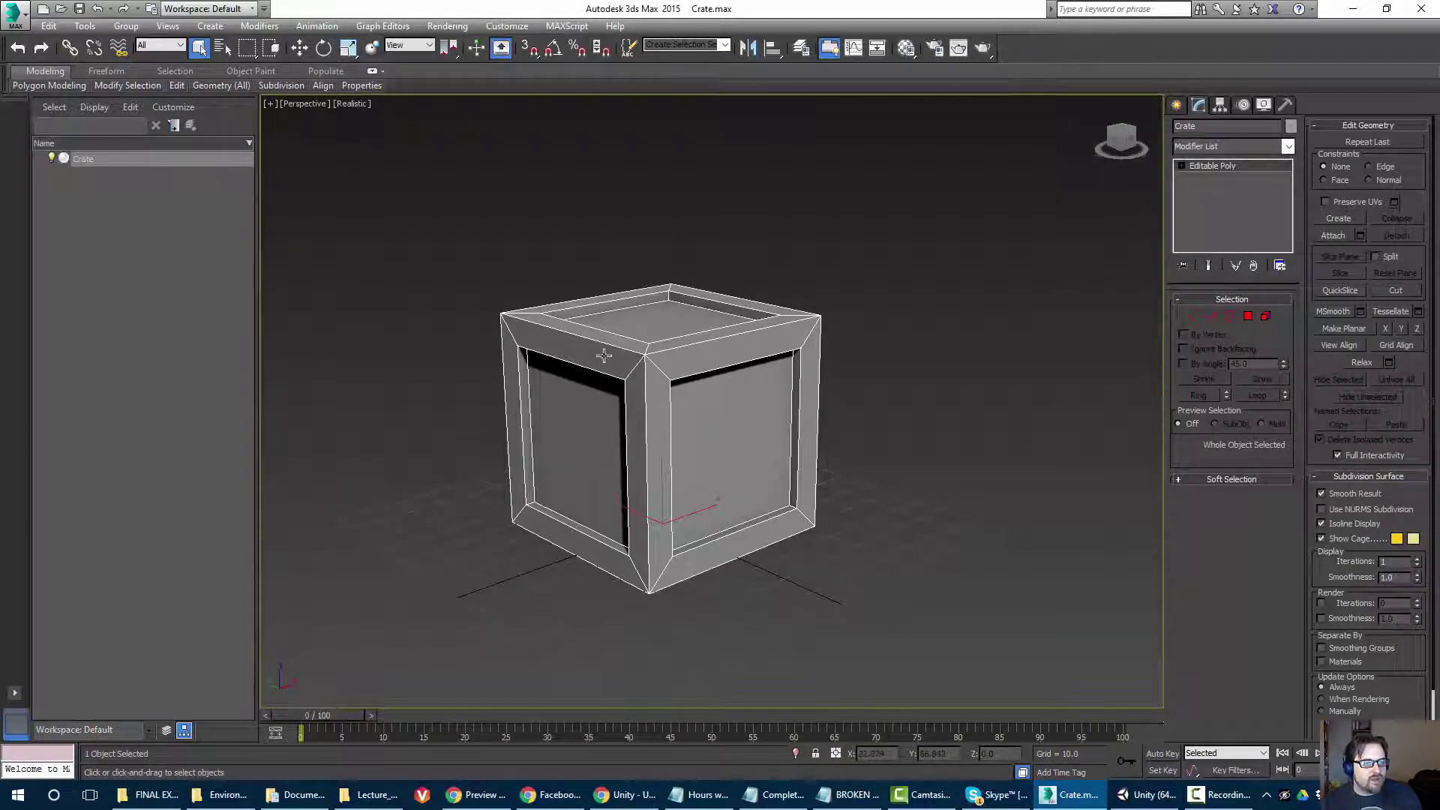
{"action": "scroll", "coordinate": [488, 427], "scroll_direction": "up", "scroll_amount": 5}
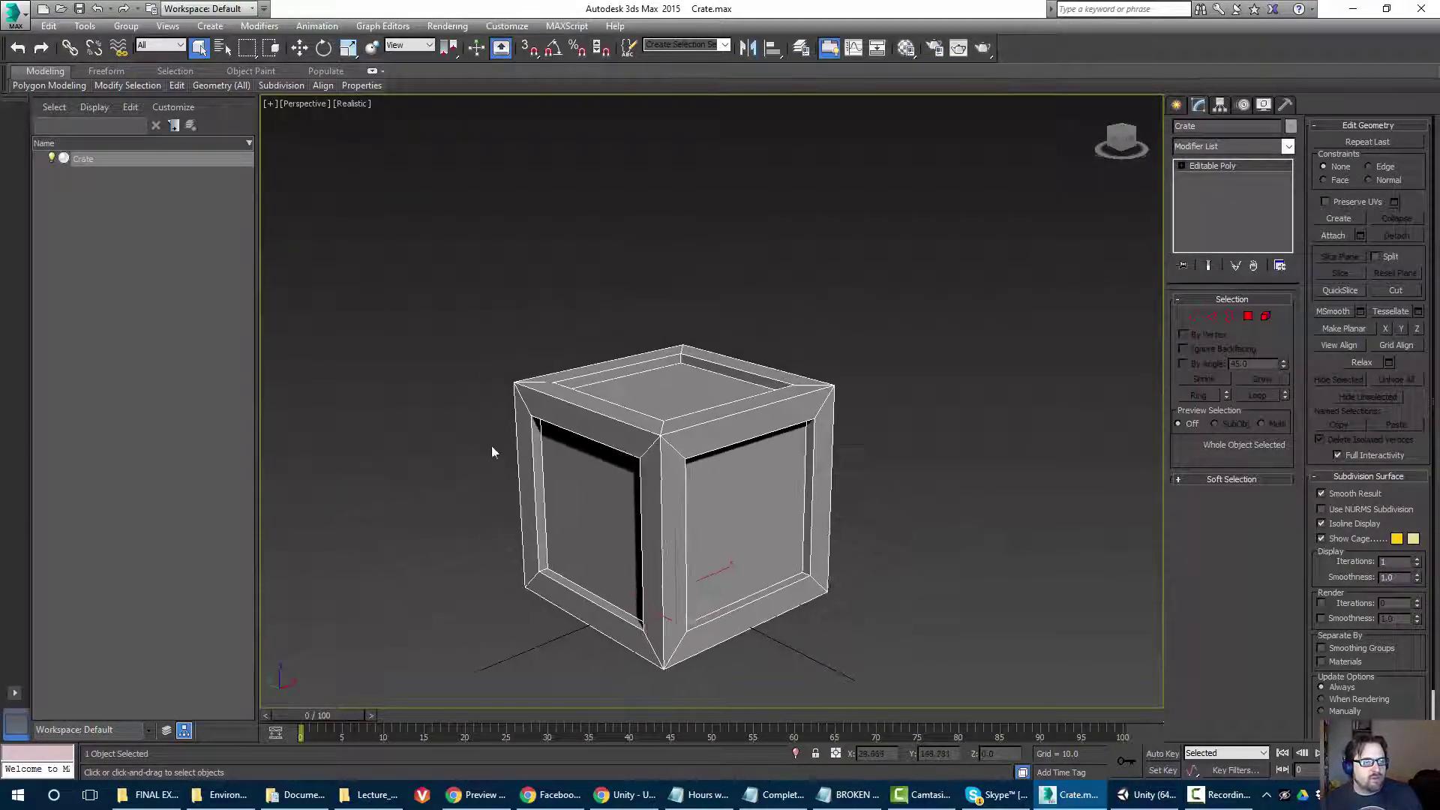
{"action": "scroll", "coordinate": [525, 414], "scroll_direction": "down", "scroll_amount": 3}
{"action": "middle_click_drag", "start_coordinate": [563, 411], "coordinate": [562, 376]}
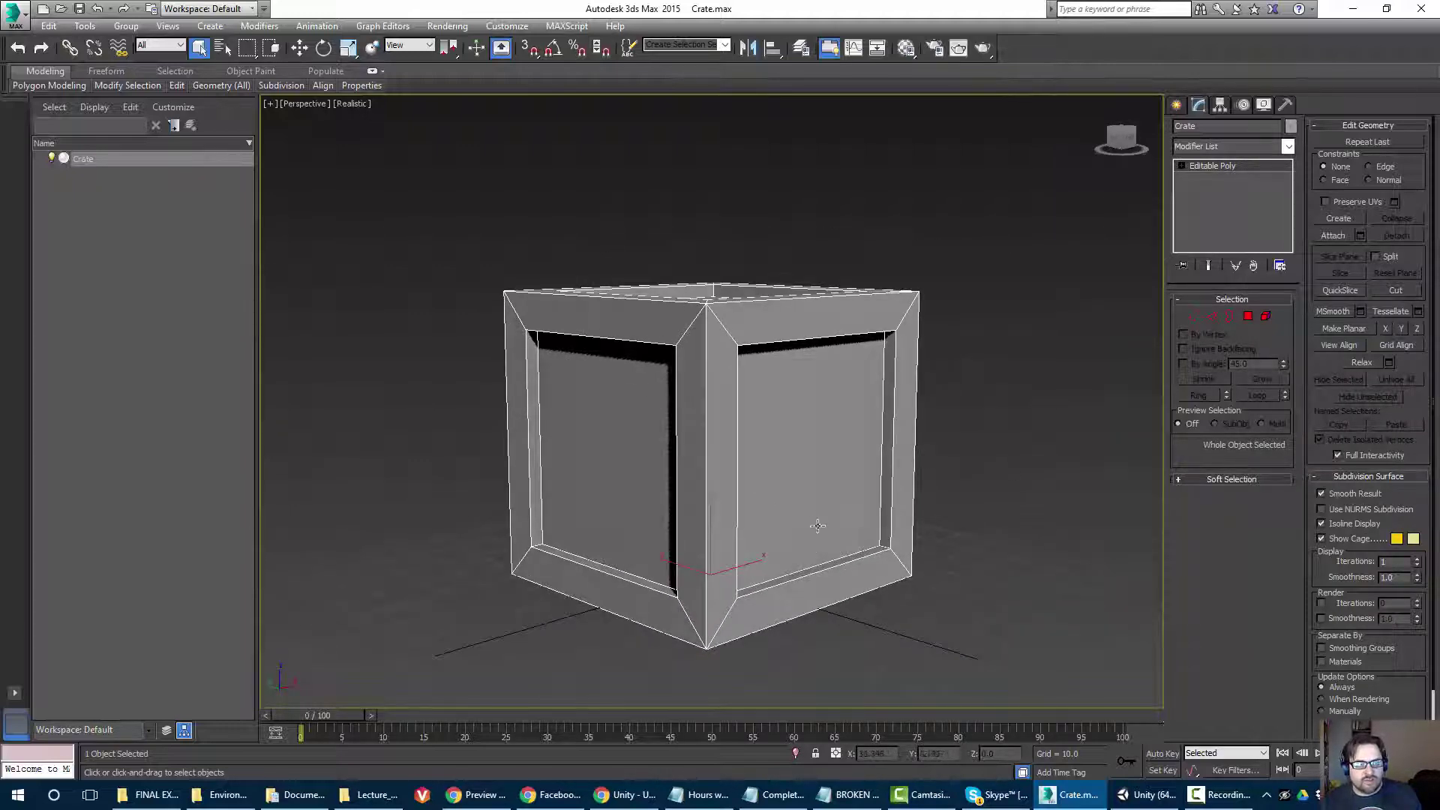
{"action": "middle_click_drag", "start_coordinate": [819, 517], "coordinate": [827, 411], "text": "alt"}
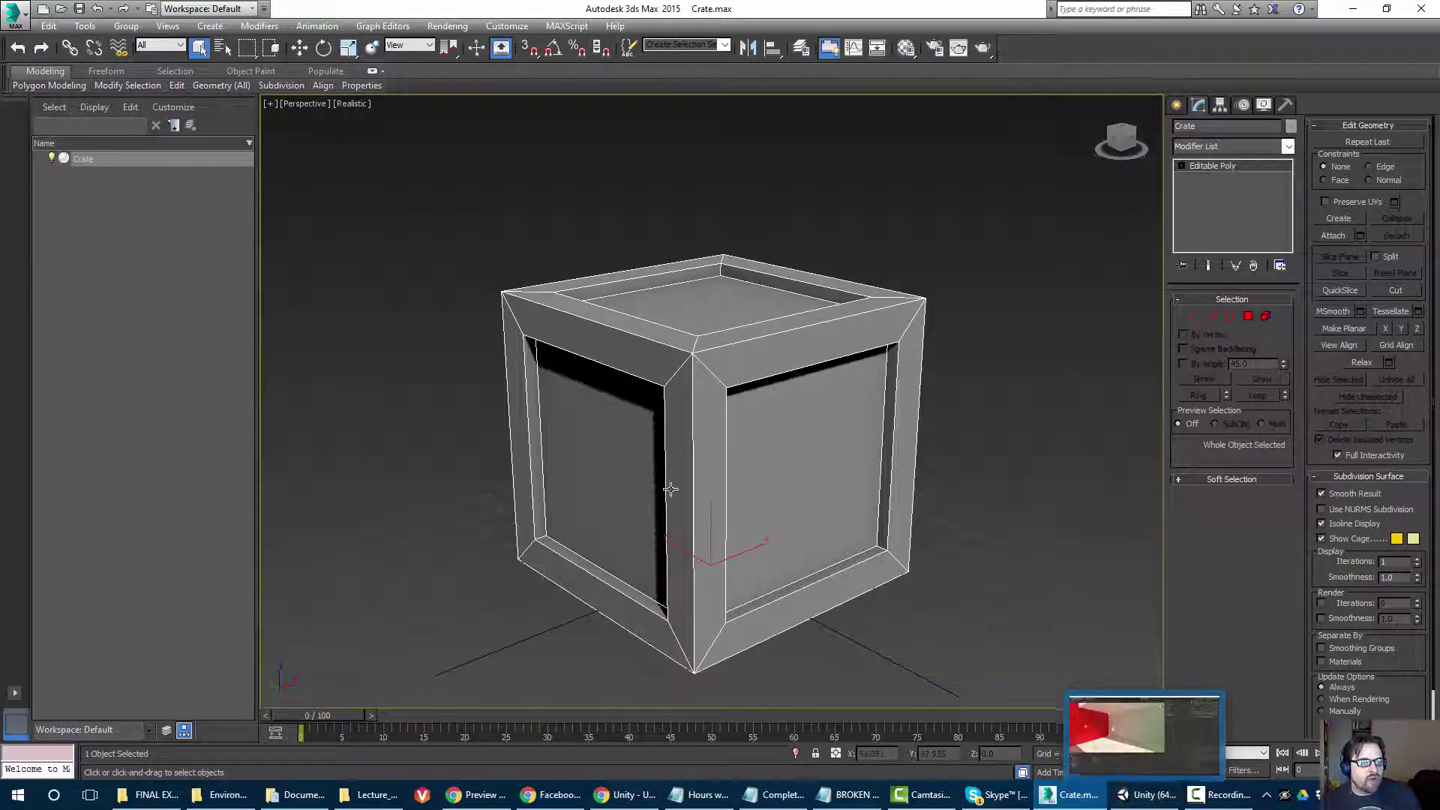
{"action": "middle_click_drag", "start_coordinate": [671, 488], "coordinate": [685, 402], "text": "alt"}
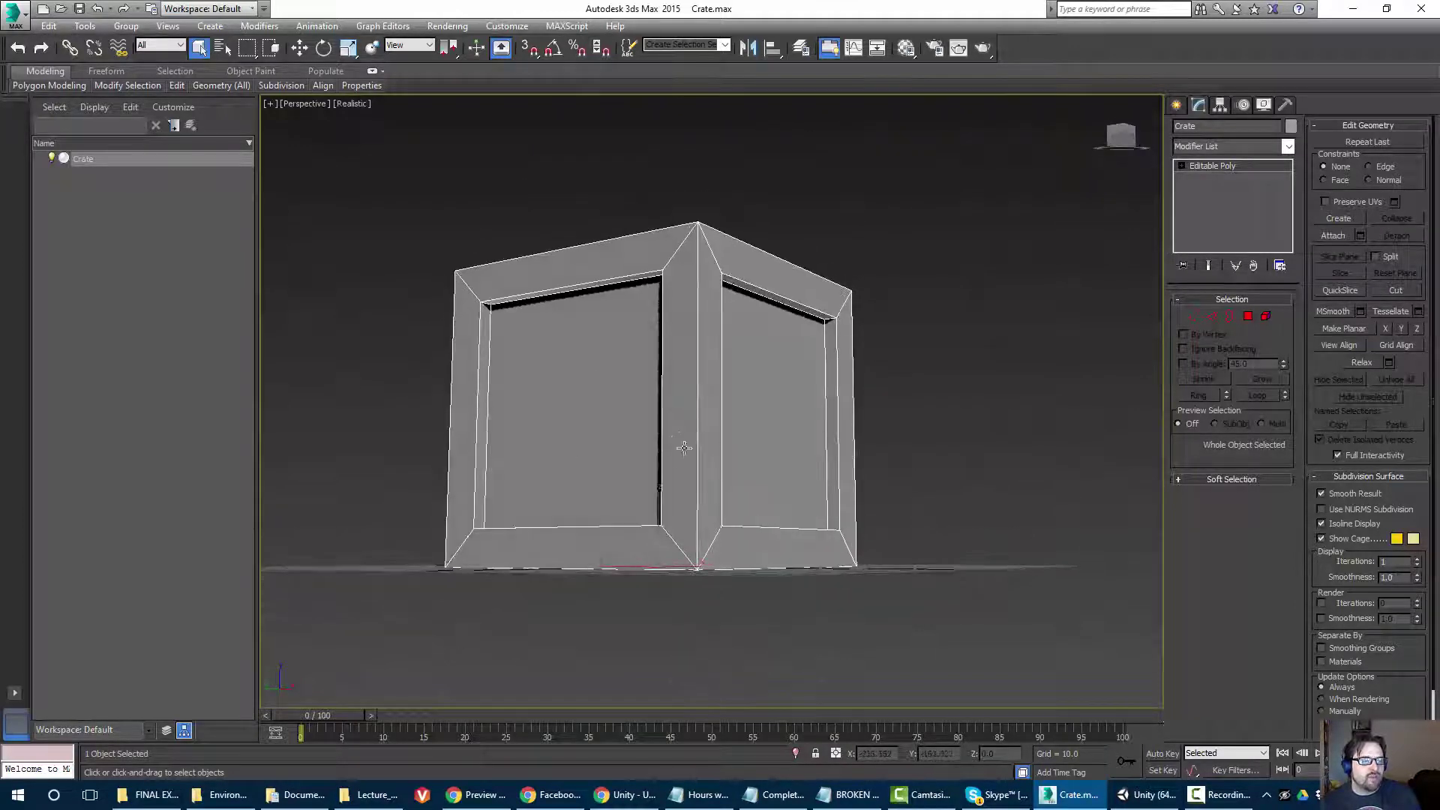
{"action": "left_click", "coordinate": [1133, 800]}
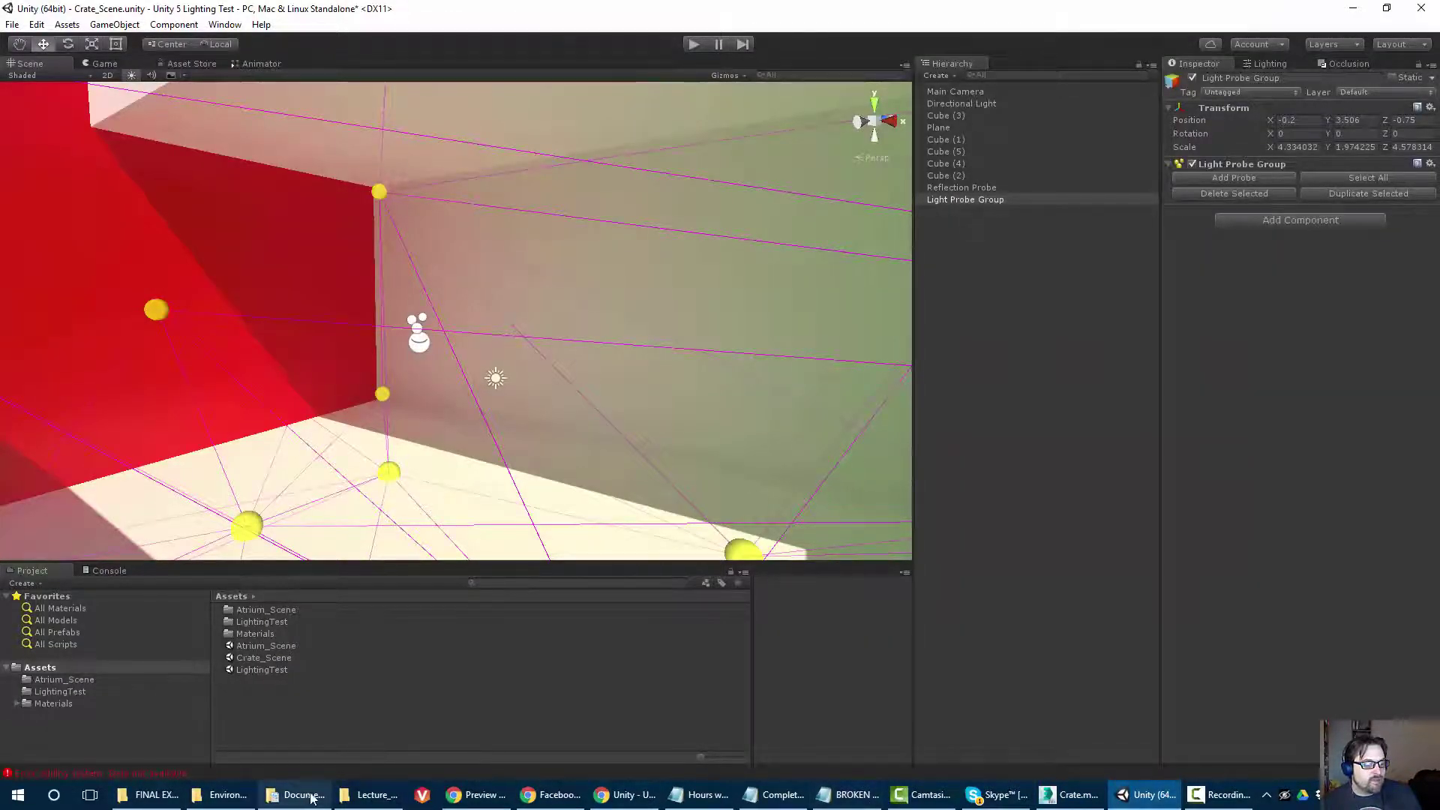
Import Crate.FBX from the Desktop's Crate Model folder into the project's Assets folder.
{"action": "left_click", "coordinate": [373, 795]}
{"action": "left_click", "coordinate": [189, 333]}
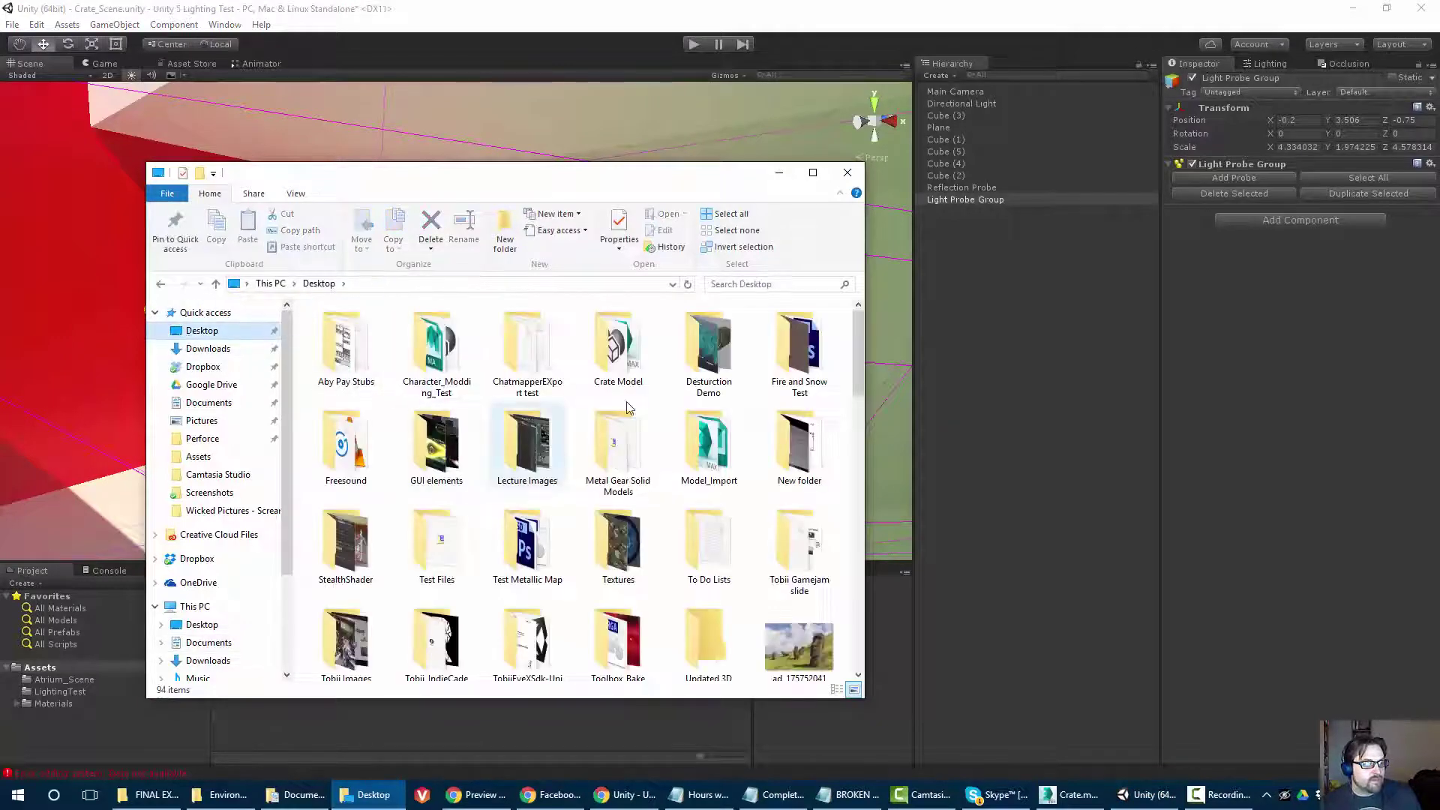
{"action": "double_click", "coordinate": [617, 335]}
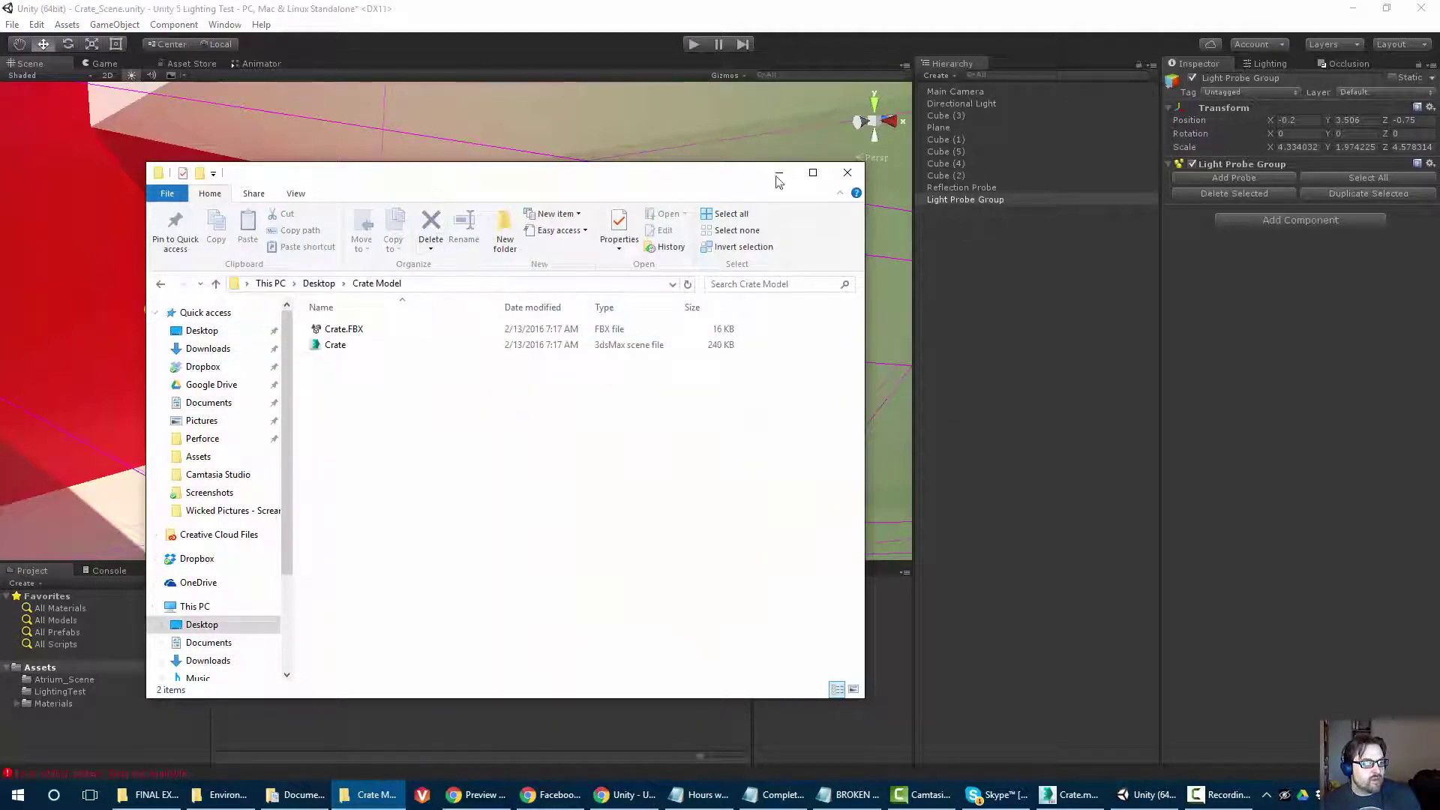
{"action": "left_click_drag", "start_coordinate": [611, 185], "coordinate": [1161, 161]}
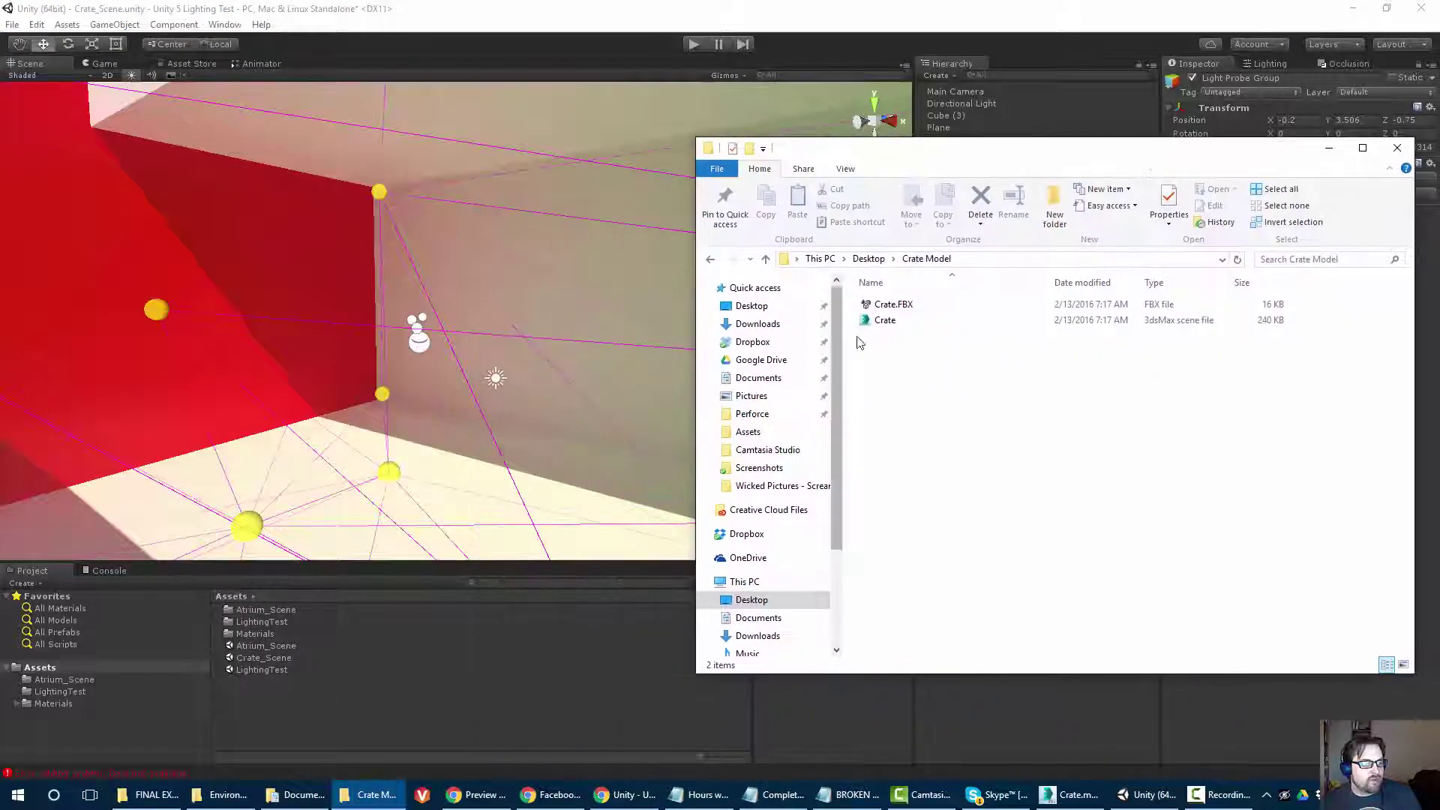
{"action": "left_click", "coordinate": [888, 307]}
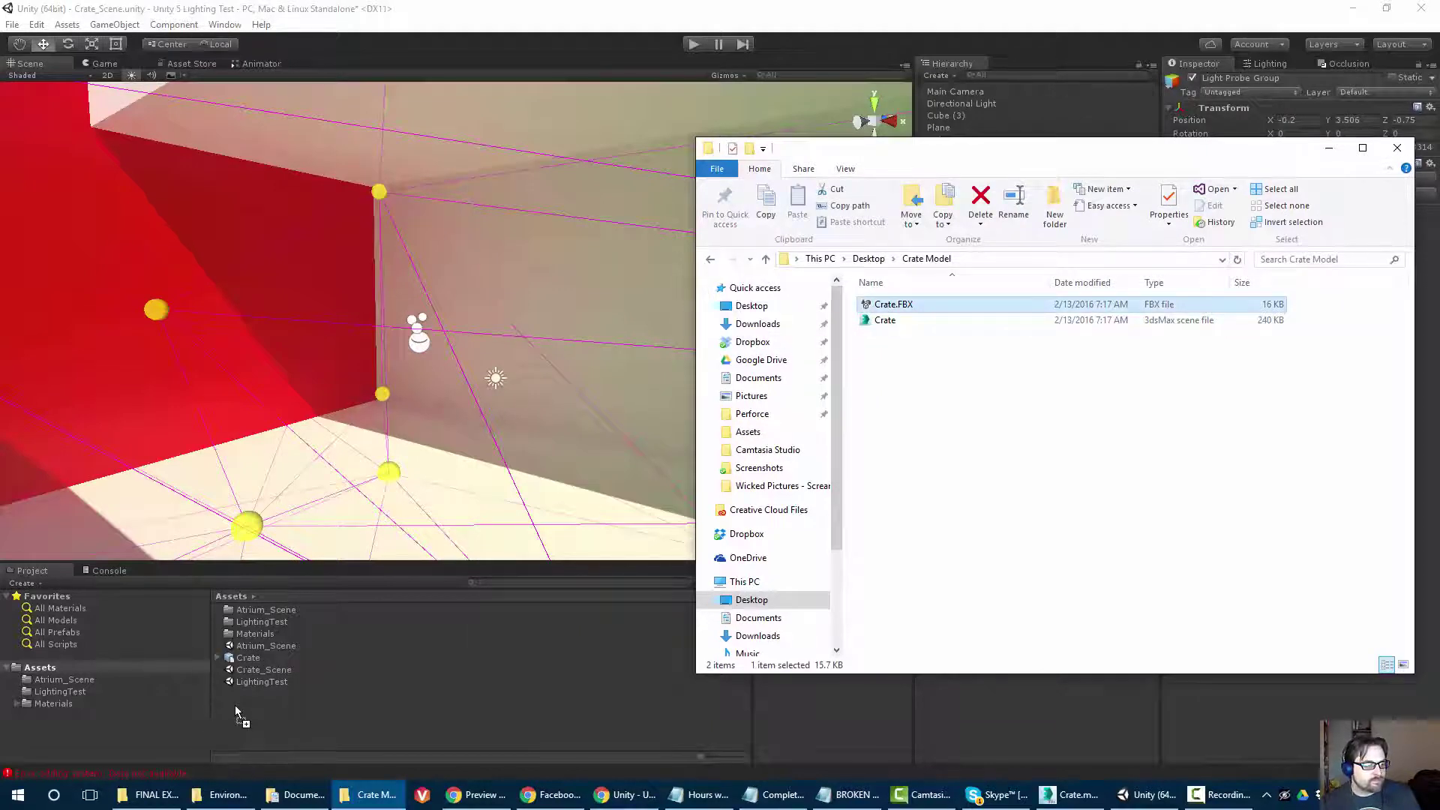
{"action": "left_click", "coordinate": [1328, 148]}
Place the Crate model on the floor near the back wall, at about X -1.36, Y 1.28, Z 2.71.
{"action": "left_click_drag", "start_coordinate": [255, 657], "coordinate": [339, 401]}
{"action": "middle_click_drag", "start_coordinate": [339, 401], "coordinate": [177, 342]}
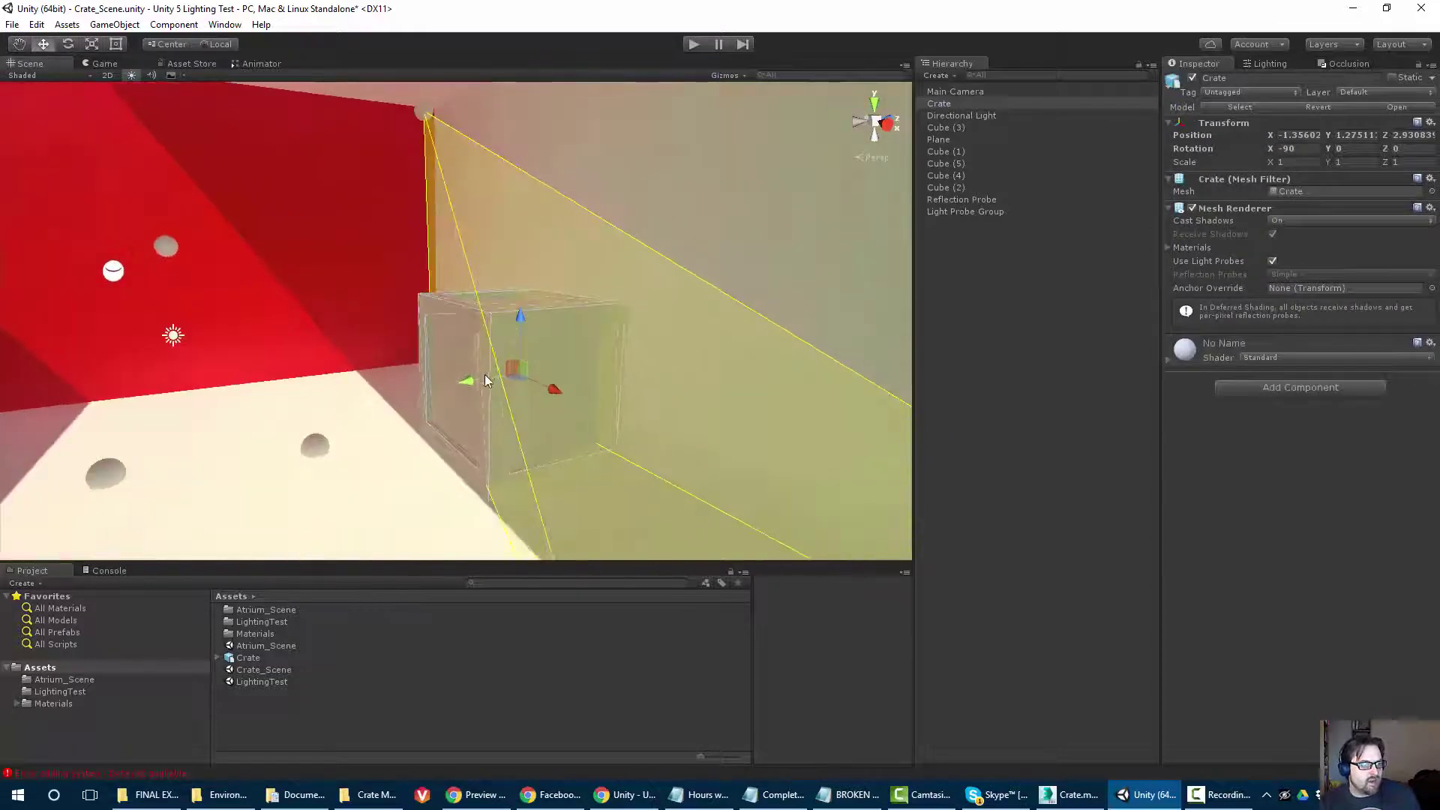
{"action": "left_click_drag", "start_coordinate": [474, 388], "coordinate": [456, 390]}
Duplicate the crate and move the copy along the back wall to the corner beside the green wall.
{"action": "left_click_drag", "start_coordinate": [592, 342], "coordinate": [738, 399], "text": "alt"}
{"action": "key", "text": "ctrl+d"}
{"action": "left_click_drag", "start_coordinate": [838, 433], "coordinate": [817, 442]}
Stack another crate copy on the one by the green wall and rotate it to about -6.65 degrees in Y.
{"action": "key", "text": "ctrl+d"}
{"action": "left_click_drag", "start_coordinate": [762, 369], "coordinate": [795, 225]}
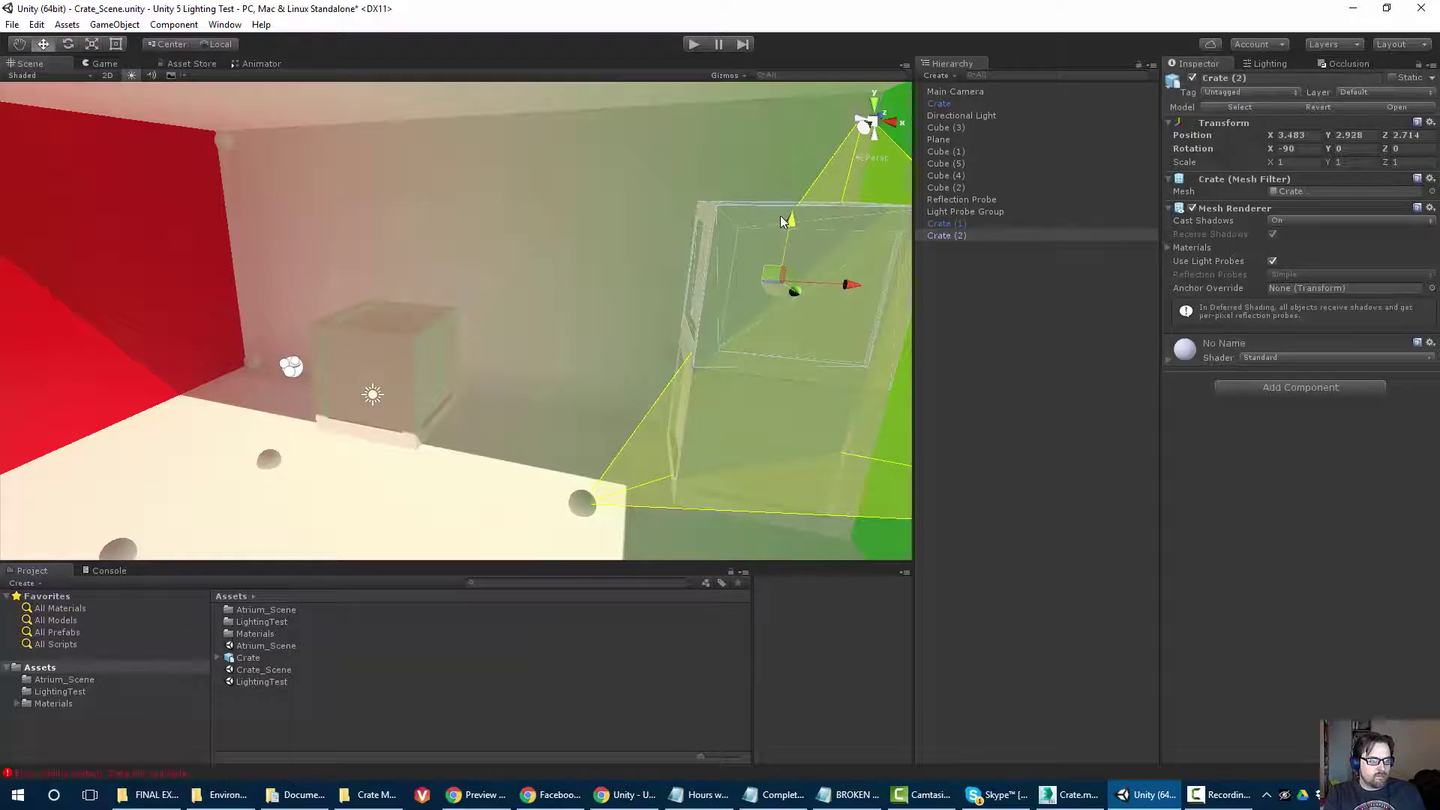
{"action": "key", "text": "e"}
{"action": "left_click_drag", "start_coordinate": [751, 297], "coordinate": [762, 289]}
{"action": "key", "text": "w"}
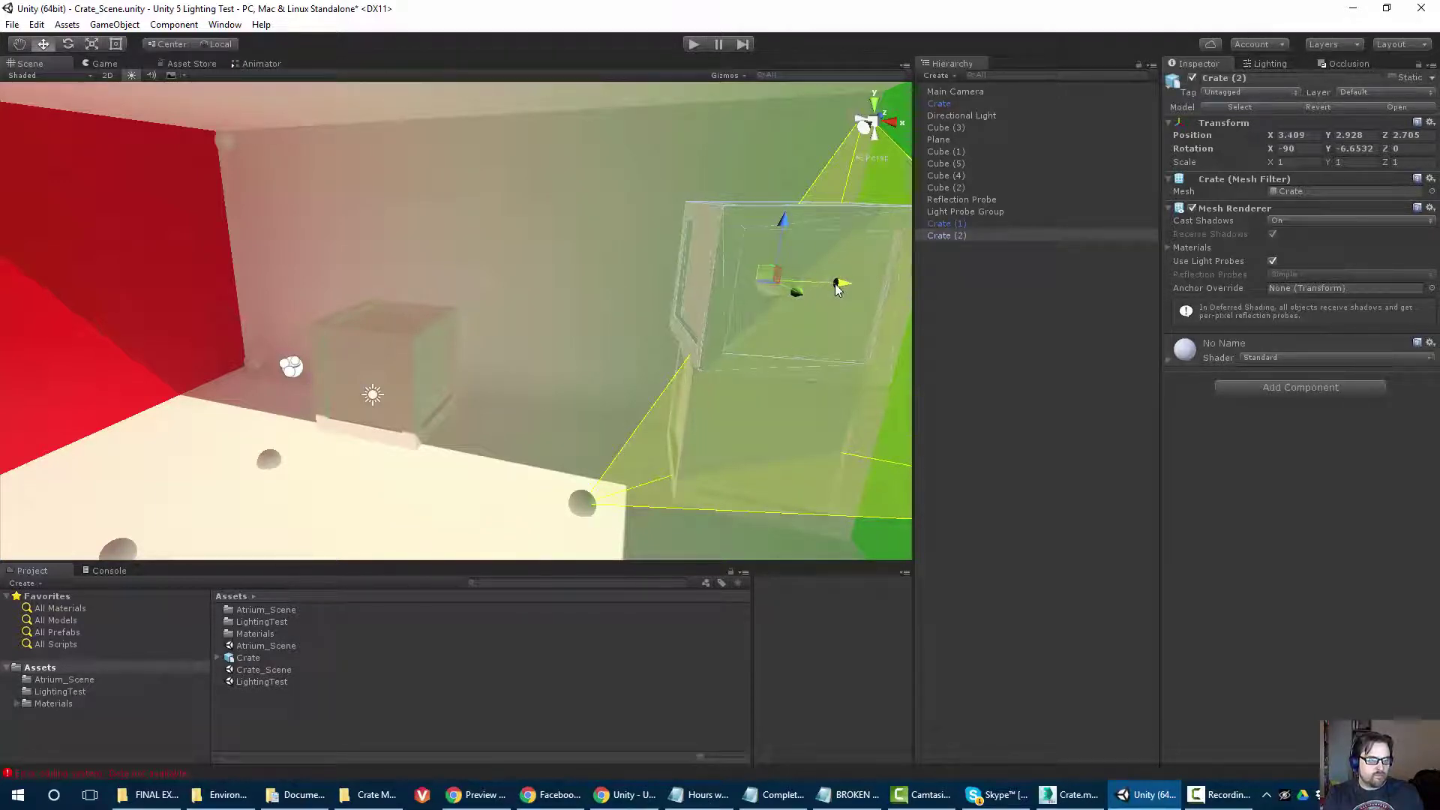
Duplicate the first crate and move the copy across the room to the opposite wall.
{"action": "left_click", "coordinate": [382, 369]}
{"action": "left_click_drag", "start_coordinate": [366, 379], "coordinate": [433, 350], "text": "alt"}
{"action": "key", "text": "ctrl+d"}
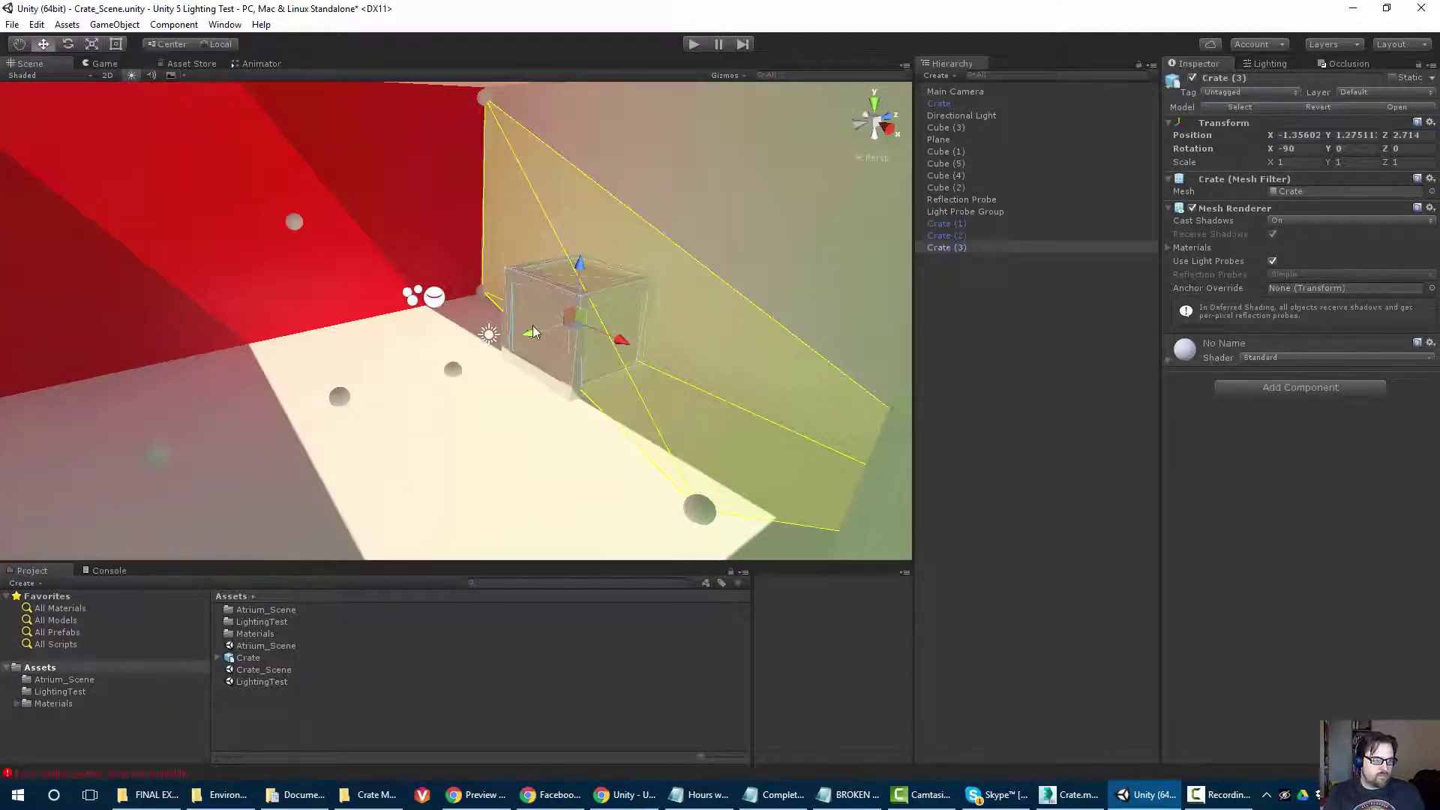
{"action": "left_click_drag", "start_coordinate": [531, 330], "coordinate": [278, 309]}
Select all four crates and mark them as Static.
{"action": "left_click", "coordinate": [1266, 64]}
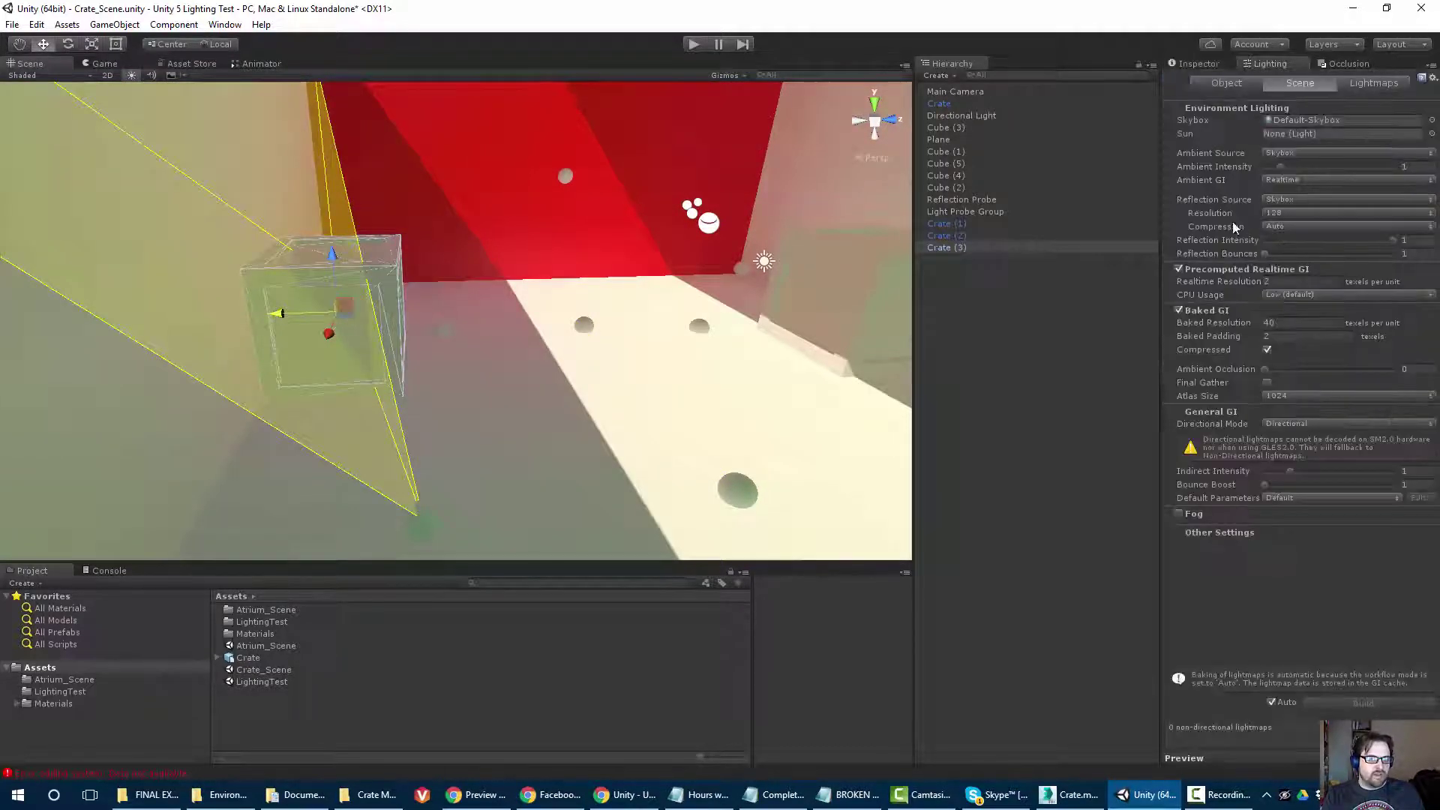
{"action": "left_click_drag", "start_coordinate": [540, 315], "coordinate": [519, 258], "text": "alt"}
{"action": "left_click", "coordinate": [476, 316], "text": "shift"}
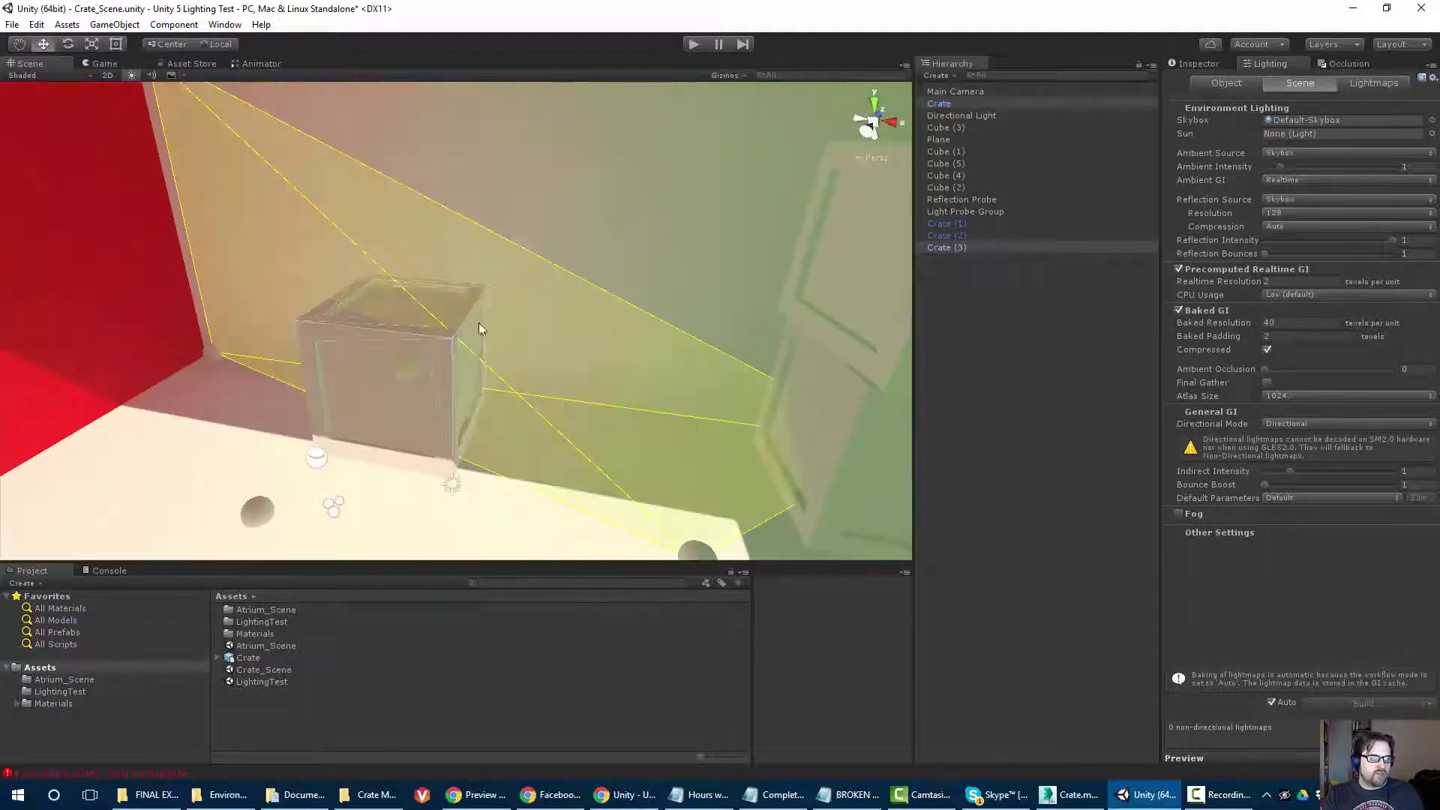
{"action": "middle_click_drag", "start_coordinate": [645, 304], "coordinate": [415, 300]}
{"action": "left_click", "coordinate": [511, 285], "text": "shift"}
{"action": "left_click", "coordinate": [505, 439], "text": "shift"}
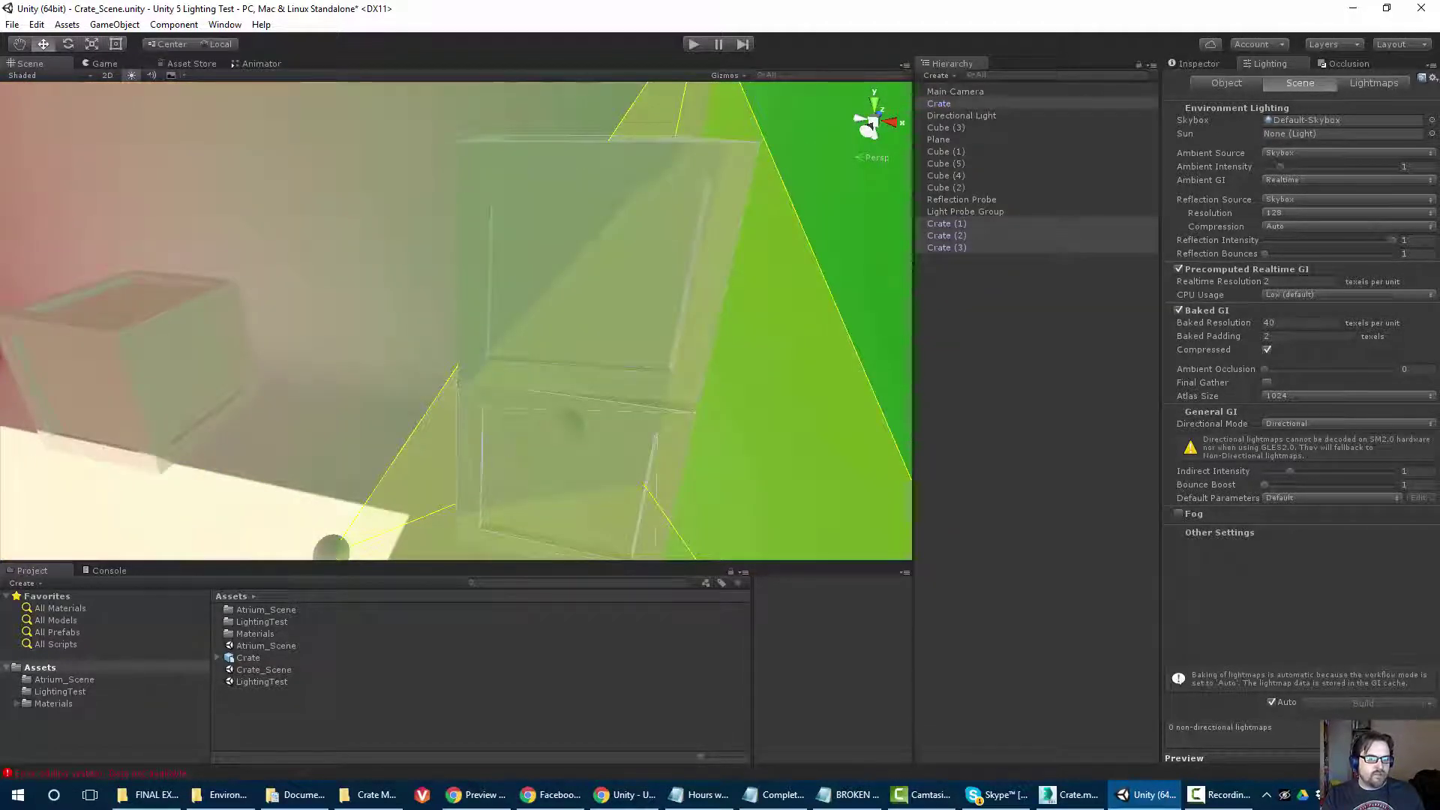
{"action": "left_click", "coordinate": [1194, 64]}
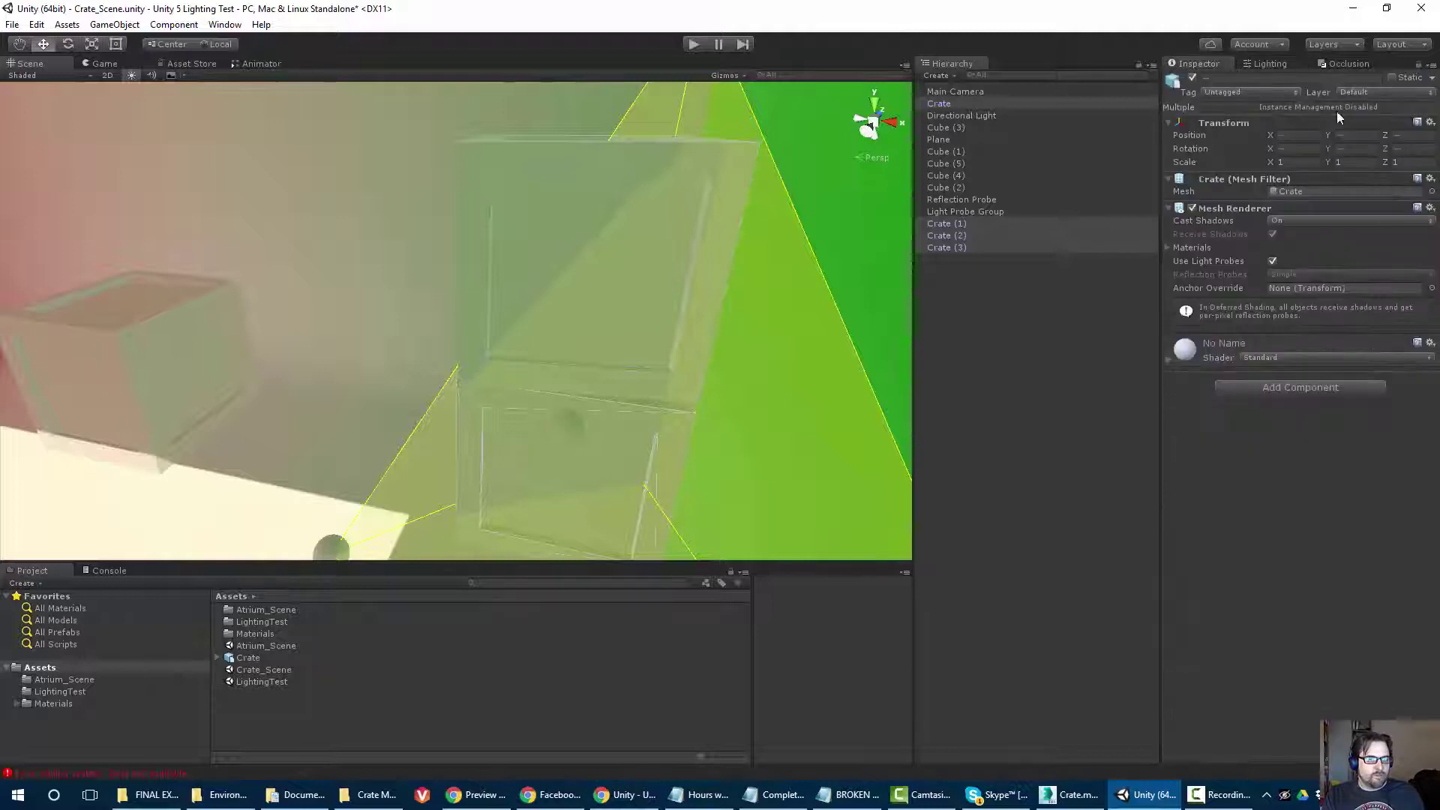
Widen the Scene view and examine the bounced light on the crates from around the room.
{"action": "right_click_drag", "start_coordinate": [435, 241], "coordinate": [228, 241], "text": "alt"}
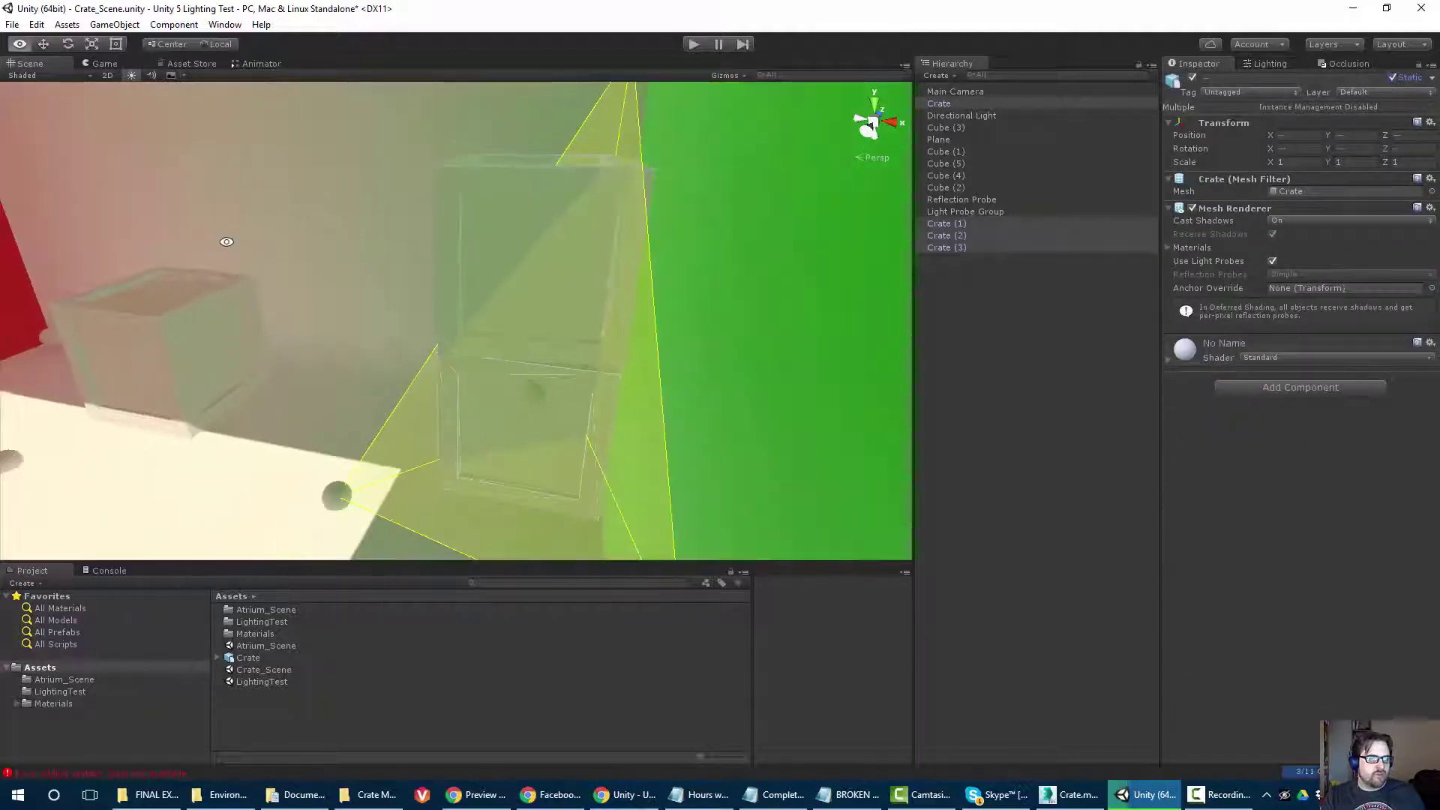
{"action": "left_click_drag", "start_coordinate": [228, 241], "coordinate": [466, 247], "text": "alt"}
{"action": "middle_click_drag", "start_coordinate": [465, 248], "coordinate": [479, 284]}
{"action": "left_click_drag", "start_coordinate": [479, 284], "coordinate": [517, 233], "text": "alt"}
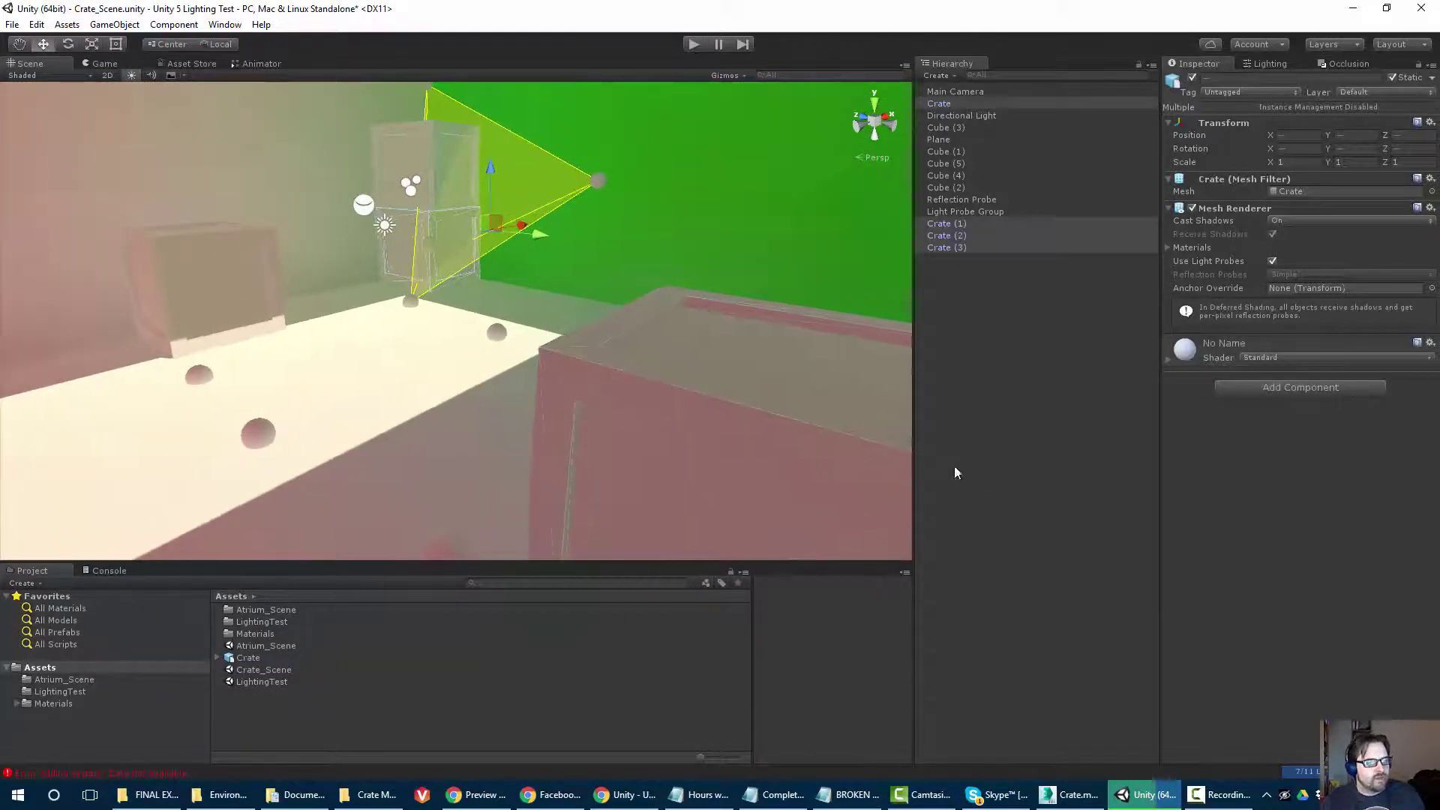
{"action": "left_click_drag", "start_coordinate": [912, 449], "coordinate": [980, 460]}
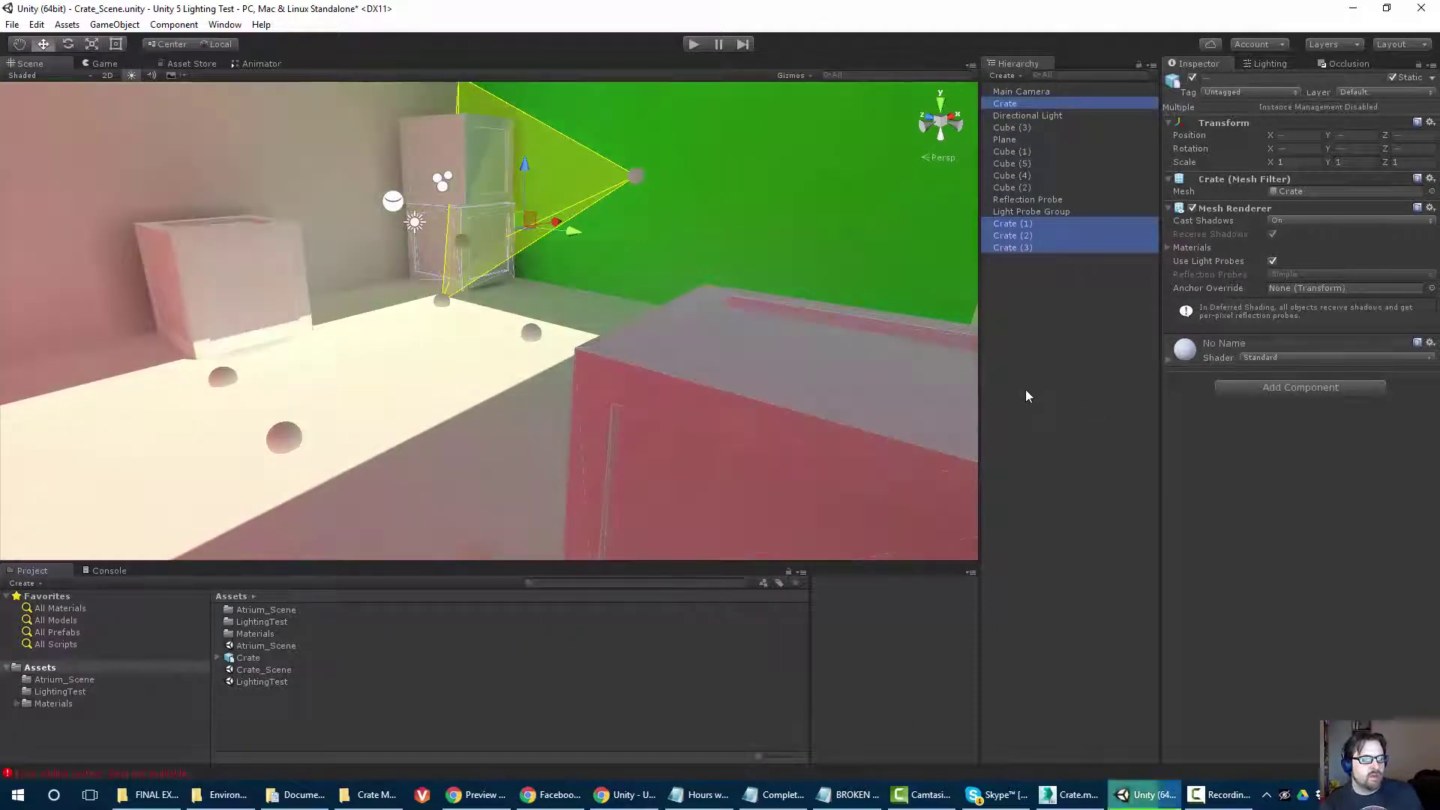
{"action": "left_click", "coordinate": [146, 192]}
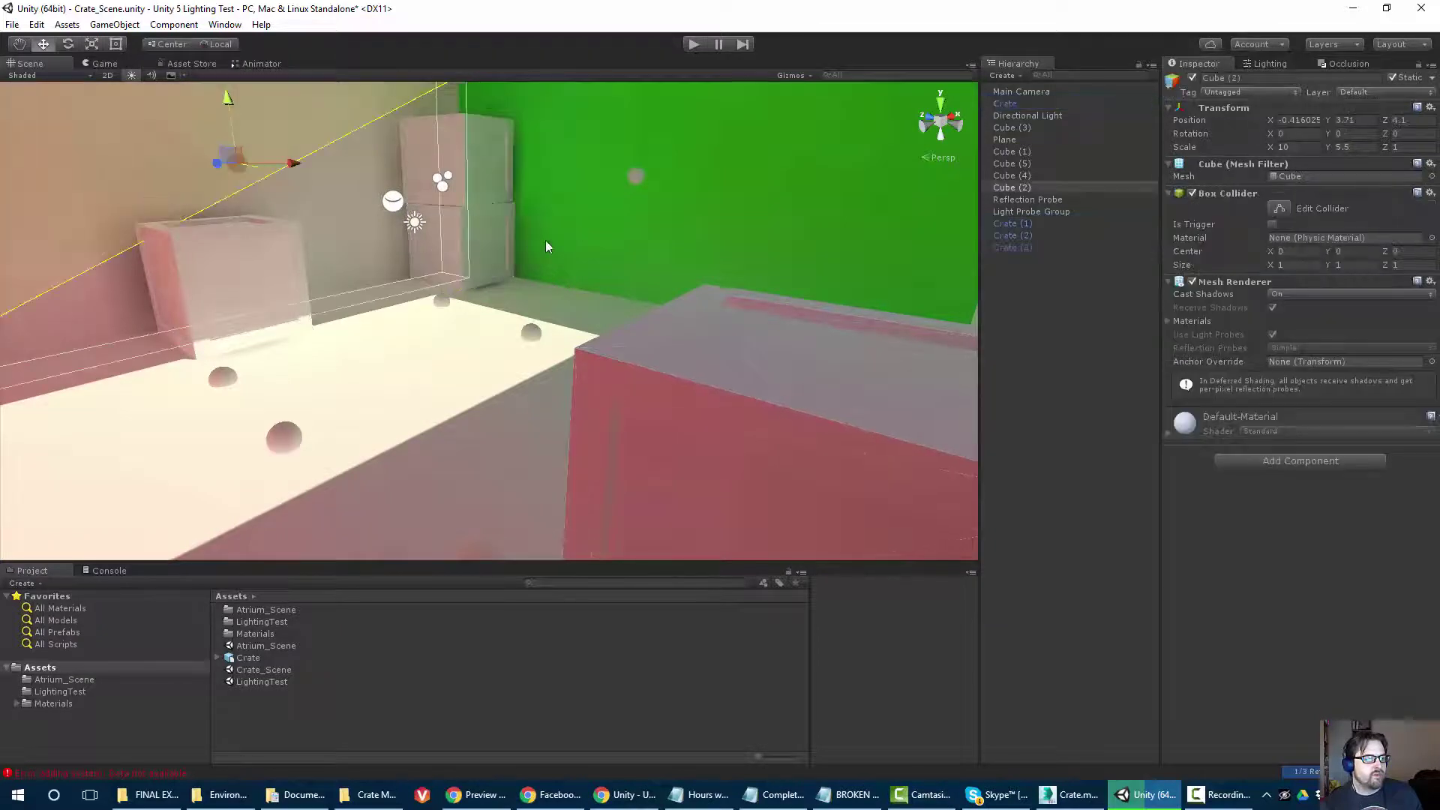
{"action": "scroll", "coordinate": [551, 264], "scroll_direction": "down", "scroll_amount": 3}
{"action": "left_click_drag", "start_coordinate": [555, 283], "coordinate": [481, 398], "text": "alt"}
{"action": "middle_click_drag", "start_coordinate": [637, 399], "coordinate": [540, 373]}
{"action": "left_click_drag", "start_coordinate": [540, 373], "coordinate": [443, 328], "text": "alt"}
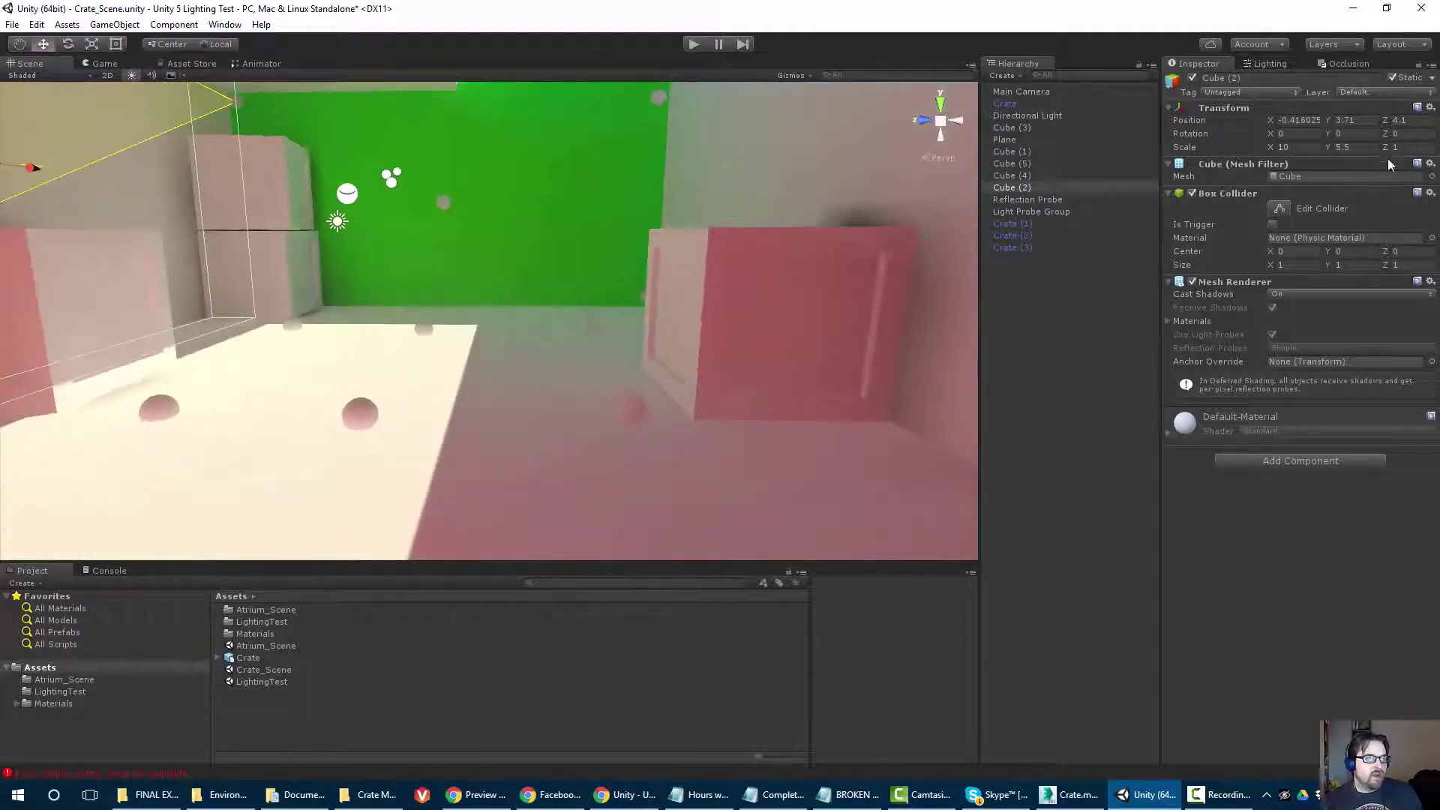
Set the Precomputed Realtime GI resolution to 4 texels per unit and open the Crate asset's import settings.
{"action": "left_click", "coordinate": [1267, 64]}
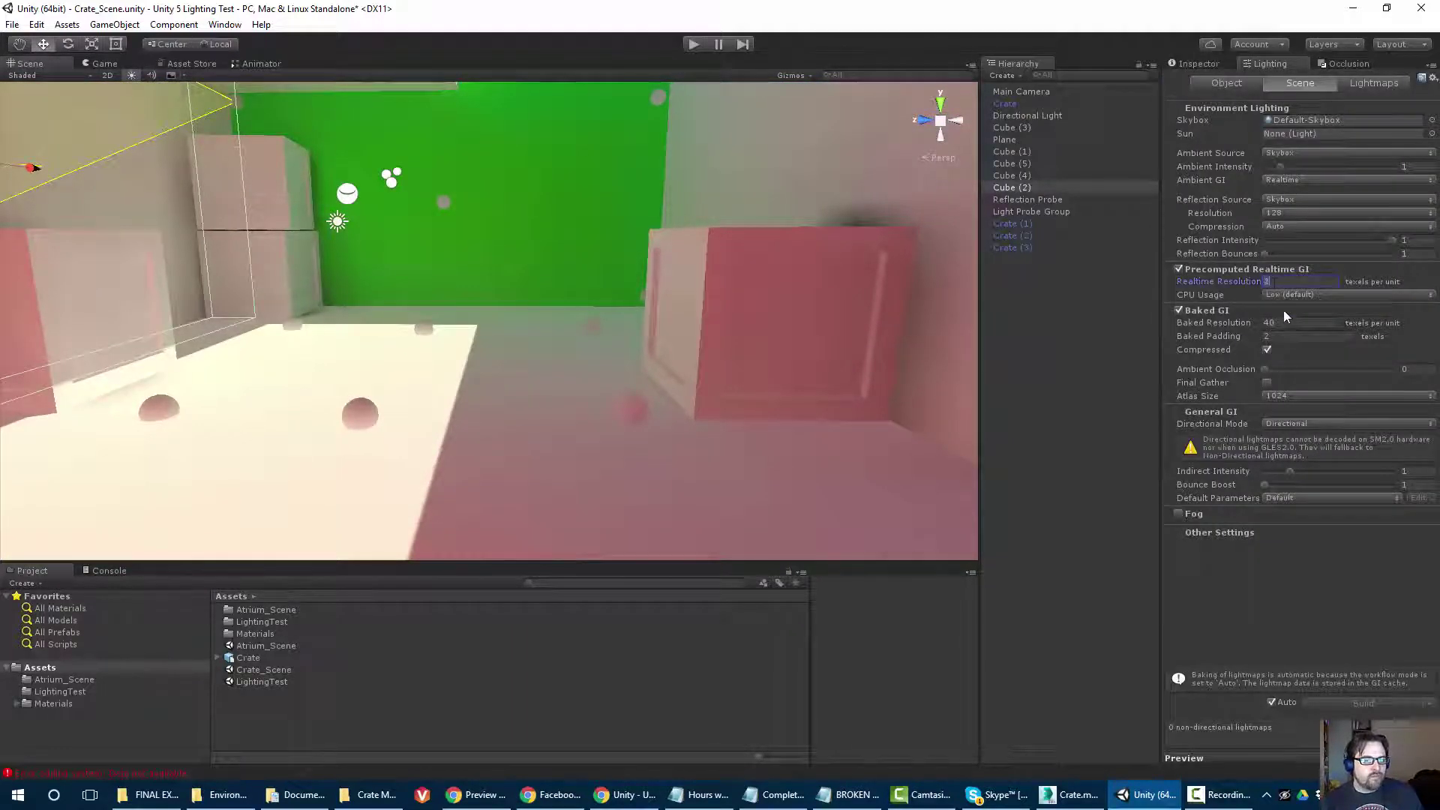
{"action": "type", "text": "4"}
{"action": "left_click", "coordinate": [259, 659]}
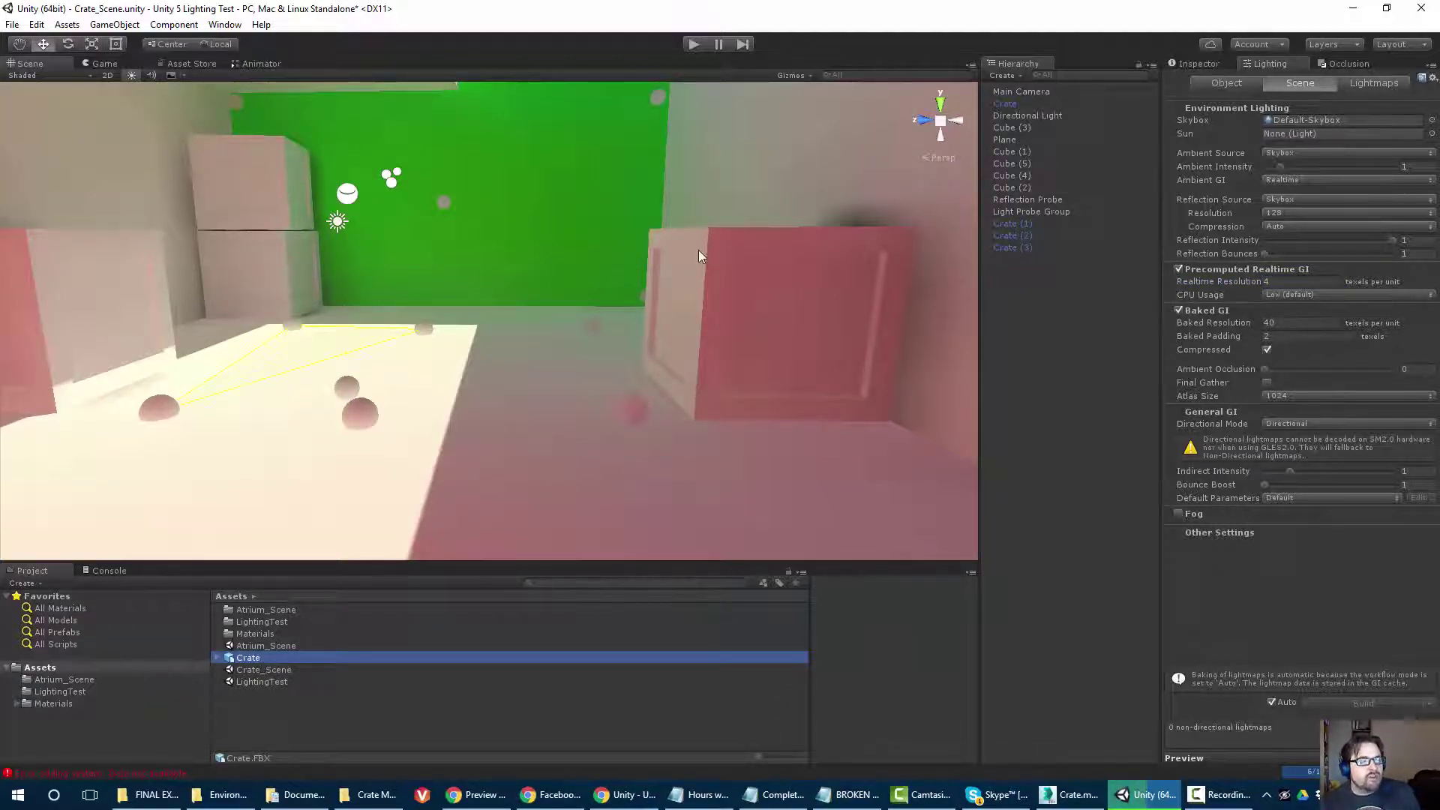
{"action": "left_click", "coordinate": [1200, 63]}
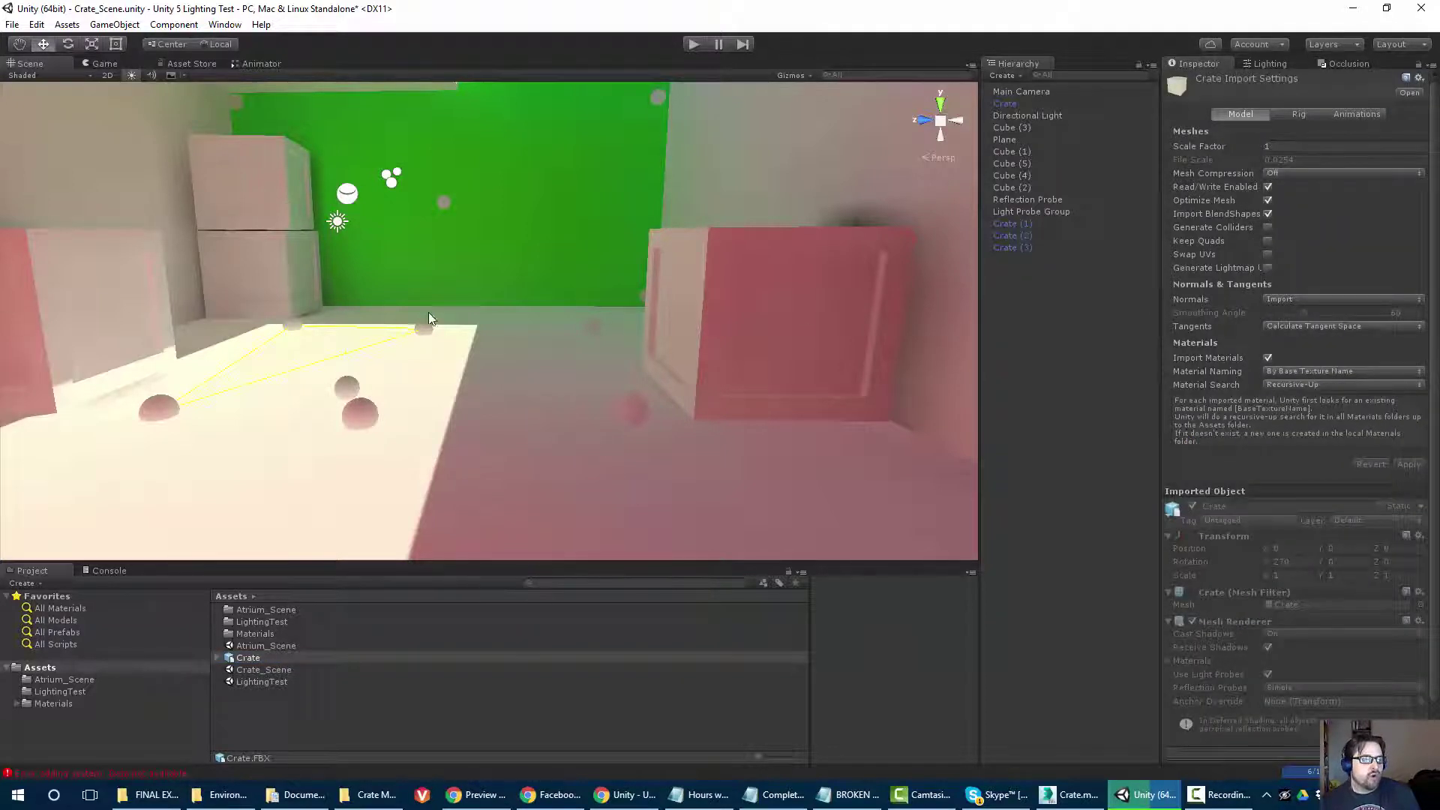
{"action": "left_click_drag", "start_coordinate": [457, 311], "coordinate": [566, 397], "text": "alt"}
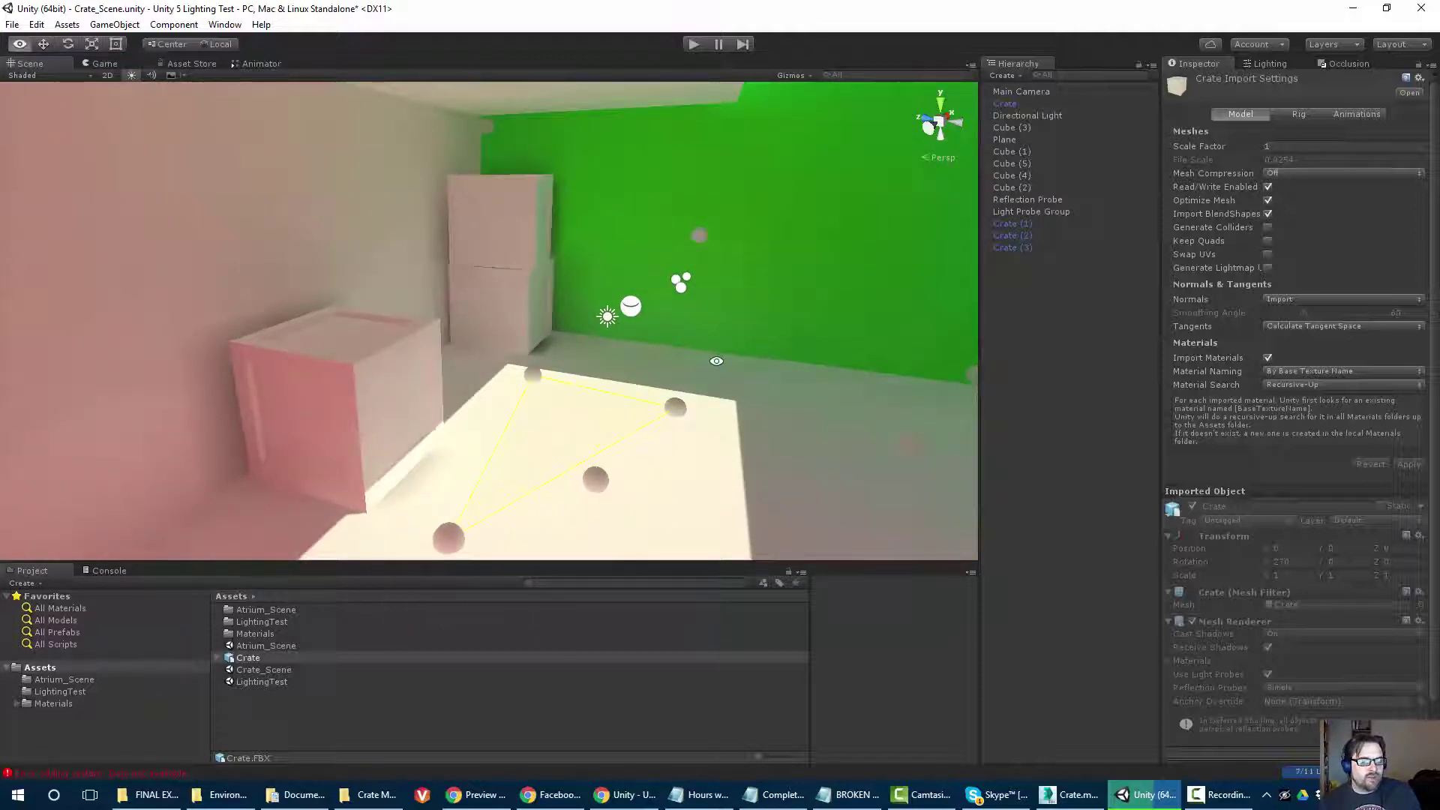
{"action": "left_click_drag", "start_coordinate": [366, 420], "coordinate": [491, 309], "text": "alt"}
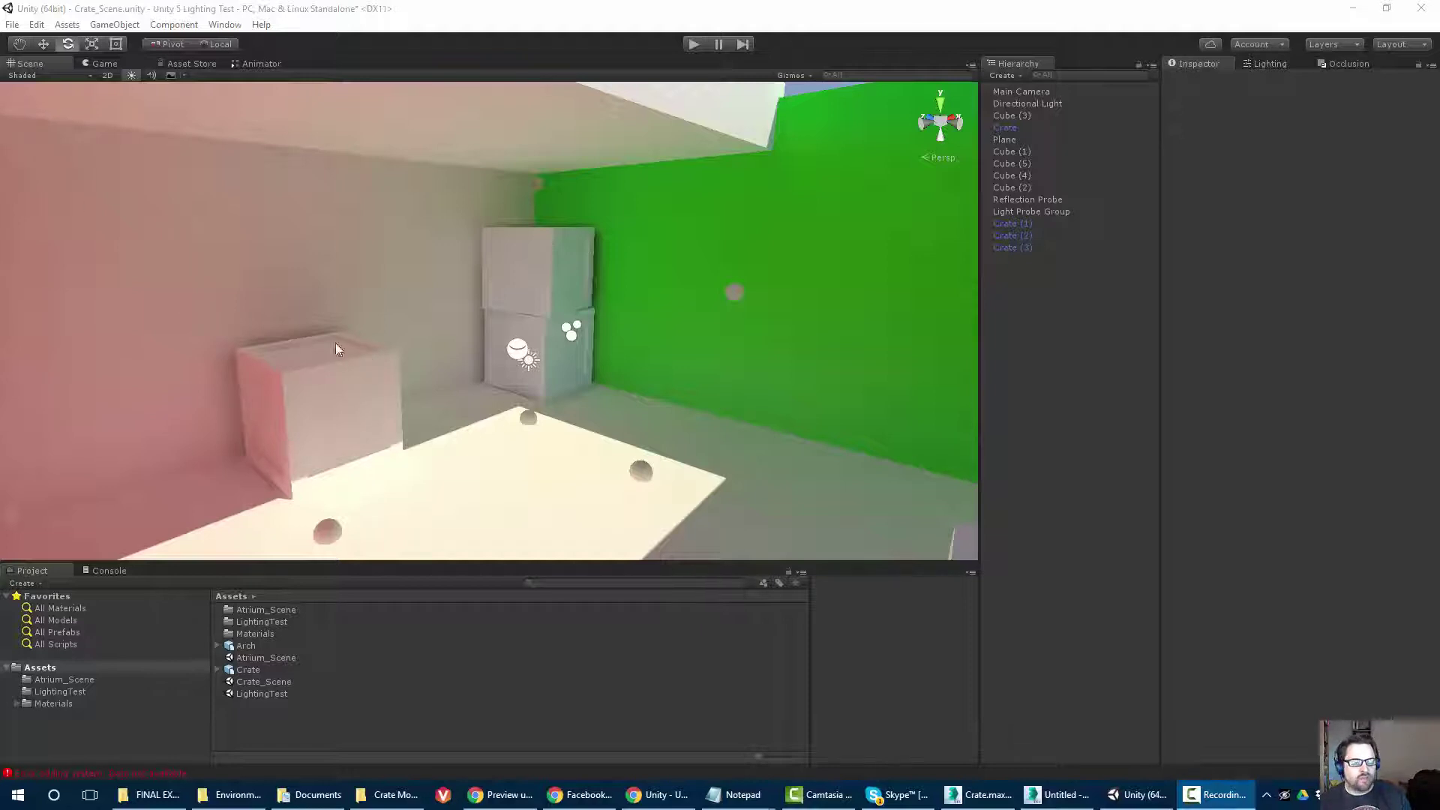
{"action": "right_click_drag", "start_coordinate": [250, 276], "coordinate": [421, 315]}
{"action": "middle_click_drag", "start_coordinate": [421, 315], "coordinate": [675, 380]}
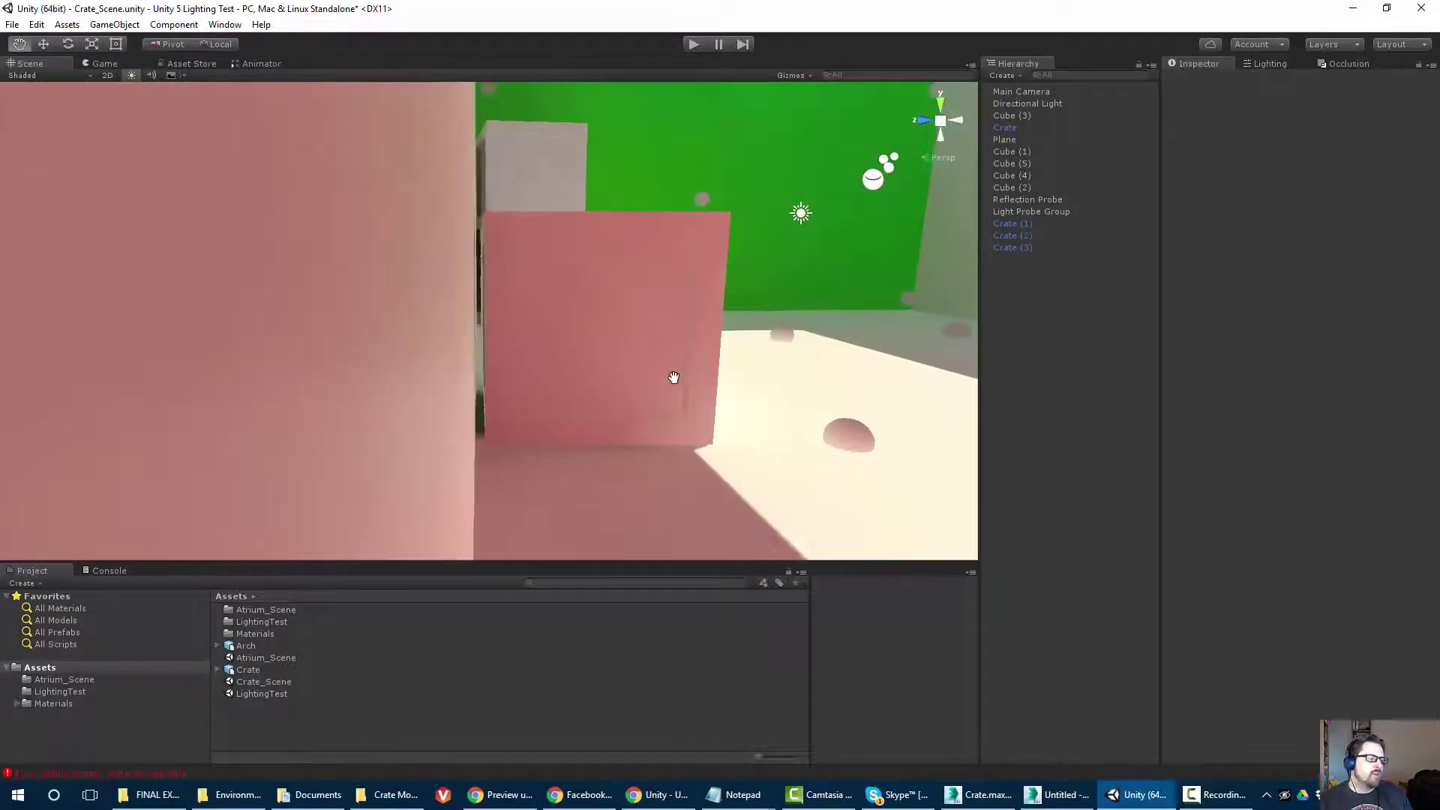
Select the Directional Light and switch the Scene view to the UV Charts display.
{"action": "right_click_drag", "start_coordinate": [675, 379], "coordinate": [412, 396]}
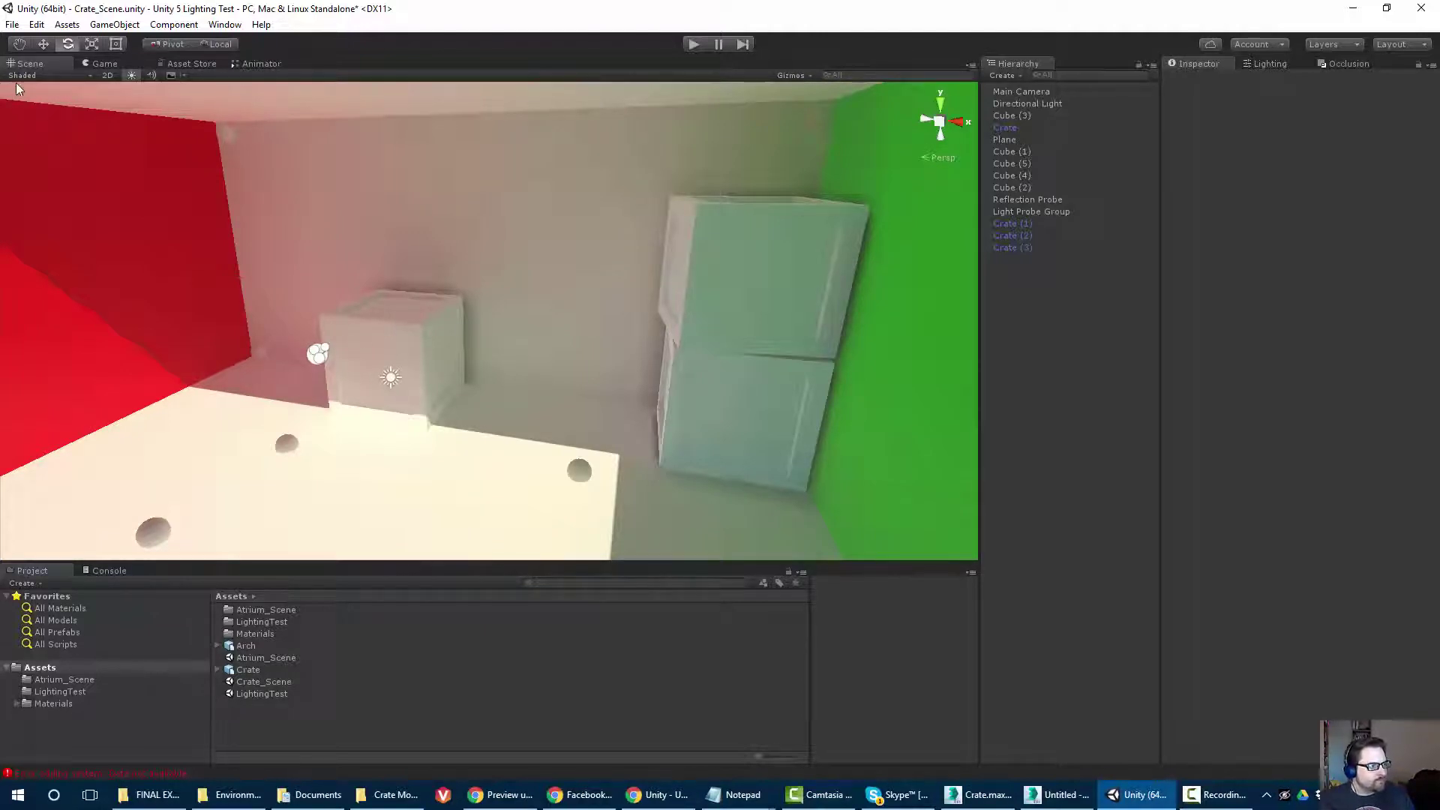
{"action": "middle_click_drag", "start_coordinate": [216, 218], "coordinate": [251, 255]}
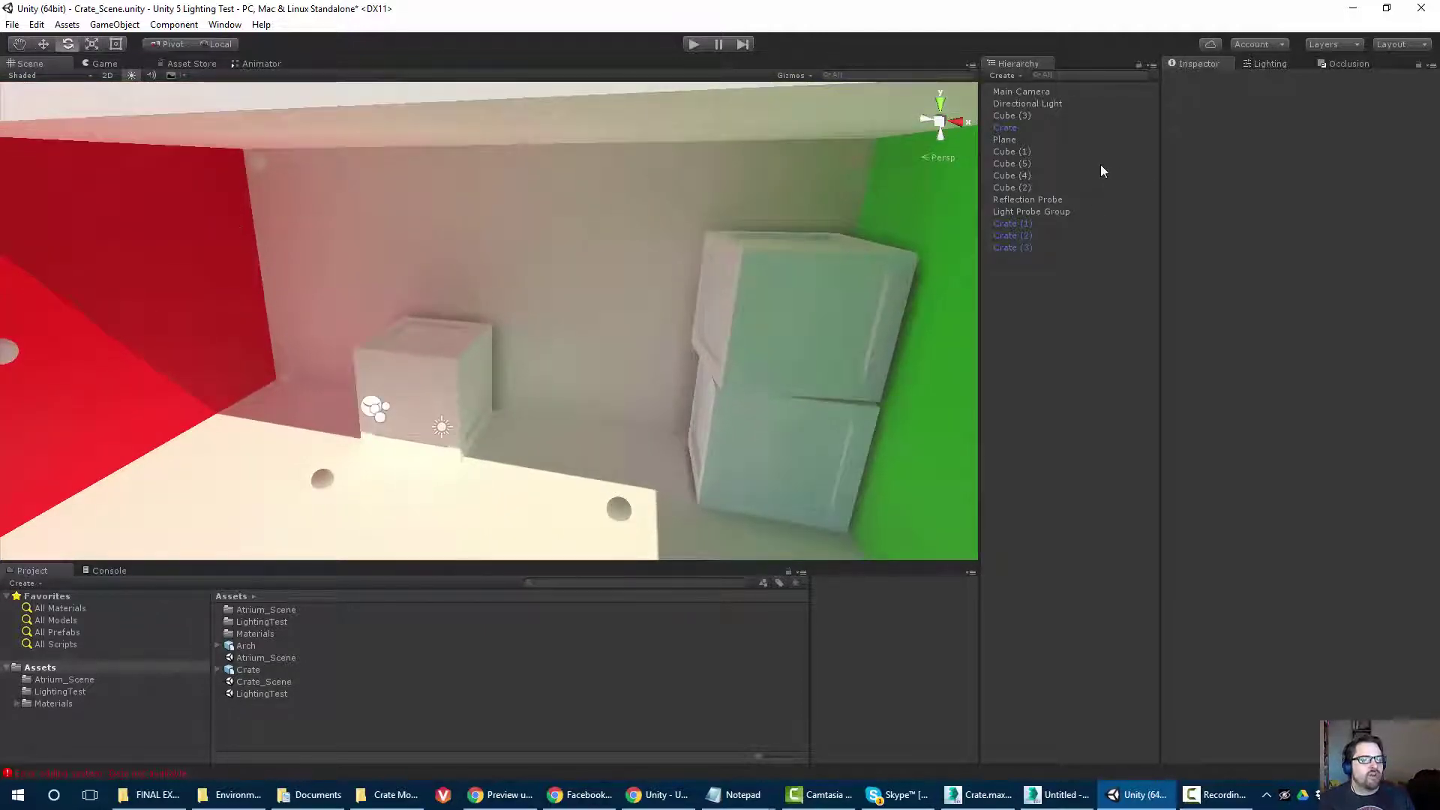
{"action": "left_click", "coordinate": [1010, 104]}
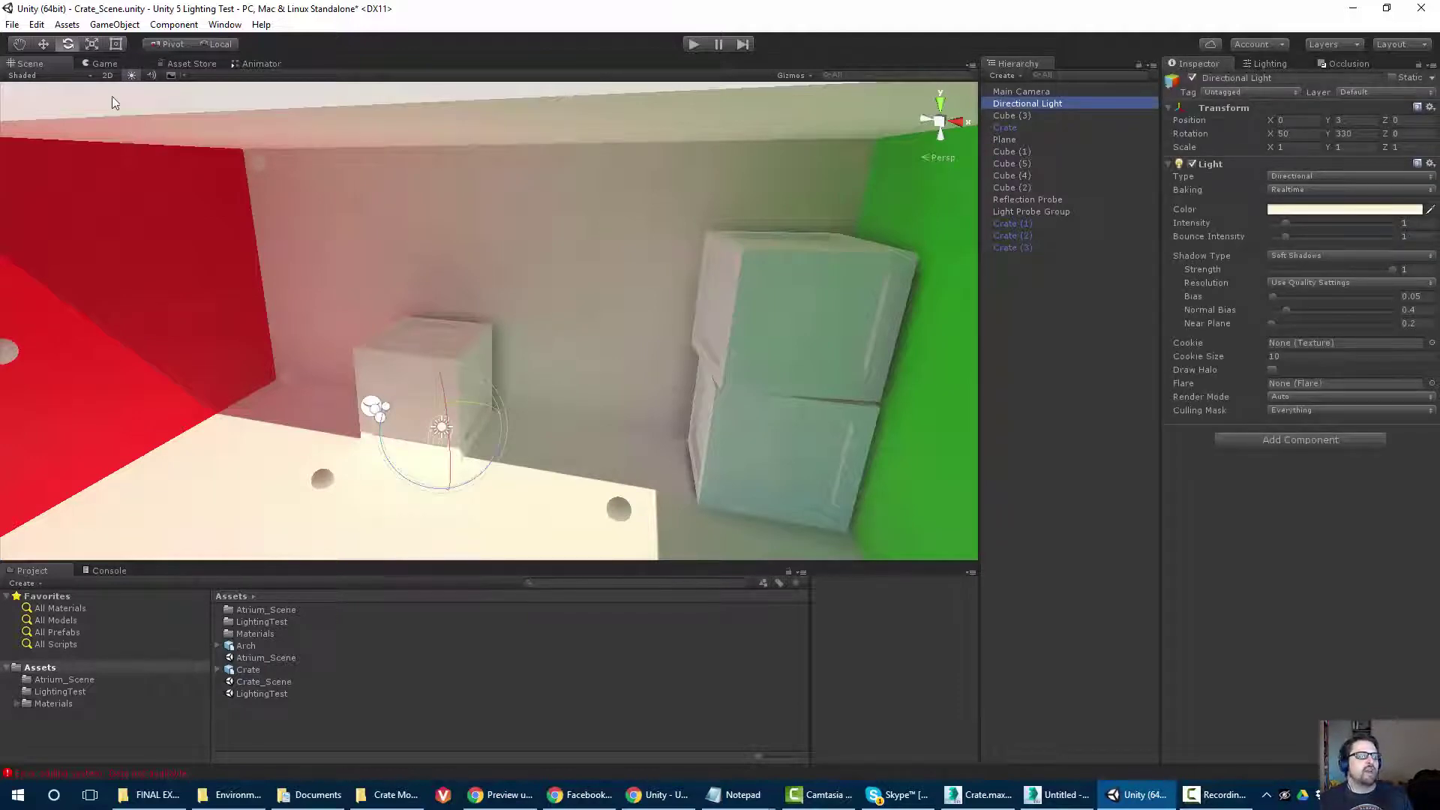
{"action": "left_click", "coordinate": [23, 76]}
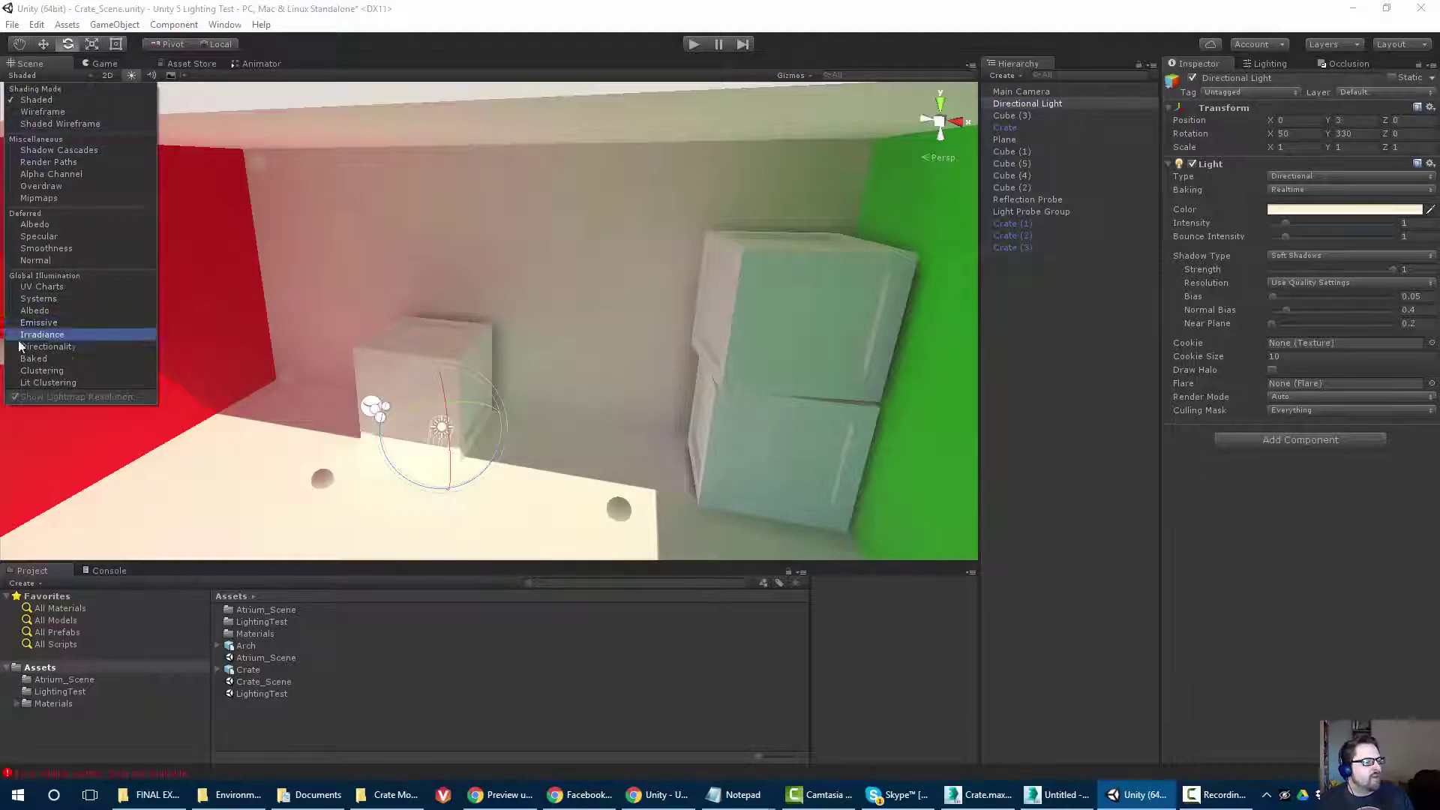
{"action": "left_click", "coordinate": [33, 286]}
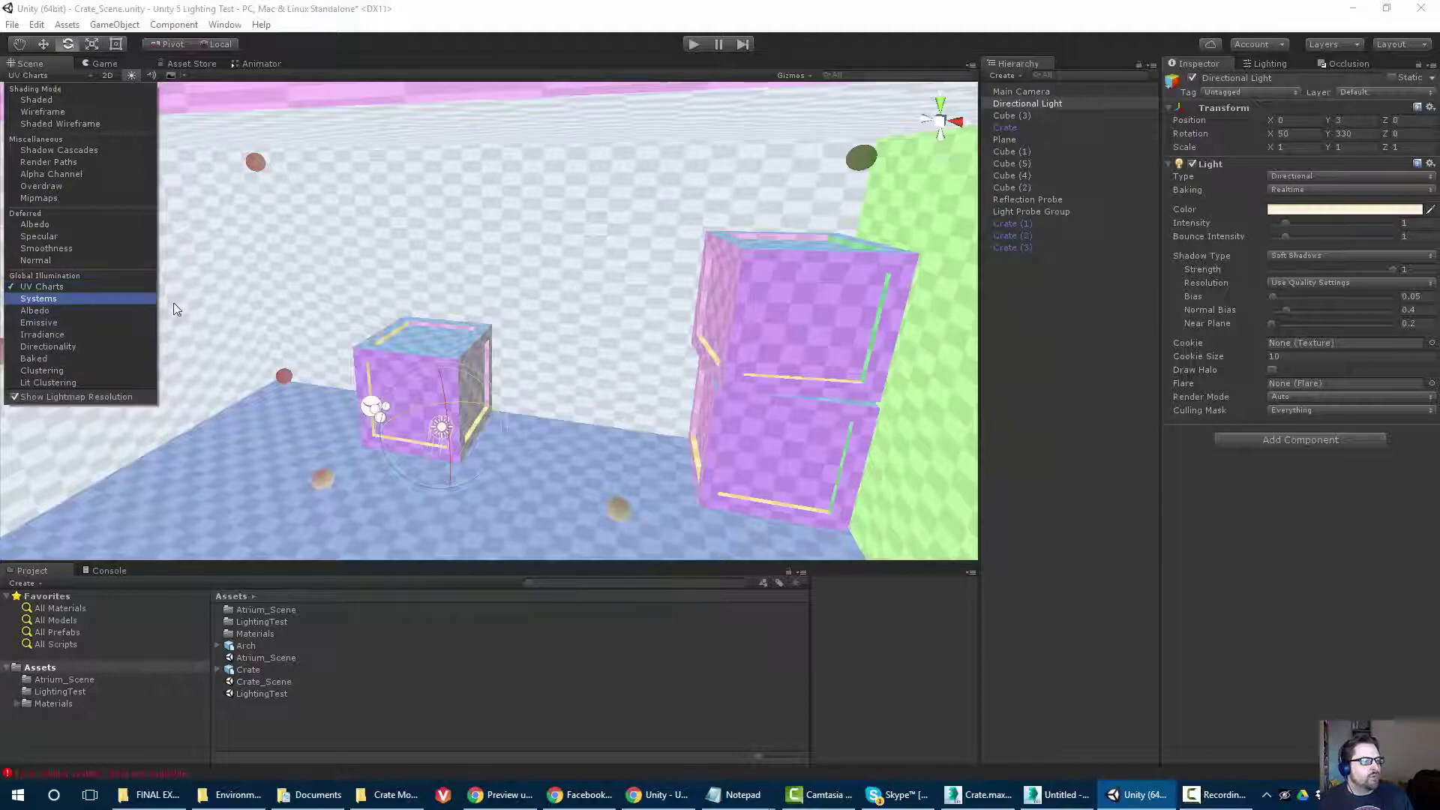
{"action": "left_click", "coordinate": [420, 276]}
Examine the UV chart layout and checker resolution on the crates from around the room.
{"action": "left_click", "coordinate": [209, 271]}
{"action": "left_click", "coordinate": [161, 266]}
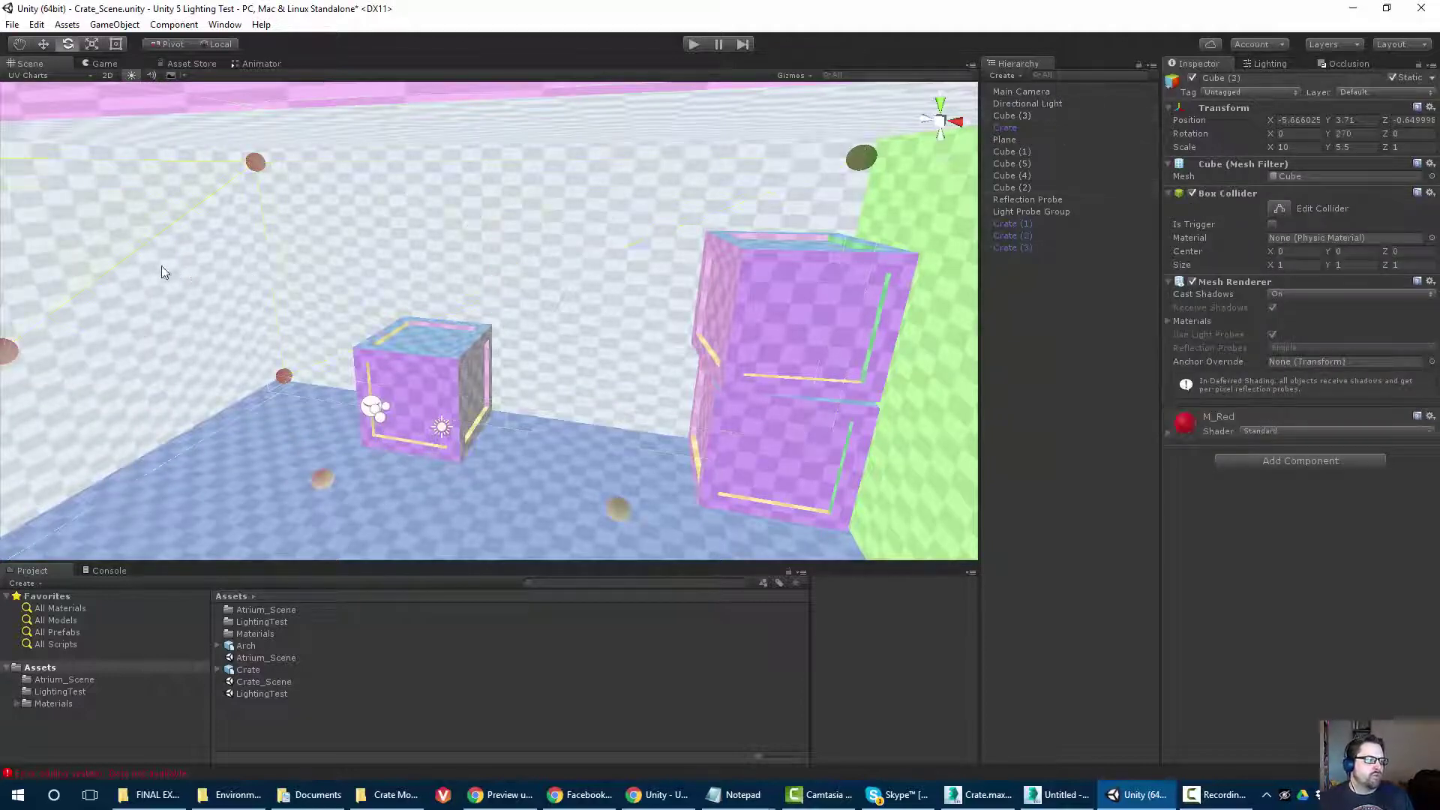
{"action": "left_click", "coordinate": [165, 271]}
{"action": "left_click_drag", "start_coordinate": [165, 271], "coordinate": [516, 328], "text": "alt"}
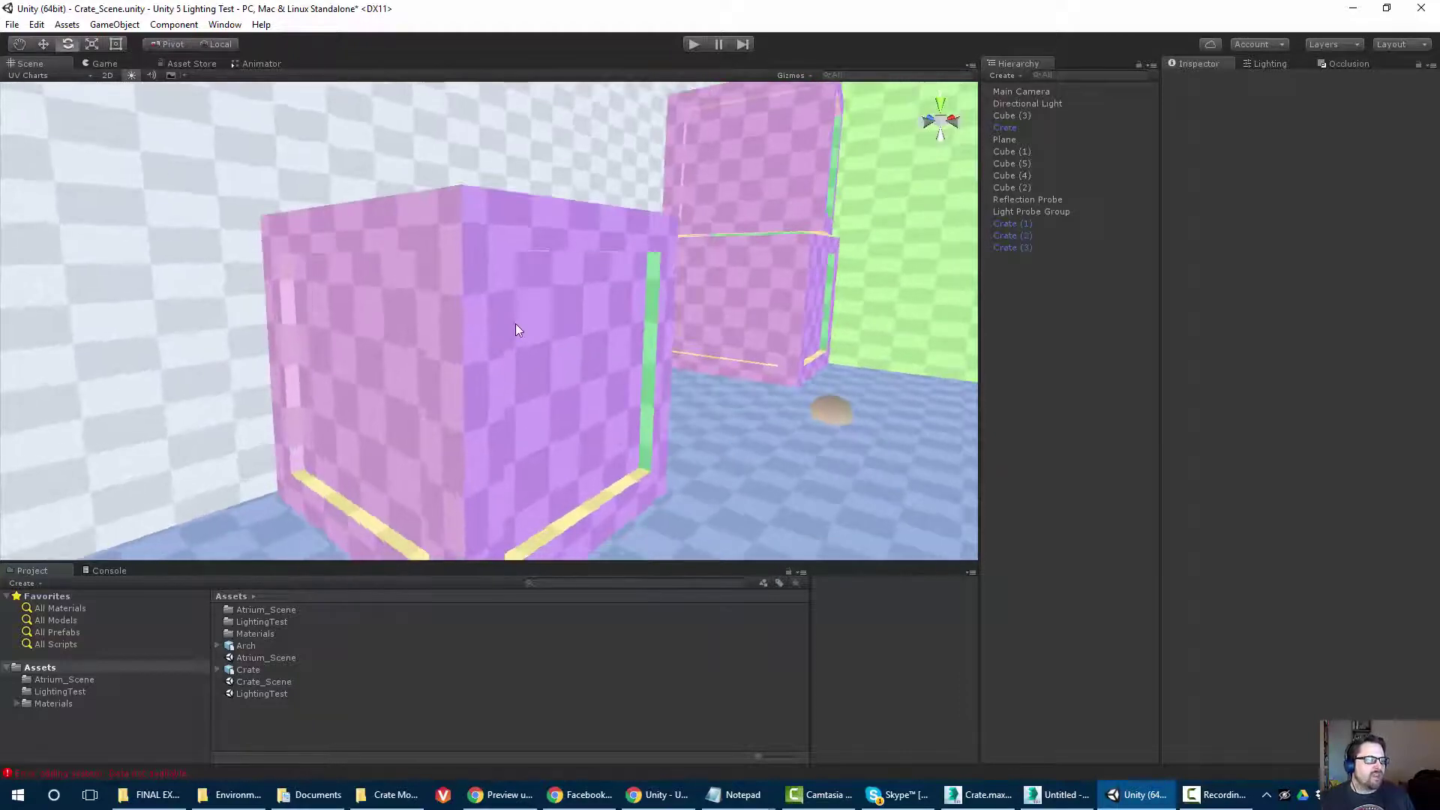
{"action": "left_click", "coordinate": [516, 329]}
{"action": "middle_click_drag", "start_coordinate": [516, 329], "coordinate": [631, 308]}
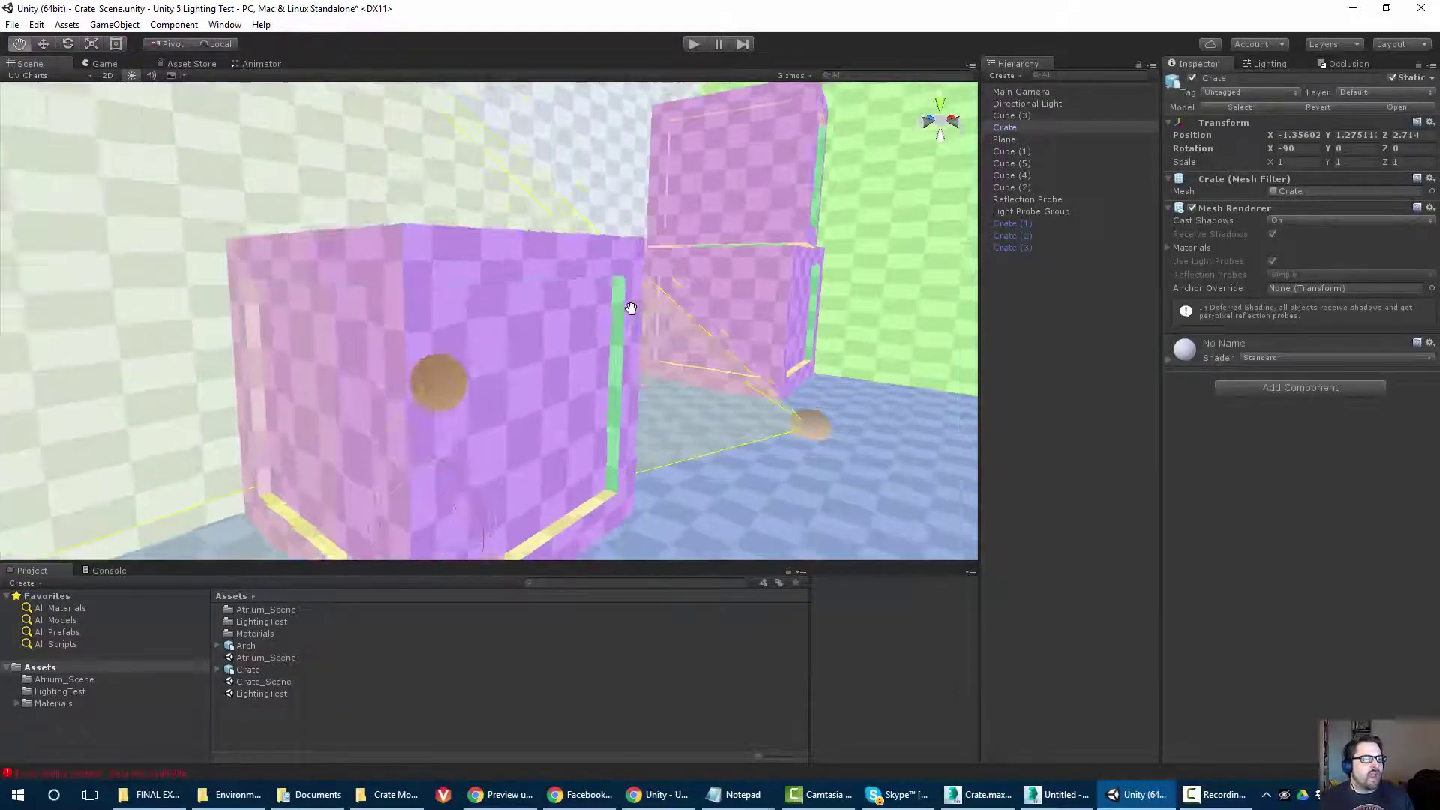
{"action": "left_click_drag", "start_coordinate": [631, 309], "coordinate": [412, 443], "text": "alt"}
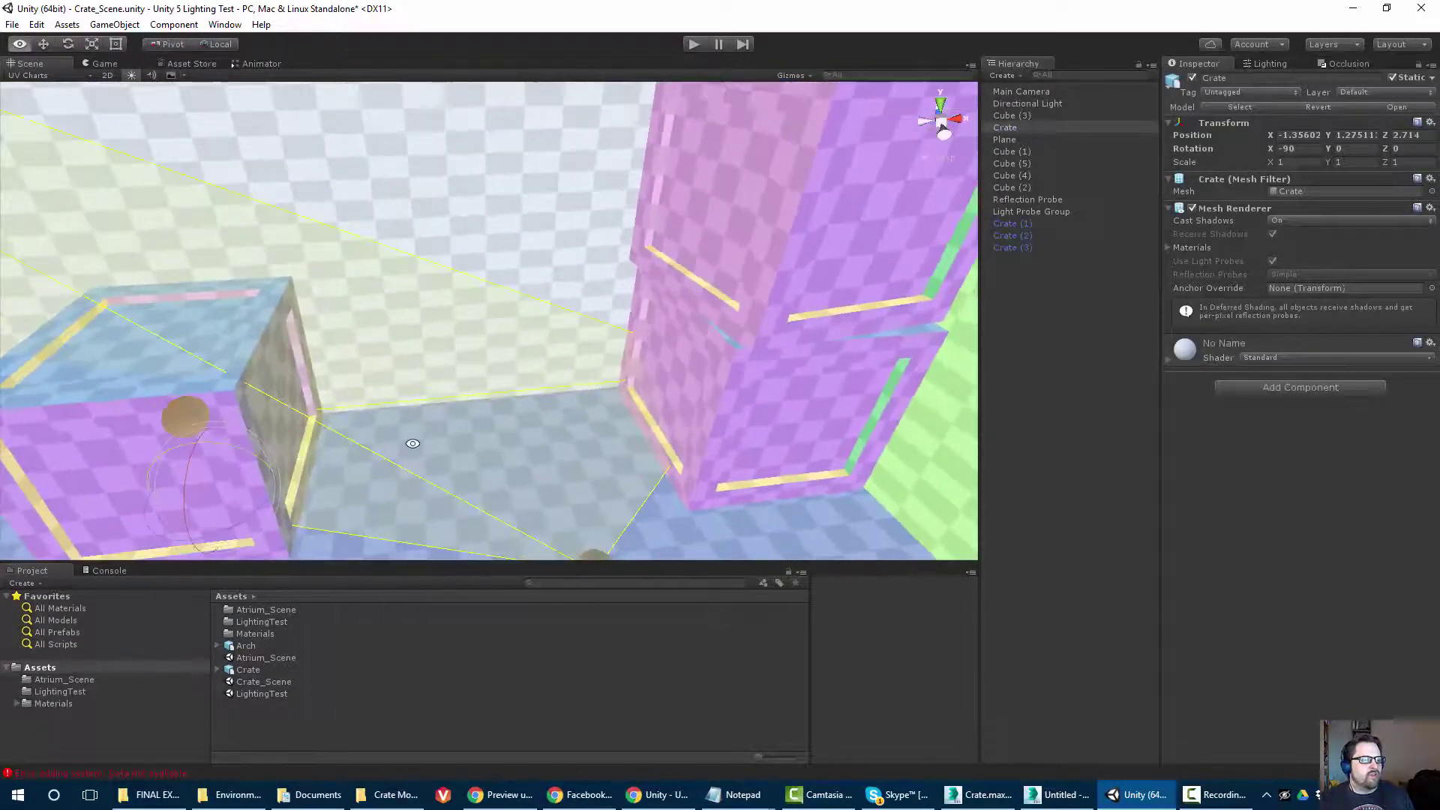
{"action": "key", "text": "e"}
{"action": "scroll", "coordinate": [412, 446], "scroll_direction": "down", "scroll_amount": 3}
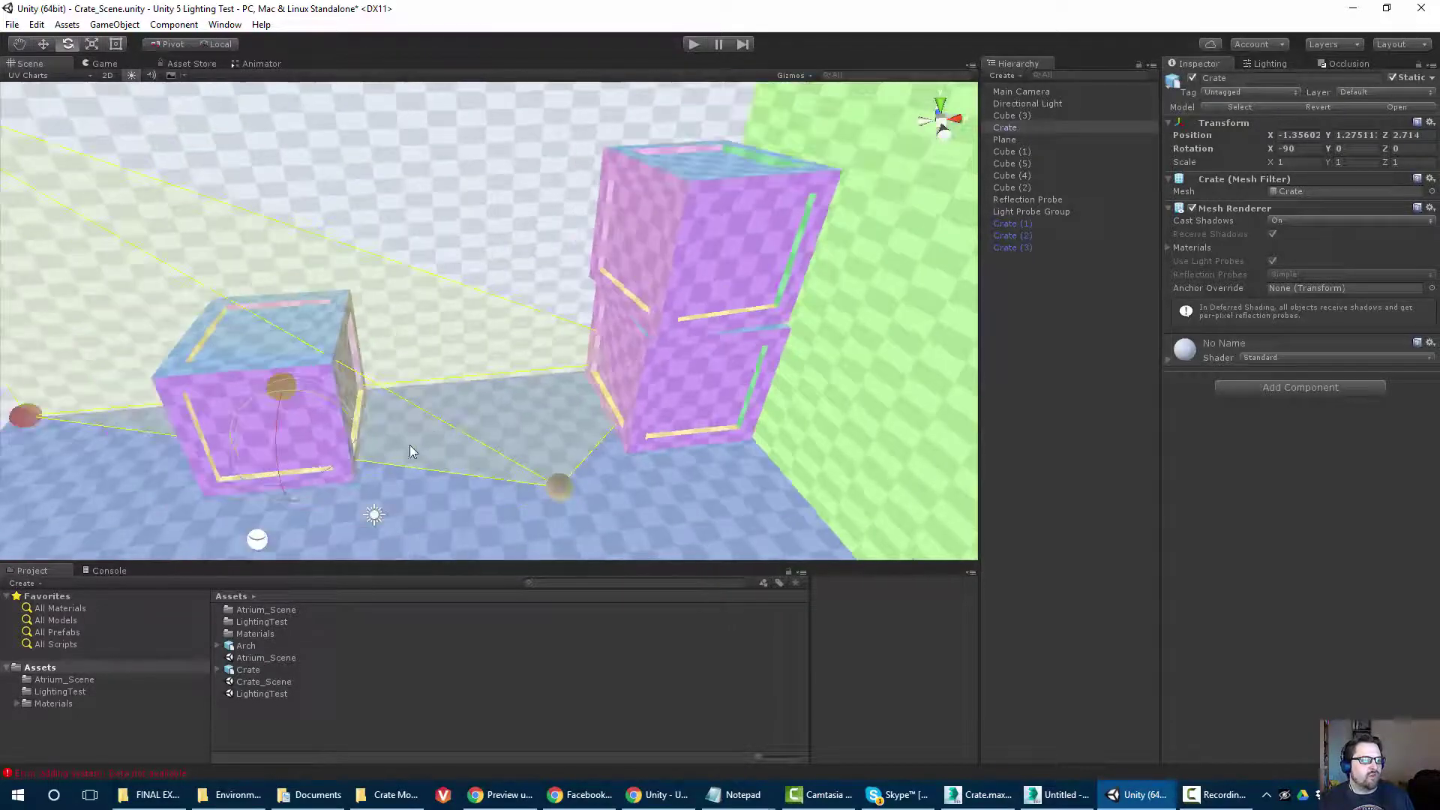
Place the Arch model on the open floor of the room and set its scale to 0.5 on all three axes.
{"action": "middle_click_drag", "start_coordinate": [463, 384], "coordinate": [360, 270]}
{"action": "left_click_drag", "start_coordinate": [241, 645], "coordinate": [420, 452]}
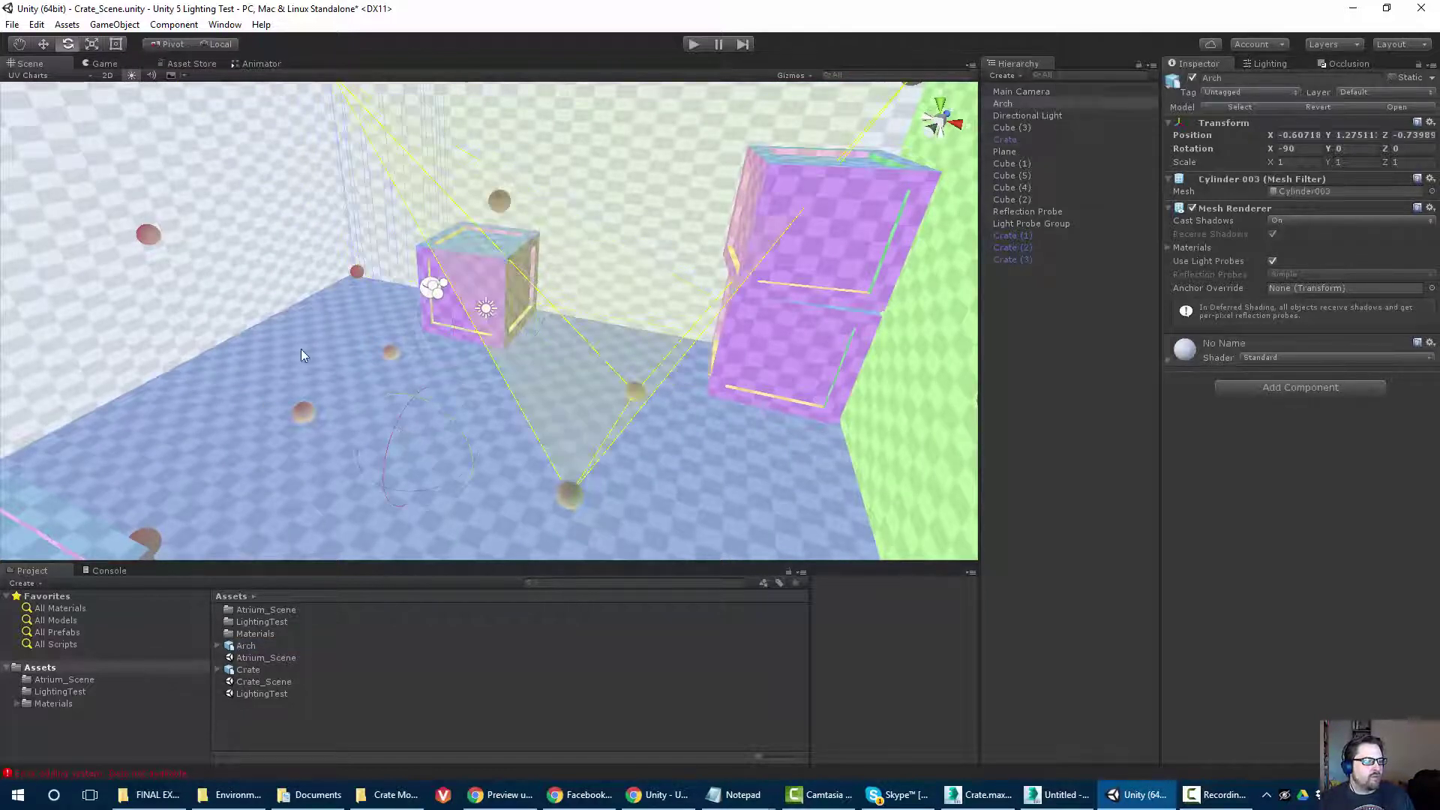
{"action": "scroll", "coordinate": [311, 338], "scroll_direction": "down", "scroll_amount": 4}
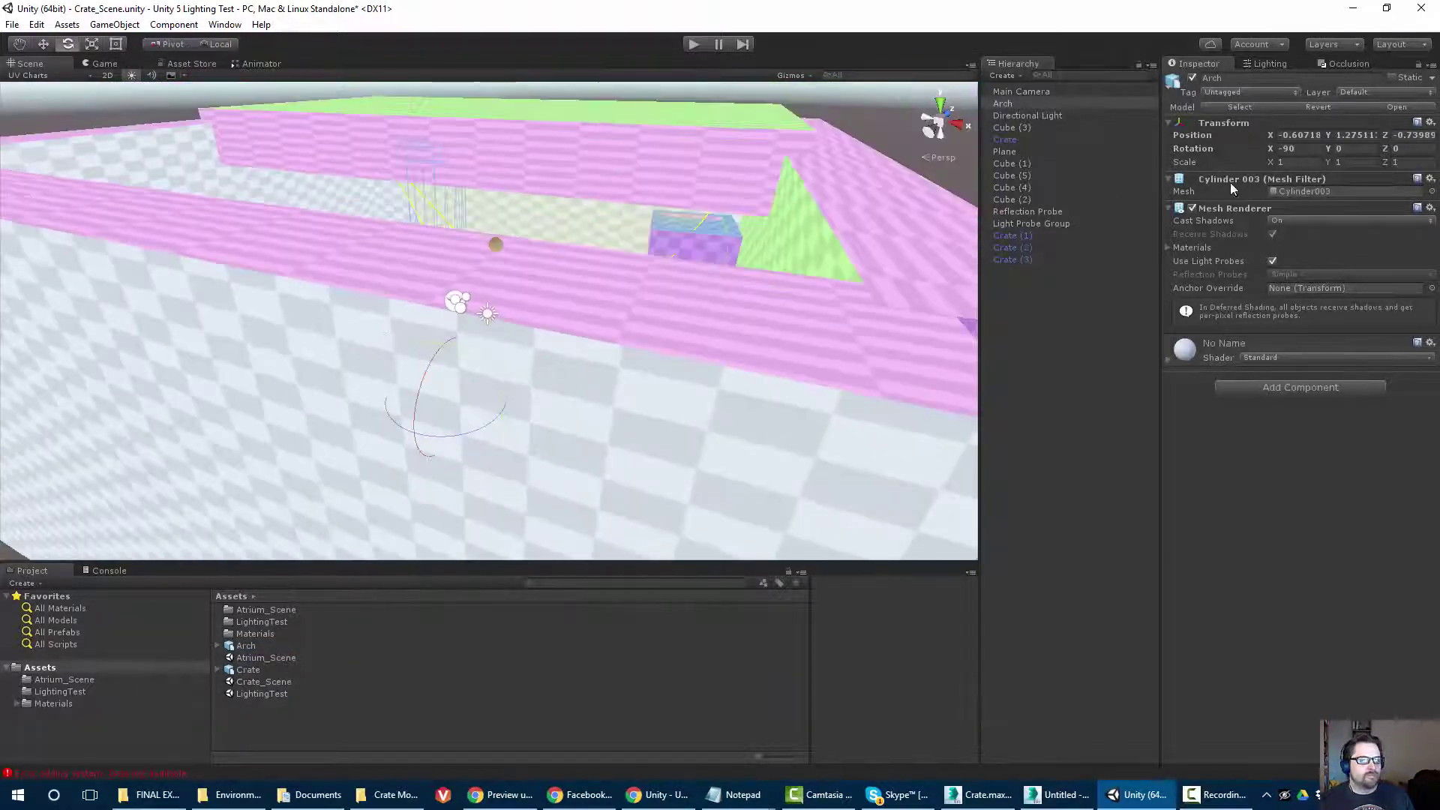
{"action": "left_click", "coordinate": [1286, 162]}
{"action": "type", "text": "0.5"}
{"action": "key", "text": "Tab"}
{"action": "type", "text": "0.5"}
{"action": "key", "text": "Tab"}
{"action": "type", "text": "0.5"}
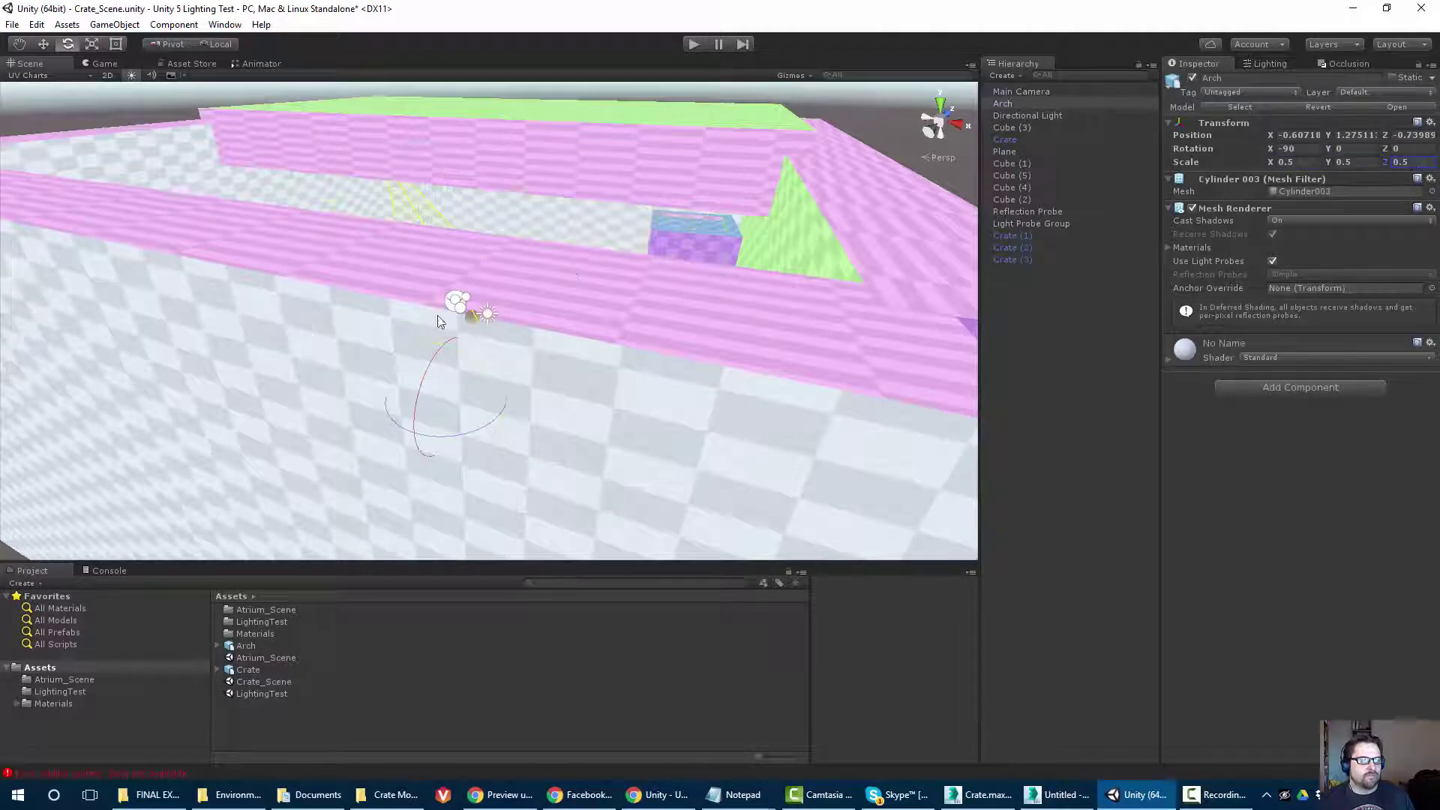
Return the Scene view to Shaded display with the arch in view.
{"action": "scroll", "coordinate": [171, 463], "scroll_direction": "up", "scroll_amount": 5}
{"action": "left_click_drag", "start_coordinate": [171, 464], "coordinate": [32, 130], "text": "alt"}
{"action": "left_click", "coordinate": [33, 78]}
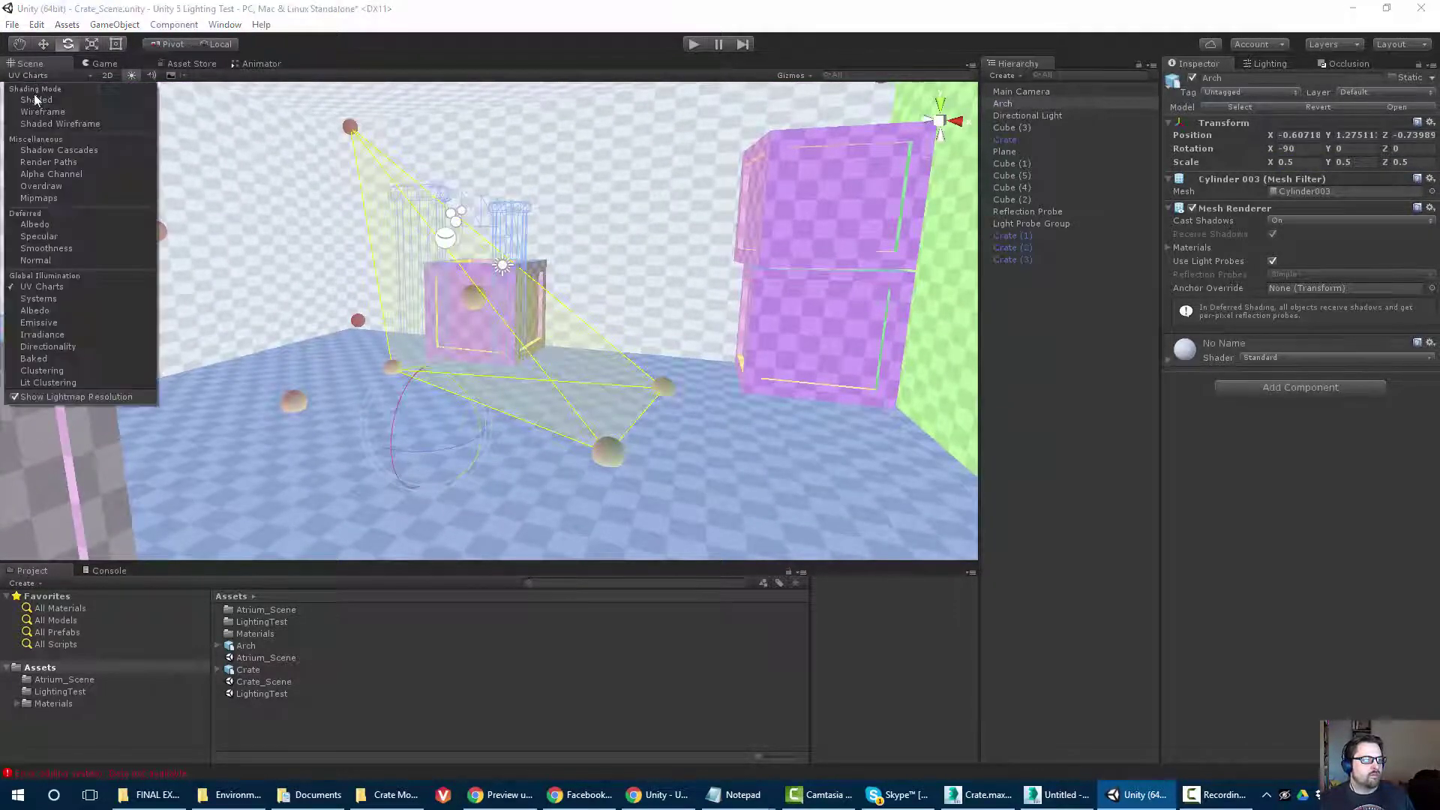
{"action": "left_click", "coordinate": [35, 99]}
{"action": "mouse_move", "coordinate": [386, 232]}
{"action": "left_mouse_down", "text": "alt"}
{"action": "mouse_move", "coordinate": [365, 272]}
{"action": "mouse_move", "coordinate": [372, 379]}
{"action": "mouse_move", "coordinate": [448, 283]}
{"action": "mouse_move", "coordinate": [420, 279]}
{"action": "left_mouse_up", "text": "alt"}
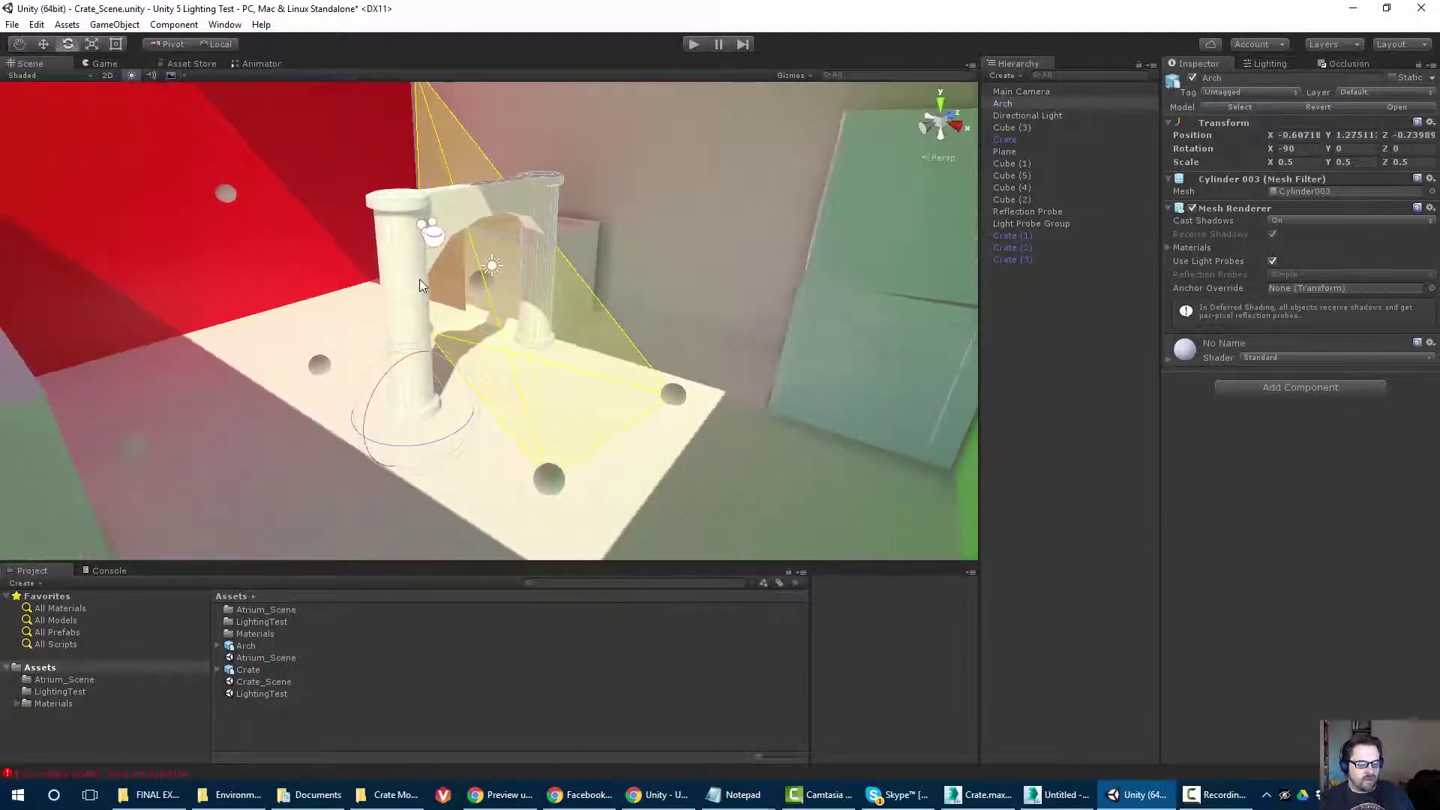
Move the arch to about X -0.55, Z -1.24 and rotate it to 90 degrees about Y.
{"action": "key", "text": "w"}
{"action": "left_click_drag", "start_coordinate": [418, 419], "coordinate": [383, 440]}
{"action": "key", "text": "r"}
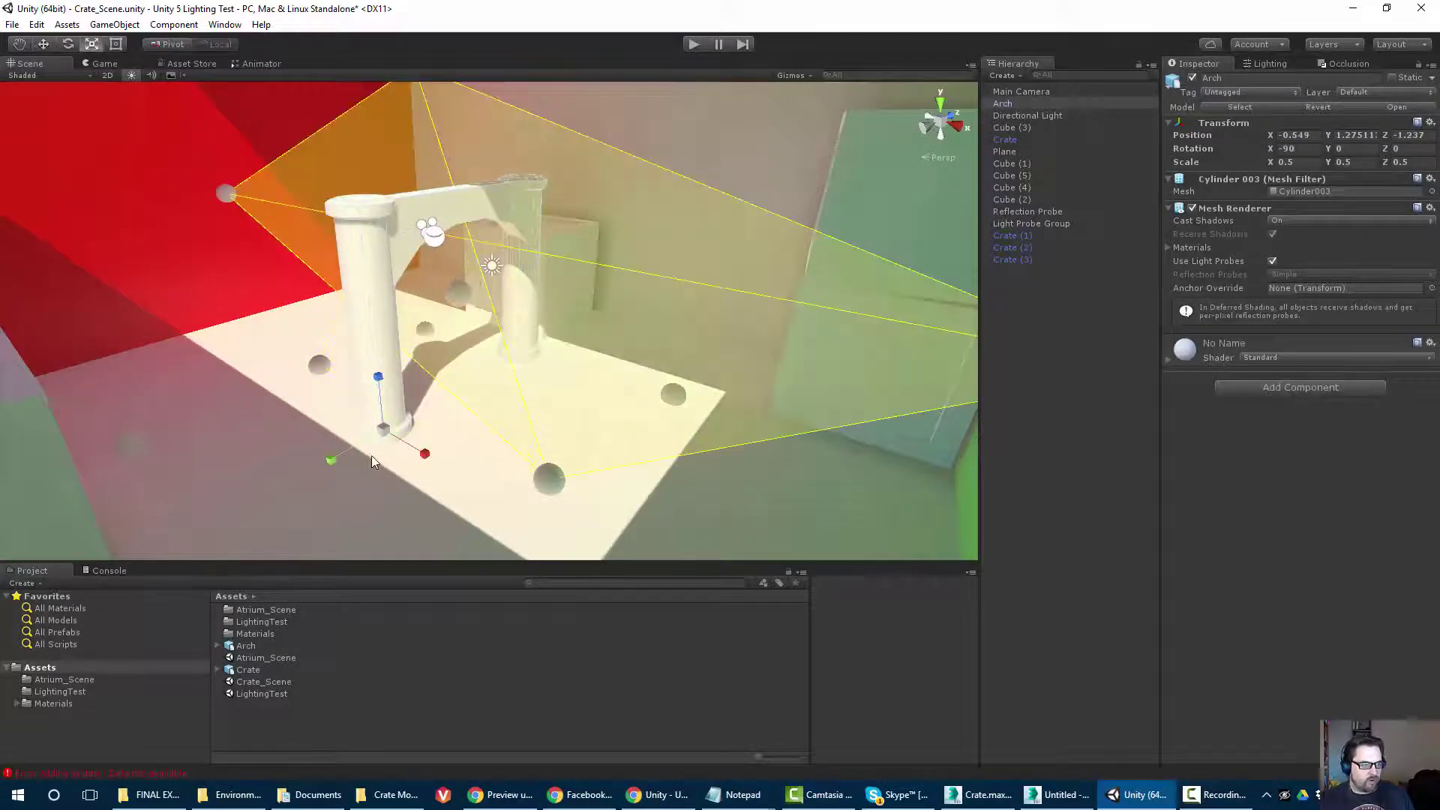
{"action": "key", "text": "e"}
{"action": "left_click_drag", "start_coordinate": [389, 470], "coordinate": [190, 479]}
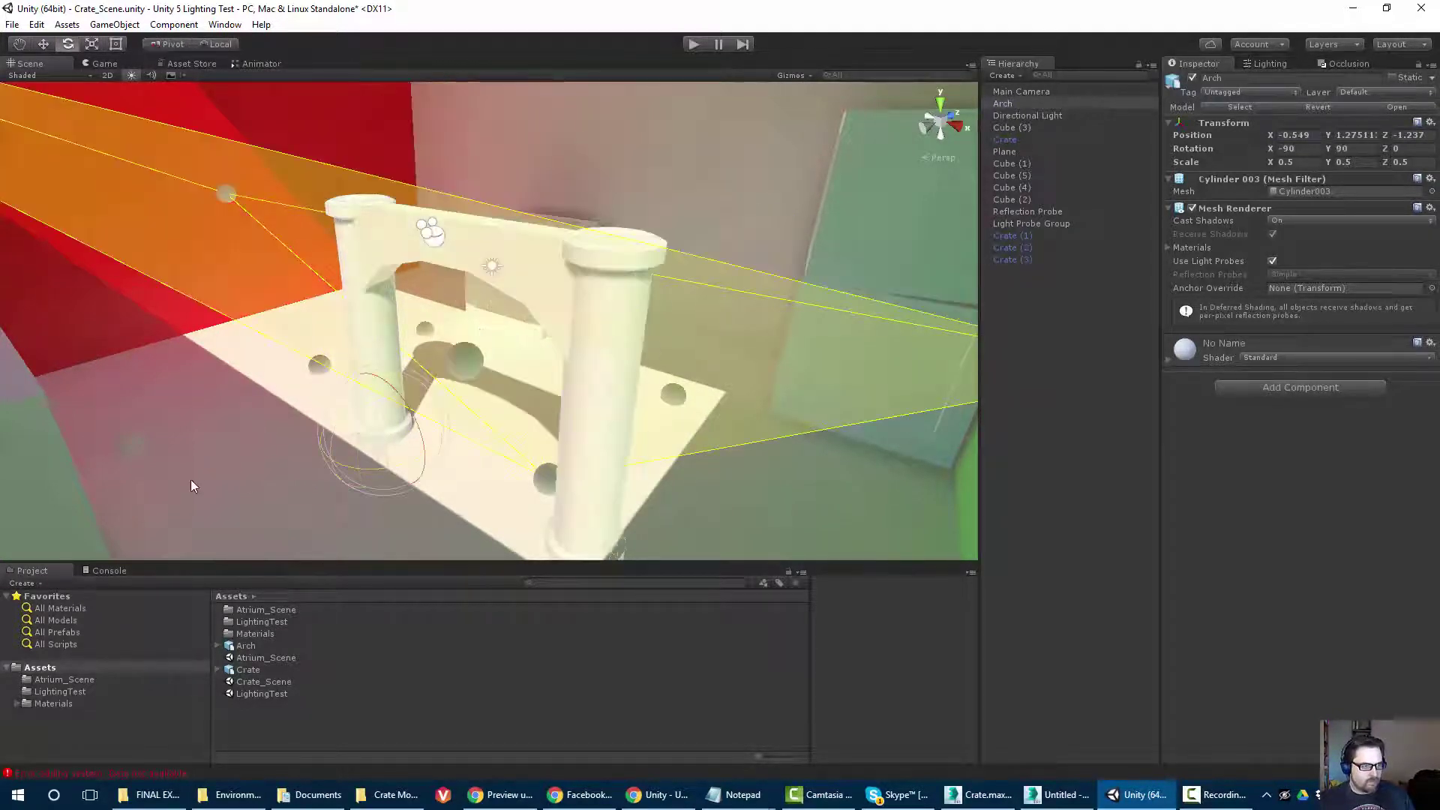
Move the arch to X -1.6, Y 1.28, Z 0.99 and scale it uniformly to 0.8.
{"action": "key", "text": "w"}
{"action": "left_click_drag", "start_coordinate": [383, 437], "coordinate": [490, 373]}
{"action": "key", "text": "r"}
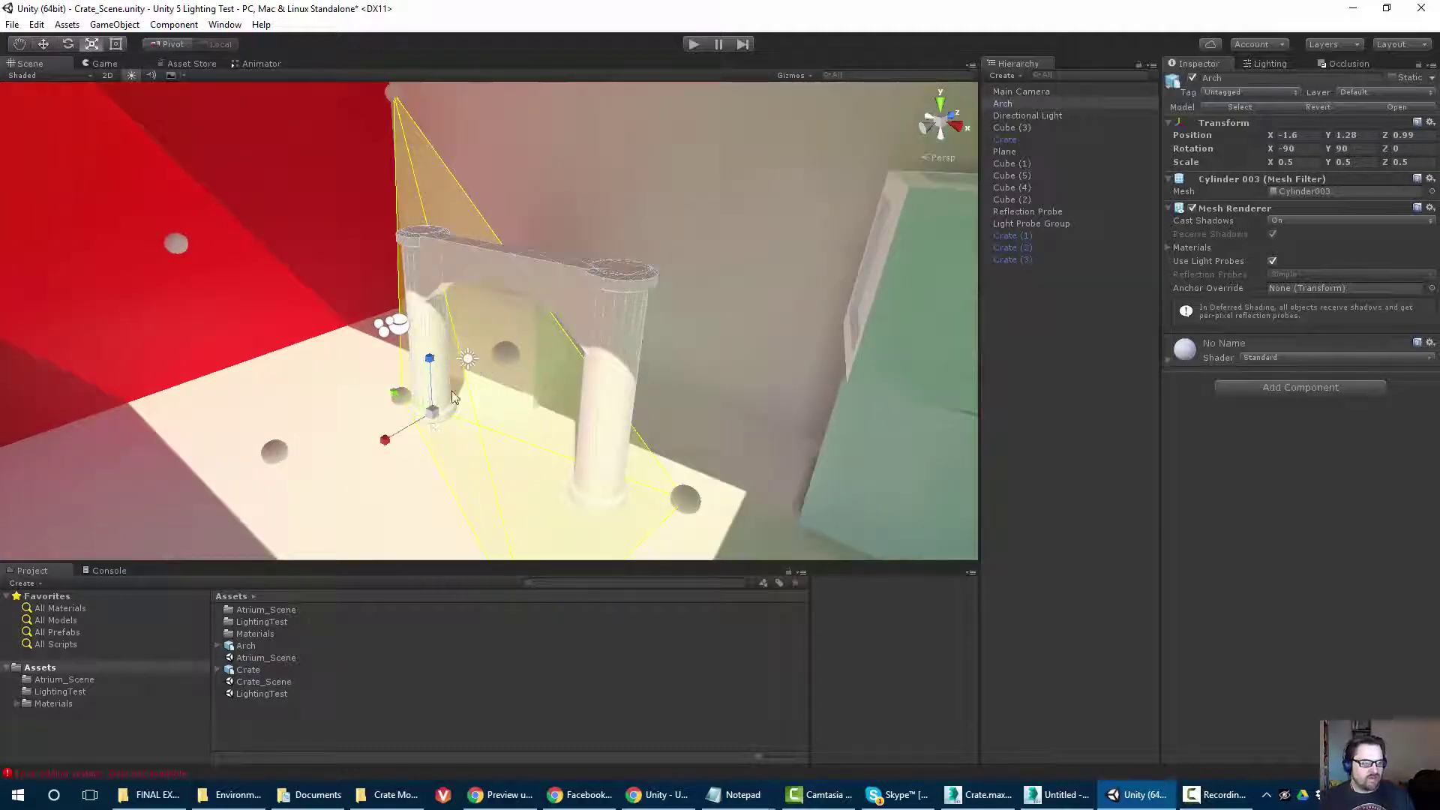
{"action": "left_click_drag", "start_coordinate": [432, 417], "coordinate": [473, 412]}
Shift the arch to X -3 at a uniform scale of 0.88 and mark it as Static.
{"action": "scroll", "coordinate": [409, 345], "scroll_direction": "down", "scroll_amount": 2}
{"action": "middle_click_drag", "start_coordinate": [410, 342], "coordinate": [390, 359]}
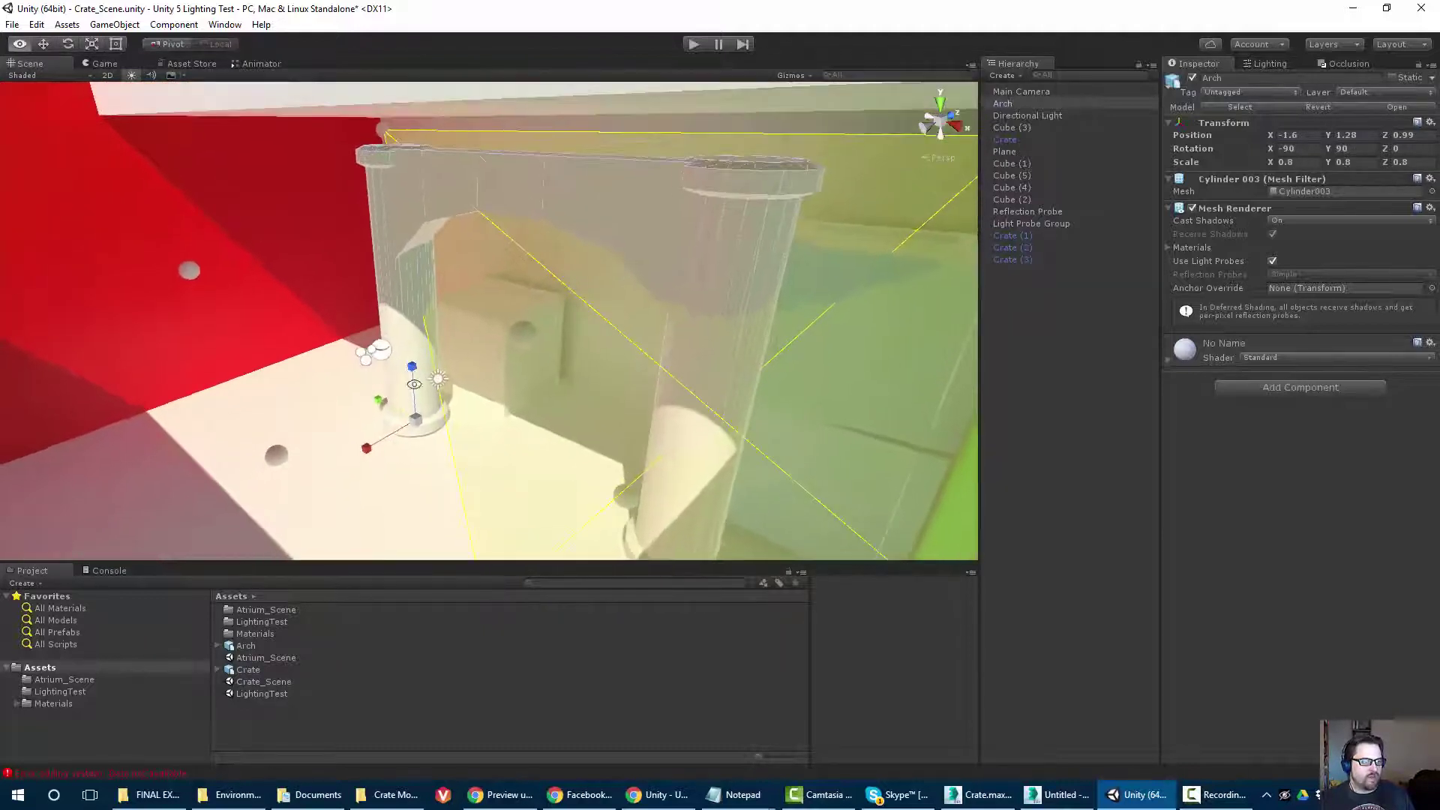
{"action": "left_click_drag", "start_coordinate": [414, 425], "coordinate": [328, 378]}
{"action": "key", "text": "w"}
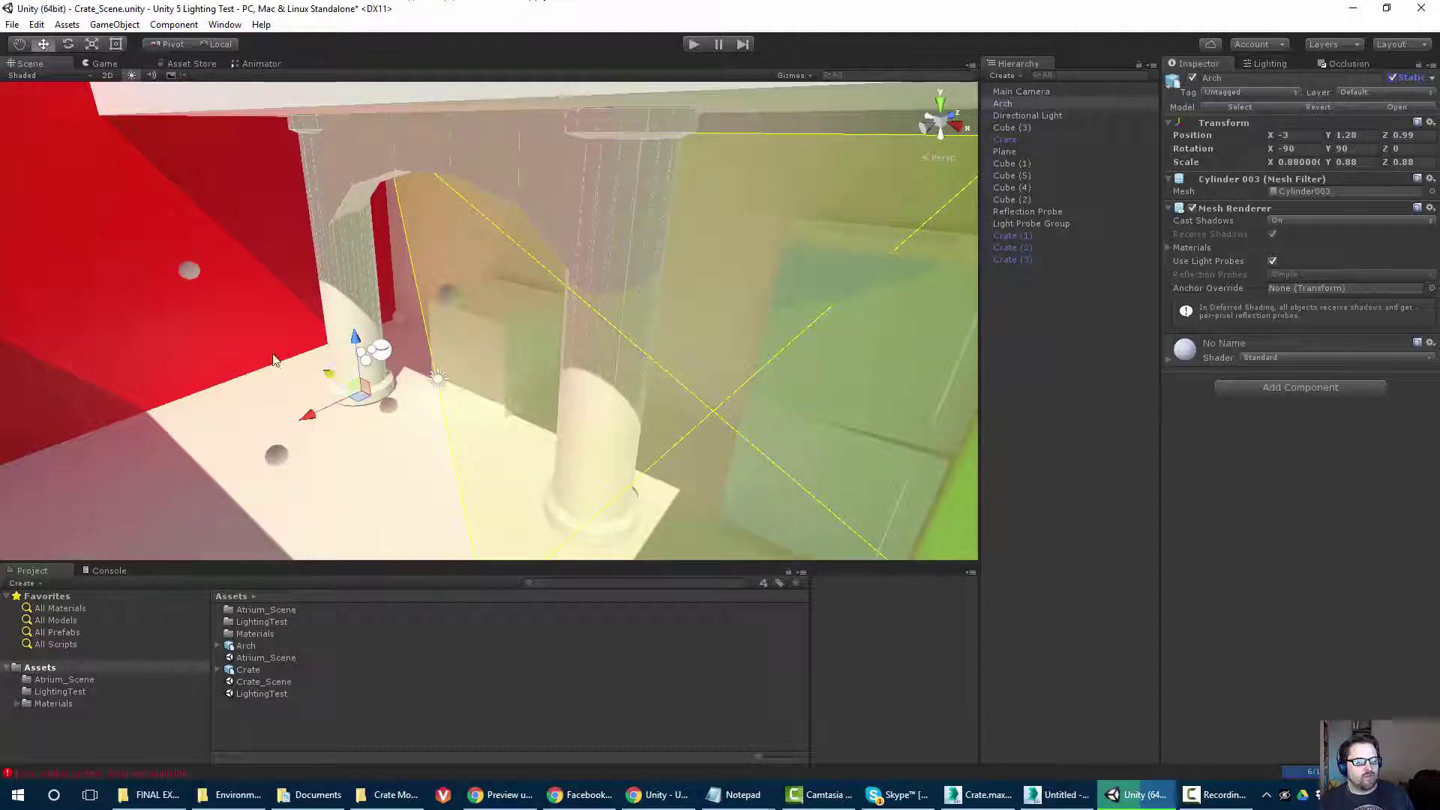
Examine the bounced light around the arch and open the Arch asset's import settings.
{"action": "left_click_drag", "start_coordinate": [274, 360], "coordinate": [411, 340], "text": "alt"}
{"action": "middle_click_drag", "start_coordinate": [410, 339], "coordinate": [404, 282]}
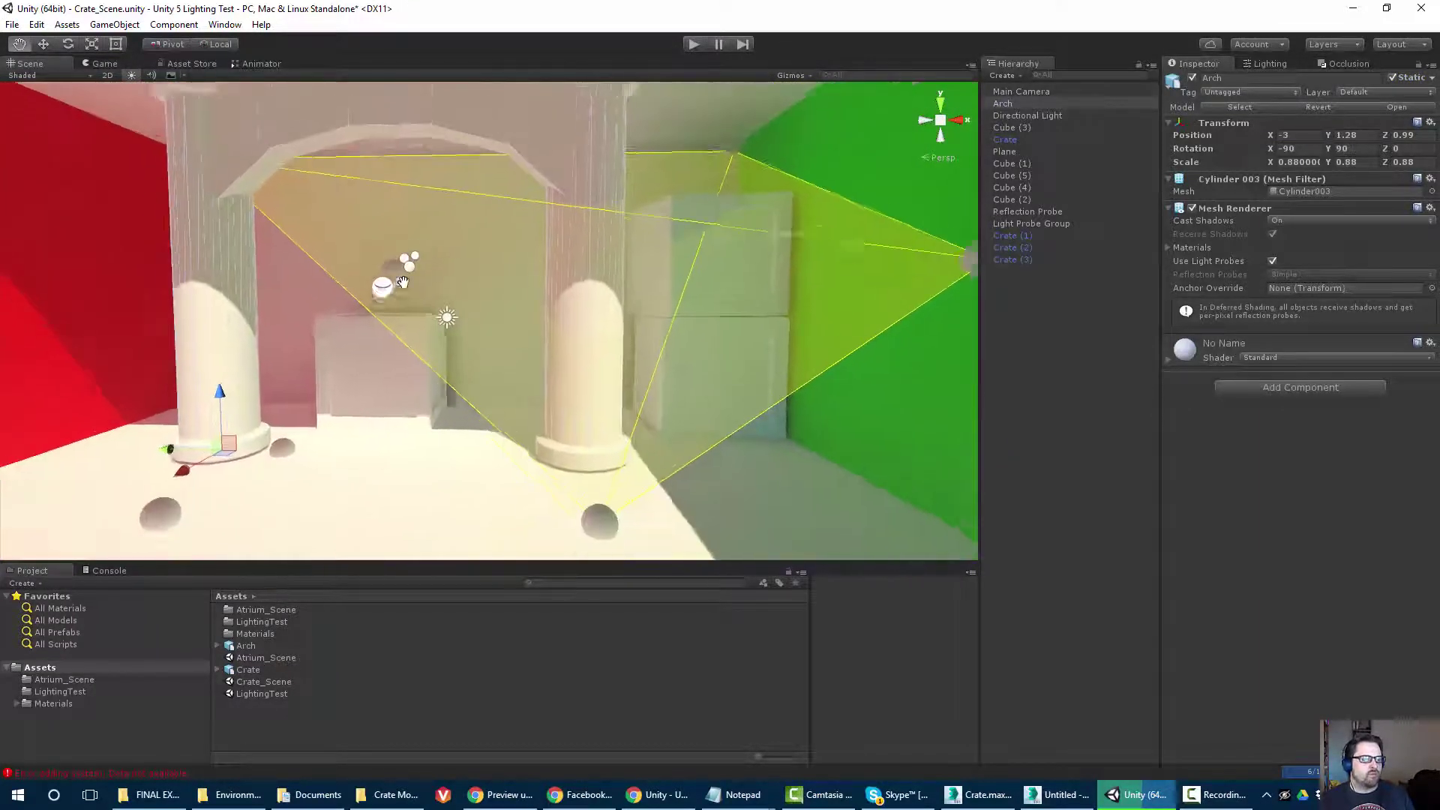
{"action": "left_click_drag", "start_coordinate": [403, 282], "coordinate": [356, 255], "text": "alt"}
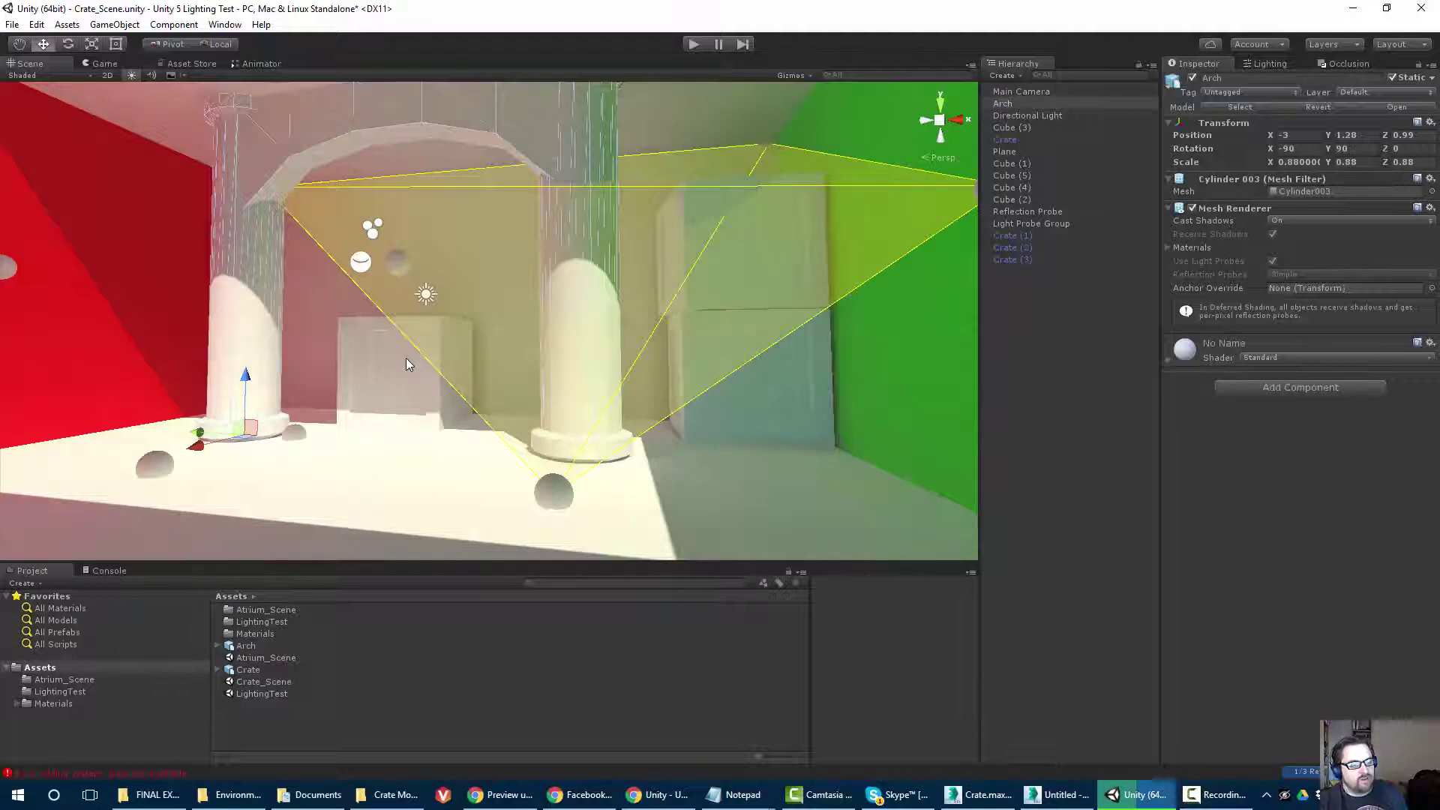
{"action": "left_click", "coordinate": [240, 645]}
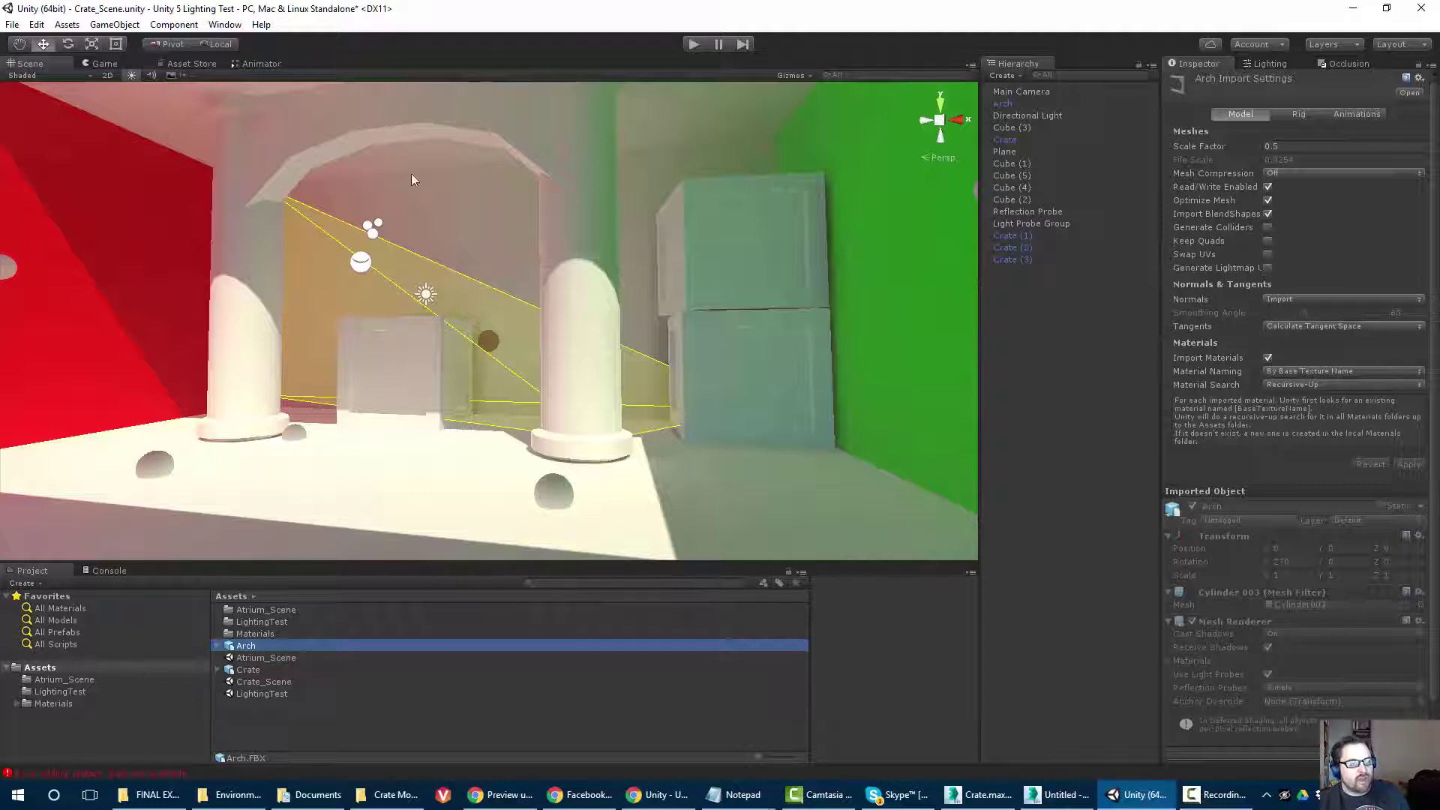
{"action": "middle_click_drag", "start_coordinate": [326, 243], "coordinate": [411, 303]}
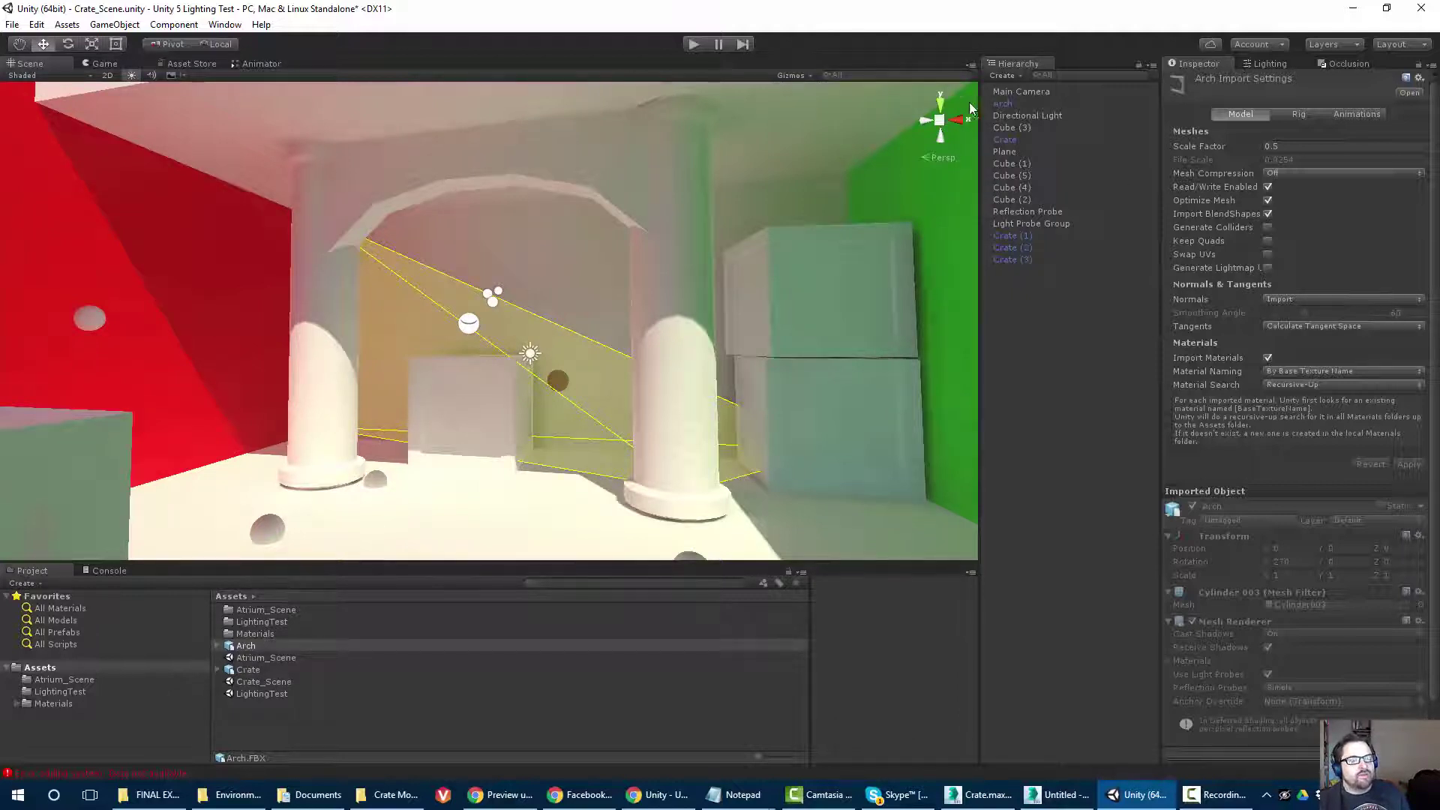
Show the UV Charts display and examine the charts on the arch's columns, caps and span from several sides.
{"action": "left_click", "coordinate": [1003, 104]}
{"action": "left_click", "coordinate": [22, 75]}
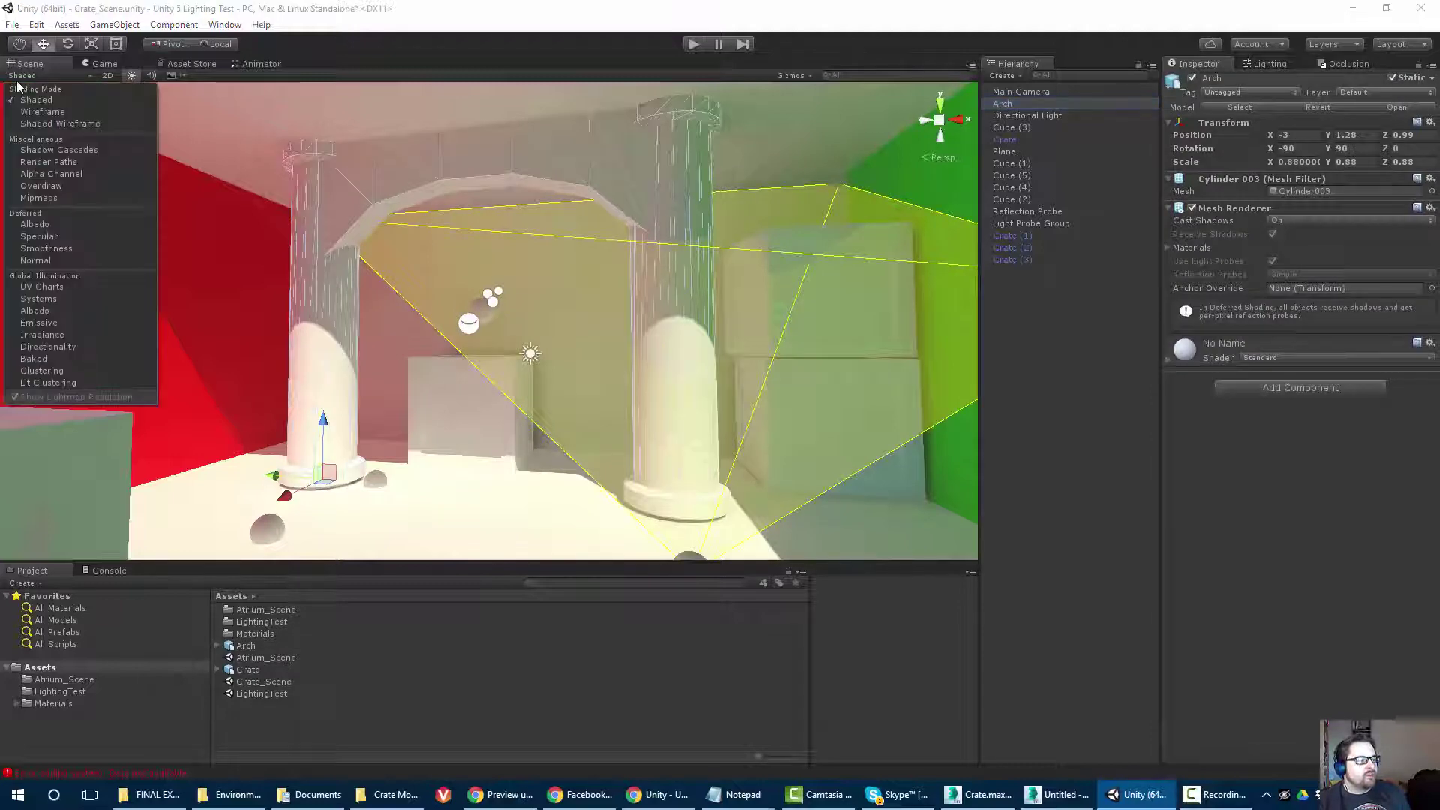
{"action": "left_click", "coordinate": [30, 286]}
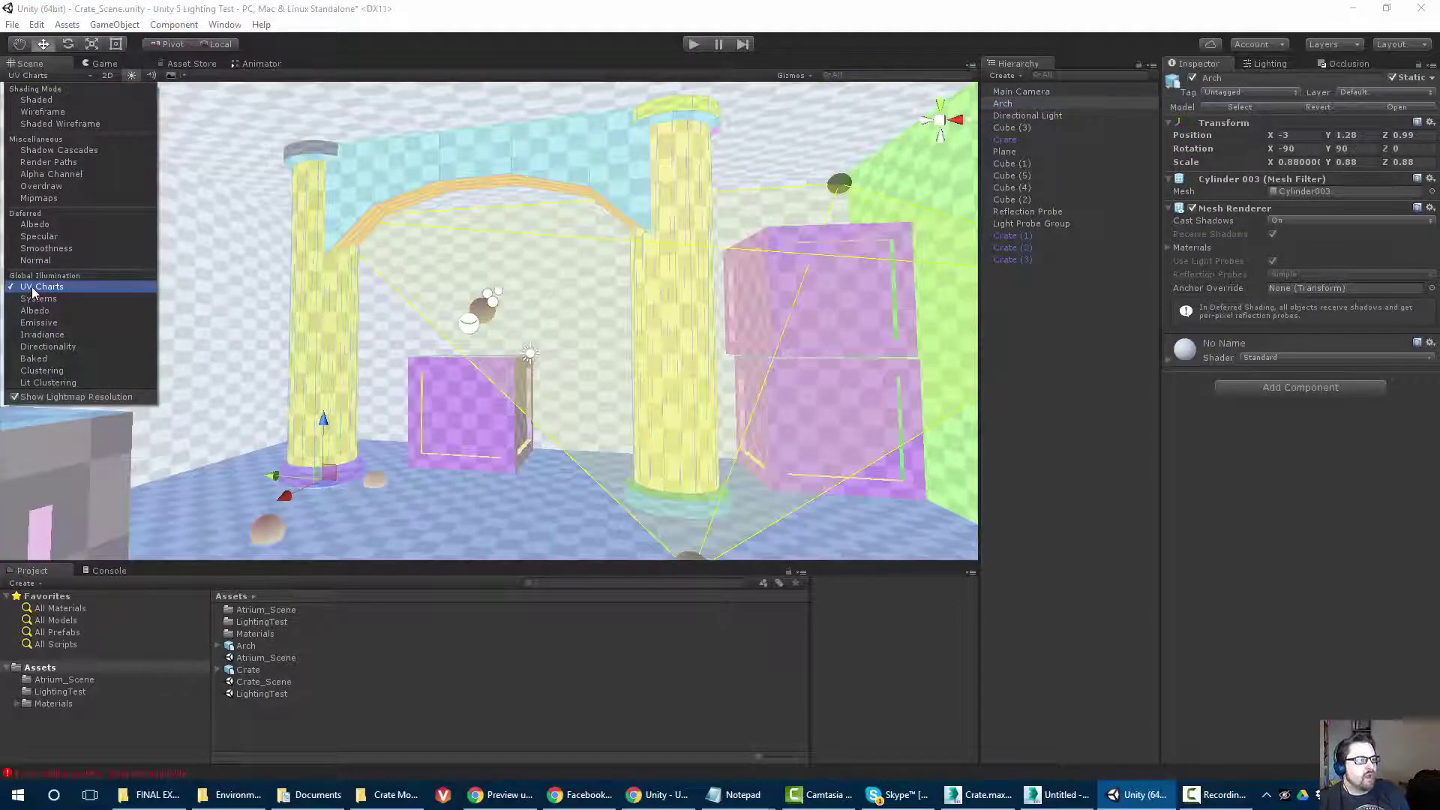
{"action": "left_click", "coordinate": [284, 187]}
{"action": "mouse_move", "coordinate": [437, 203]}
{"action": "left_mouse_down", "text": "alt"}
{"action": "mouse_move", "coordinate": [532, 255]}
{"action": "mouse_move", "coordinate": [405, 379]}
{"action": "mouse_move", "coordinate": [382, 442]}
{"action": "mouse_move", "coordinate": [453, 347]}
{"action": "mouse_move", "coordinate": [449, 320]}
{"action": "mouse_move", "coordinate": [488, 250]}
{"action": "mouse_move", "coordinate": [457, 295]}
{"action": "mouse_move", "coordinate": [463, 315]}
{"action": "mouse_move", "coordinate": [570, 285]}
{"action": "mouse_move", "coordinate": [556, 225]}
{"action": "mouse_move", "coordinate": [518, 204]}
{"action": "mouse_move", "coordinate": [574, 200]}
{"action": "mouse_move", "coordinate": [344, 218]}
{"action": "mouse_move", "coordinate": [312, 151]}
{"action": "mouse_move", "coordinate": [338, 186]}
{"action": "mouse_move", "coordinate": [422, 230]}
{"action": "mouse_move", "coordinate": [282, 338]}
{"action": "mouse_move", "coordinate": [299, 331]}
{"action": "mouse_move", "coordinate": [395, 386]}
{"action": "left_mouse_up", "text": "alt"}
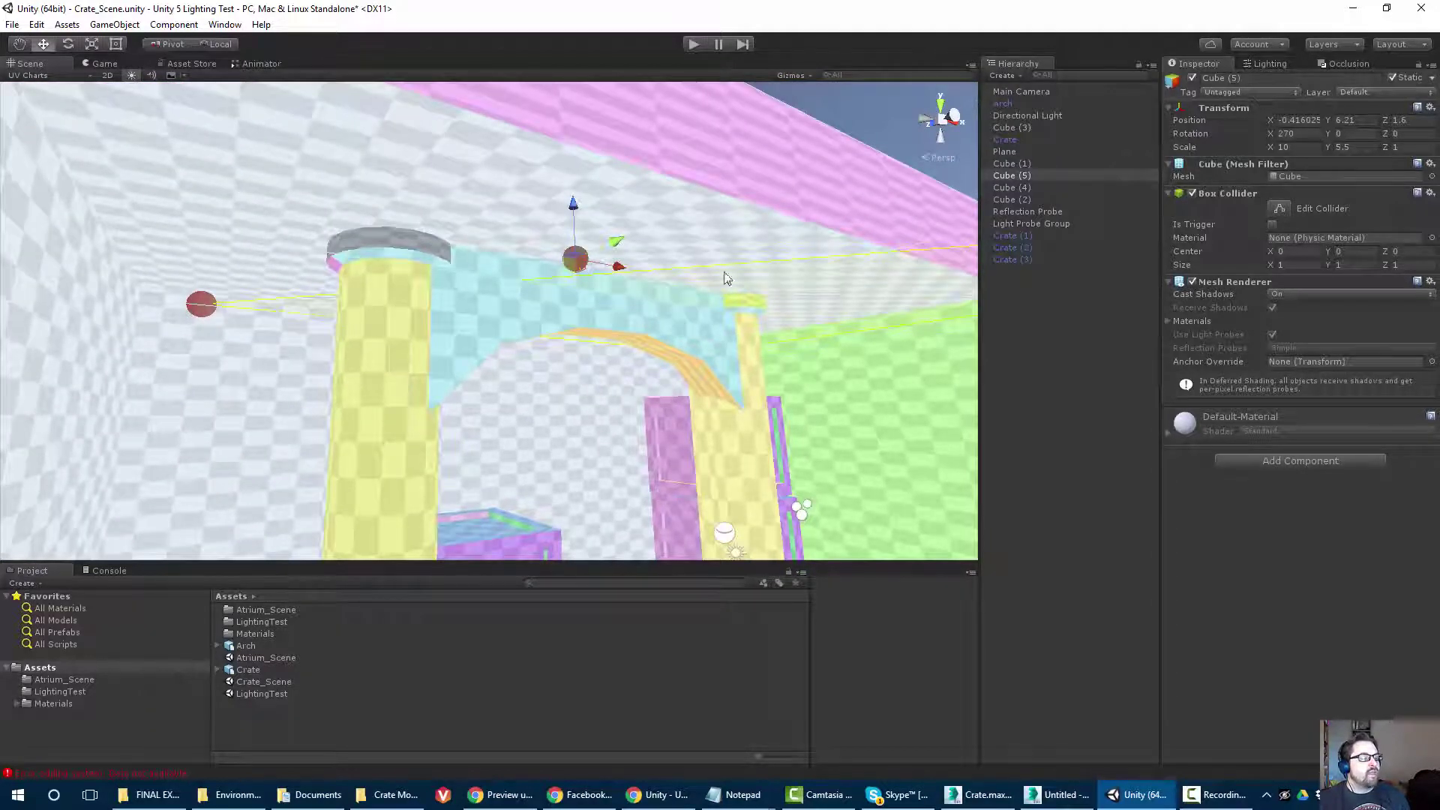
{"action": "left_click_drag", "start_coordinate": [540, 290], "coordinate": [592, 367], "text": "alt"}
{"action": "left_click_drag", "start_coordinate": [597, 240], "coordinate": [600, 277], "text": "alt"}
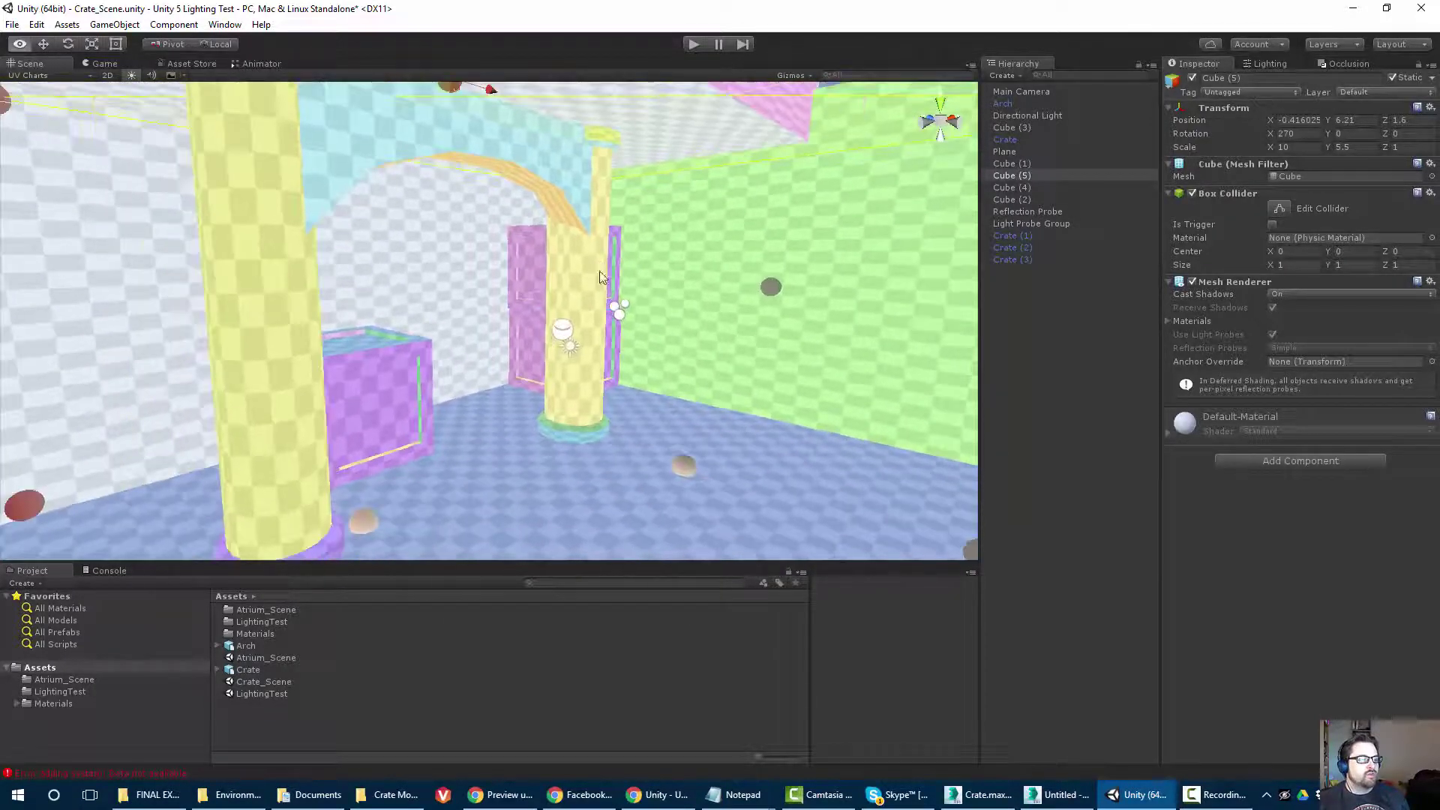
{"action": "middle_click_drag", "start_coordinate": [555, 272], "coordinate": [574, 349]}
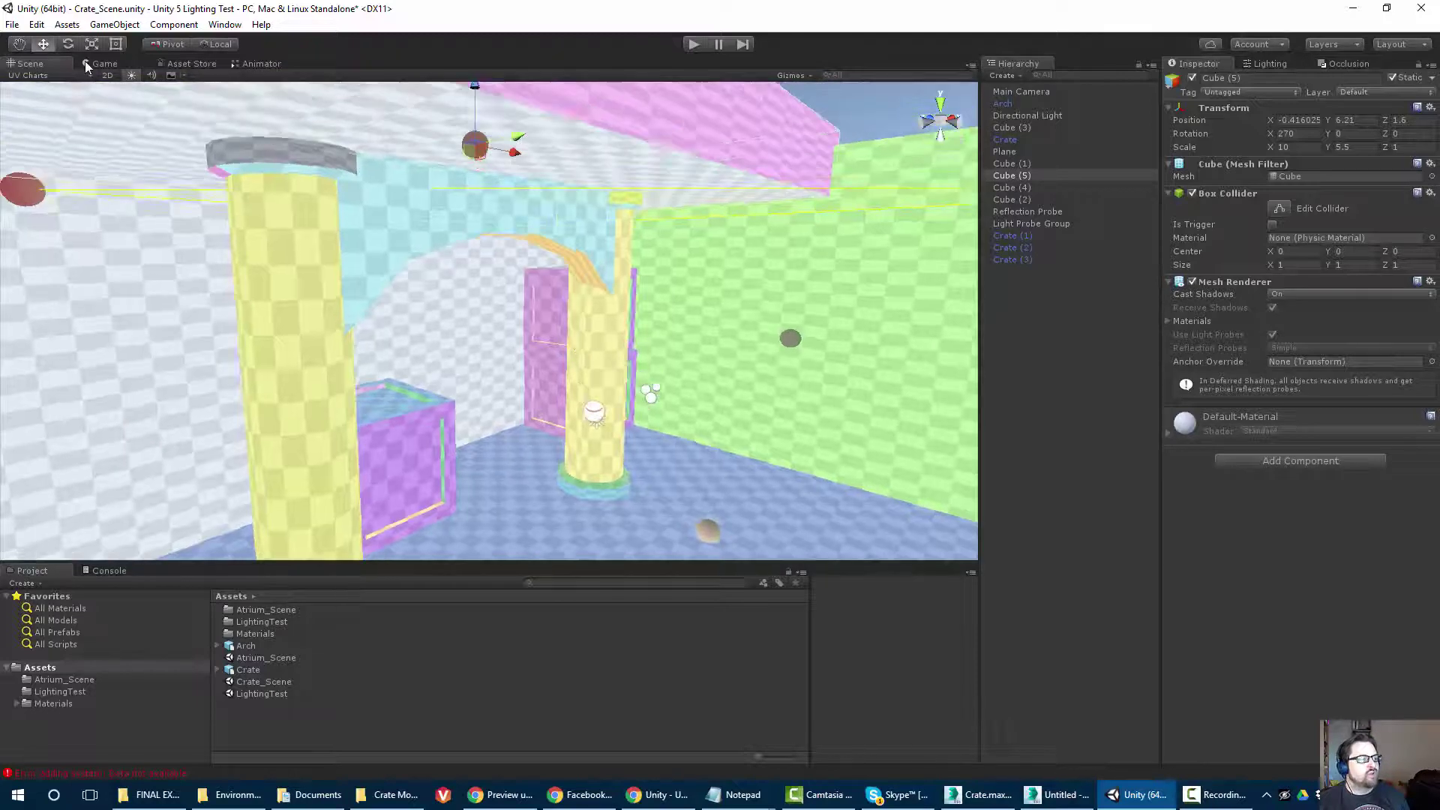
Switch the Scene view back to Shaded and examine the lighting on the arch and surrounding walls.
{"action": "left_click", "coordinate": [33, 75]}
{"action": "left_click", "coordinate": [33, 99]}
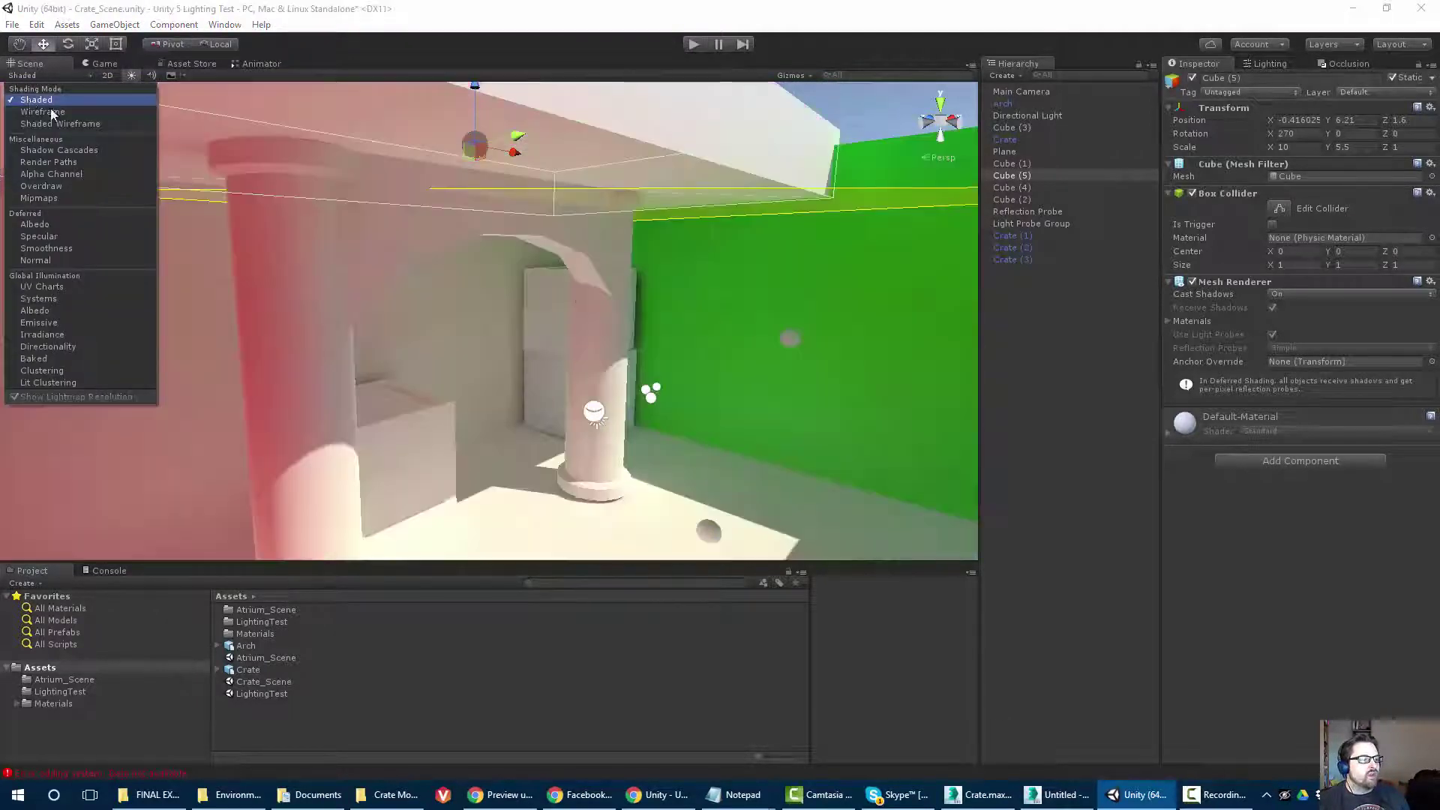
{"action": "mouse_move", "coordinate": [450, 330]}
{"action": "left_mouse_down", "text": "alt"}
{"action": "mouse_move", "coordinate": [474, 346]}
{"action": "mouse_move", "coordinate": [506, 328]}
{"action": "mouse_move", "coordinate": [483, 357]}
{"action": "mouse_move", "coordinate": [530, 380]}
{"action": "mouse_move", "coordinate": [498, 300]}
{"action": "mouse_move", "coordinate": [369, 289]}
{"action": "mouse_move", "coordinate": [616, 347]}
{"action": "left_mouse_up", "text": "alt"}
{"action": "right_click_drag", "start_coordinate": [896, 319], "coordinate": [560, 295]}
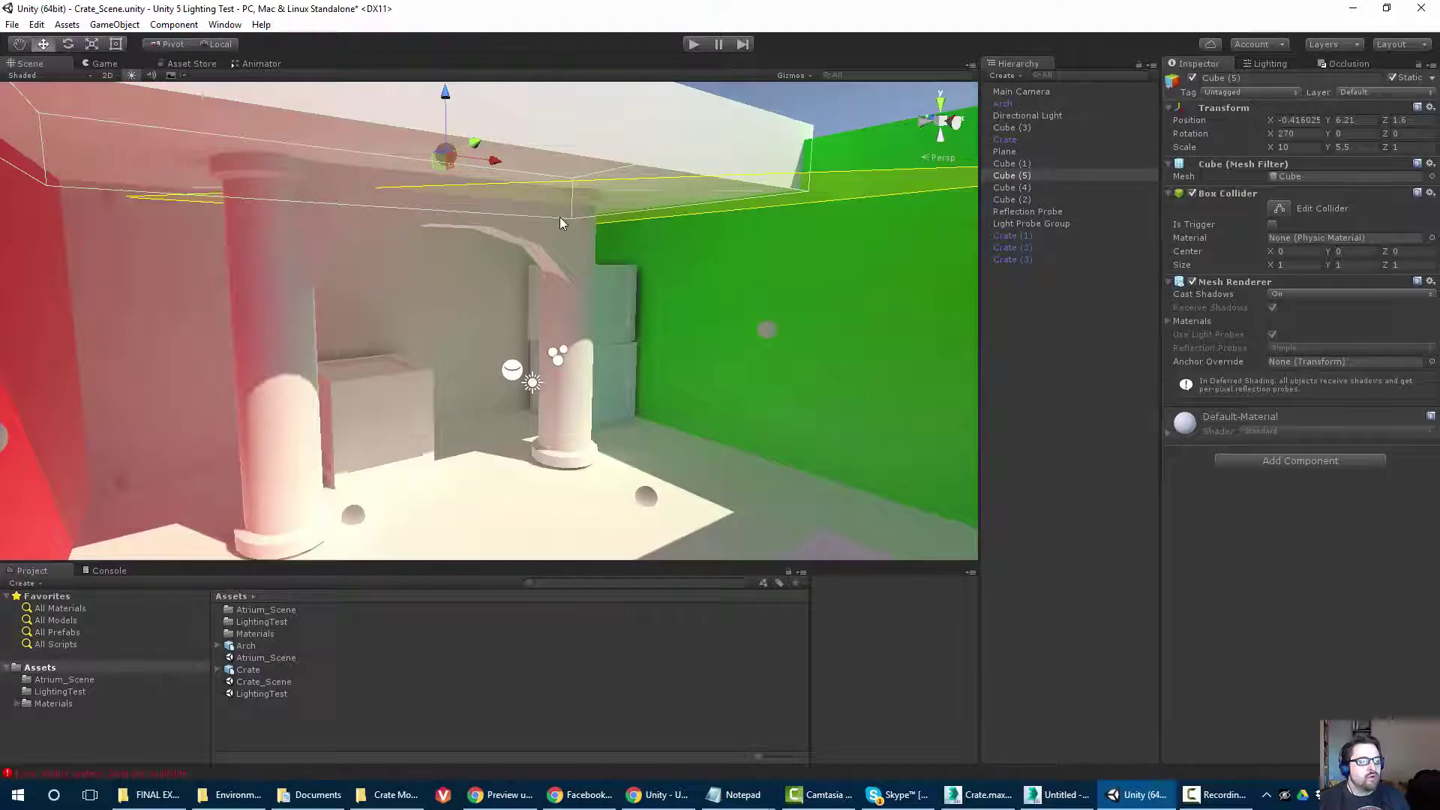
Set the Directional Light's Baking mode to Baked and open the Crate asset's import settings.
{"action": "left_click", "coordinate": [1028, 116]}
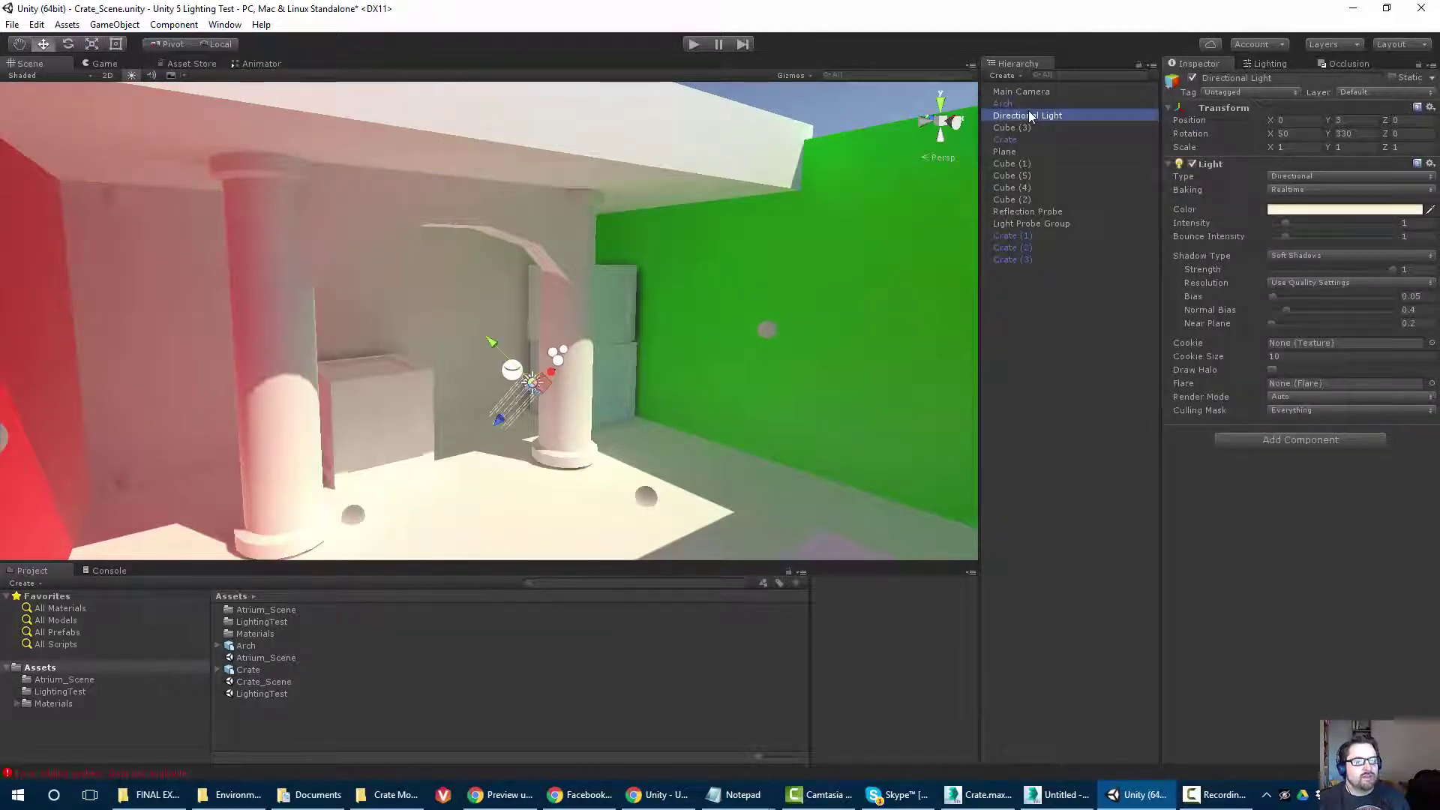
{"action": "left_click", "coordinate": [1278, 193]}
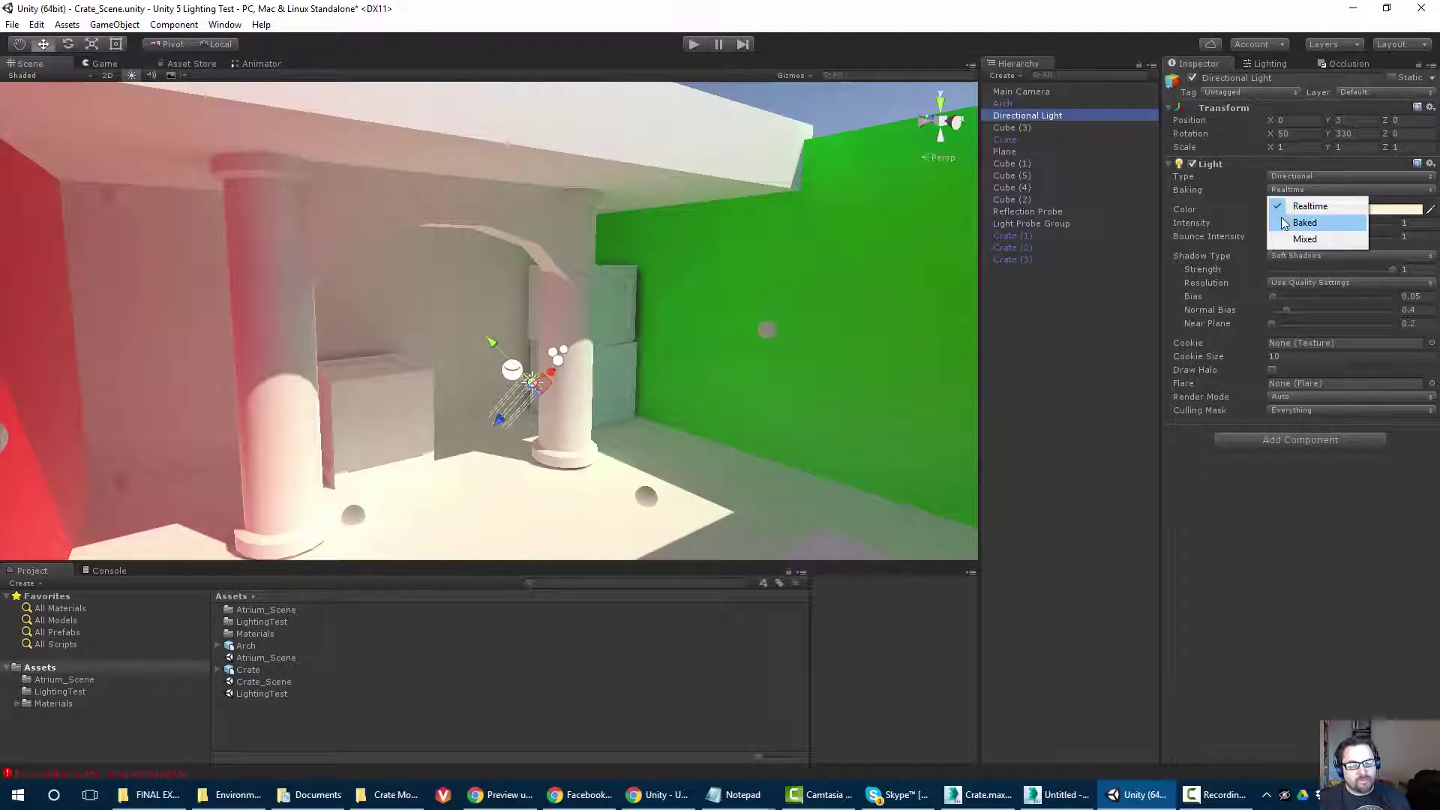
{"action": "left_click", "coordinate": [1304, 222]}
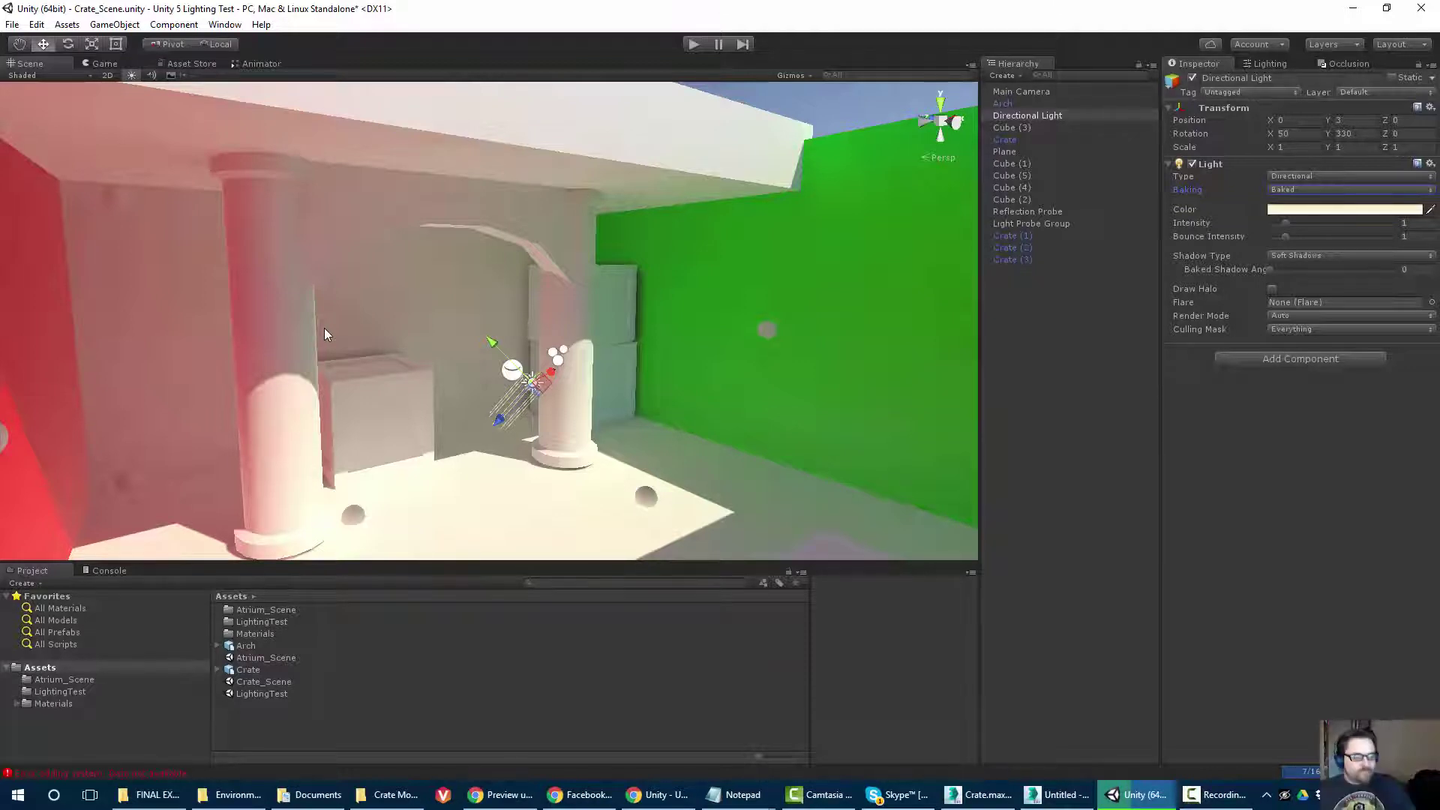
{"action": "left_click", "coordinate": [252, 672]}
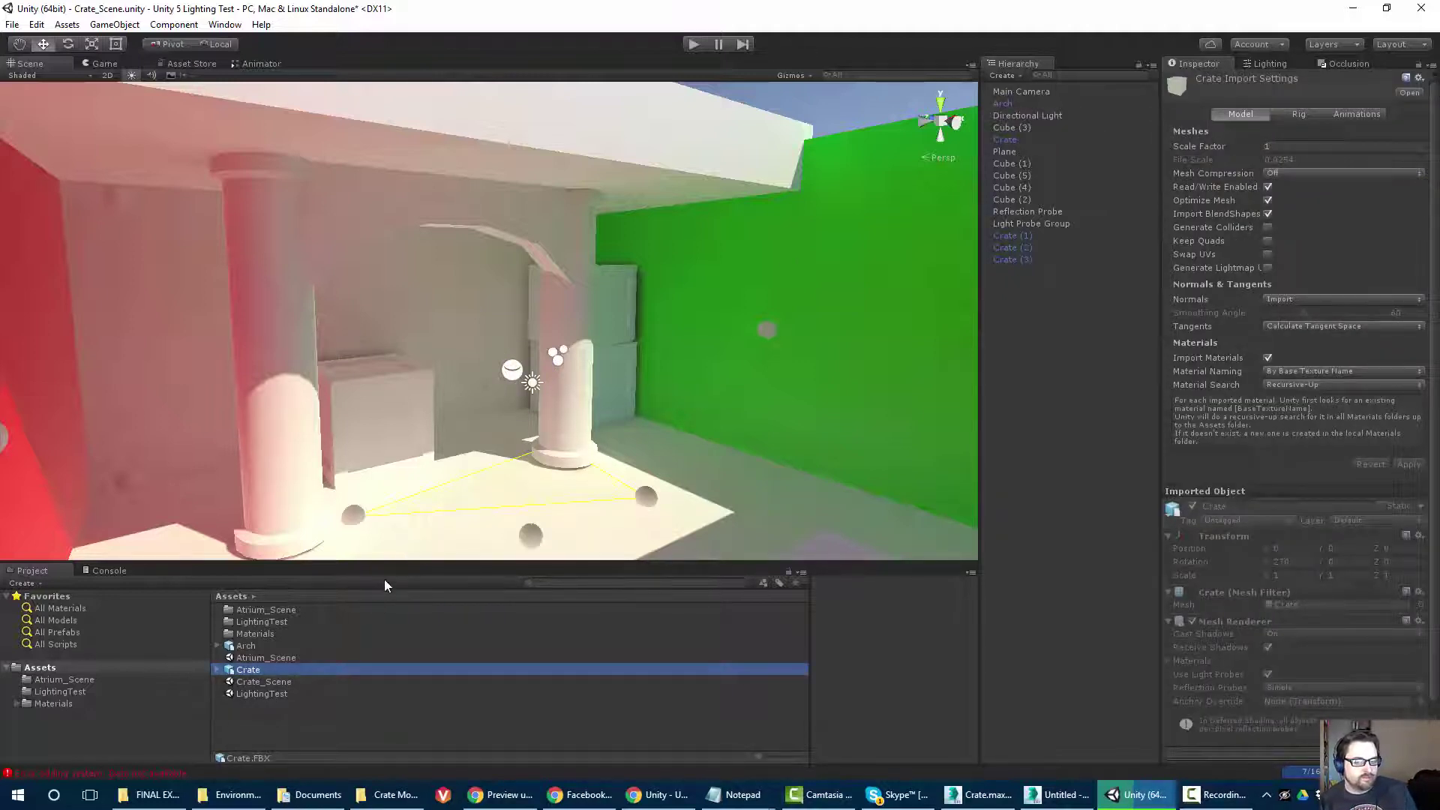
Review the Arch asset's import settings, then inspect the scene's Crate and Directional Light settings.
{"action": "left_click", "coordinate": [244, 648]}
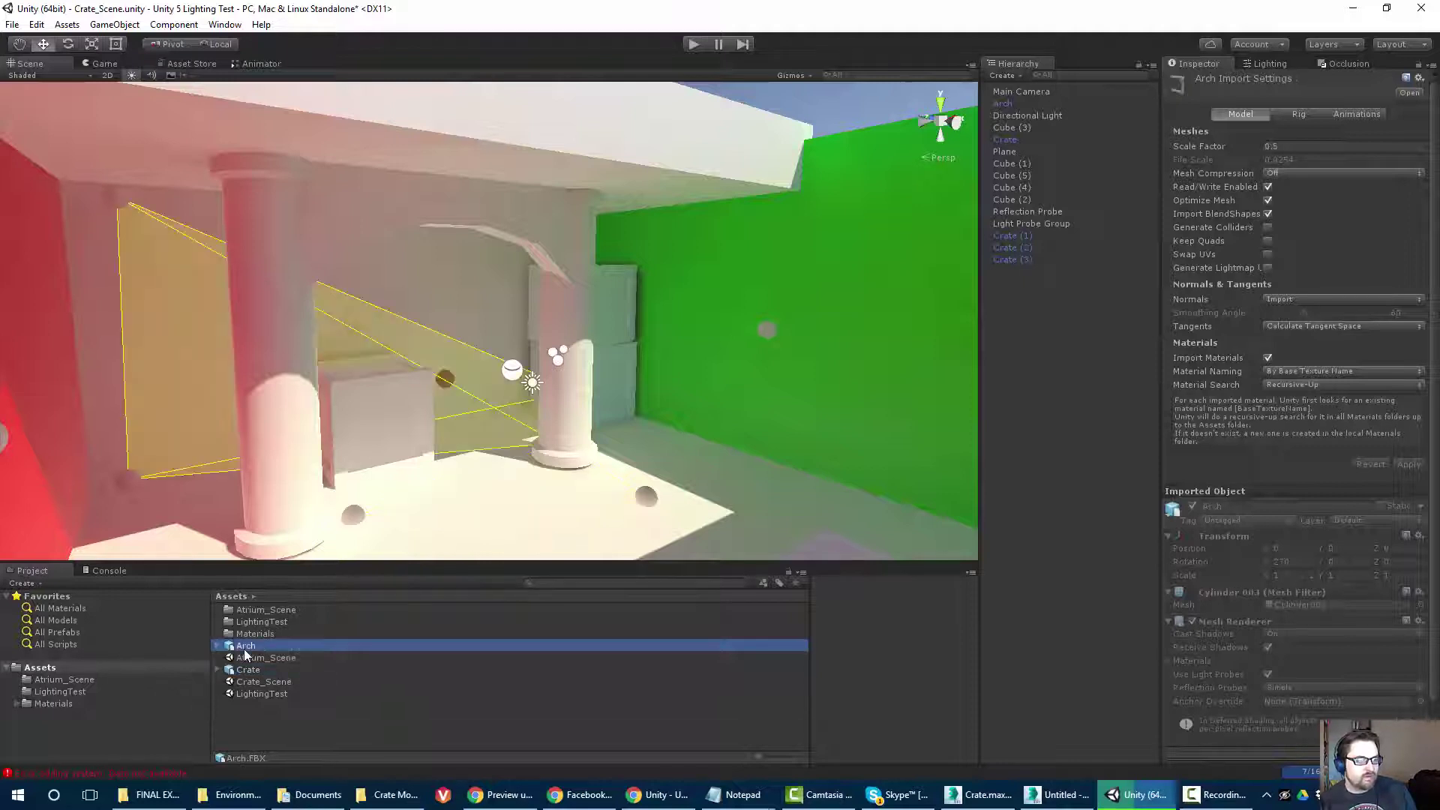
{"action": "left_click", "coordinate": [1006, 141]}
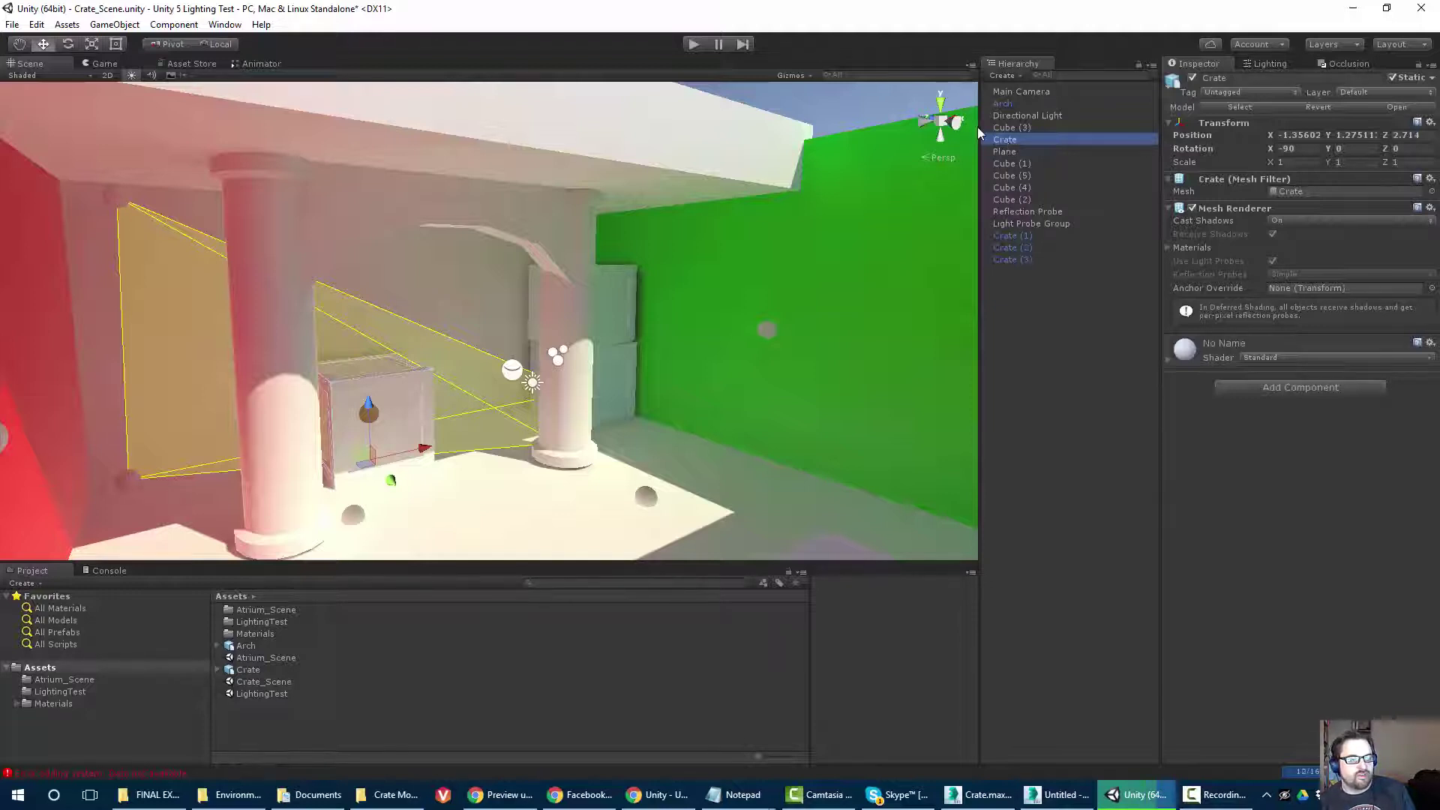
{"action": "left_click", "coordinate": [1012, 116]}
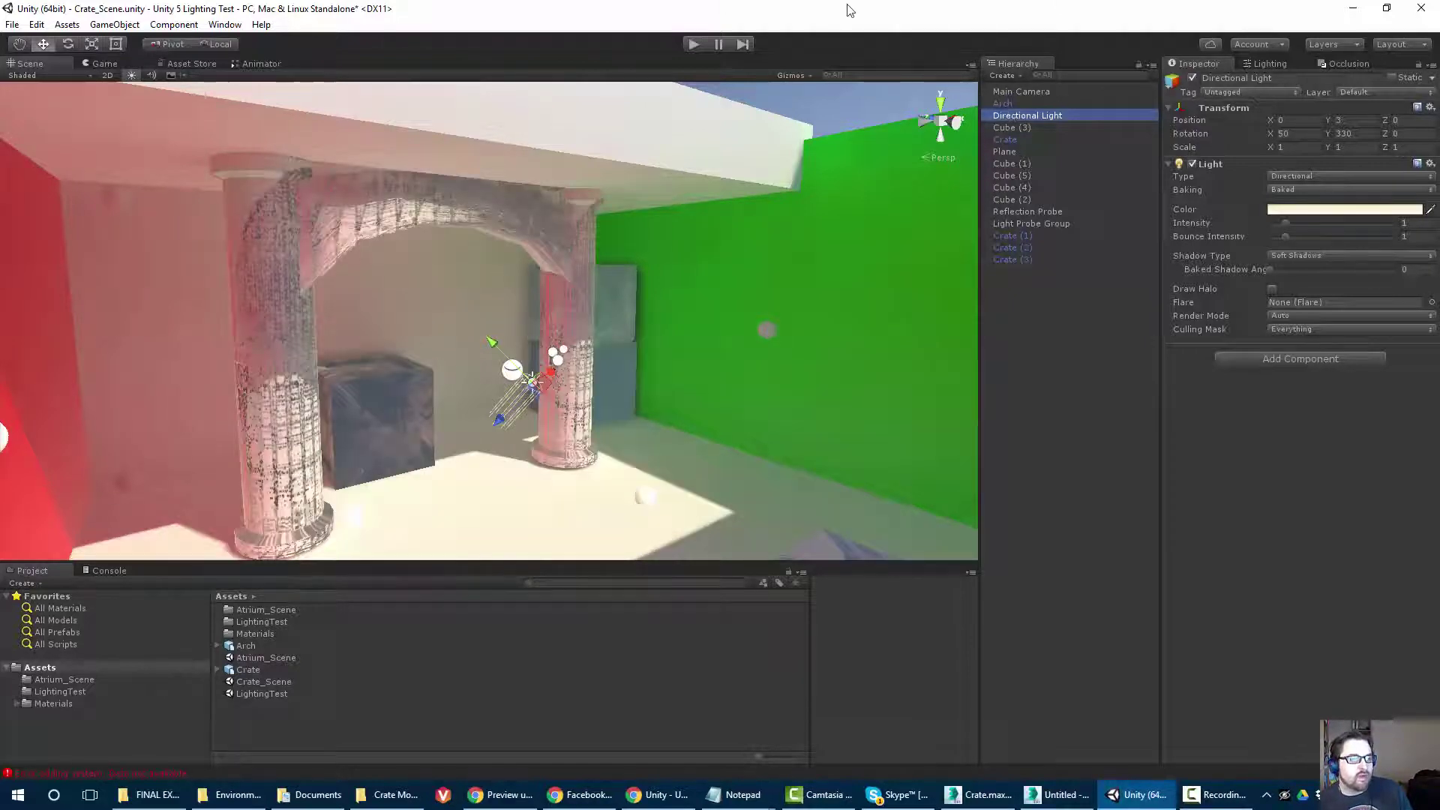
Examine the baked lighting on the arch's columns and span, the crates and the surrounding walls from several sides.
{"action": "middle_click_drag", "start_coordinate": [544, 186], "coordinate": [557, 122]}
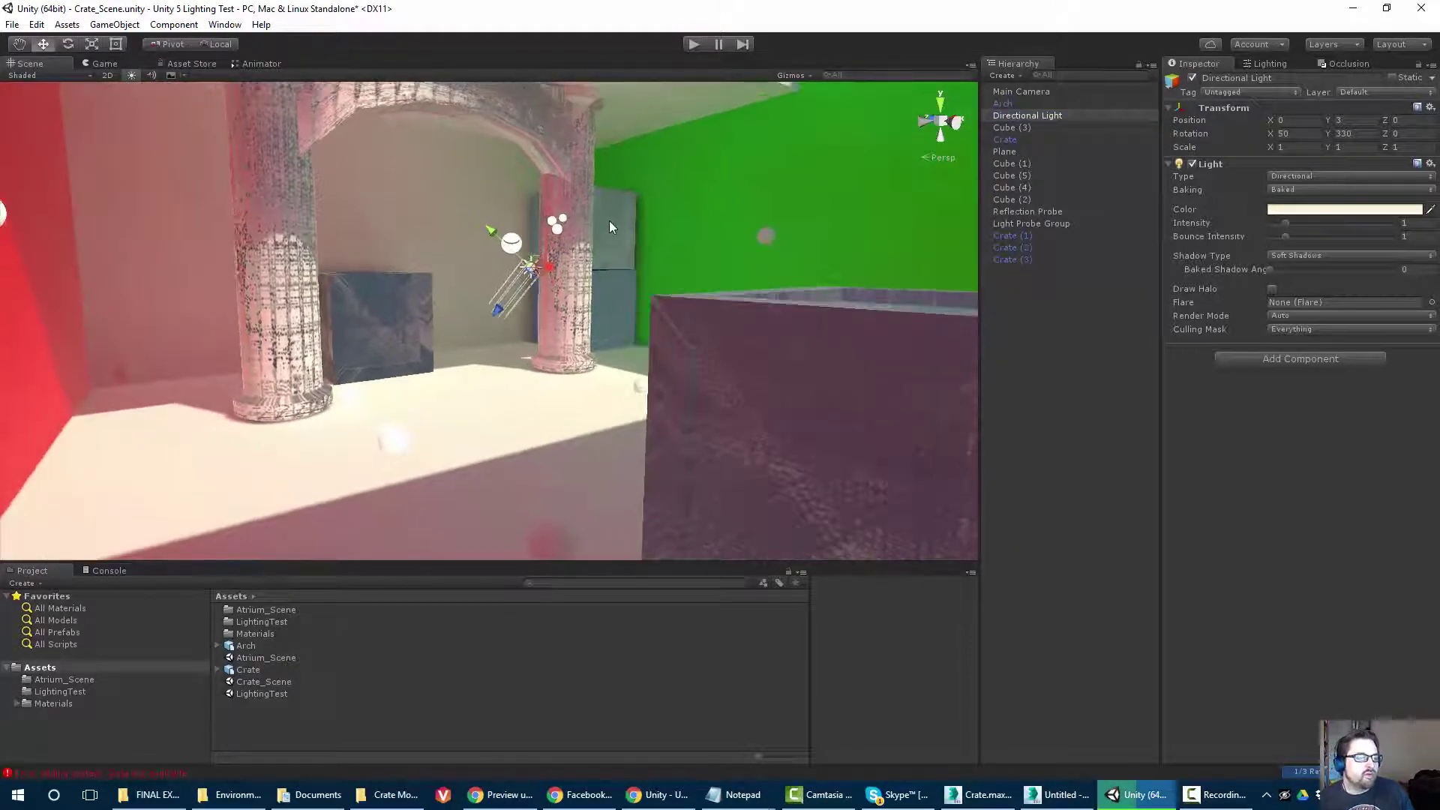
{"action": "left_click_drag", "start_coordinate": [613, 210], "coordinate": [434, 189], "text": "alt"}
{"action": "left_click", "coordinate": [433, 189]}
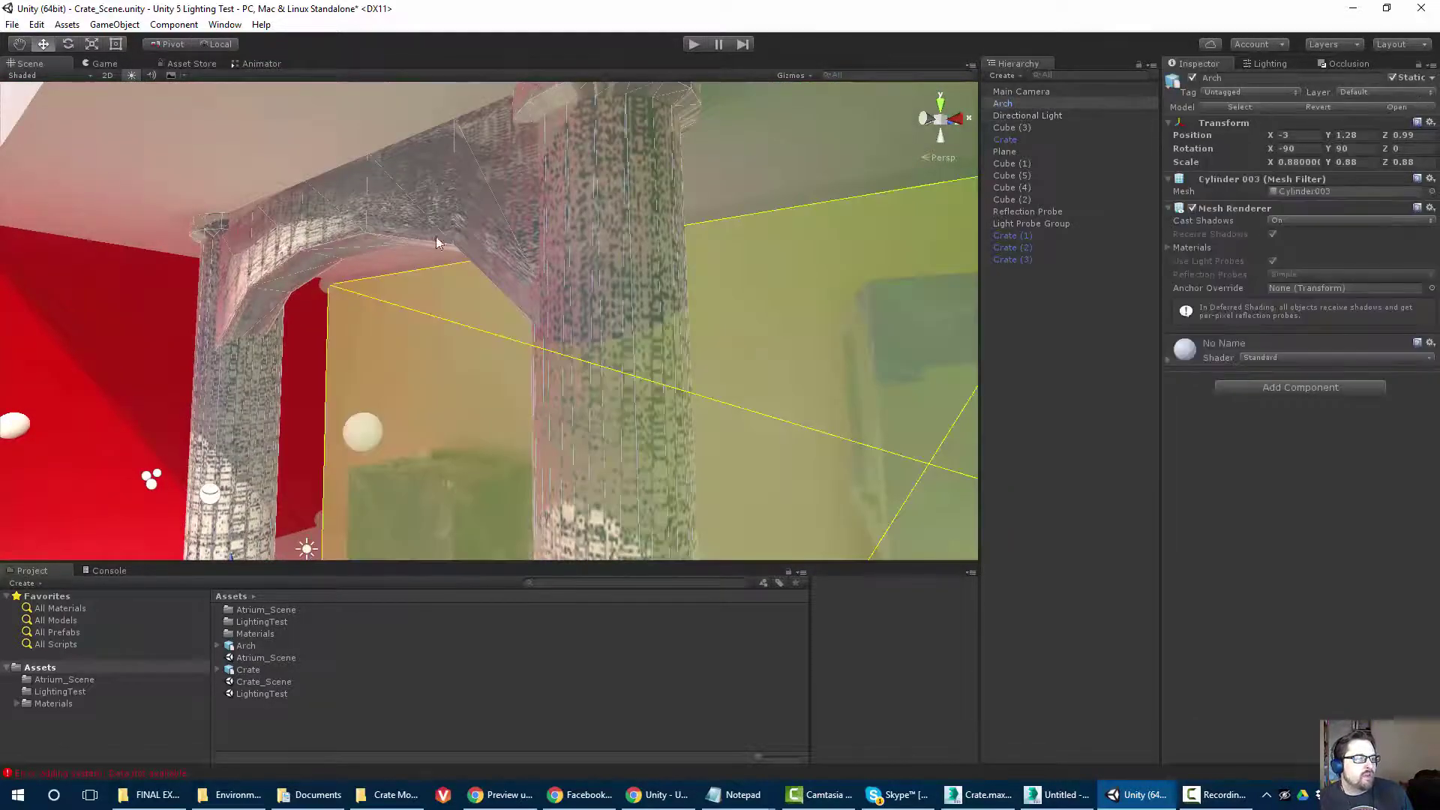
{"action": "left_click_drag", "start_coordinate": [491, 290], "coordinate": [601, 360], "text": "alt"}
{"action": "left_click", "coordinate": [793, 286]}
{"action": "left_click_drag", "start_coordinate": [767, 285], "coordinate": [658, 211], "text": "alt"}
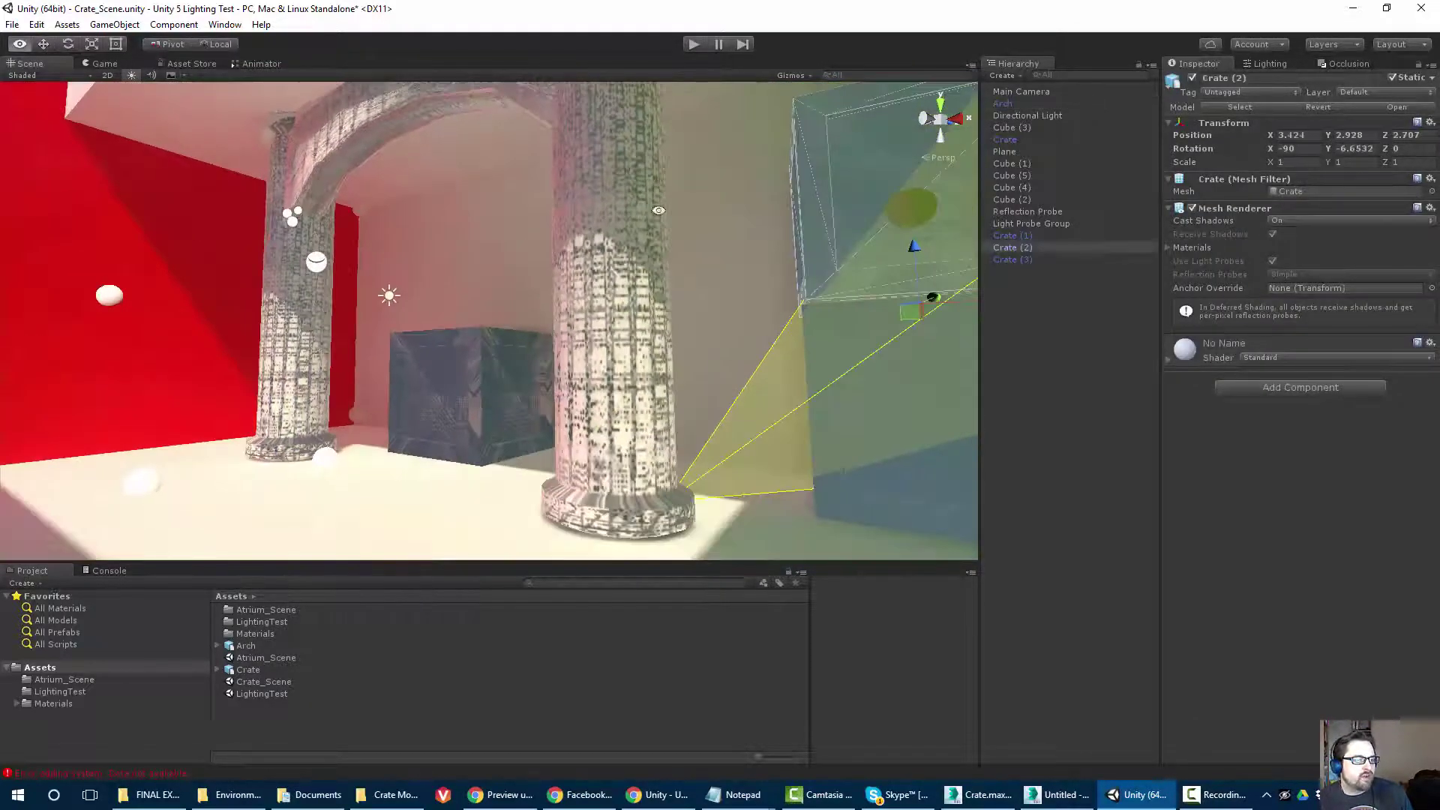
{"action": "middle_click_drag", "start_coordinate": [491, 253], "coordinate": [508, 350]}
{"action": "left_click_drag", "start_coordinate": [507, 350], "coordinate": [499, 383], "text": "alt"}
{"action": "middle_click_drag", "start_coordinate": [458, 394], "coordinate": [447, 485]}
{"action": "middle_click_drag", "start_coordinate": [415, 413], "coordinate": [476, 439]}
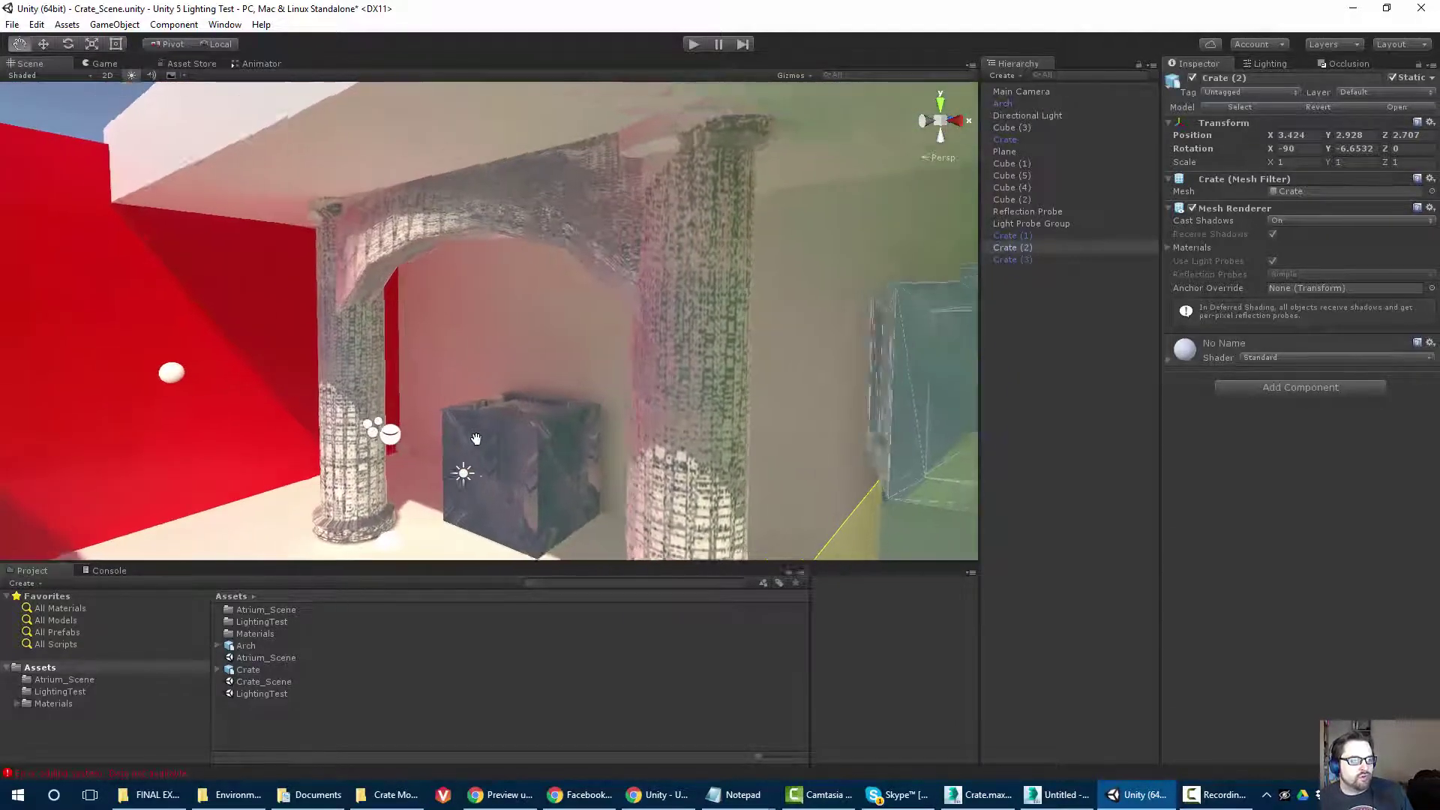
{"action": "left_click_drag", "start_coordinate": [475, 439], "coordinate": [321, 256], "text": "alt"}
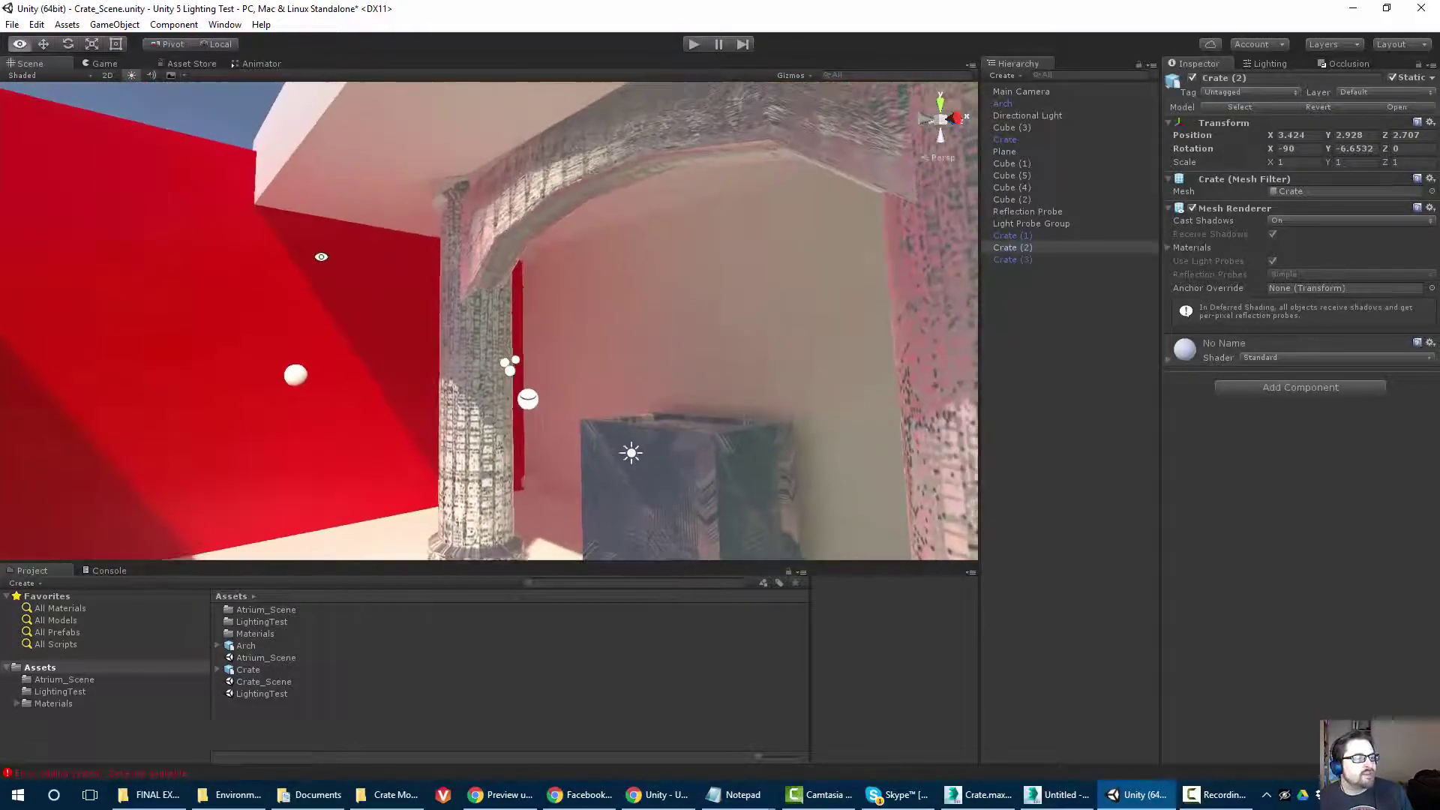
{"action": "right_click_drag", "start_coordinate": [322, 258], "coordinate": [421, 329]}
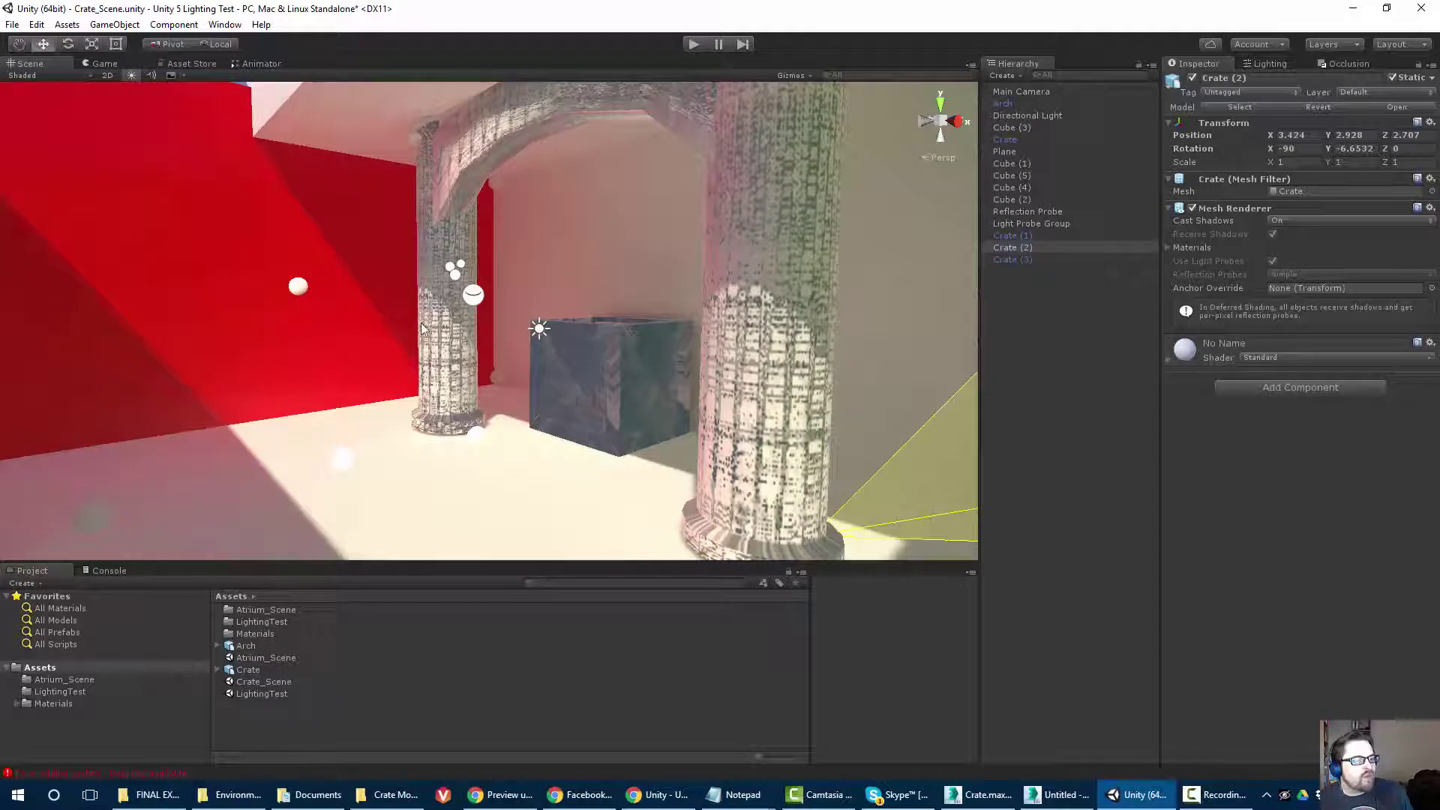
Show the Baked global illumination display, examine the lightmap grid on the roof, walls and arch, and select the crate behind the arch.
{"action": "left_click", "coordinate": [20, 76]}
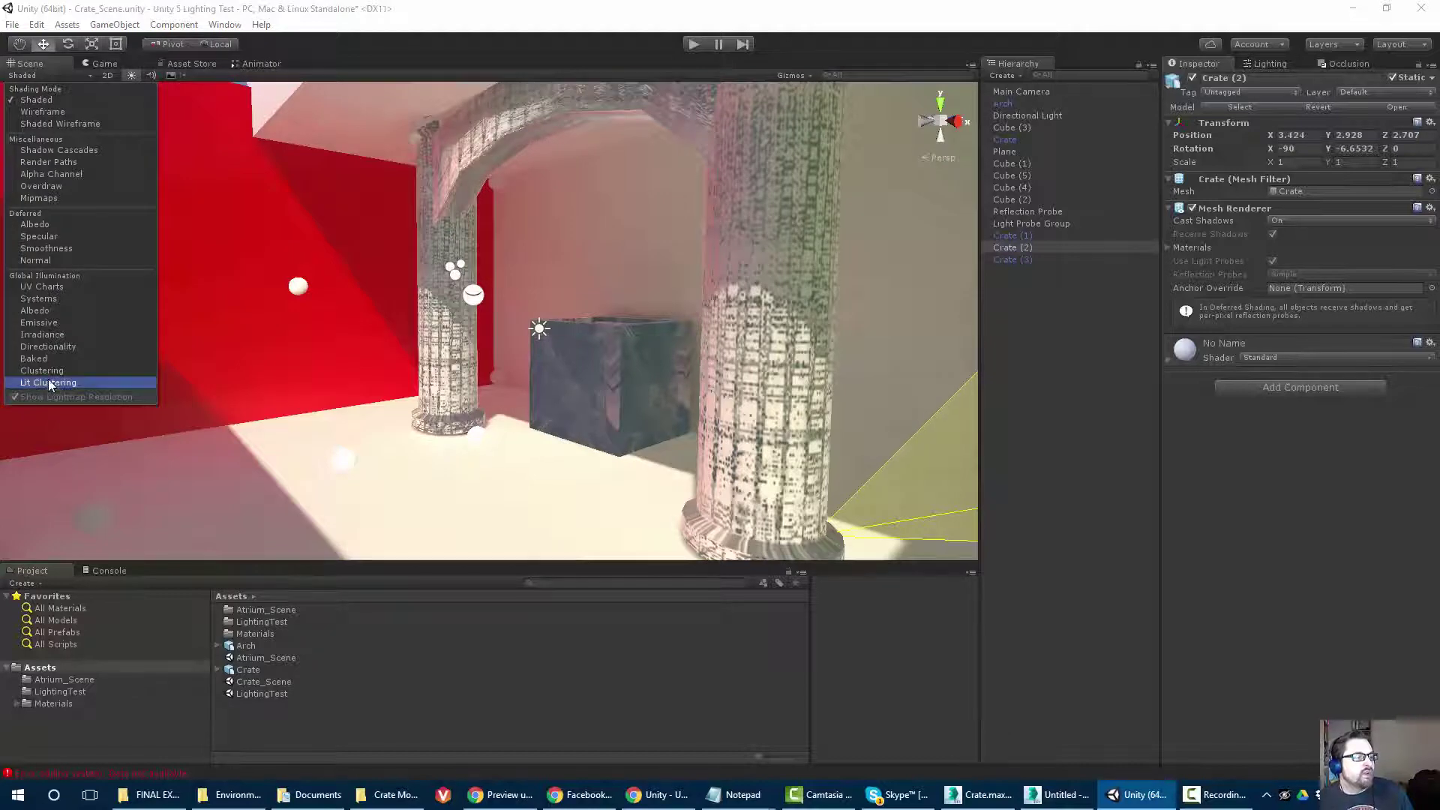
{"action": "left_click", "coordinate": [37, 359]}
{"action": "mouse_move", "coordinate": [292, 375]}
{"action": "left_mouse_down", "text": "alt"}
{"action": "mouse_move", "coordinate": [454, 394]}
{"action": "mouse_move", "coordinate": [411, 398]}
{"action": "mouse_move", "coordinate": [428, 402]}
{"action": "mouse_move", "coordinate": [718, 379]}
{"action": "mouse_move", "coordinate": [547, 324]}
{"action": "mouse_move", "coordinate": [562, 388]}
{"action": "left_mouse_up", "text": "alt"}
{"action": "middle_click_drag", "start_coordinate": [563, 388], "coordinate": [525, 495]}
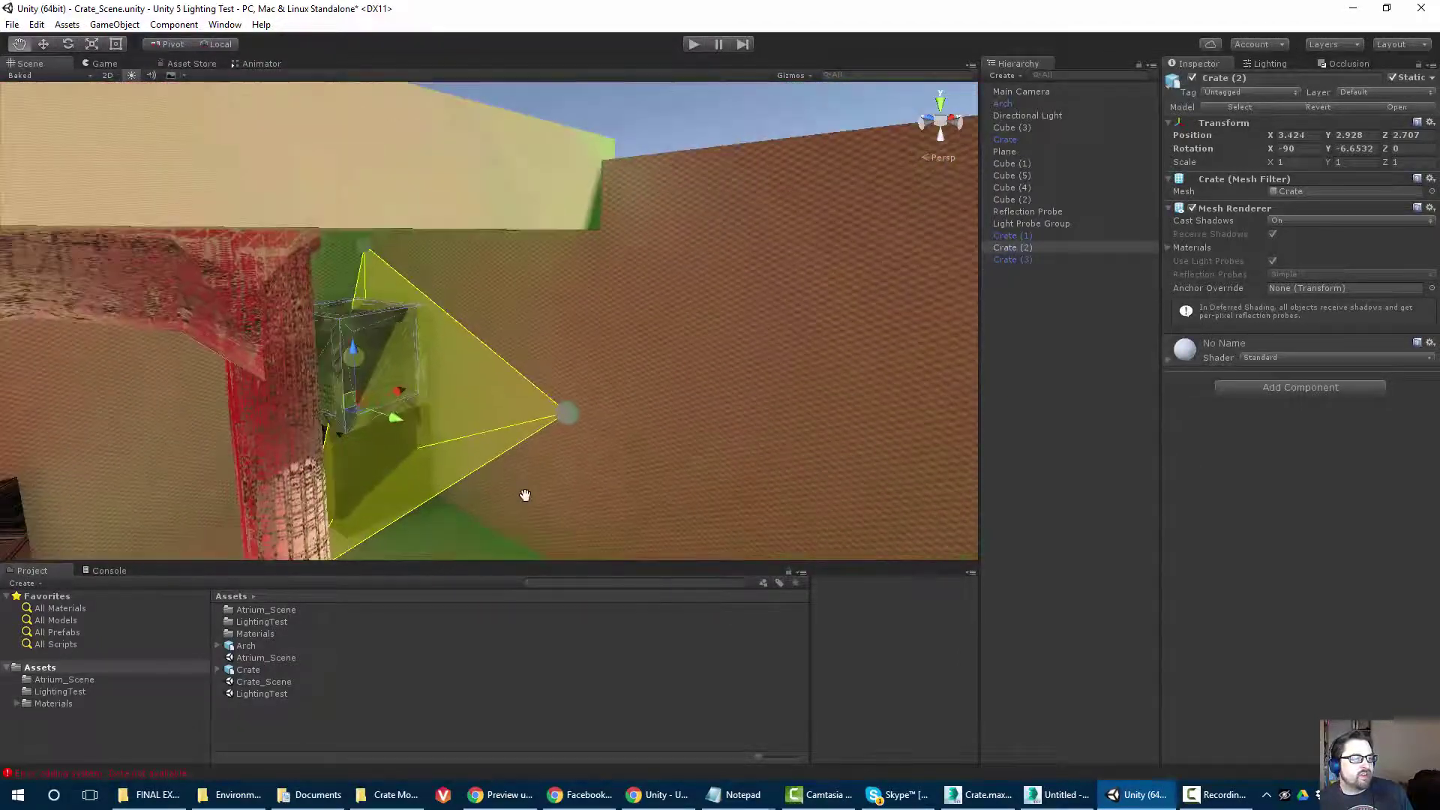
{"action": "left_click_drag", "start_coordinate": [524, 495], "coordinate": [643, 254], "text": "alt"}
{"action": "scroll", "coordinate": [643, 255], "scroll_direction": "up", "scroll_amount": 3}
{"action": "middle_click_drag", "start_coordinate": [643, 255], "coordinate": [596, 470]}
{"action": "left_click_drag", "start_coordinate": [595, 470], "coordinate": [721, 358], "text": "alt"}
{"action": "scroll", "coordinate": [388, 310], "scroll_direction": "up", "scroll_amount": 2}
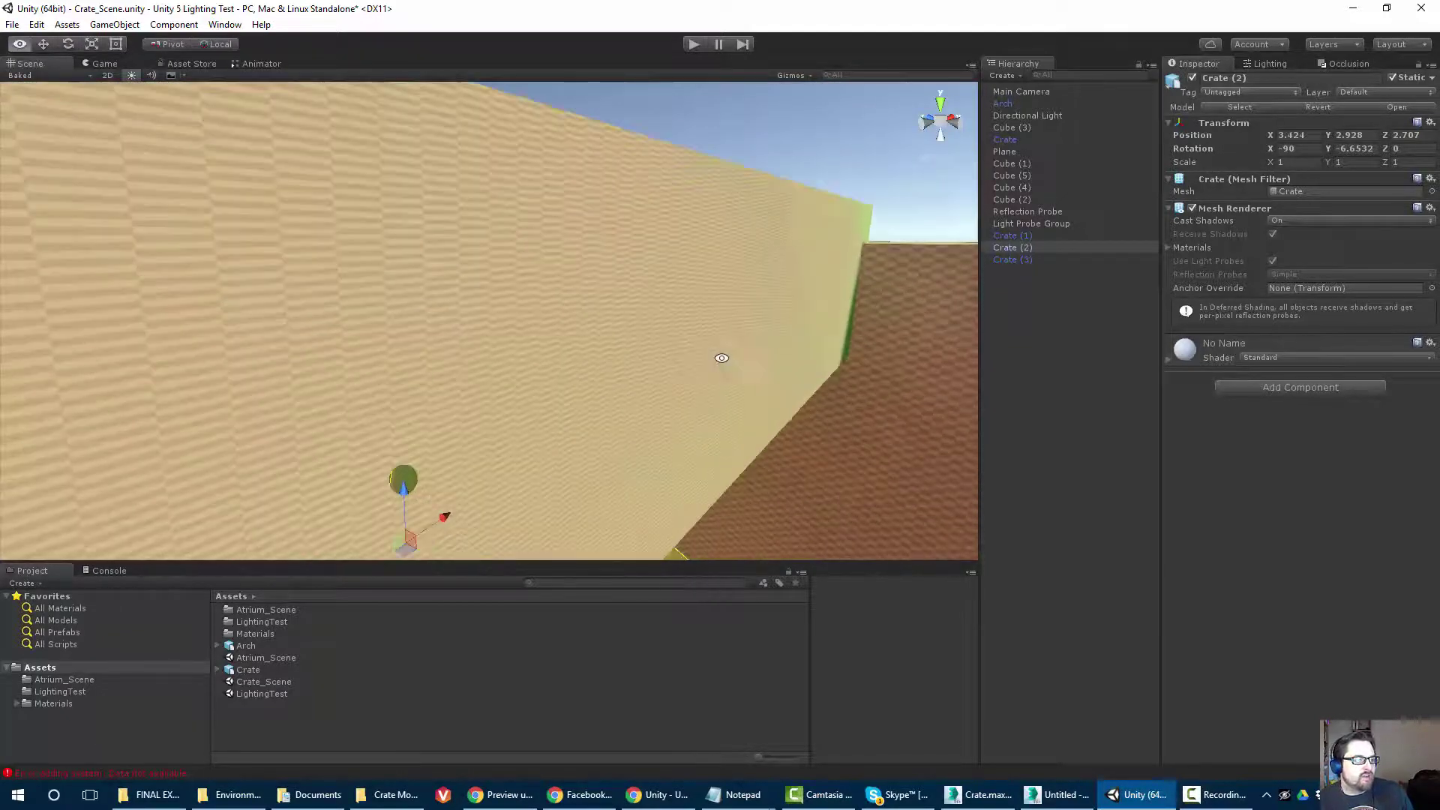
{"action": "mouse_move", "coordinate": [514, 280]}
{"action": "left_mouse_down", "text": "alt"}
{"action": "mouse_move", "coordinate": [473, 235]}
{"action": "mouse_move", "coordinate": [491, 288]}
{"action": "left_mouse_up", "text": "alt"}
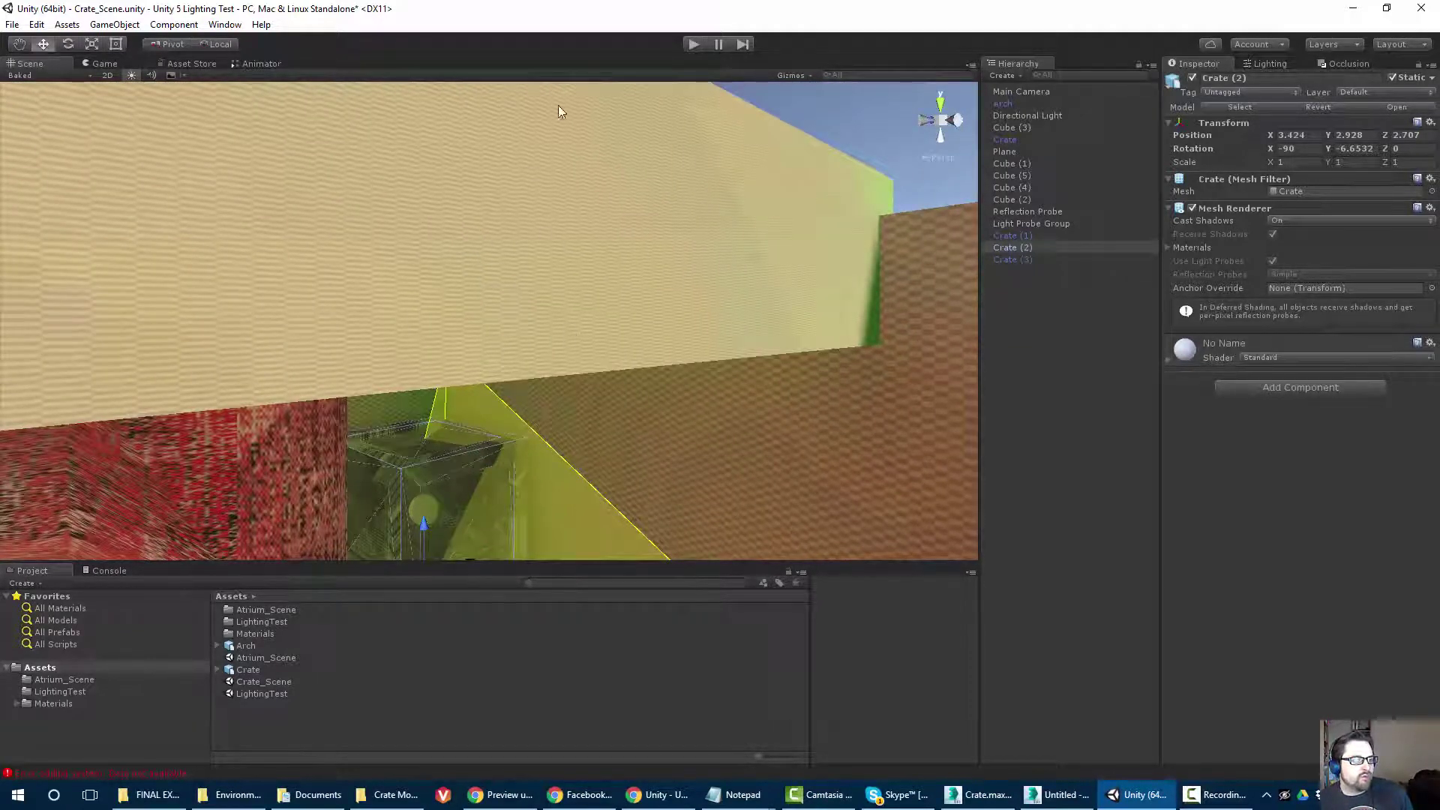
{"action": "left_click_drag", "start_coordinate": [633, 218], "coordinate": [465, 342], "text": "alt"}
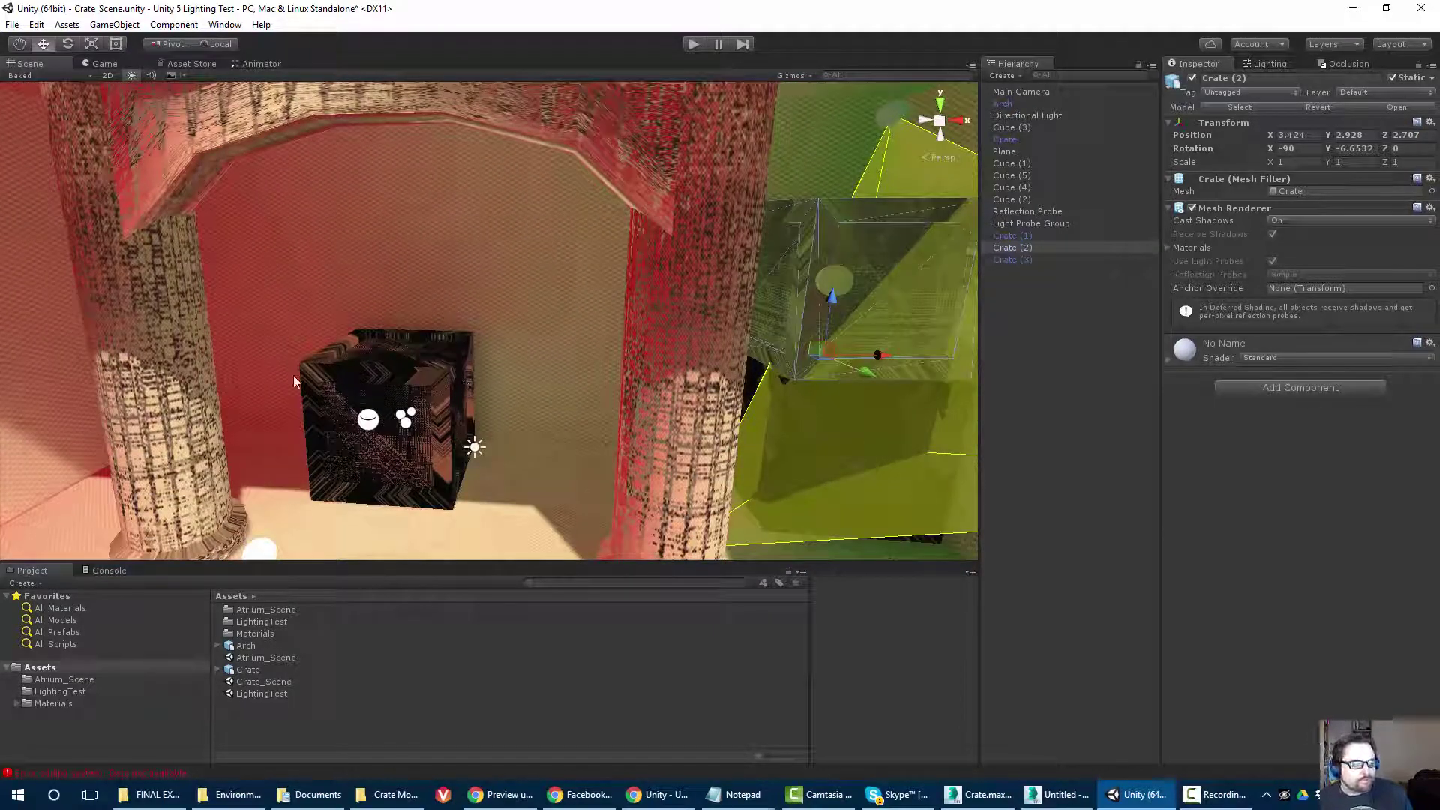
{"action": "left_click", "coordinate": [386, 363]}
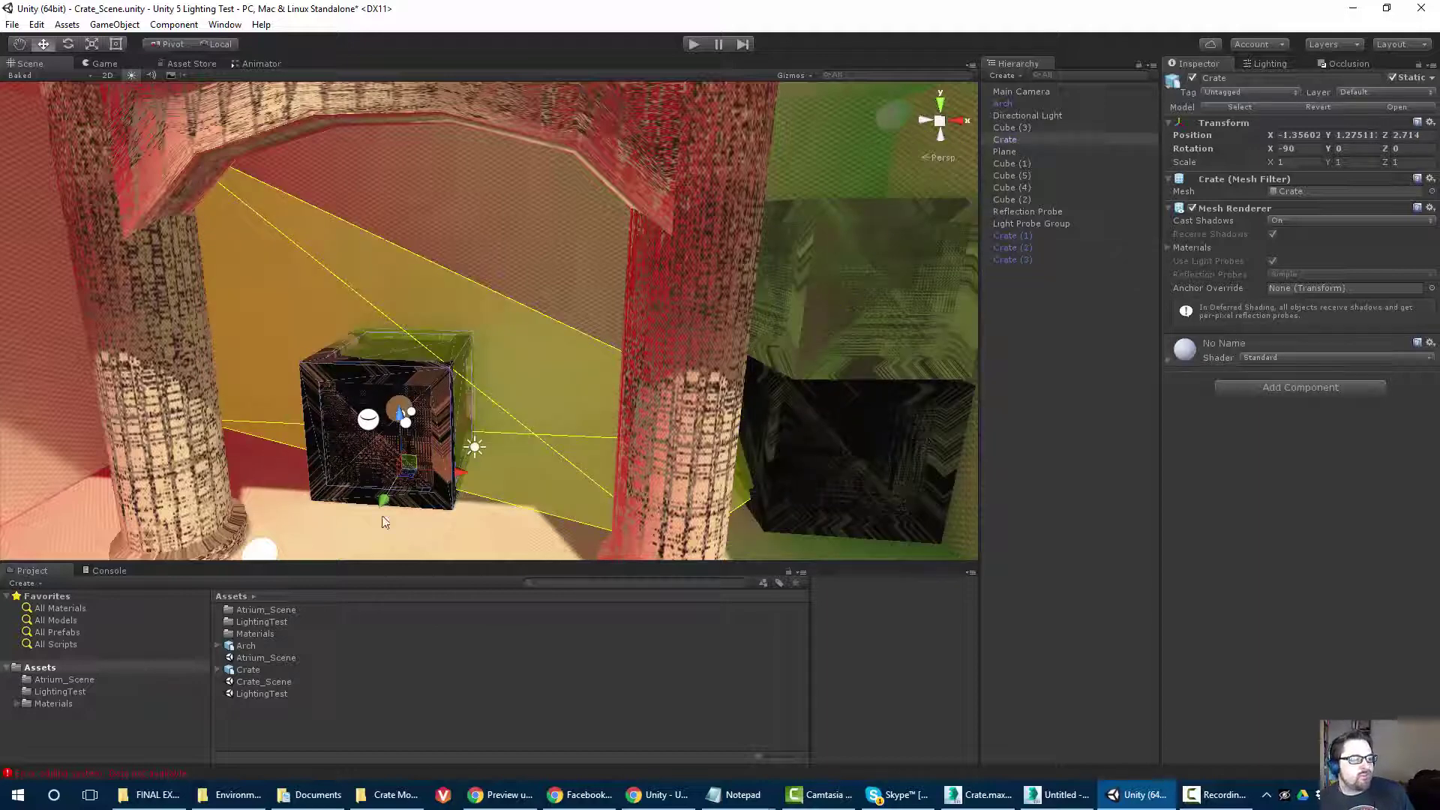
Switch to Crate.max in 3ds Max, view the crate from above and leave the Unwrap UVW modifier's vertex level.
{"action": "left_click", "coordinate": [998, 803]}
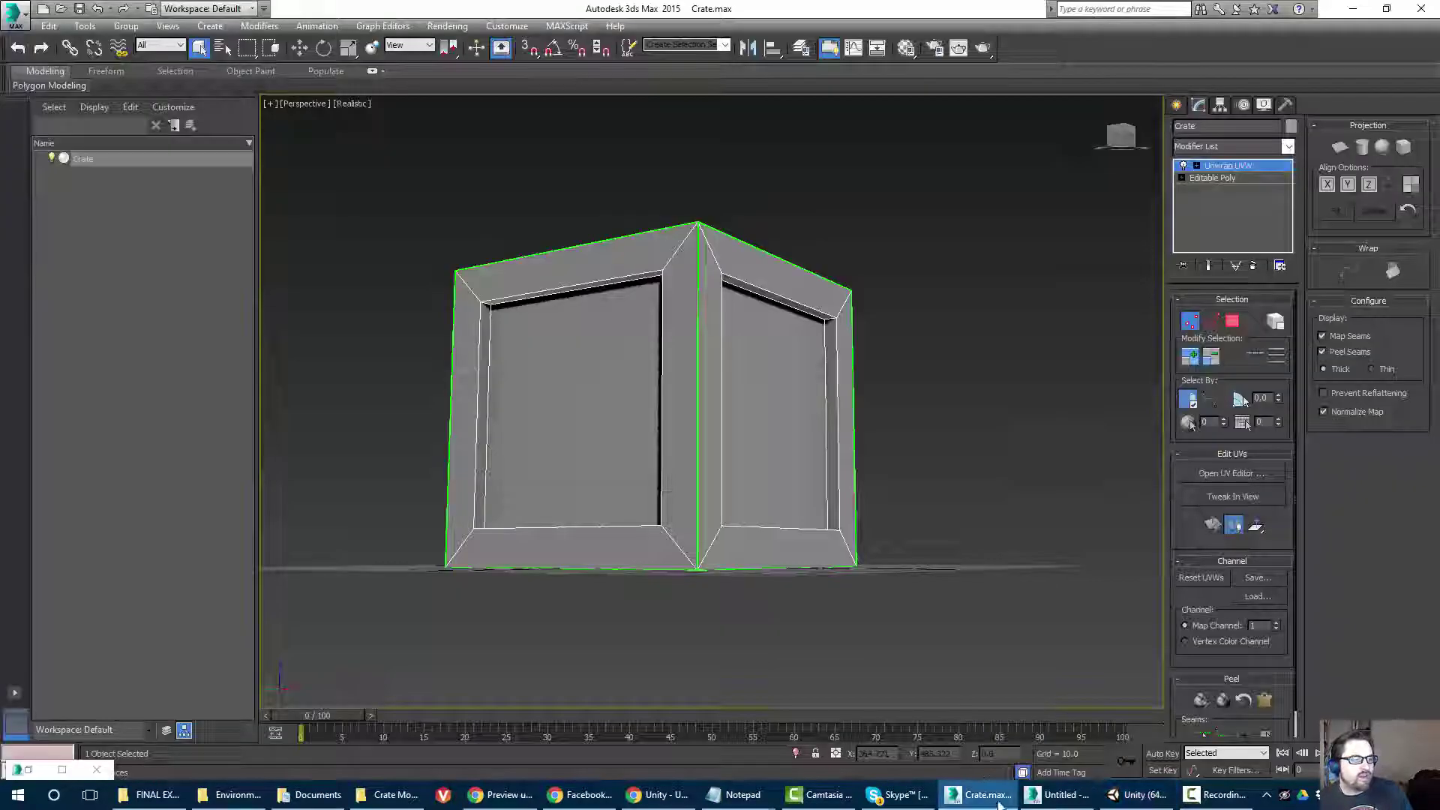
{"action": "middle_click_drag", "start_coordinate": [725, 257], "coordinate": [728, 294], "text": "alt"}
{"action": "right_click", "coordinate": [1231, 216]}
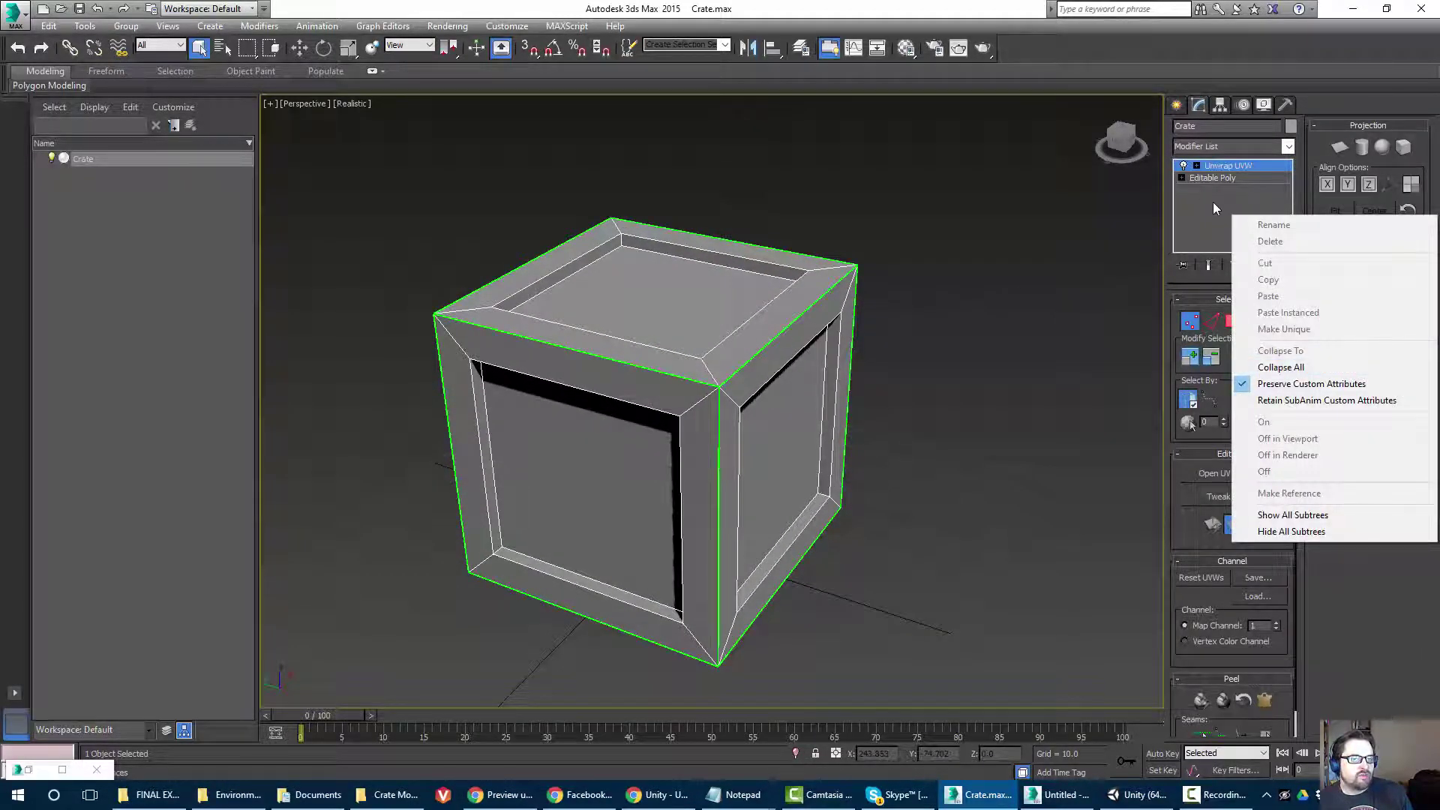
{"action": "left_click", "coordinate": [1213, 201]}
{"action": "left_click", "coordinate": [1218, 167]}
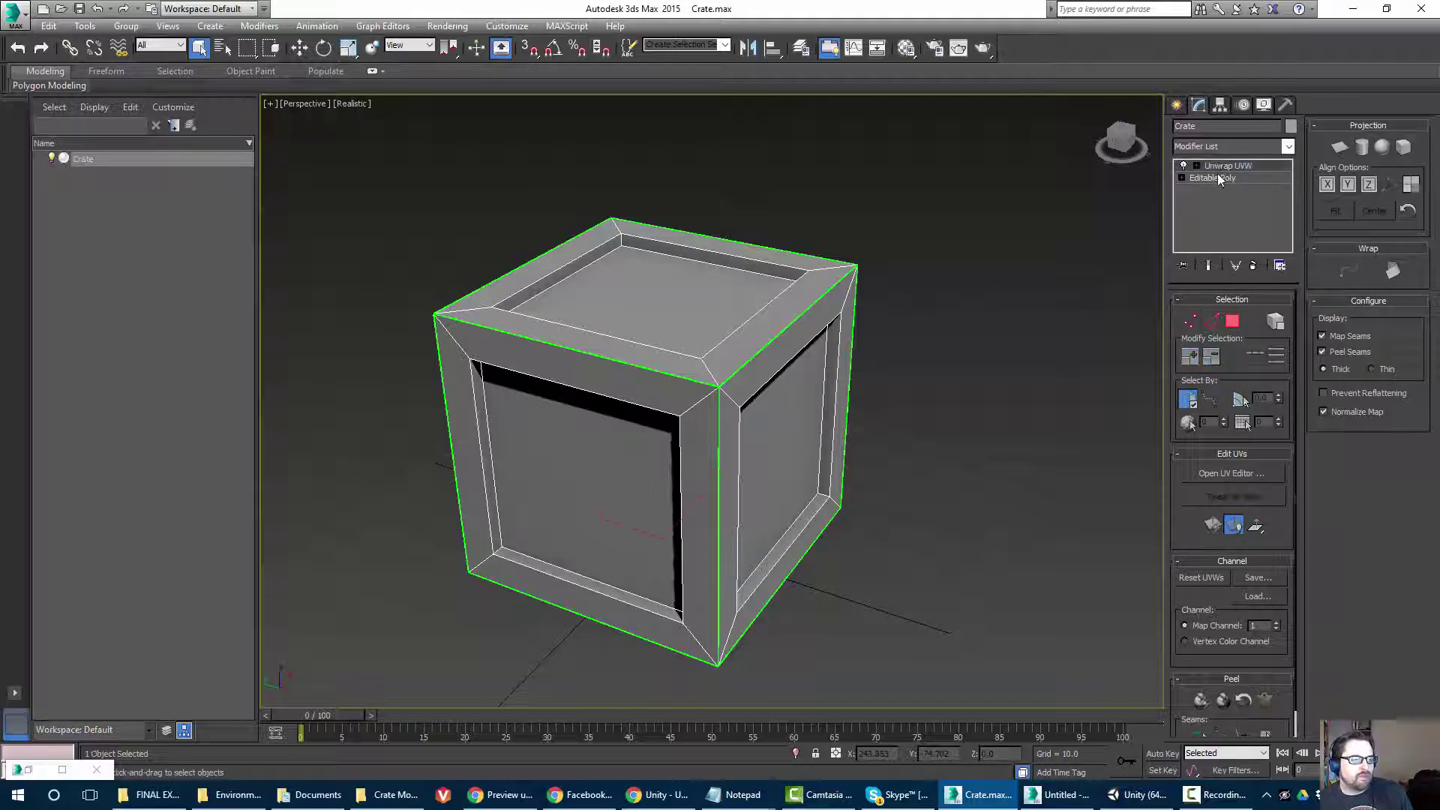
{"action": "middle_click_drag", "start_coordinate": [499, 285], "coordinate": [530, 321]}
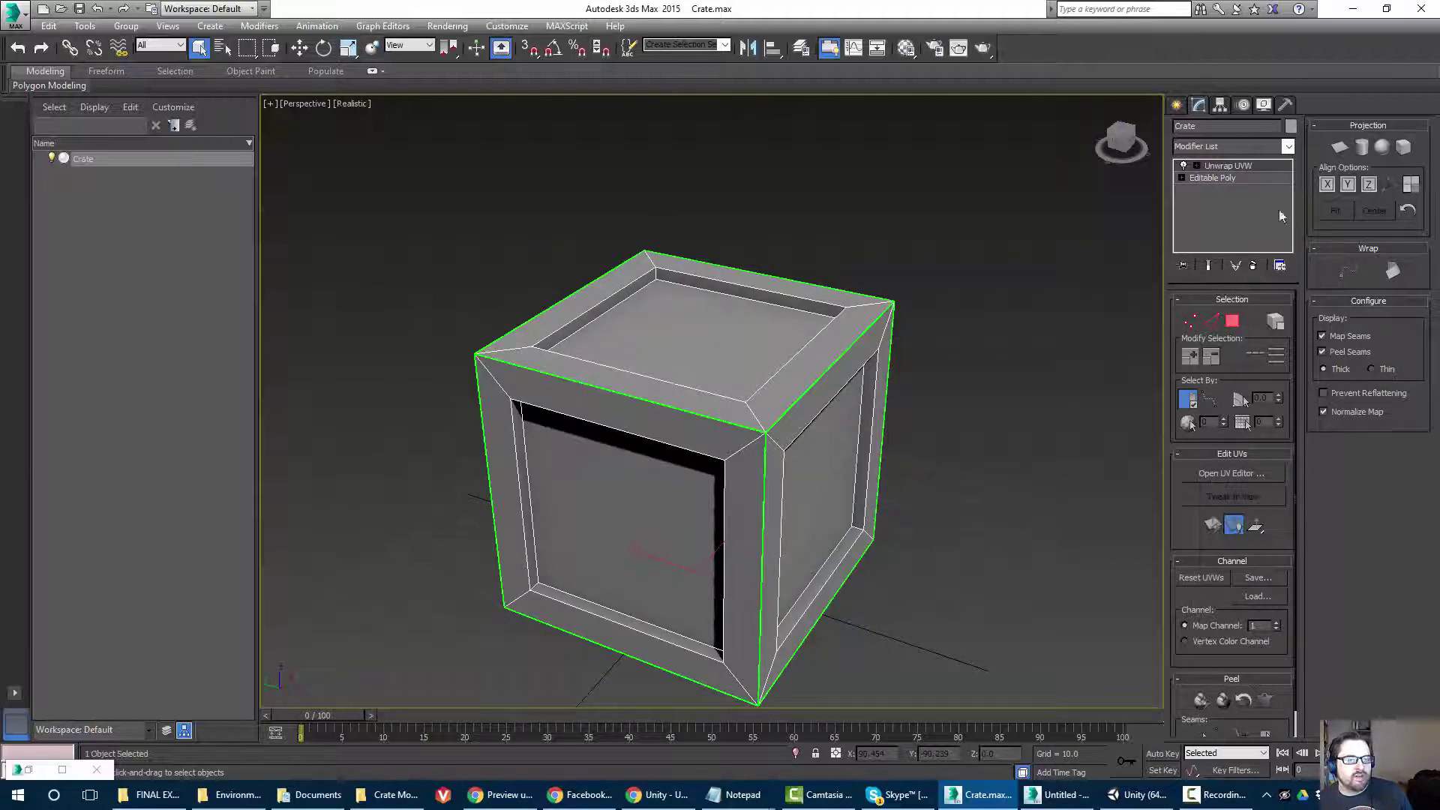
Open the crate's UV editor, select all UV vertices and examine the existing layout in the checkered UV square.
{"action": "left_click", "coordinate": [1217, 474]}
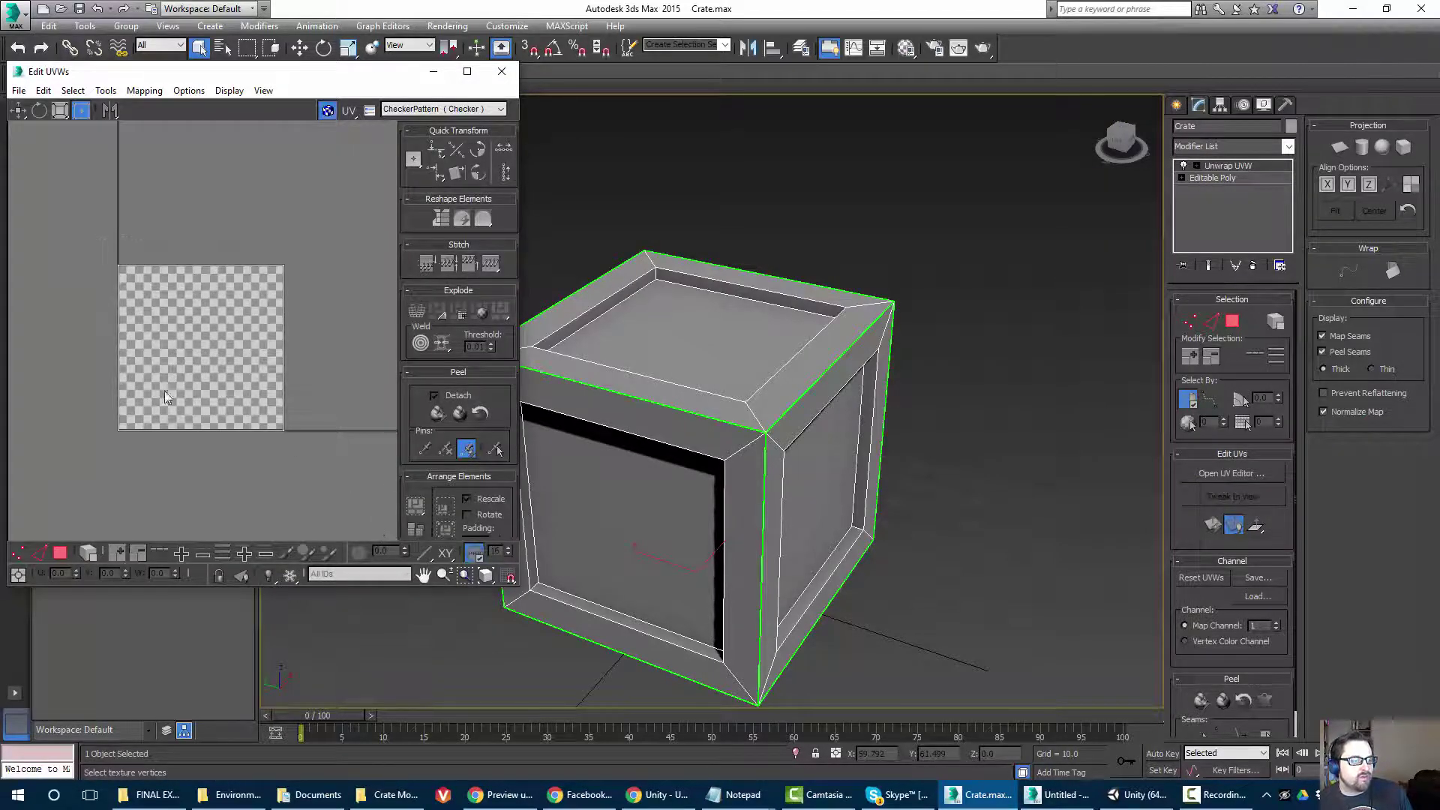
{"action": "left_click_drag", "start_coordinate": [332, 459], "coordinate": [336, 462]}
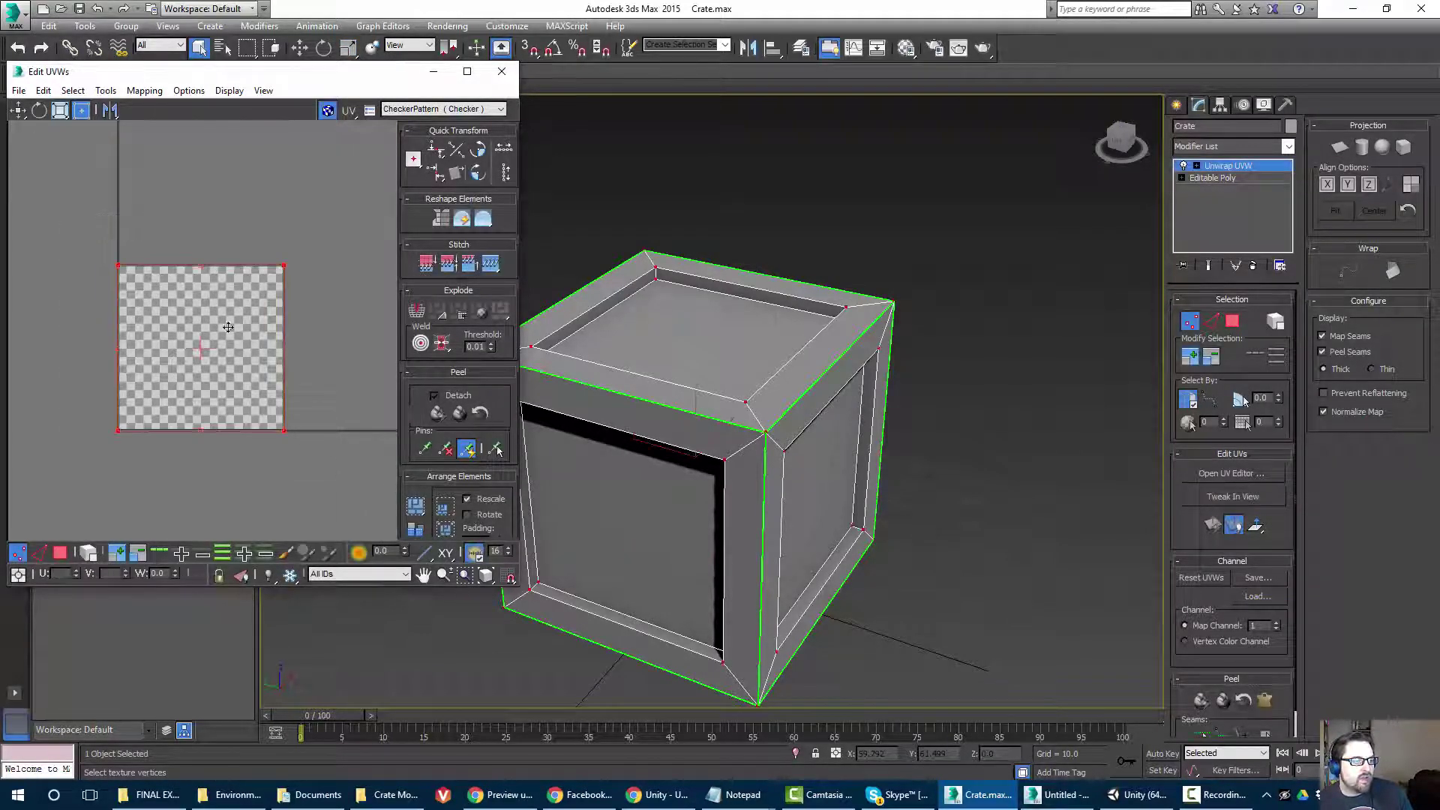
{"action": "middle_click_drag", "start_coordinate": [228, 327], "coordinate": [237, 366]}
{"action": "scroll", "coordinate": [238, 366], "scroll_direction": "up", "scroll_amount": 3}
{"action": "left_click_drag", "start_coordinate": [341, 90], "coordinate": [459, 93]}
{"action": "middle_click_drag", "start_coordinate": [217, 449], "coordinate": [225, 405]}
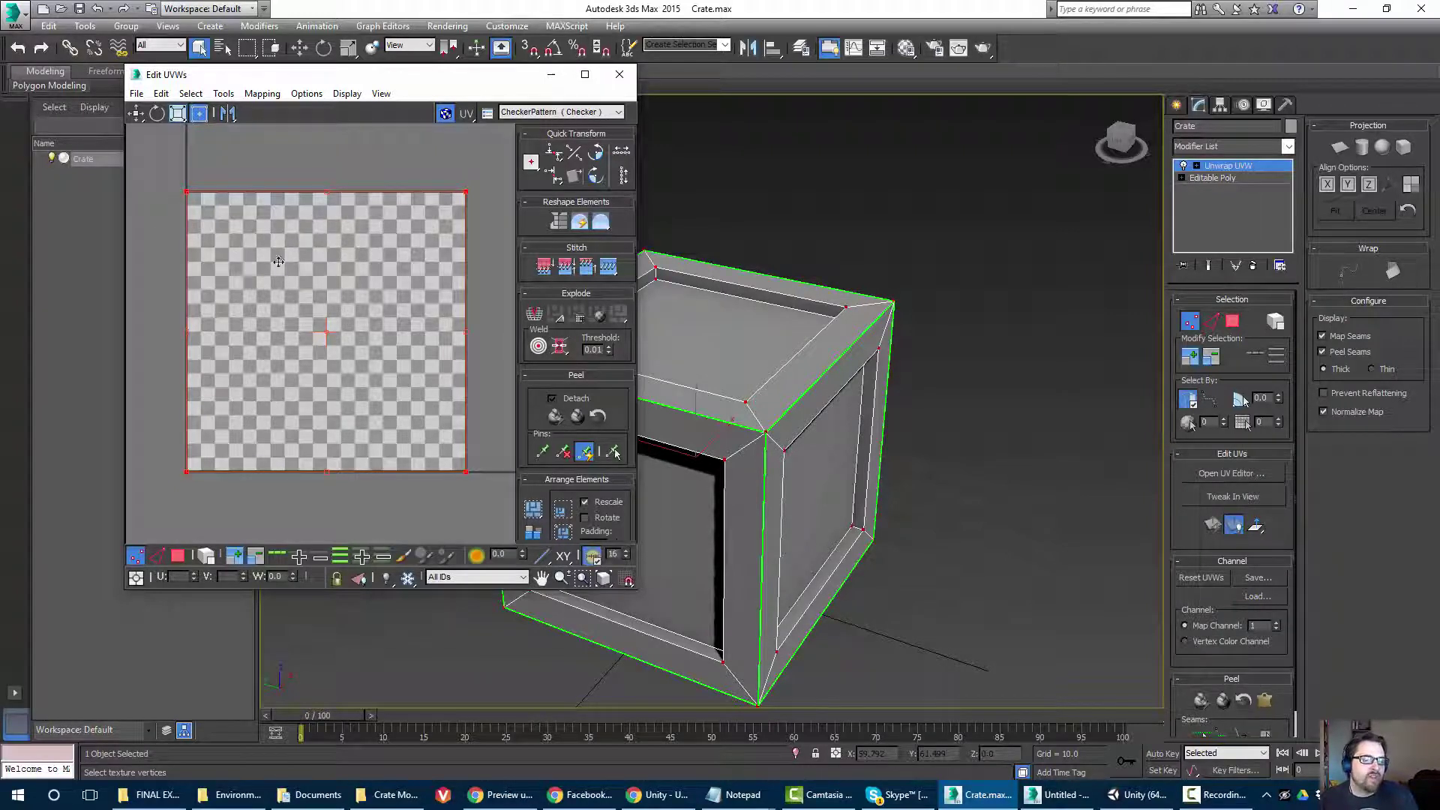
Select all the crate's UV polygons and apply Flatten Mapping with polygon angle 45 and spacing 0.02.
{"action": "left_click", "coordinate": [262, 93]}
{"action": "mouse_move", "coordinate": [223, 96]}
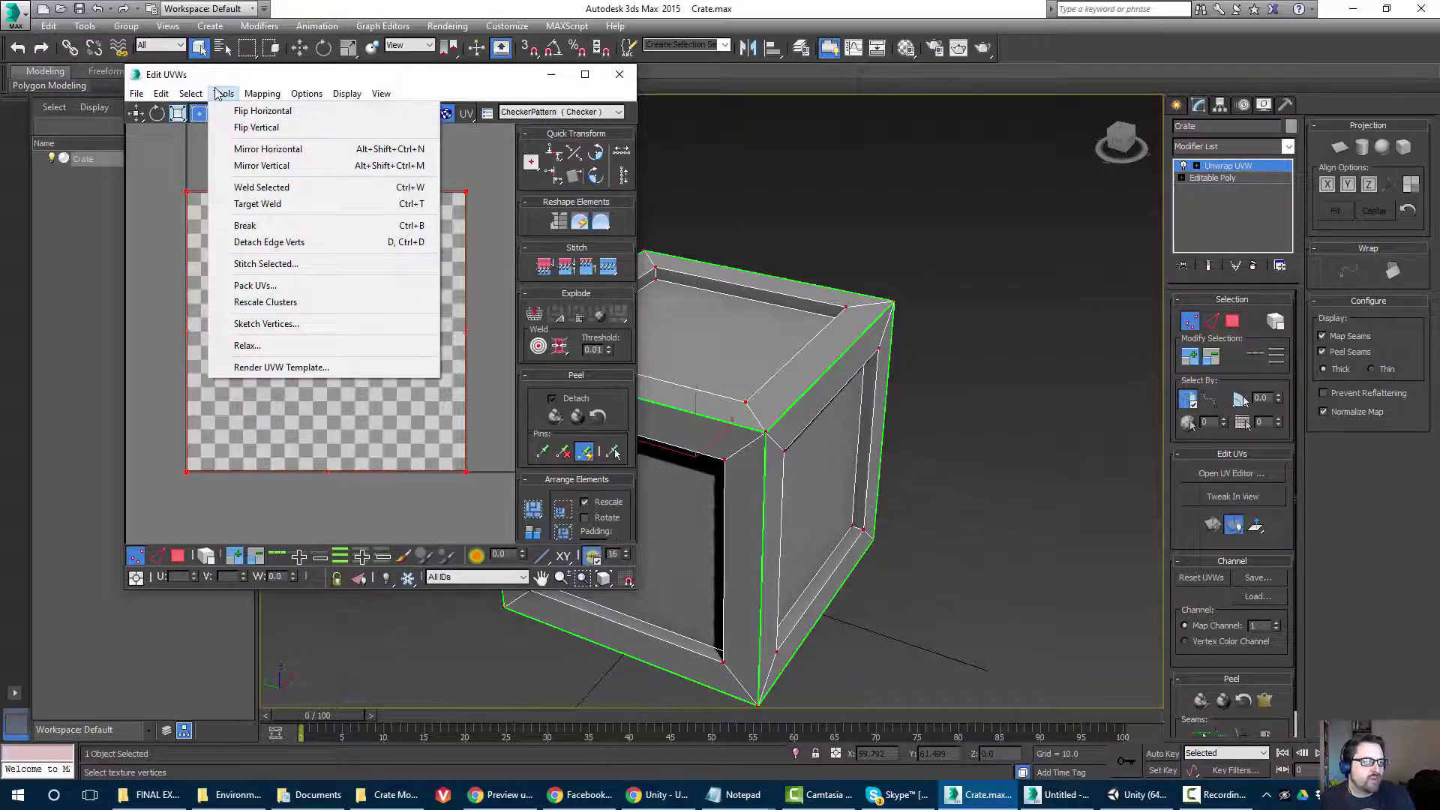
{"action": "left_click", "coordinate": [262, 93]}
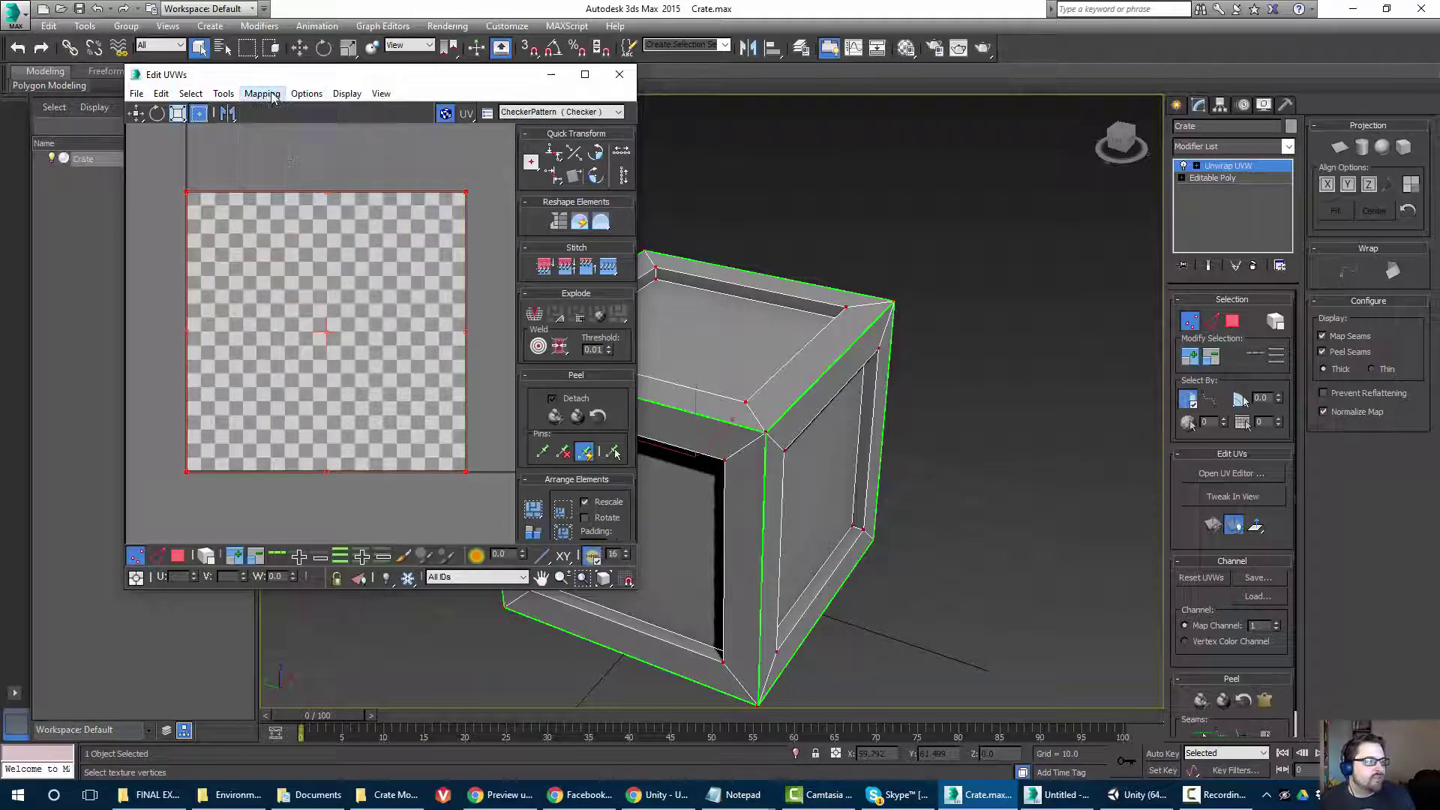
{"action": "left_click", "coordinate": [181, 553]}
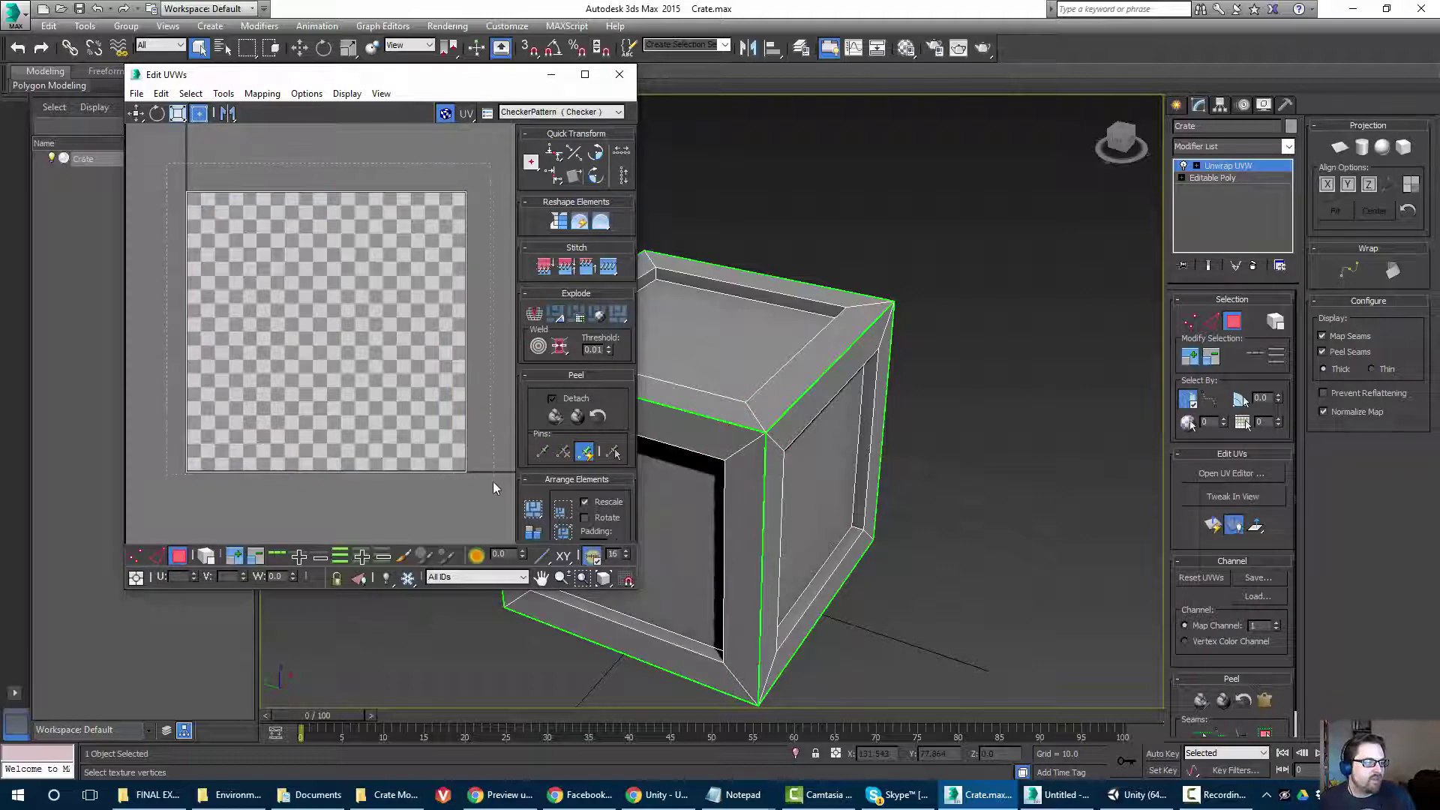
{"action": "left_click_drag", "start_coordinate": [493, 481], "coordinate": [177, 180]}
{"action": "left_click", "coordinate": [223, 93]}
{"action": "mouse_move", "coordinate": [262, 94]}
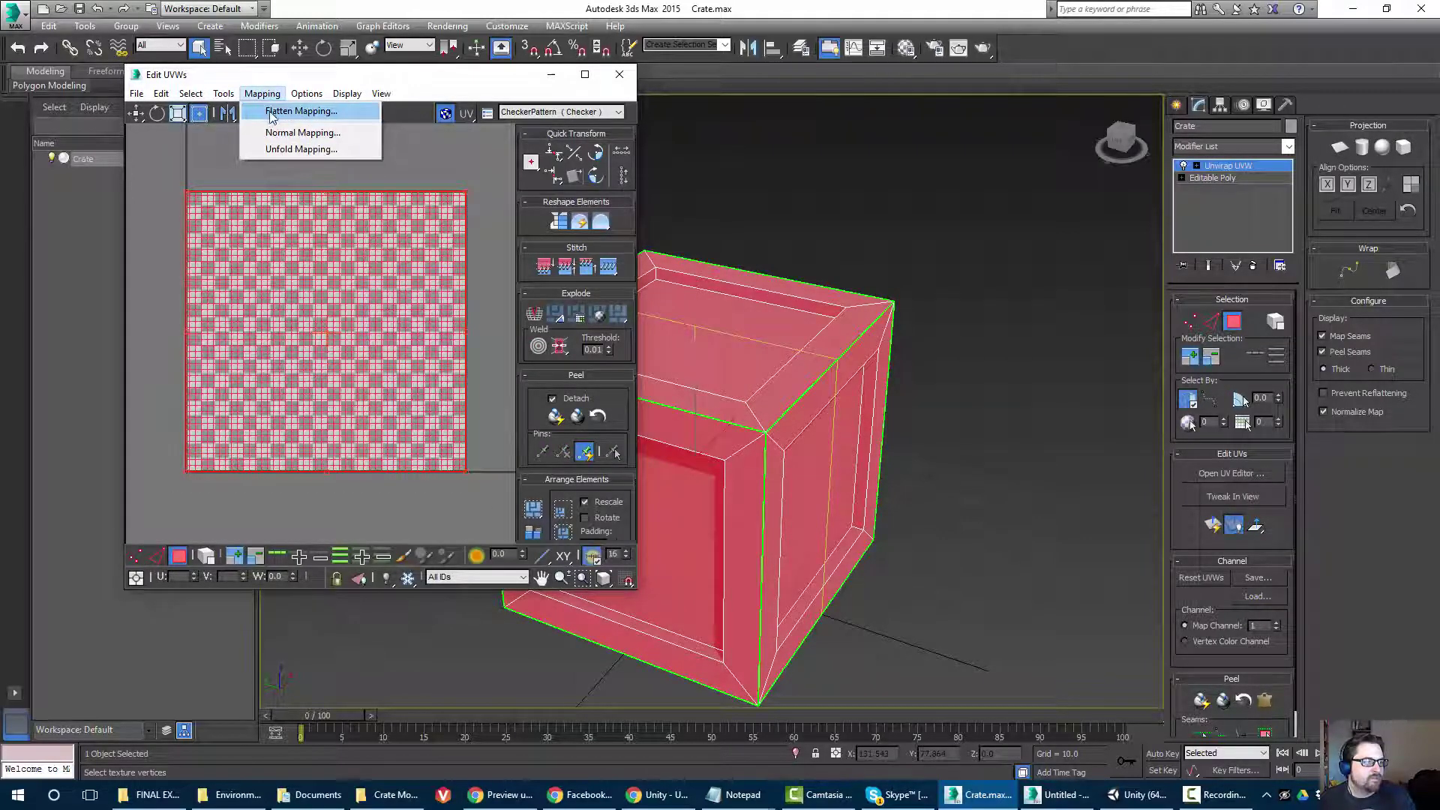
{"action": "left_click", "coordinate": [263, 96]}
{"action": "left_click", "coordinate": [263, 96]}
{"action": "left_click", "coordinate": [261, 112]}
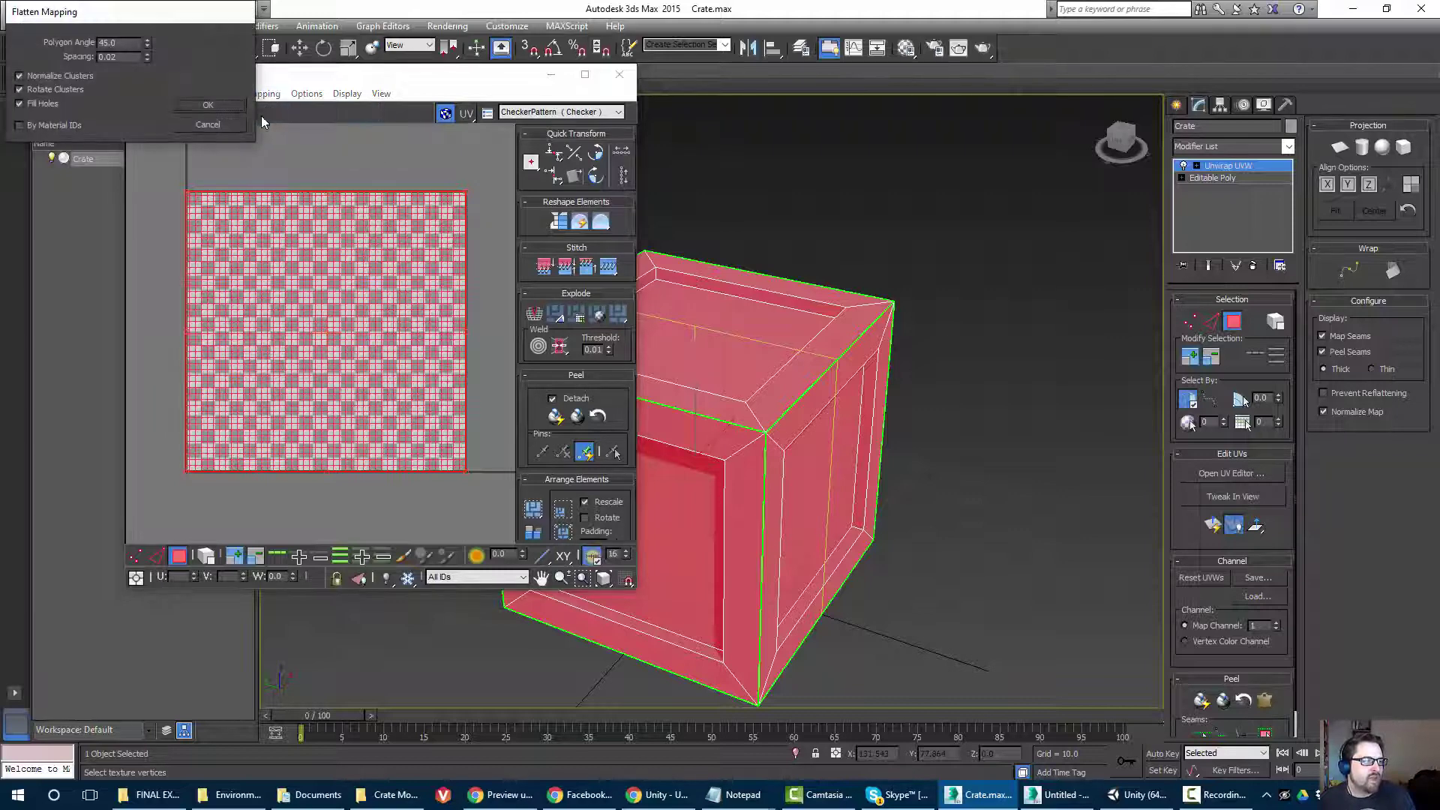
{"action": "left_click", "coordinate": [187, 105]}
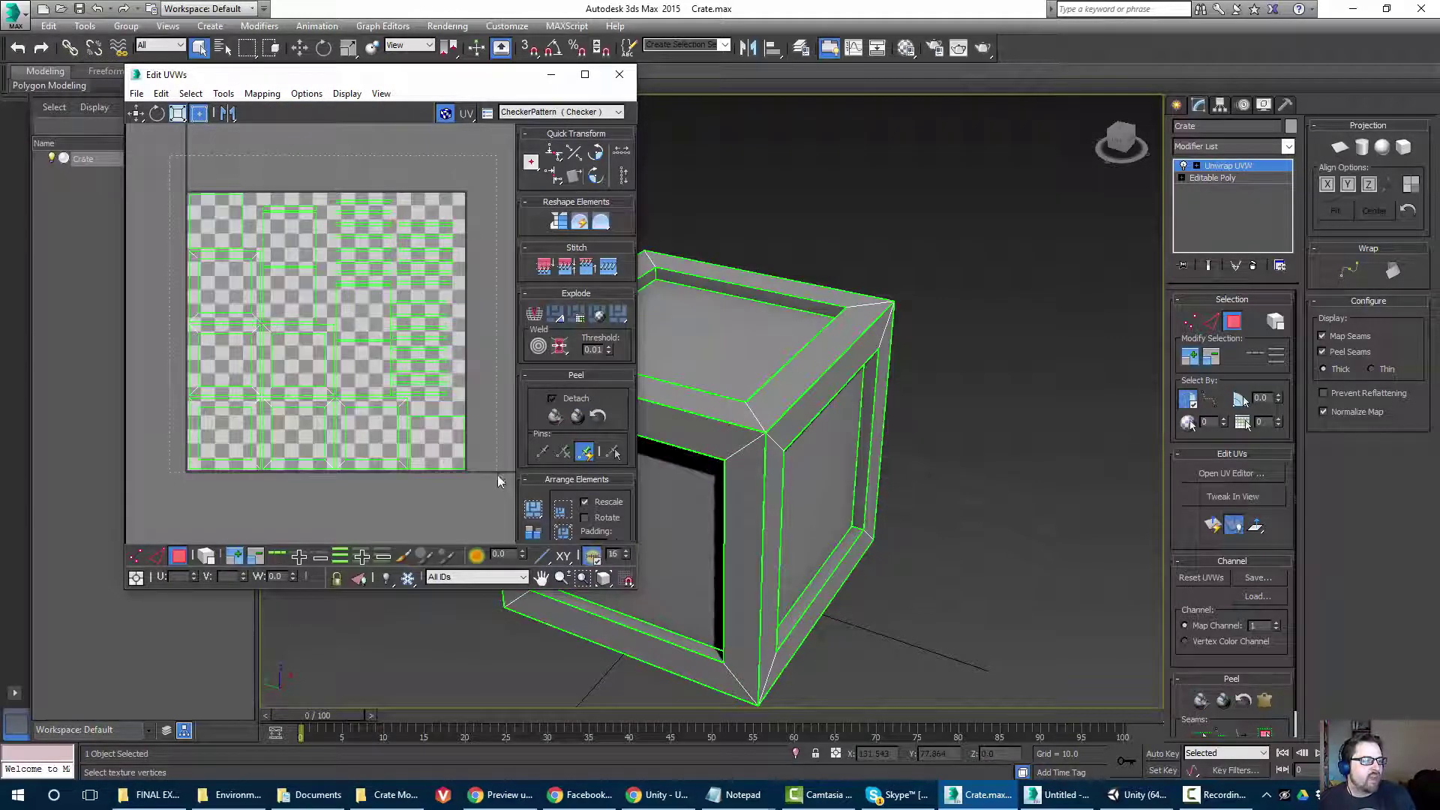
Examine the crate's flattened UV layout in the maximized UV editor, close the editor and clear the face selection.
{"action": "key", "text": "ctrl+a"}
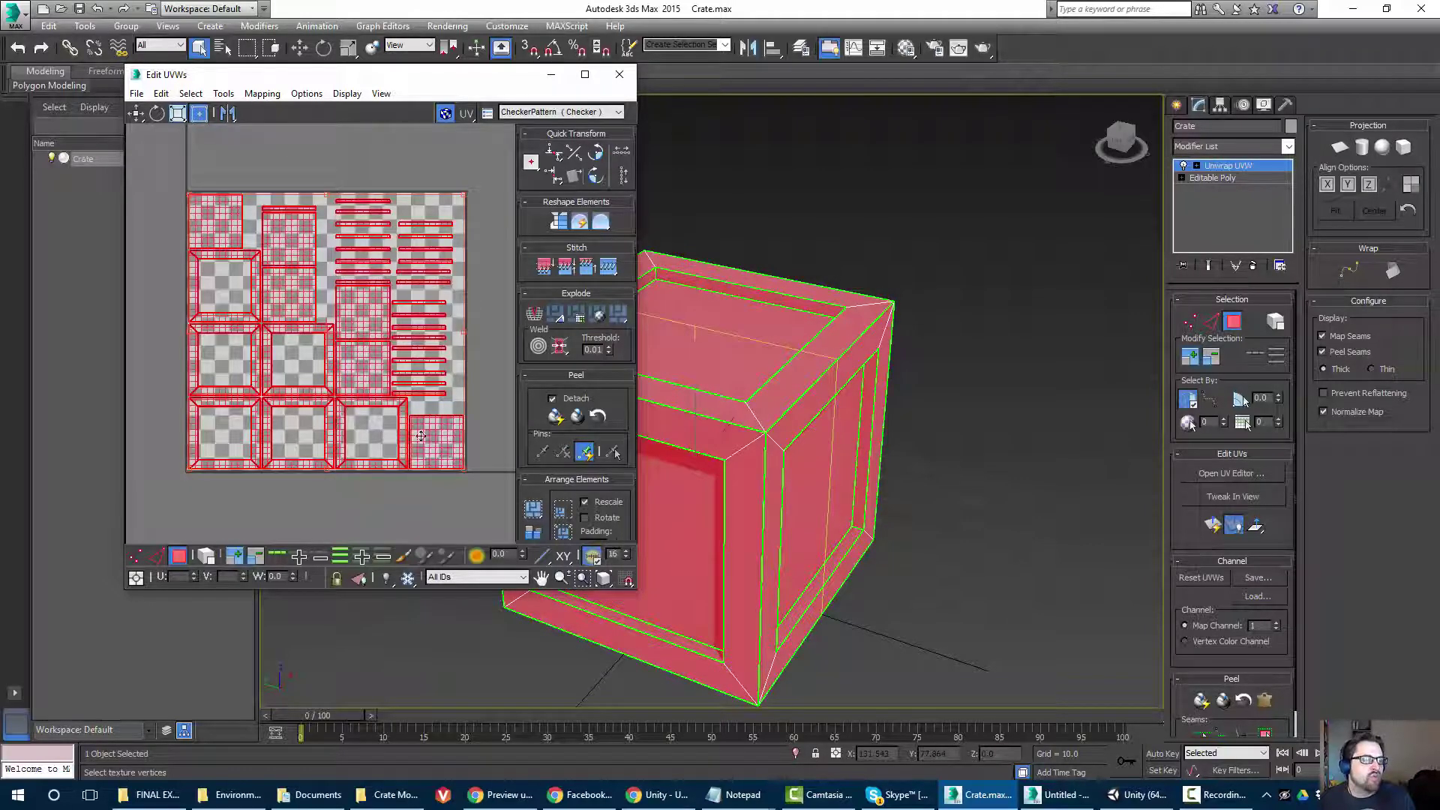
{"action": "left_click_drag", "start_coordinate": [523, 75], "coordinate": [600, 77]}
{"action": "left_click", "coordinate": [663, 75]}
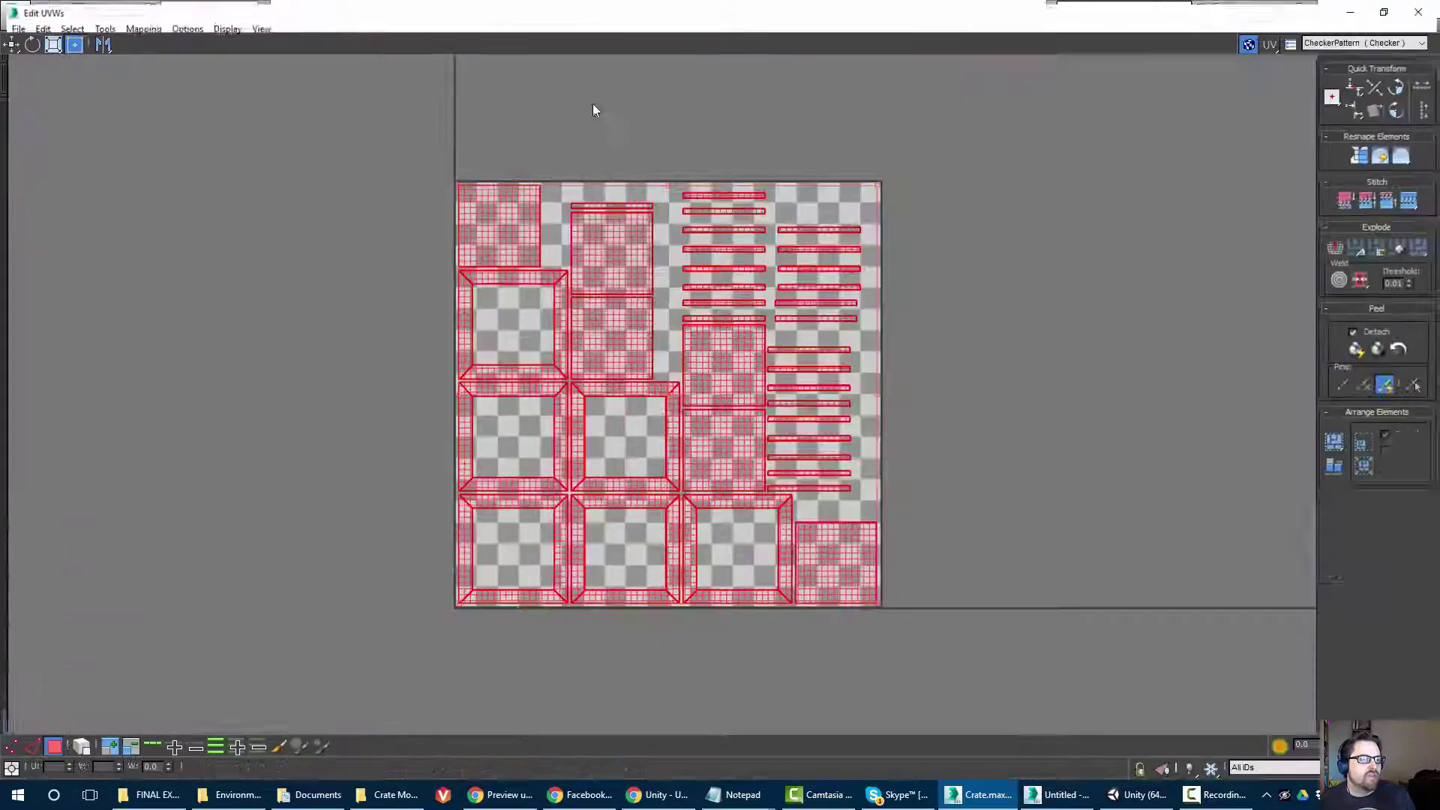
{"action": "left_click", "coordinate": [356, 187]}
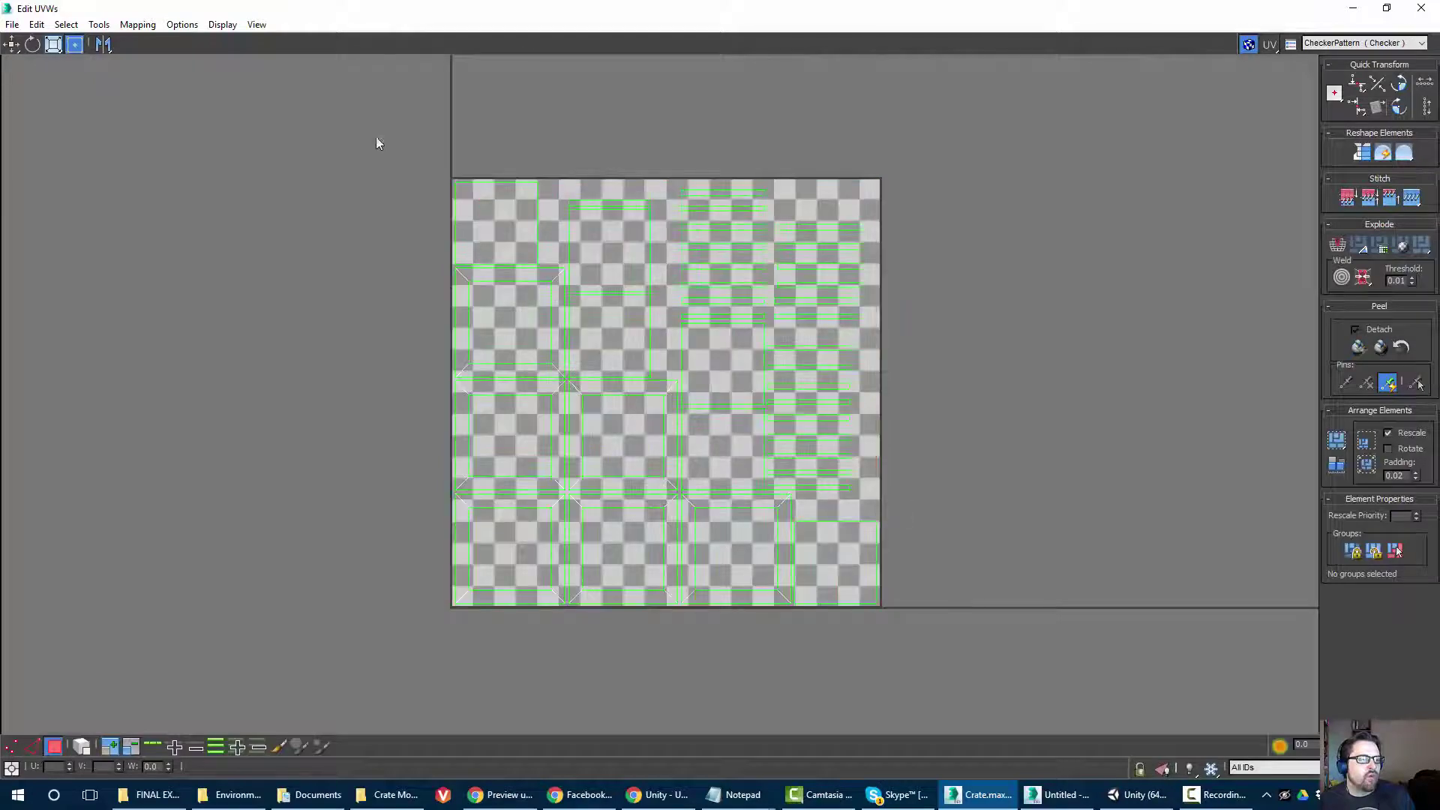
{"action": "left_click_drag", "start_coordinate": [962, 739], "coordinate": [946, 720]}
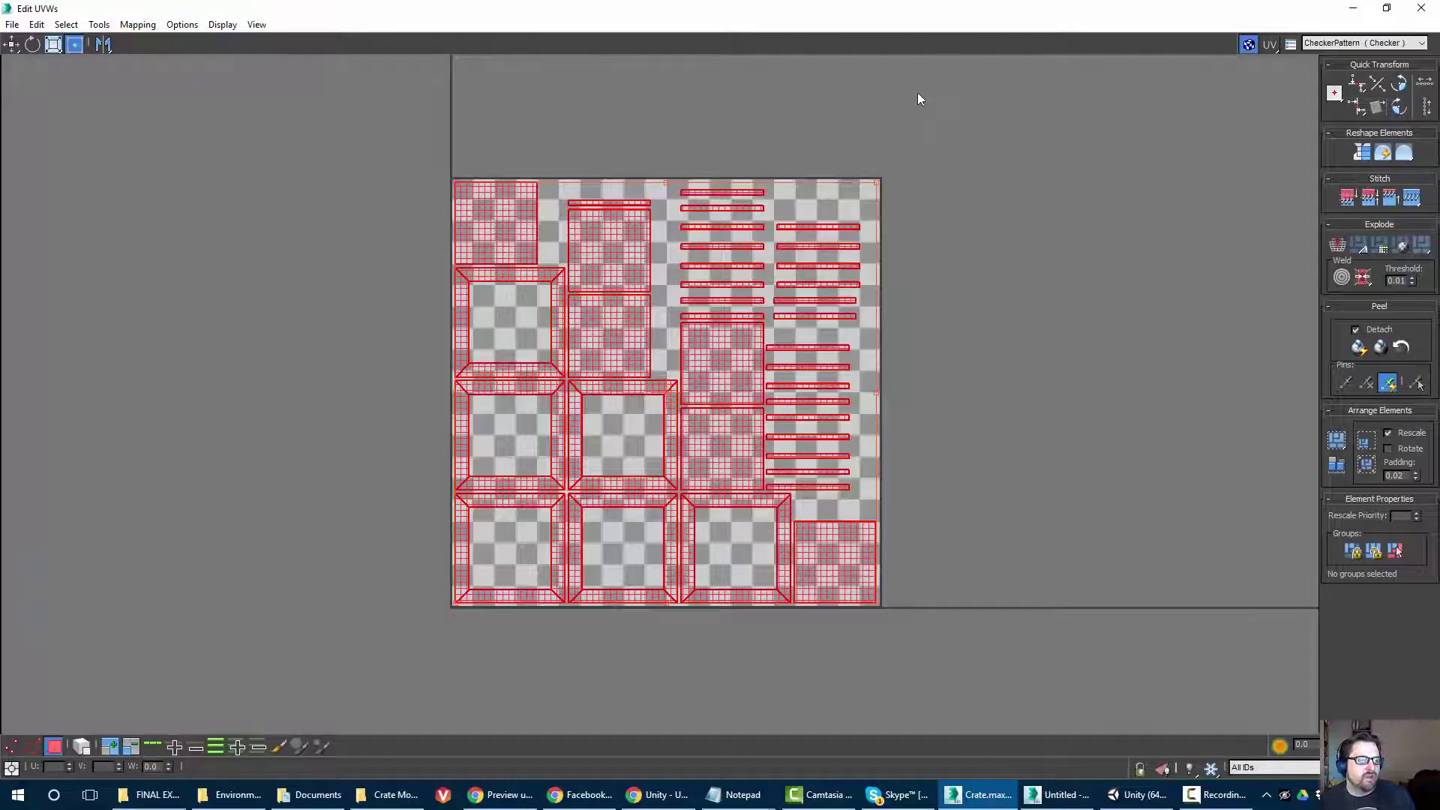
{"action": "left_click_drag", "start_coordinate": [772, 16], "coordinate": [537, 11]}
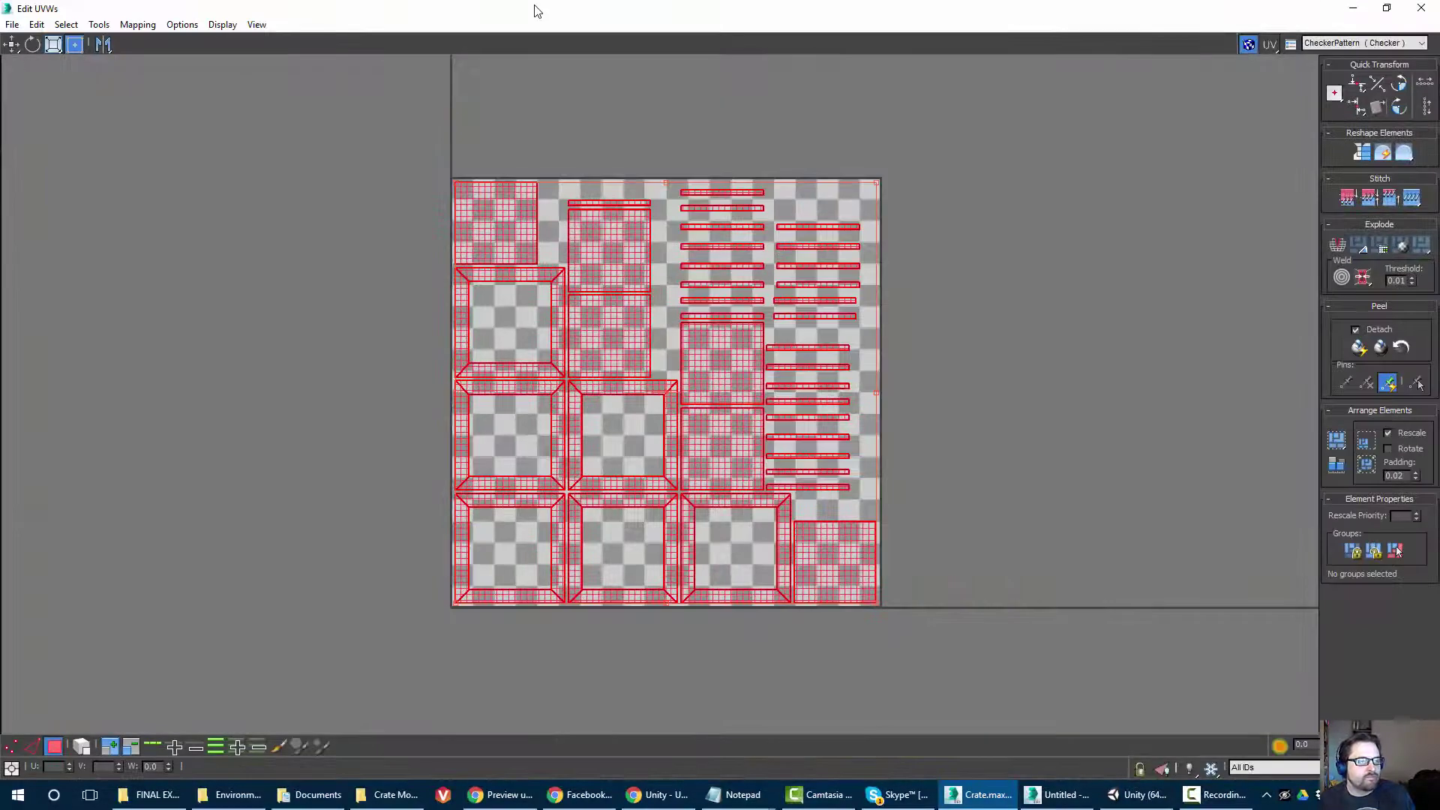
{"action": "left_click", "coordinate": [1421, 8]}
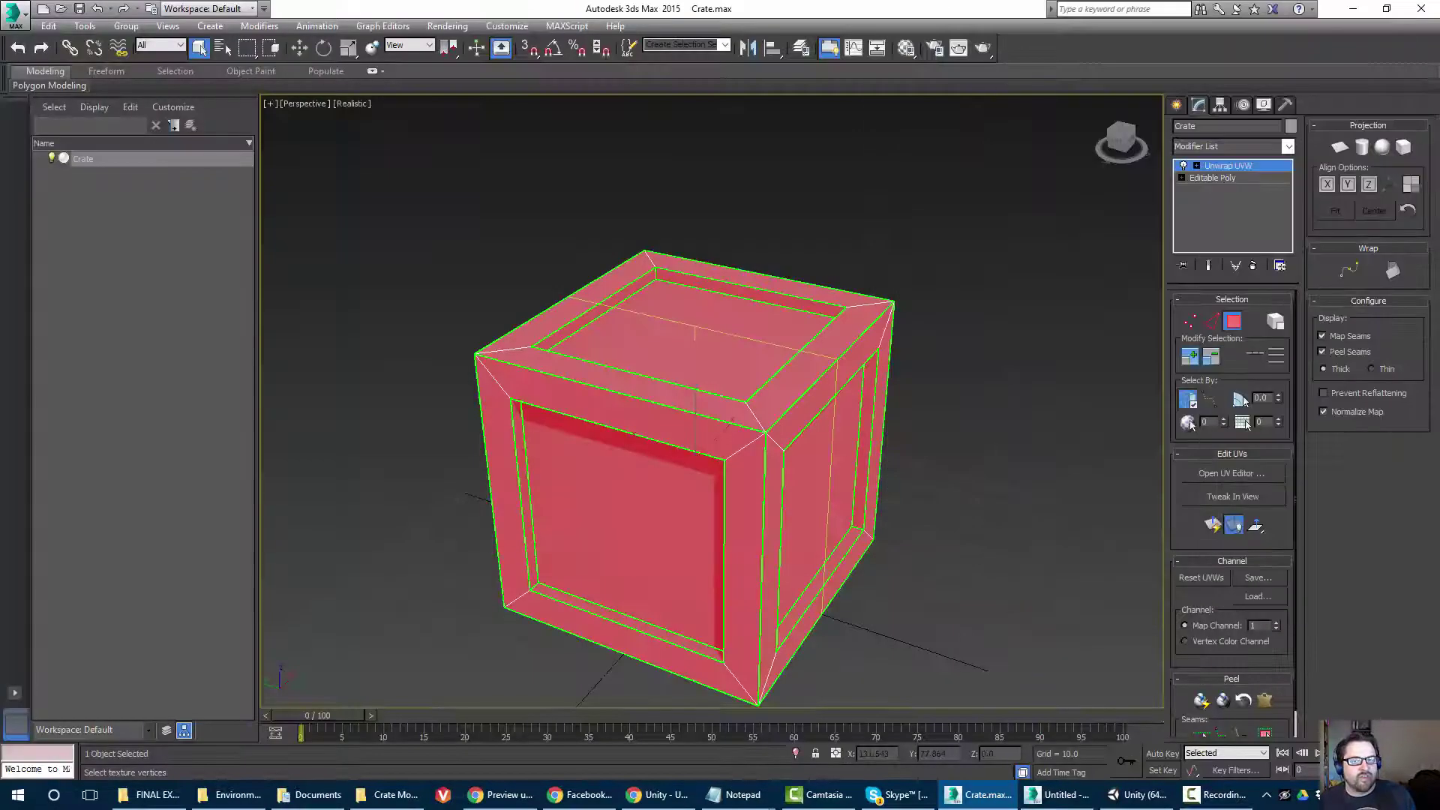
{"action": "left_click", "coordinate": [383, 358]}
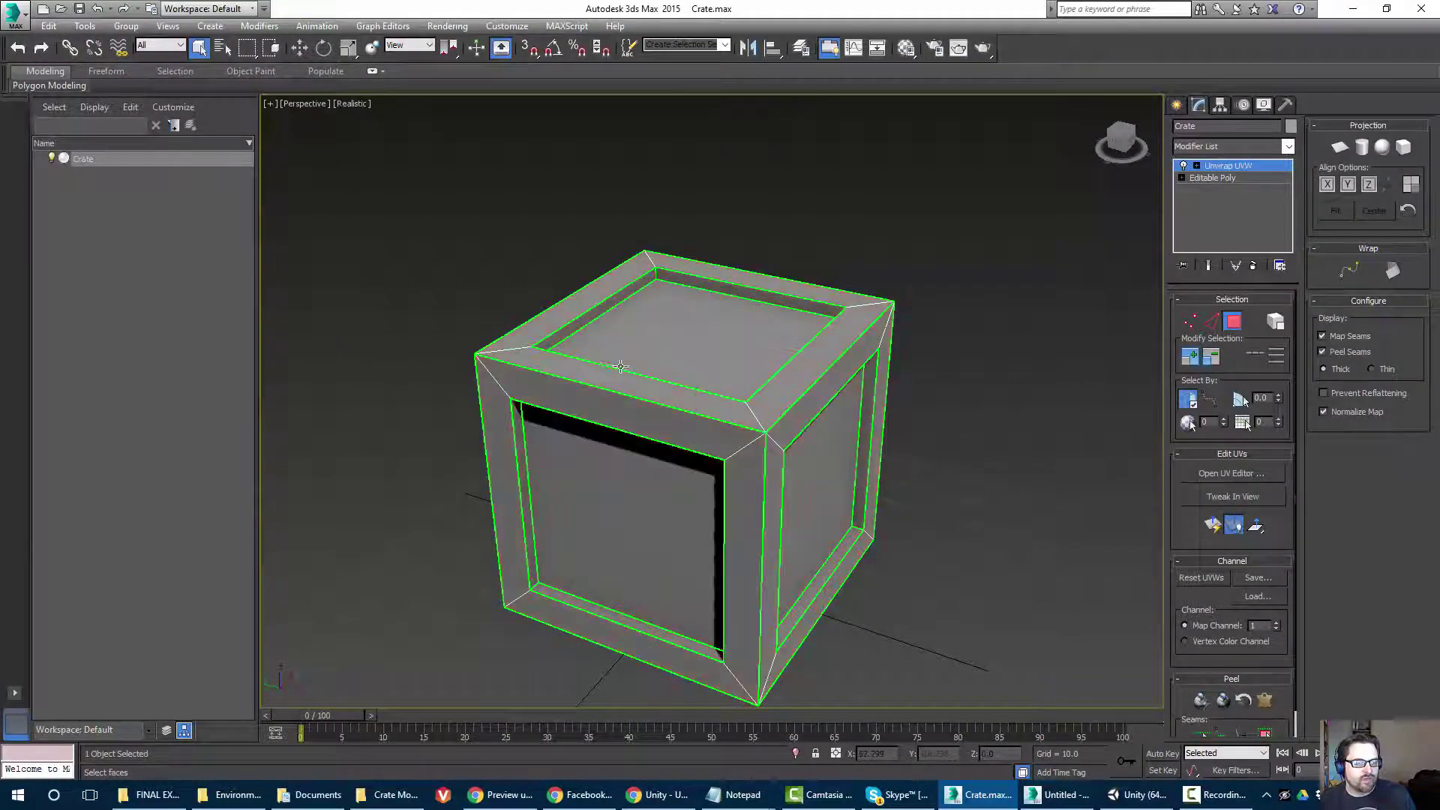
Switch to Unity and select the arch in the baked scene view to examine its lightmap pattern.
{"action": "left_click", "coordinate": [1132, 795]}
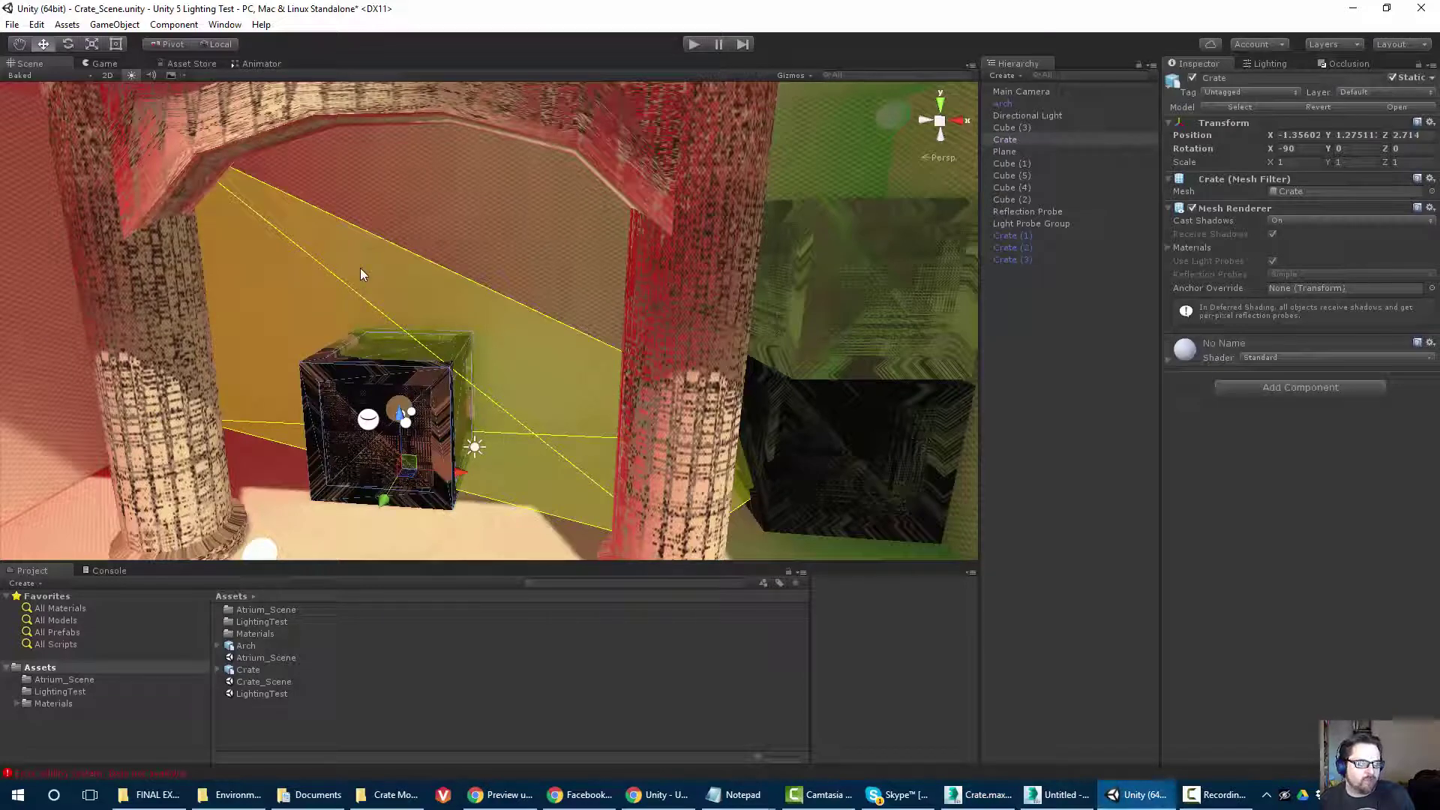
{"action": "left_click_drag", "start_coordinate": [386, 272], "coordinate": [615, 194], "text": "alt"}
{"action": "left_click", "coordinate": [615, 193]}
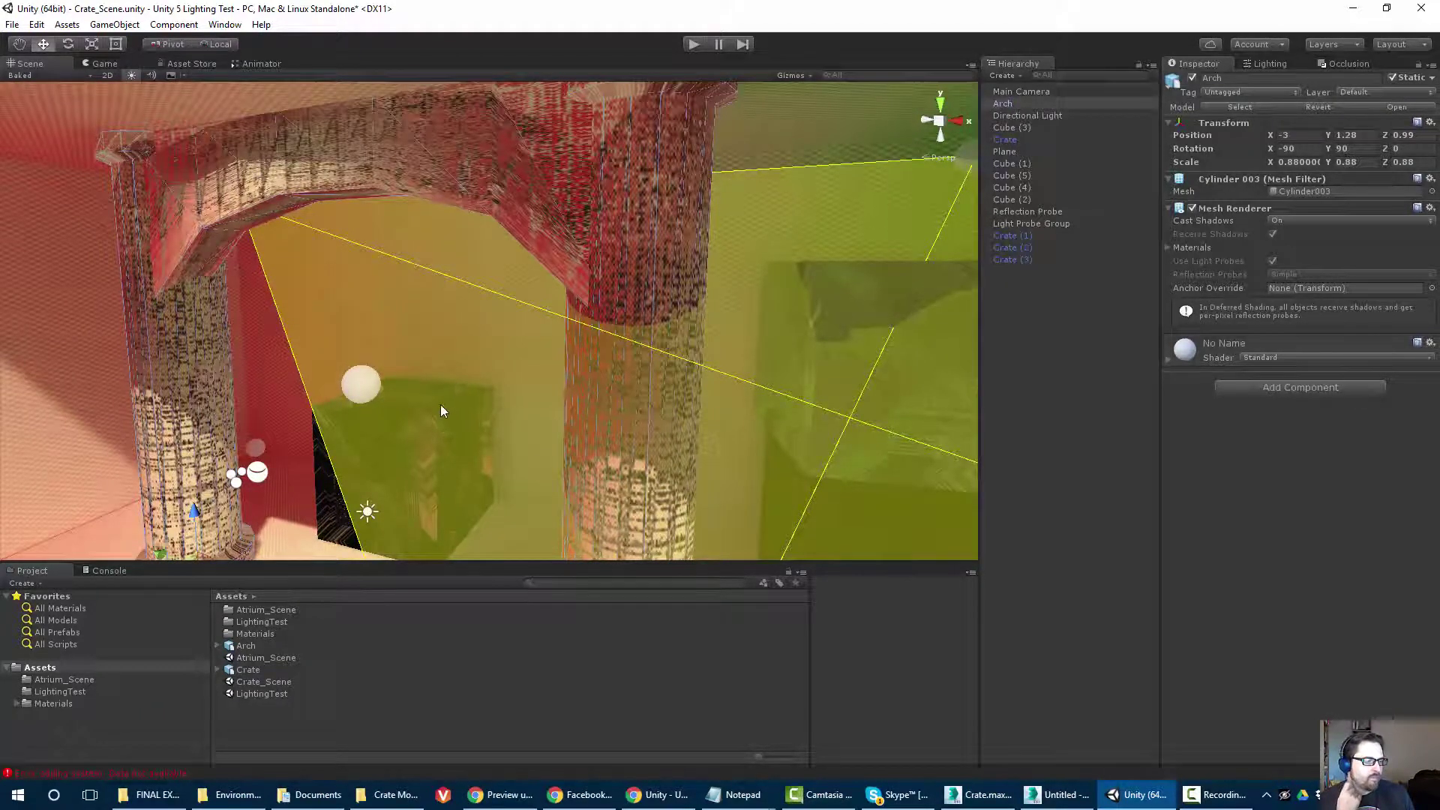
{"action": "right_click_drag", "start_coordinate": [441, 411], "coordinate": [402, 406]}
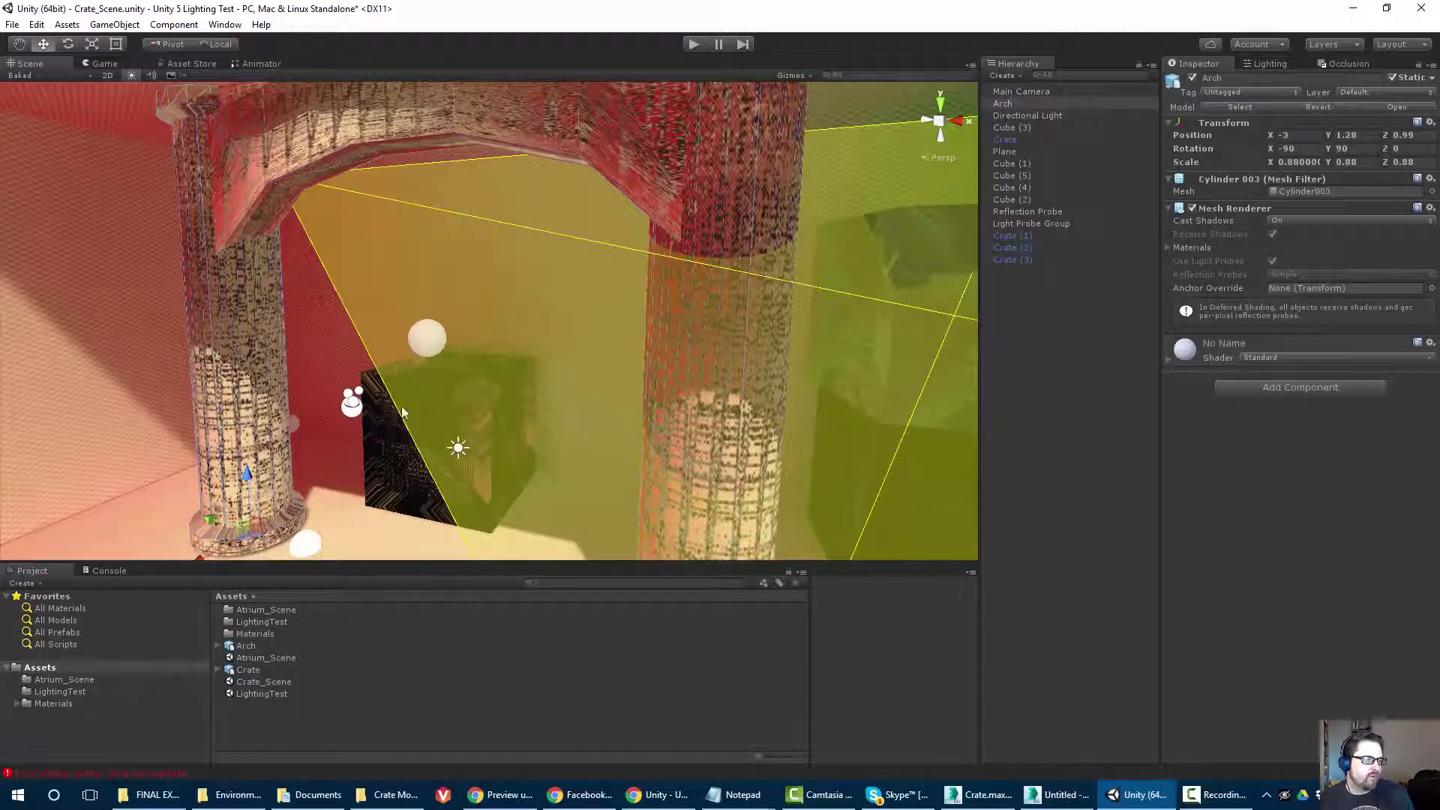
Enable Generate Lightmap UVs in the Arch model's import settings, reveal its advanced options and apply the change.
{"action": "left_click", "coordinate": [236, 645]}
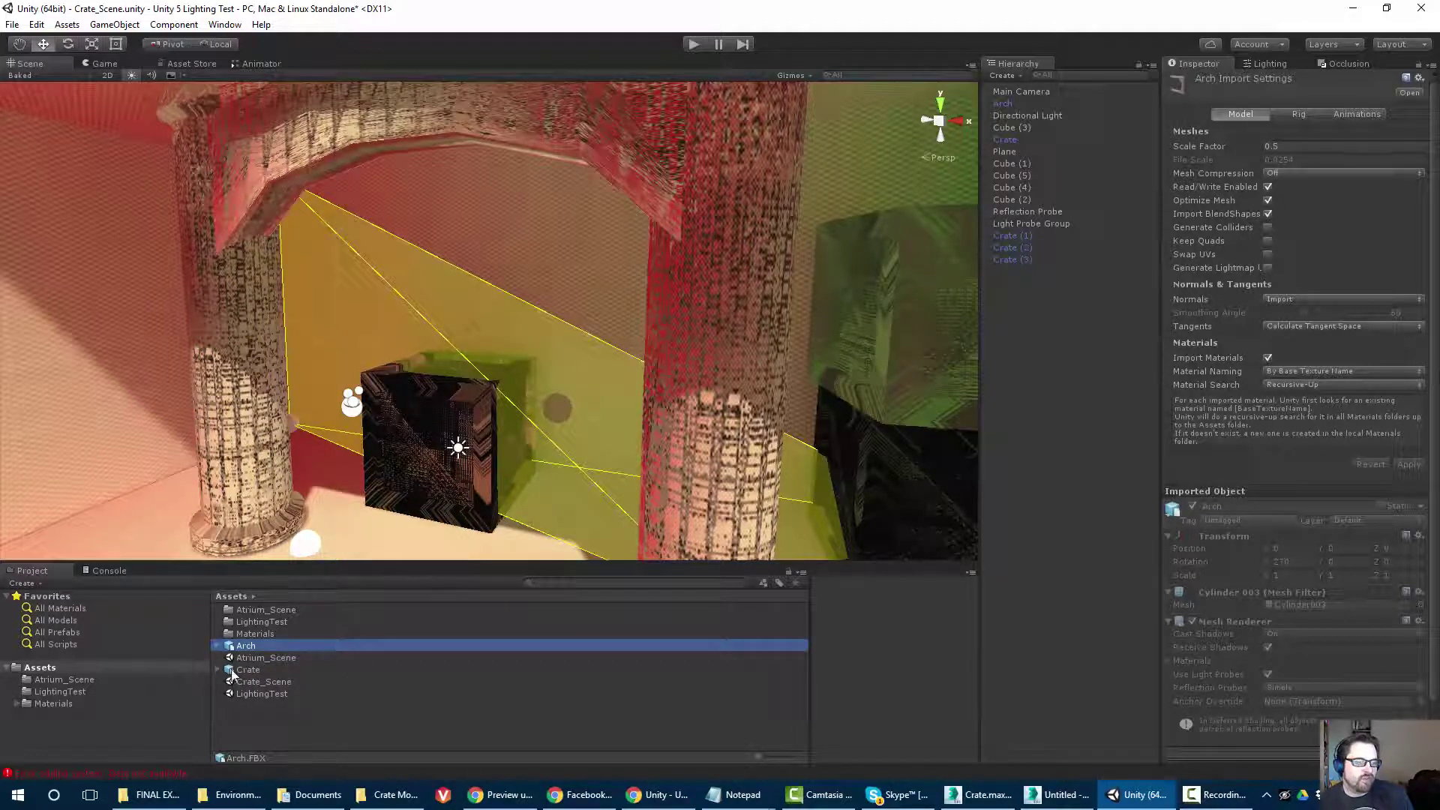
{"action": "left_click", "coordinate": [1267, 268]}
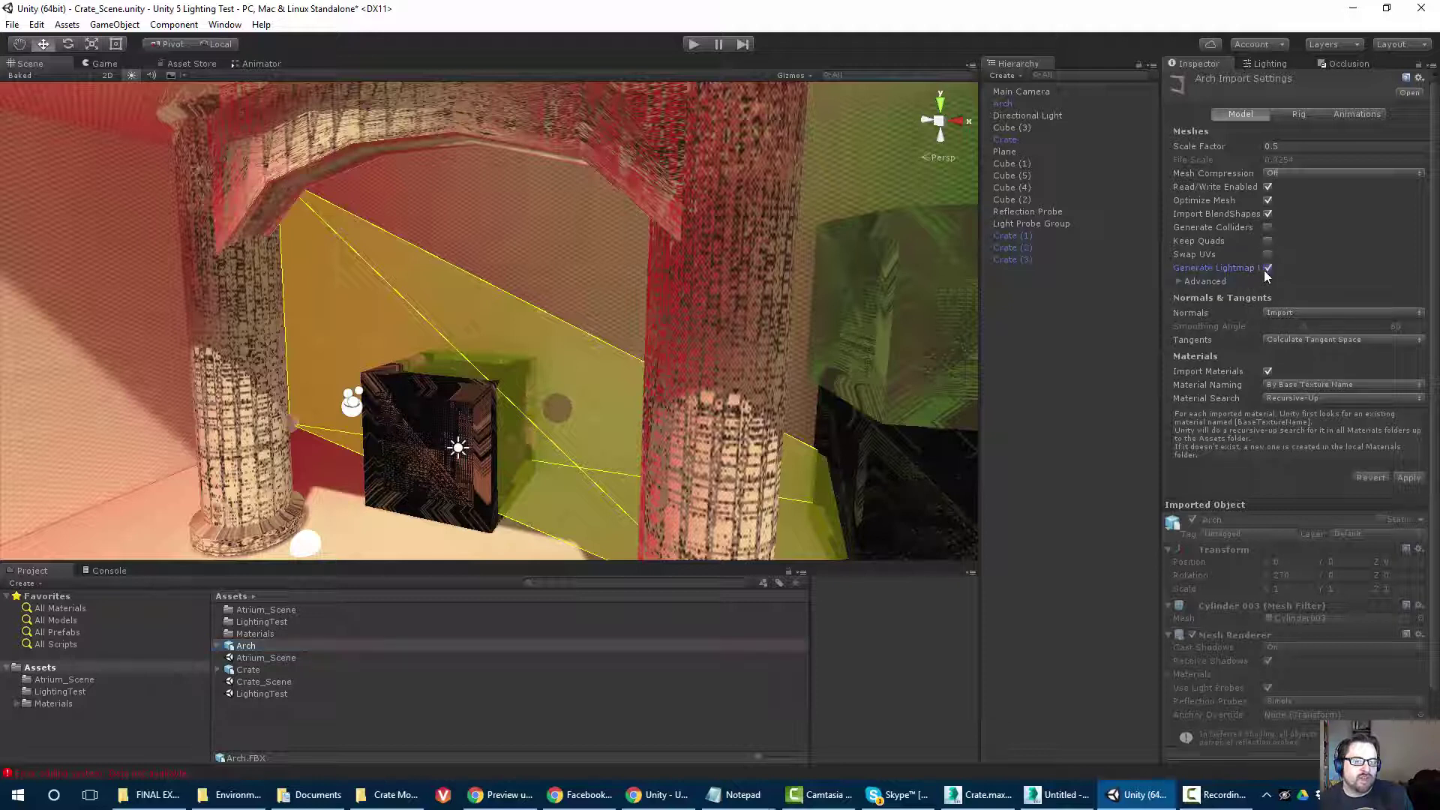
{"action": "left_click", "coordinate": [1178, 282]}
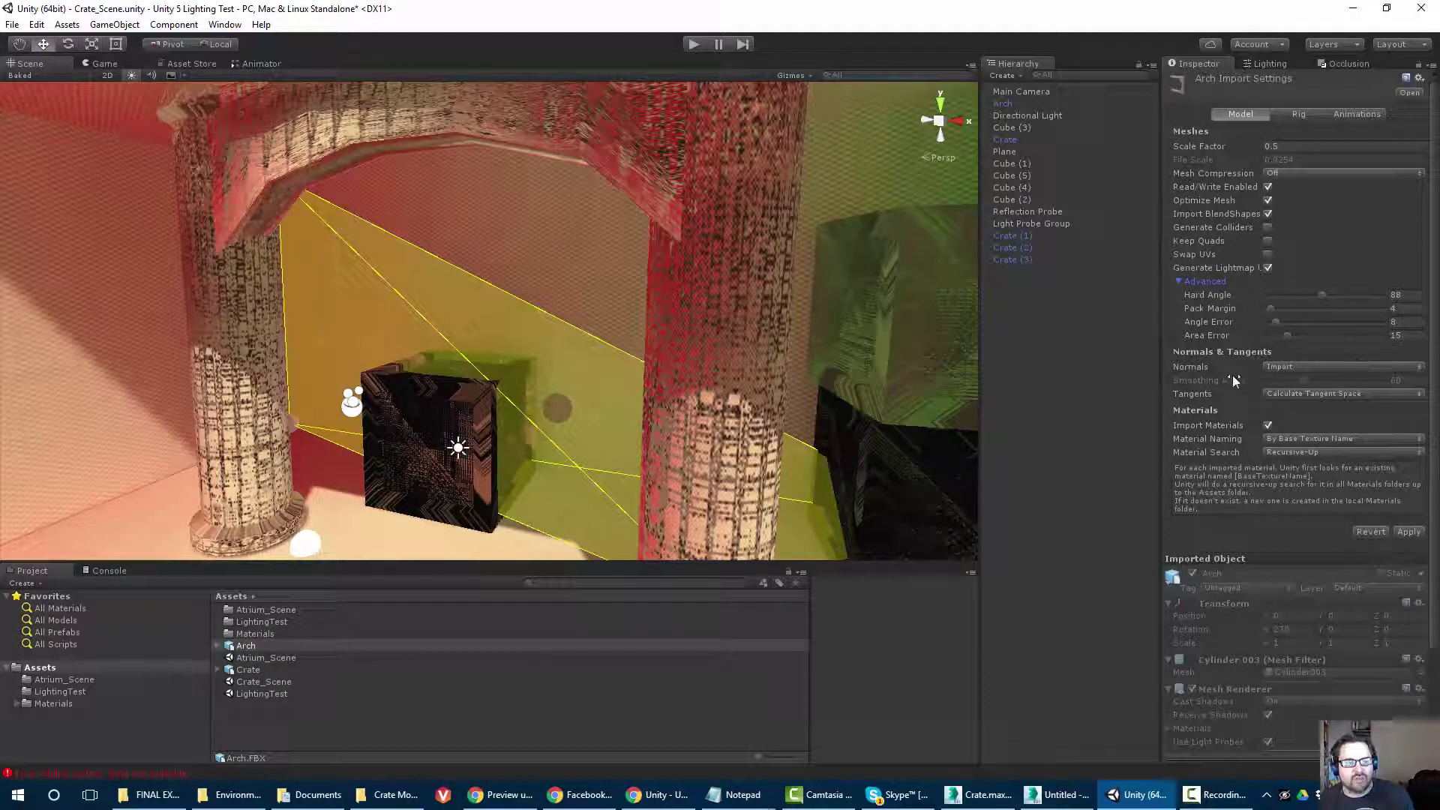
{"action": "left_click", "coordinate": [1409, 532]}
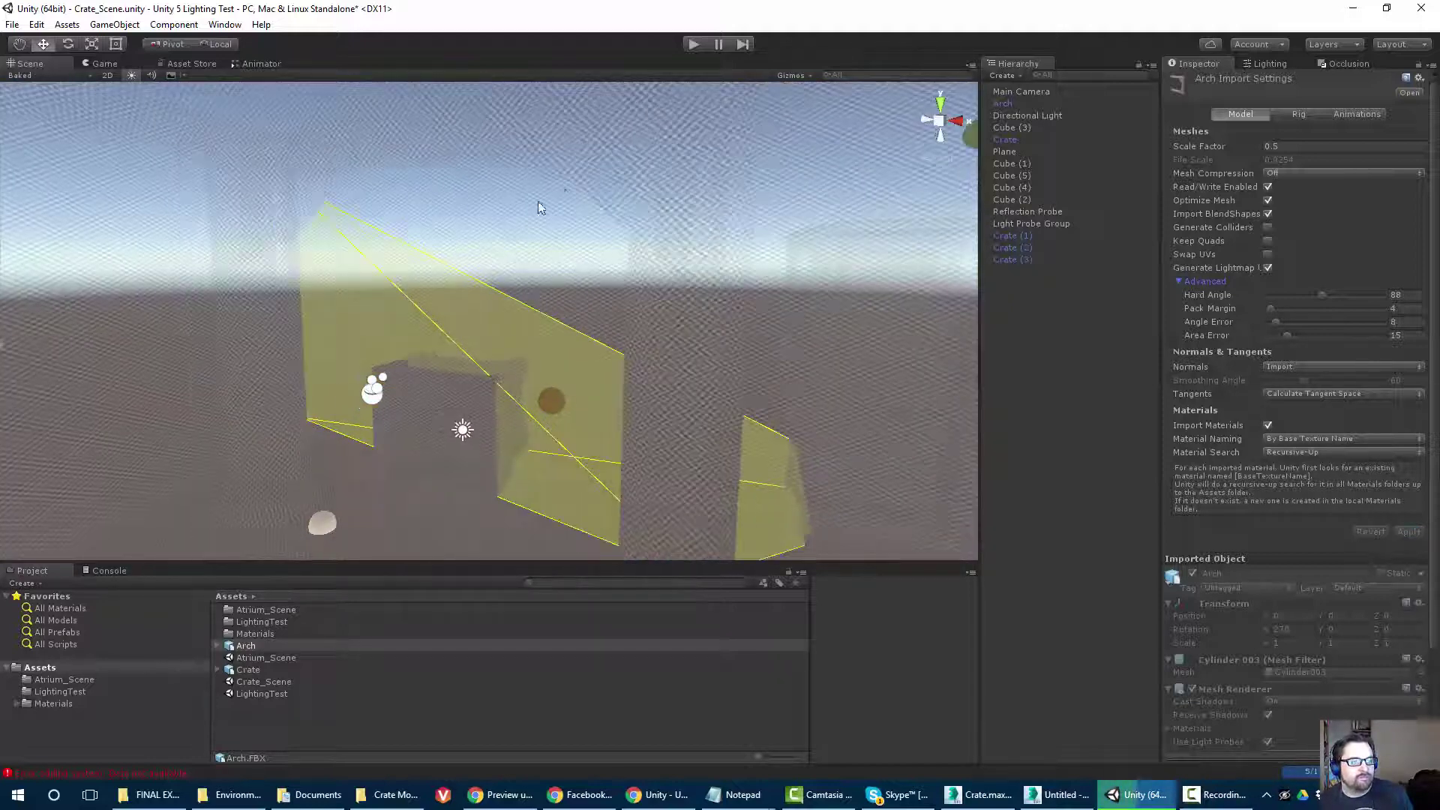
Set the scene view to Shaded and examine the arch, crates and room from several angles.
{"action": "left_click_drag", "start_coordinate": [472, 225], "coordinate": [535, 274], "text": "alt"}
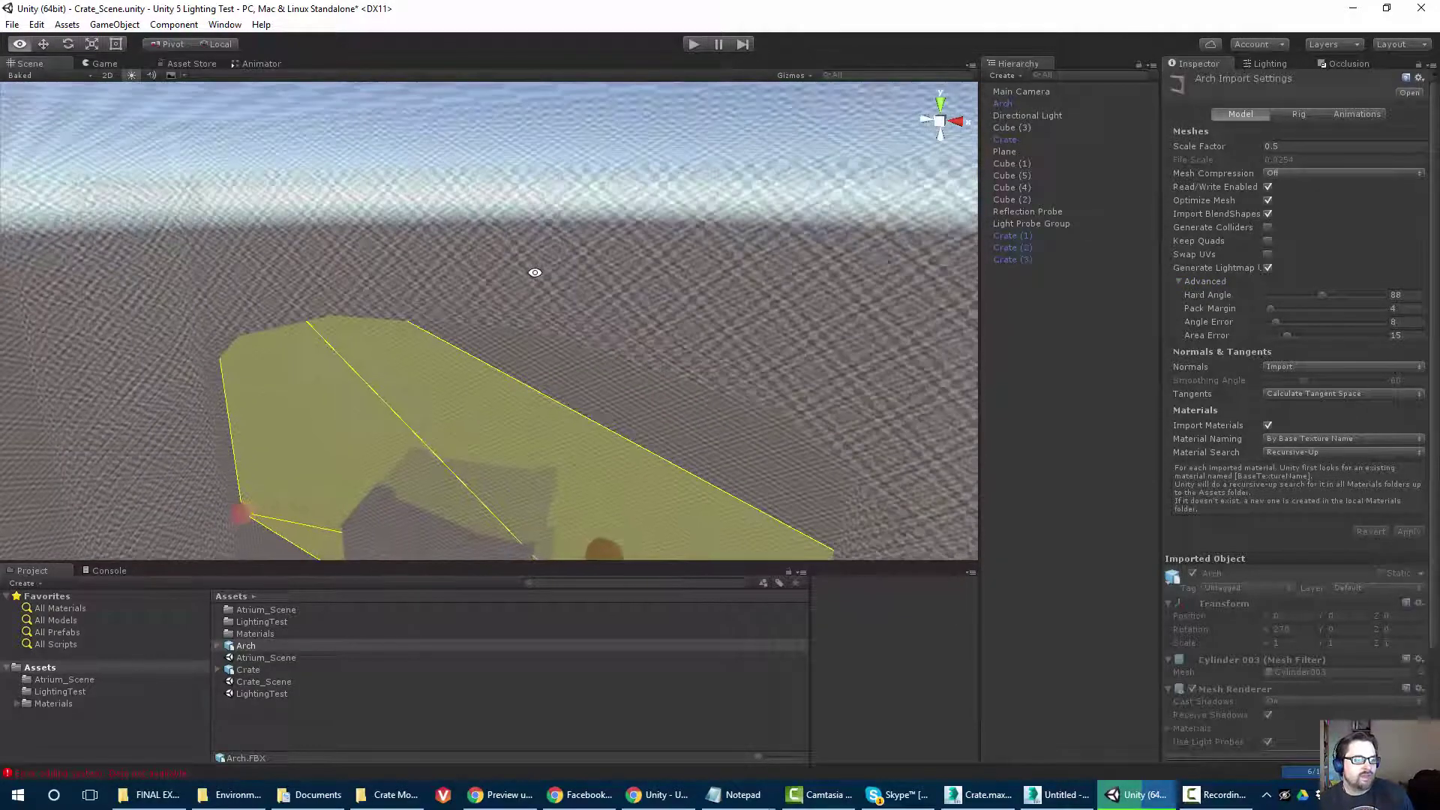
{"action": "left_click", "coordinate": [22, 75]}
{"action": "left_click", "coordinate": [36, 100]}
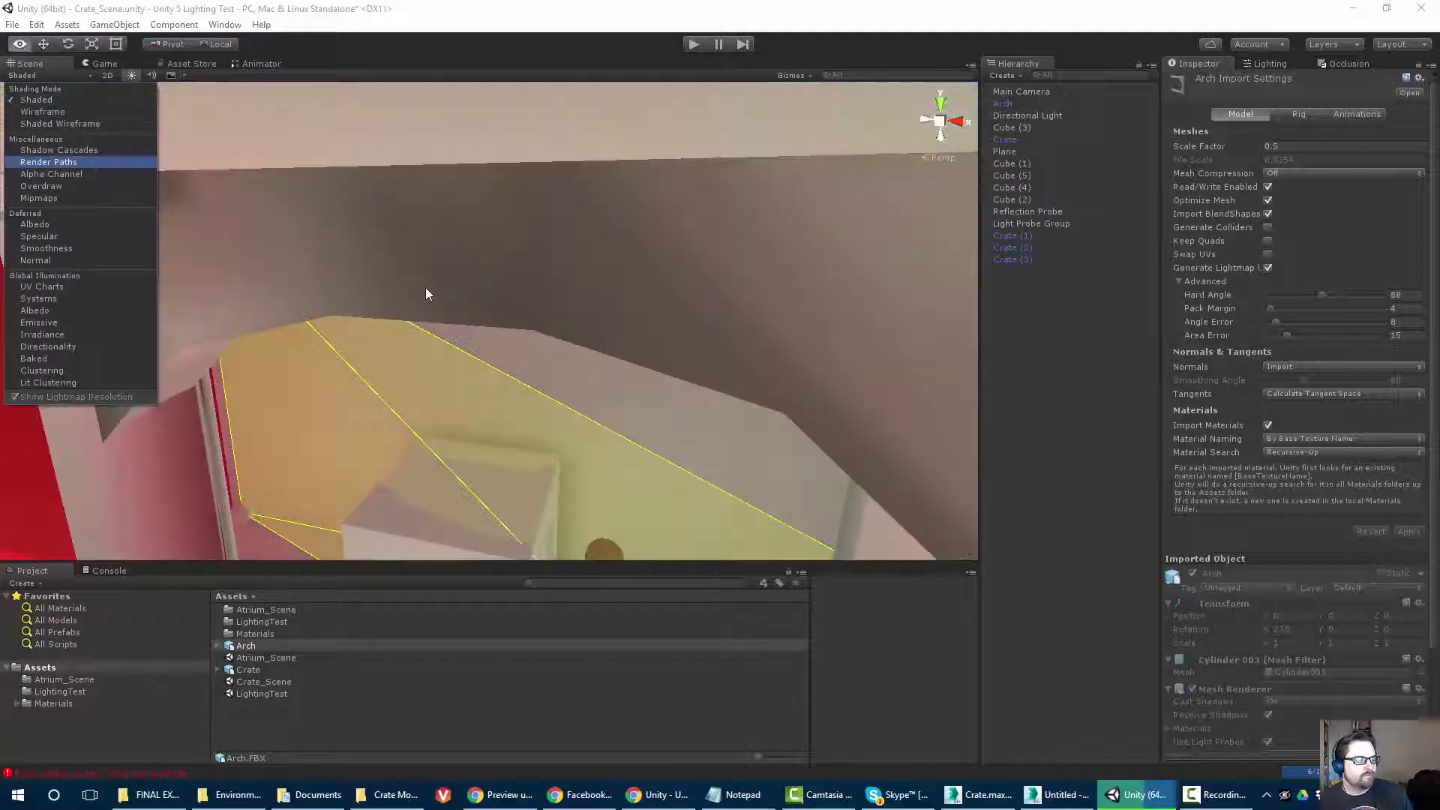
{"action": "mouse_move", "coordinate": [425, 293]}
{"action": "left_mouse_down", "text": "alt"}
{"action": "mouse_move", "coordinate": [405, 225]}
{"action": "mouse_move", "coordinate": [432, 225]}
{"action": "mouse_move", "coordinate": [417, 222]}
{"action": "mouse_move", "coordinate": [431, 244]}
{"action": "left_mouse_up", "text": "alt"}
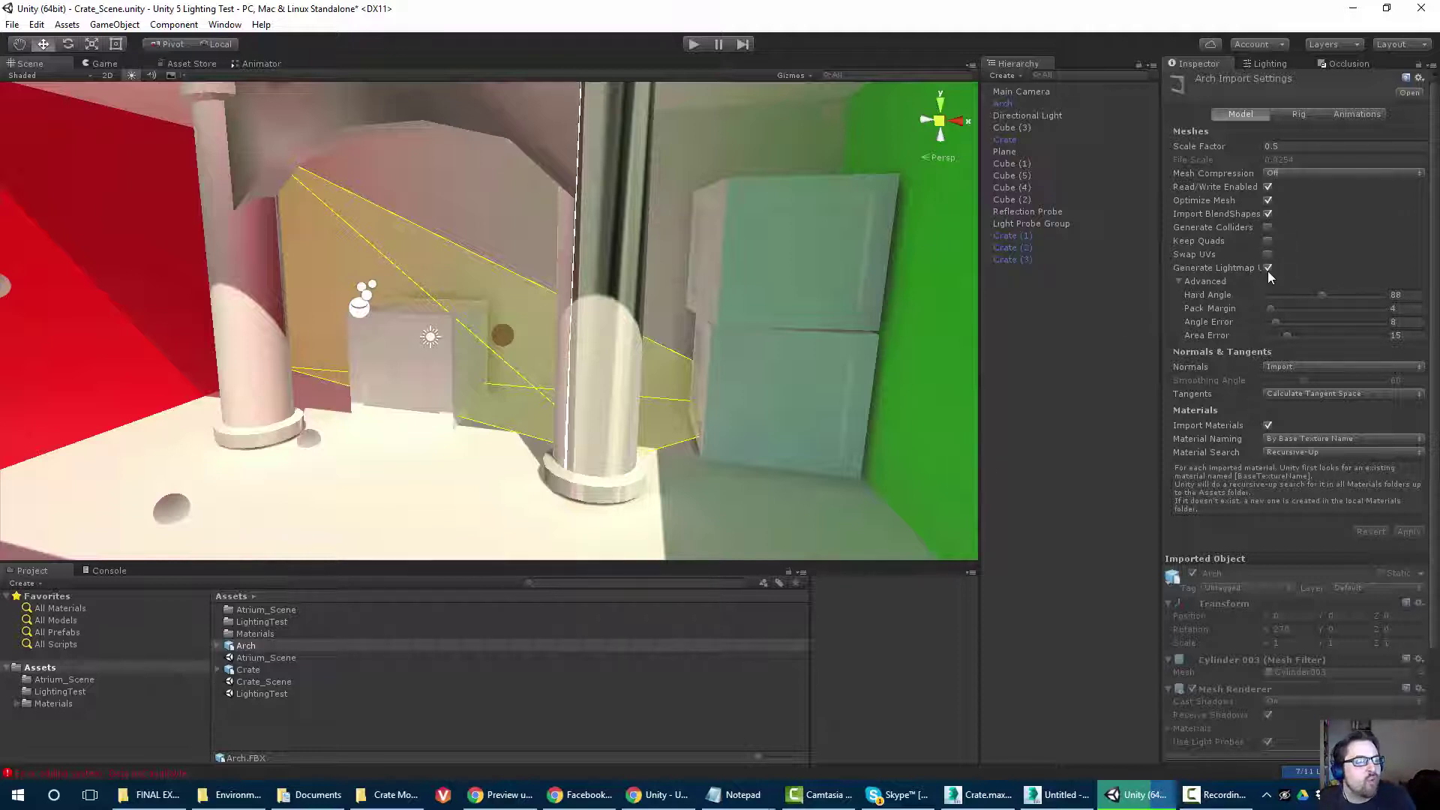
{"action": "scroll", "coordinate": [492, 279], "scroll_direction": "up", "scroll_amount": 4}
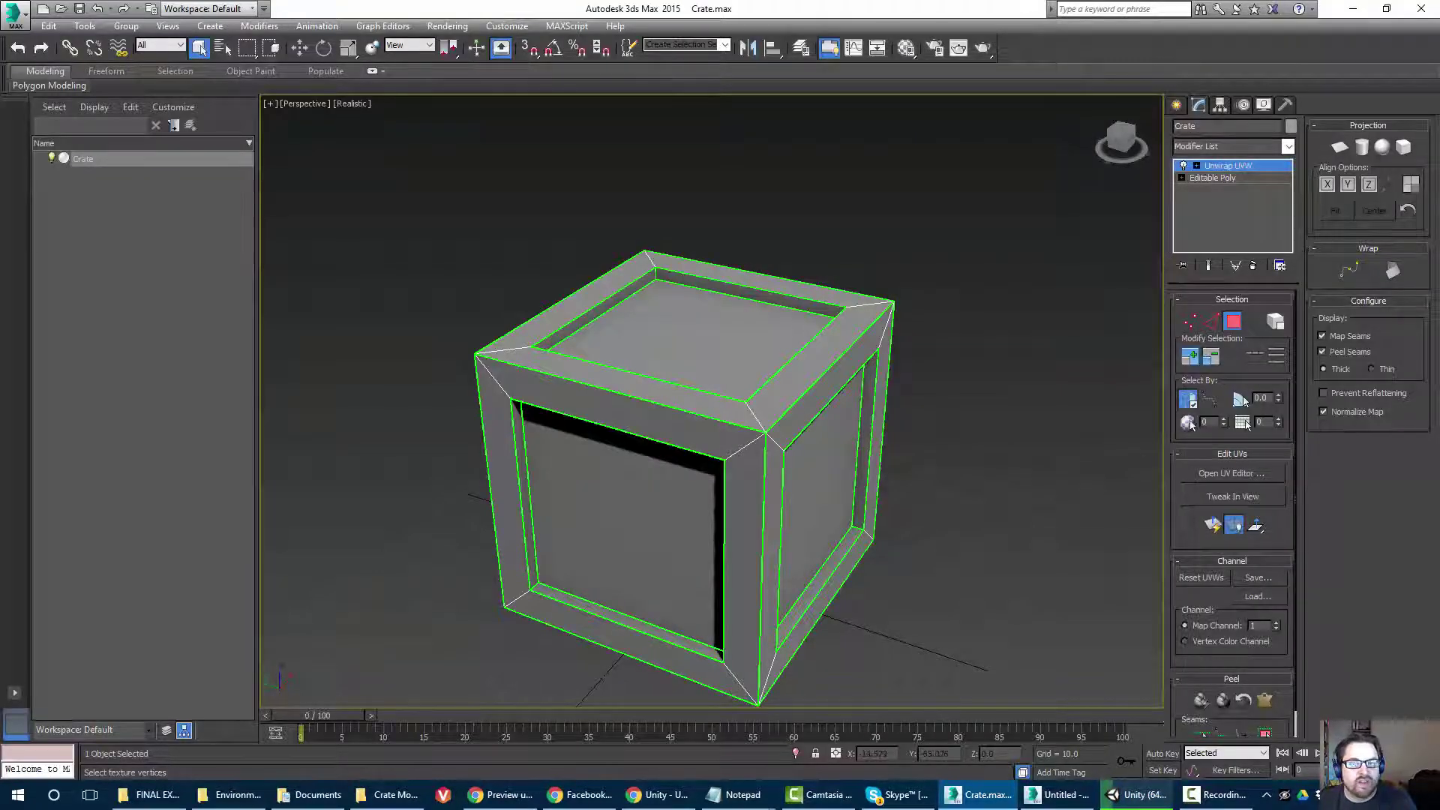
Open the crate's UV editor in 3ds Max, hide the checker background and examine the flattened layout, selecting and clearing all UV polygons.
{"action": "left_click", "coordinate": [1231, 473]}
{"action": "left_click", "coordinate": [758, 147]}
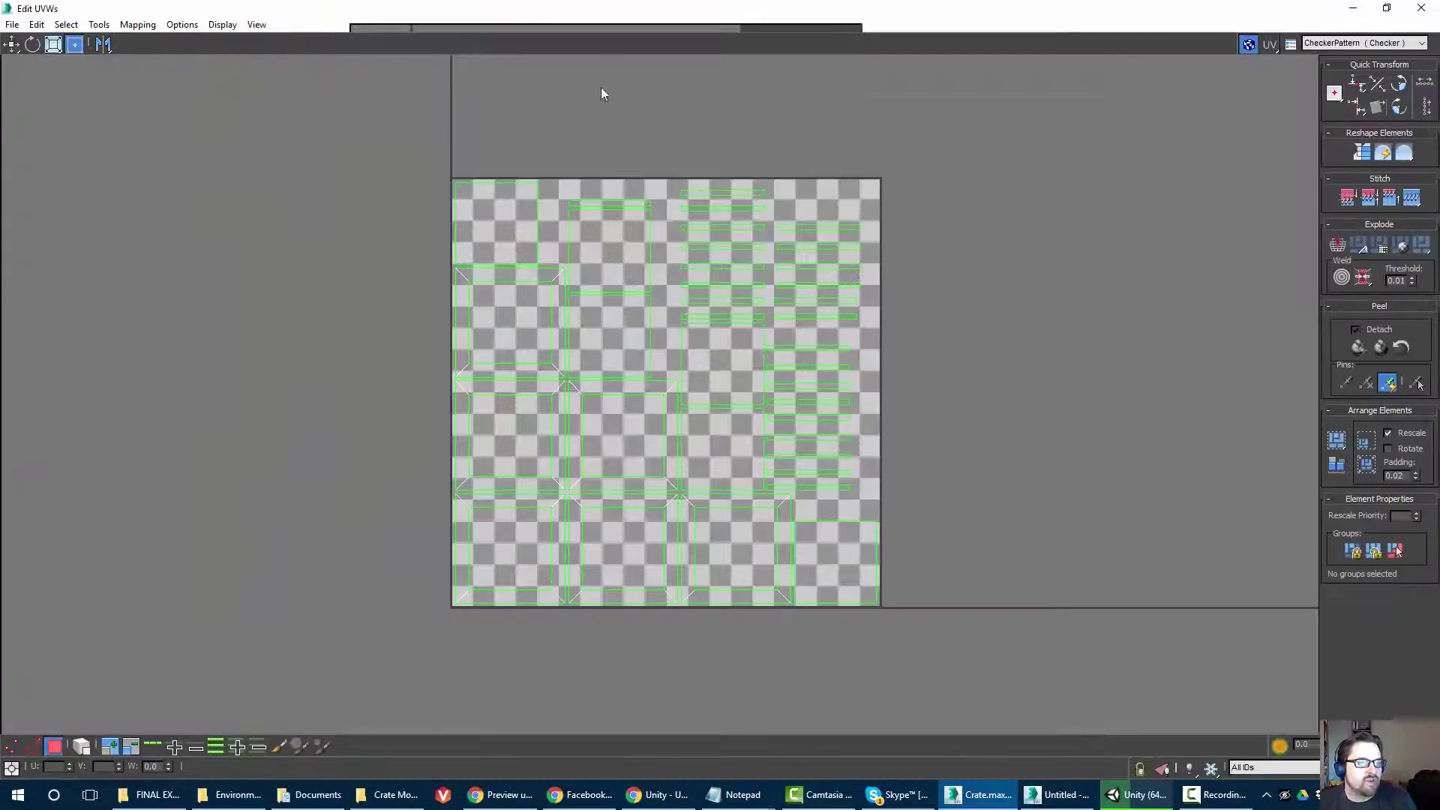
{"action": "left_click", "coordinate": [1251, 46]}
{"action": "scroll", "coordinate": [482, 300], "scroll_direction": "up", "scroll_amount": 3}
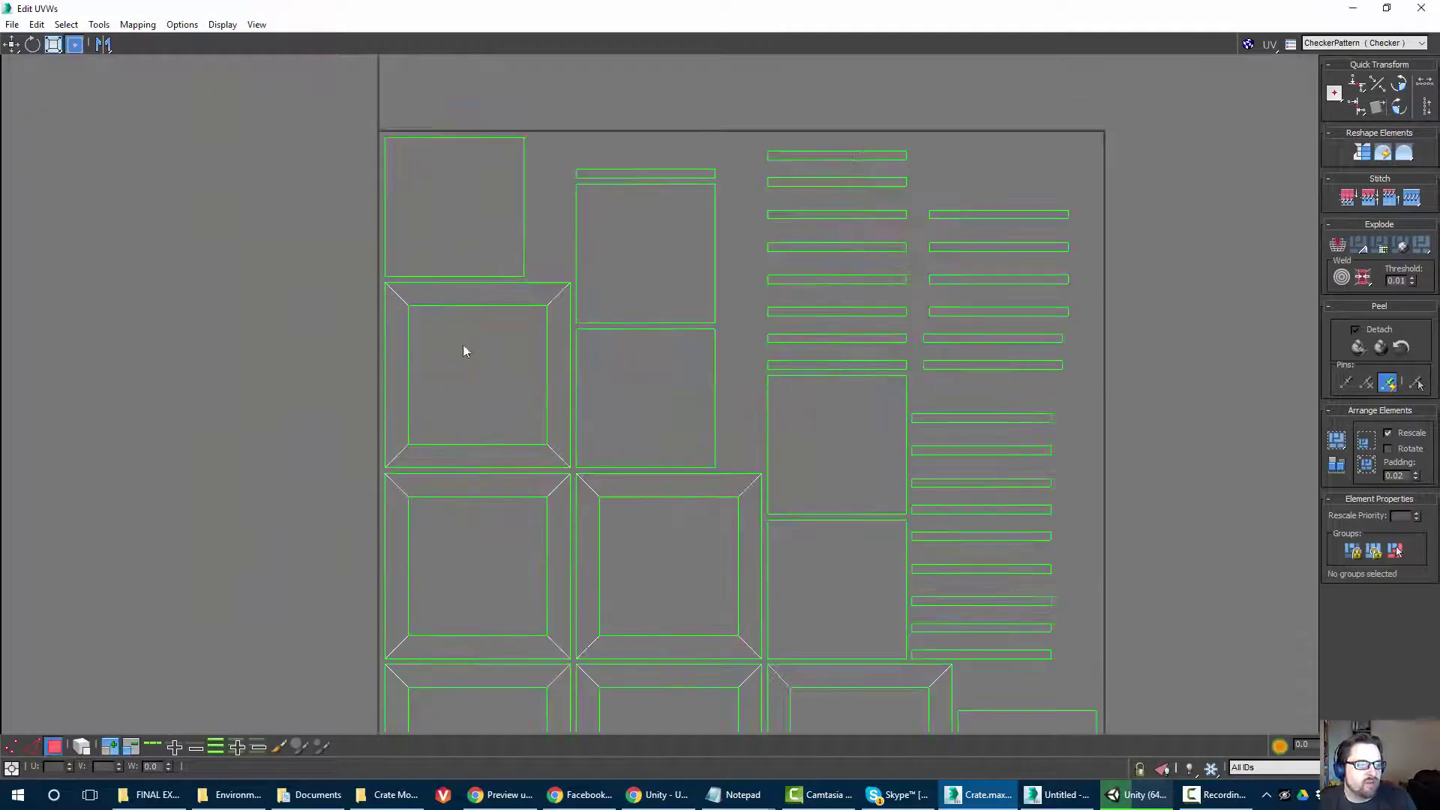
{"action": "scroll", "coordinate": [483, 390], "scroll_direction": "down", "scroll_amount": 3}
{"action": "scroll", "coordinate": [466, 351], "scroll_direction": "up", "scroll_amount": 2}
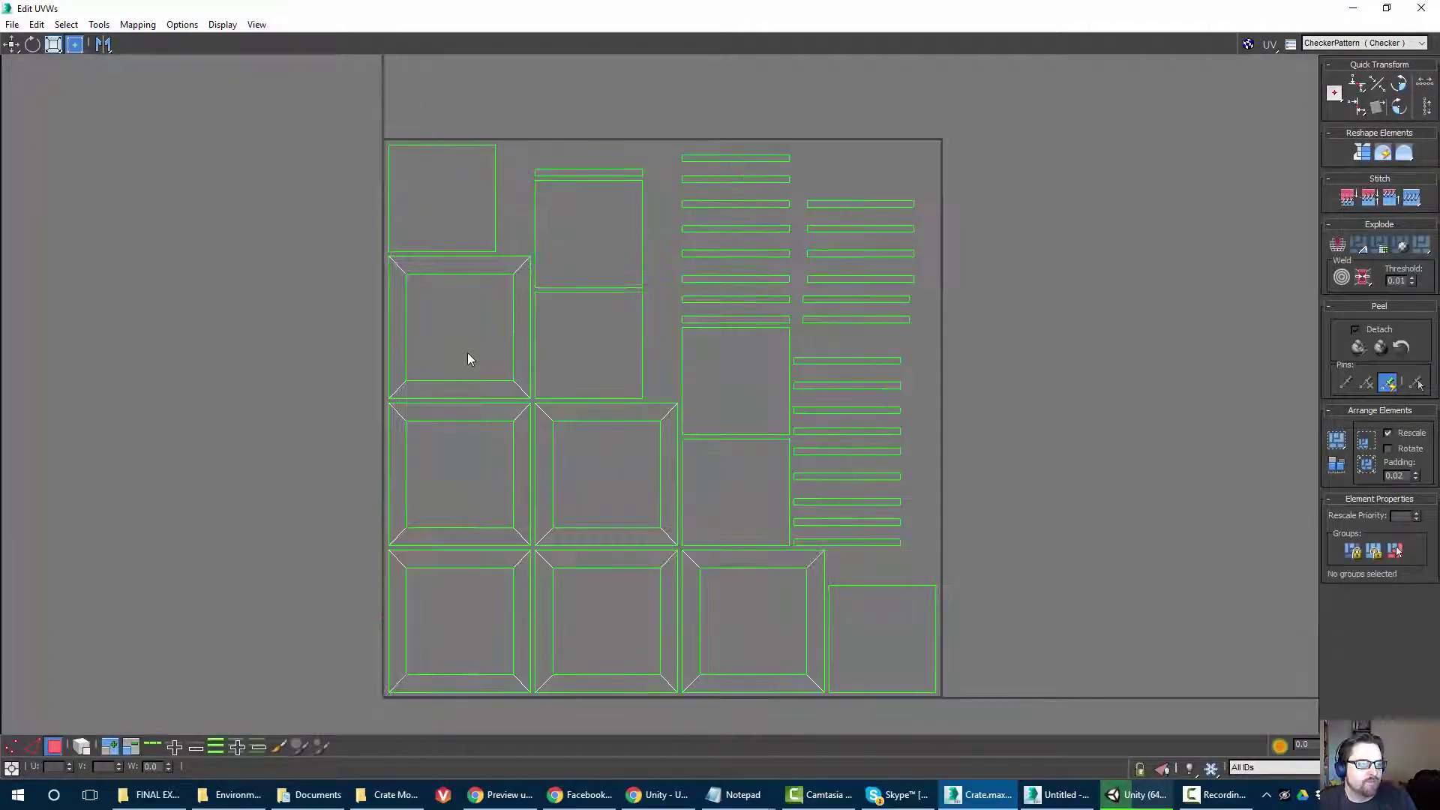
{"action": "middle_click_drag", "start_coordinate": [467, 353], "coordinate": [472, 359]}
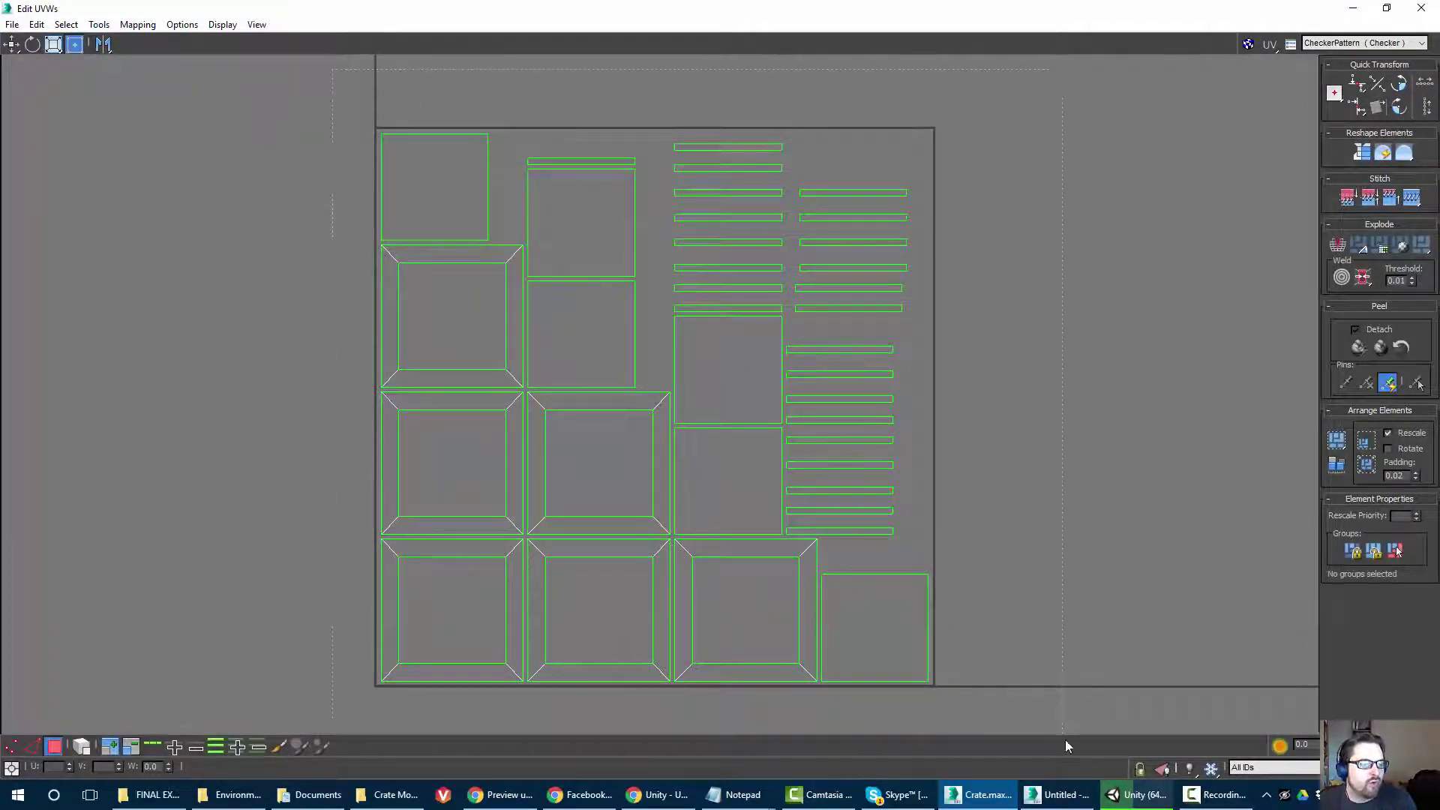
{"action": "left_click_drag", "start_coordinate": [1065, 741], "coordinate": [1072, 731]}
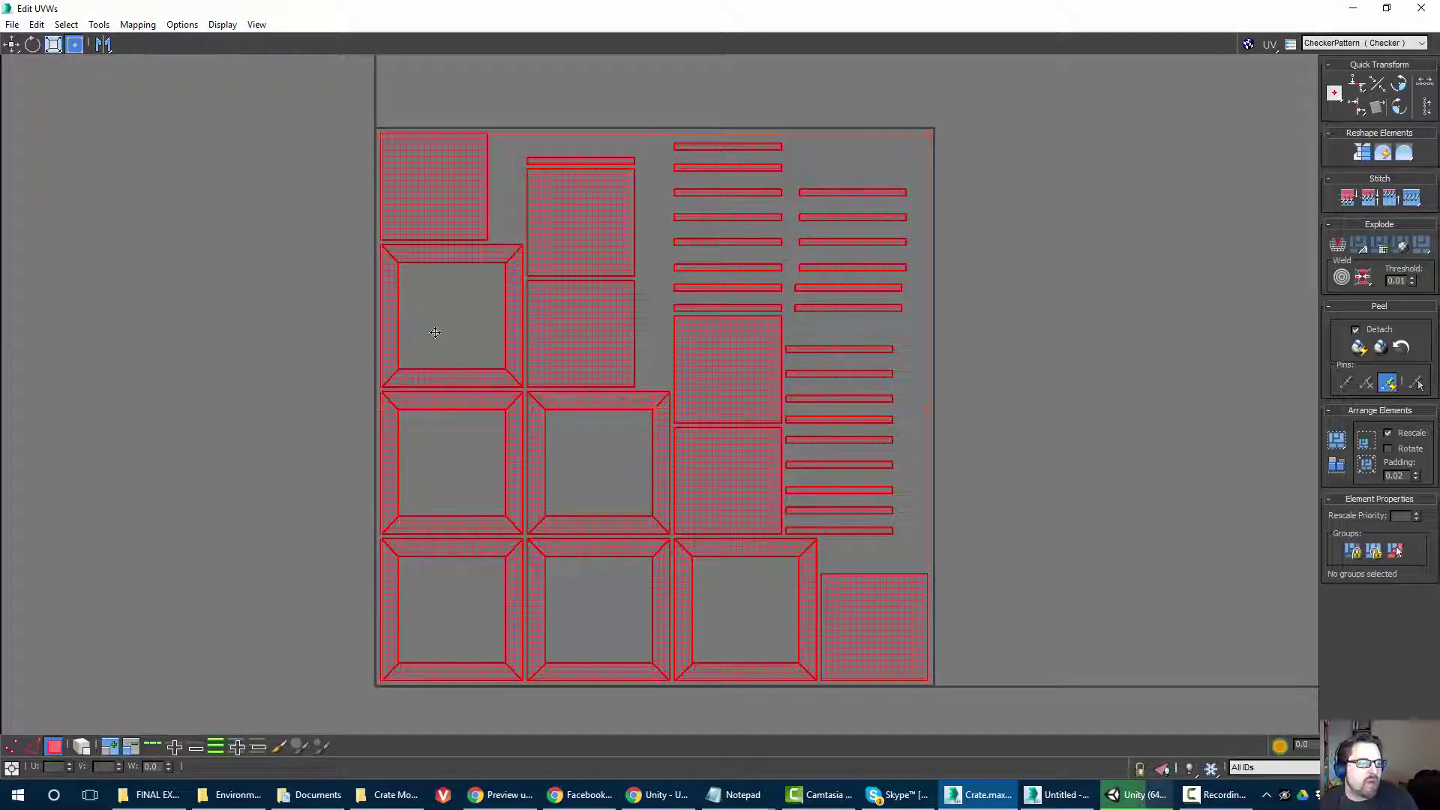
{"action": "left_click", "coordinate": [297, 414]}
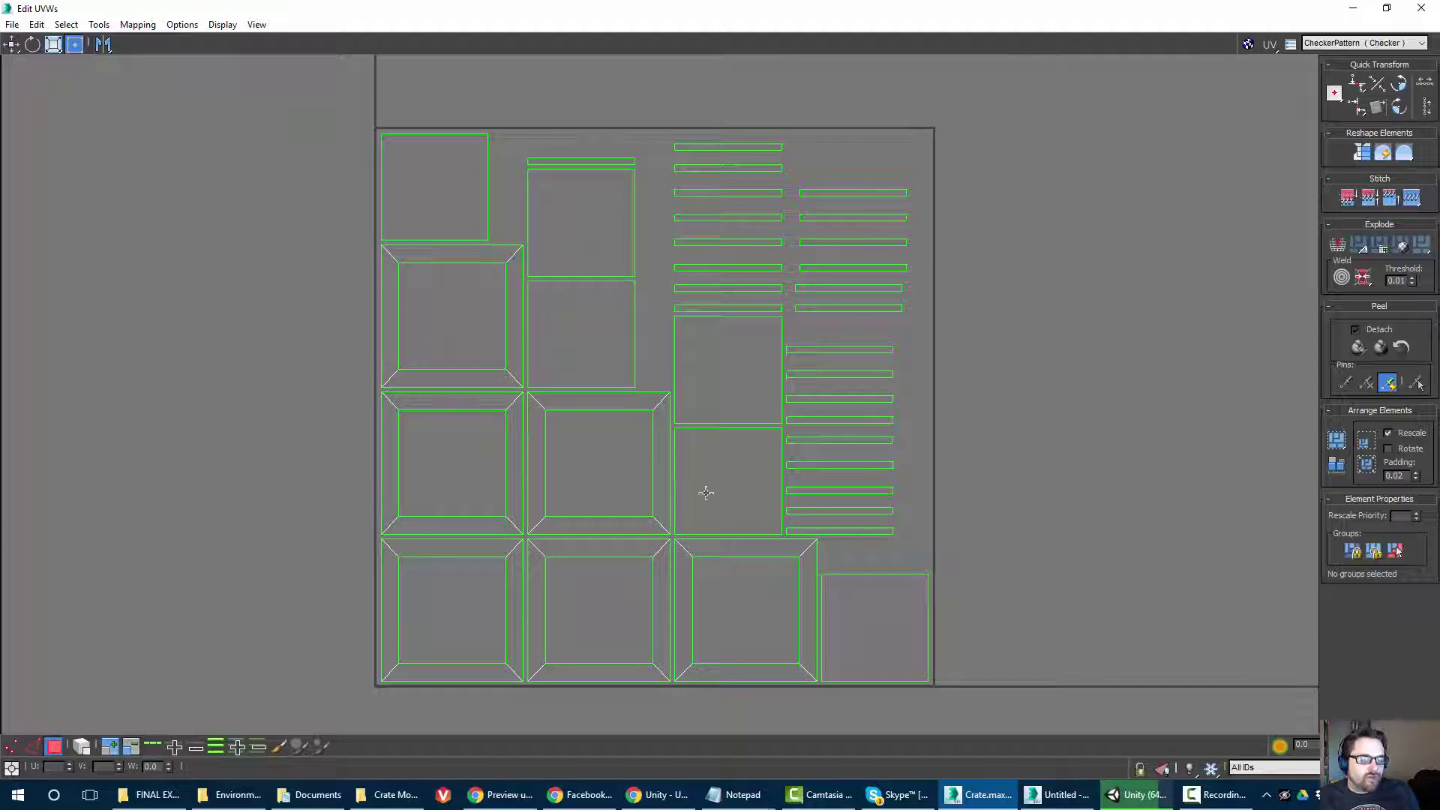
Switch to Unity and compare the shaded lighting on the arch and crates with the crate's UV layout in 3ds Max.
{"action": "left_click", "coordinate": [1130, 795]}
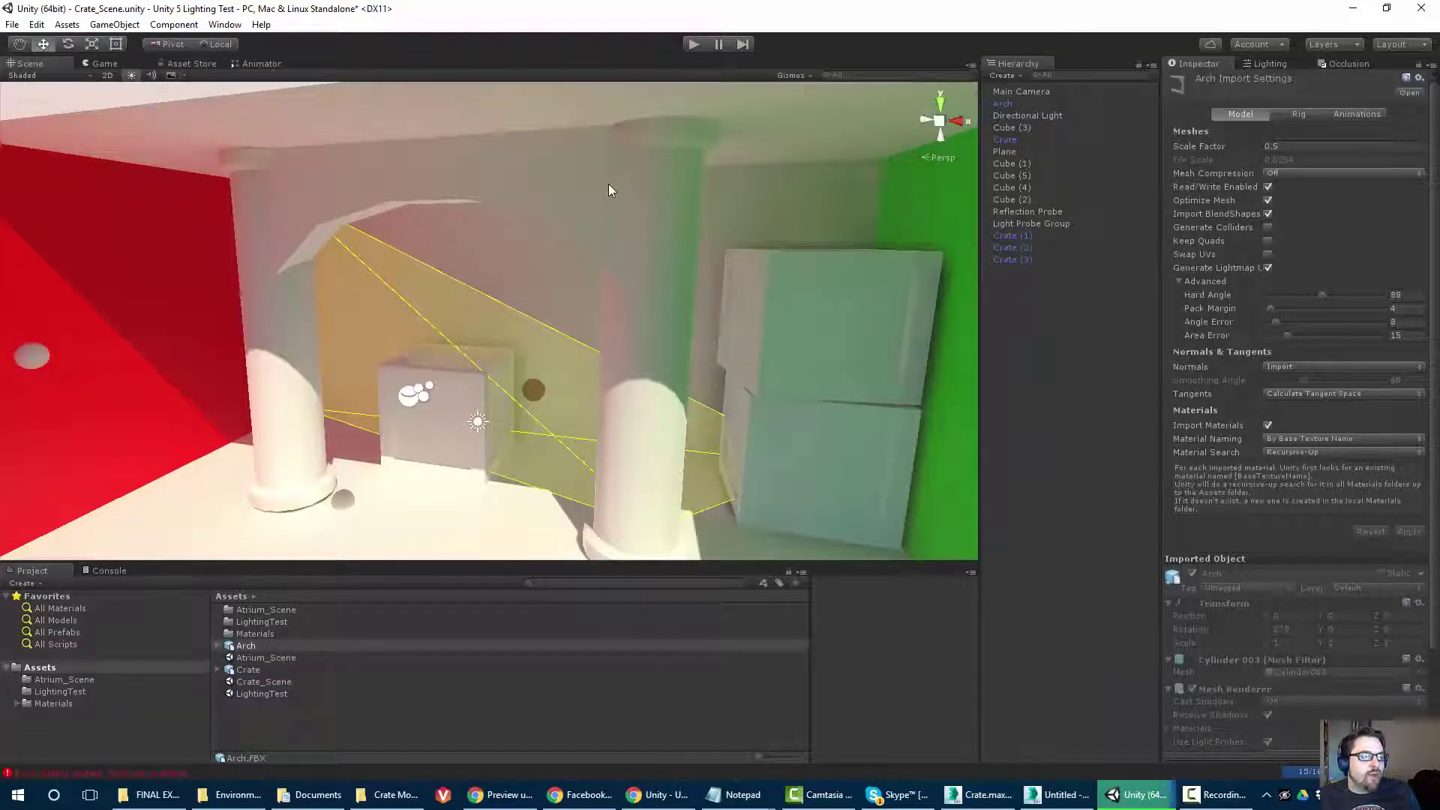
{"action": "left_click", "coordinate": [1002, 795]}
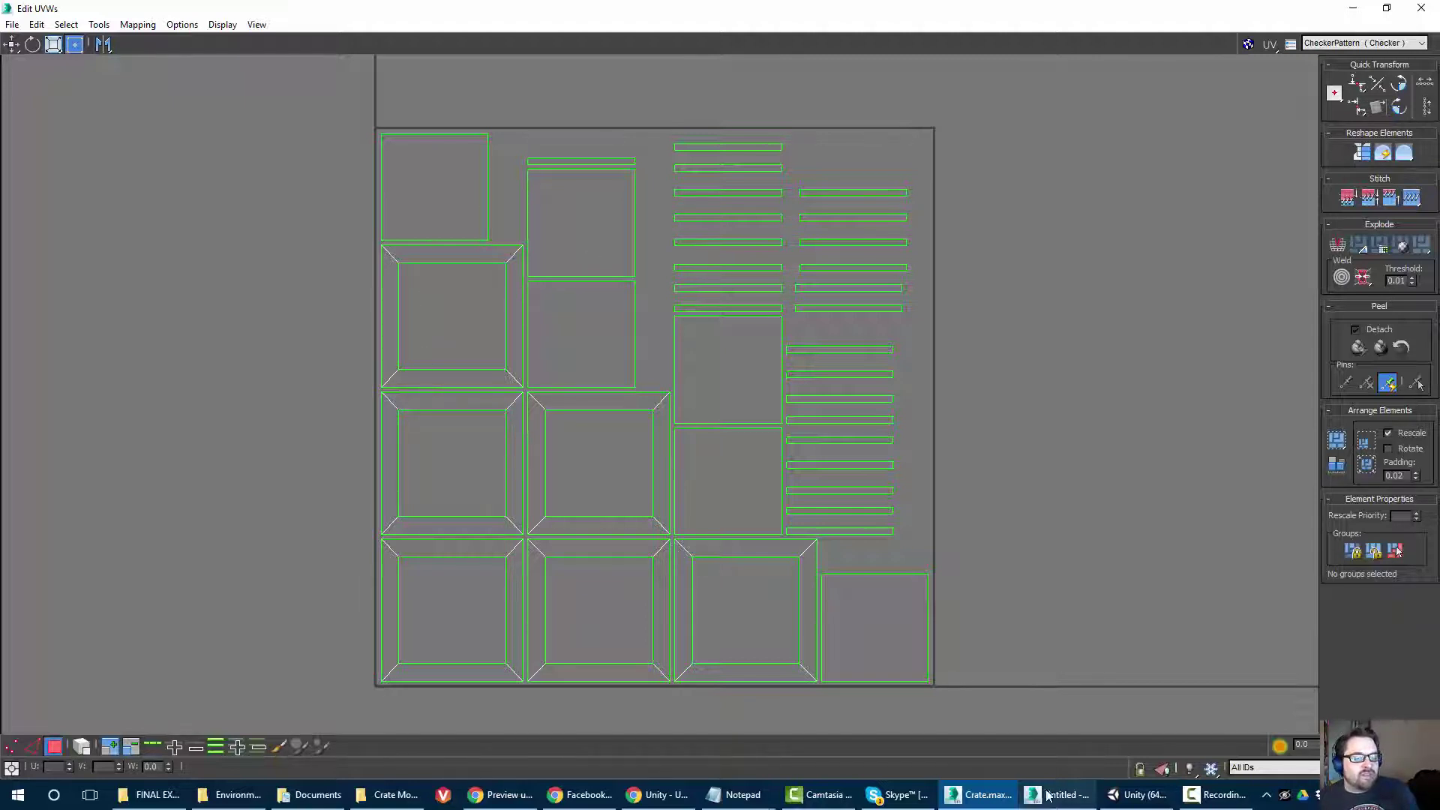
{"action": "left_click", "coordinate": [1136, 795]}
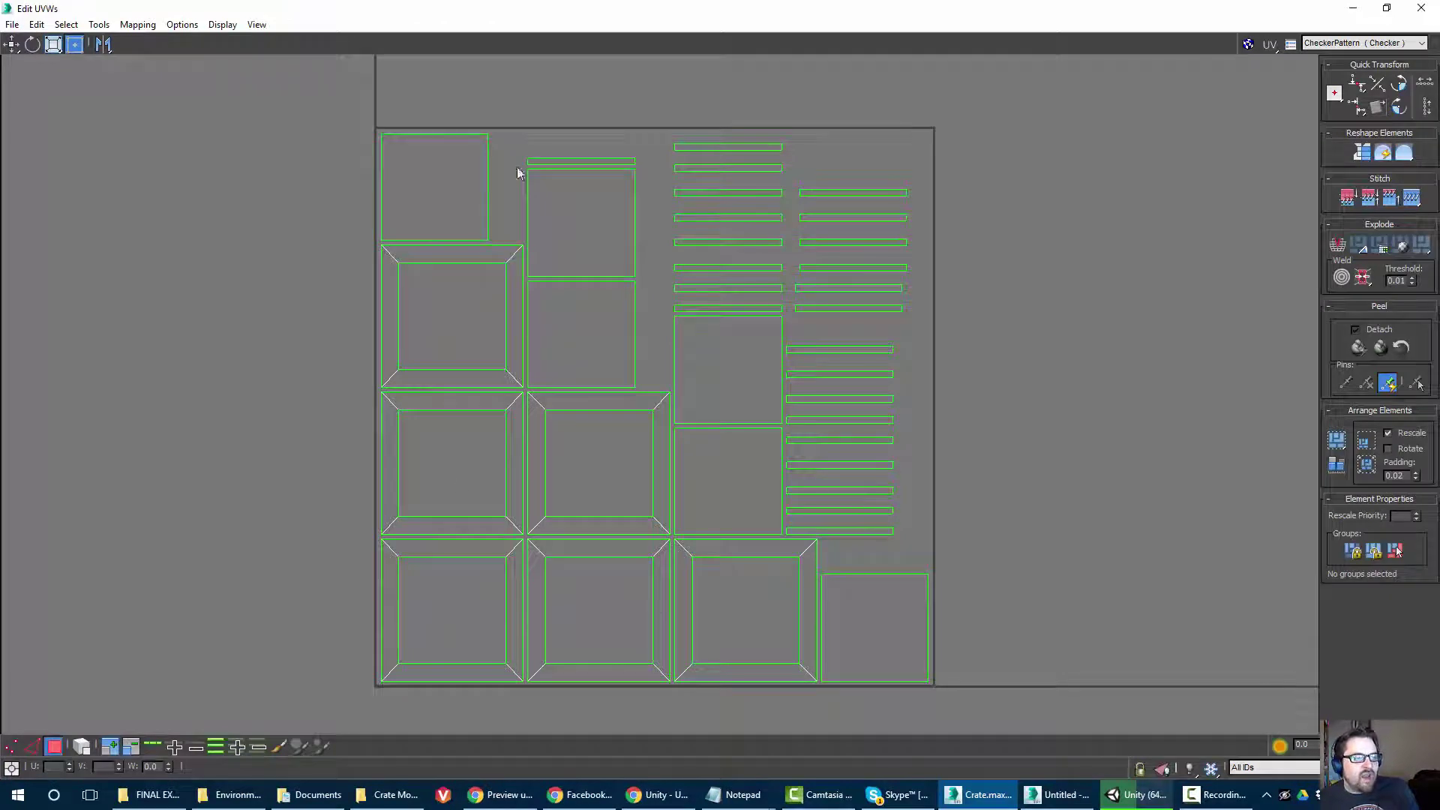
{"action": "left_click", "coordinate": [1133, 796]}
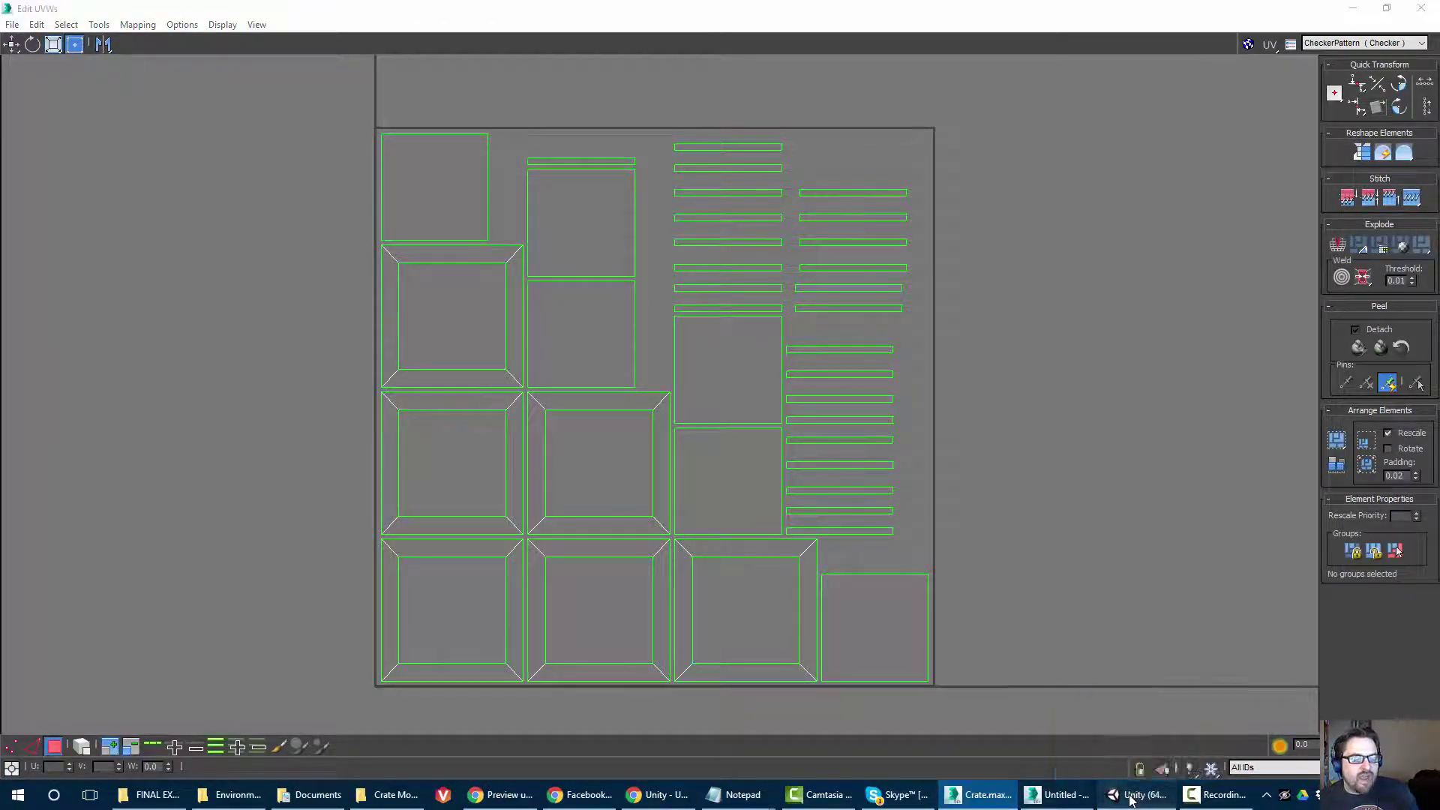
{"action": "right_click_drag", "start_coordinate": [564, 343], "coordinate": [408, 292]}
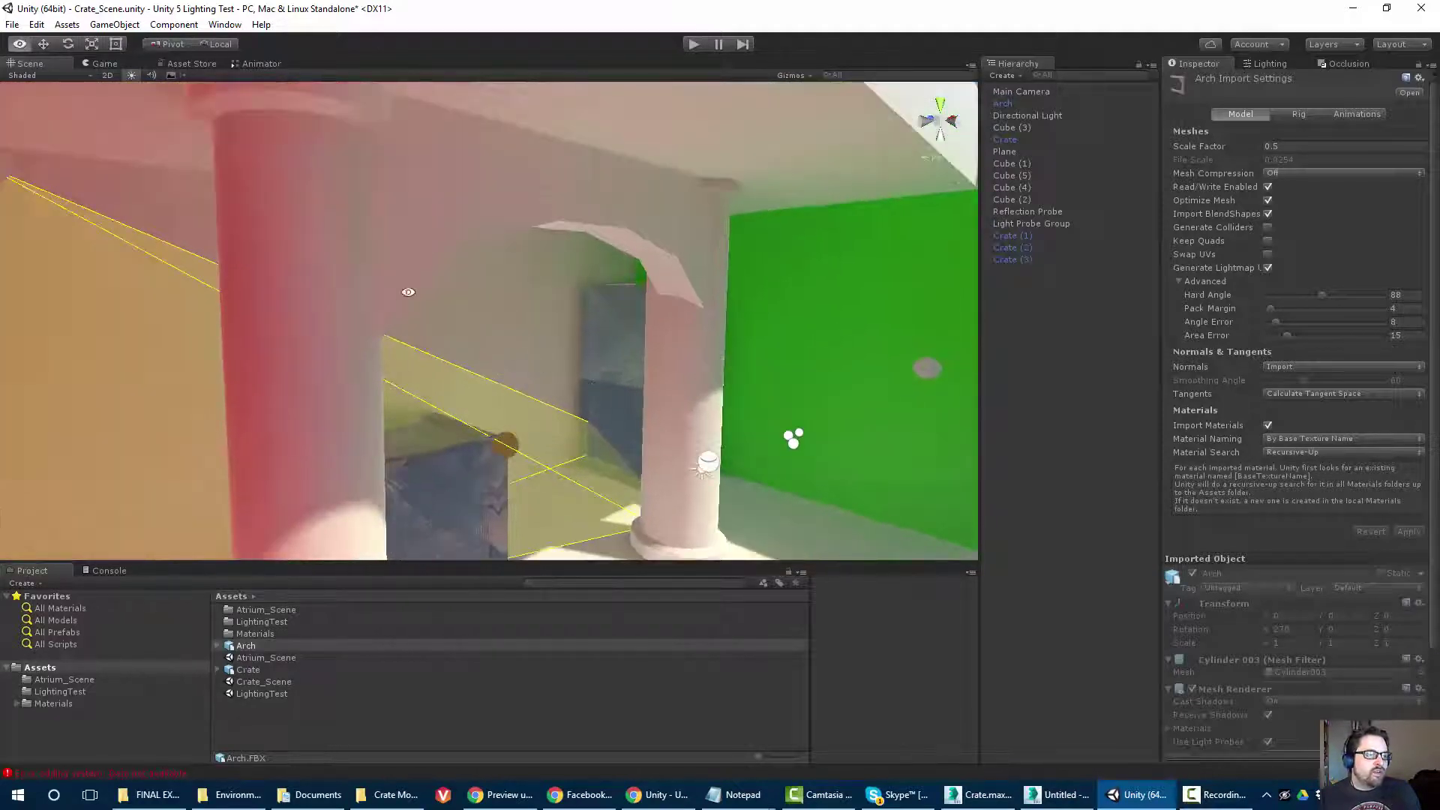
{"action": "scroll", "coordinate": [412, 287], "scroll_direction": "down", "scroll_amount": 3}
{"action": "middle_click_drag", "start_coordinate": [518, 288], "coordinate": [482, 267]}
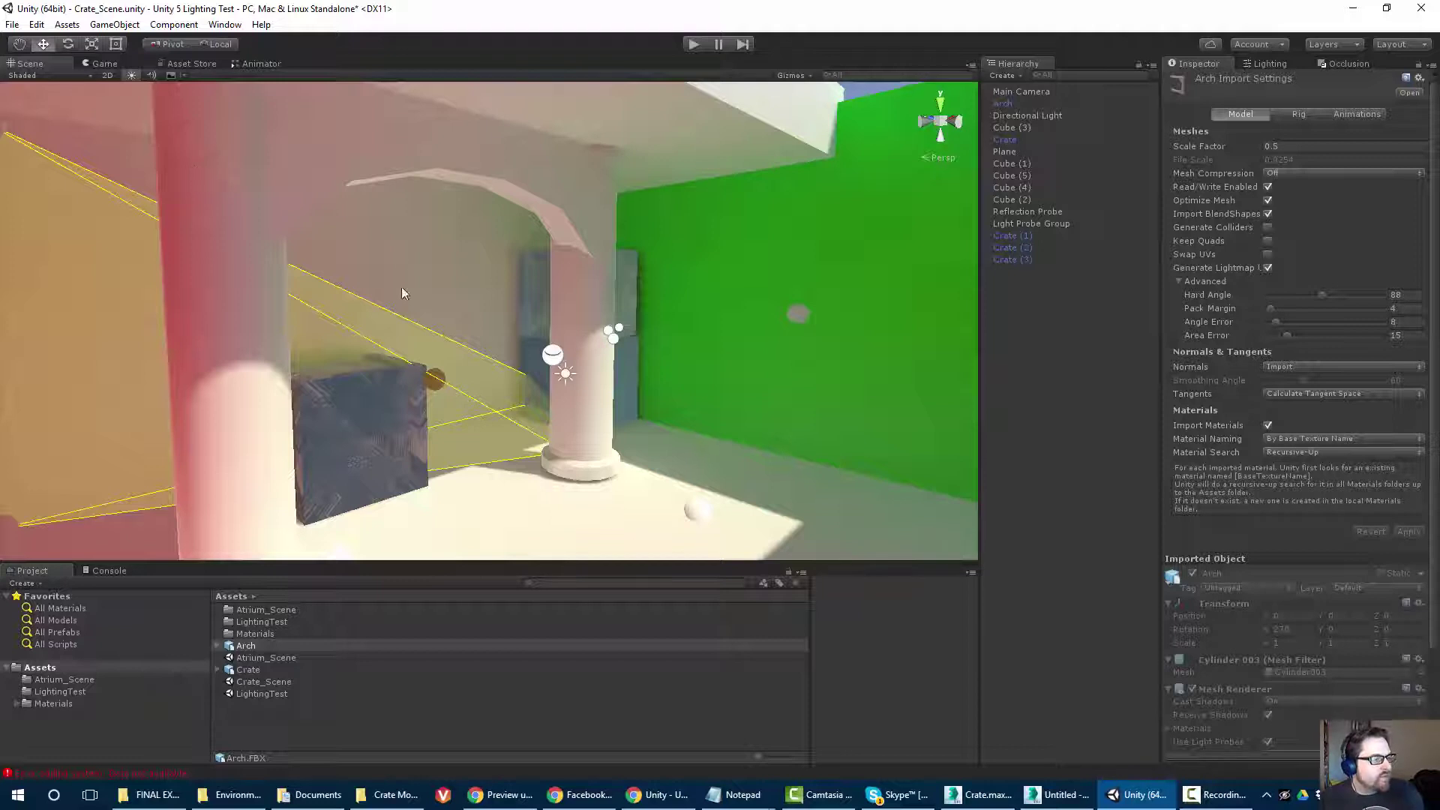
{"action": "mouse_move", "coordinate": [402, 293]}
{"action": "right_mouse_down"}
{"action": "mouse_move", "coordinate": [505, 312]}
{"action": "mouse_move", "coordinate": [438, 277]}
{"action": "mouse_move", "coordinate": [450, 292]}
{"action": "mouse_move", "coordinate": [411, 300]}
{"action": "right_mouse_up"}
Set the scene view to Baked and examine the lightmap pattern on the arch up close and from a distance.
{"action": "left_click", "coordinate": [30, 76]}
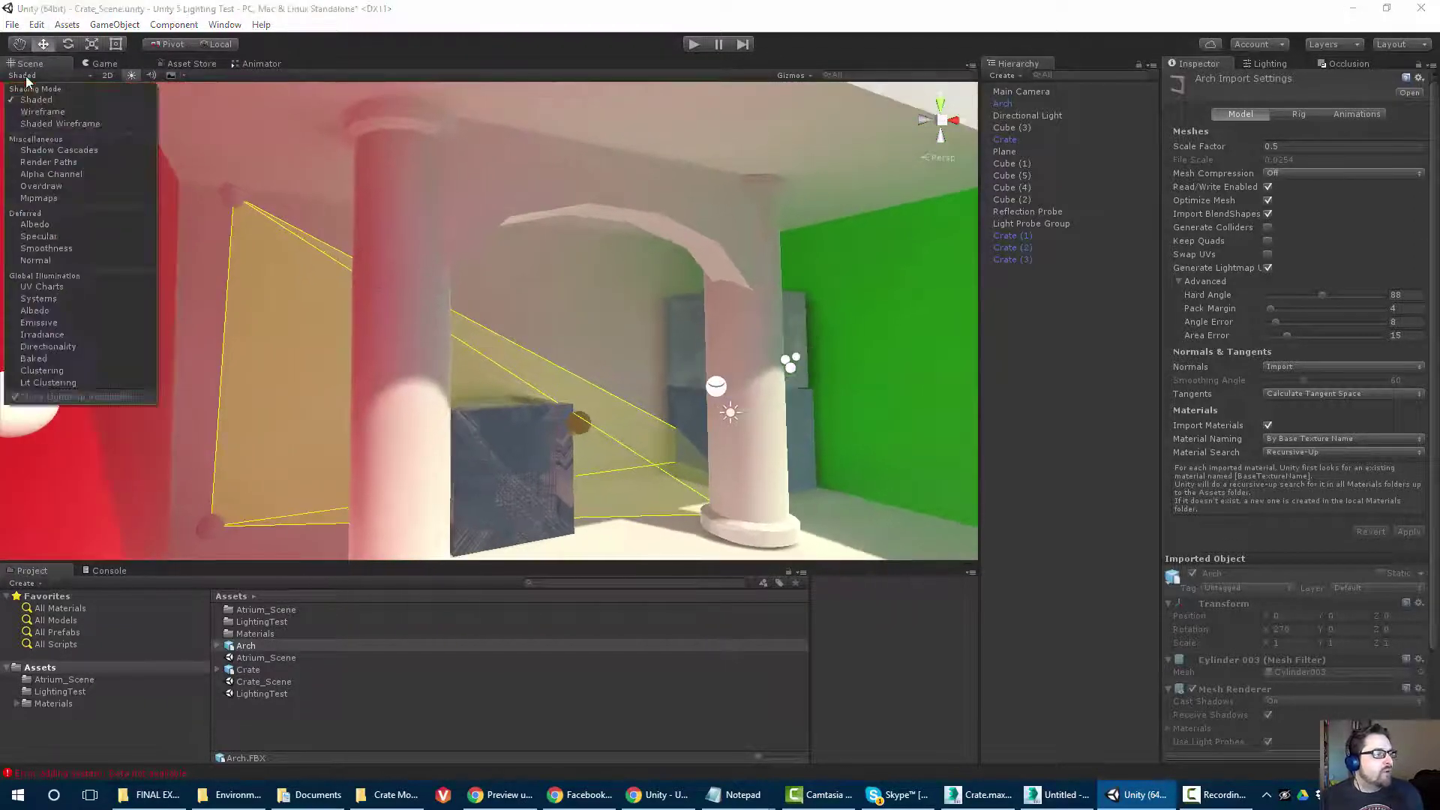
{"action": "left_click", "coordinate": [33, 359]}
{"action": "mouse_move", "coordinate": [528, 257]}
{"action": "right_mouse_down"}
{"action": "mouse_move", "coordinate": [398, 199]}
{"action": "mouse_move", "coordinate": [437, 165]}
{"action": "mouse_move", "coordinate": [447, 232]}
{"action": "mouse_move", "coordinate": [331, 232]}
{"action": "mouse_move", "coordinate": [344, 232]}
{"action": "right_mouse_up"}
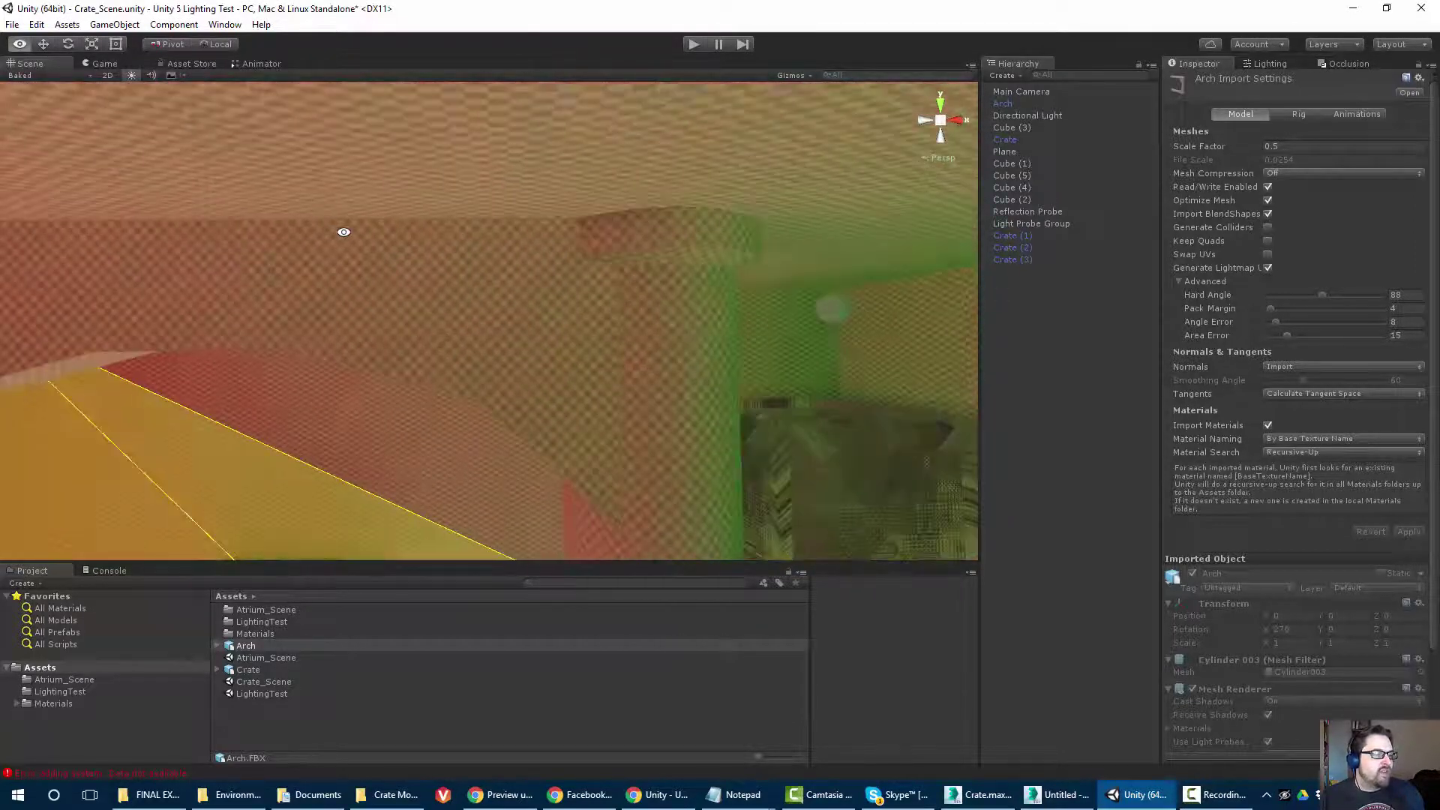
{"action": "scroll", "coordinate": [370, 177], "scroll_direction": "down", "scroll_amount": 8}
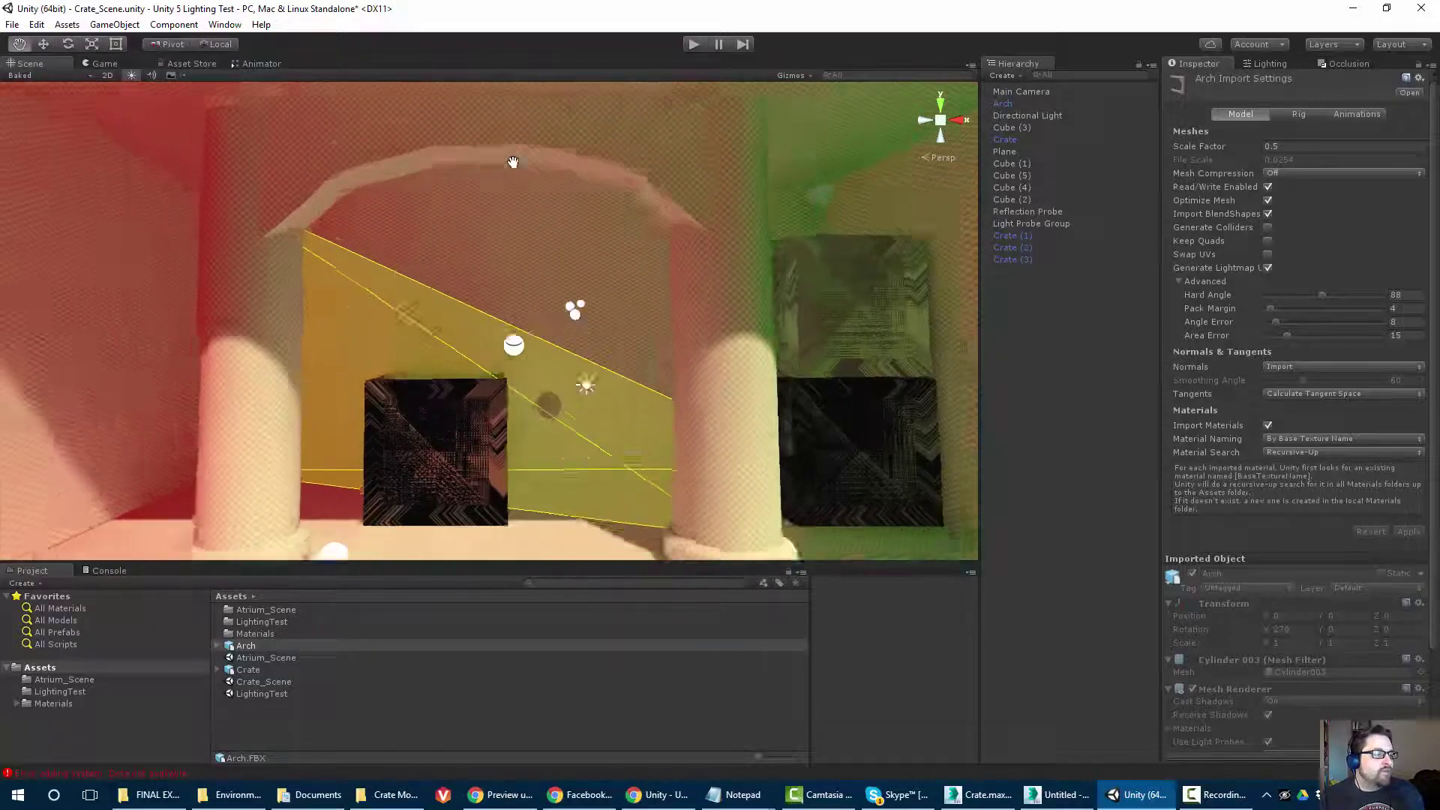
{"action": "middle_click_drag", "start_coordinate": [513, 162], "coordinate": [521, 156]}
{"action": "scroll", "coordinate": [520, 156], "scroll_direction": "up", "scroll_amount": 2}
{"action": "middle_click_drag", "start_coordinate": [399, 257], "coordinate": [408, 273]}
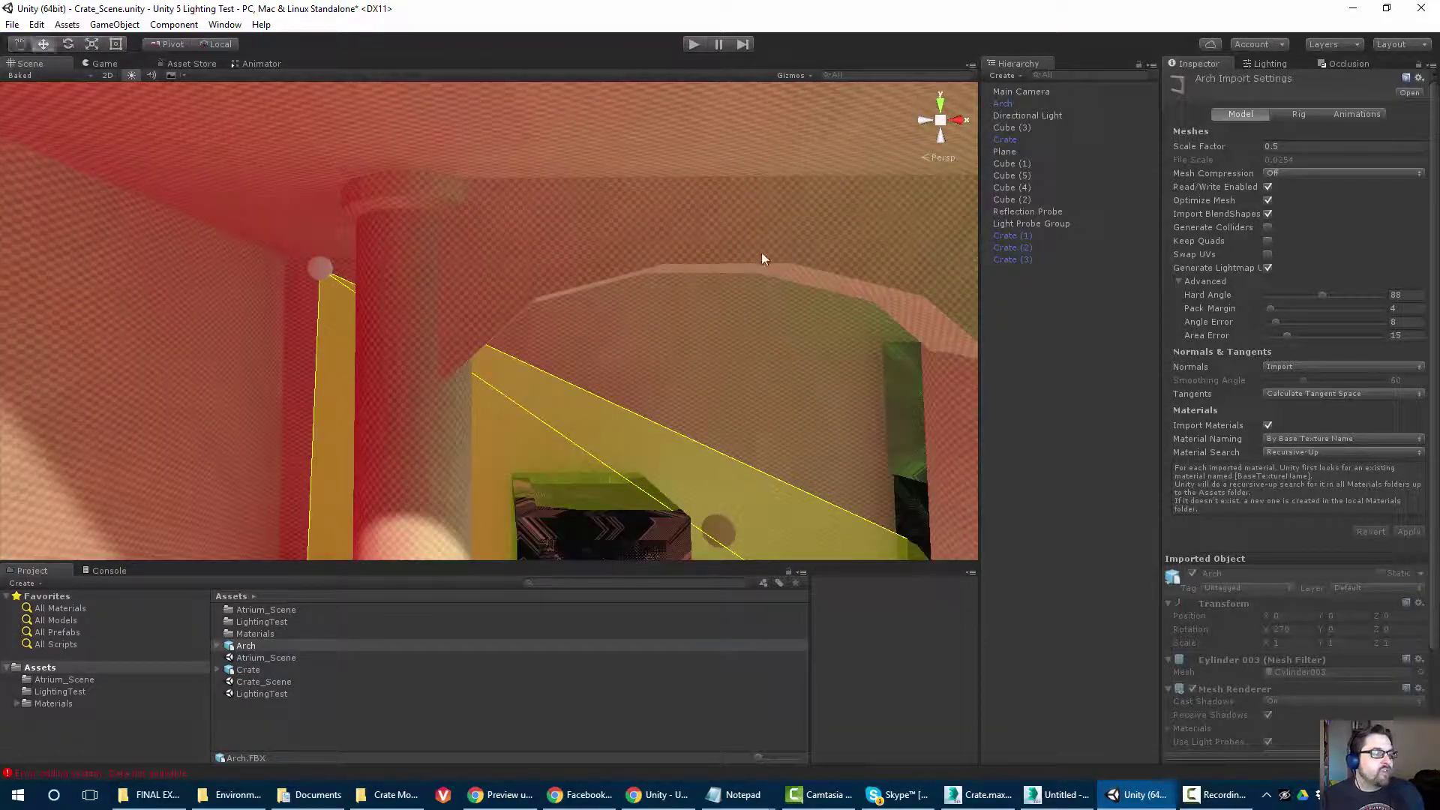
{"action": "right_click_drag", "start_coordinate": [762, 257], "coordinate": [550, 245]}
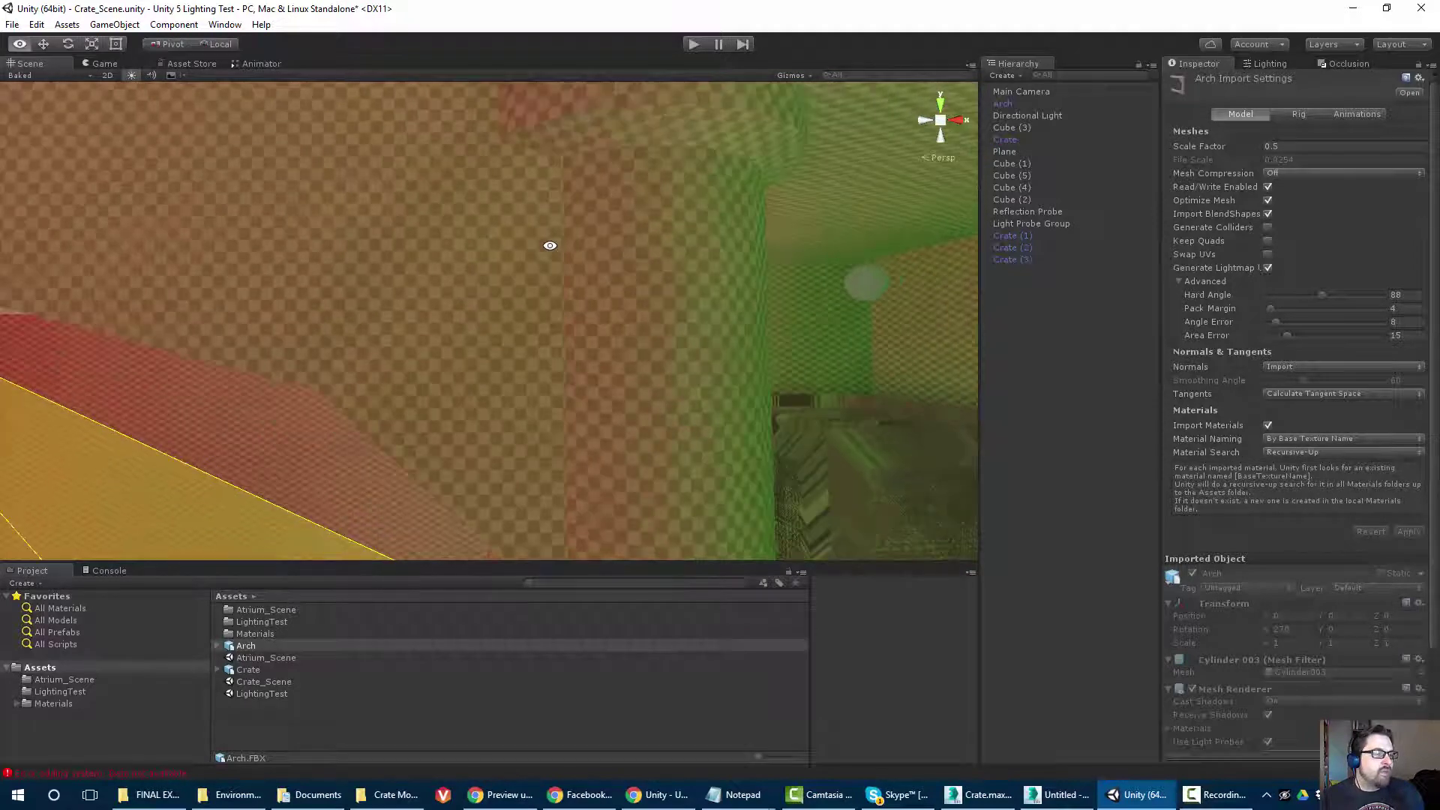
{"action": "scroll", "coordinate": [550, 245], "scroll_direction": "down", "scroll_amount": 10}
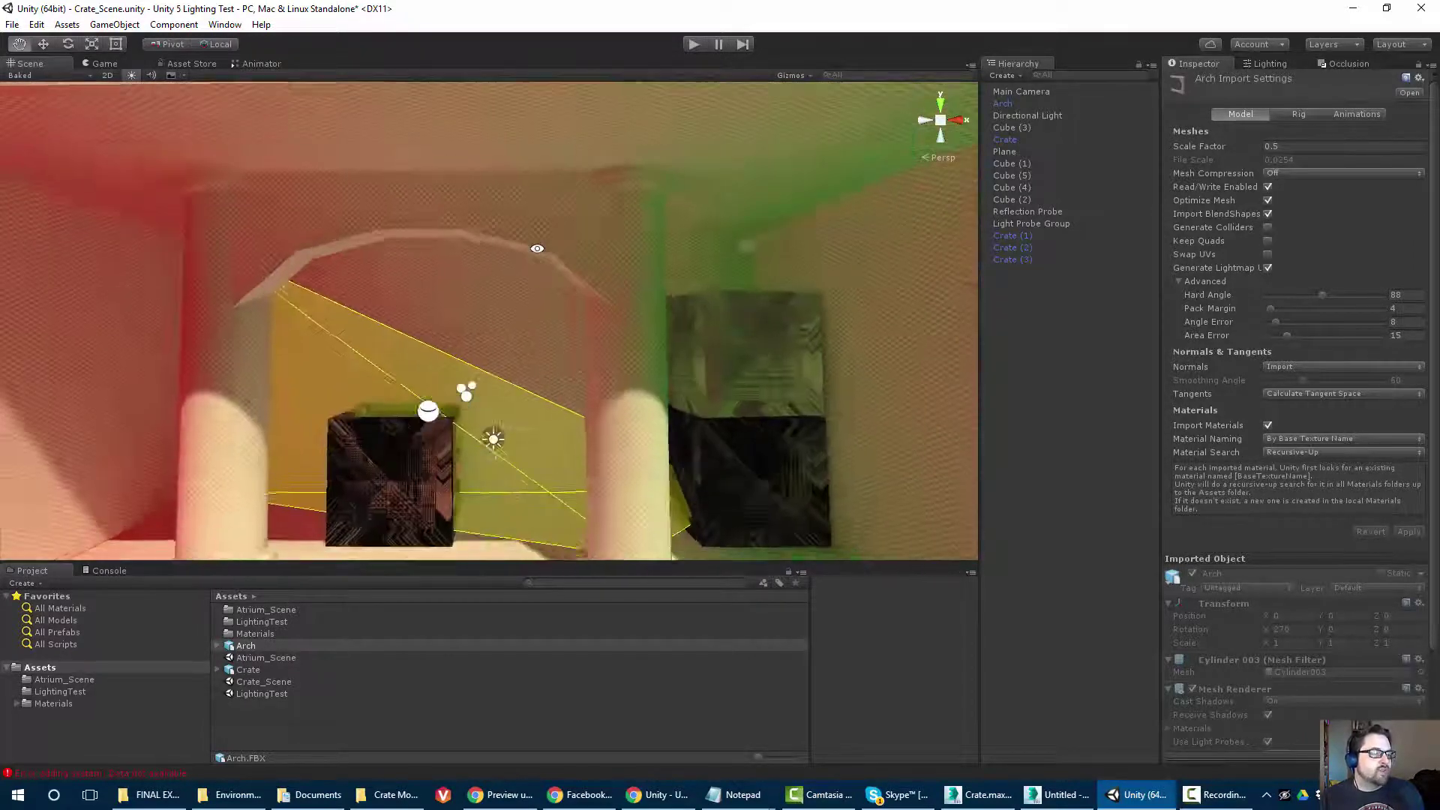
{"action": "scroll", "coordinate": [545, 245], "scroll_direction": "up", "scroll_amount": 3}
{"action": "left_click_drag", "start_coordinate": [542, 259], "coordinate": [510, 304], "text": "alt"}
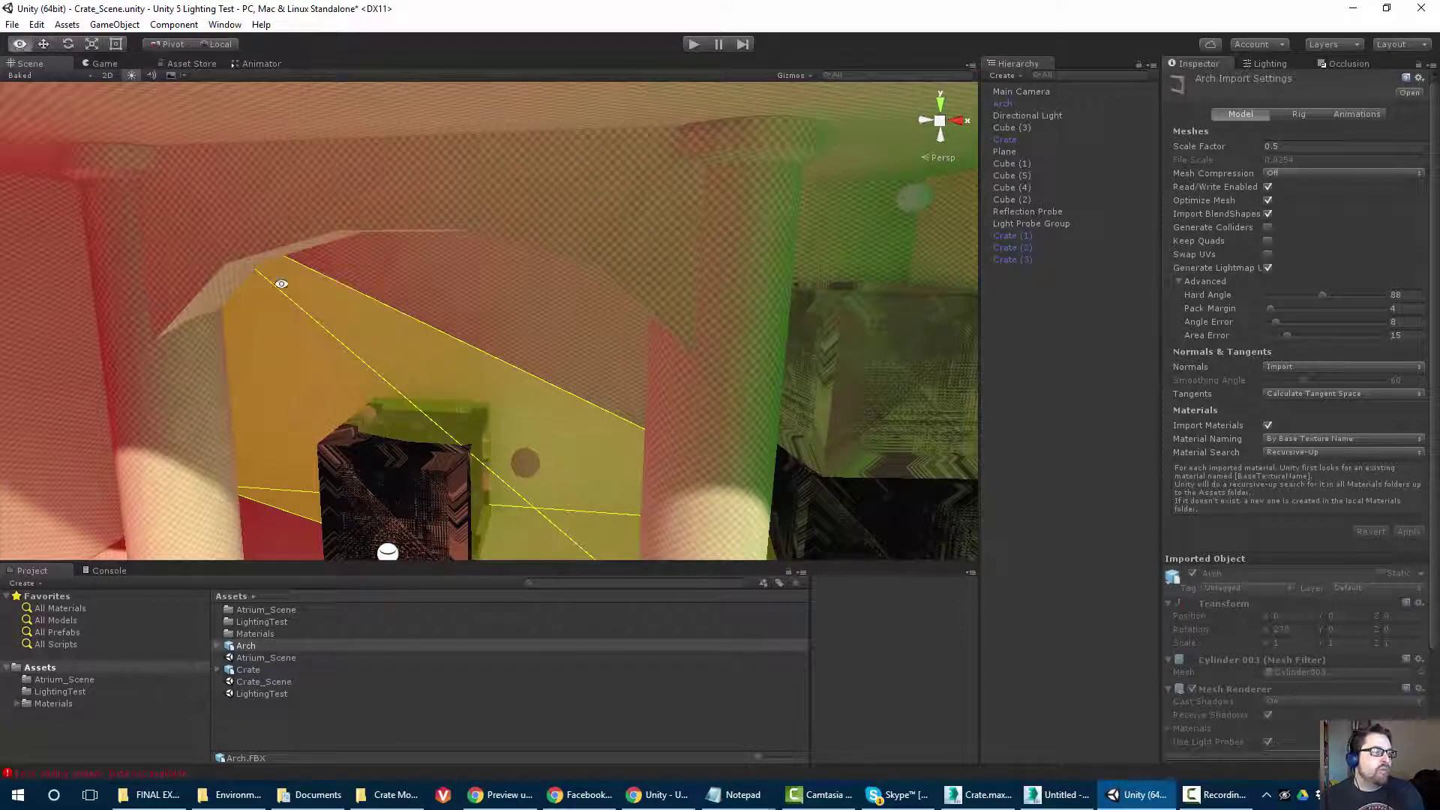
Select the arch and the crate beneath it in turn to compare their baked lightmaps.
{"action": "left_click", "coordinate": [249, 260]}
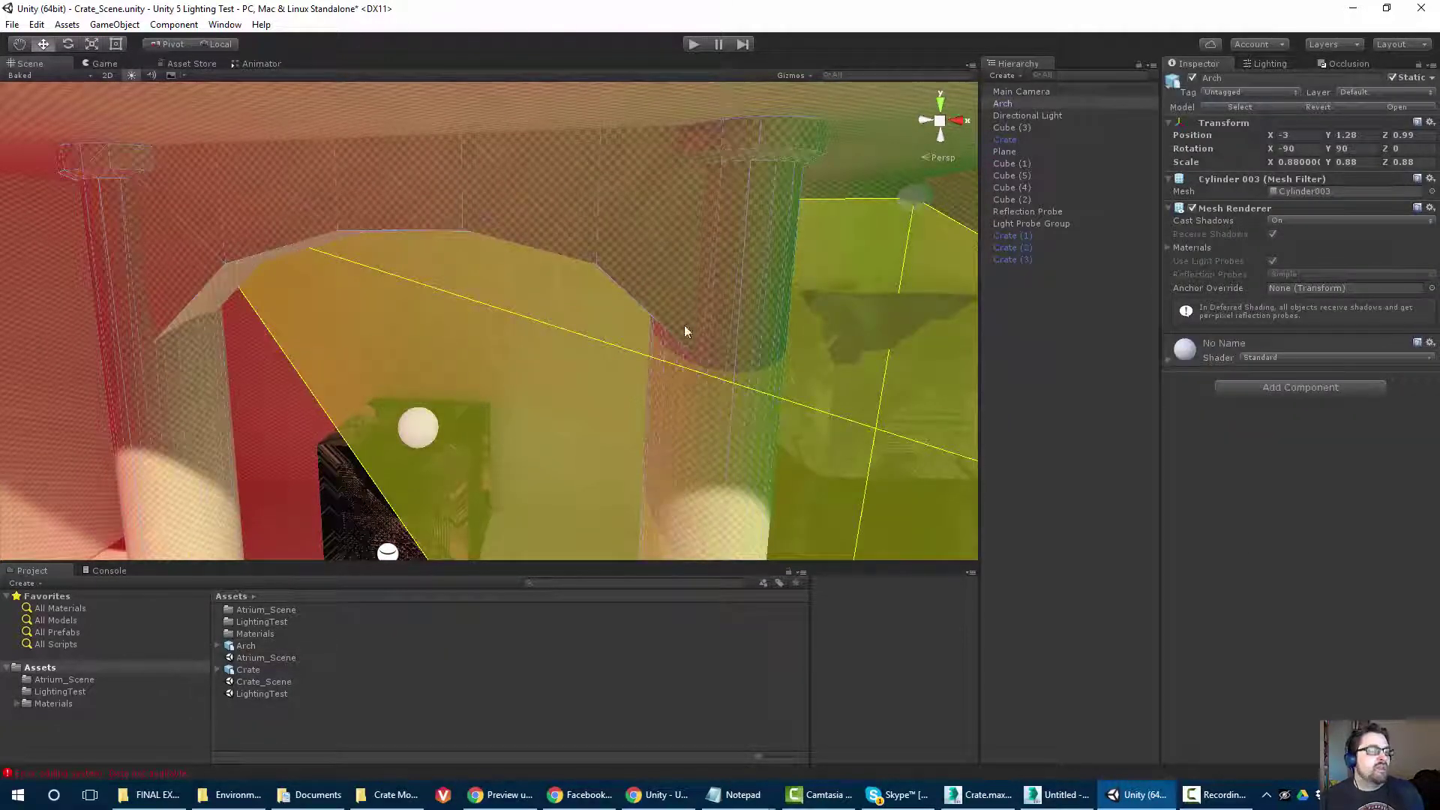
{"action": "mouse_move", "coordinate": [477, 312]}
{"action": "left_mouse_down", "text": "alt"}
{"action": "mouse_move", "coordinate": [508, 254]}
{"action": "mouse_move", "coordinate": [427, 219]}
{"action": "mouse_move", "coordinate": [432, 241]}
{"action": "mouse_move", "coordinate": [518, 299]}
{"action": "mouse_move", "coordinate": [487, 319]}
{"action": "left_mouse_up", "text": "alt"}
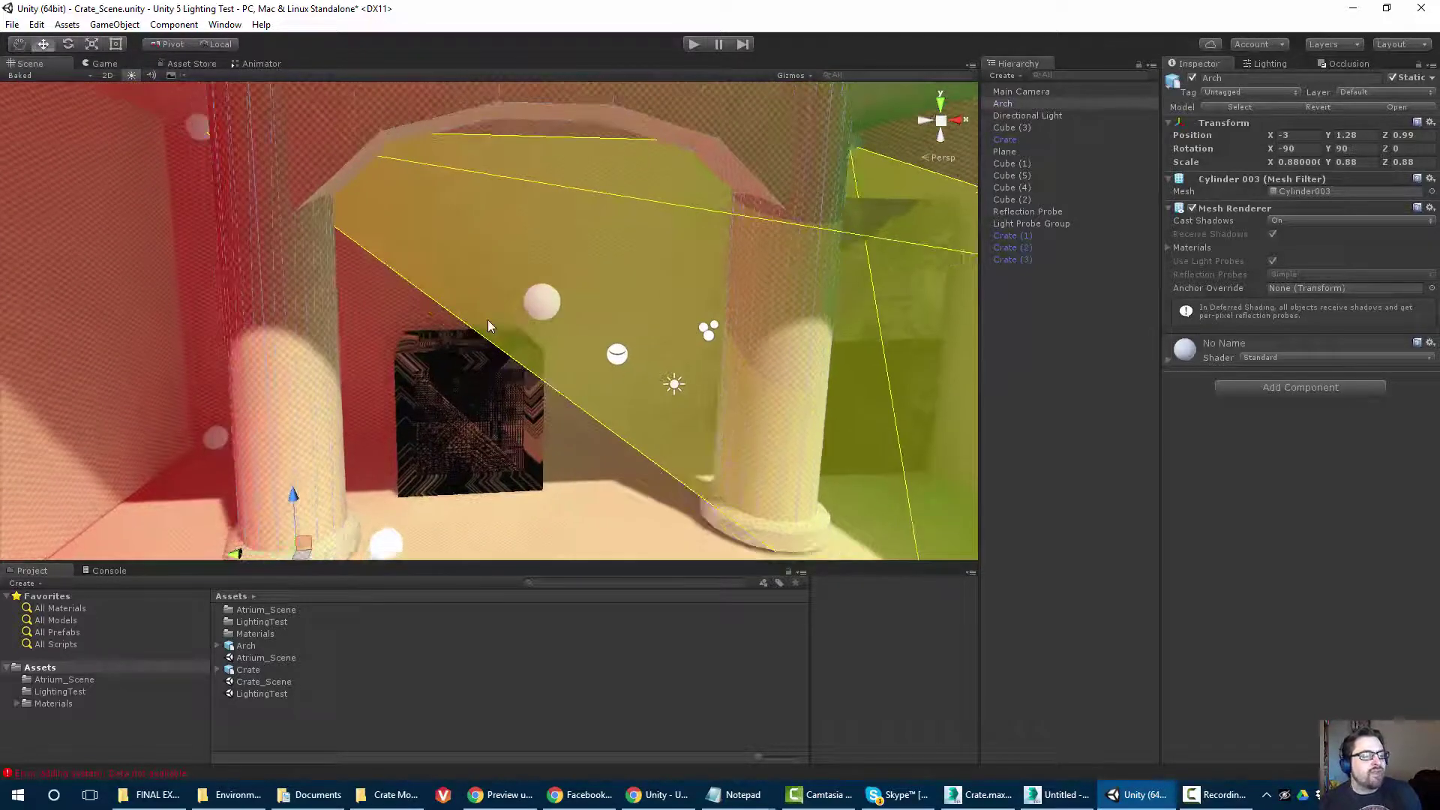
{"action": "left_click", "coordinate": [439, 397]}
{"action": "scroll", "coordinate": [405, 442], "scroll_direction": "up", "scroll_amount": 3, "text": "alt"}
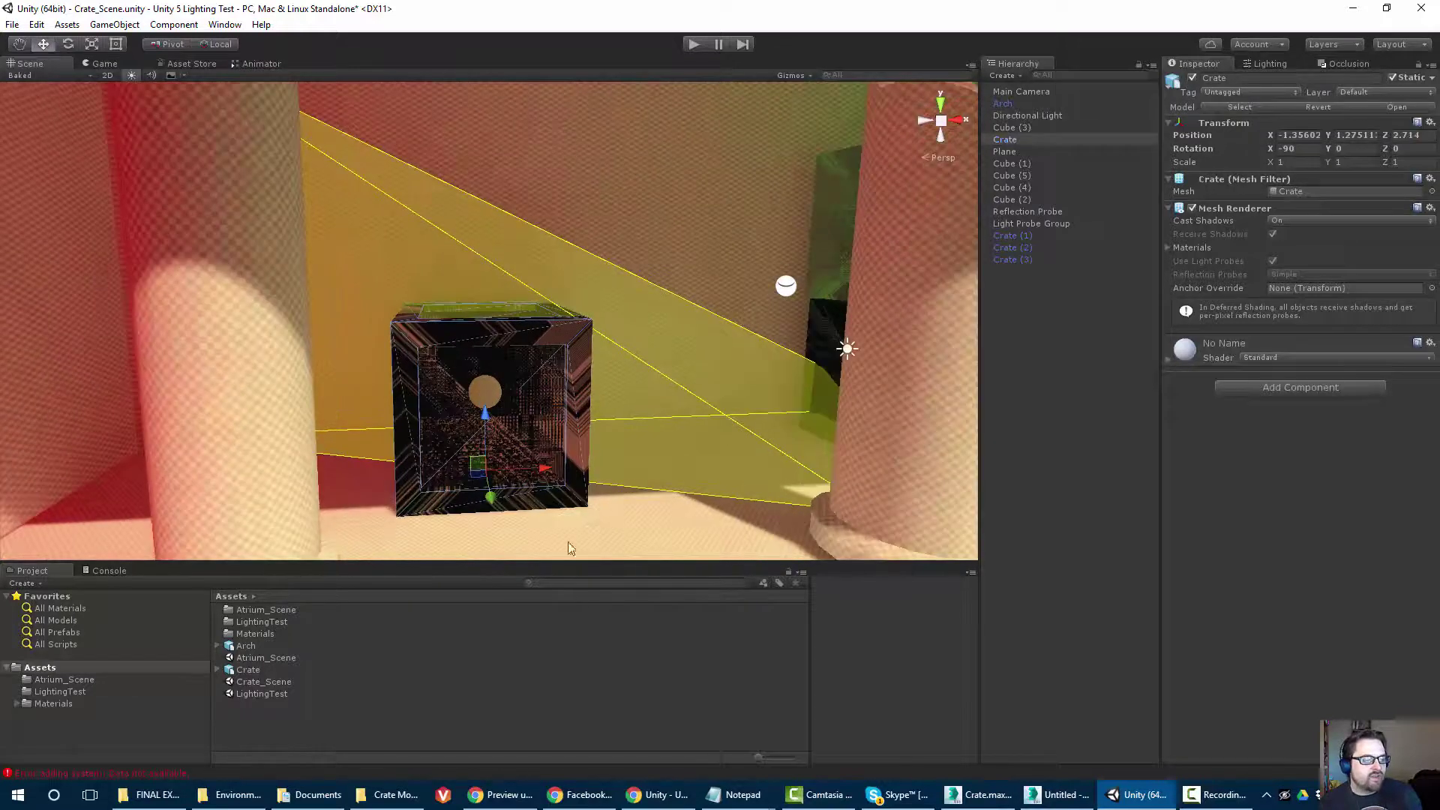
Switch to Crate.max in 3ds Max and restore the UV editor to a smaller window beside the crate.
{"action": "left_click", "coordinate": [978, 795]}
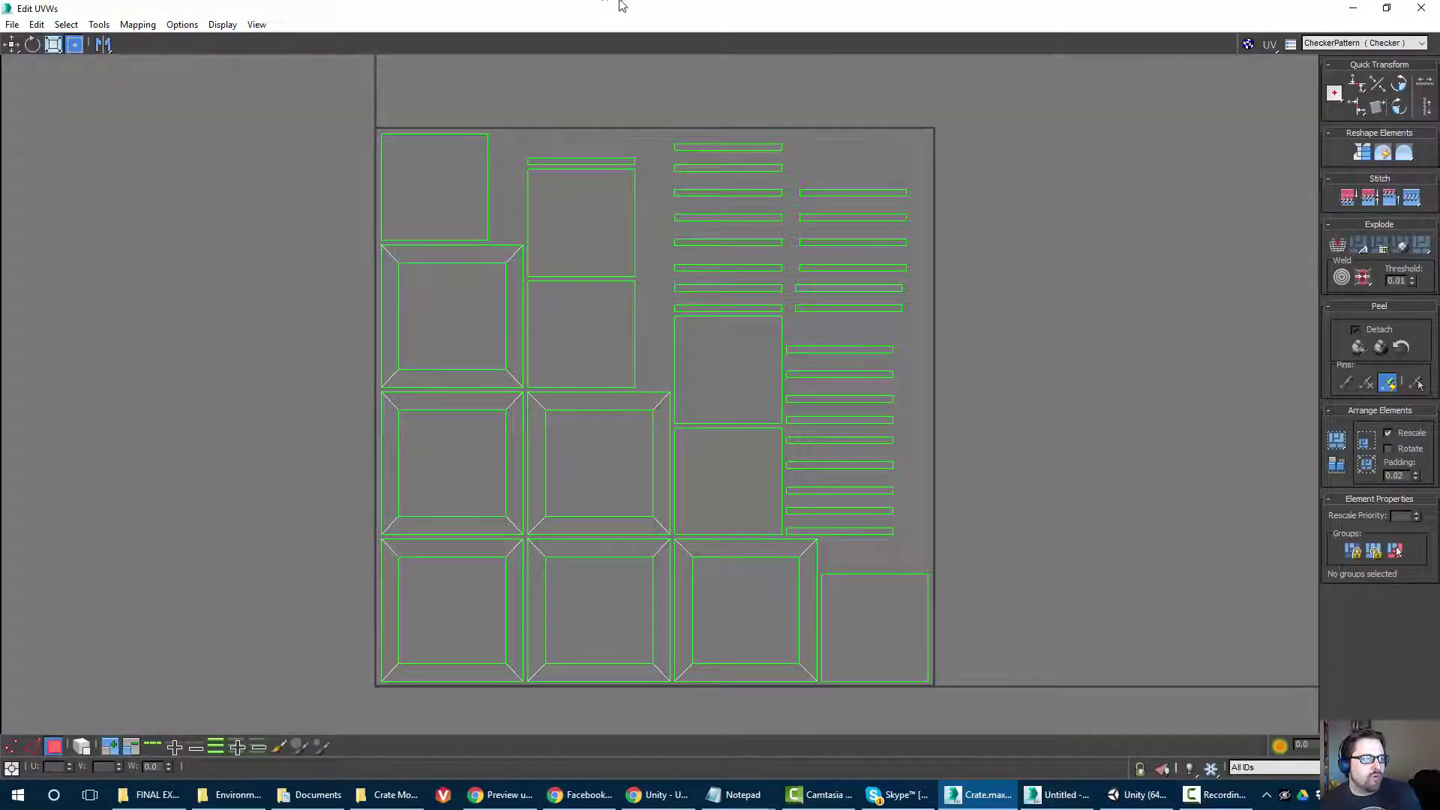
{"action": "left_click_drag", "start_coordinate": [591, 7], "coordinate": [296, 106]}
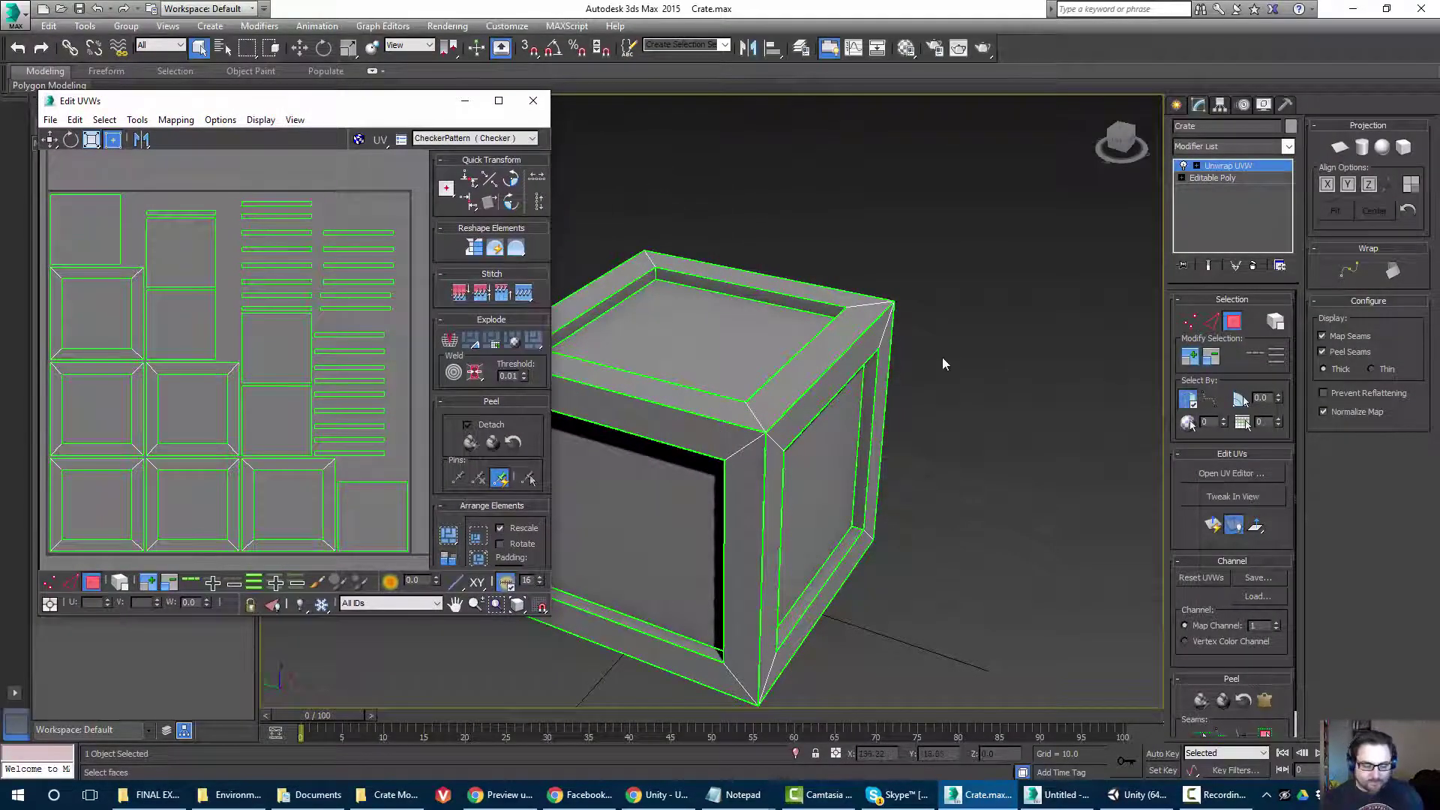
Close the UV editor and switch the crate's Unwrap UVW to map channel 2, abandoning the current channel's changes.
{"action": "middle_click_drag", "start_coordinate": [942, 358], "coordinate": [1071, 411], "text": "alt"}
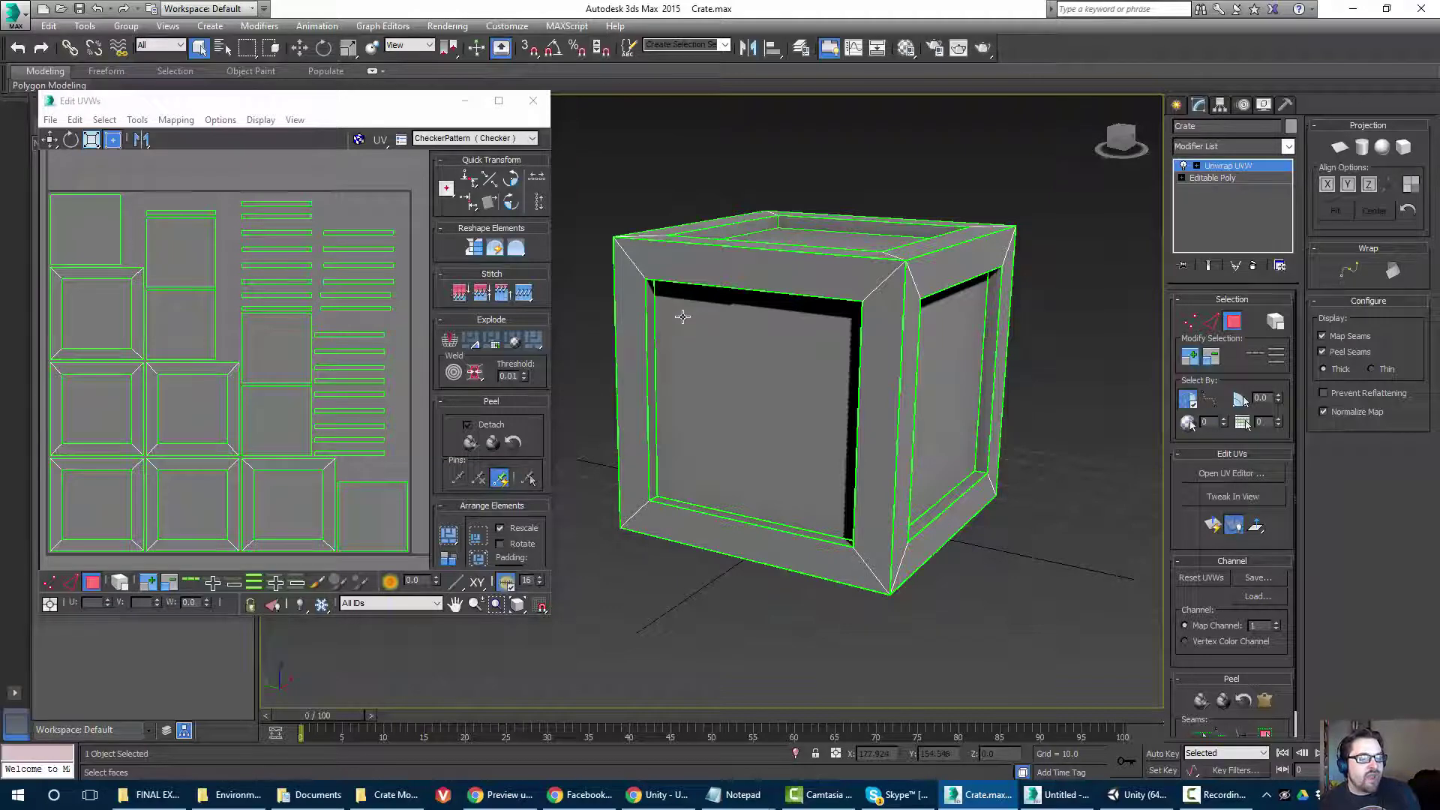
{"action": "left_click", "coordinate": [533, 101]}
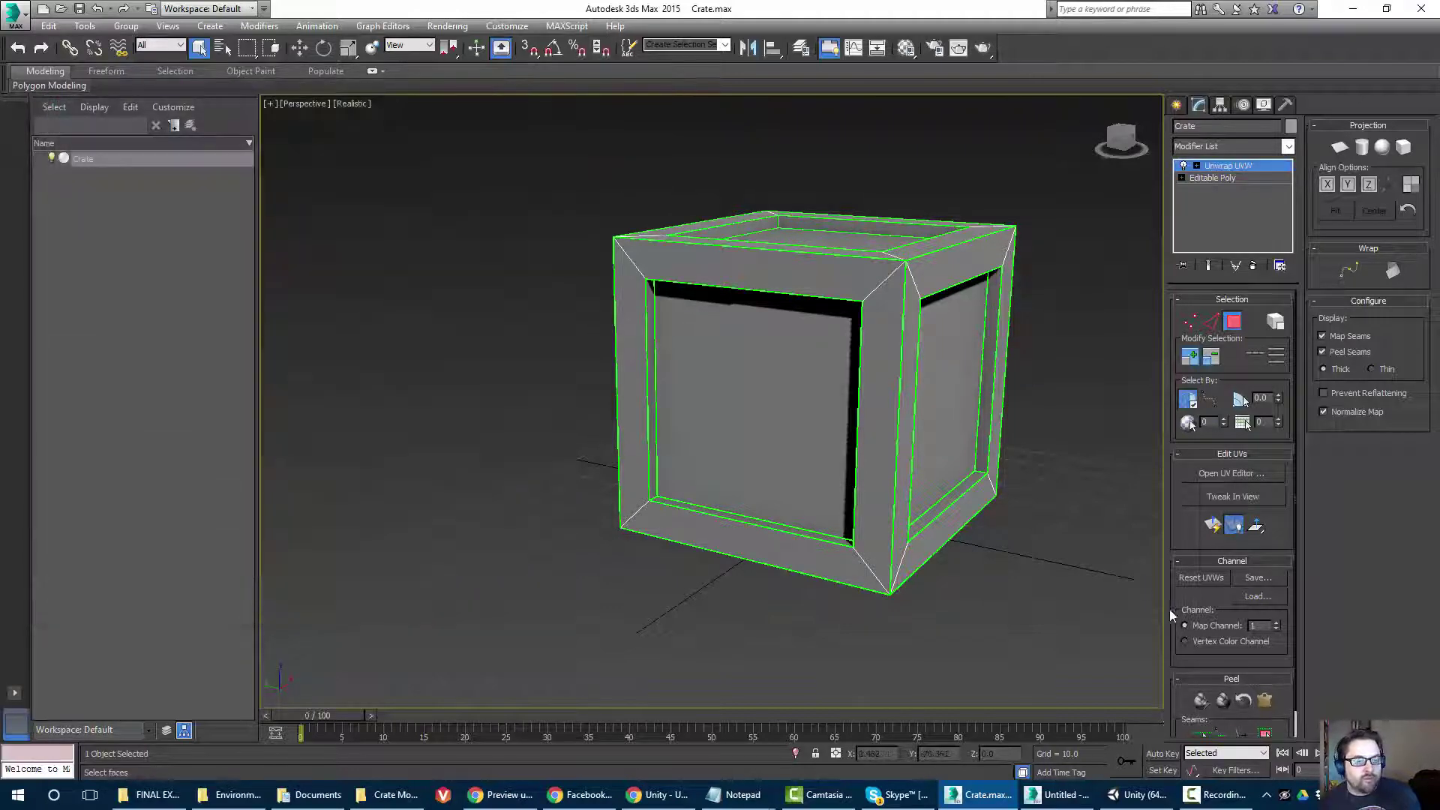
{"action": "scroll", "coordinate": [1214, 617], "scroll_direction": "down", "scroll_amount": 1}
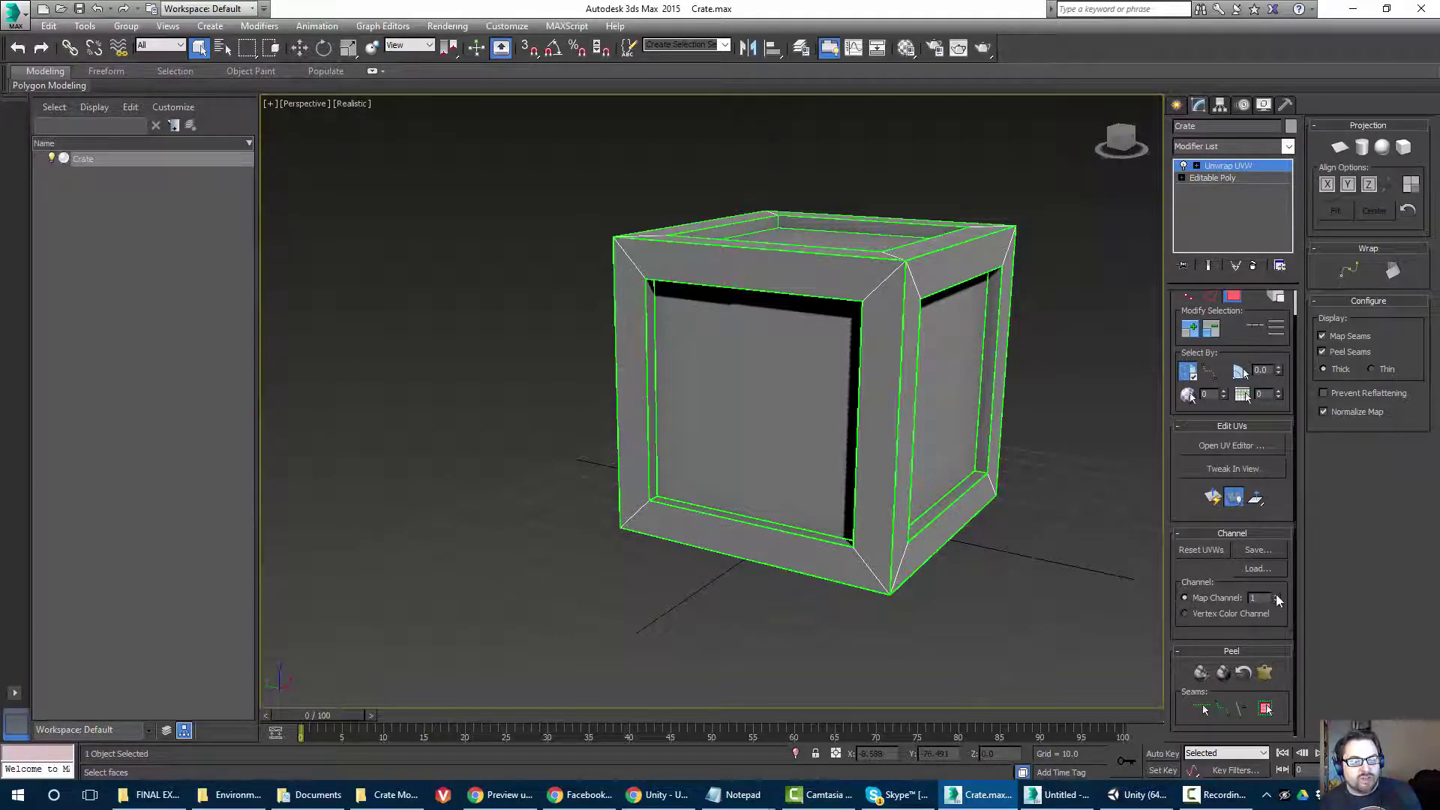
{"action": "left_click", "coordinate": [1276, 594]}
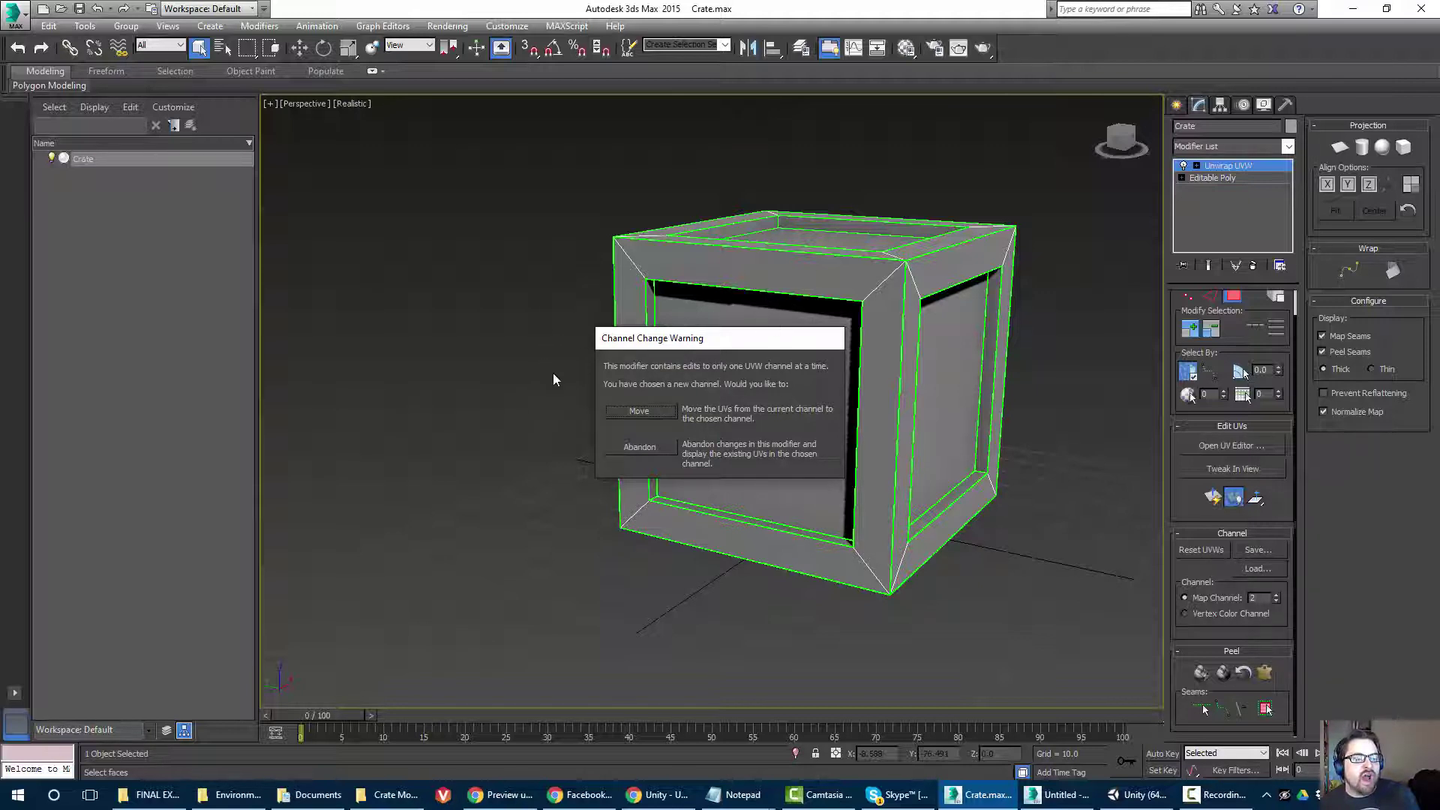
{"action": "left_click", "coordinate": [635, 447]}
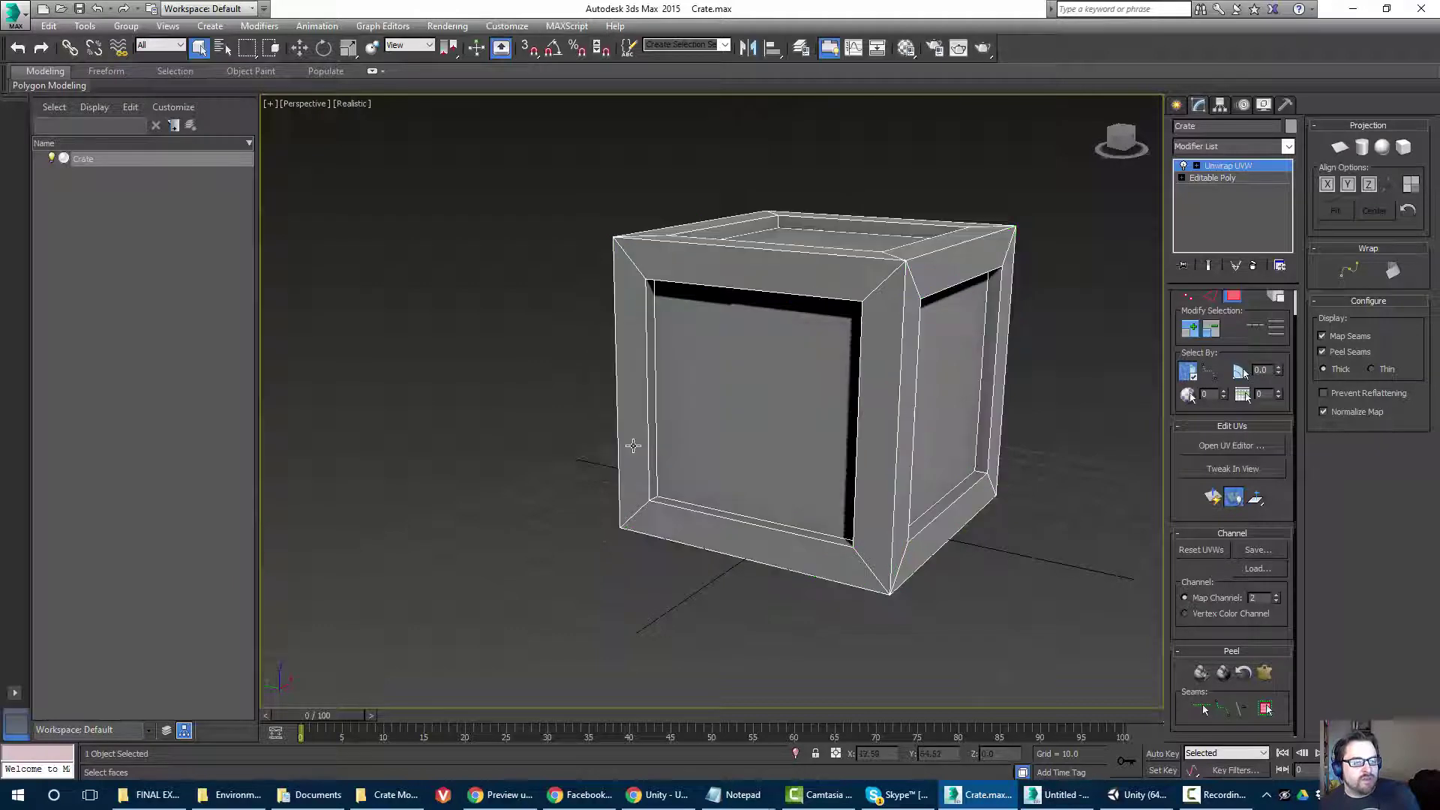
Mark the four outer edges around the crate's top as peel seams.
{"action": "middle_click_drag", "start_coordinate": [863, 433], "coordinate": [736, 453]}
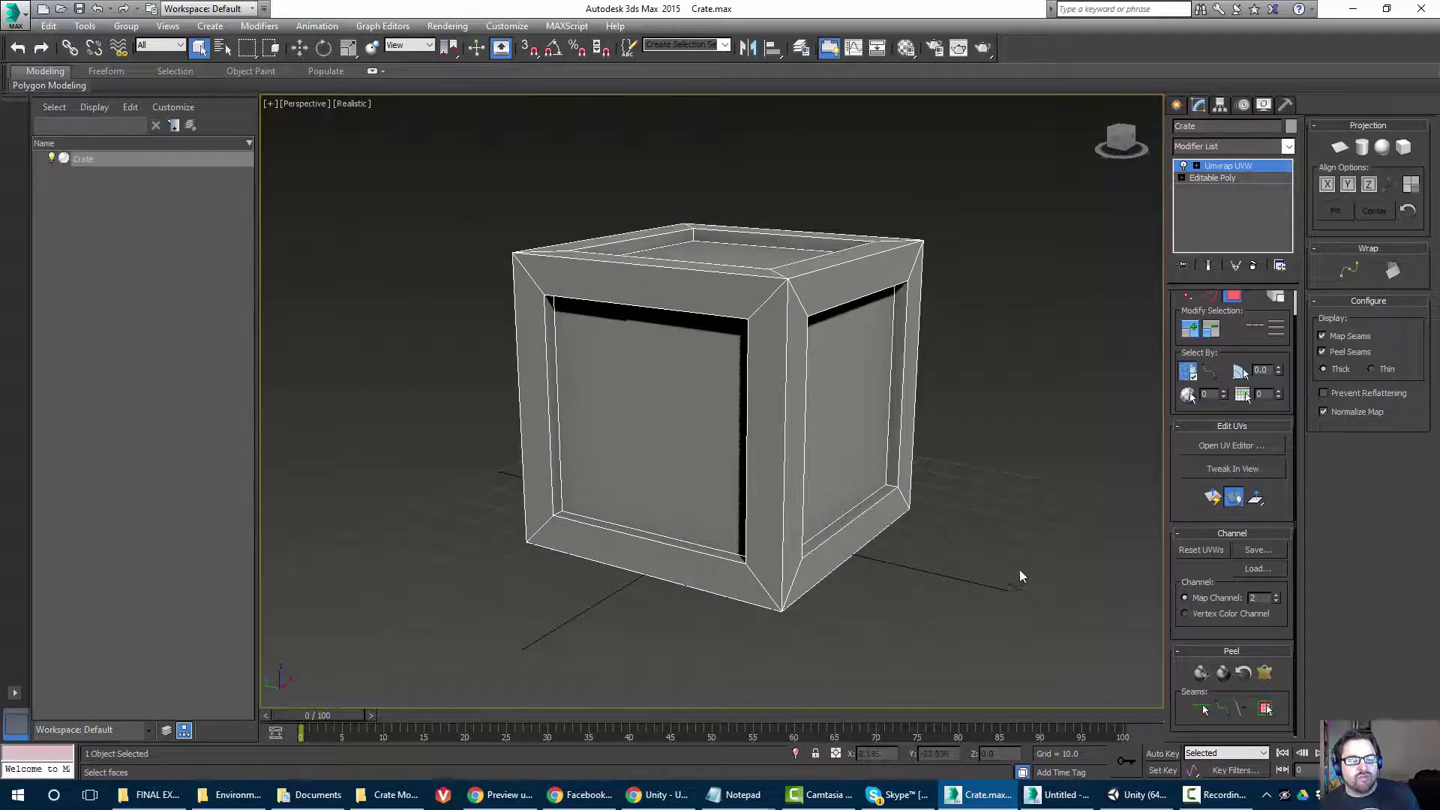
{"action": "mouse_move", "coordinate": [1019, 571]}
{"action": "middle_mouse_down"}
{"action": "mouse_move", "coordinate": [891, 492]}
{"action": "mouse_move", "coordinate": [1008, 557]}
{"action": "middle_mouse_up"}
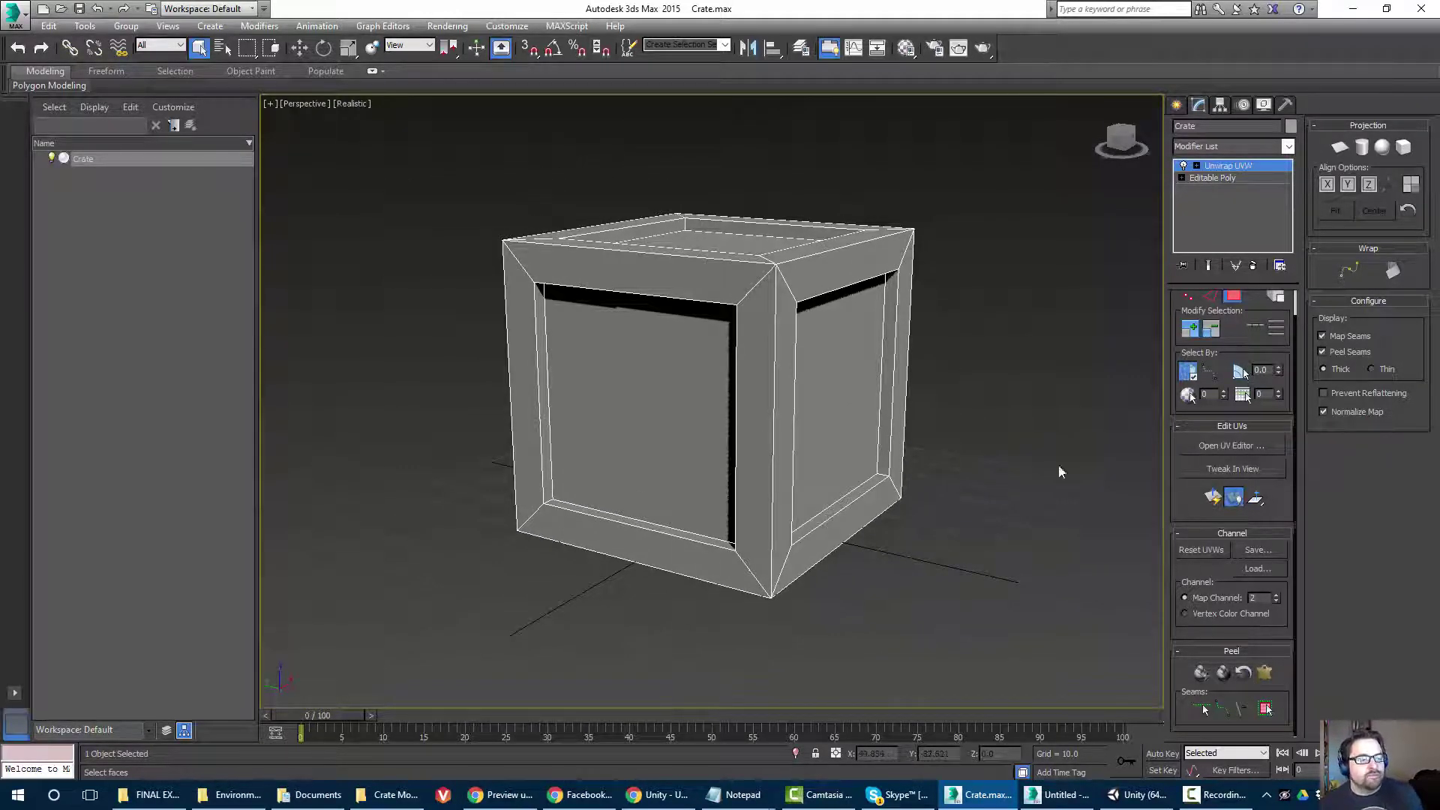
{"action": "middle_click_drag", "start_coordinate": [636, 425], "coordinate": [645, 469]}
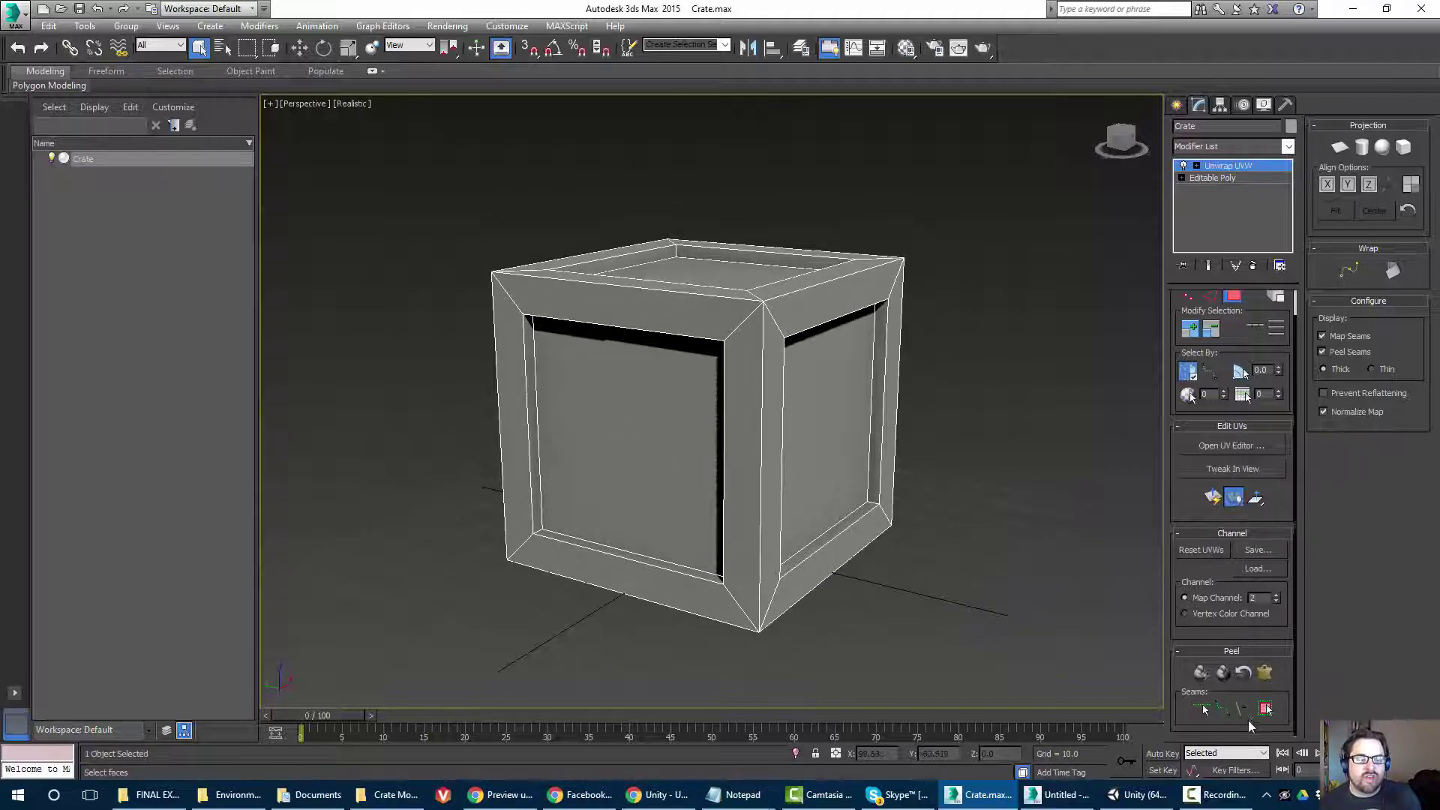
{"action": "left_click", "coordinate": [1202, 708]}
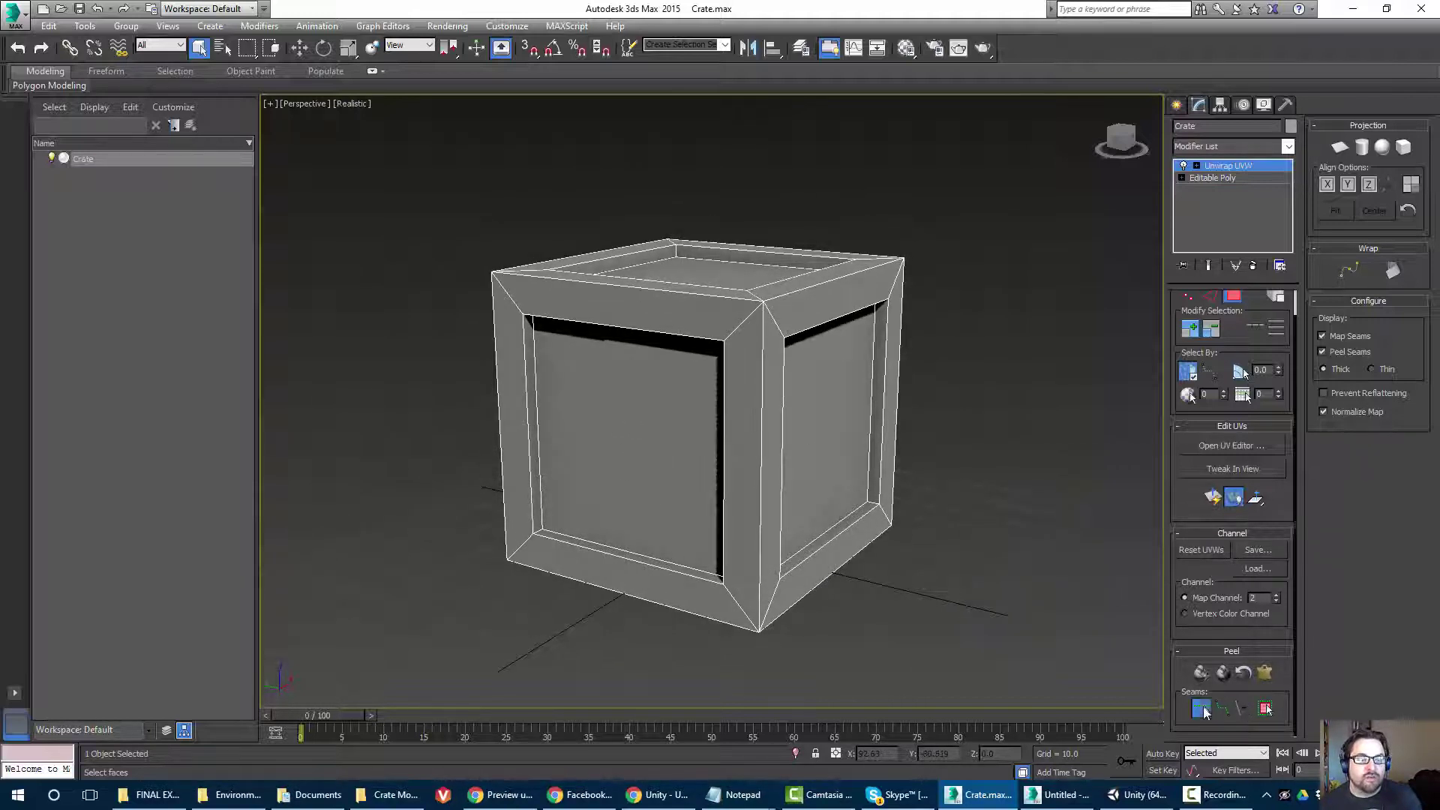
{"action": "left_click", "coordinate": [689, 293]}
{"action": "left_click", "coordinate": [806, 288]}
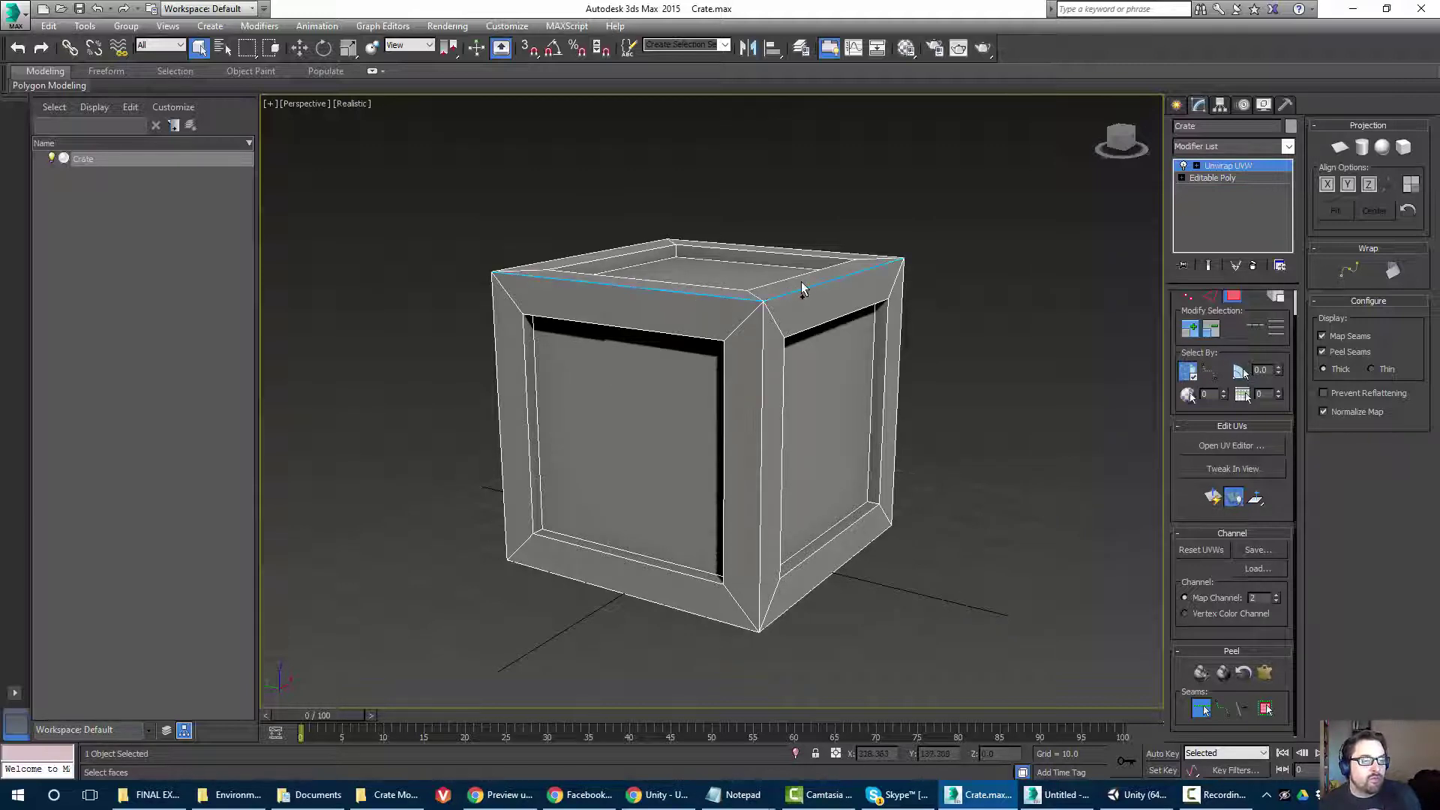
{"action": "middle_click_drag", "start_coordinate": [806, 289], "coordinate": [714, 334]}
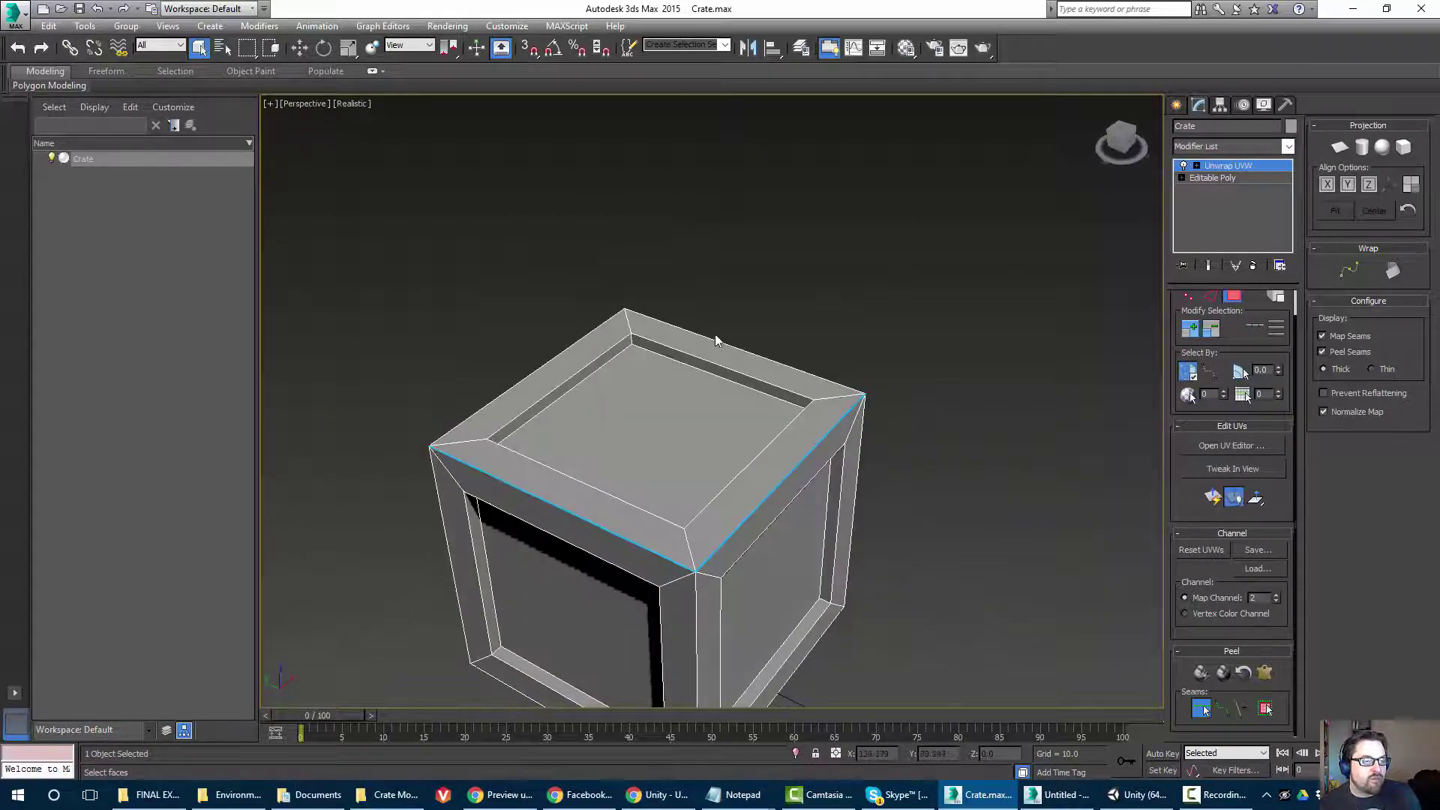
{"action": "left_click", "coordinate": [711, 339]}
{"action": "left_click", "coordinate": [590, 335]}
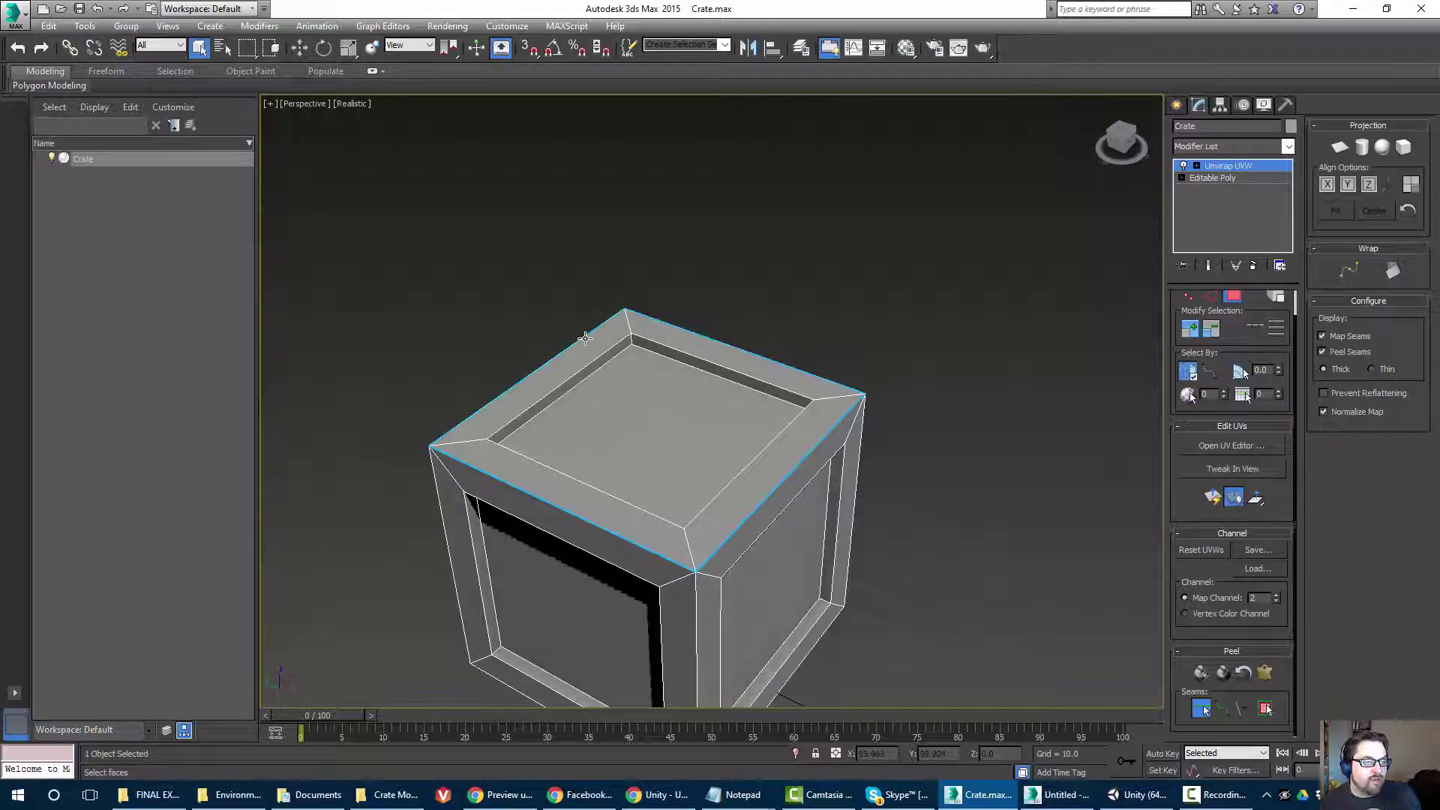
Mark the outer edges around the crate's underside as peel seams.
{"action": "middle_click_drag", "start_coordinate": [615, 390], "coordinate": [697, 391], "text": "alt"}
{"action": "left_click", "coordinate": [855, 523]}
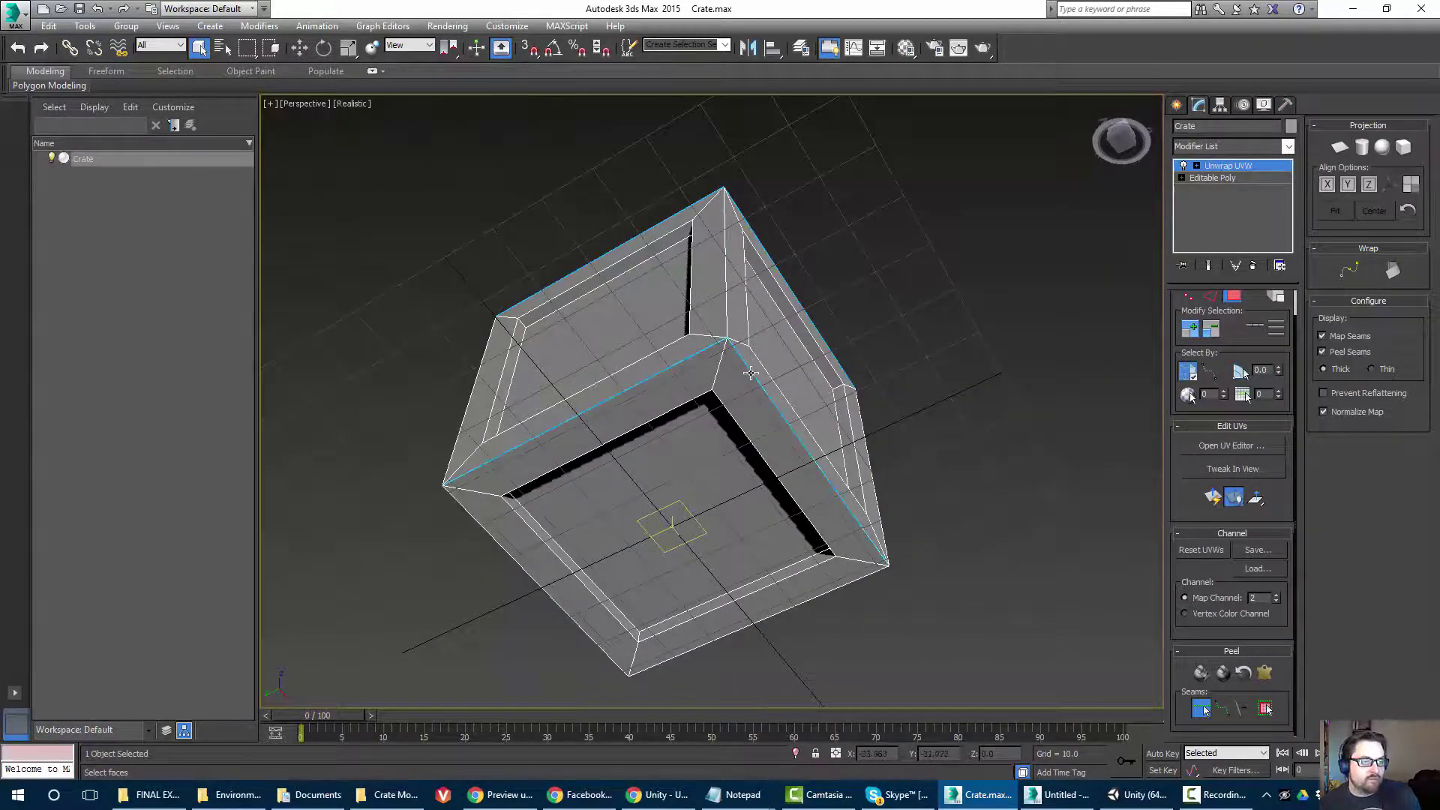
{"action": "left_click", "coordinate": [816, 594]}
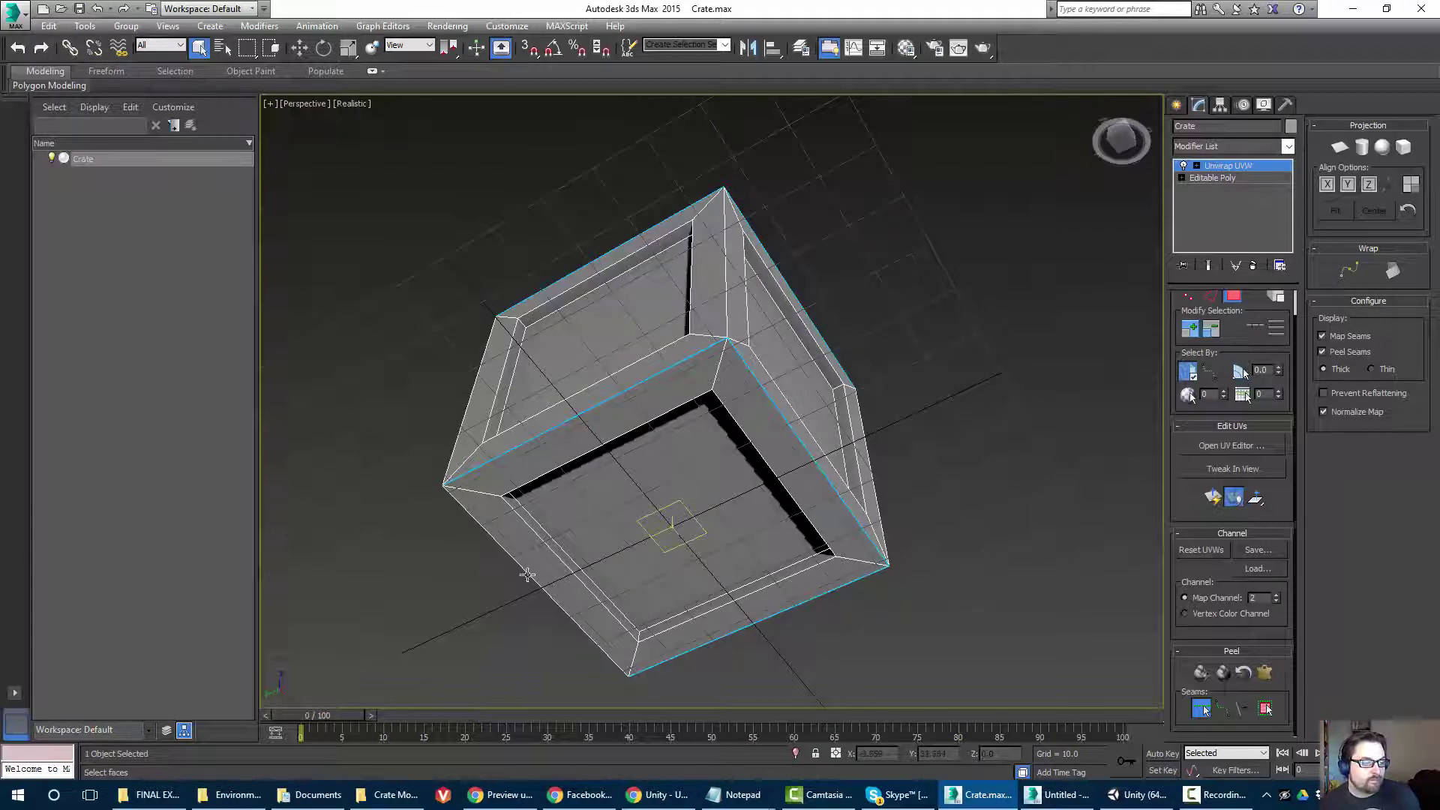
{"action": "middle_click_drag", "start_coordinate": [540, 575], "coordinate": [733, 548], "text": "alt"}
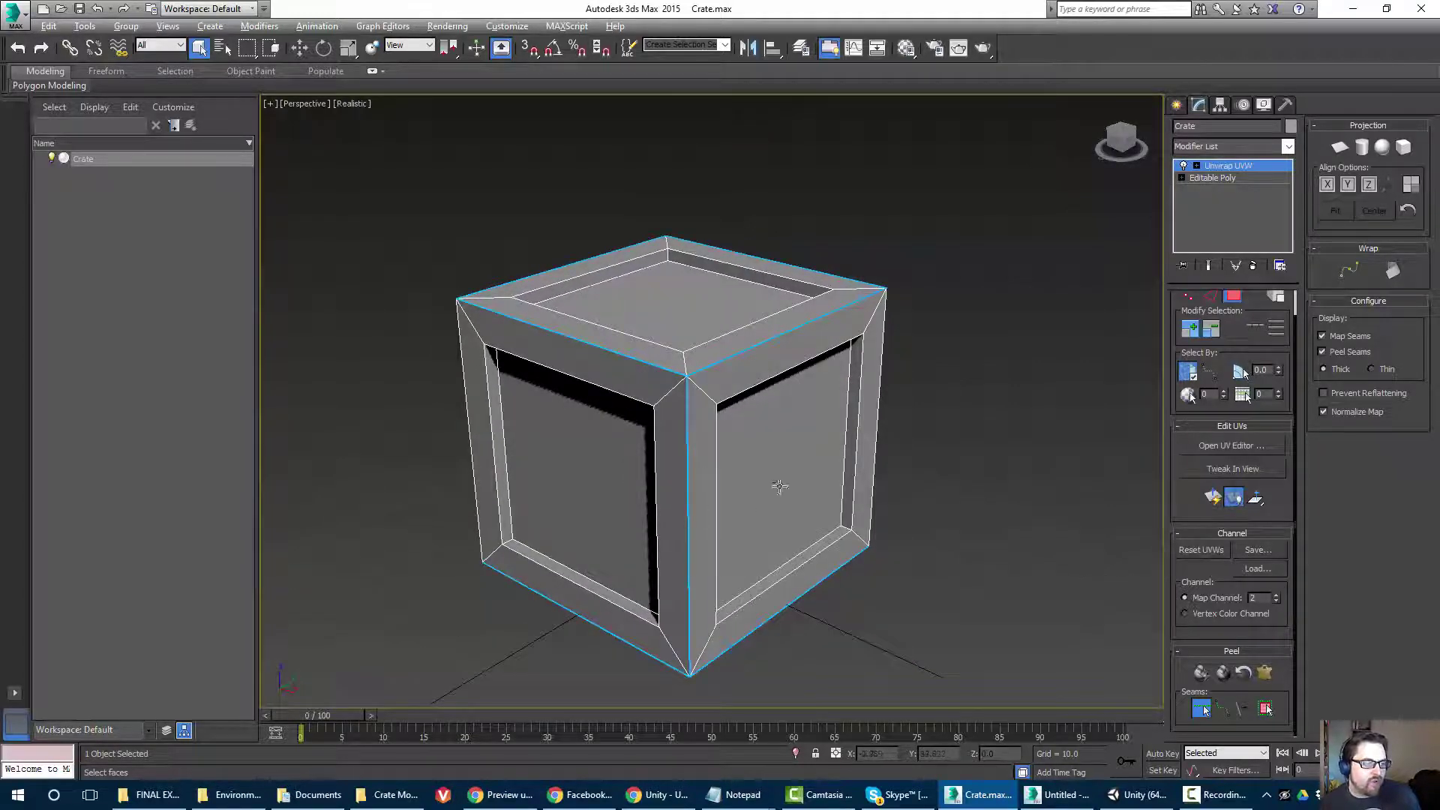
Add peel seams along the crate's vertical corner edges and check the seam layout from all sides.
{"action": "middle_click_drag", "start_coordinate": [773, 481], "coordinate": [568, 370], "text": "alt"}
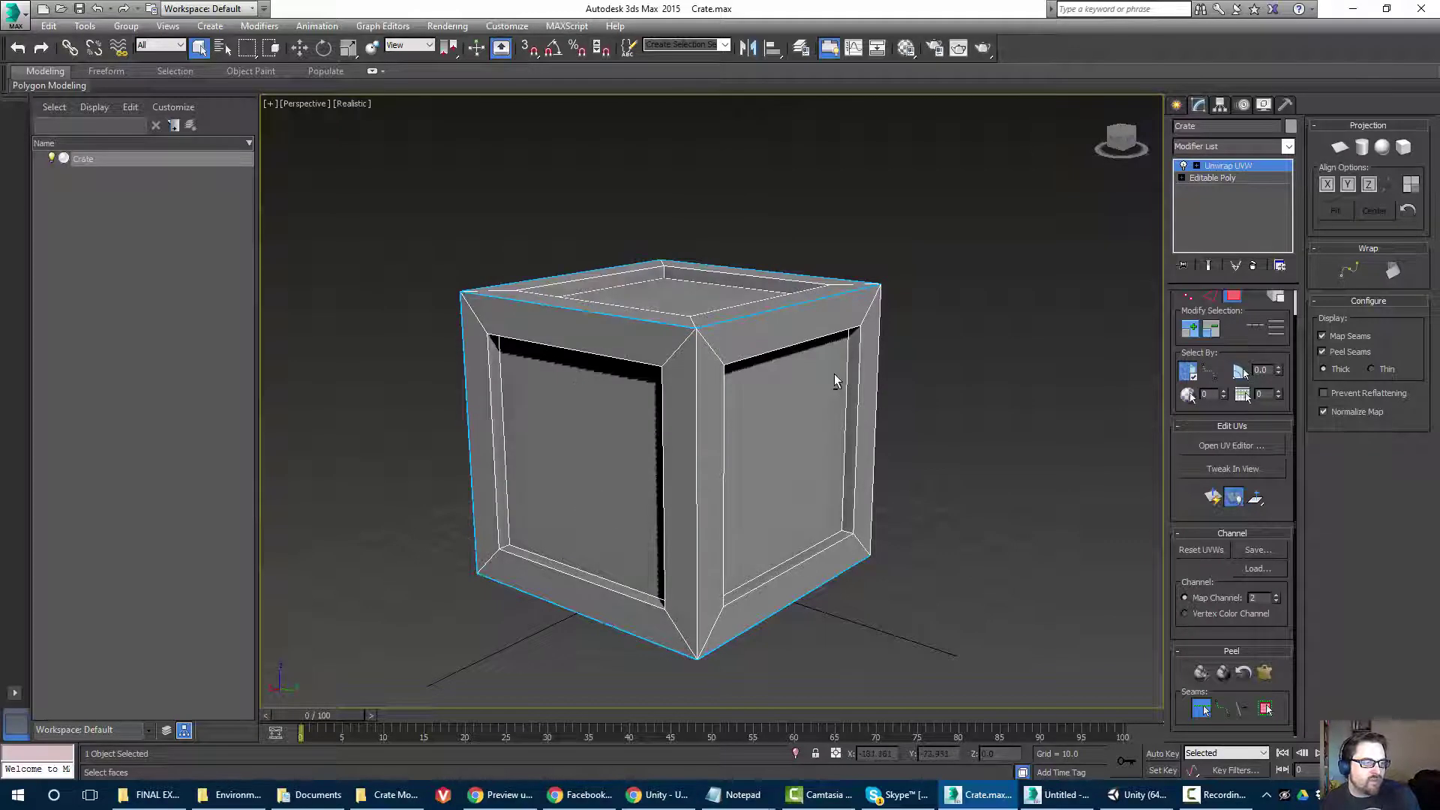
{"action": "middle_click_drag", "start_coordinate": [834, 374], "coordinate": [779, 323], "text": "alt"}
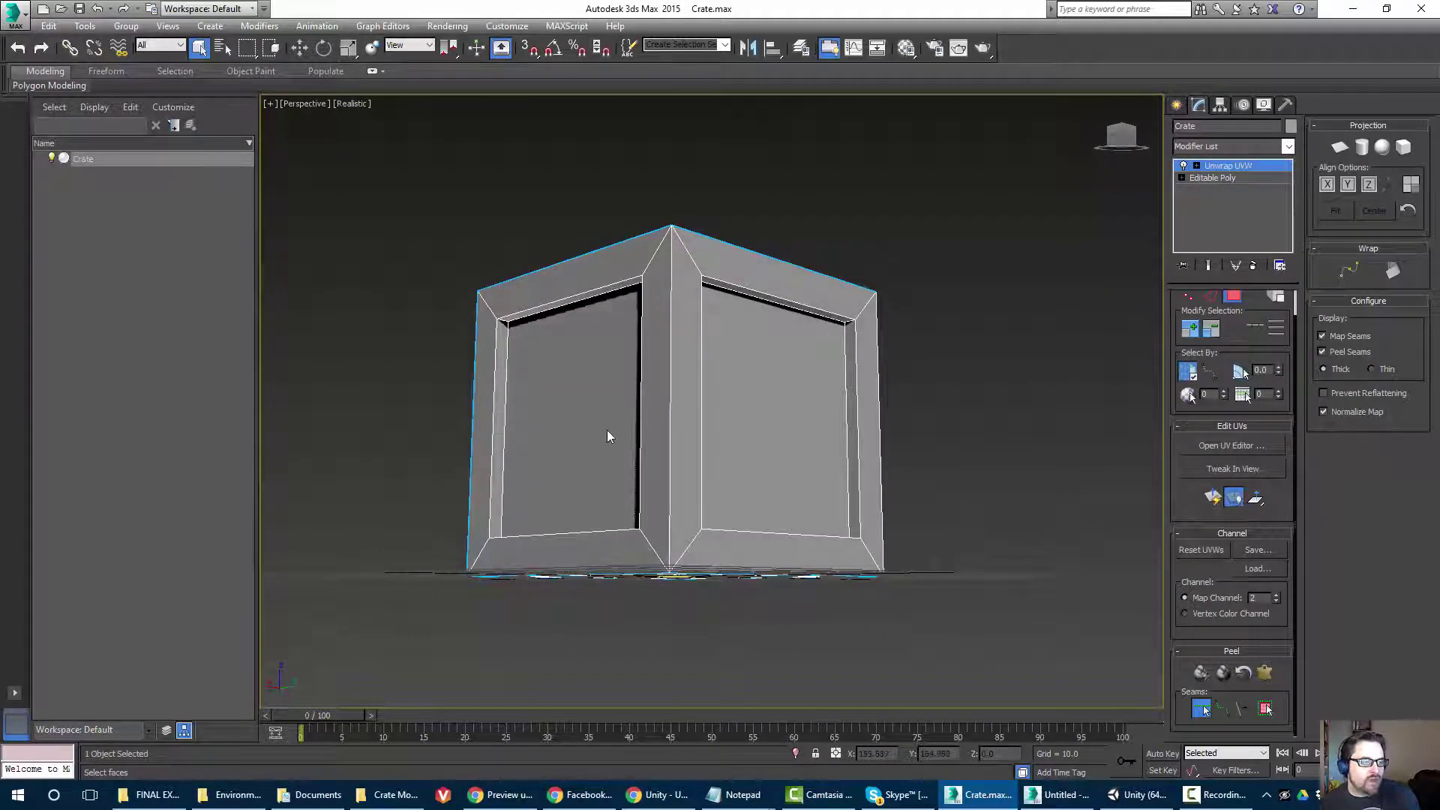
{"action": "middle_click_drag", "start_coordinate": [739, 387], "coordinate": [660, 387], "text": "alt"}
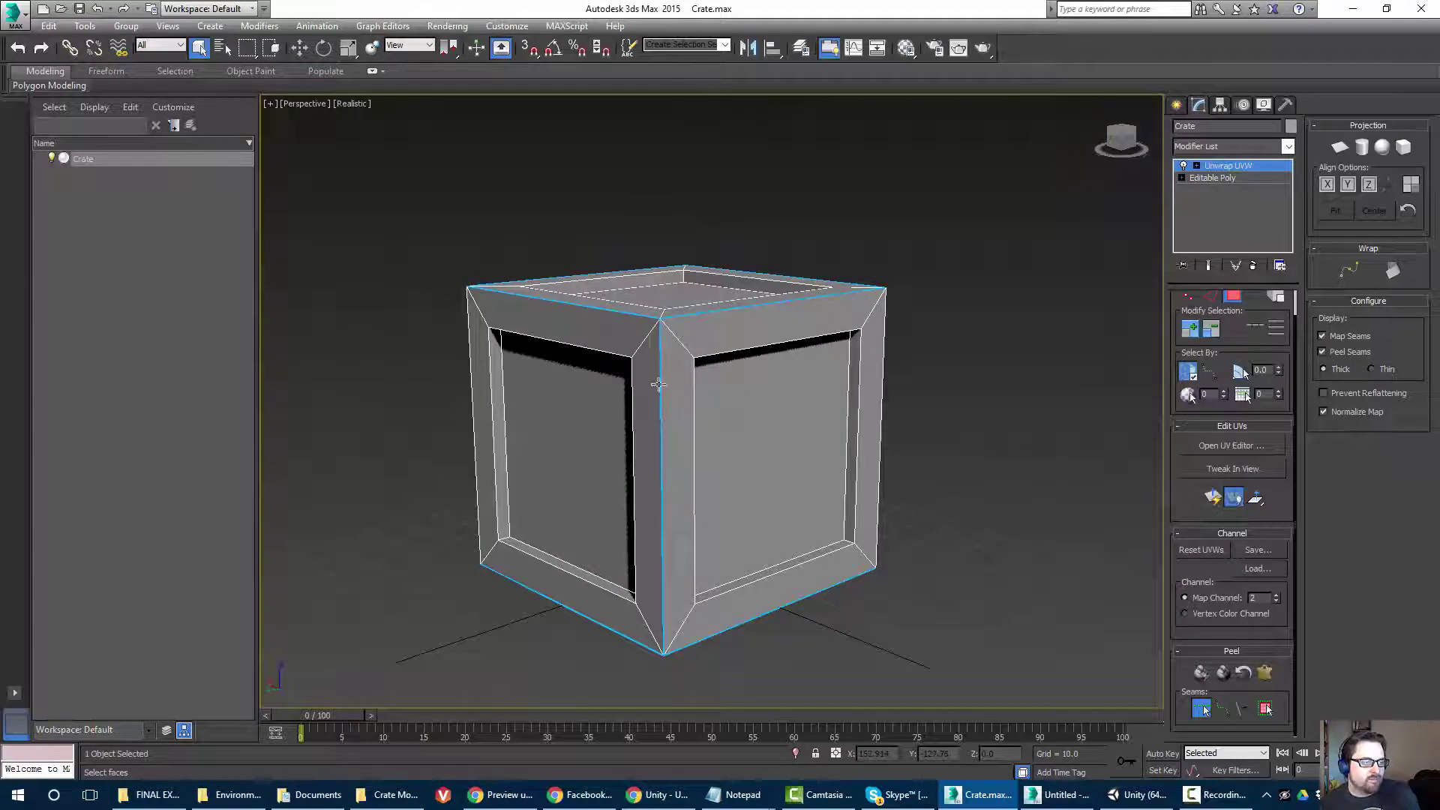
{"action": "mouse_move", "coordinate": [612, 369]}
{"action": "middle_mouse_down", "text": "alt"}
{"action": "mouse_move", "coordinate": [909, 337]}
{"action": "mouse_move", "coordinate": [765, 323]}
{"action": "mouse_move", "coordinate": [601, 354]}
{"action": "middle_mouse_up", "text": "alt"}
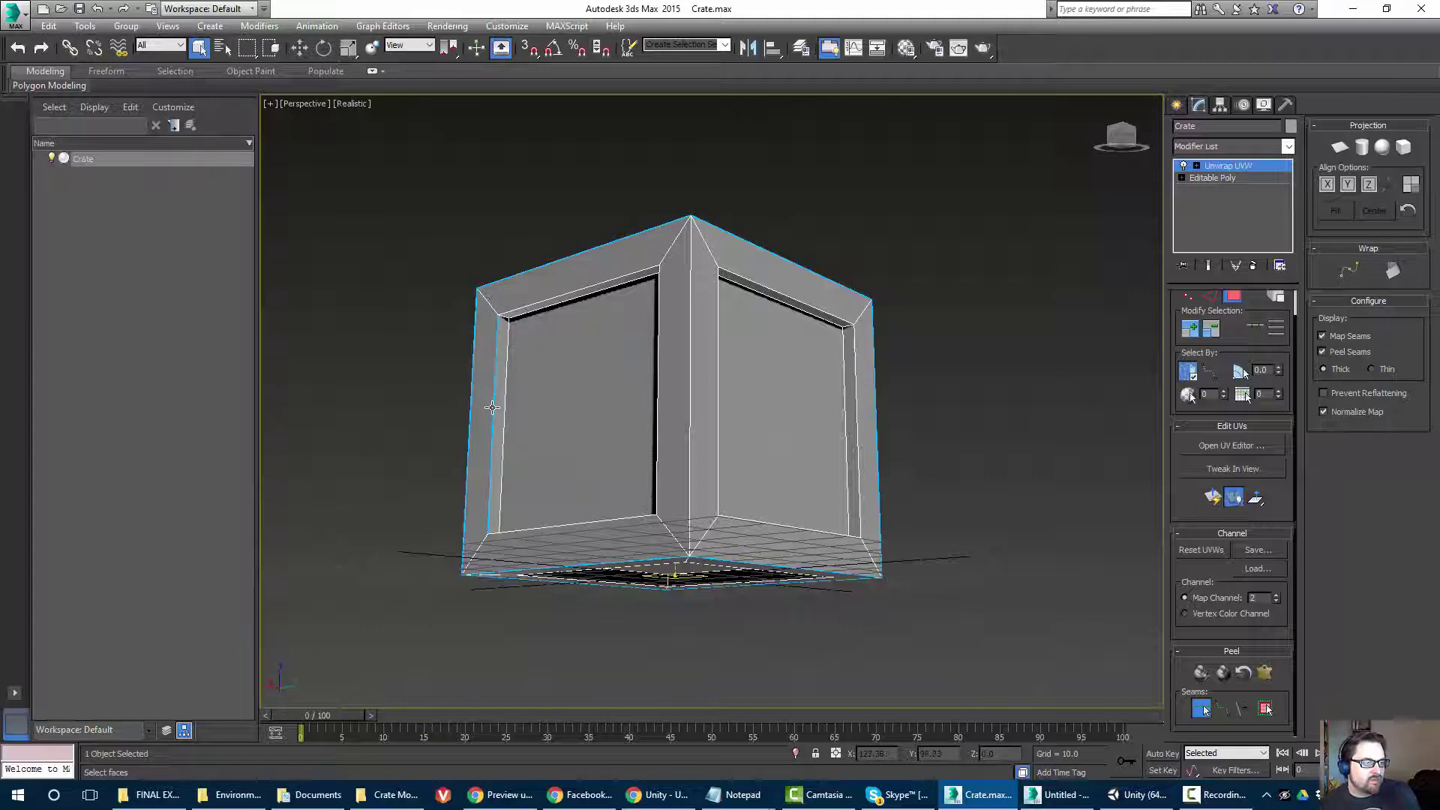
{"action": "mouse_move", "coordinate": [515, 424]}
{"action": "middle_mouse_down", "text": "alt"}
{"action": "mouse_move", "coordinate": [739, 447]}
{"action": "mouse_move", "coordinate": [515, 450]}
{"action": "middle_mouse_up", "text": "alt"}
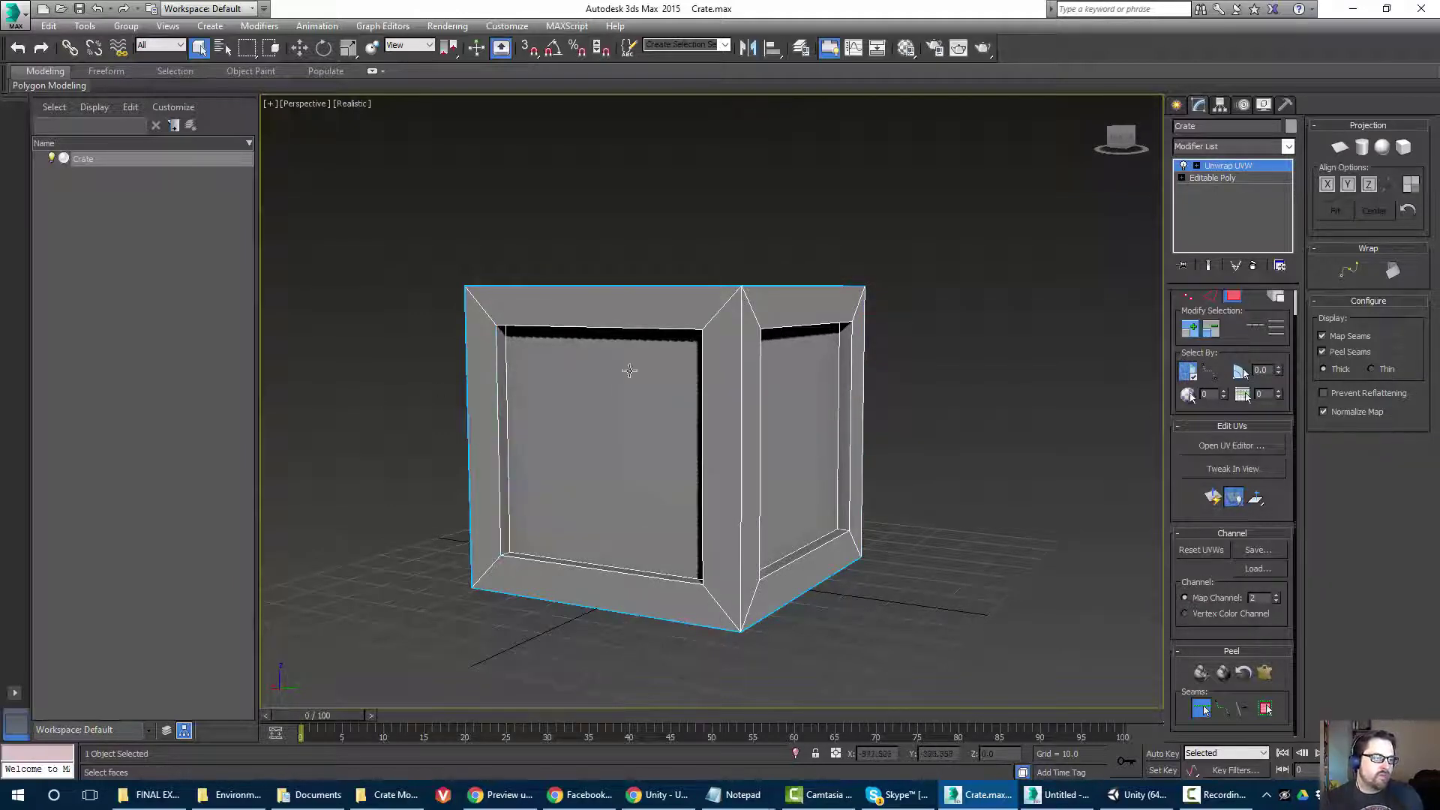
{"action": "middle_click_drag", "start_coordinate": [630, 370], "coordinate": [594, 372], "text": "alt"}
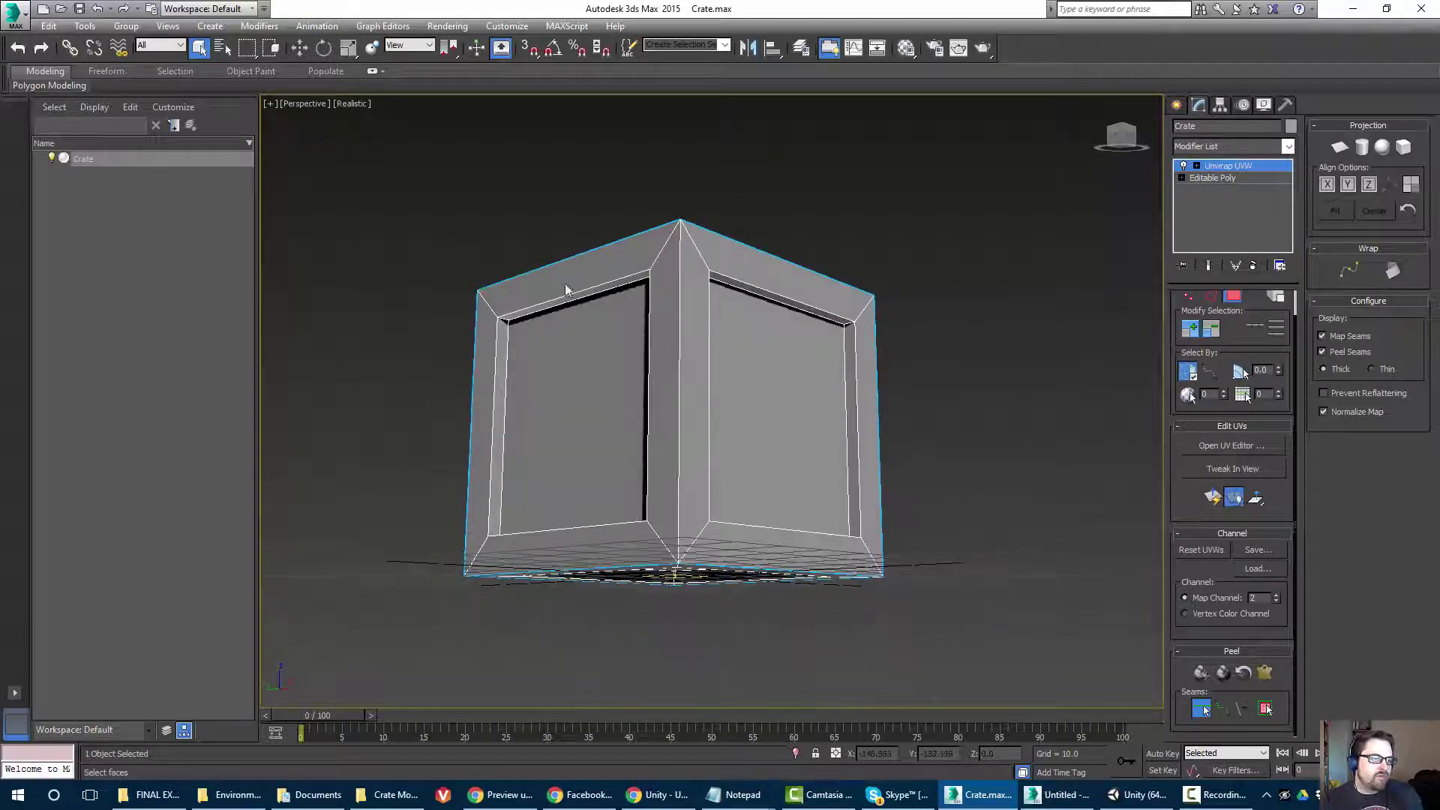
{"action": "middle_click_drag", "start_coordinate": [731, 433], "coordinate": [614, 495], "text": "alt"}
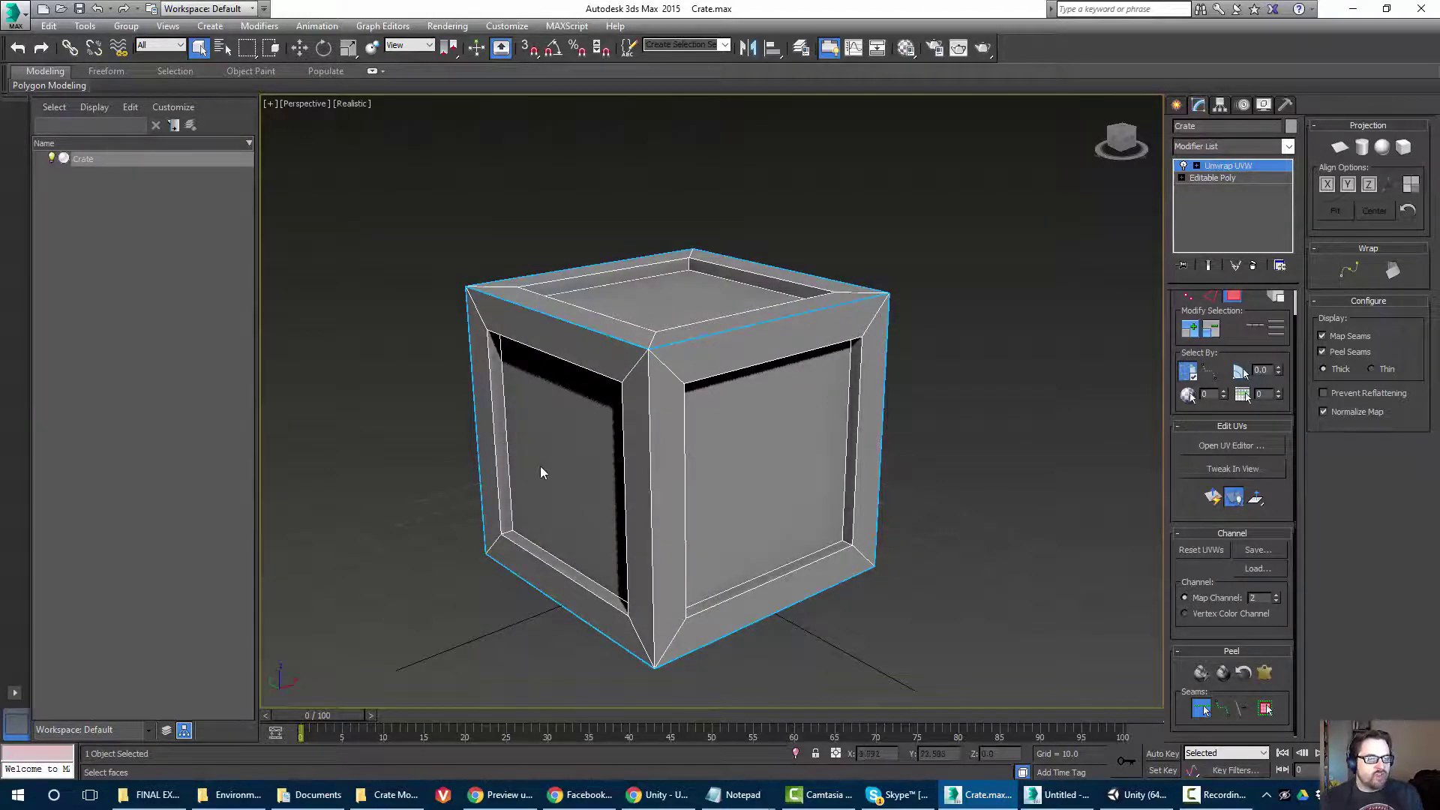
{"action": "middle_click_drag", "start_coordinate": [540, 465], "coordinate": [676, 401], "text": "alt"}
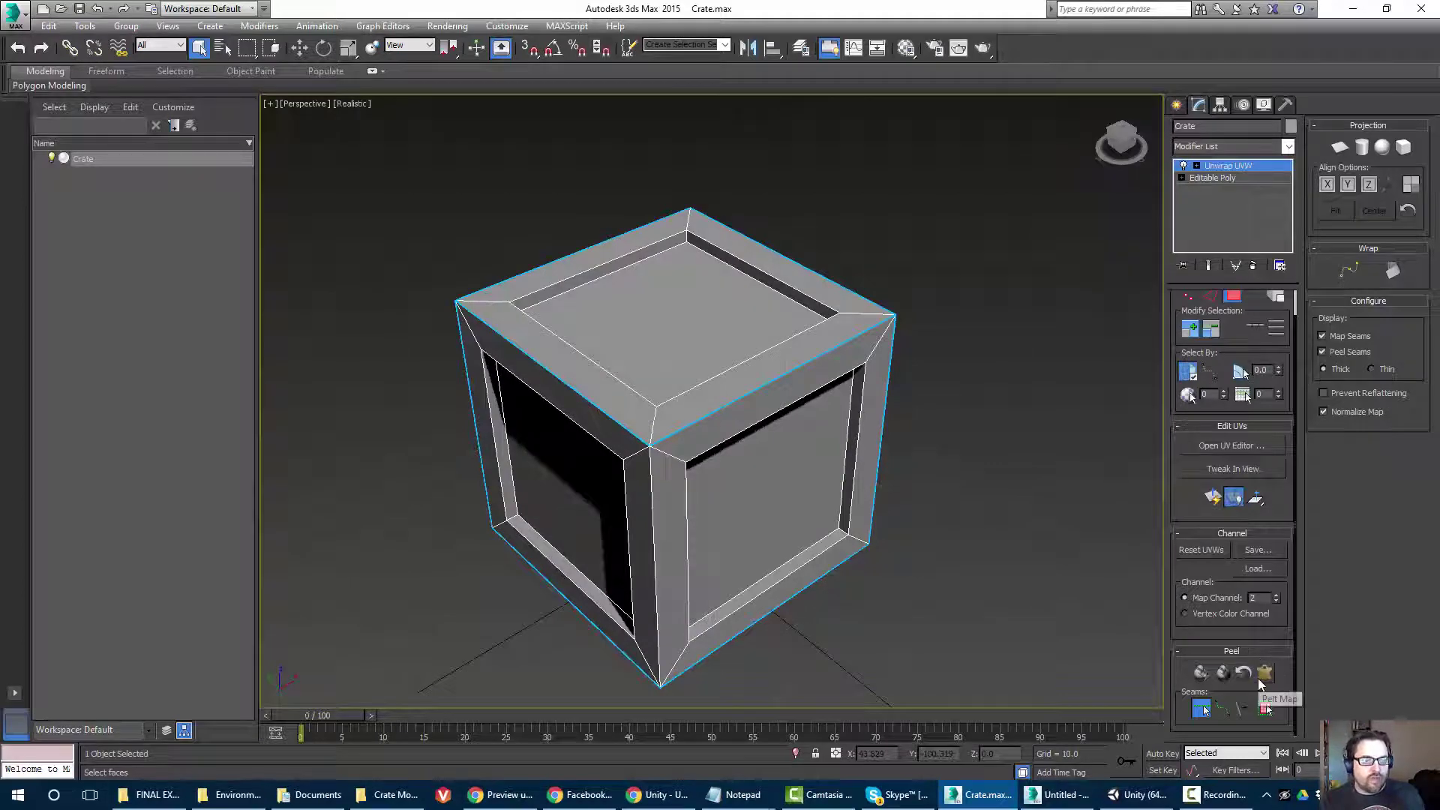
{"action": "left_click", "coordinate": [1263, 675]}
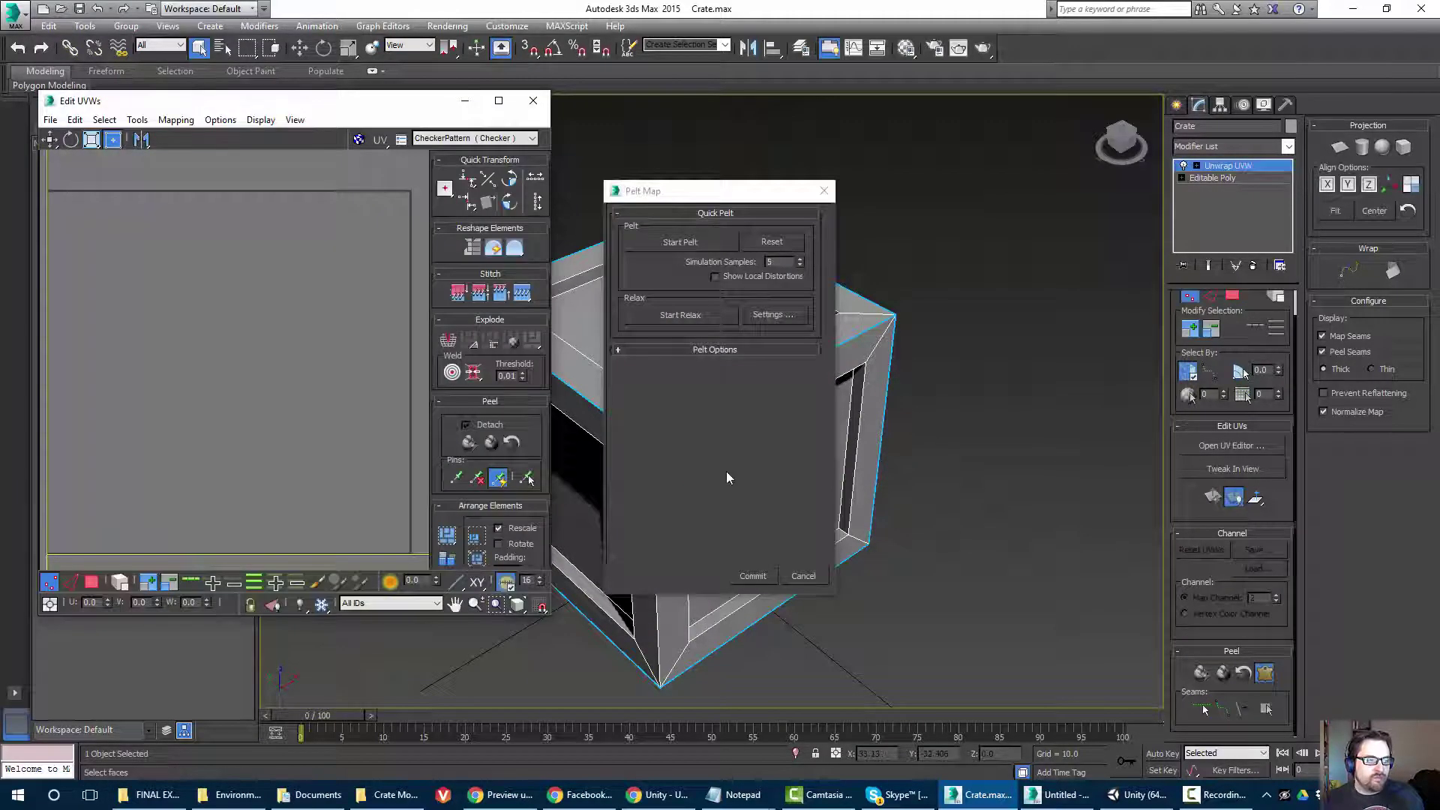
{"action": "left_click_drag", "start_coordinate": [698, 191], "coordinate": [404, 225]}
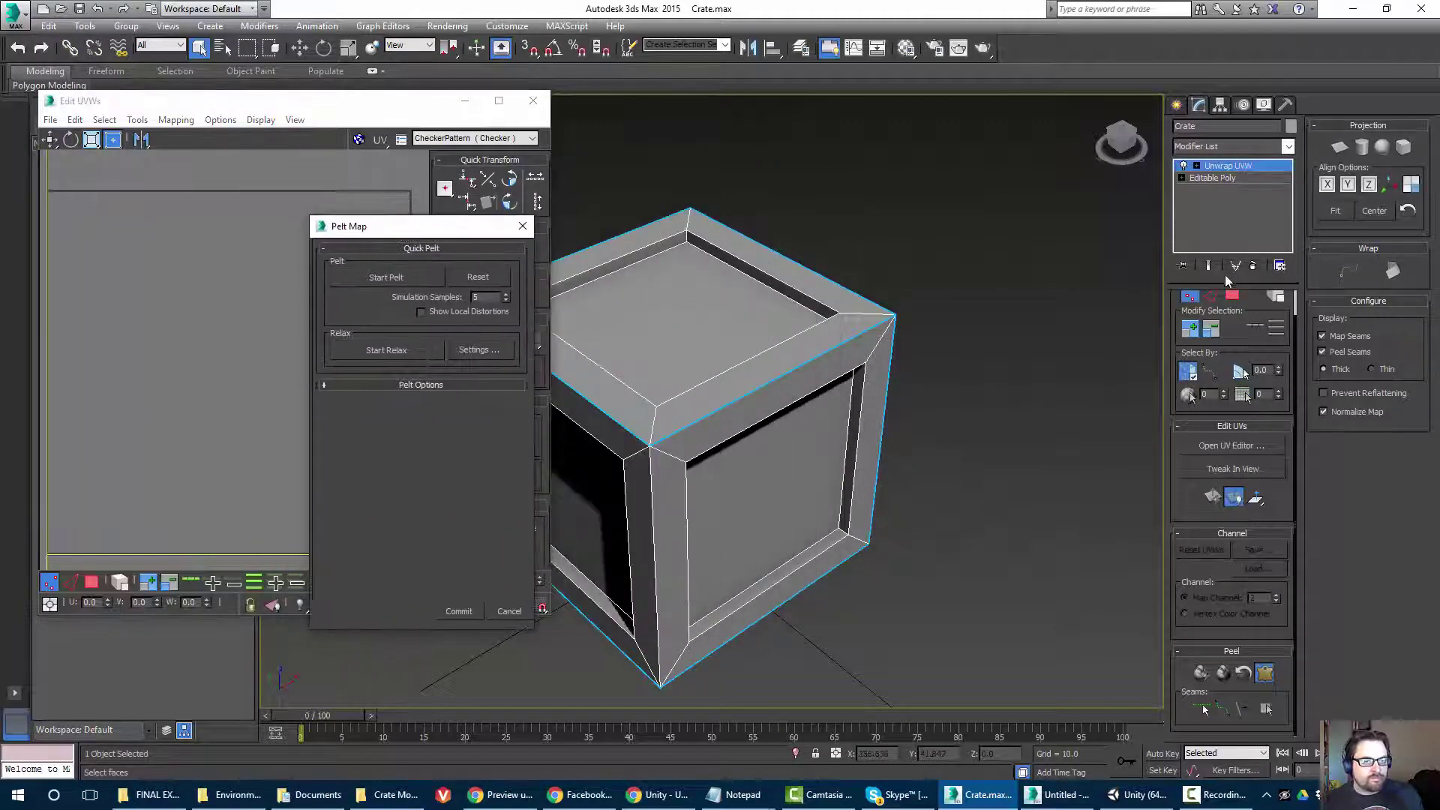
{"action": "left_click", "coordinate": [1232, 297]}
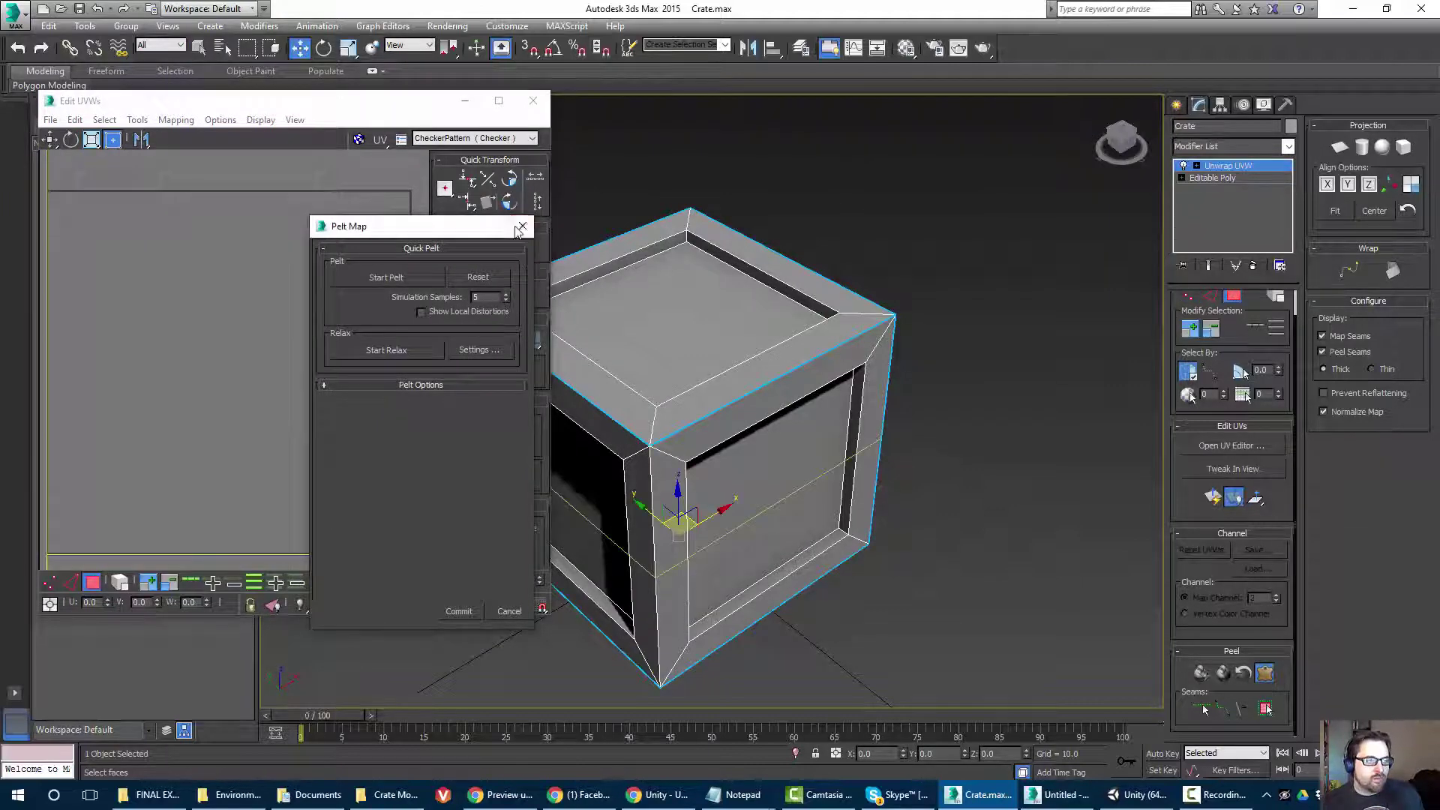
{"action": "left_click", "coordinate": [458, 611]}
{"action": "left_click", "coordinate": [532, 101]}
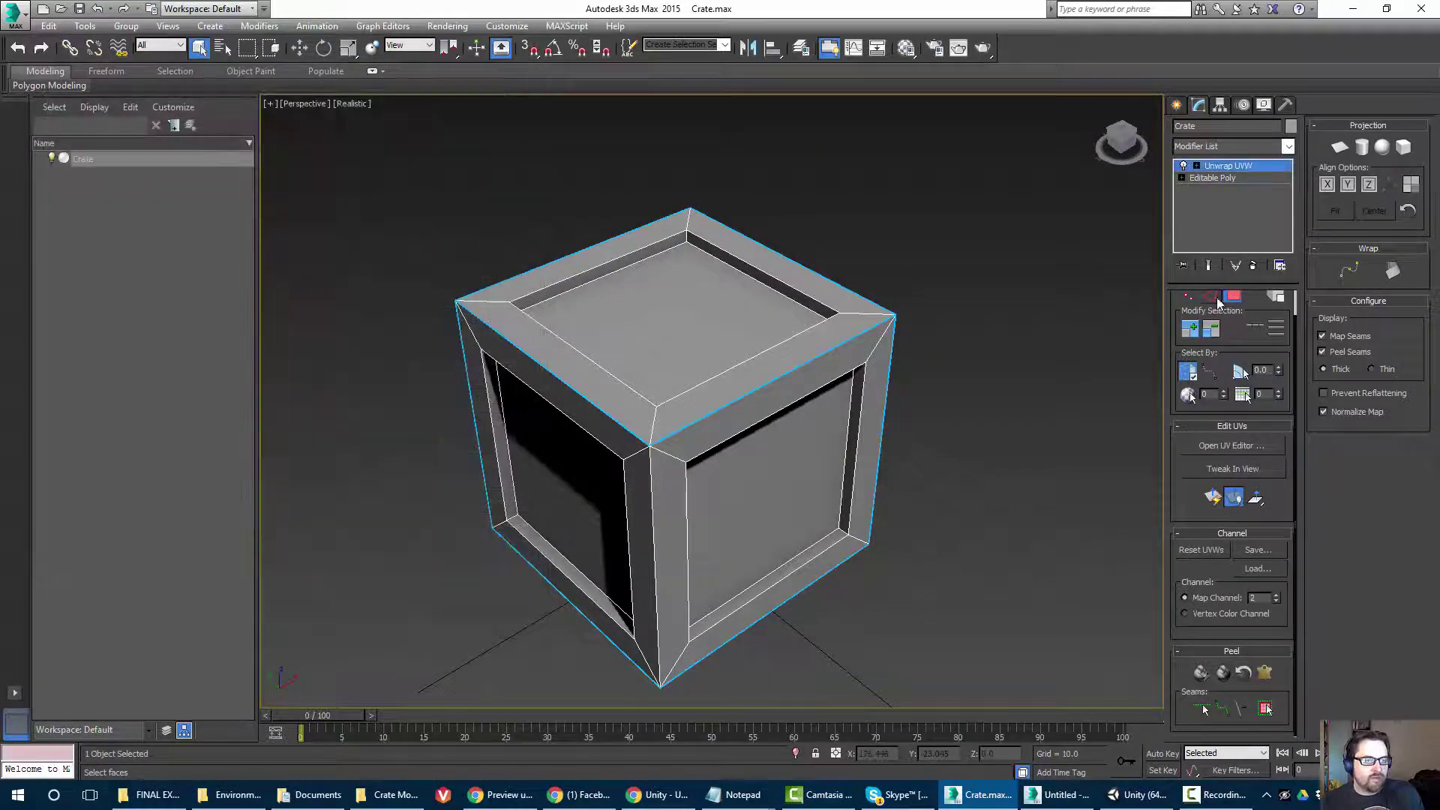
Select the crate's top panel, expand the face selection to the surrounding seams, and open the UV editor.
{"action": "left_click", "coordinate": [701, 329]}
{"action": "middle_click_drag", "start_coordinate": [701, 329], "coordinate": [729, 382]}
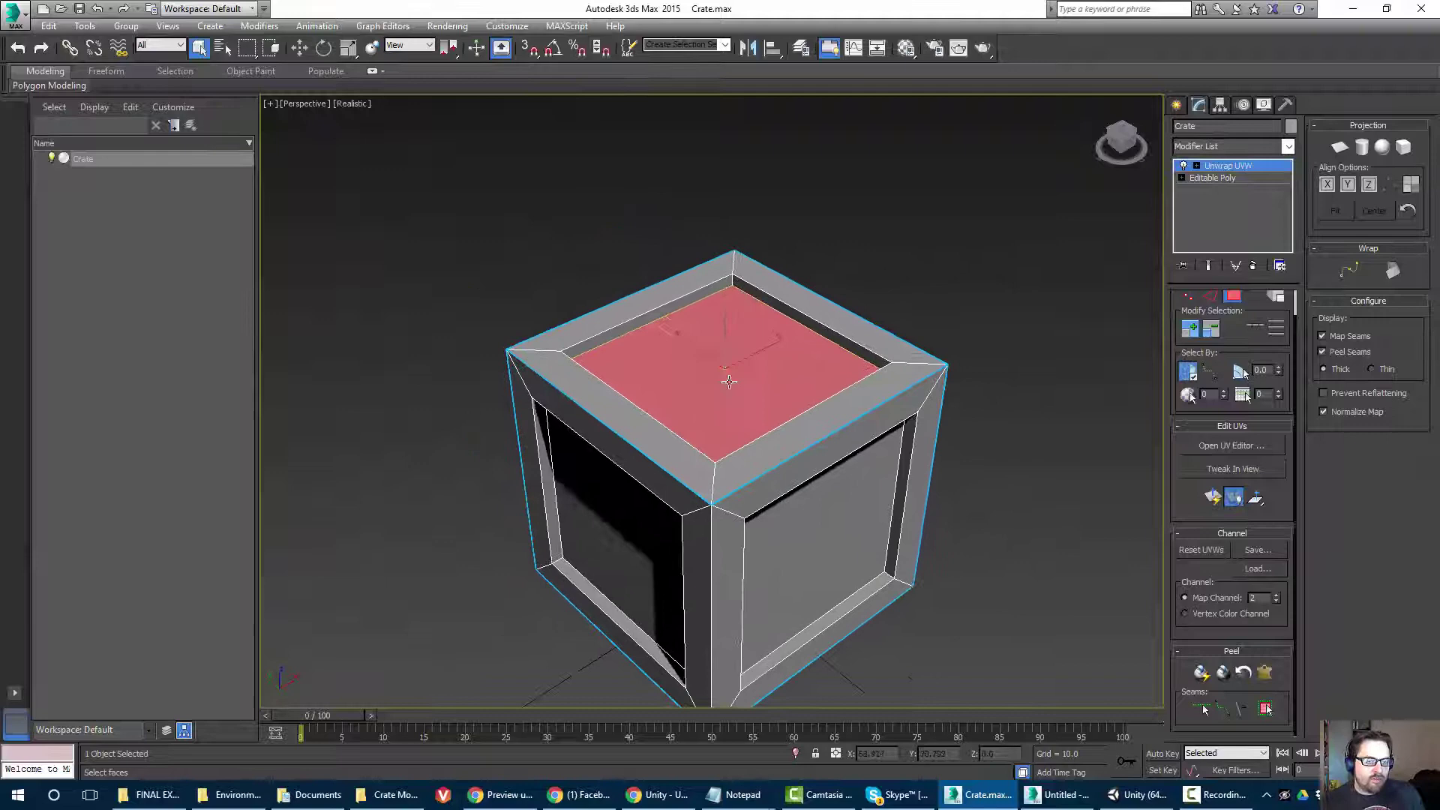
{"action": "left_click", "coordinate": [1264, 709]}
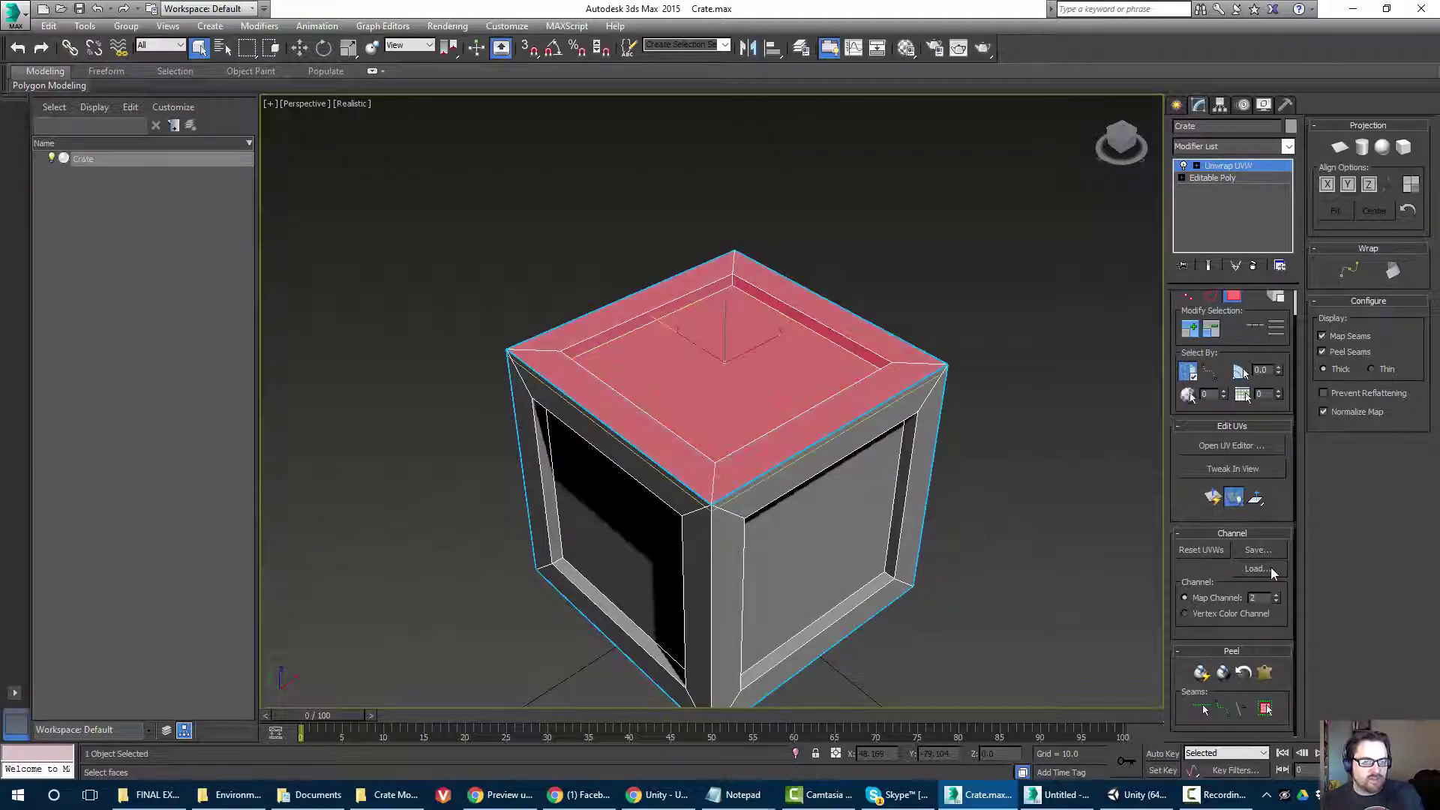
{"action": "left_click", "coordinate": [1196, 445]}
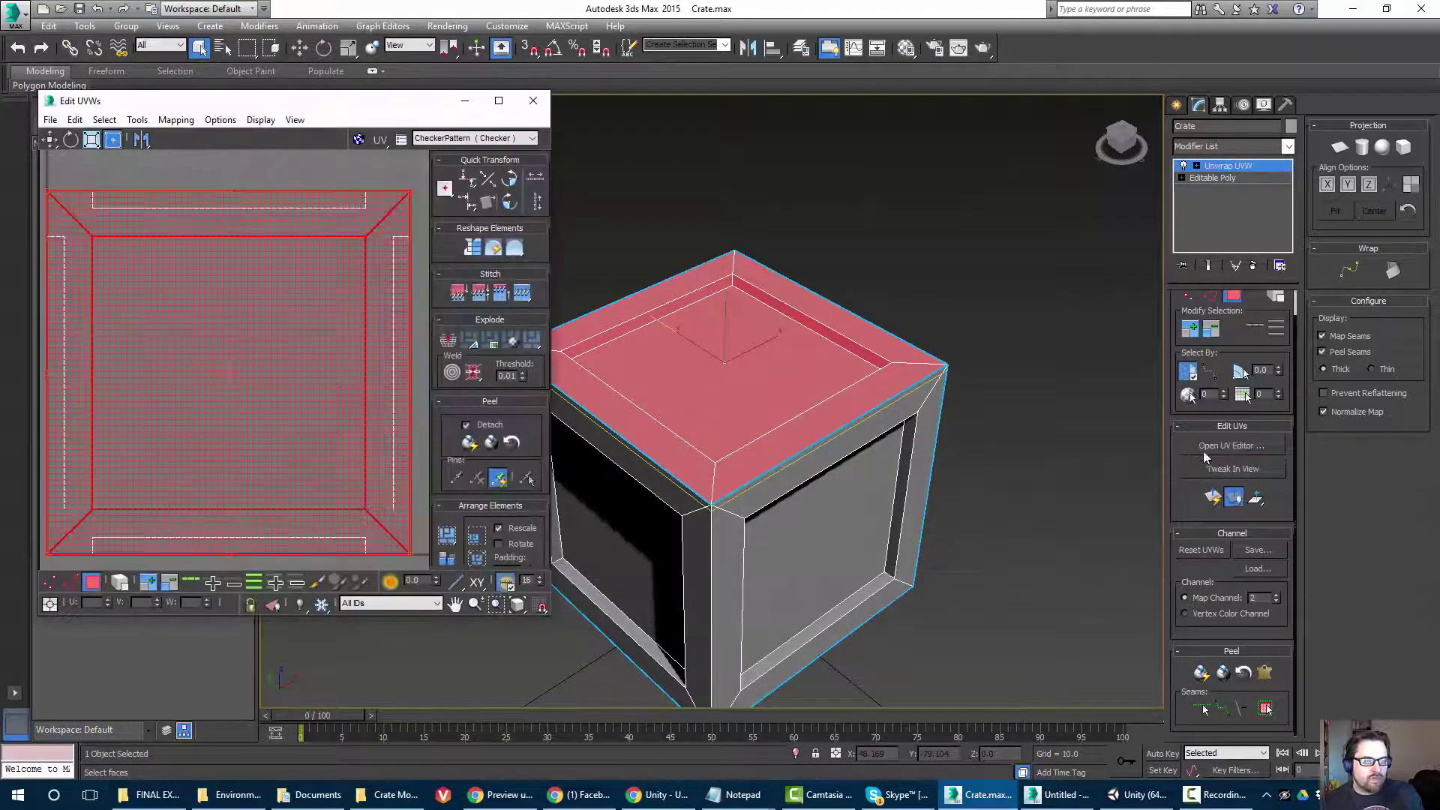
Apply a pelt map to the crate's top faces and commit it without running the pelt simulation.
{"action": "left_click", "coordinate": [1269, 673]}
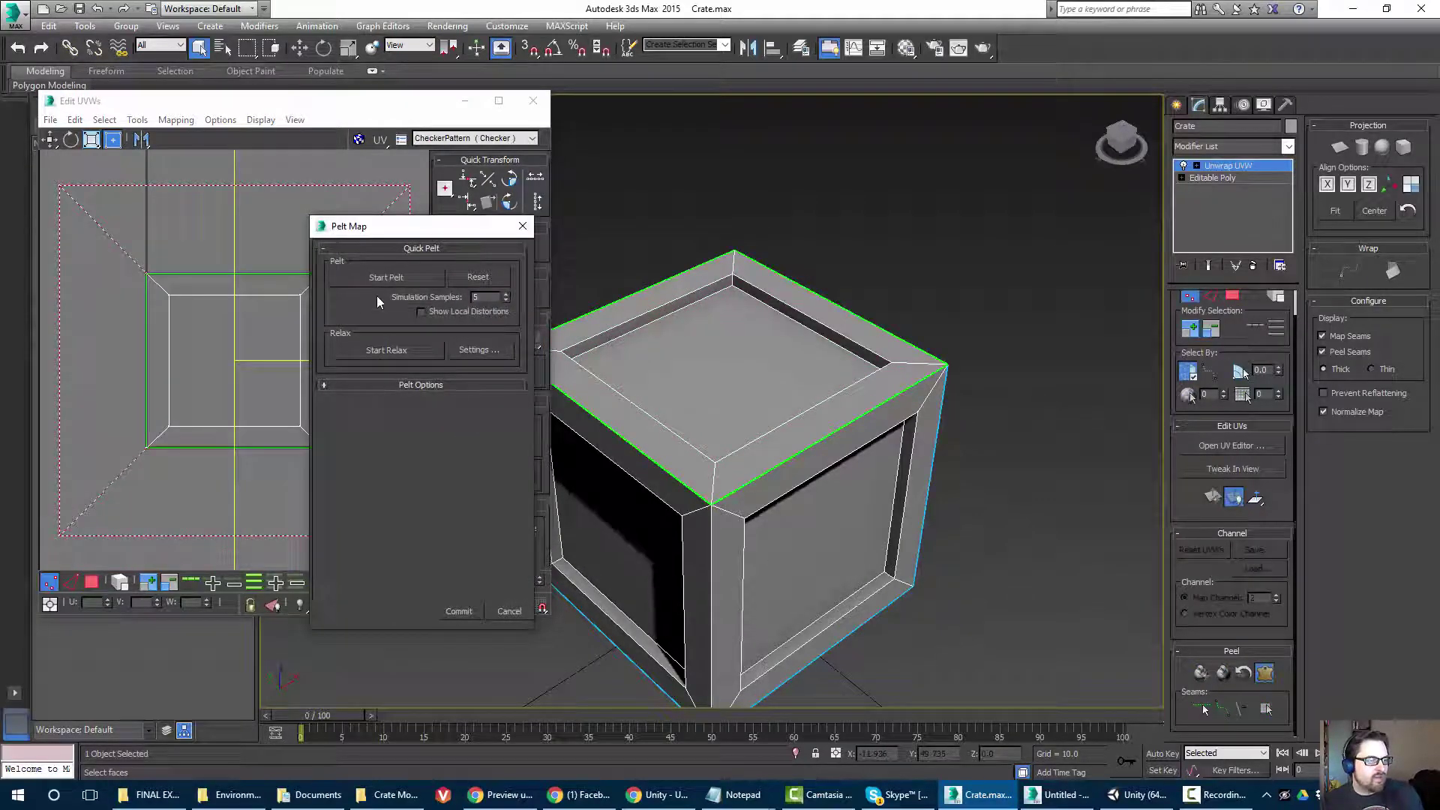
{"action": "left_click", "coordinate": [175, 302]}
{"action": "left_click", "coordinate": [416, 226]}
{"action": "left_click_drag", "start_coordinate": [418, 230], "coordinate": [518, 230]}
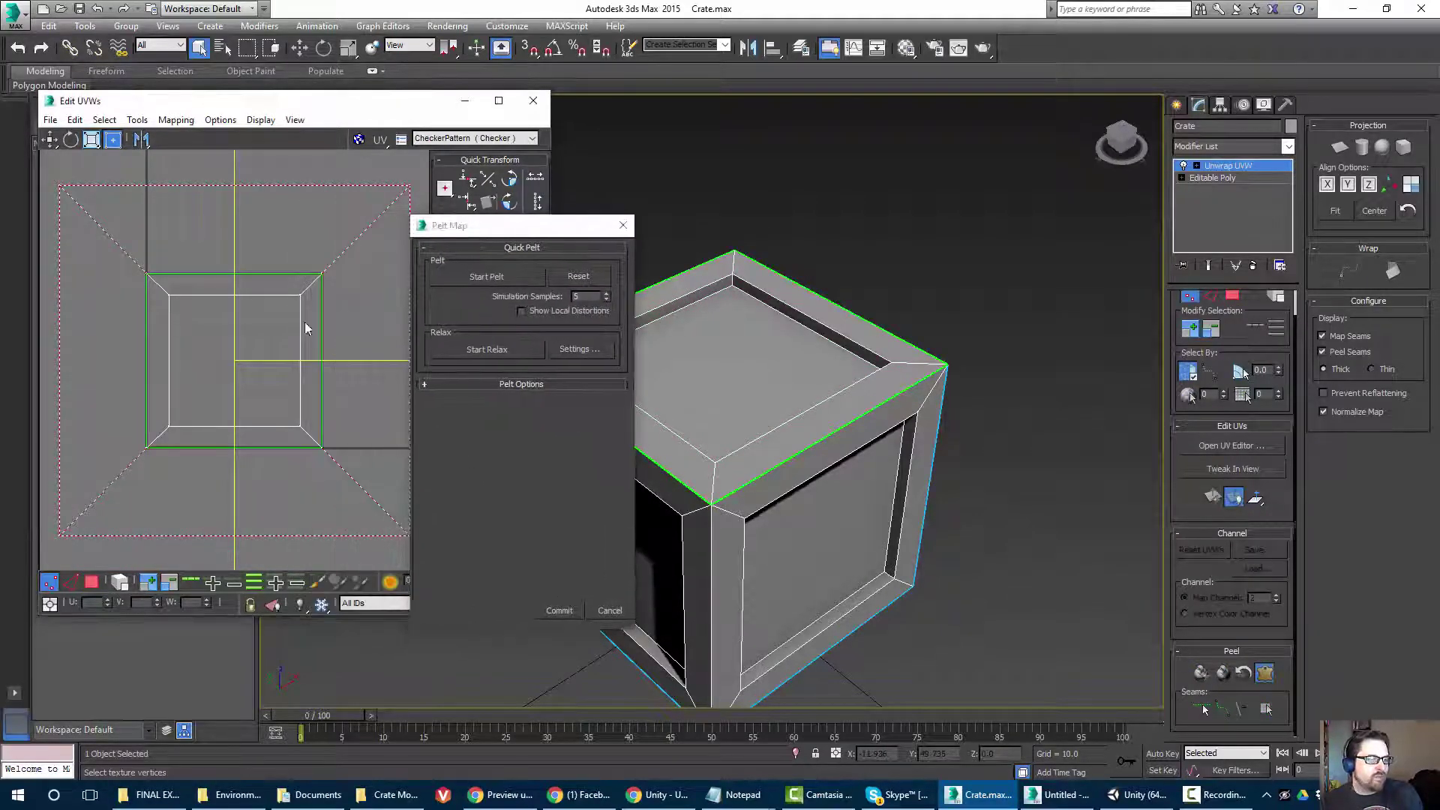
{"action": "left_click", "coordinate": [241, 405]}
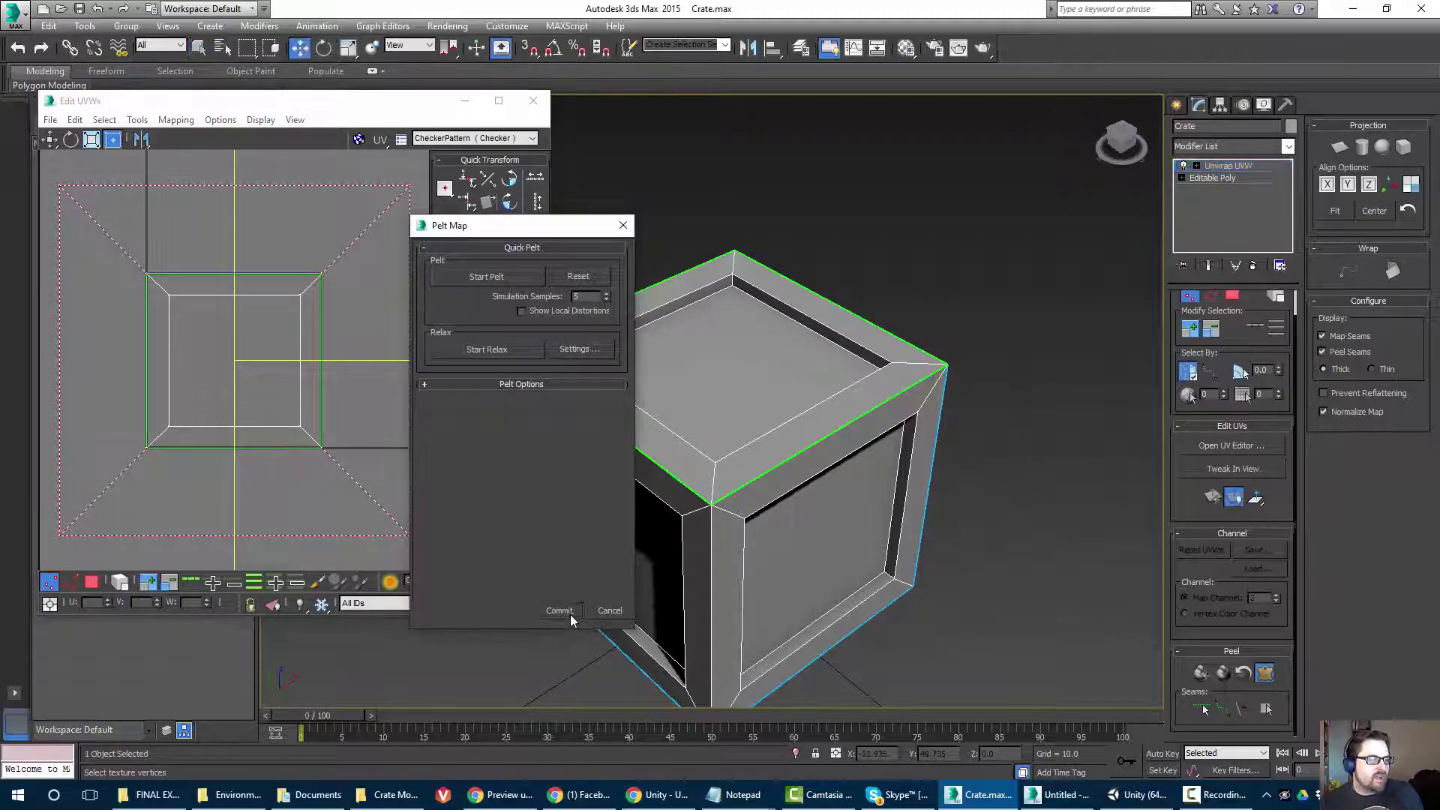
{"action": "left_click", "coordinate": [559, 610]}
Move the top's UV shell diagonally up and away from the remaining overlapping shells.
{"action": "left_click_drag", "start_coordinate": [306, 324], "coordinate": [472, 216]}
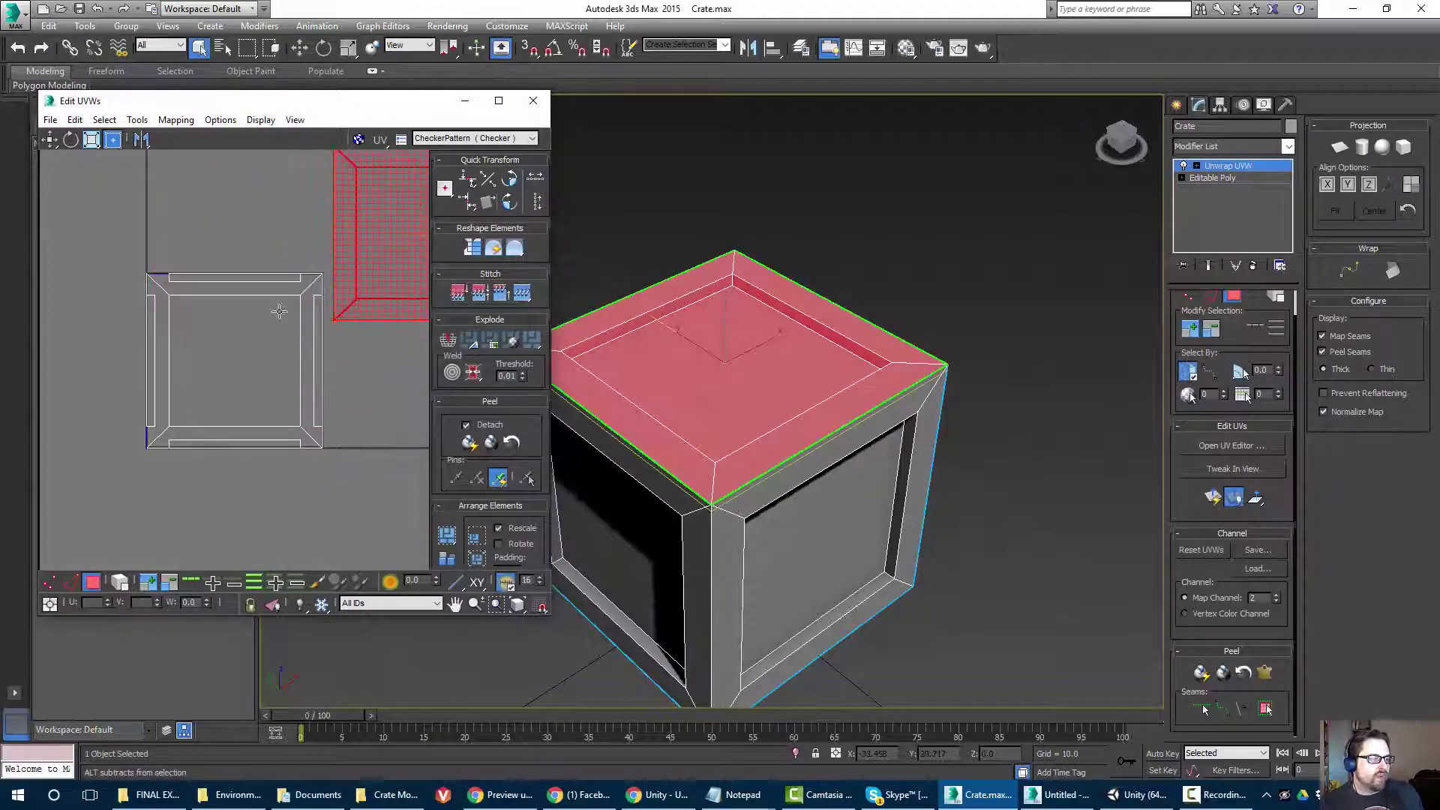
{"action": "middle_click_drag", "start_coordinate": [280, 312], "coordinate": [195, 404]}
{"action": "left_click_drag", "start_coordinate": [345, 333], "coordinate": [354, 283]}
{"action": "middle_click_drag", "start_coordinate": [244, 276], "coordinate": [206, 300]}
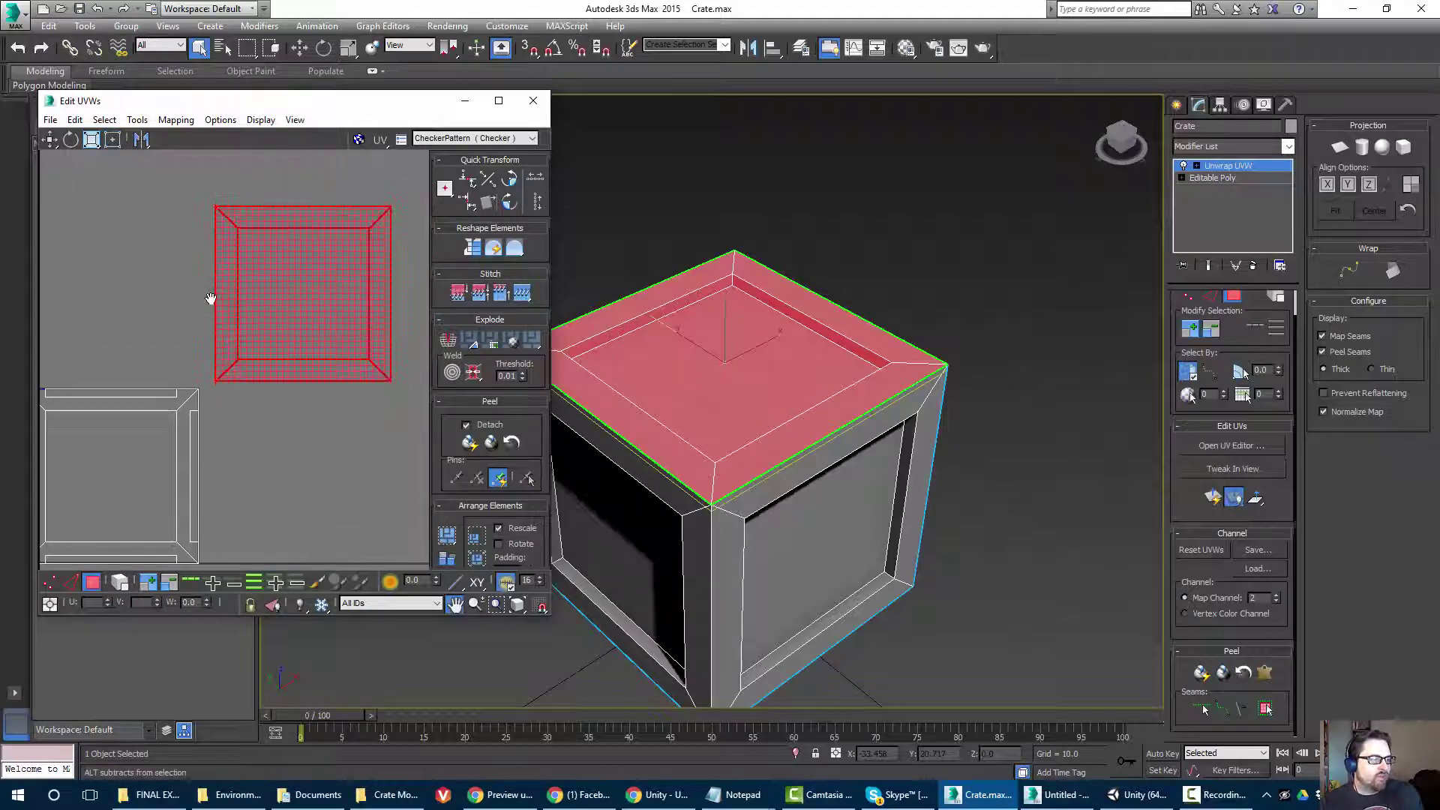
Apply a new pelt map to the crate's top faces, then run the pelt simulation and relax it briefly.
{"action": "scroll", "coordinate": [229, 258], "scroll_direction": "up", "scroll_amount": 4}
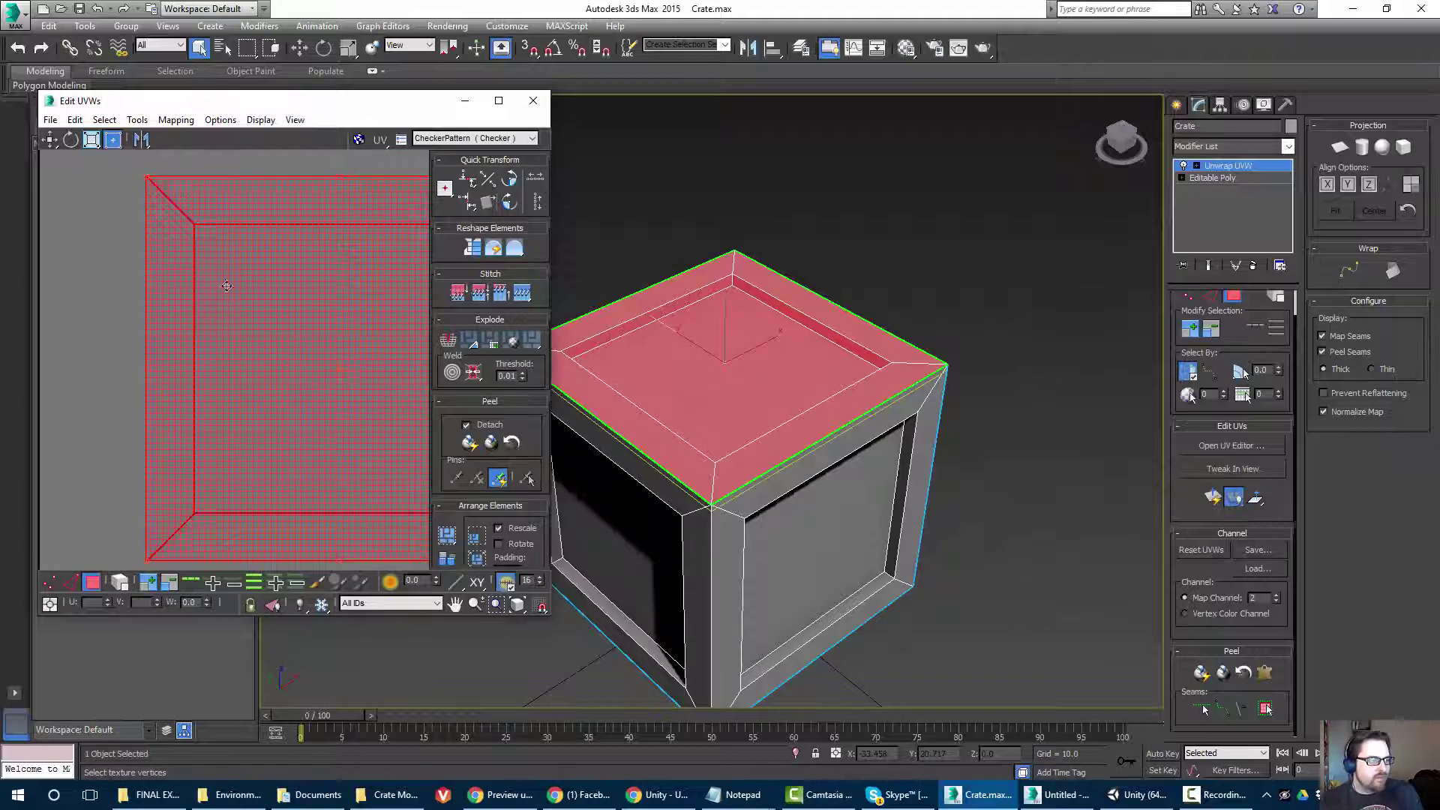
{"action": "left_click", "coordinate": [1265, 673]}
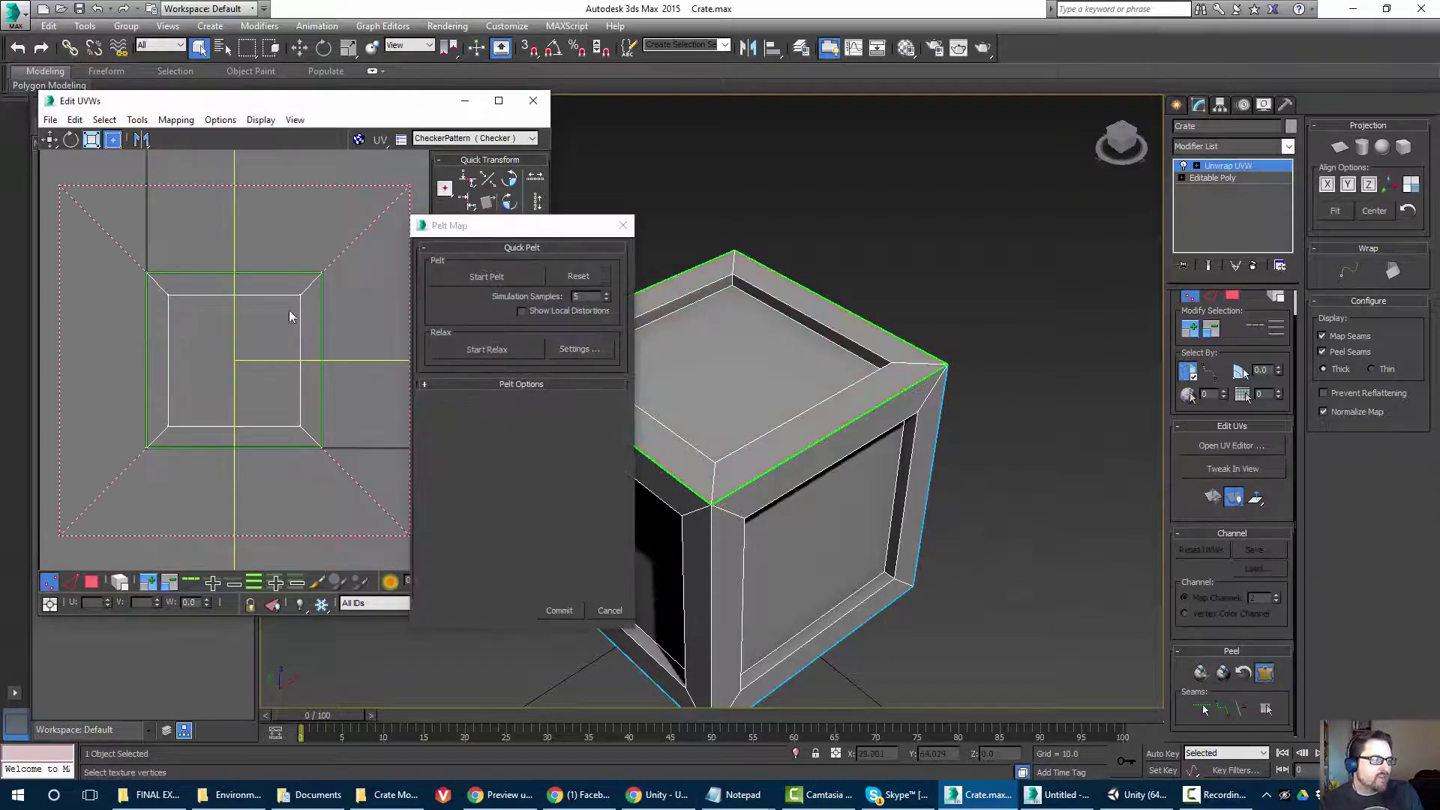
{"action": "left_click", "coordinate": [509, 279]}
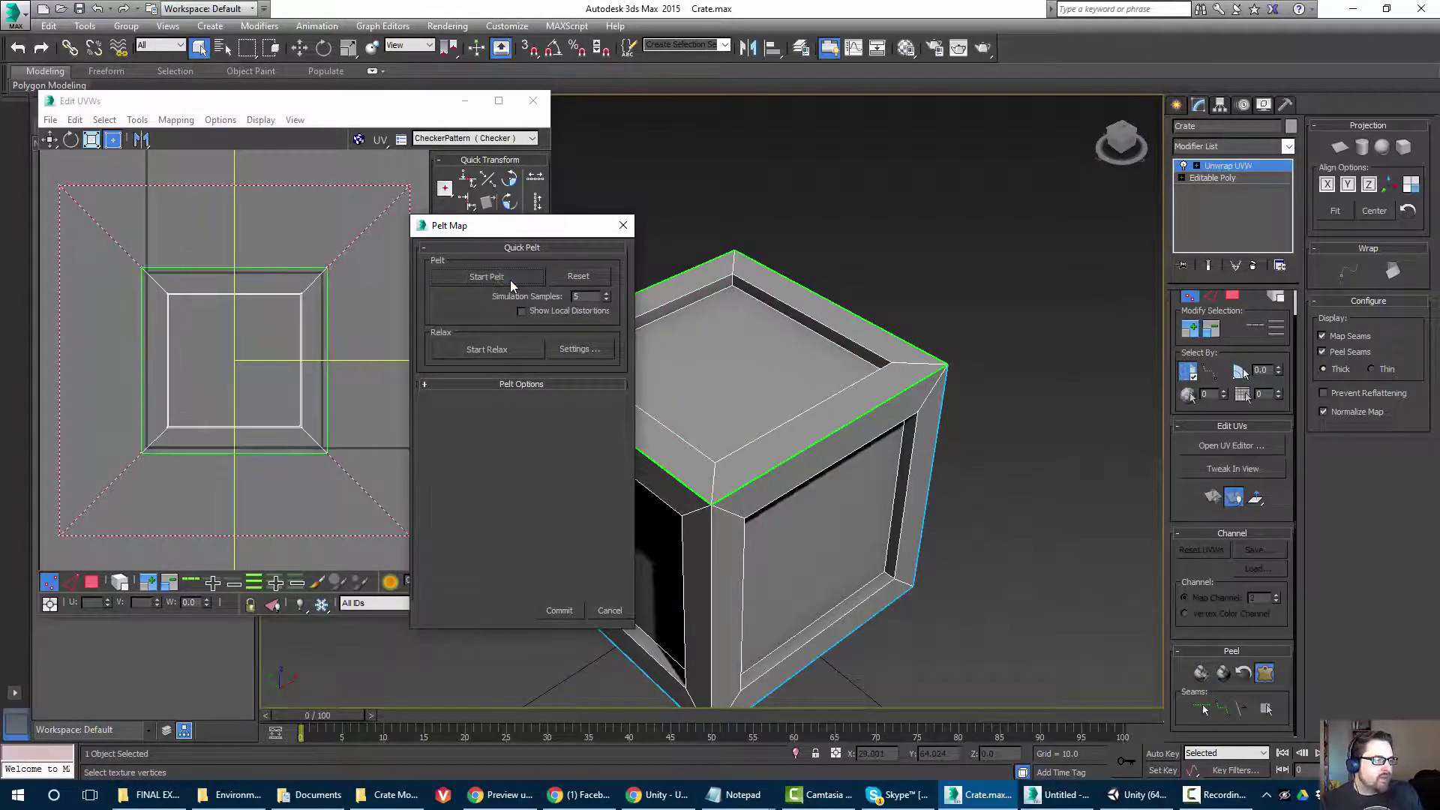
{"action": "left_click", "coordinate": [510, 281]}
{"action": "left_click", "coordinate": [196, 370]}
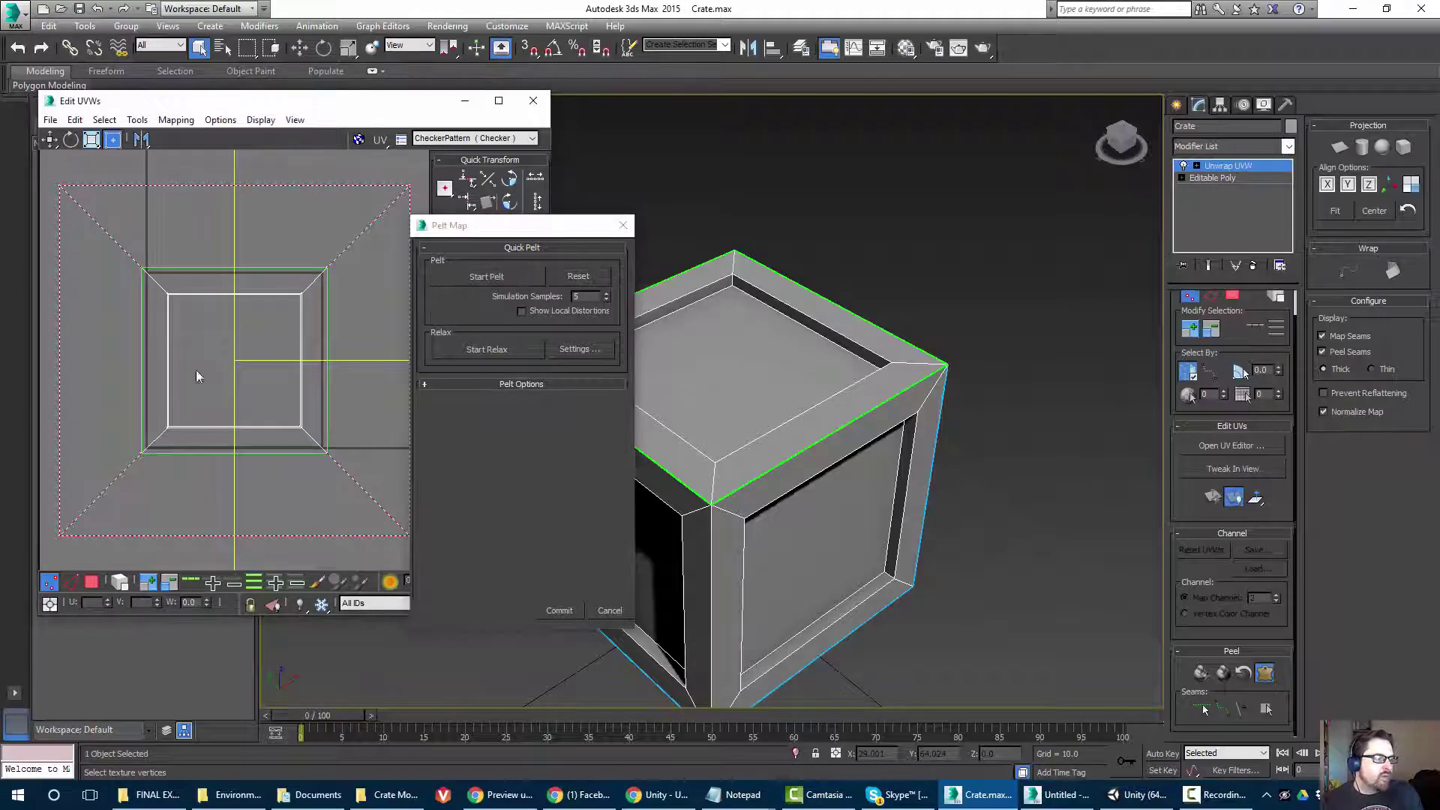
{"action": "left_click", "coordinate": [488, 350]}
{"action": "left_click", "coordinate": [488, 350]}
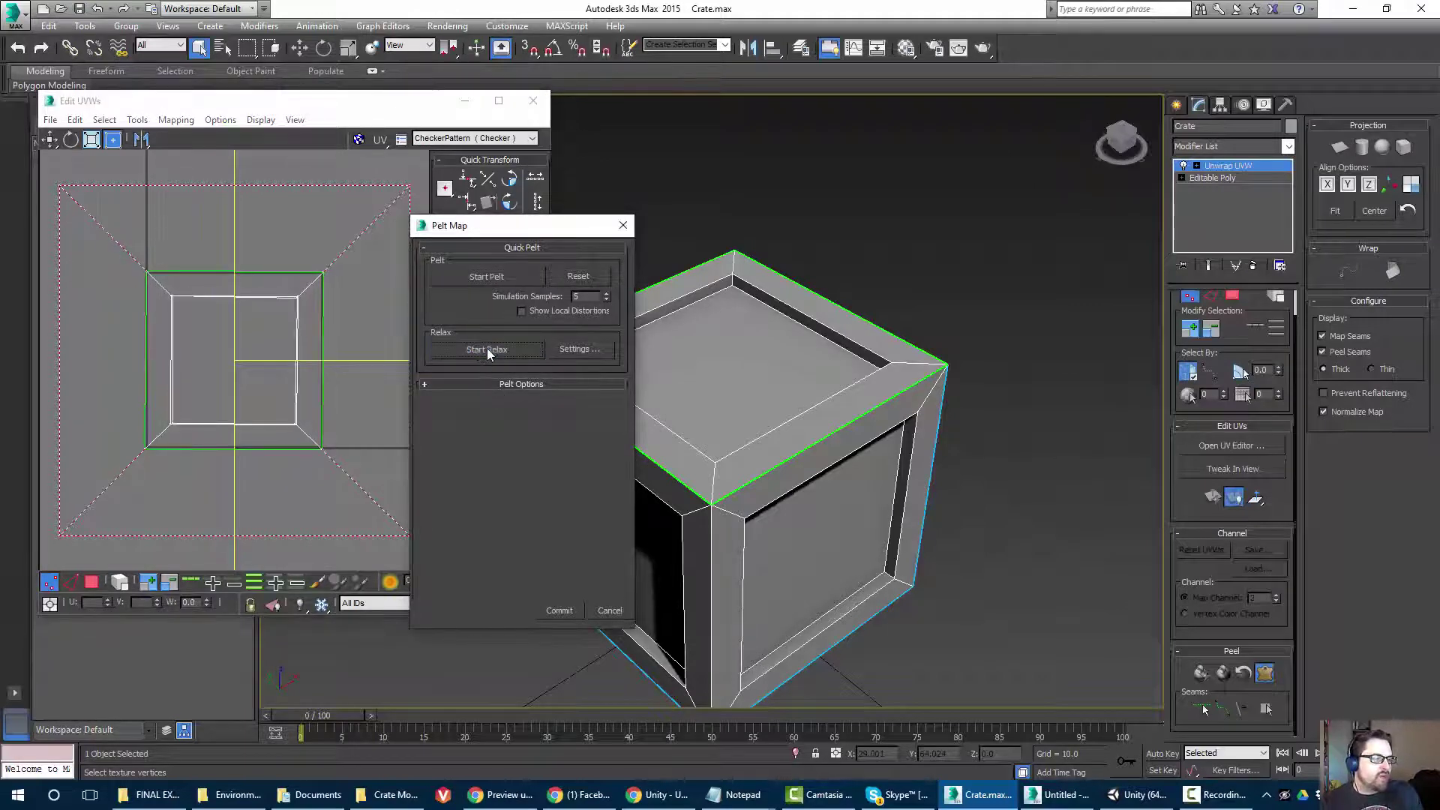
Relax the top's UV shell using Relax By Polygon Angles until its inner panel edges separate.
{"action": "left_click", "coordinate": [579, 349]}
{"action": "left_click", "coordinate": [105, 167]}
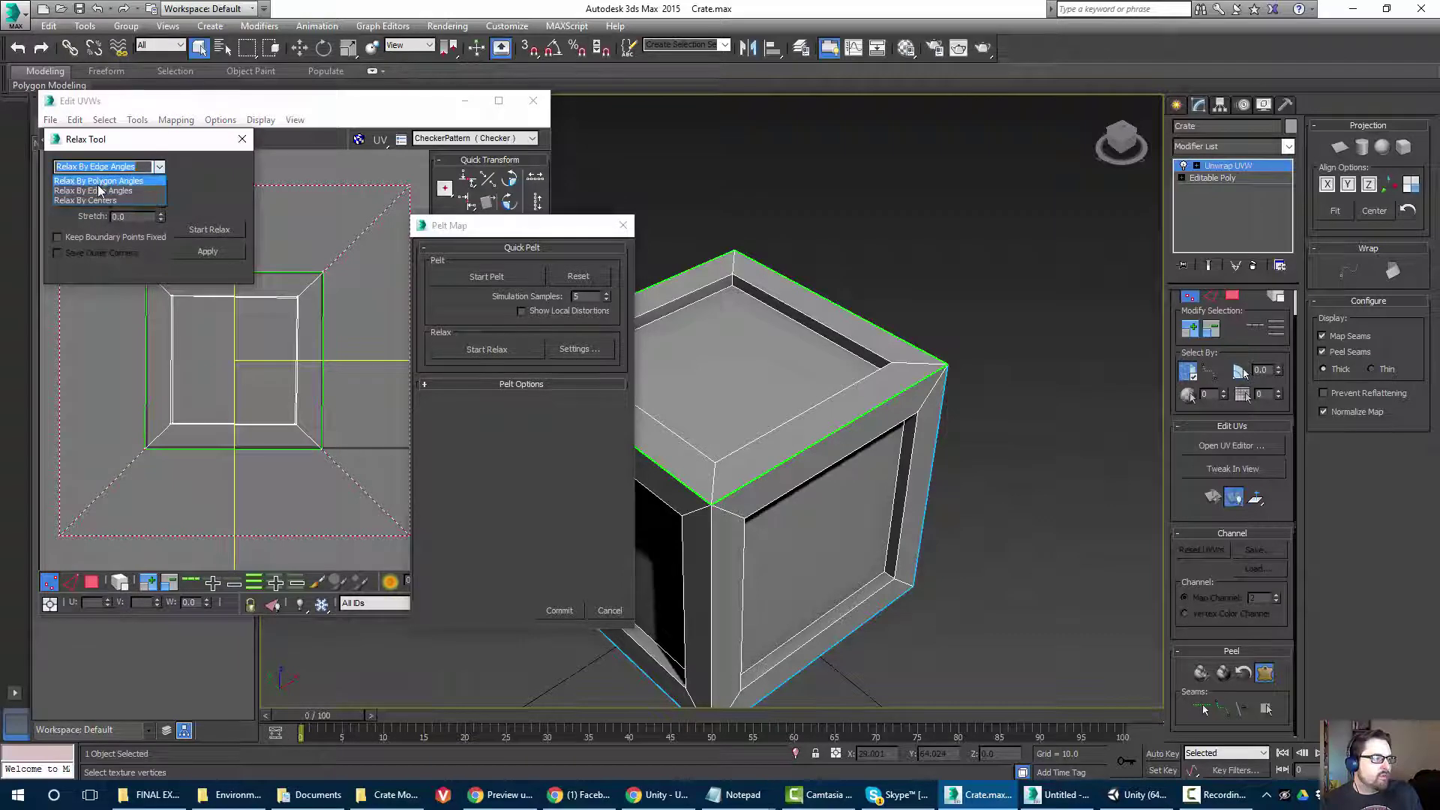
{"action": "left_click", "coordinate": [99, 188]}
{"action": "left_click", "coordinate": [209, 230]}
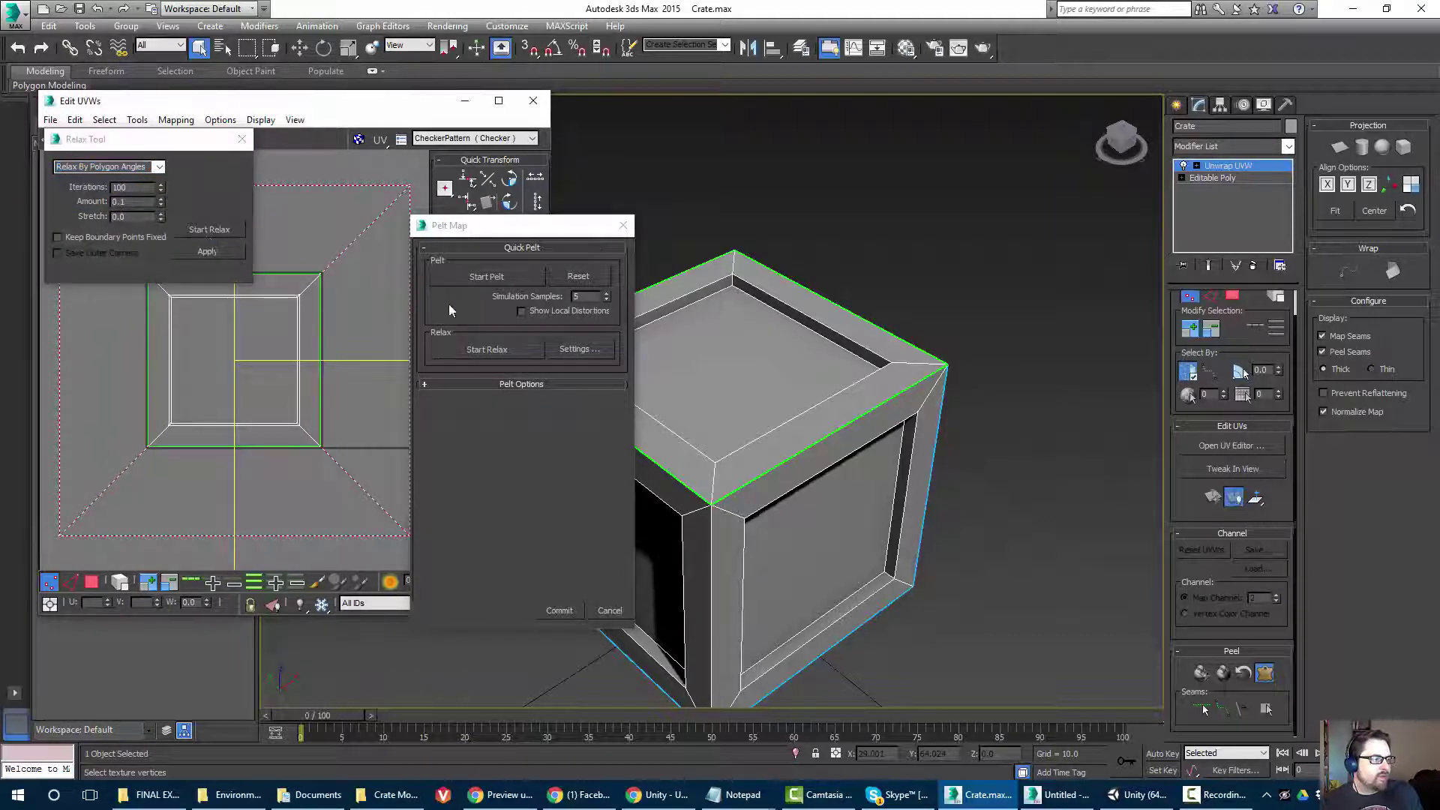
{"action": "left_click", "coordinate": [225, 231]}
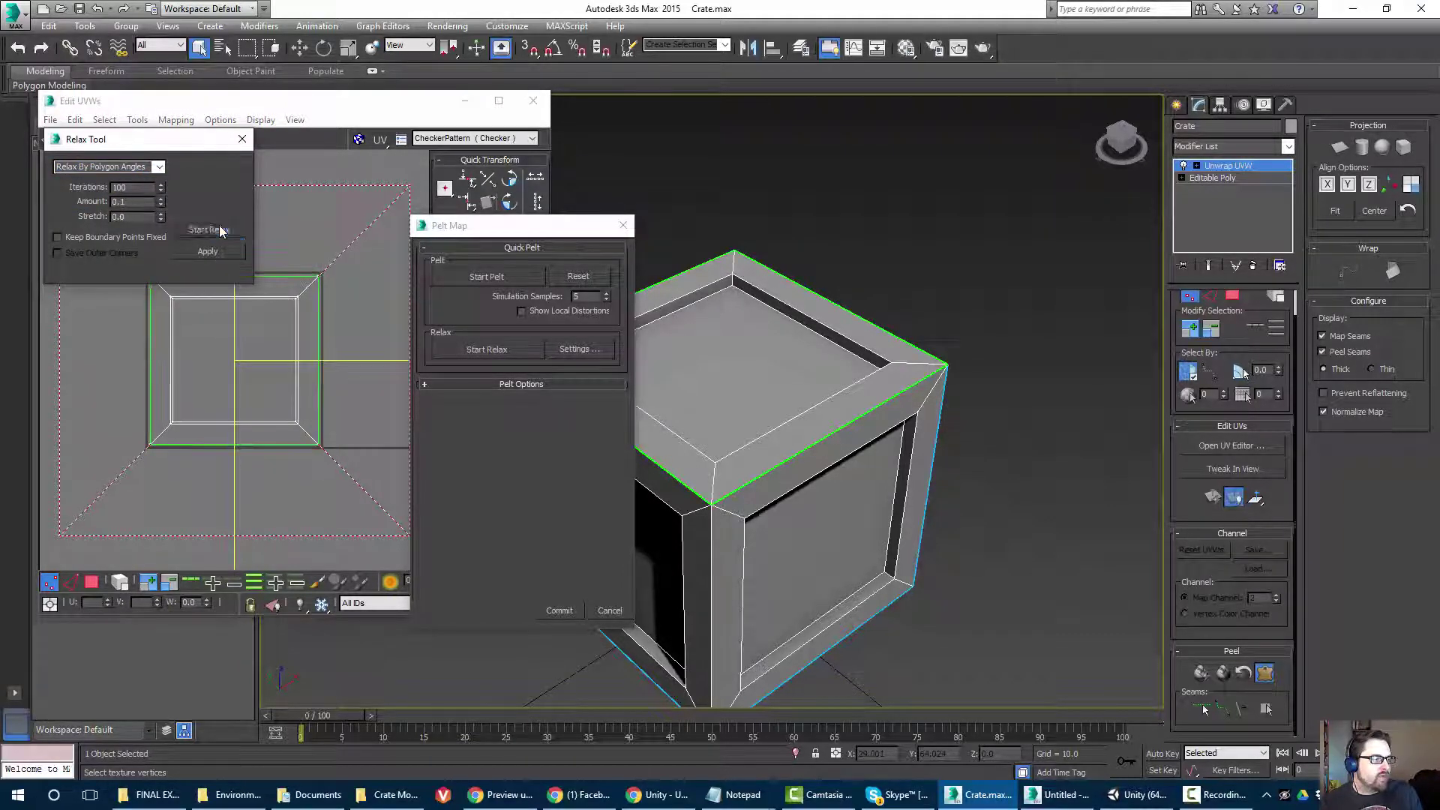
{"action": "left_click", "coordinate": [221, 232]}
{"action": "left_click", "coordinate": [242, 139]}
Commit the top's pelt map and move its UV shell diagonally up and away from the overlapping shells.
{"action": "scroll", "coordinate": [219, 350], "scroll_direction": "up", "scroll_amount": 2}
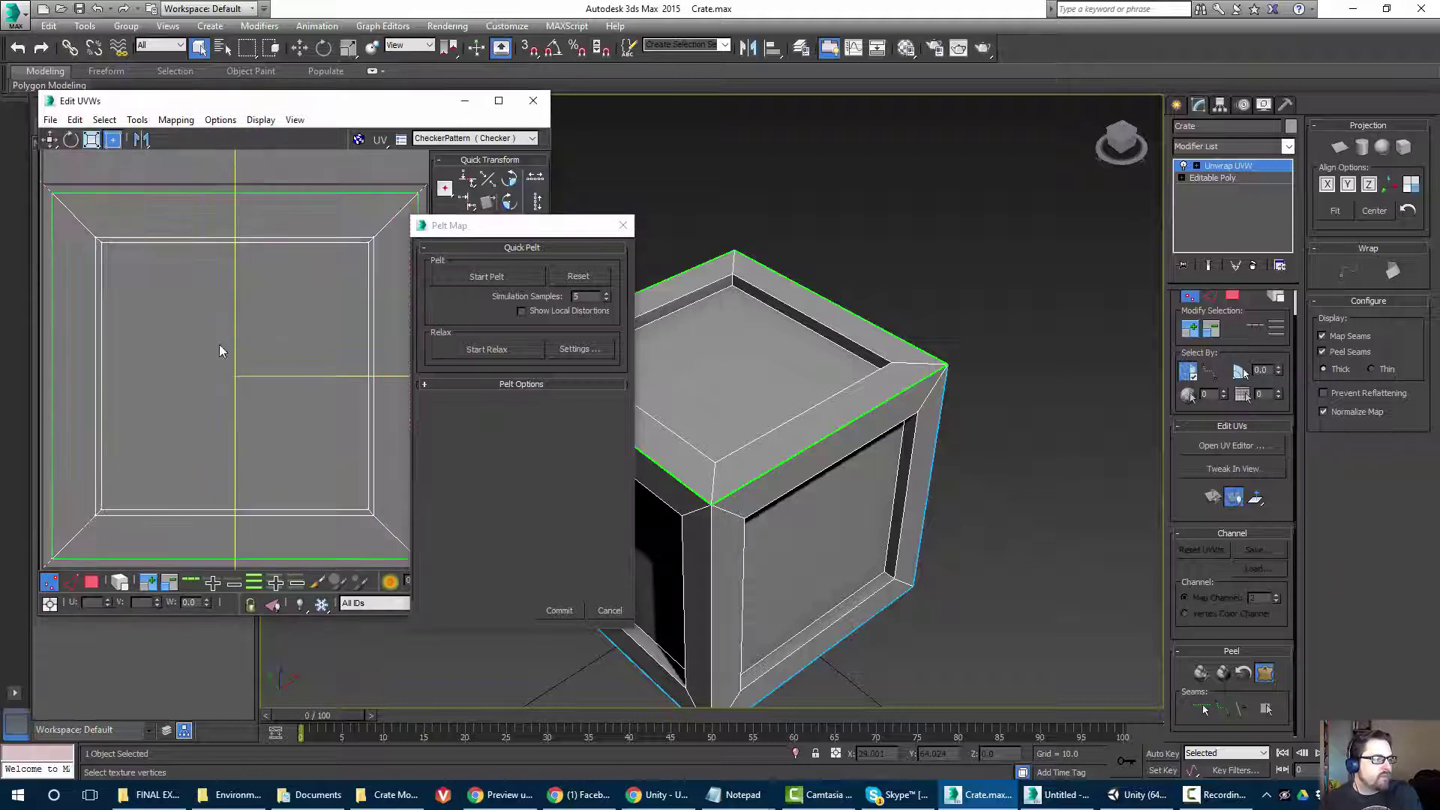
{"action": "scroll", "coordinate": [219, 345], "scroll_direction": "down", "scroll_amount": 1}
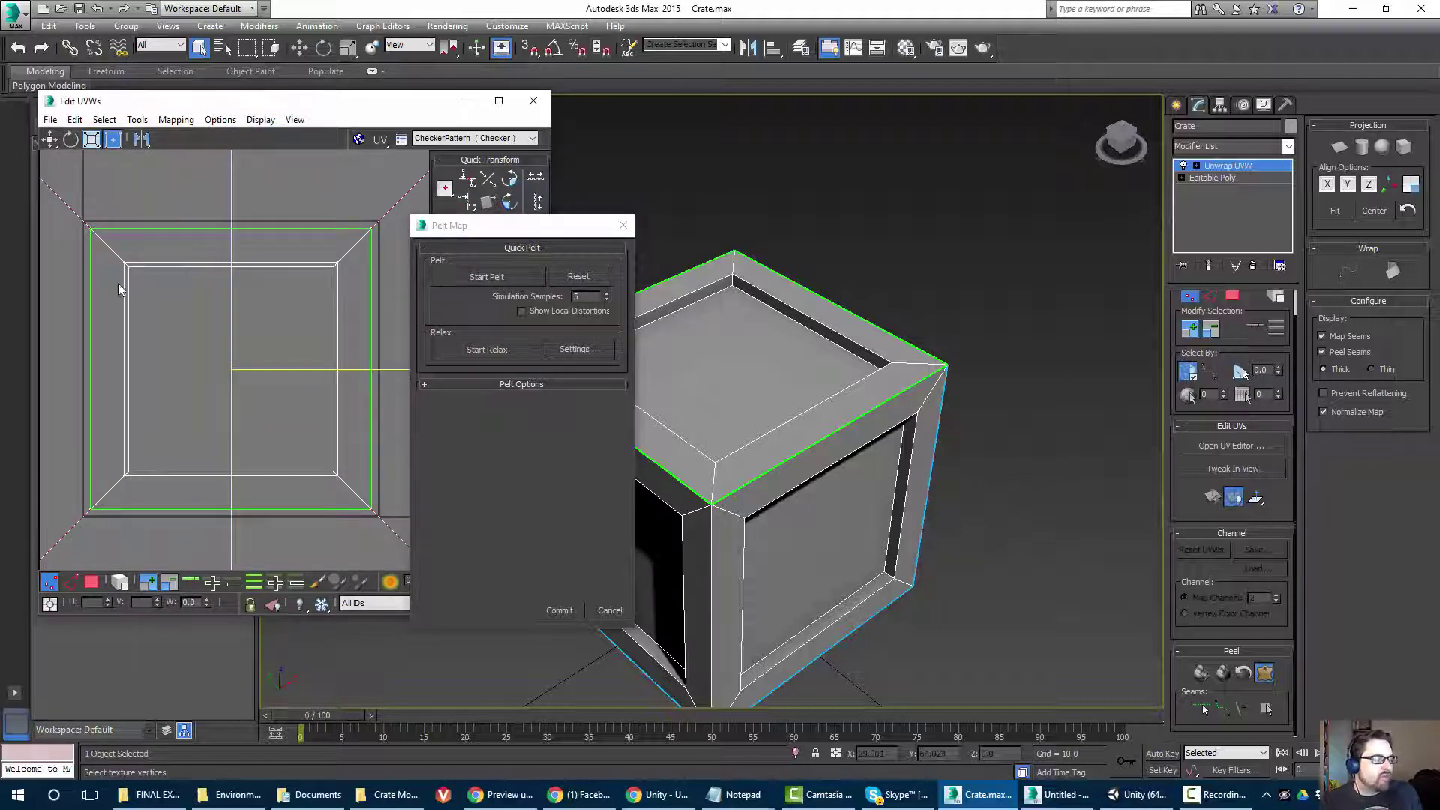
{"action": "scroll", "coordinate": [141, 349], "scroll_direction": "down", "scroll_amount": 3}
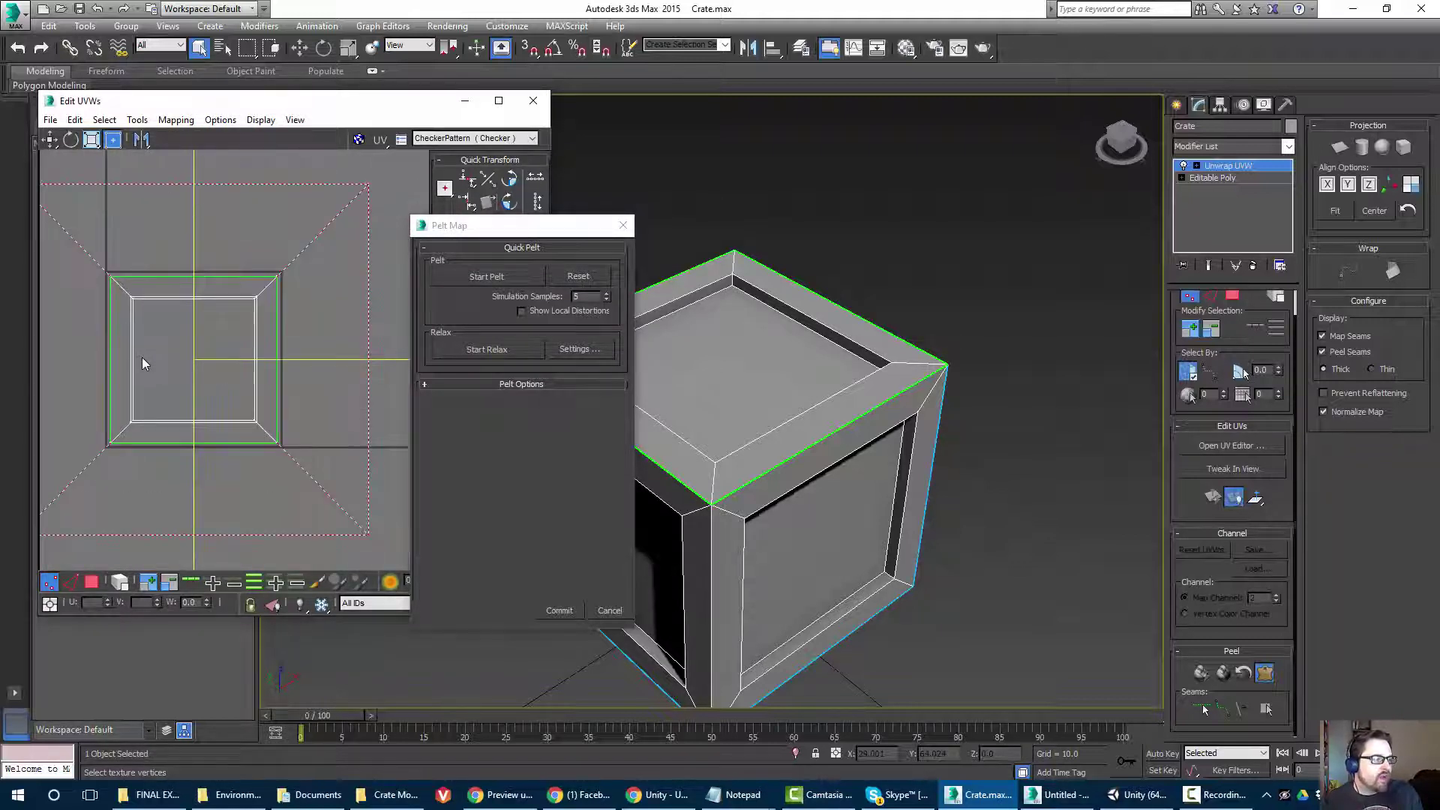
{"action": "left_click", "coordinate": [559, 611]}
{"action": "left_click_drag", "start_coordinate": [147, 351], "coordinate": [357, 171]}
{"action": "scroll", "coordinate": [231, 286], "scroll_direction": "down", "scroll_amount": 2}
{"action": "middle_click_drag", "start_coordinate": [231, 286], "coordinate": [221, 351]}
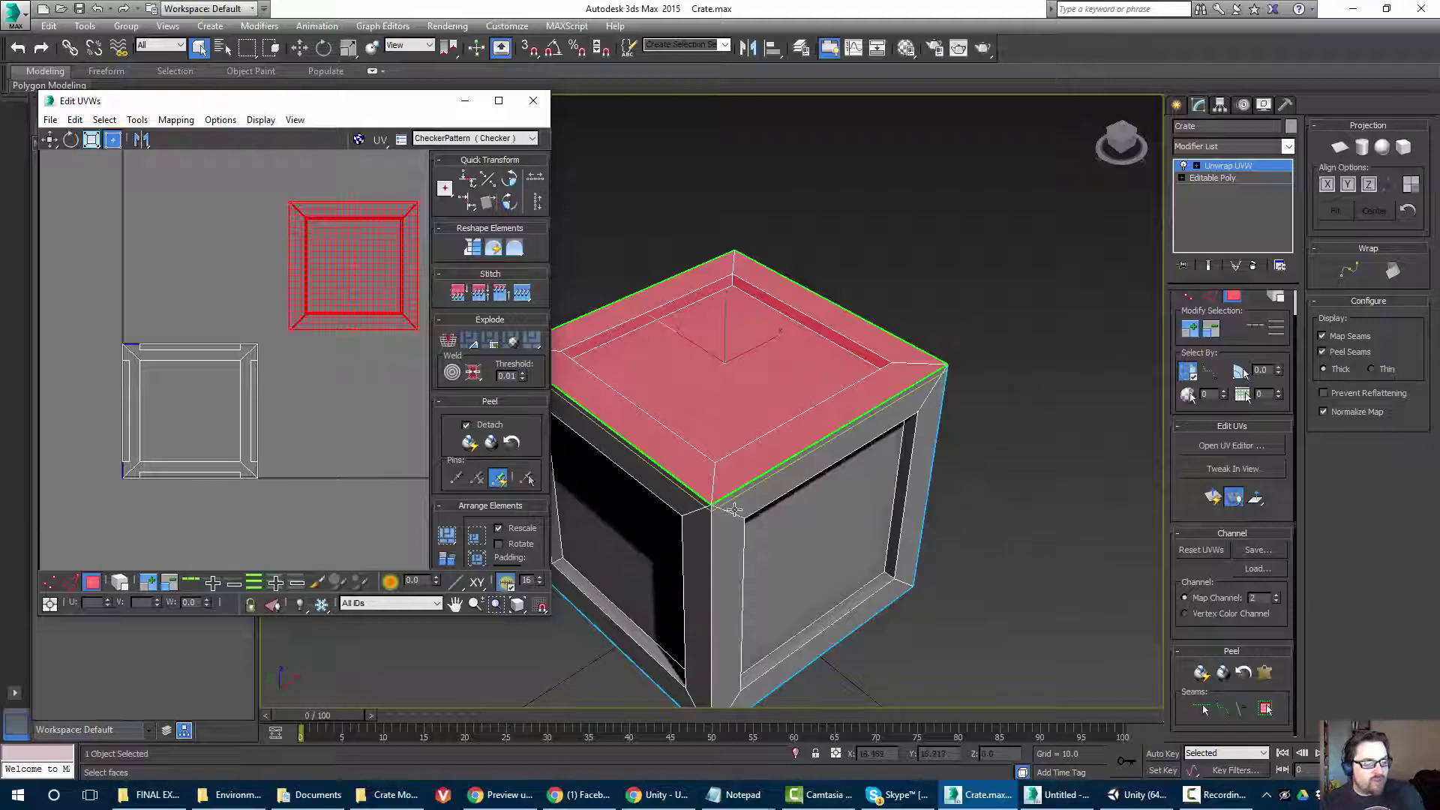
Select the recessed panel on one crate side and expand the face selection to the surrounding seams.
{"action": "middle_click_drag", "start_coordinate": [737, 492], "coordinate": [736, 428], "text": "alt"}
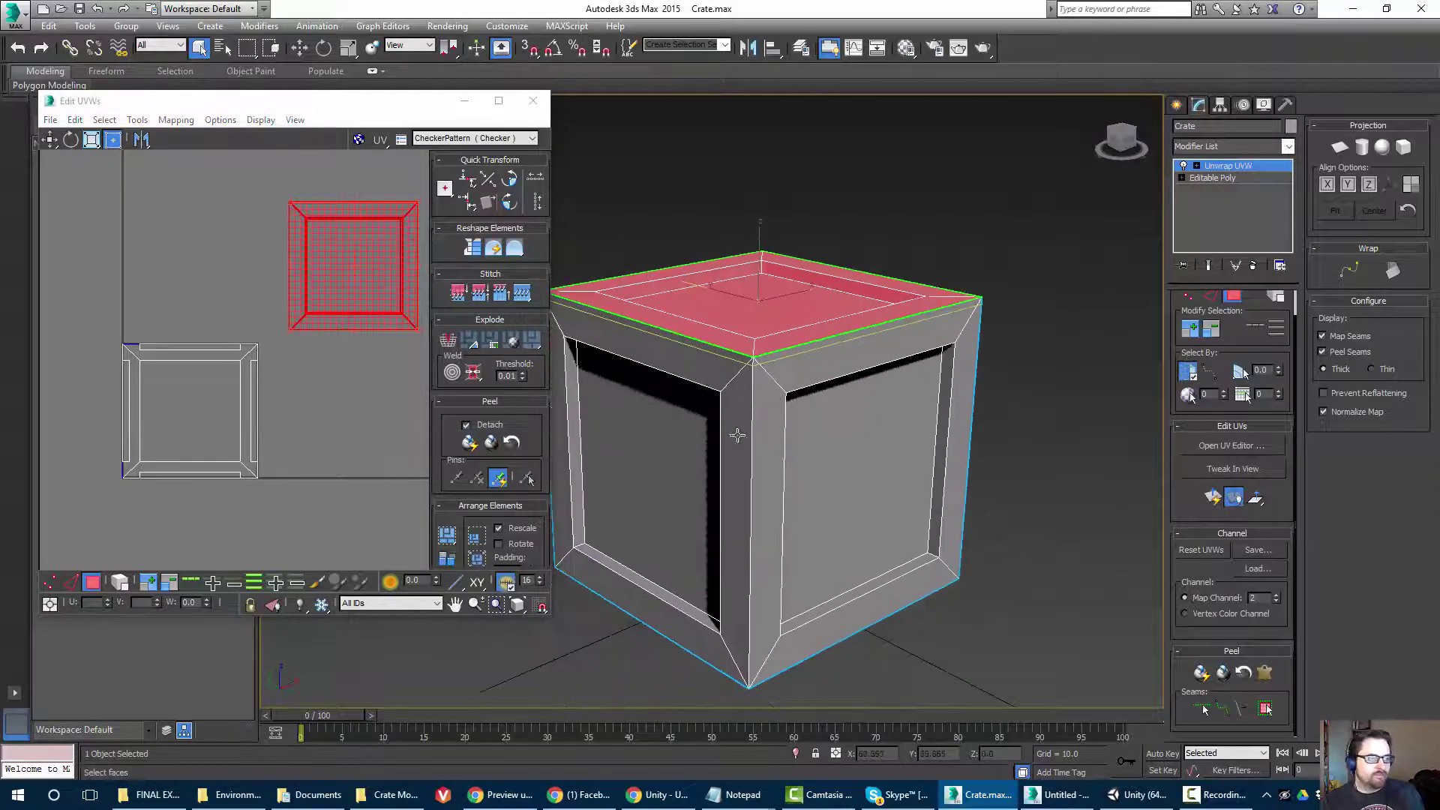
{"action": "left_click", "coordinate": [660, 483]}
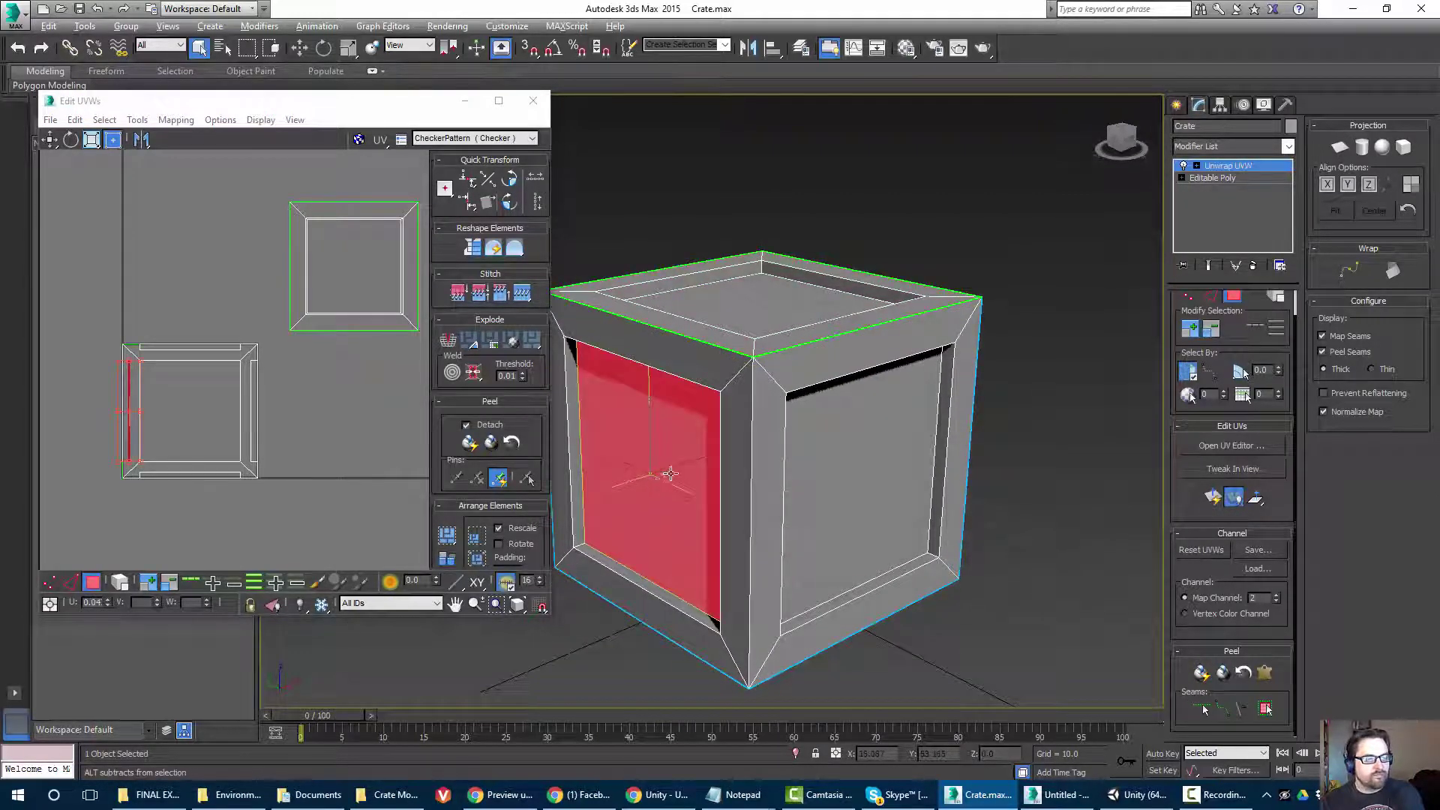
{"action": "middle_click_drag", "start_coordinate": [666, 472], "coordinate": [790, 403], "text": "alt"}
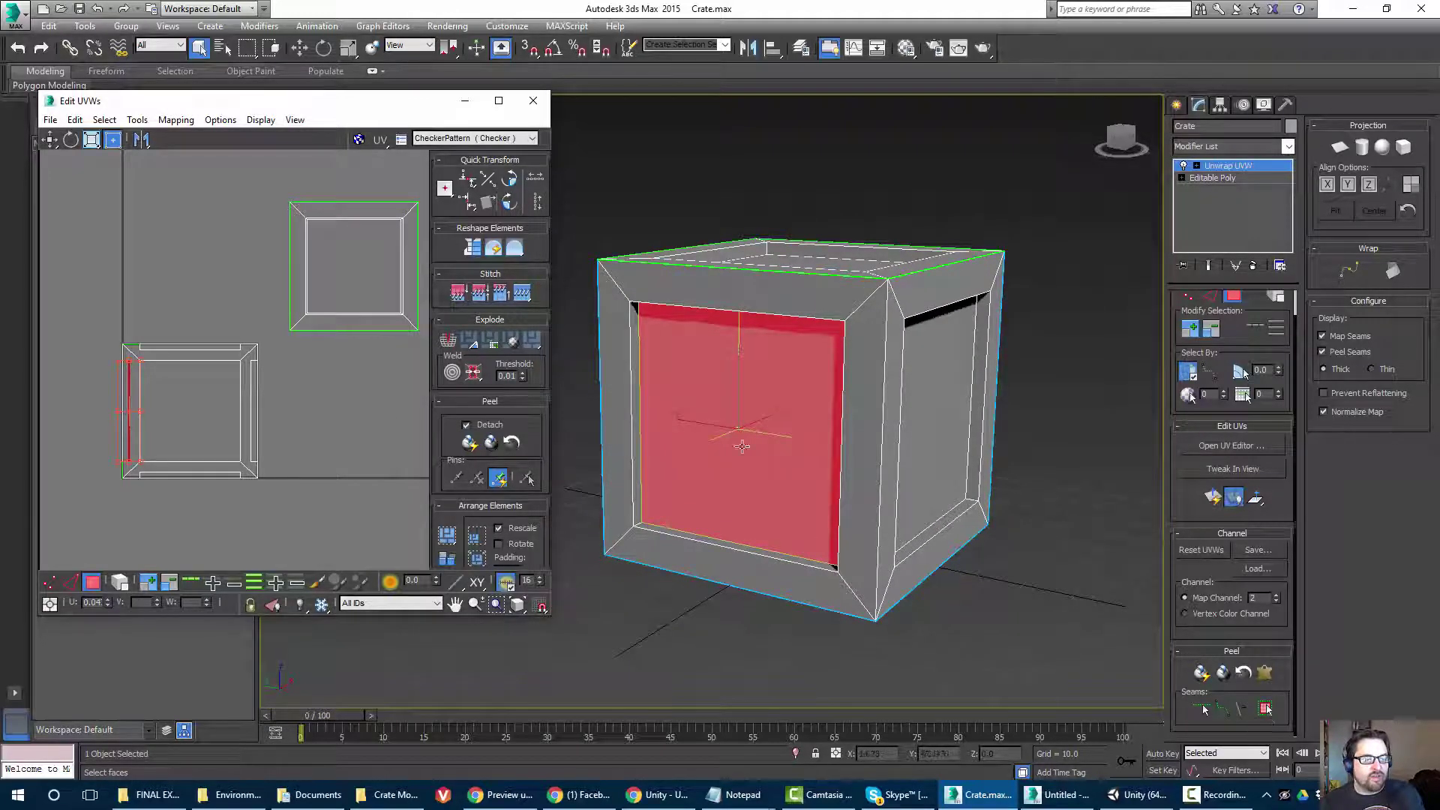
{"action": "left_click", "coordinate": [1266, 711]}
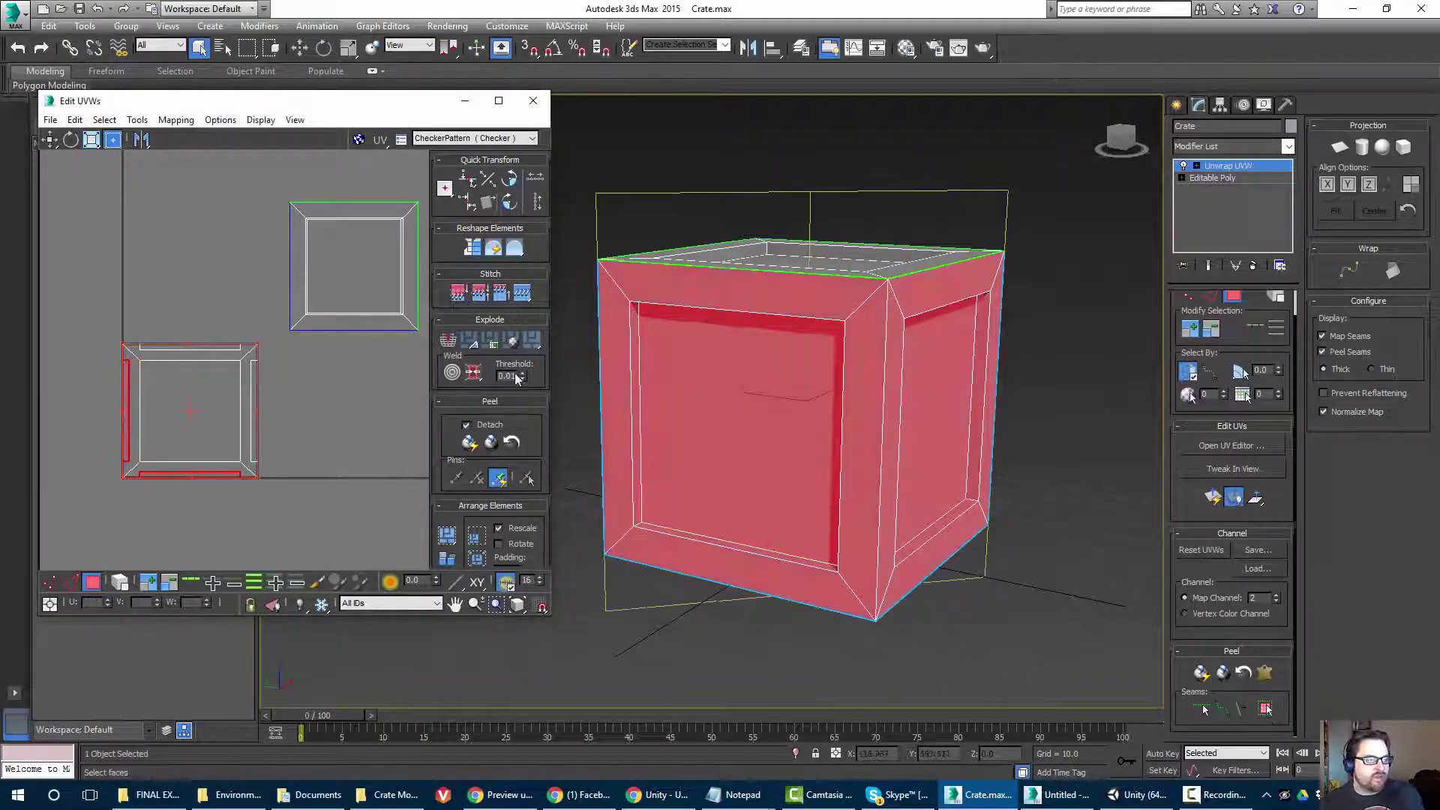
Open a pelt map for the two joined side faces and run the pelt simulation followed by the default relax.
{"action": "left_click", "coordinate": [1264, 674]}
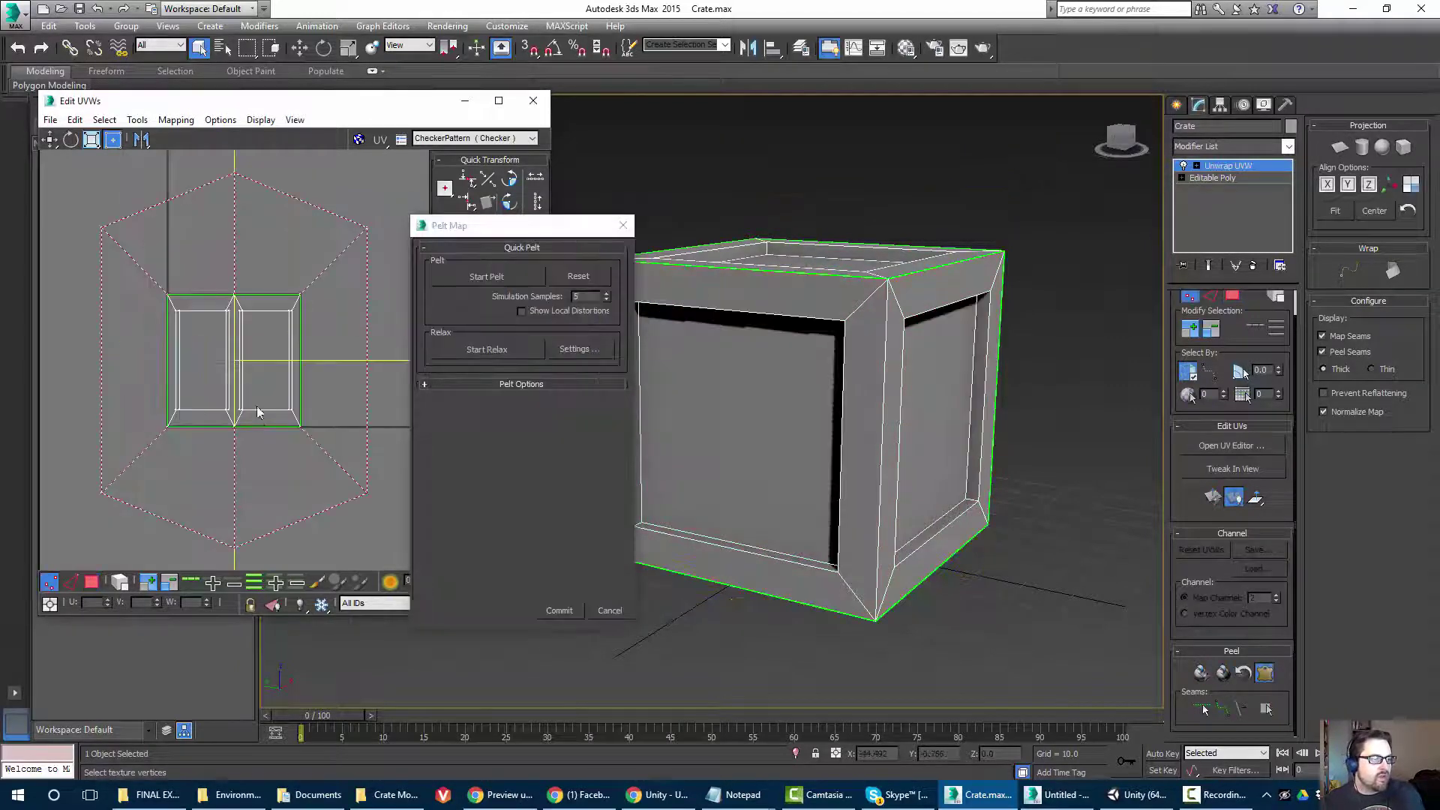
{"action": "scroll", "coordinate": [327, 345], "scroll_direction": "up", "scroll_amount": 3}
{"action": "middle_click_drag", "start_coordinate": [201, 335], "coordinate": [245, 332]}
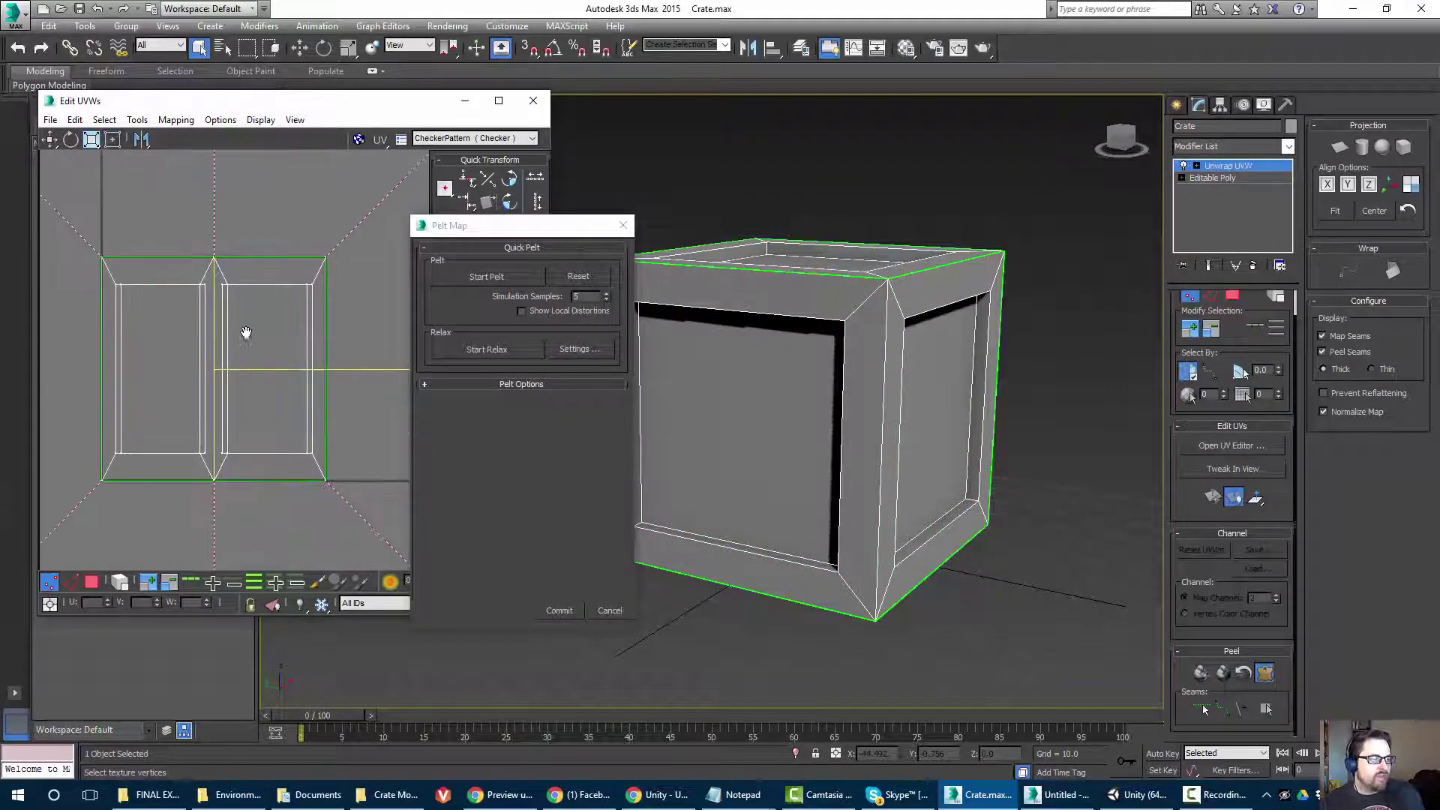
{"action": "left_click", "coordinate": [498, 278]}
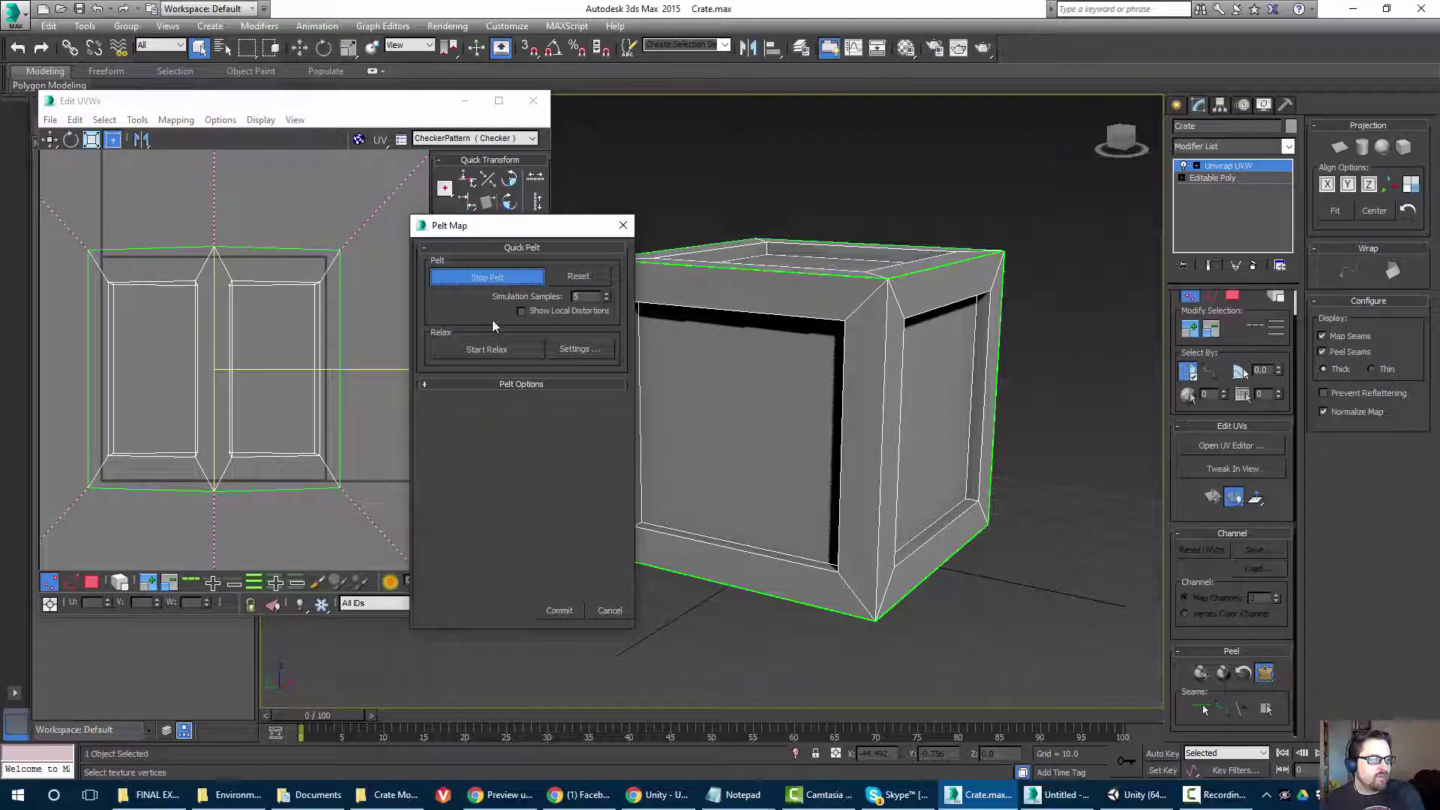
{"action": "left_click", "coordinate": [491, 350]}
{"action": "left_click", "coordinate": [491, 351]}
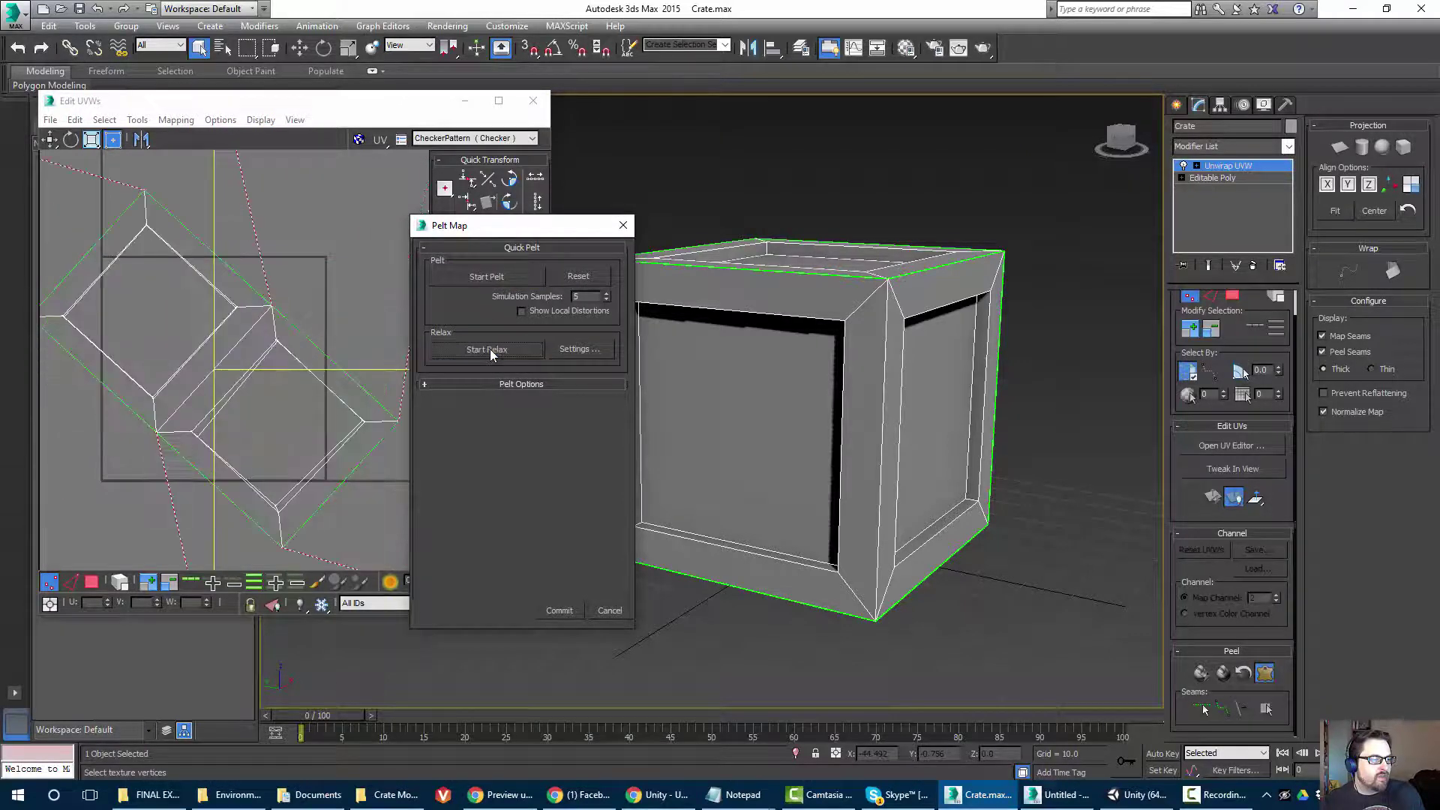
Try relaxing the two-side shell with Relax By Polygon Angles and commit the pelt map.
{"action": "left_click", "coordinate": [567, 350]}
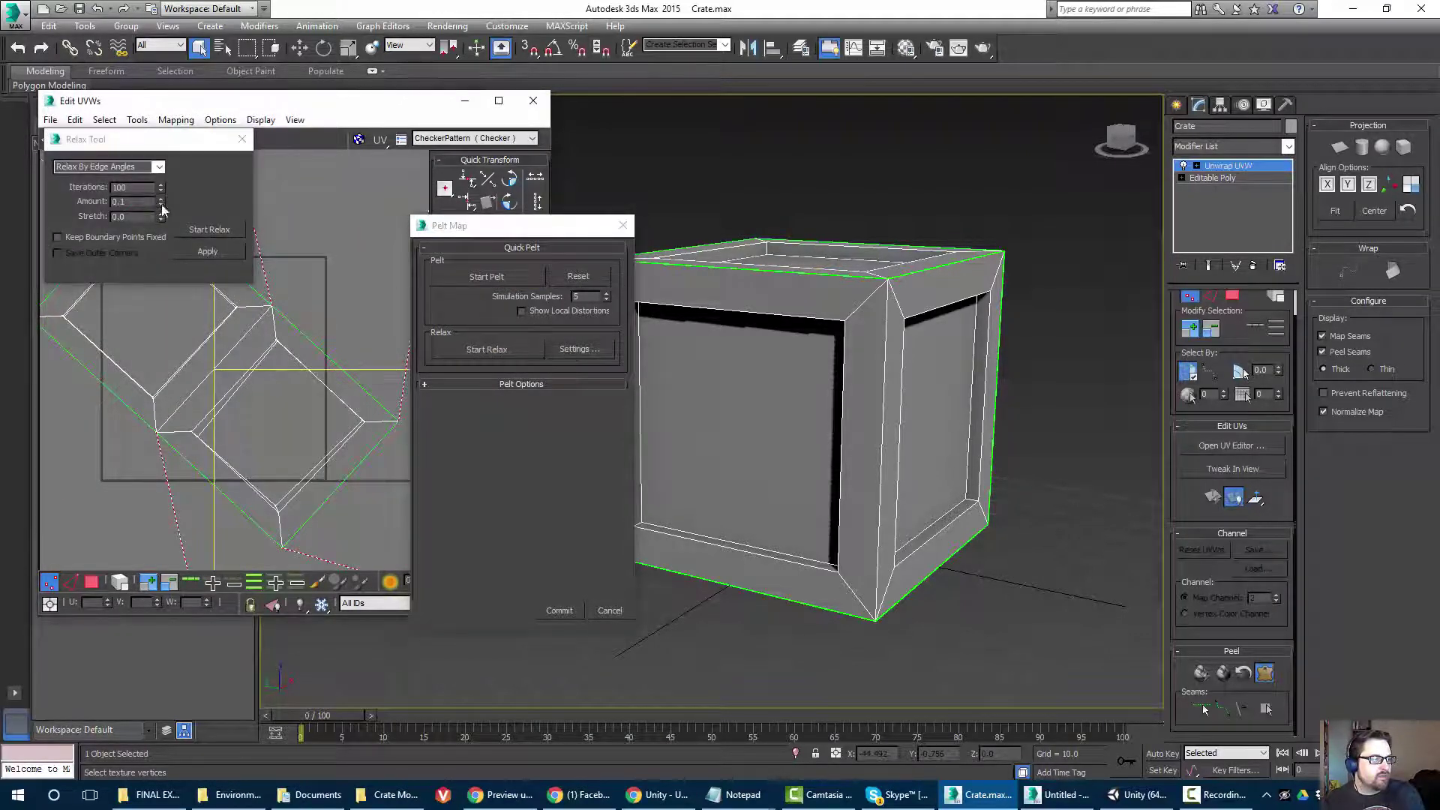
{"action": "left_click", "coordinate": [160, 167]}
{"action": "left_click", "coordinate": [105, 181]}
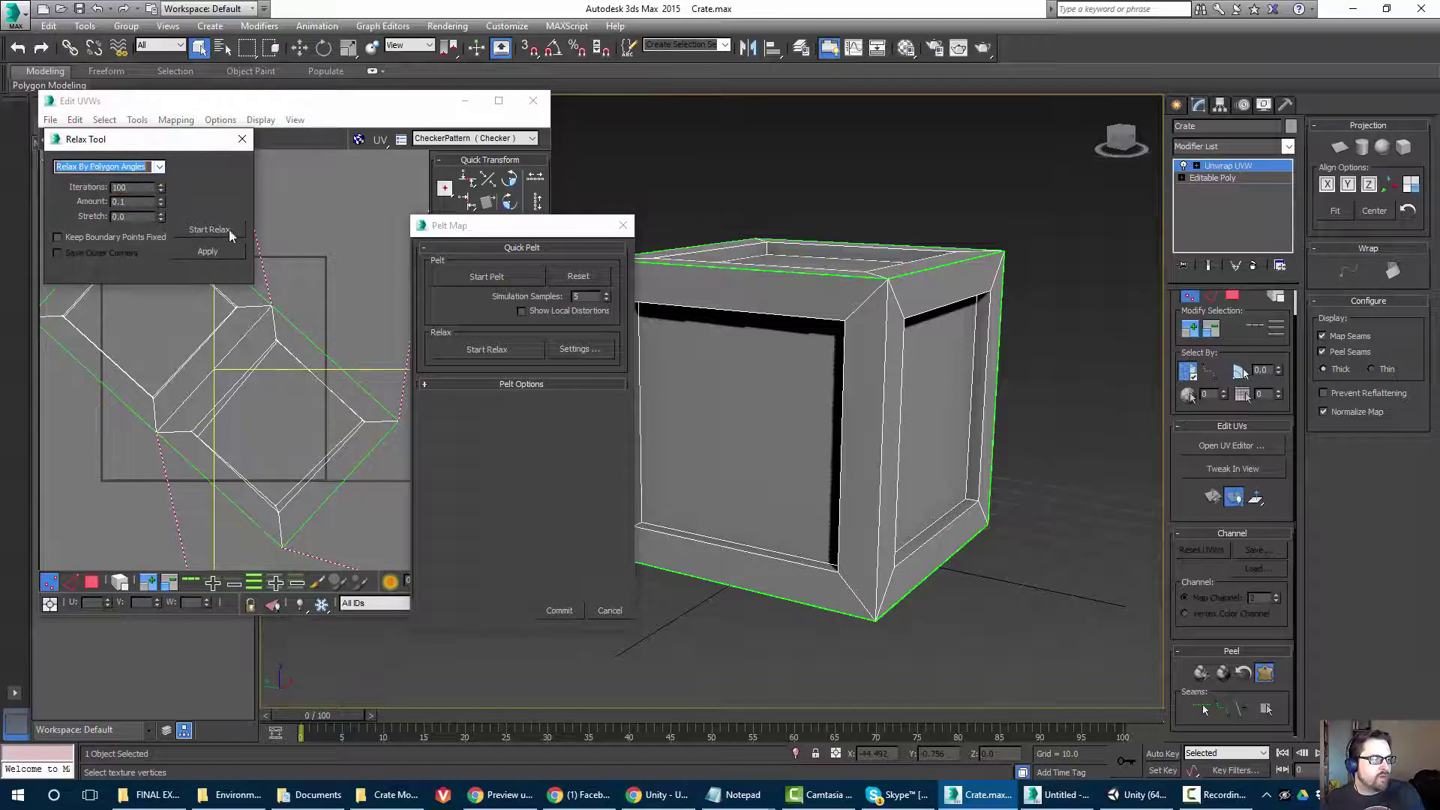
{"action": "left_click", "coordinate": [230, 234]}
{"action": "left_click", "coordinate": [230, 234]}
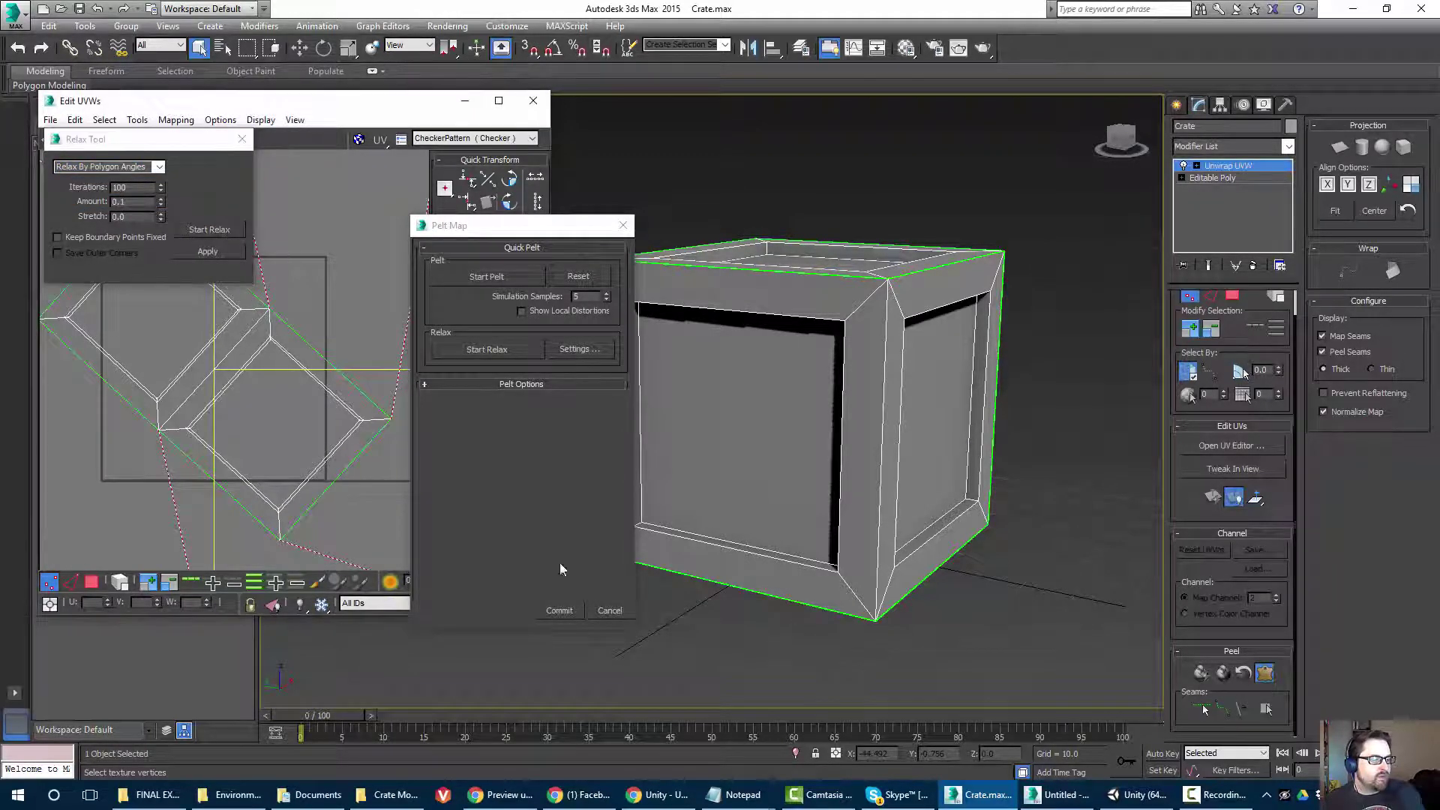
{"action": "left_click", "coordinate": [559, 611]}
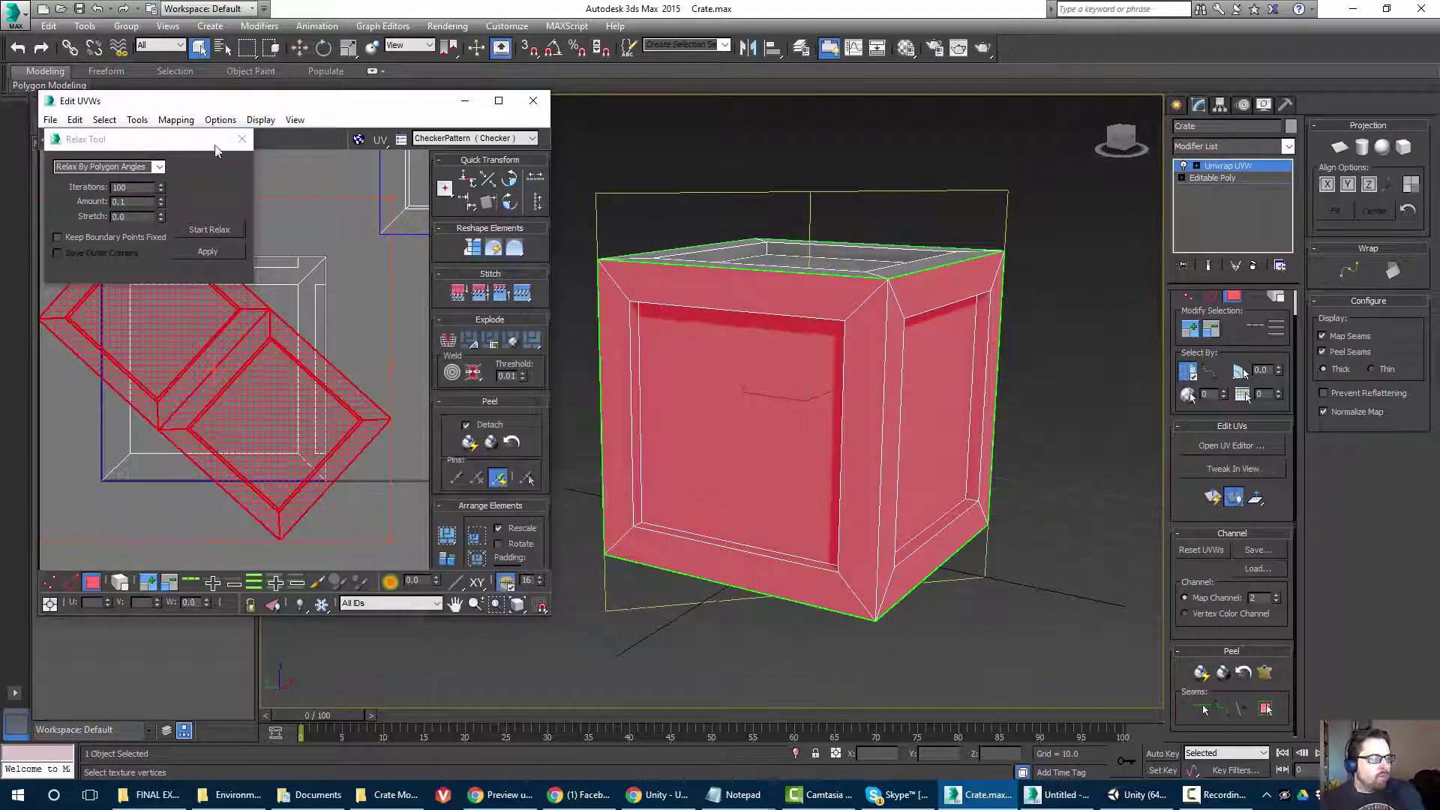
{"action": "left_click", "coordinate": [241, 139]}
{"action": "middle_click_drag", "start_coordinate": [280, 258], "coordinate": [316, 248]}
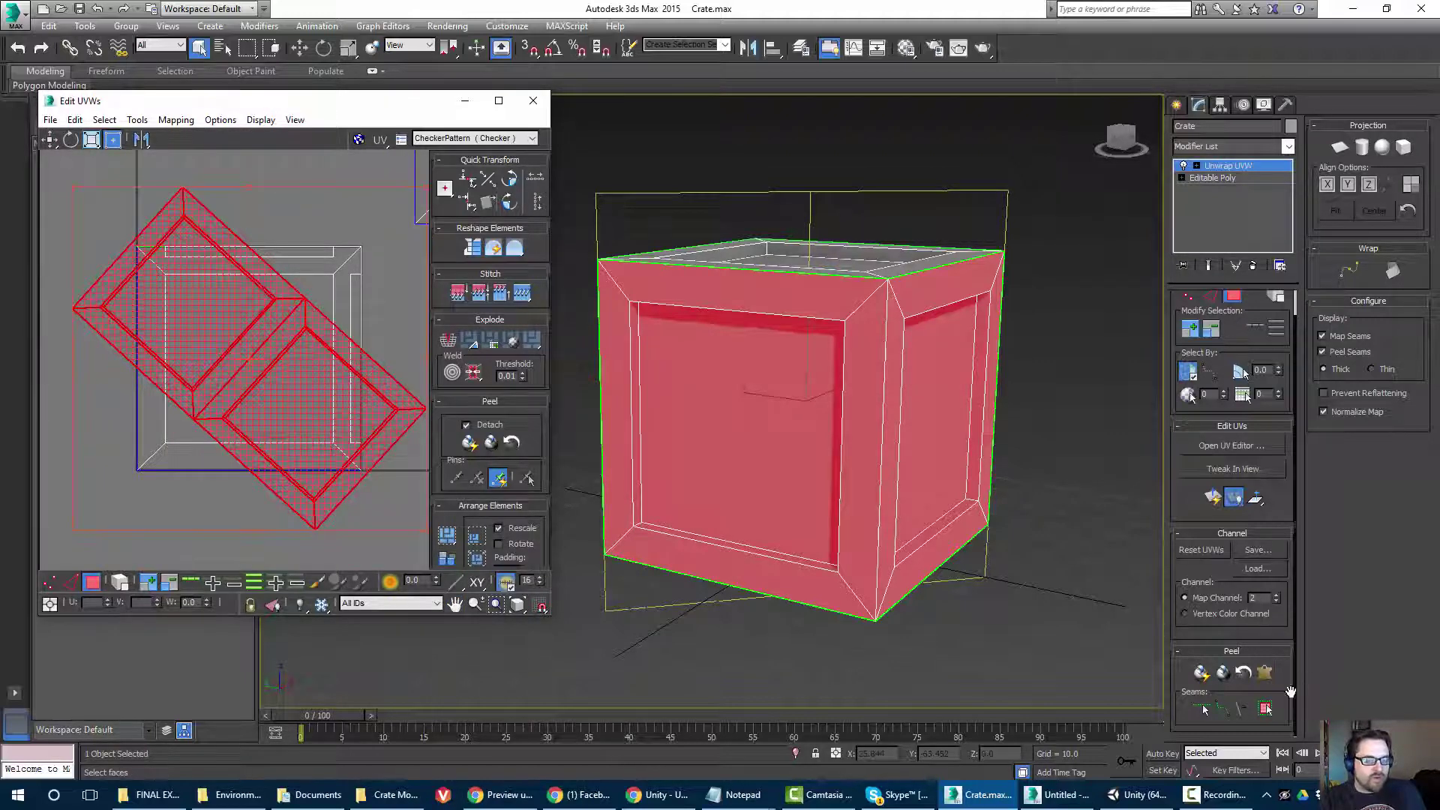
Pelt the two joined side faces again, relax them by polygon angles, and move the committed shell sideways, clear of the overlapping shell.
{"action": "left_click", "coordinate": [1264, 672]}
{"action": "left_click", "coordinate": [486, 276]}
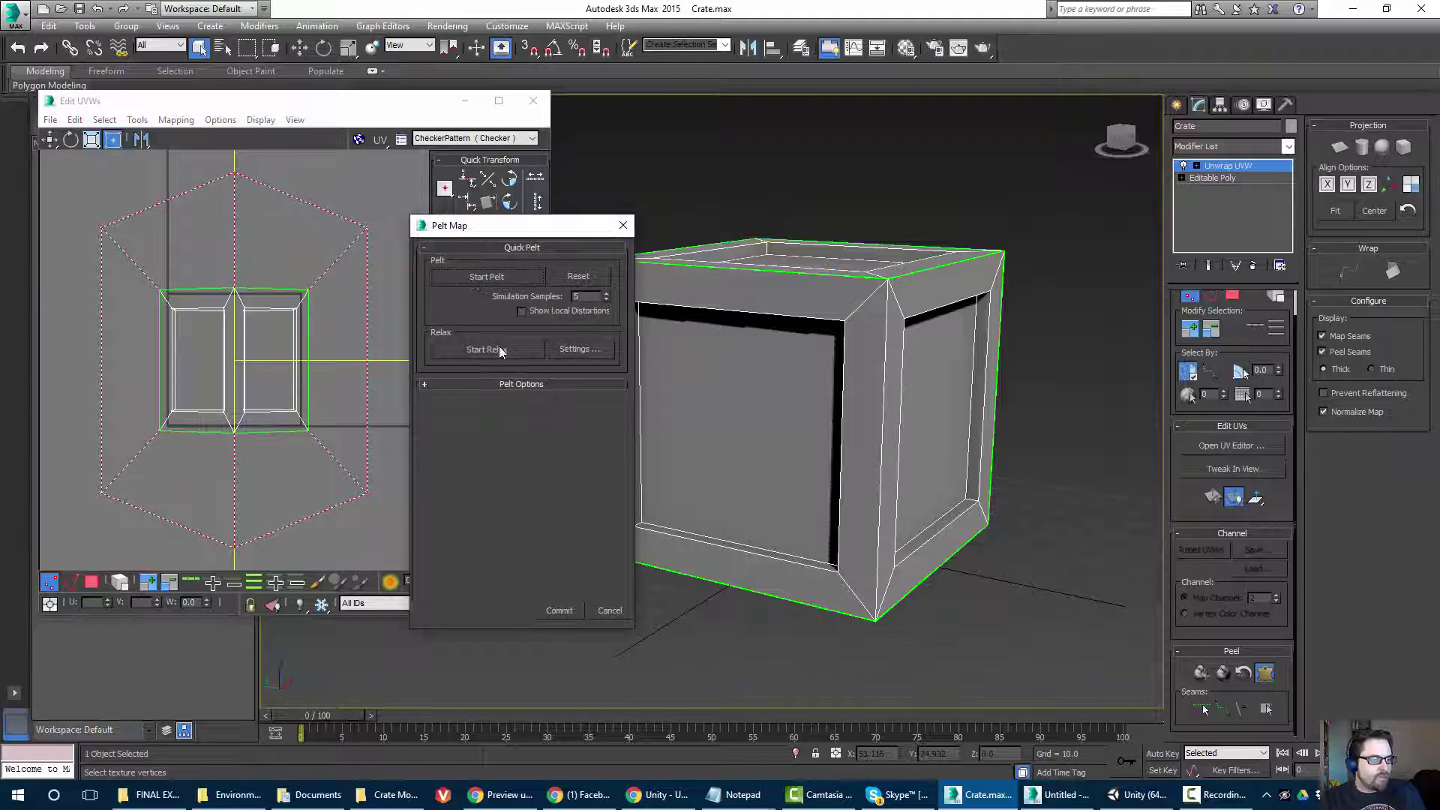
{"action": "left_click", "coordinate": [579, 349]}
{"action": "left_click", "coordinate": [159, 167]}
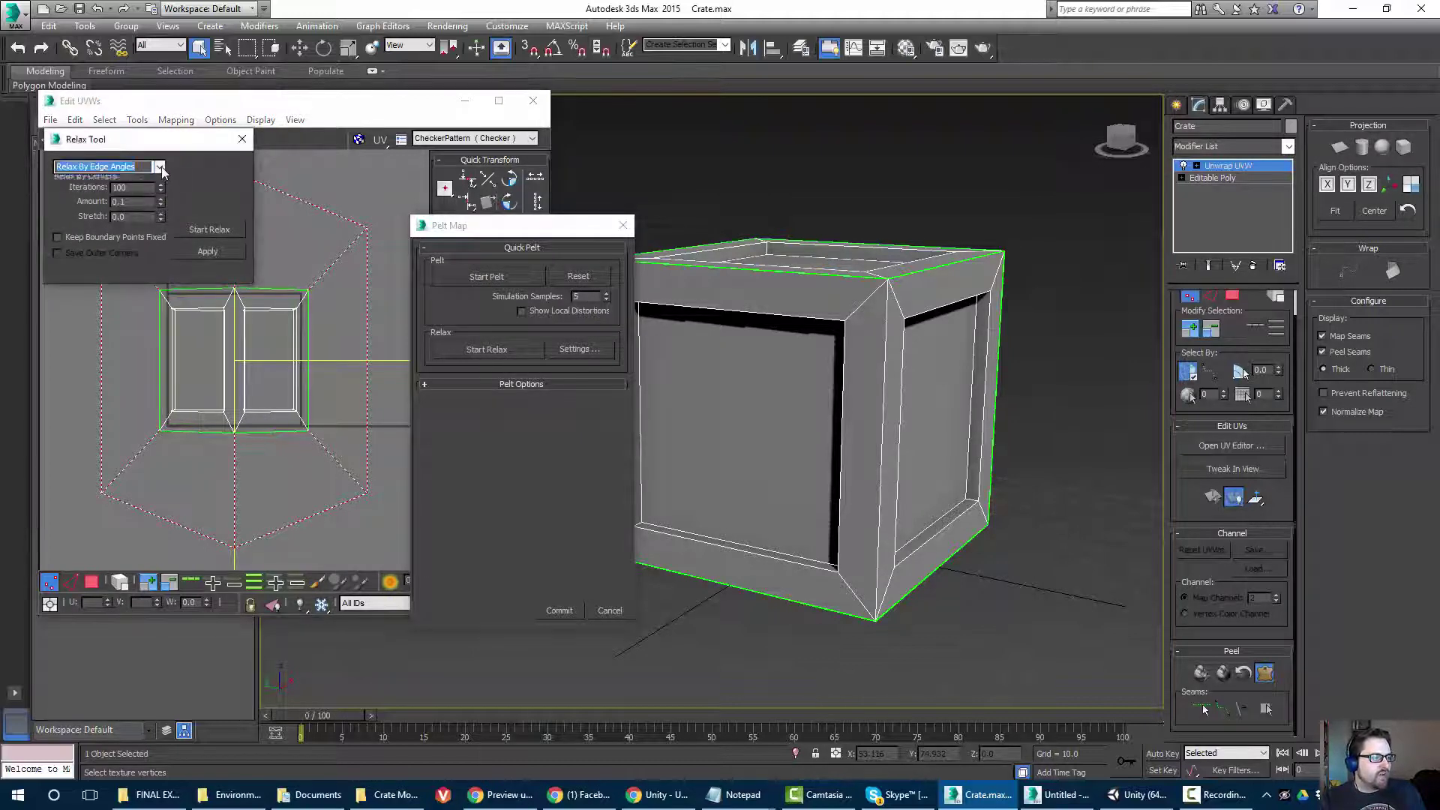
{"action": "left_click", "coordinate": [92, 190]}
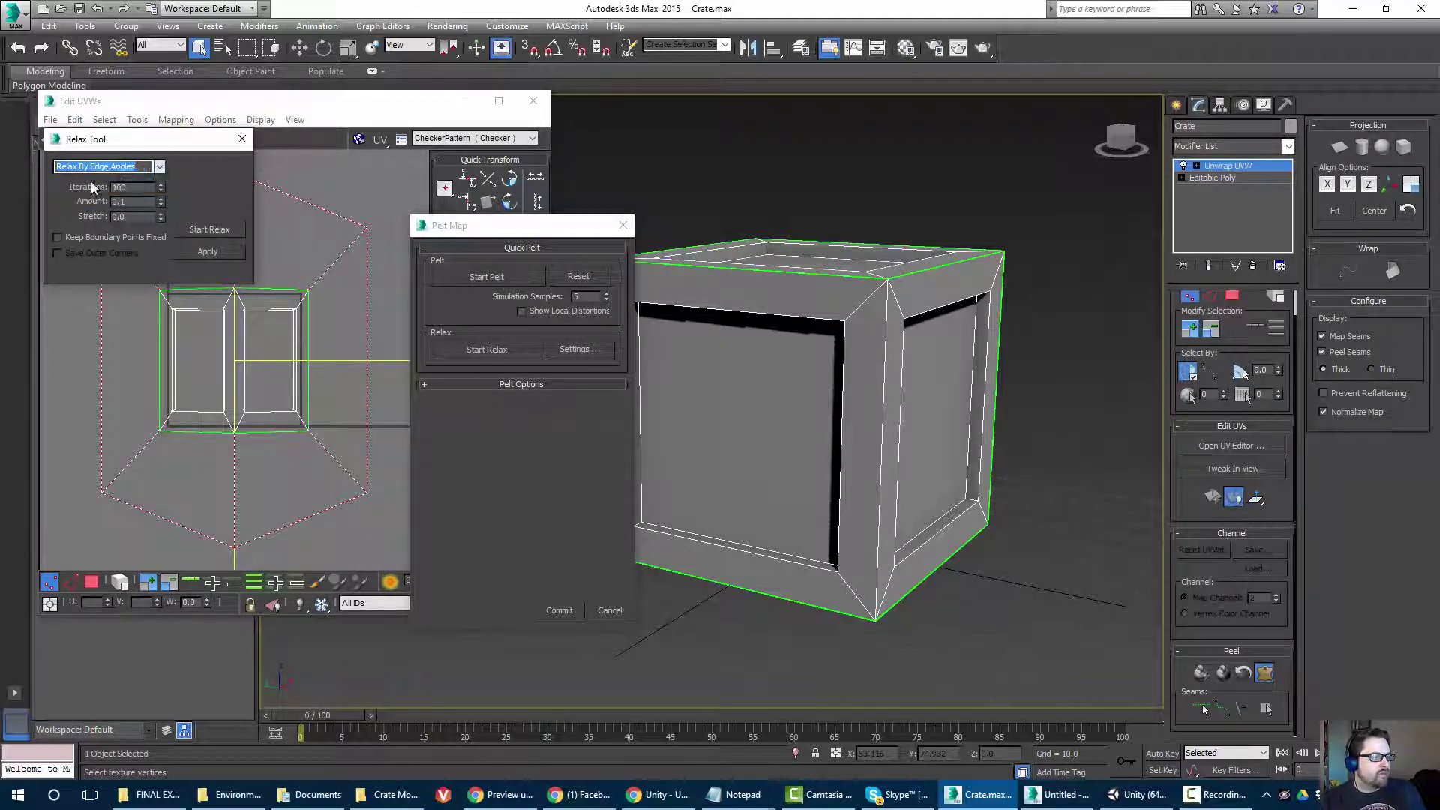
{"action": "left_click", "coordinate": [207, 229]}
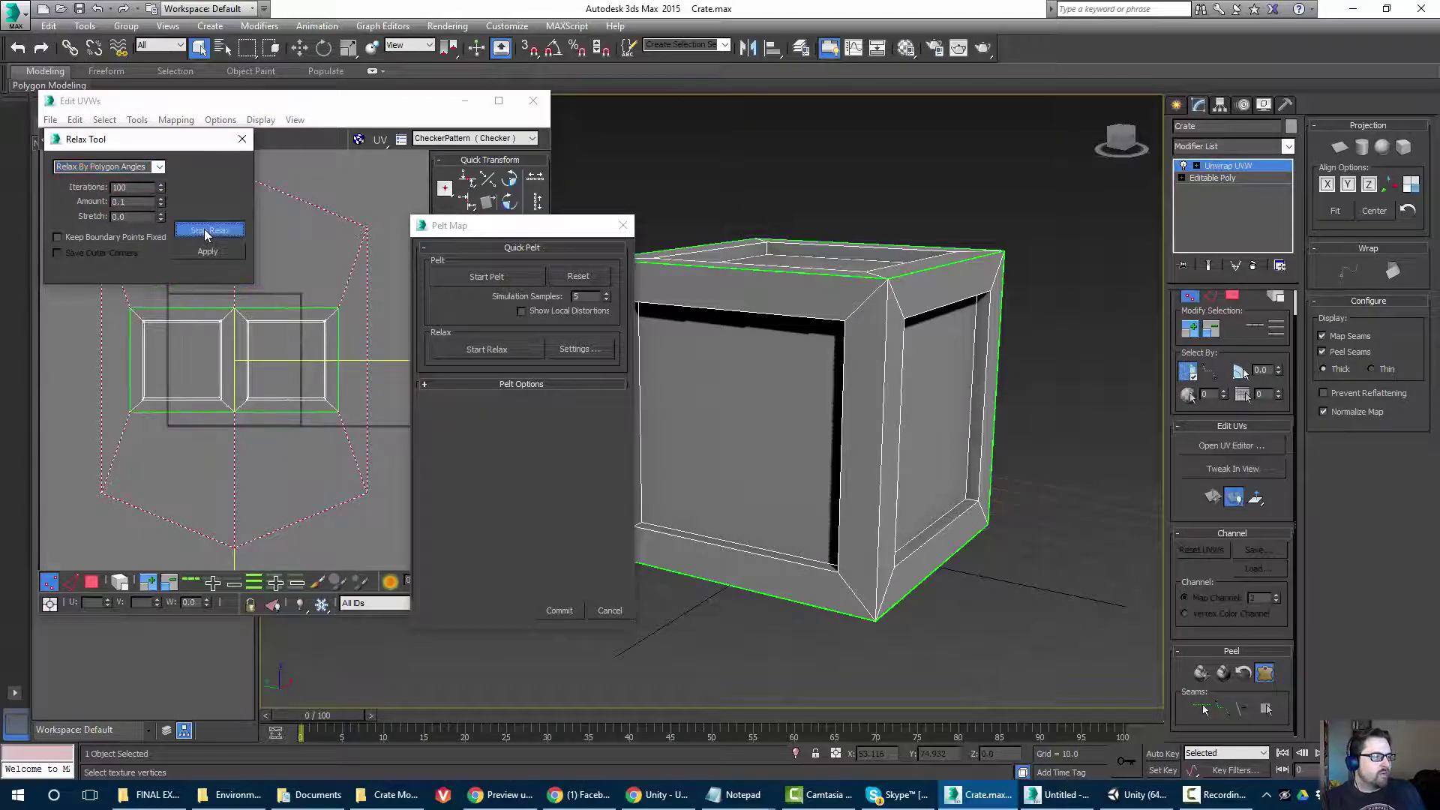
{"action": "left_click", "coordinate": [208, 230]}
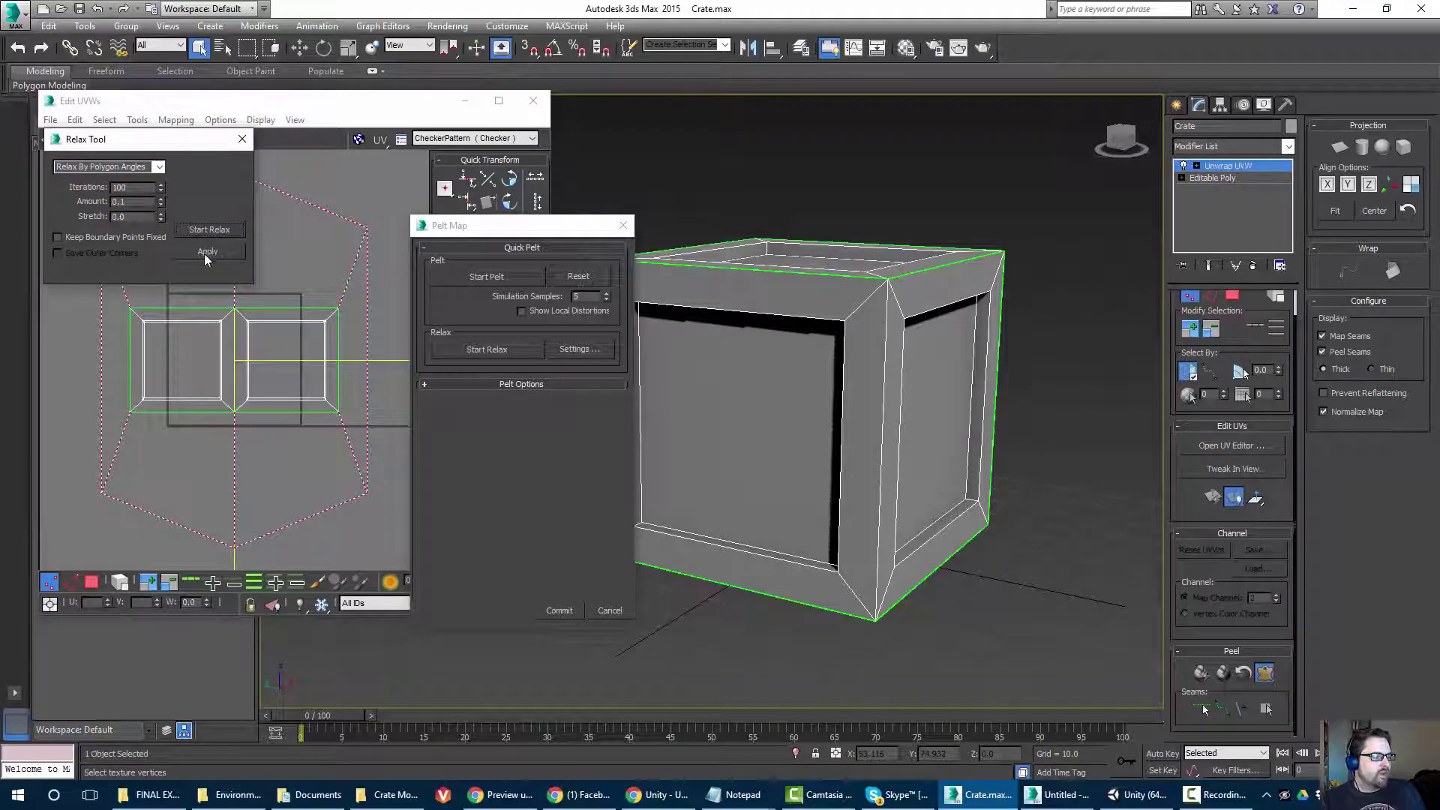
{"action": "left_click", "coordinate": [559, 610]}
{"action": "left_click_drag", "start_coordinate": [331, 367], "coordinate": [431, 368]}
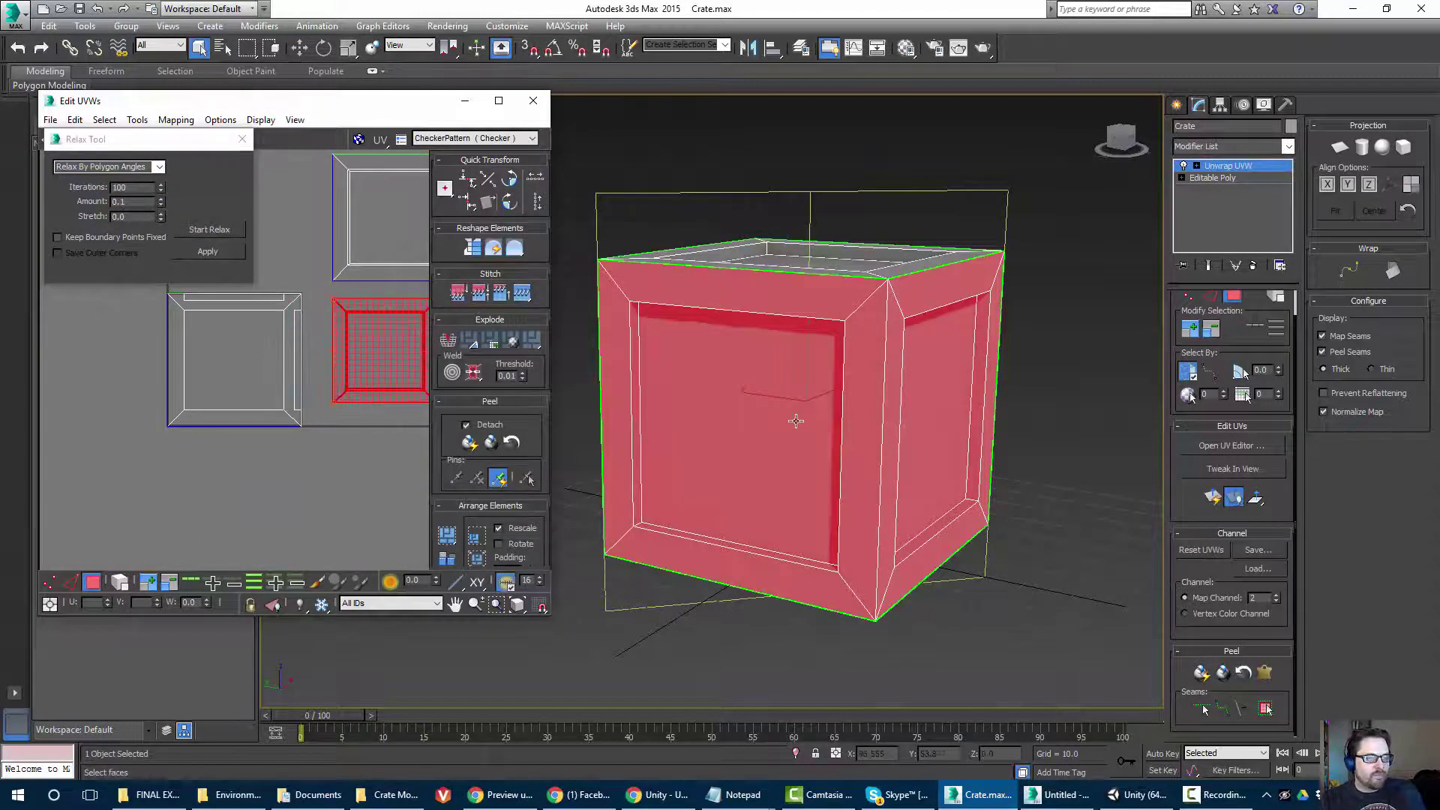
Select the recessed panel on a remaining crate side and expand the face selection to the surrounding seams.
{"action": "middle_click_drag", "start_coordinate": [795, 420], "coordinate": [833, 411], "text": "alt"}
{"action": "left_click", "coordinate": [896, 398]}
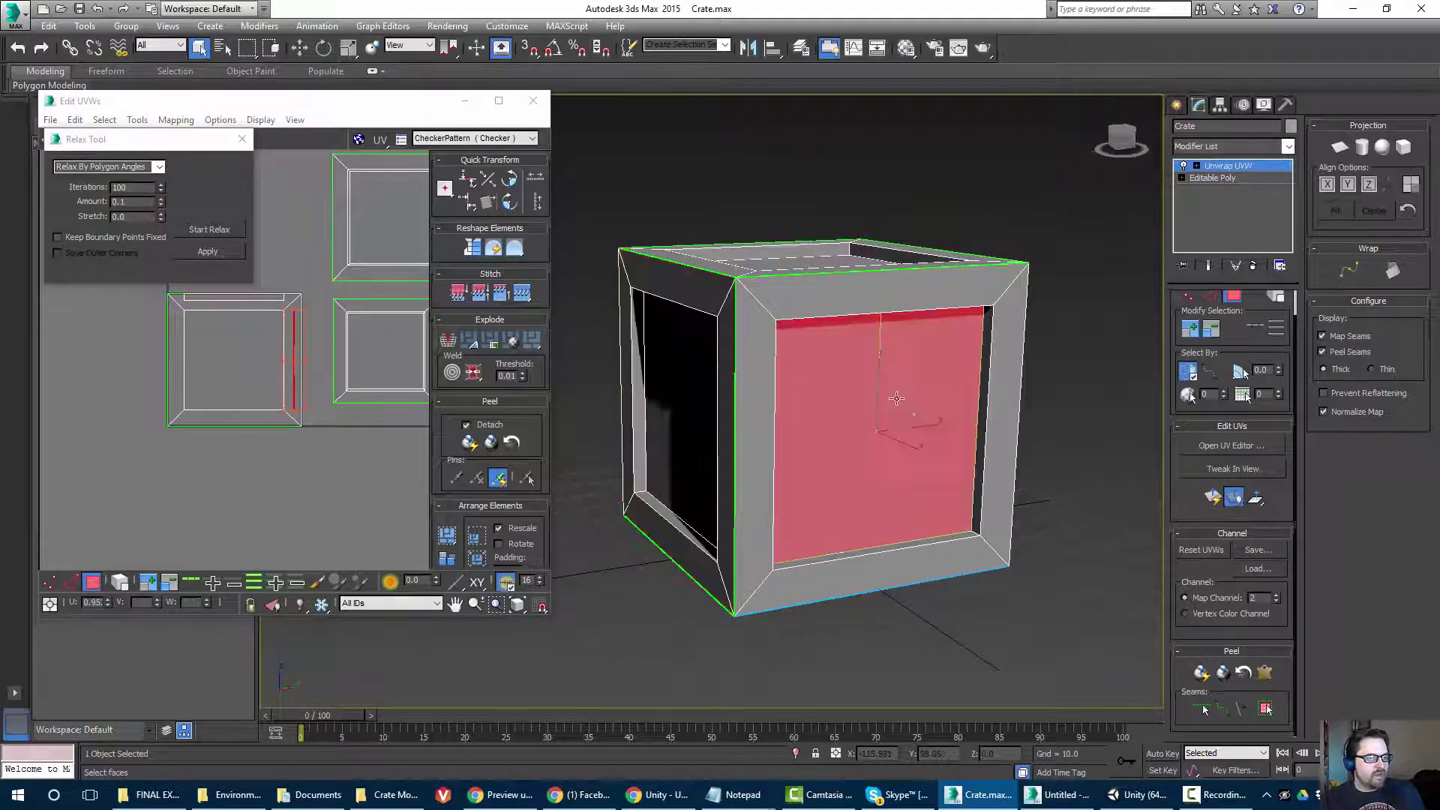
{"action": "left_click", "coordinate": [1265, 709]}
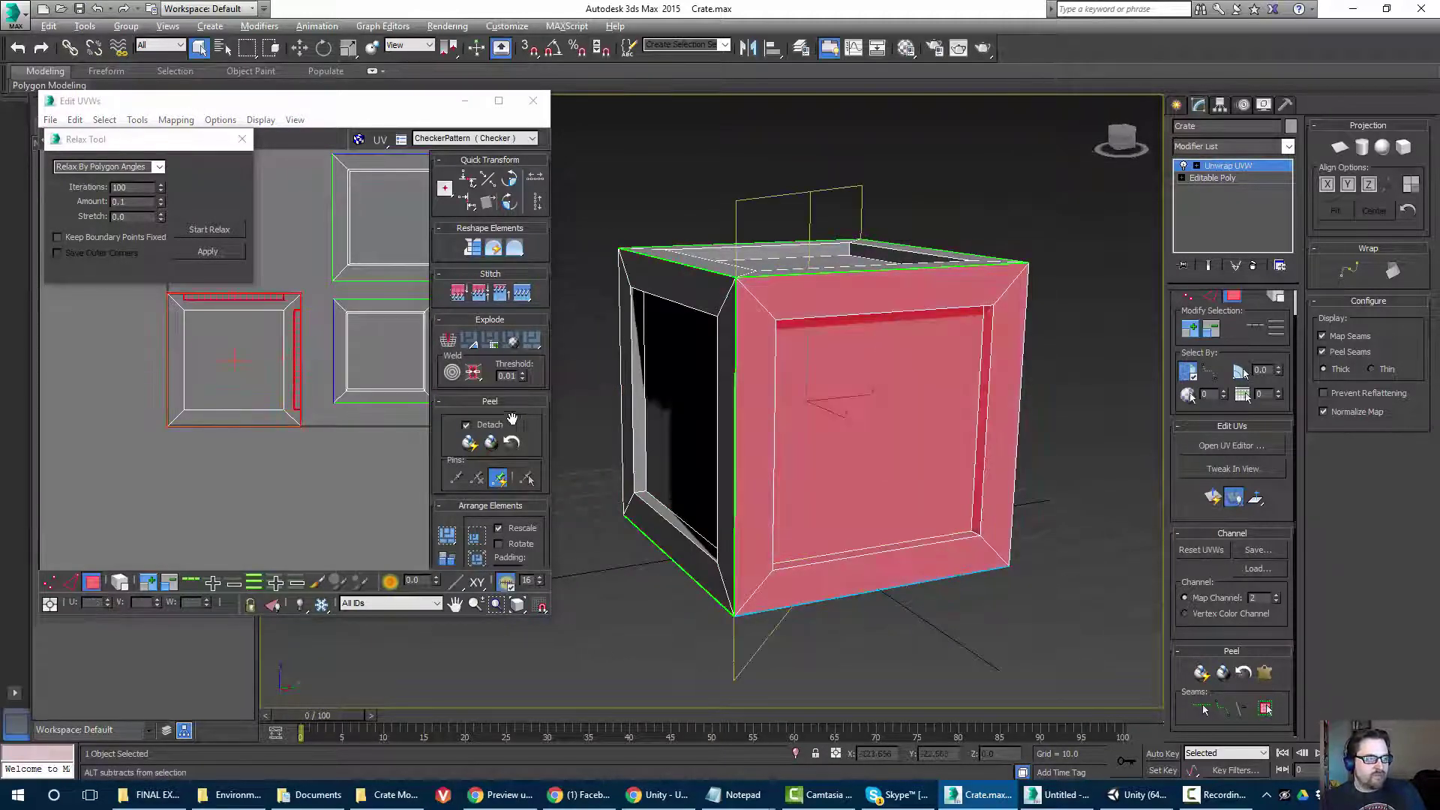
{"action": "middle_click_drag", "start_coordinate": [396, 437], "coordinate": [291, 473]}
{"action": "left_click_drag", "start_coordinate": [814, 448], "coordinate": [675, 446], "text": "alt"}
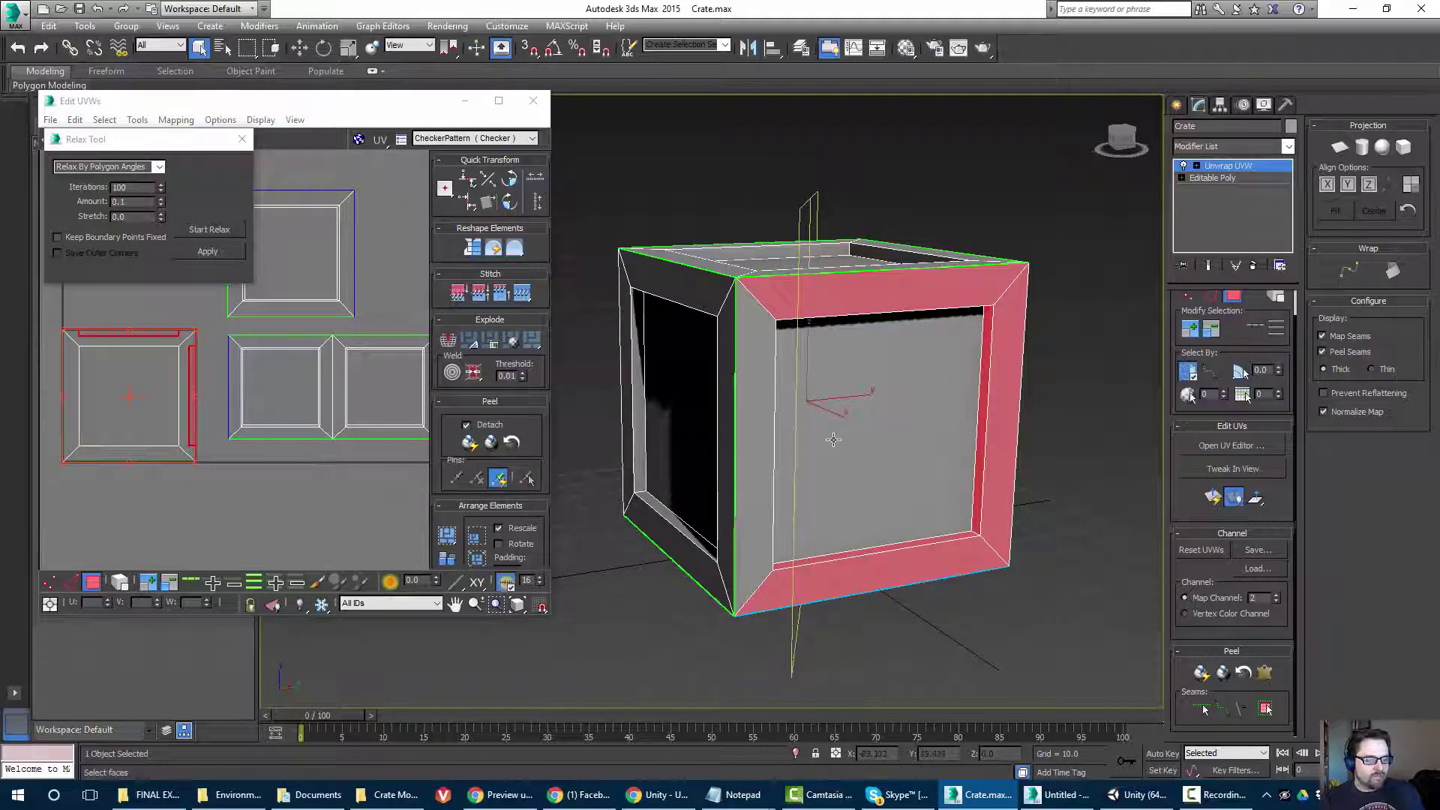
{"action": "key", "text": "super"}
{"action": "key", "text": "super"}
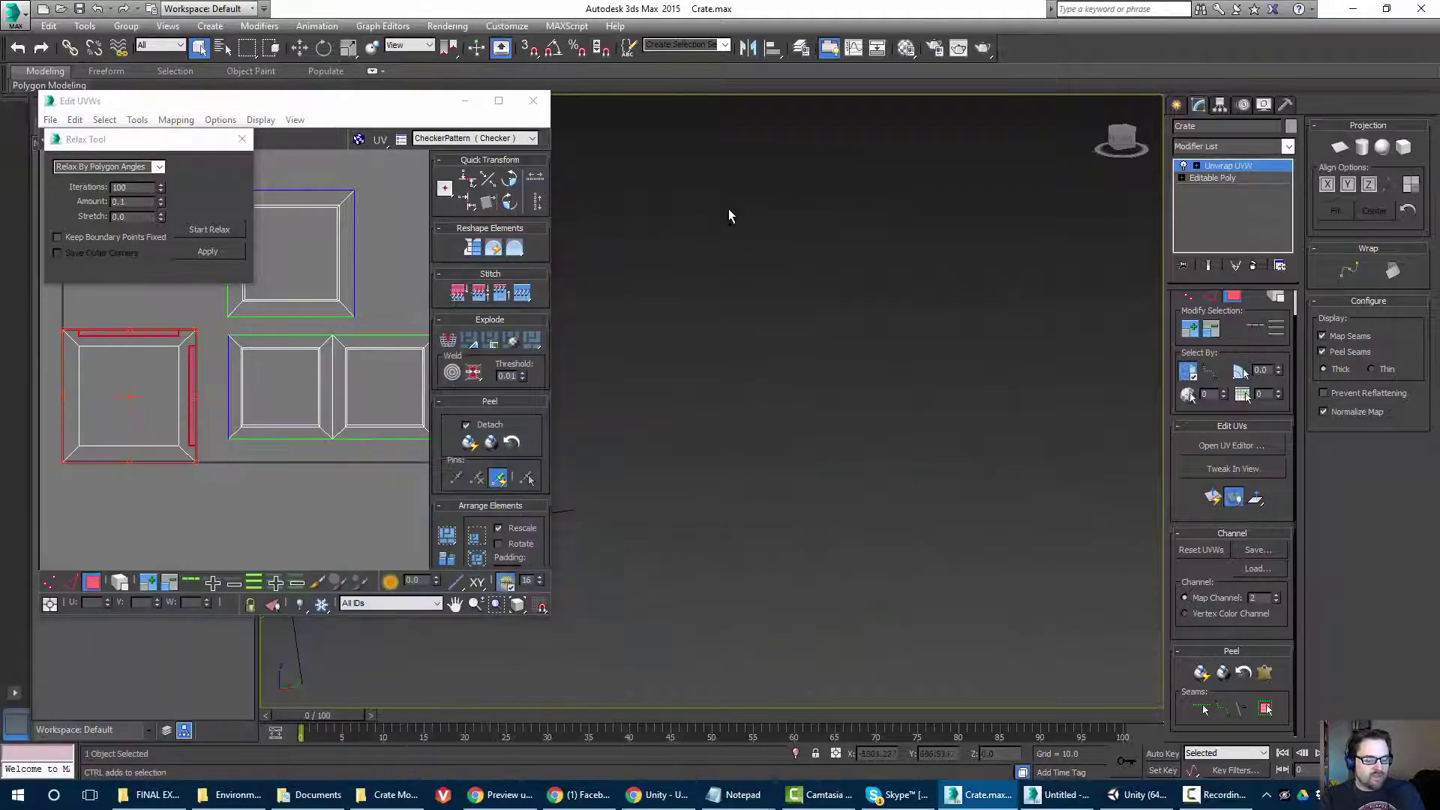
Pelt the other pair of joined side faces, relax them by polygon angles, commit, and move the shell below the first two-side shell.
{"action": "left_click", "coordinate": [806, 275]}
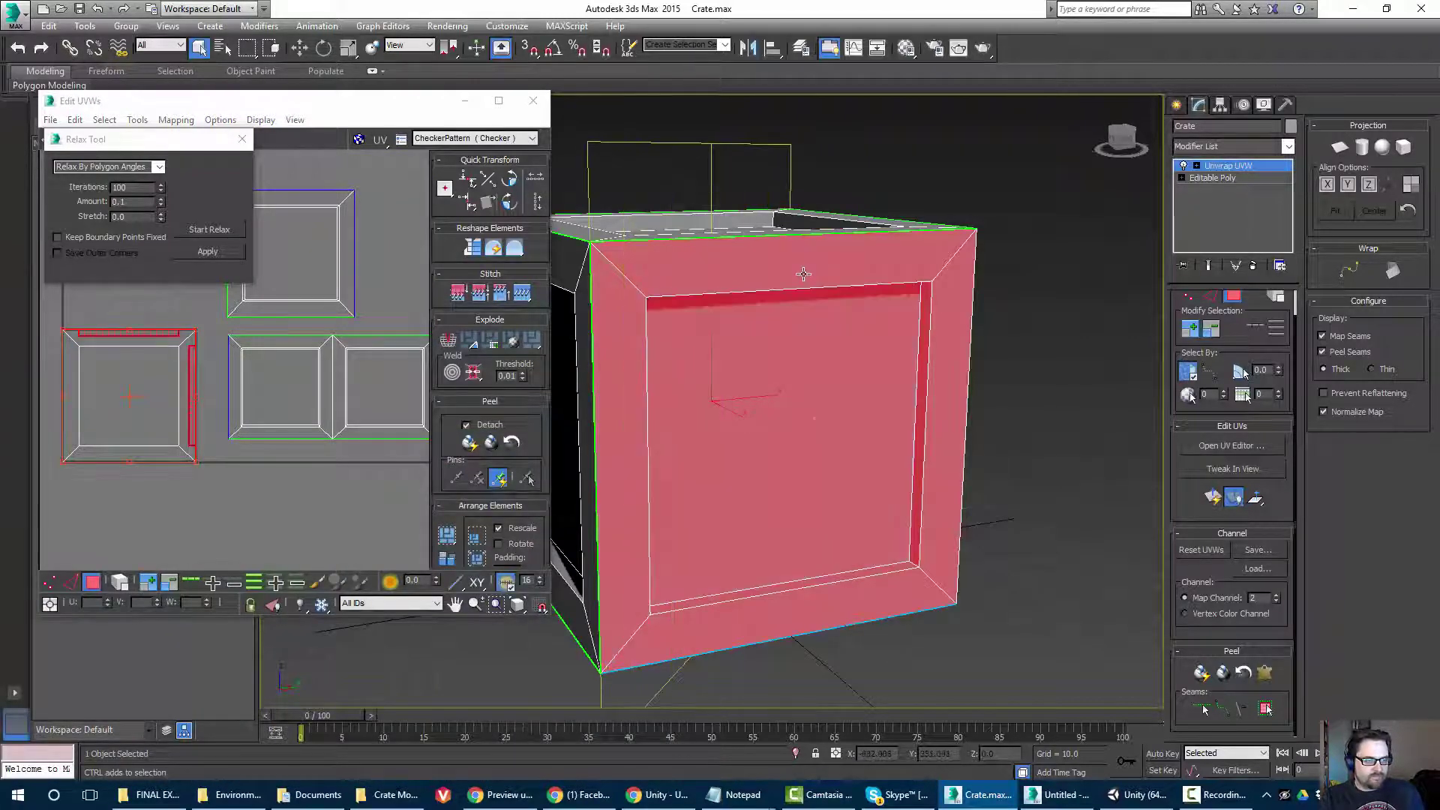
{"action": "middle_click_drag", "start_coordinate": [806, 275], "coordinate": [1073, 475], "text": "alt"}
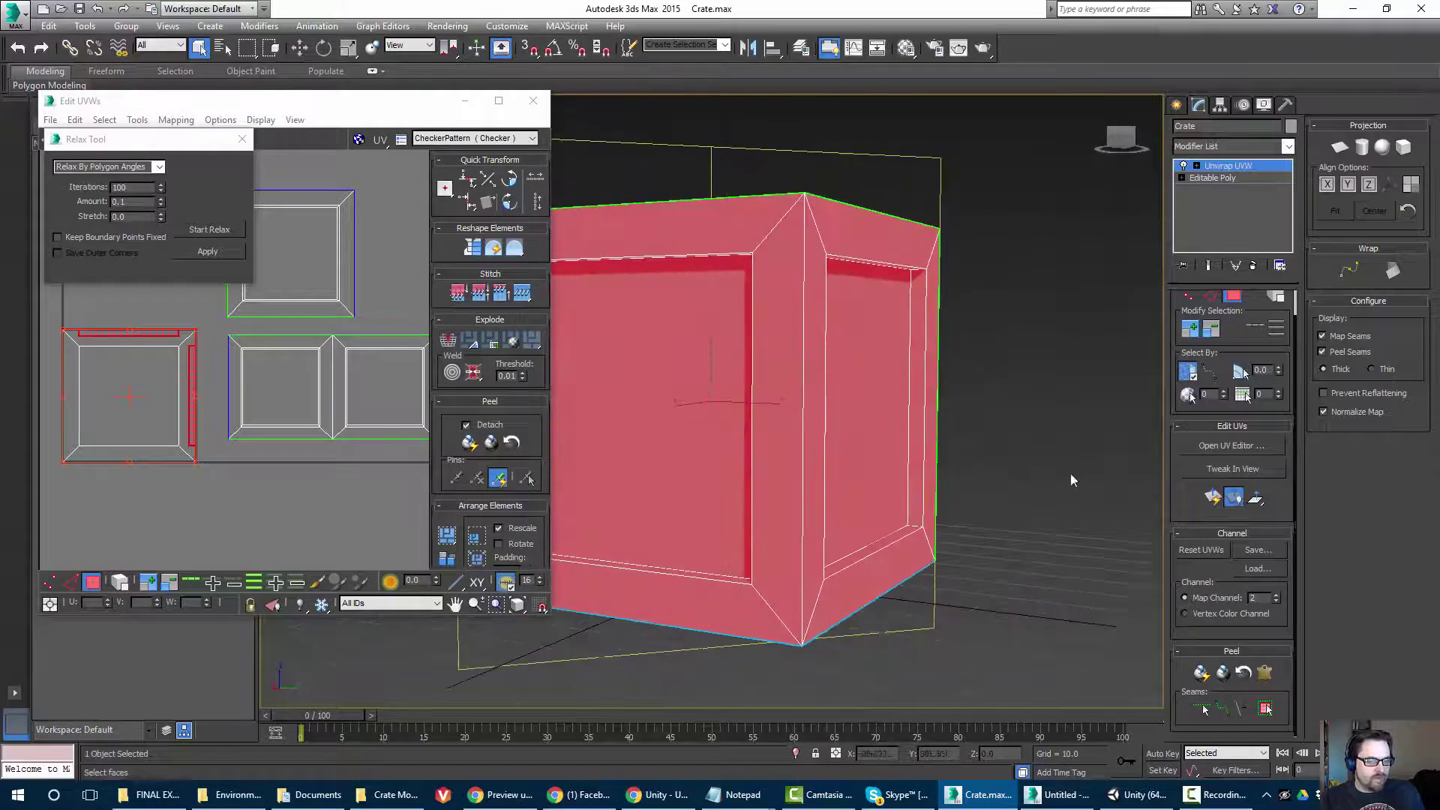
{"action": "left_click", "coordinate": [1264, 673]}
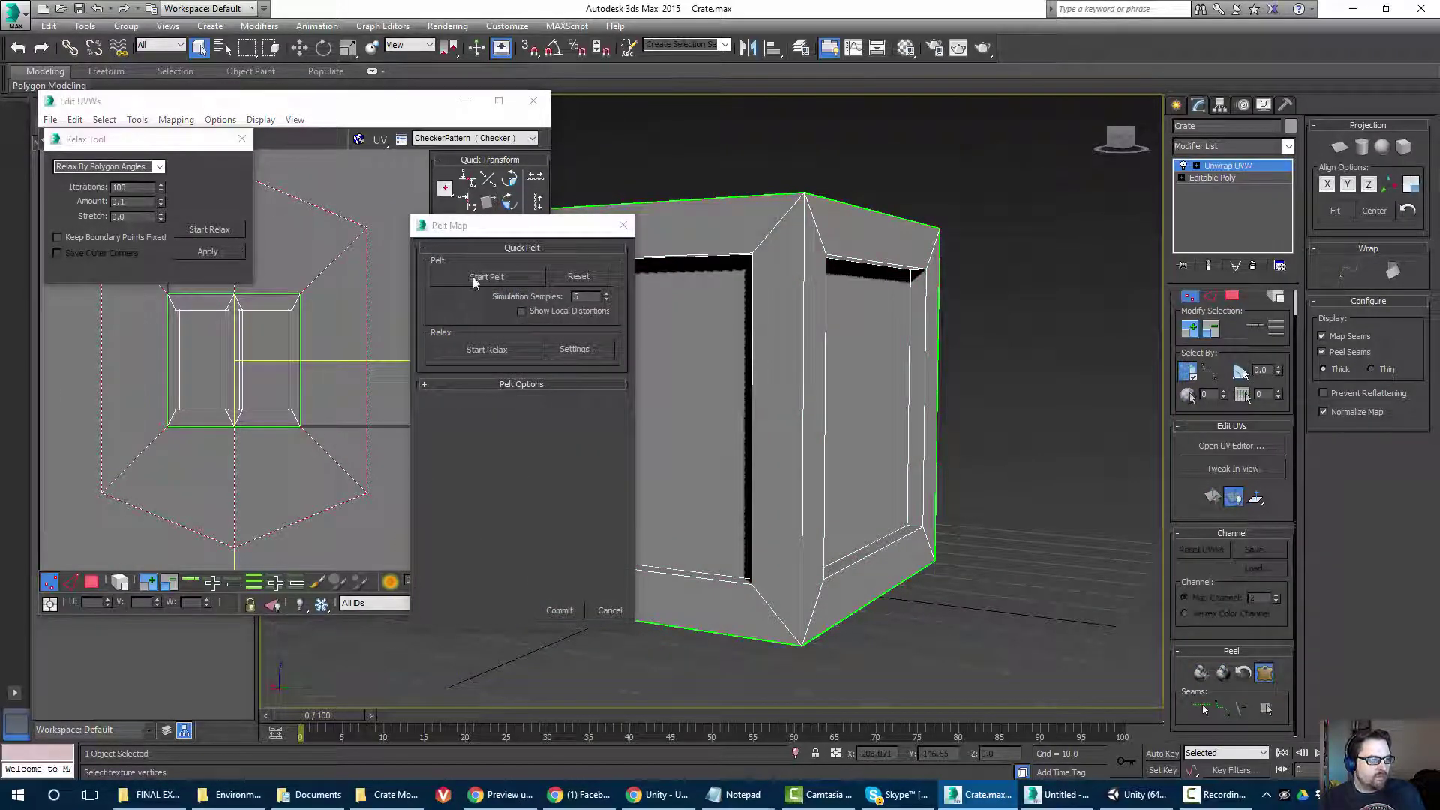
{"action": "left_click", "coordinate": [194, 233]}
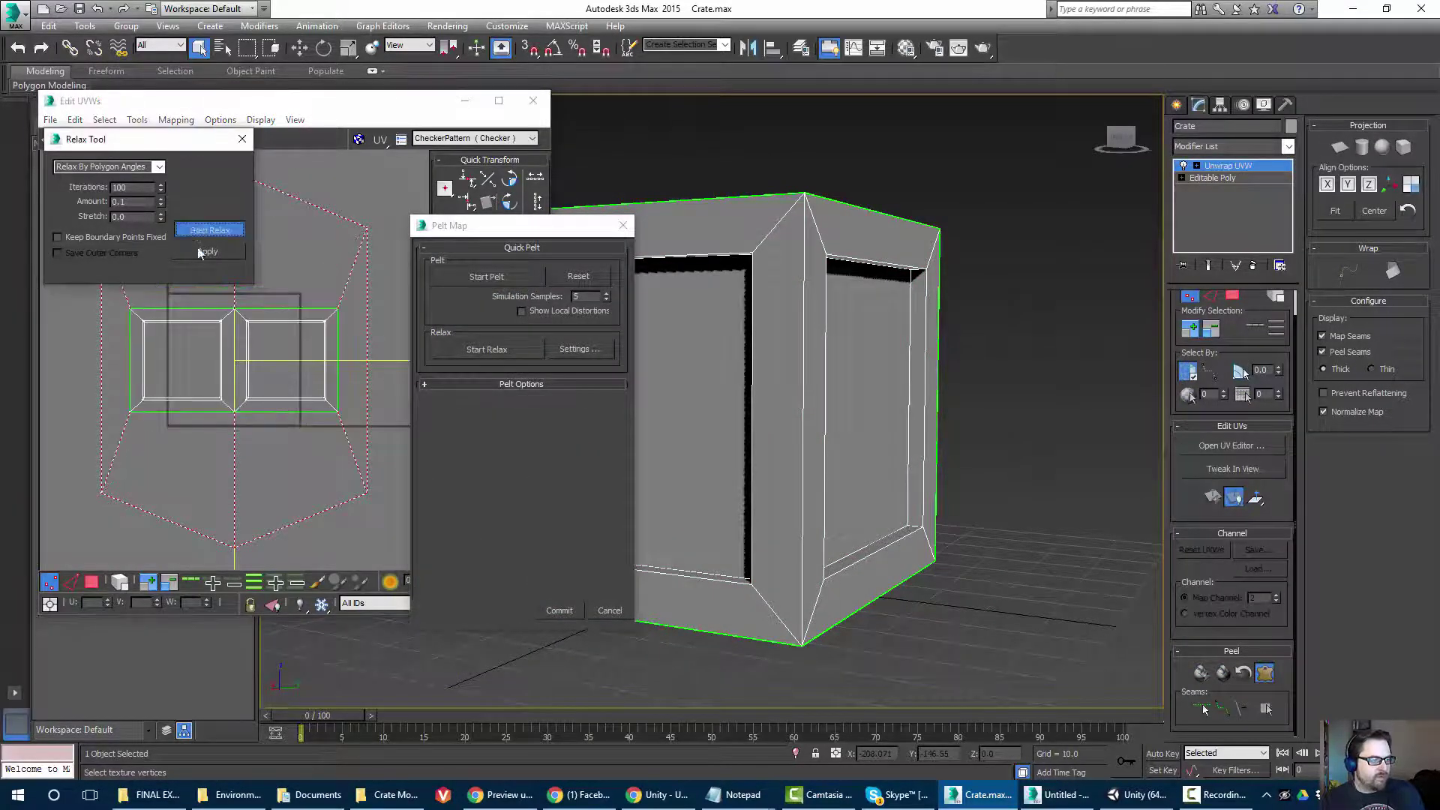
{"action": "left_click", "coordinate": [559, 610]}
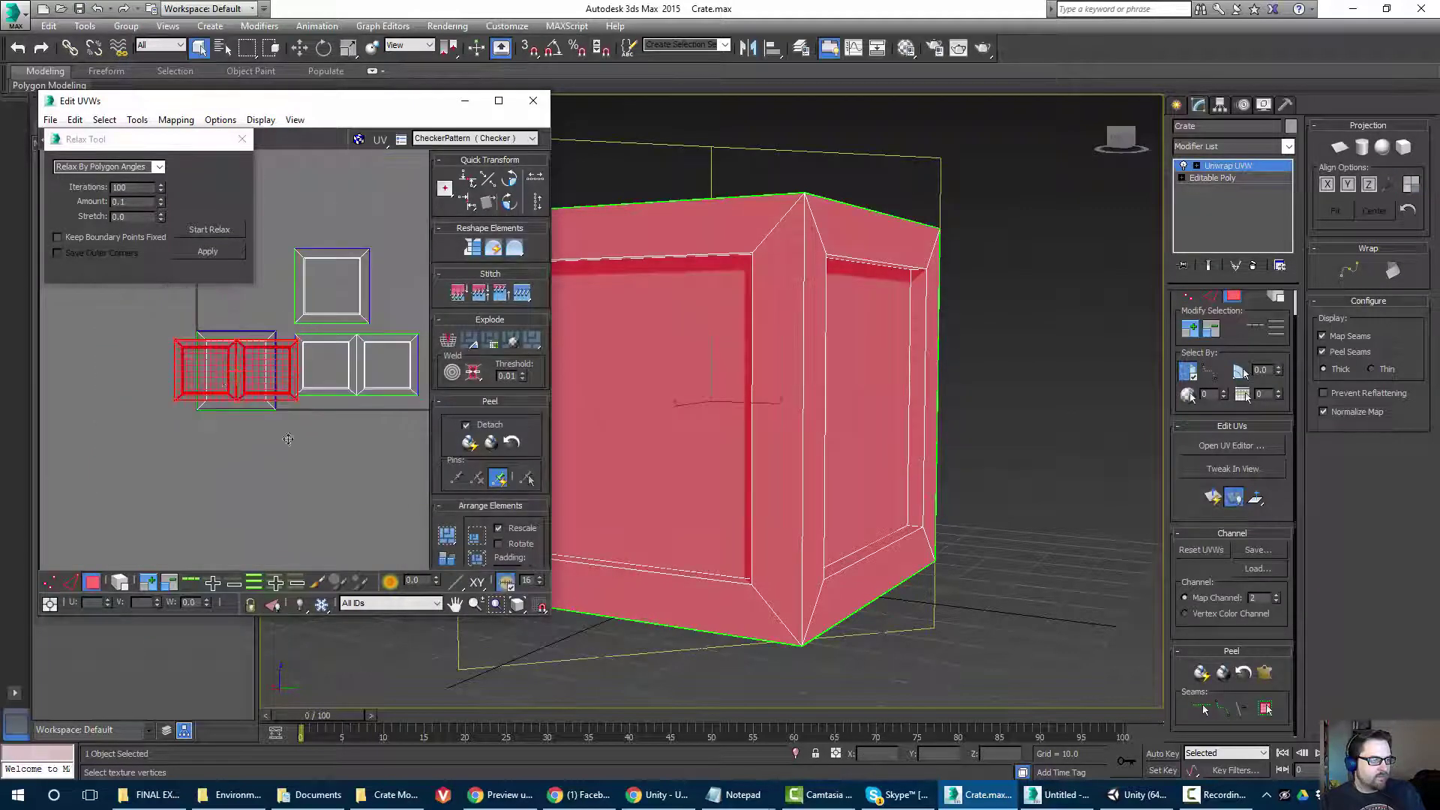
{"action": "left_click_drag", "start_coordinate": [224, 376], "coordinate": [346, 445]}
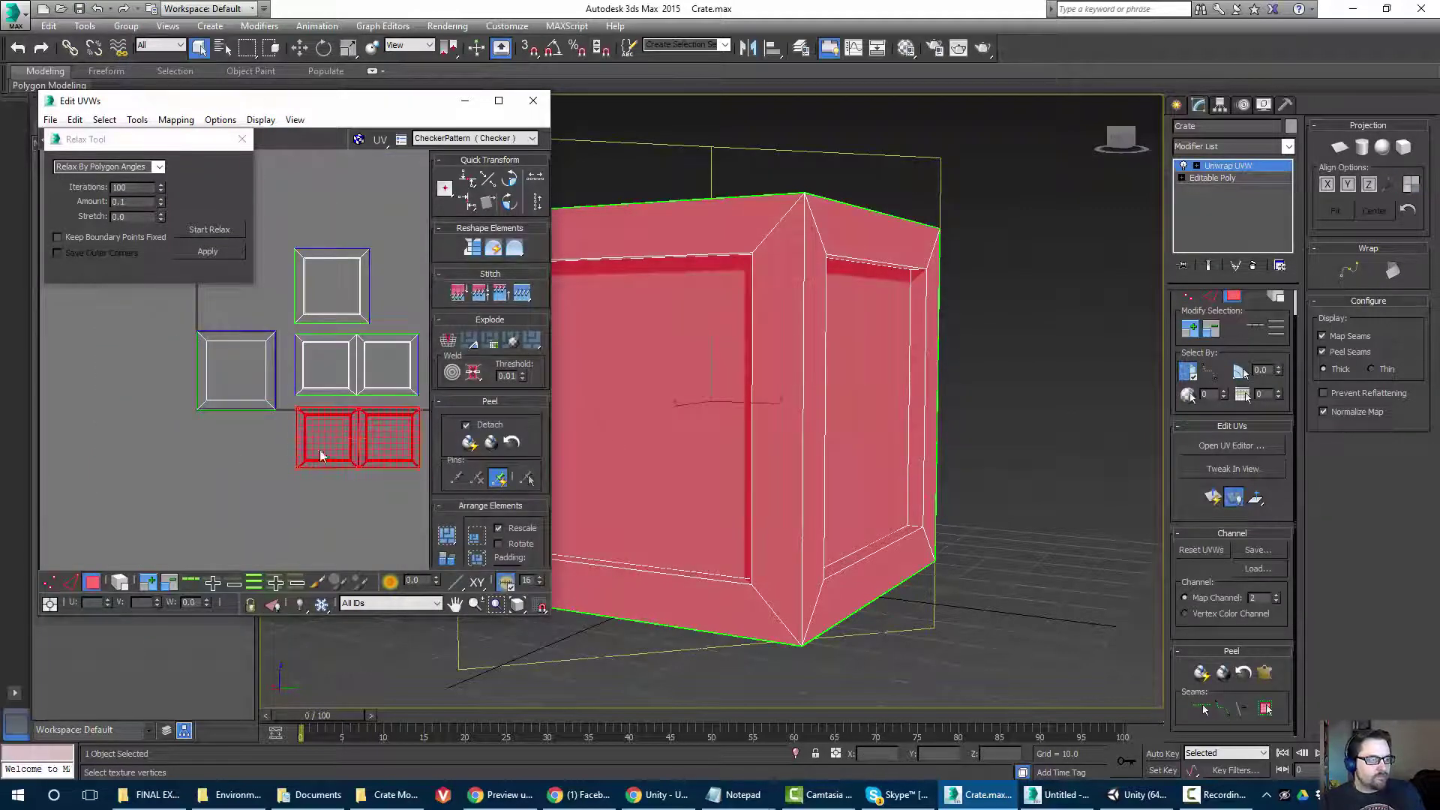
Select the recessed panel on the remaining end face of the crate and expand the face selection to its seams.
{"action": "middle_click_drag", "start_coordinate": [653, 363], "coordinate": [717, 434], "text": "alt"}
{"action": "left_click", "coordinate": [695, 450]}
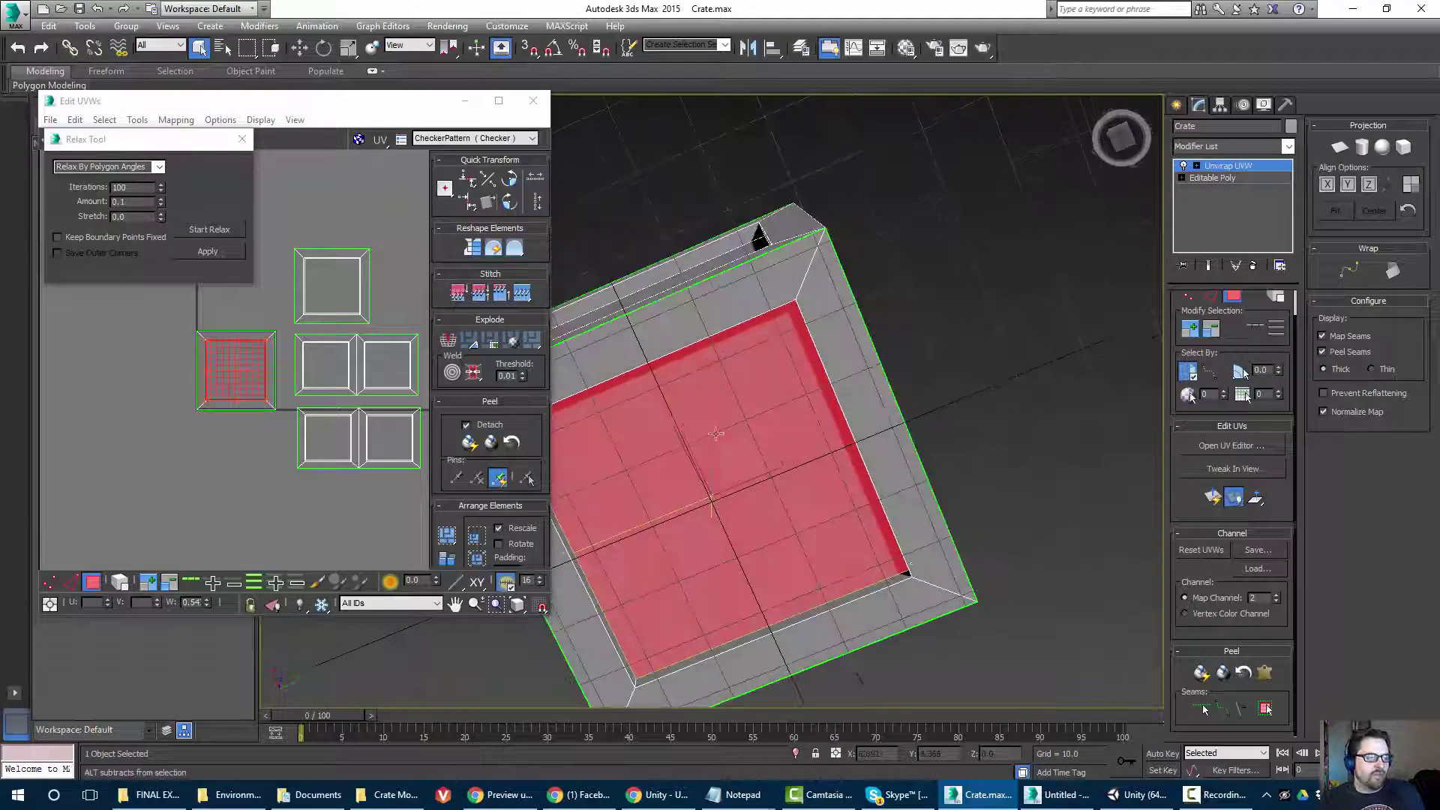
{"action": "left_click", "coordinate": [1268, 709]}
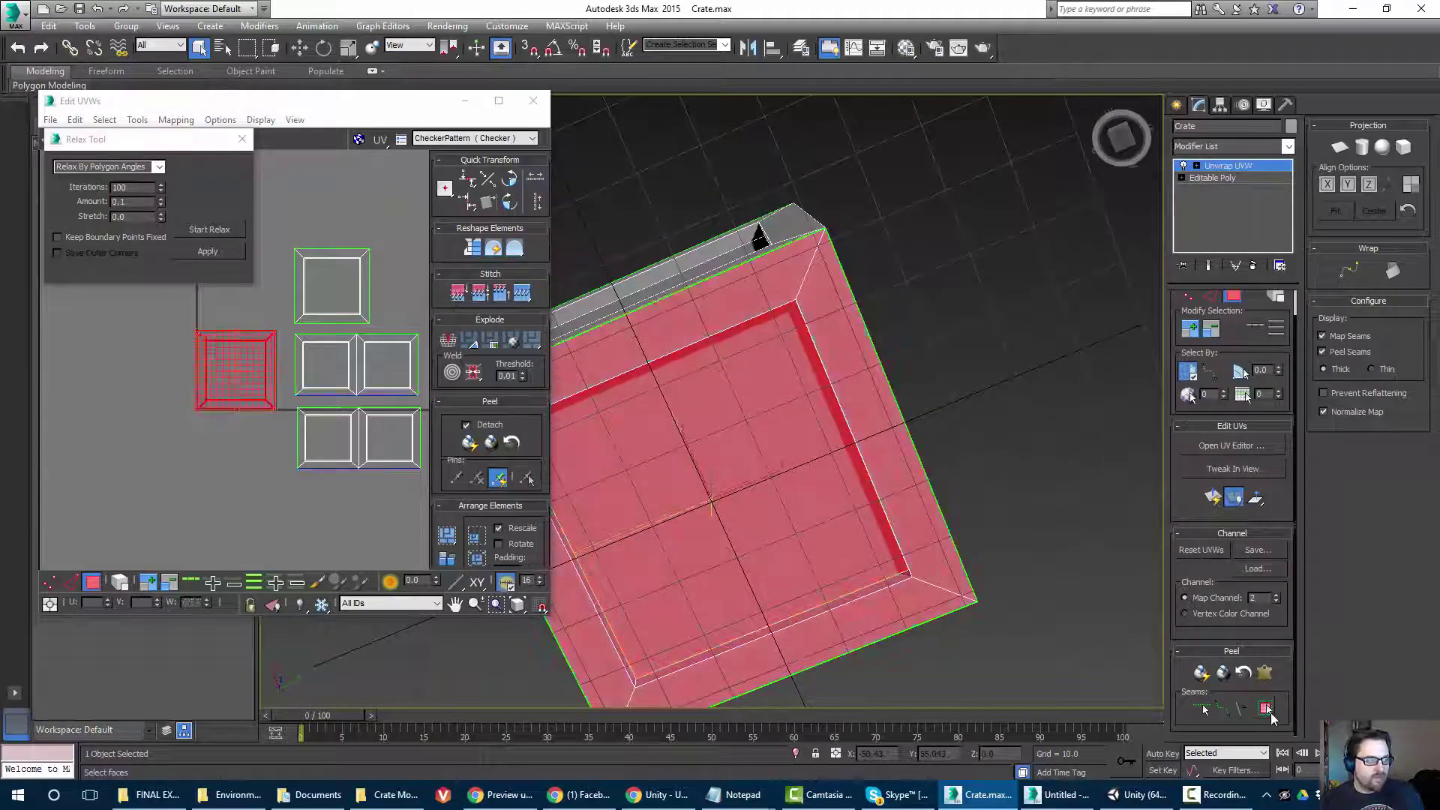
Run a pelt simulation on the selected end face, relax it by polygon angles, and commit the pelt map.
{"action": "left_click", "coordinate": [1264, 672]}
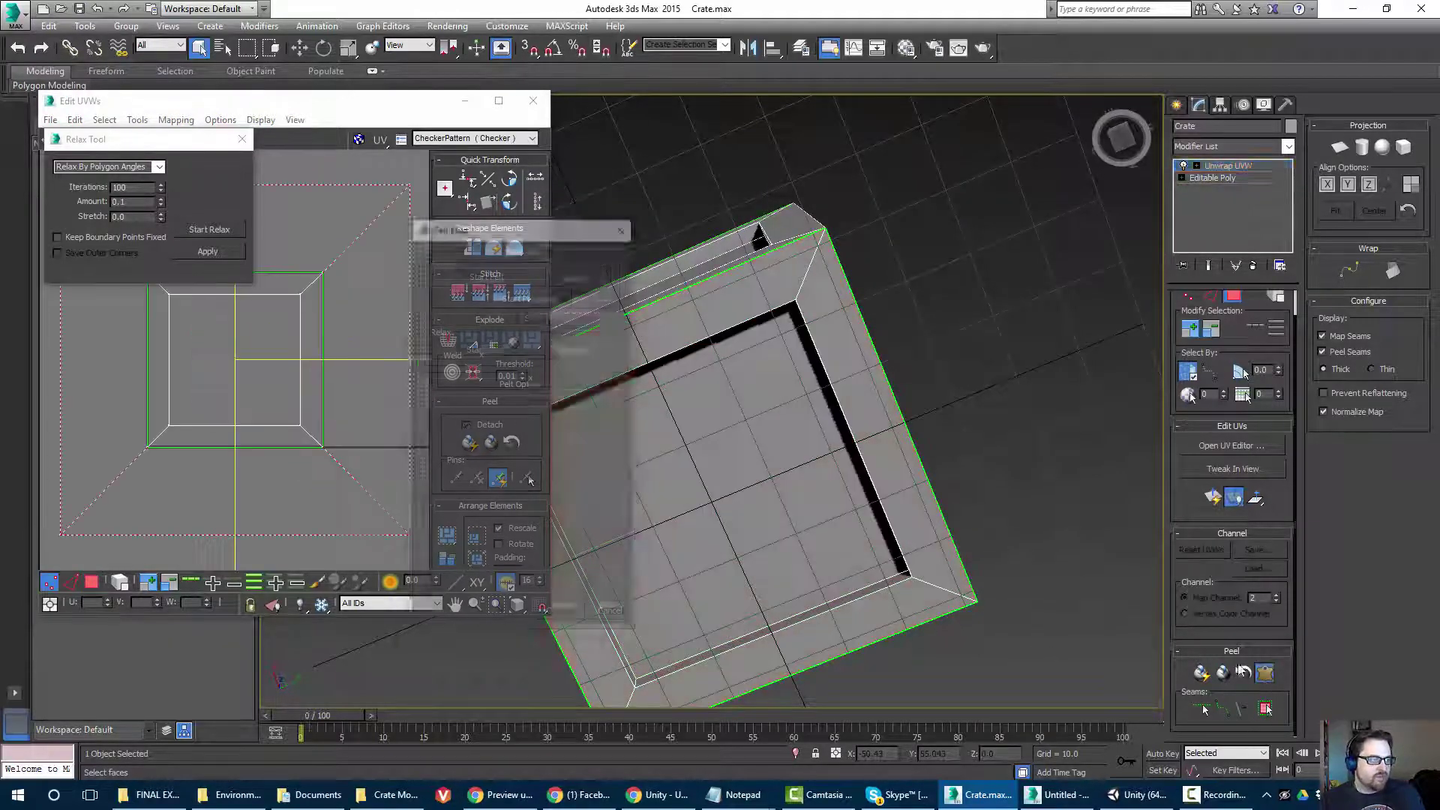
{"action": "left_click", "coordinate": [498, 278]}
{"action": "left_click", "coordinate": [498, 278]}
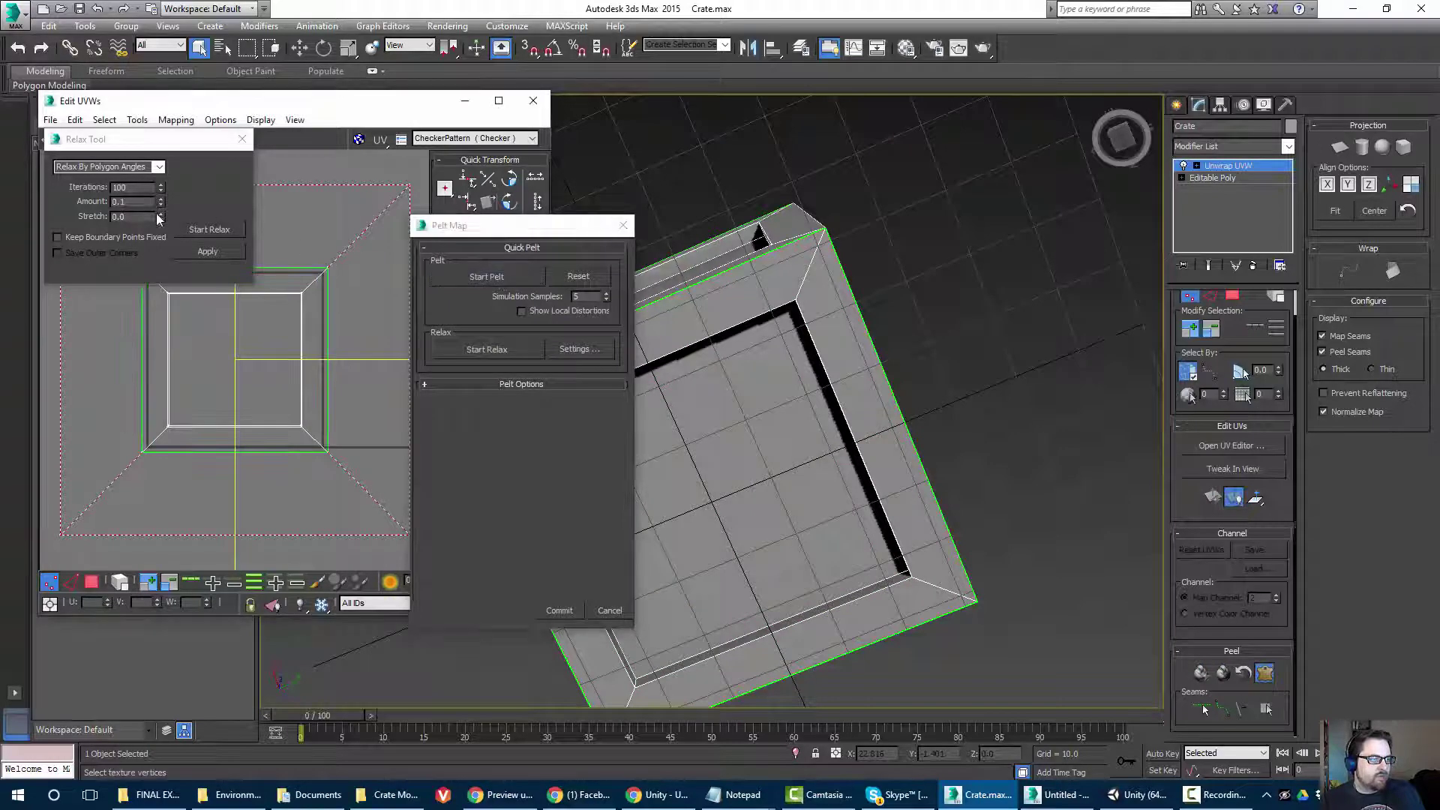
{"action": "left_click", "coordinate": [209, 228]}
{"action": "left_click", "coordinate": [294, 387]}
{"action": "left_click", "coordinate": [559, 609]}
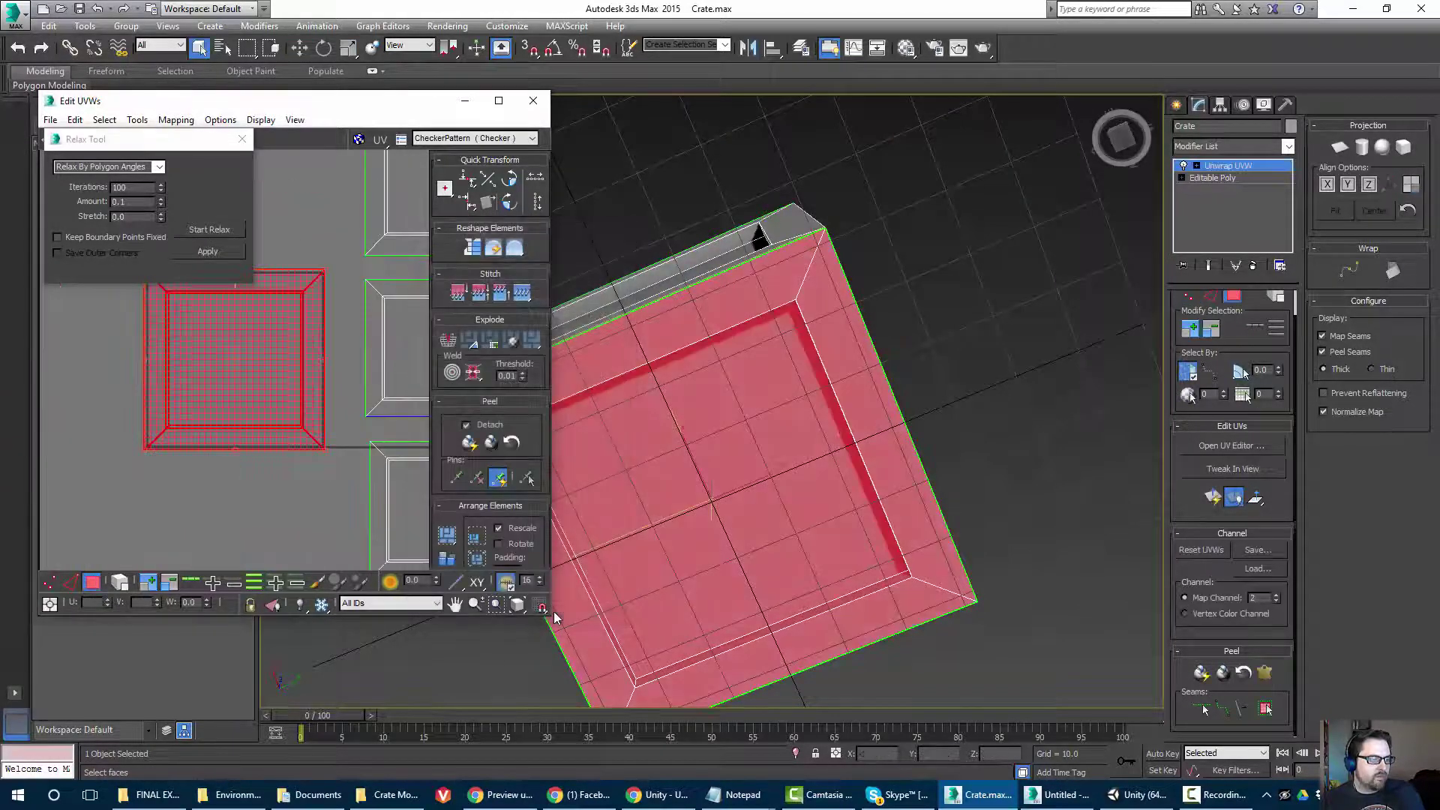
Close the Relax tool and move the committed square shell up, beside the other single-face shell.
{"action": "left_click", "coordinate": [242, 139]}
{"action": "middle_click_drag", "start_coordinate": [243, 330], "coordinate": [193, 327]}
{"action": "left_click_drag", "start_coordinate": [193, 327], "coordinate": [211, 132]}
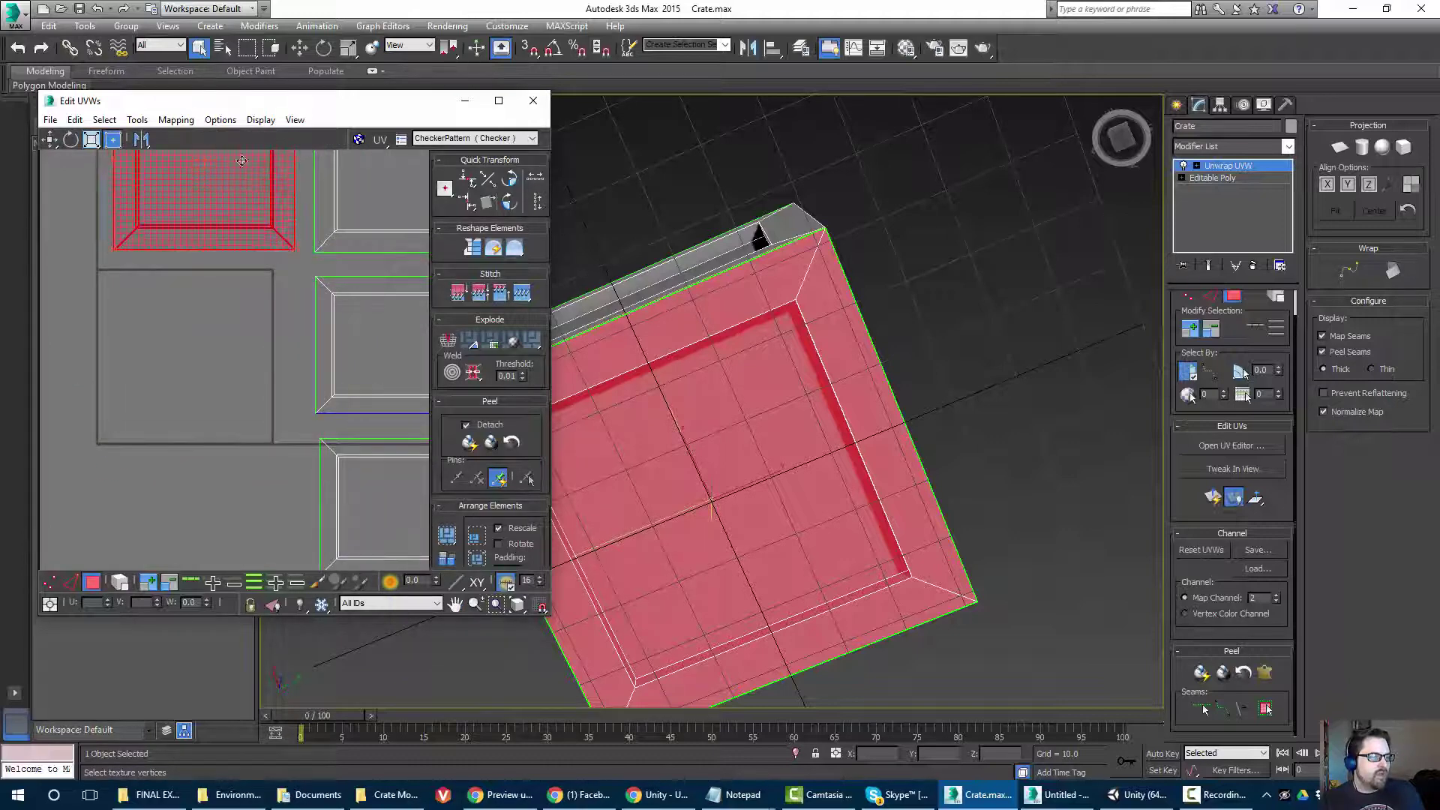
Maximize the UV editor, clear the selection, and examine the relative size and spacing of the four shells.
{"action": "double_click", "coordinate": [412, 110]}
{"action": "scroll", "coordinate": [751, 285], "scroll_direction": "down", "scroll_amount": 3}
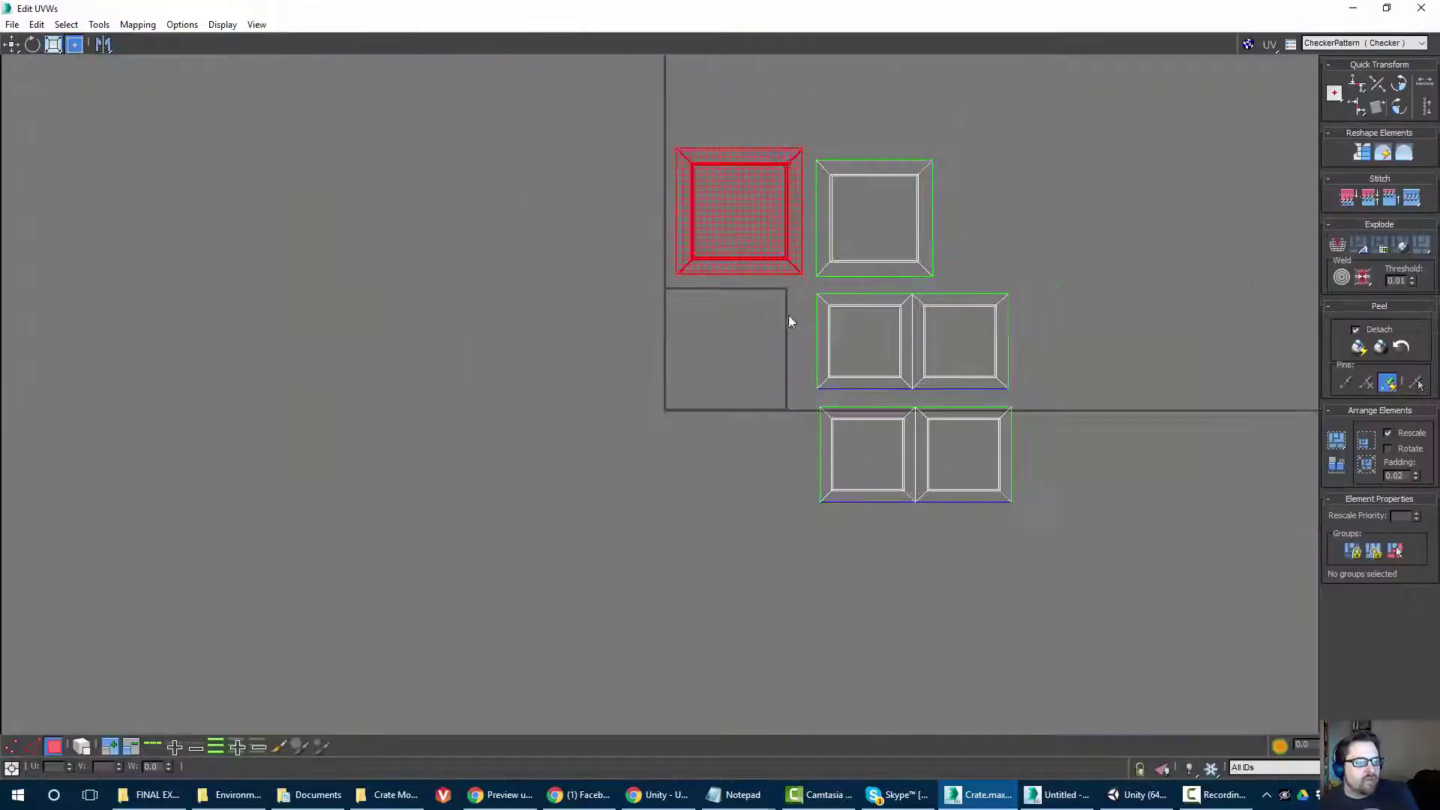
{"action": "scroll", "coordinate": [788, 338], "scroll_direction": "up", "scroll_amount": 1}
{"action": "scroll", "coordinate": [786, 361], "scroll_direction": "up", "scroll_amount": 1}
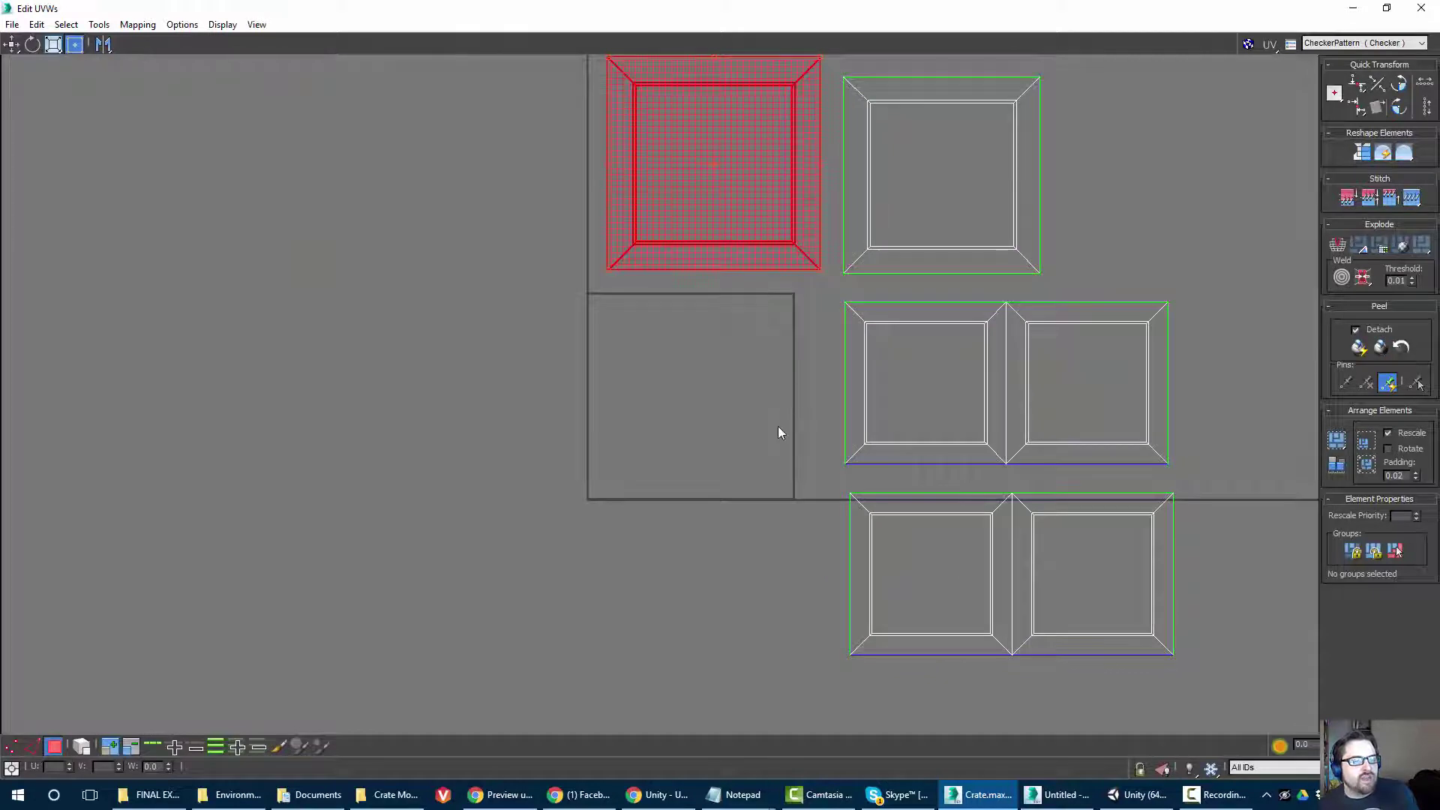
{"action": "middle_click_drag", "start_coordinate": [842, 360], "coordinate": [723, 428]}
{"action": "scroll", "coordinate": [722, 427], "scroll_direction": "up", "scroll_amount": 1}
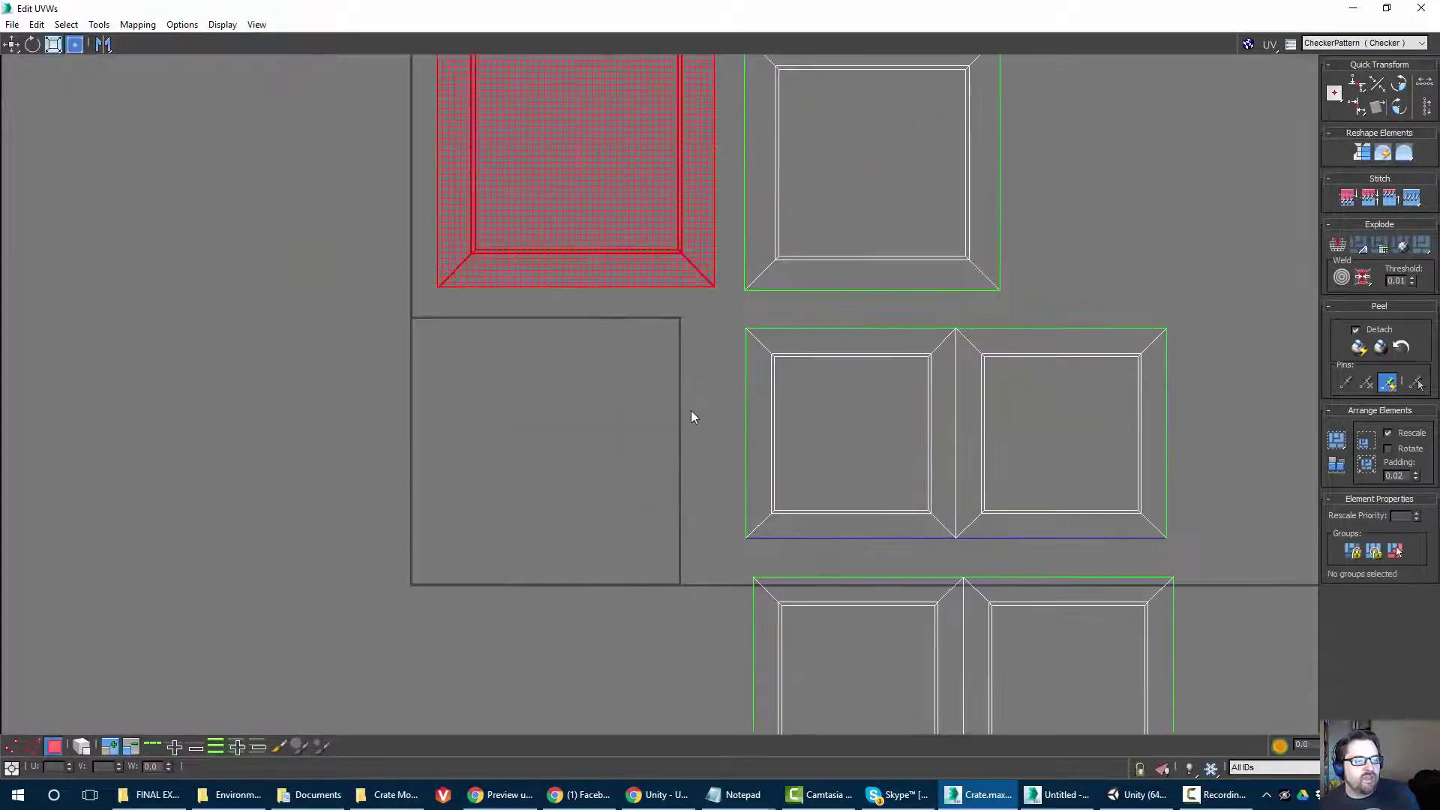
{"action": "left_click", "coordinate": [701, 322]}
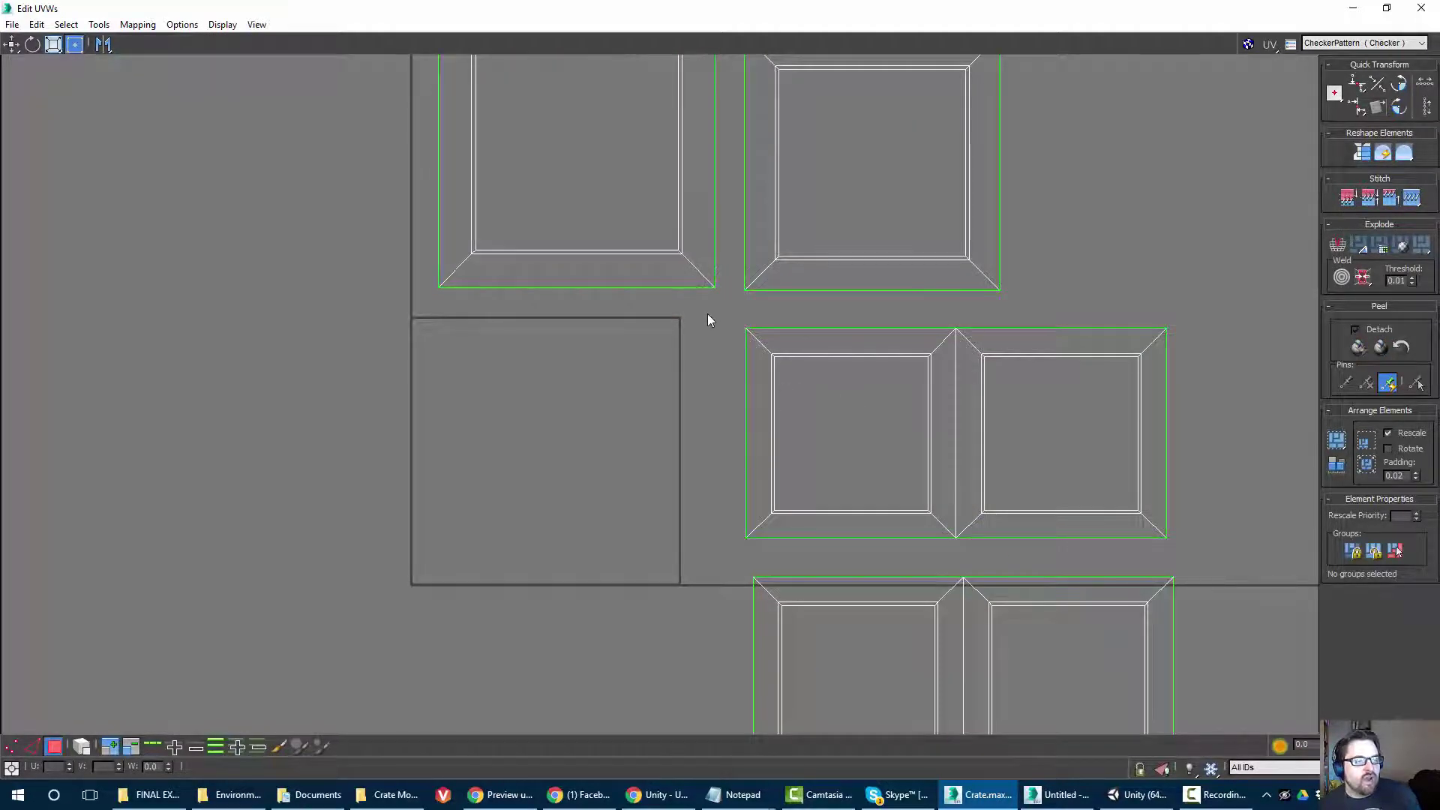
{"action": "scroll", "coordinate": [707, 318], "scroll_direction": "down", "scroll_amount": 2}
{"action": "left_click_drag", "start_coordinate": [701, 320], "coordinate": [1019, 470]}
{"action": "left_click_drag", "start_coordinate": [741, 346], "coordinate": [689, 334]}
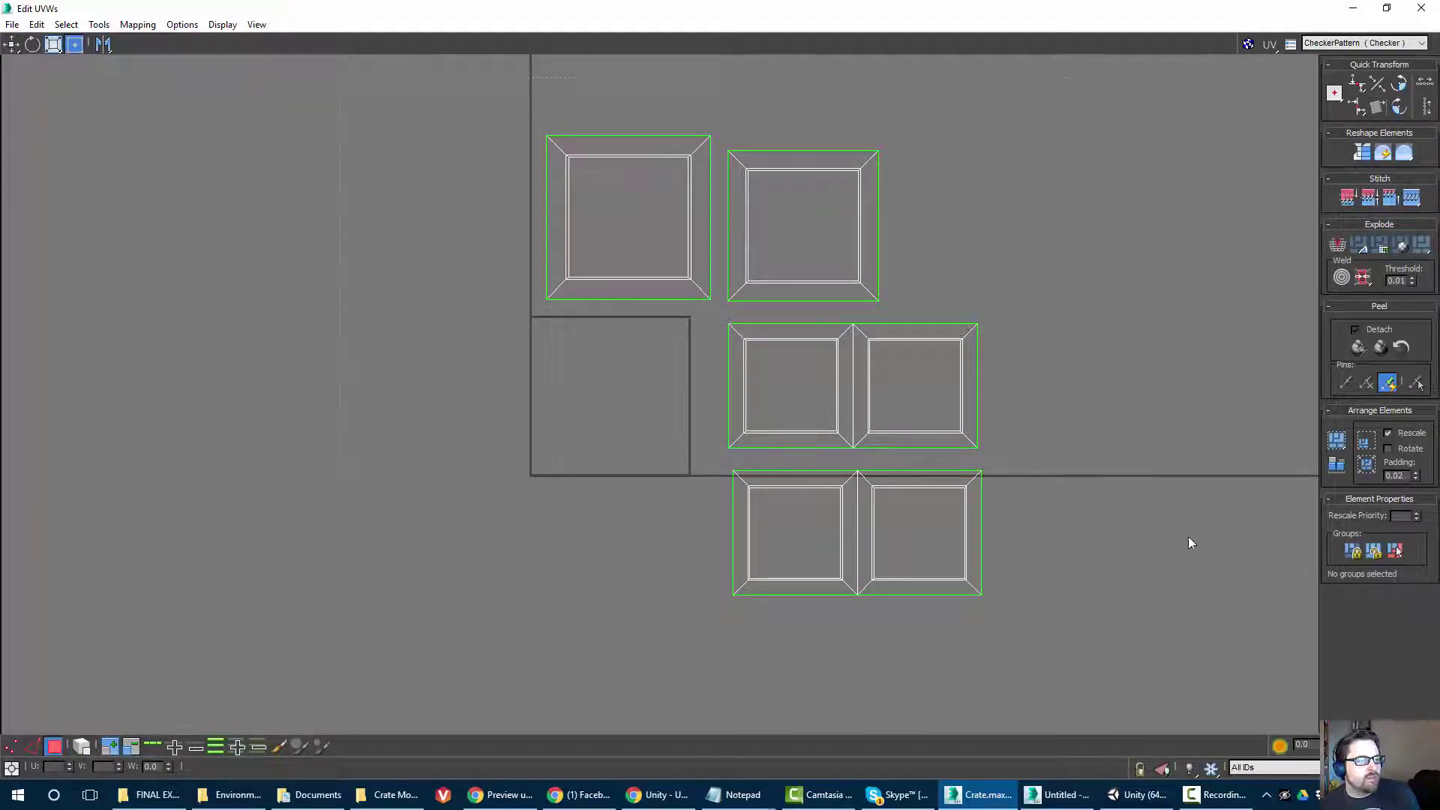
Select all UV shells and apply Rescale Clusters to even out their relative sizes.
{"action": "key", "text": "ctrl+a"}
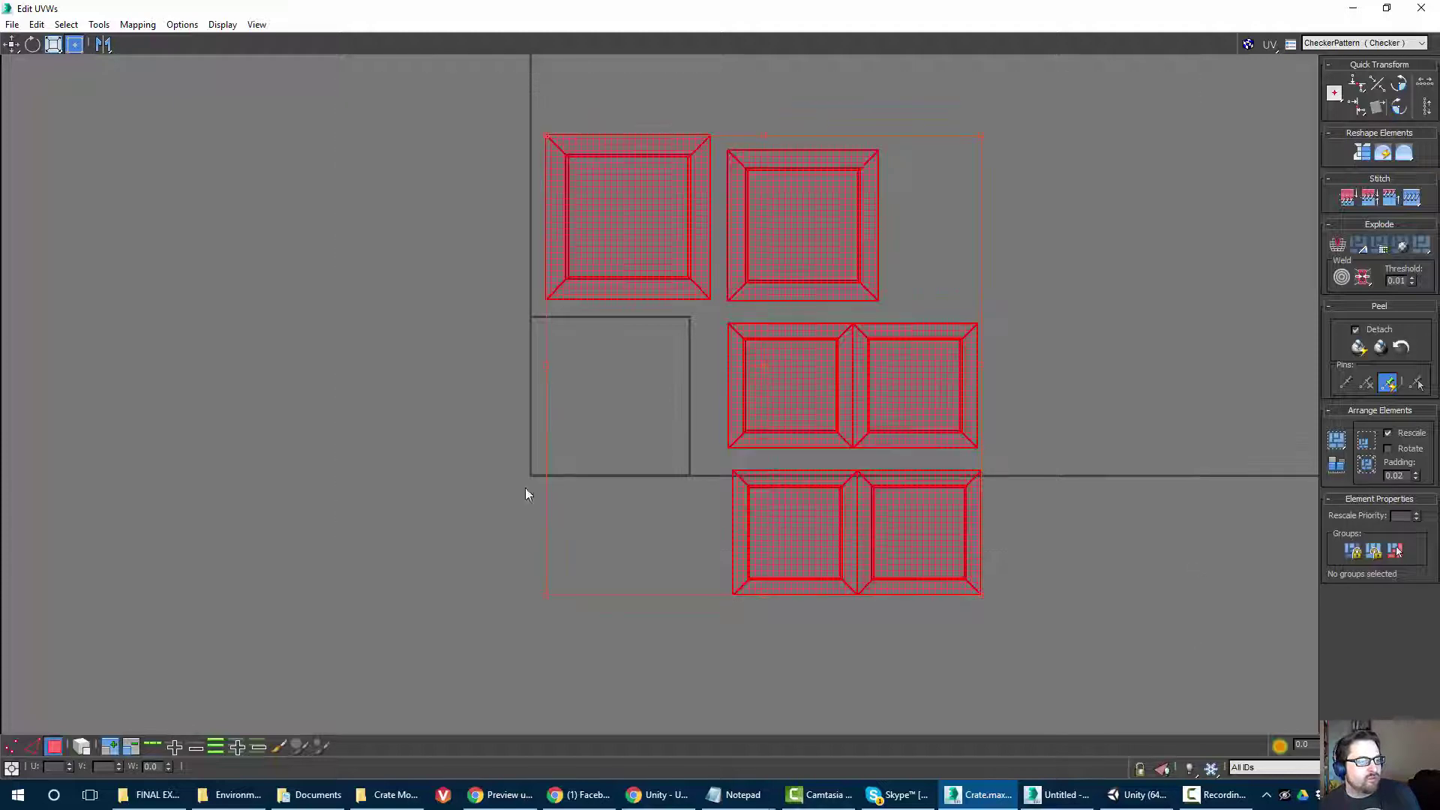
{"action": "left_click", "coordinate": [100, 26]}
{"action": "mouse_move", "coordinate": [142, 25]}
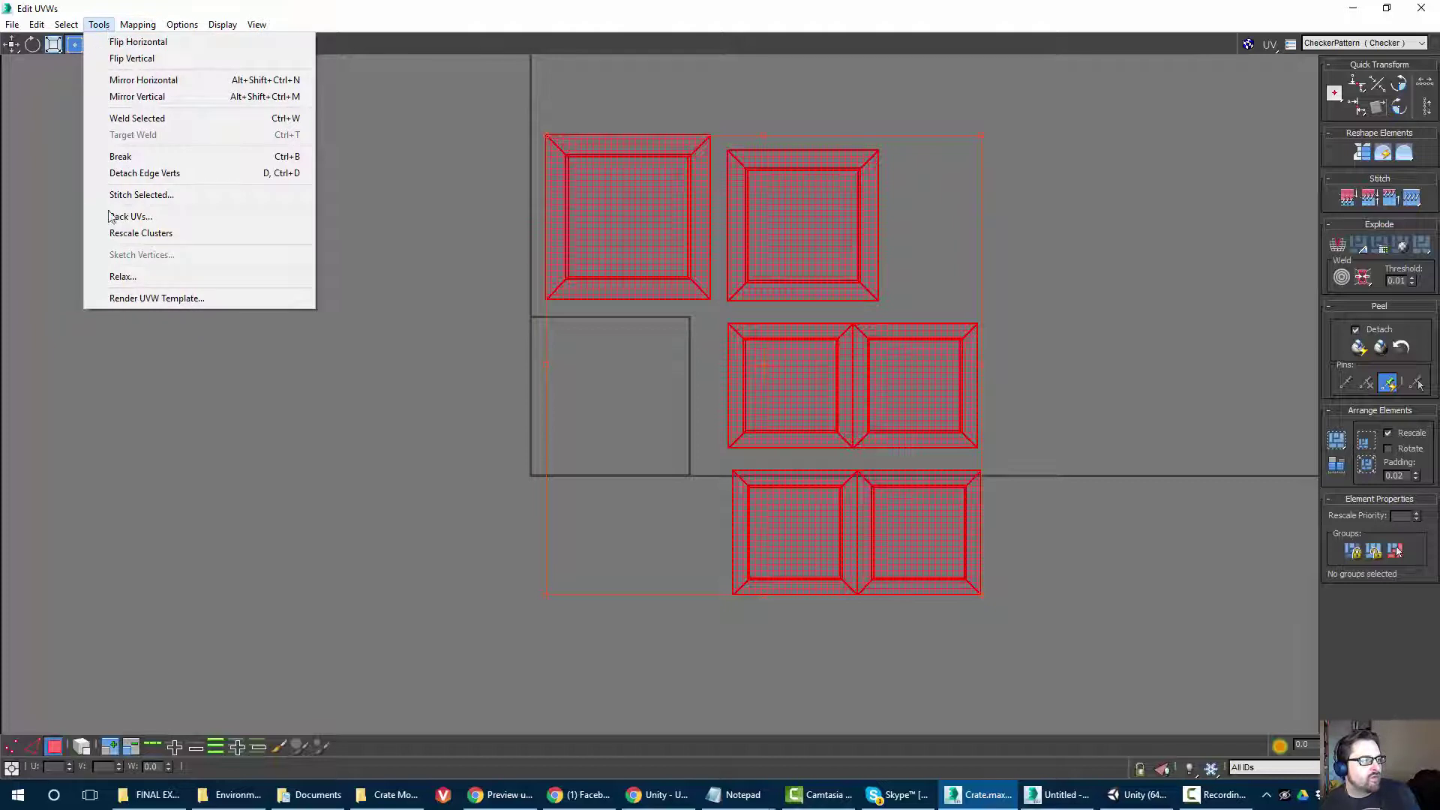
{"action": "left_click", "coordinate": [120, 217]}
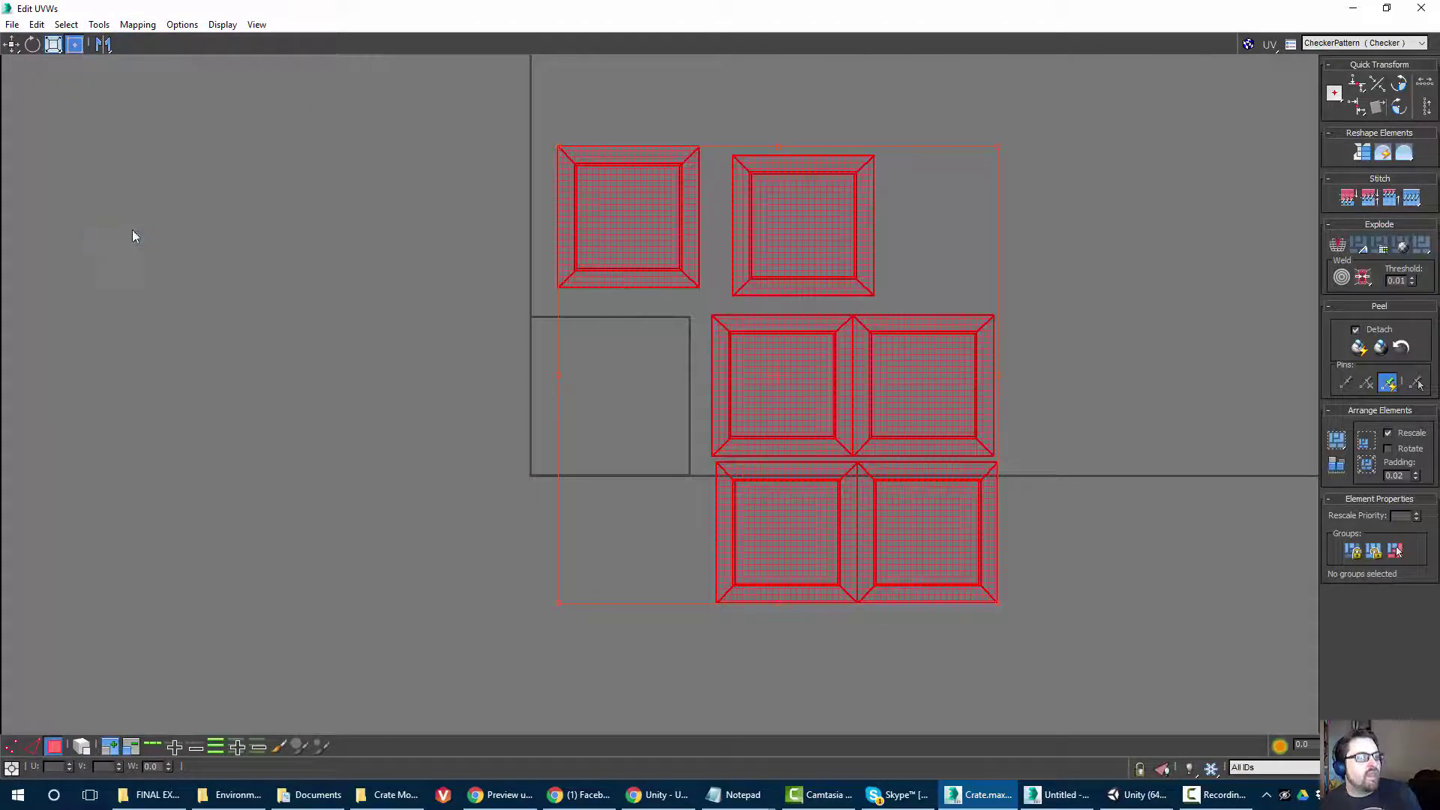
Clear the selection and try to move the upper square shell nearest the UV boundary by its centre panel.
{"action": "left_click", "coordinate": [488, 218]}
{"action": "left_click", "coordinate": [625, 229]}
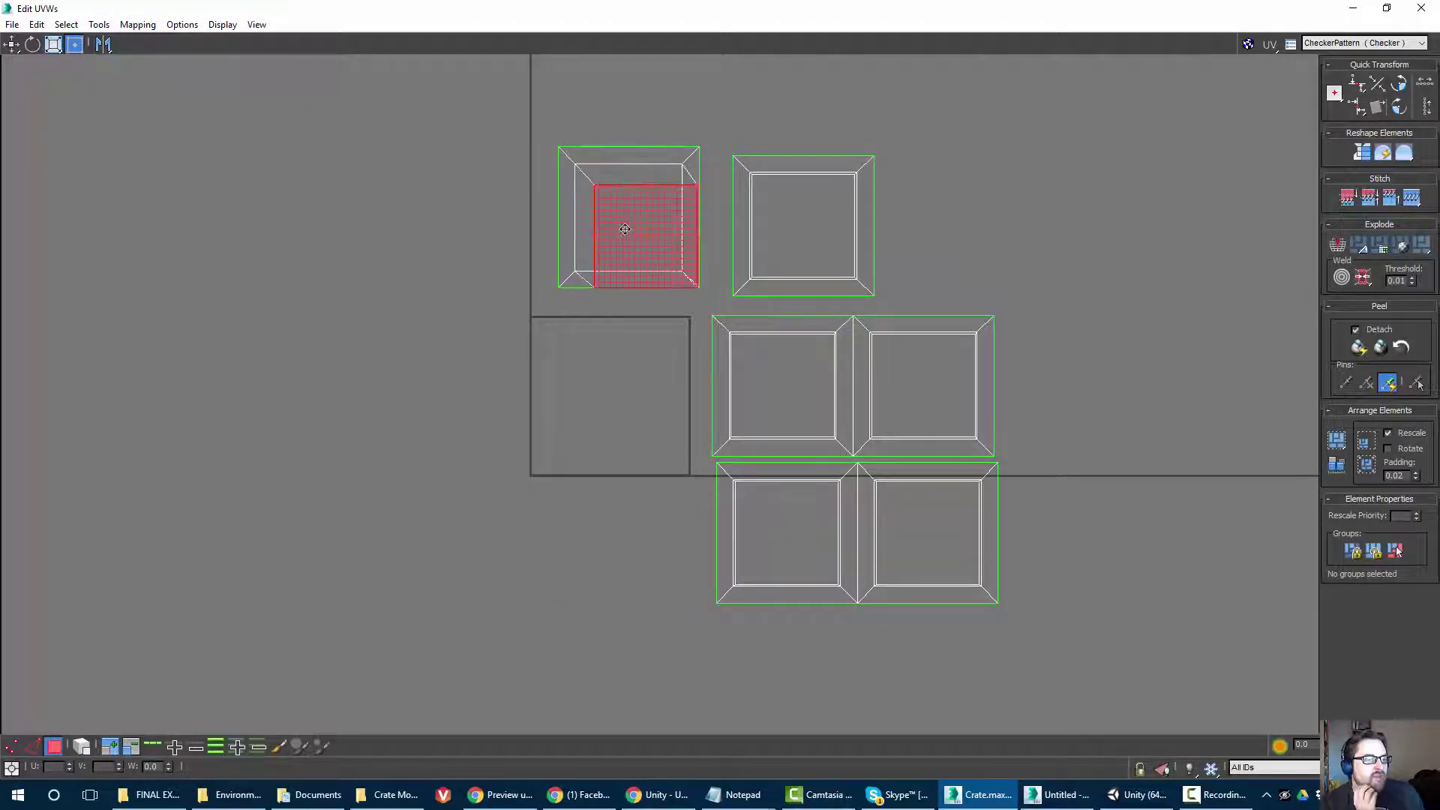
Undo the last move of the inner face, then scale down the inner faces of the two separate square UV shells.
{"action": "left_click_drag", "start_coordinate": [624, 229], "coordinate": [624, 229]}
{"action": "key", "text": "ctrl+z"}
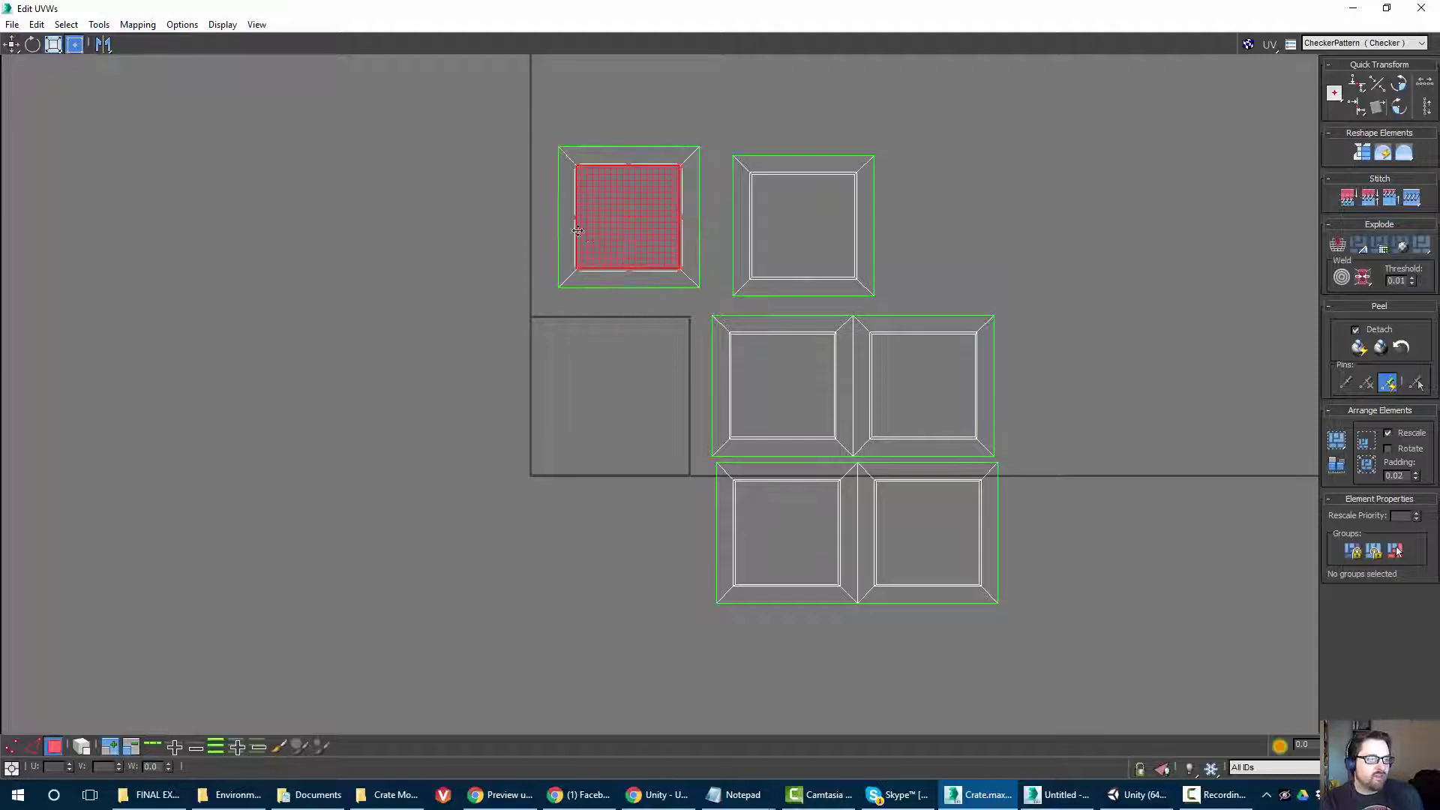
{"action": "scroll", "coordinate": [573, 225], "scroll_direction": "up", "scroll_amount": 2}
{"action": "key", "text": "r"}
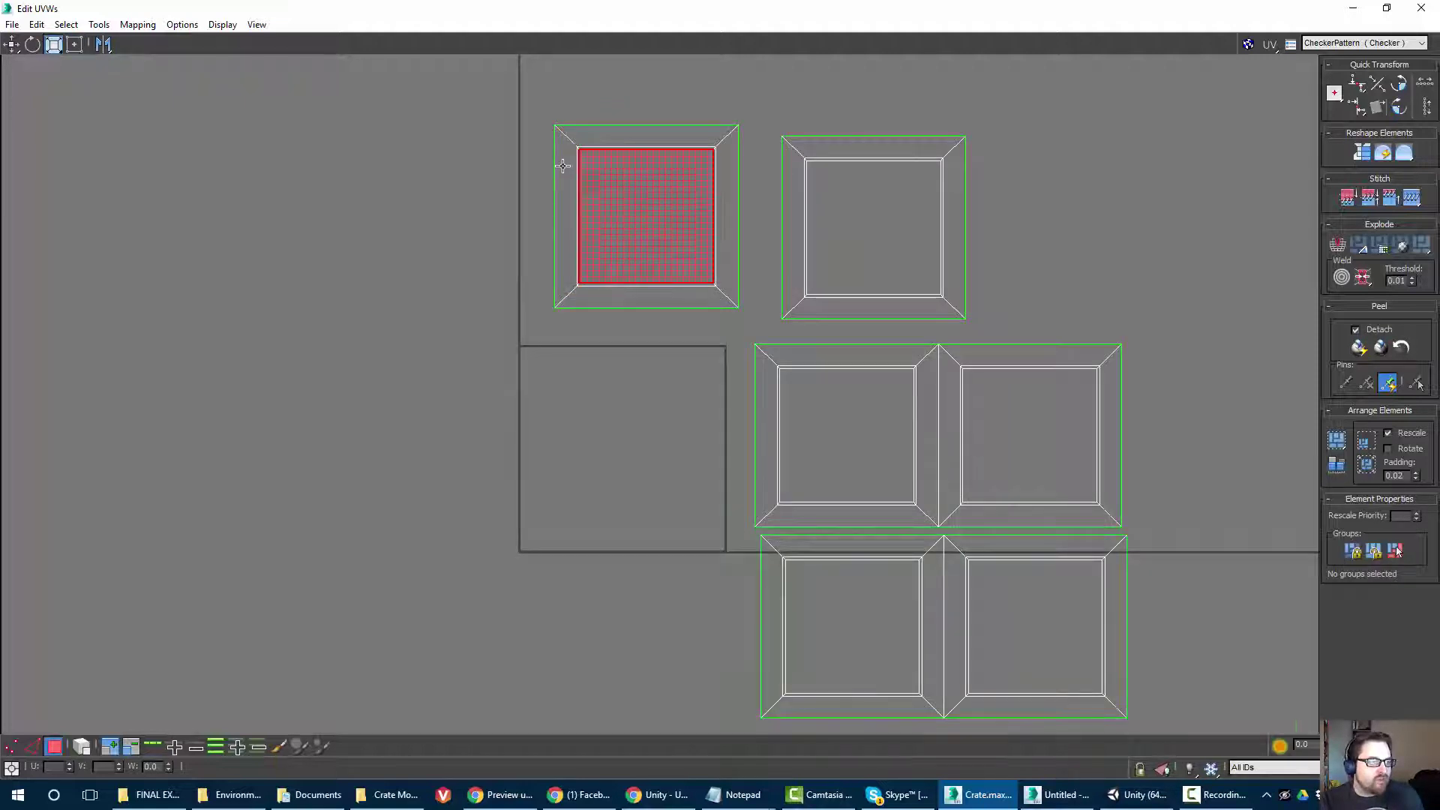
{"action": "scroll", "coordinate": [570, 161], "scroll_direction": "up", "scroll_amount": 4}
{"action": "scroll", "coordinate": [618, 171], "scroll_direction": "down", "scroll_amount": 2}
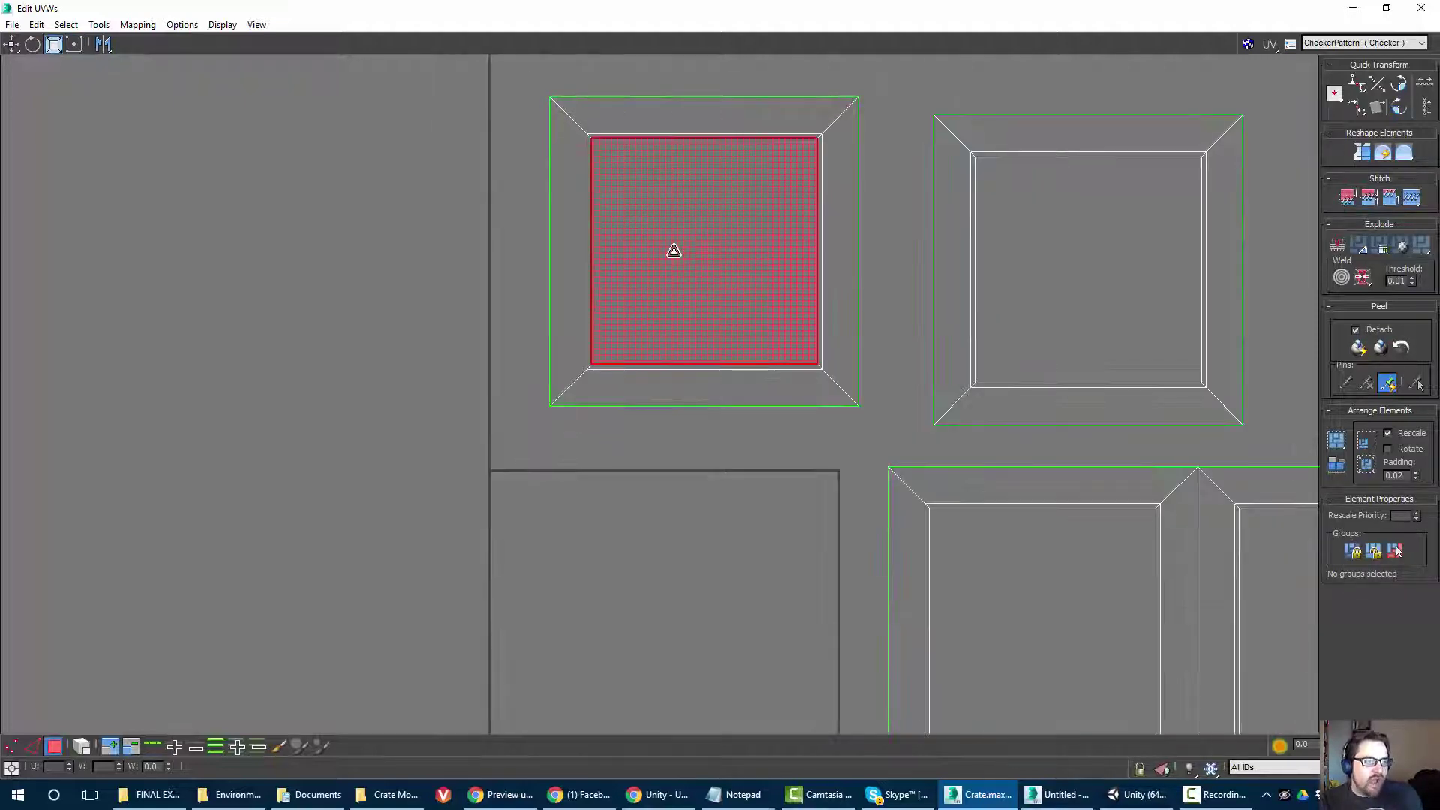
{"action": "left_click_drag", "start_coordinate": [694, 229], "coordinate": [684, 240]}
{"action": "left_click_drag", "start_coordinate": [1062, 272], "coordinate": [957, 304]}
Scale down both inner faces of the middle double-panel UV shell.
{"action": "middle_click_drag", "start_coordinate": [987, 435], "coordinate": [872, 234]}
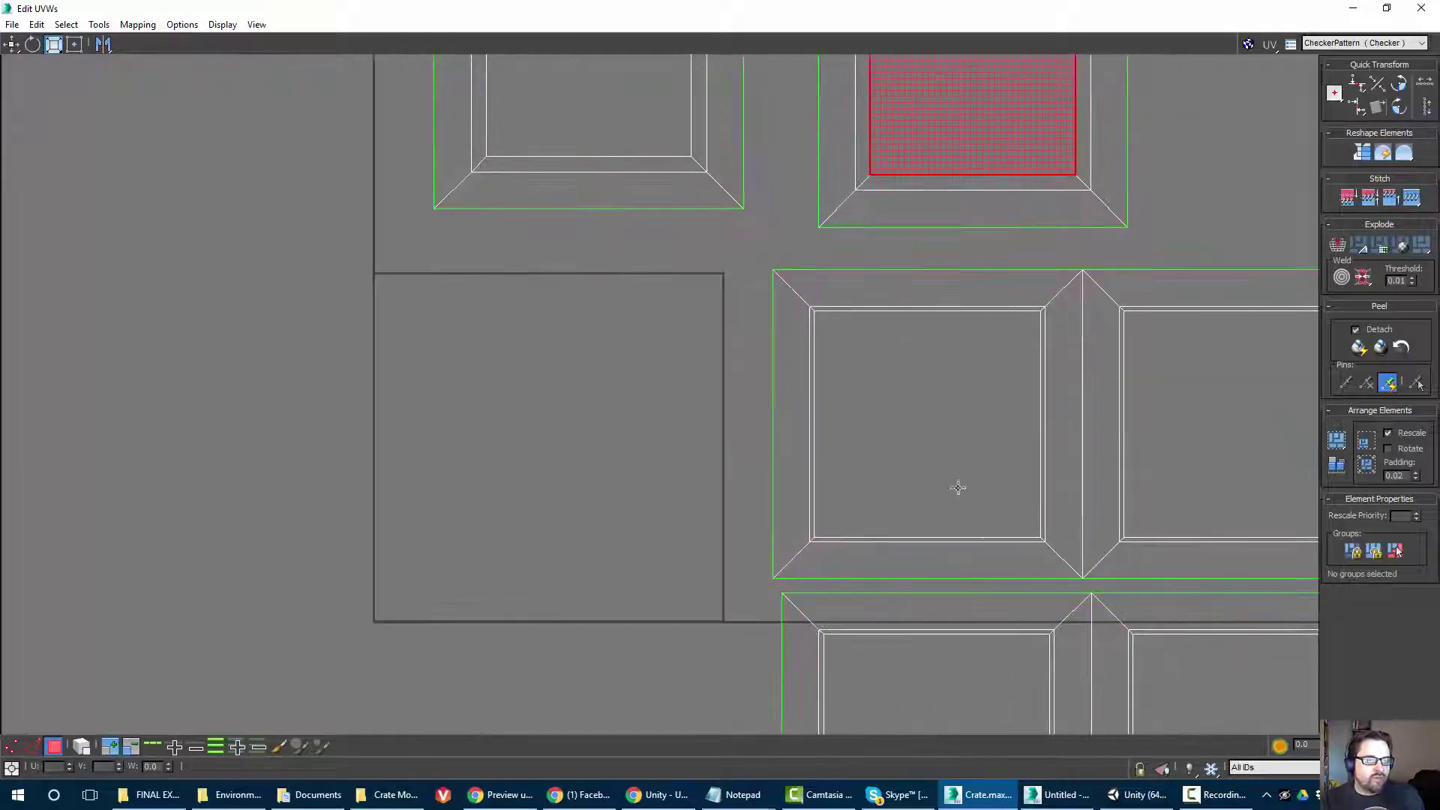
{"action": "left_click_drag", "start_coordinate": [944, 421], "coordinate": [923, 433]}
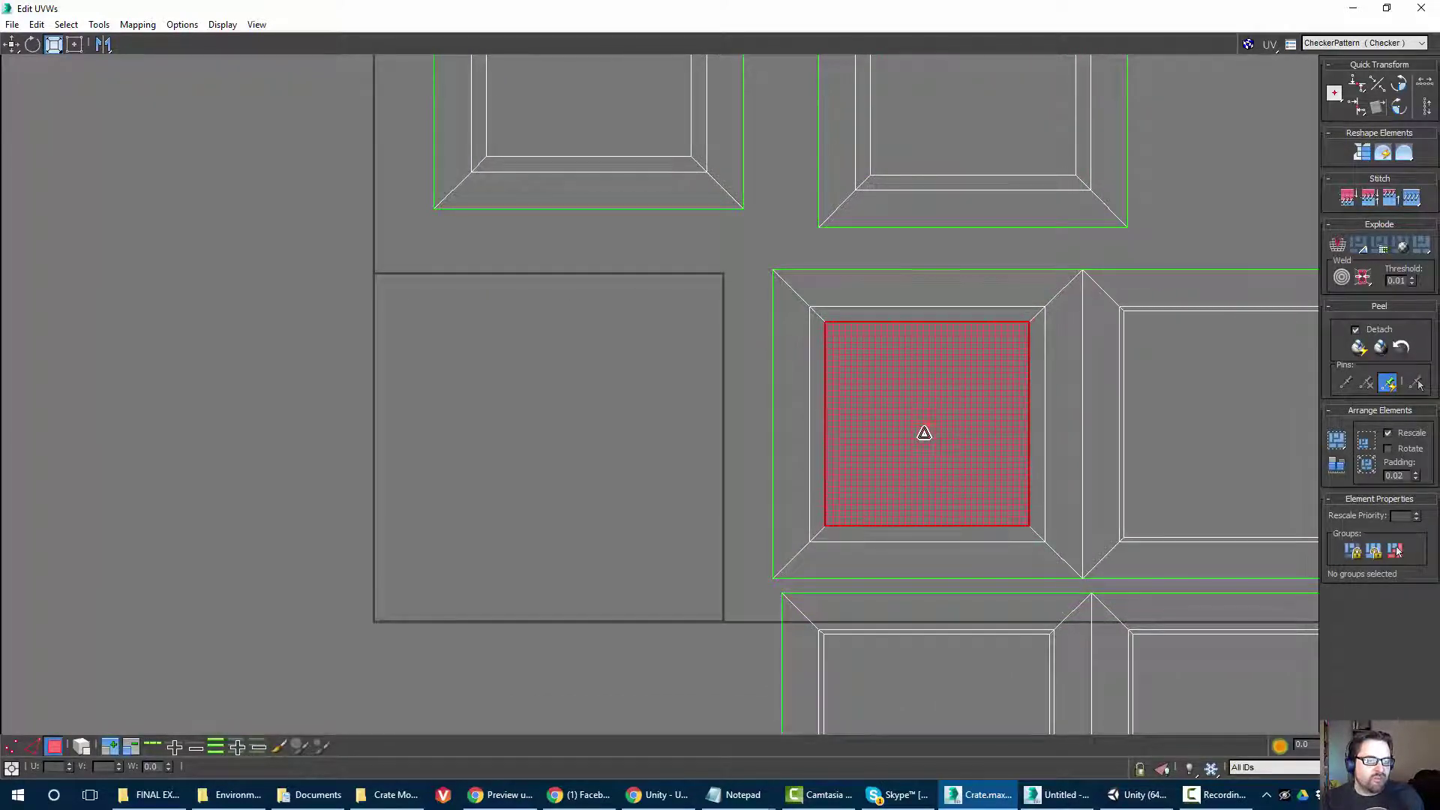
{"action": "middle_click_drag", "start_coordinate": [924, 433], "coordinate": [672, 324]}
{"action": "left_click_drag", "start_coordinate": [935, 302], "coordinate": [910, 324]}
Scale down both inner faces of the lowest double-panel UV shell.
{"action": "middle_click_drag", "start_coordinate": [650, 406], "coordinate": [650, 472]}
{"action": "left_click_drag", "start_coordinate": [650, 473], "coordinate": [615, 495]}
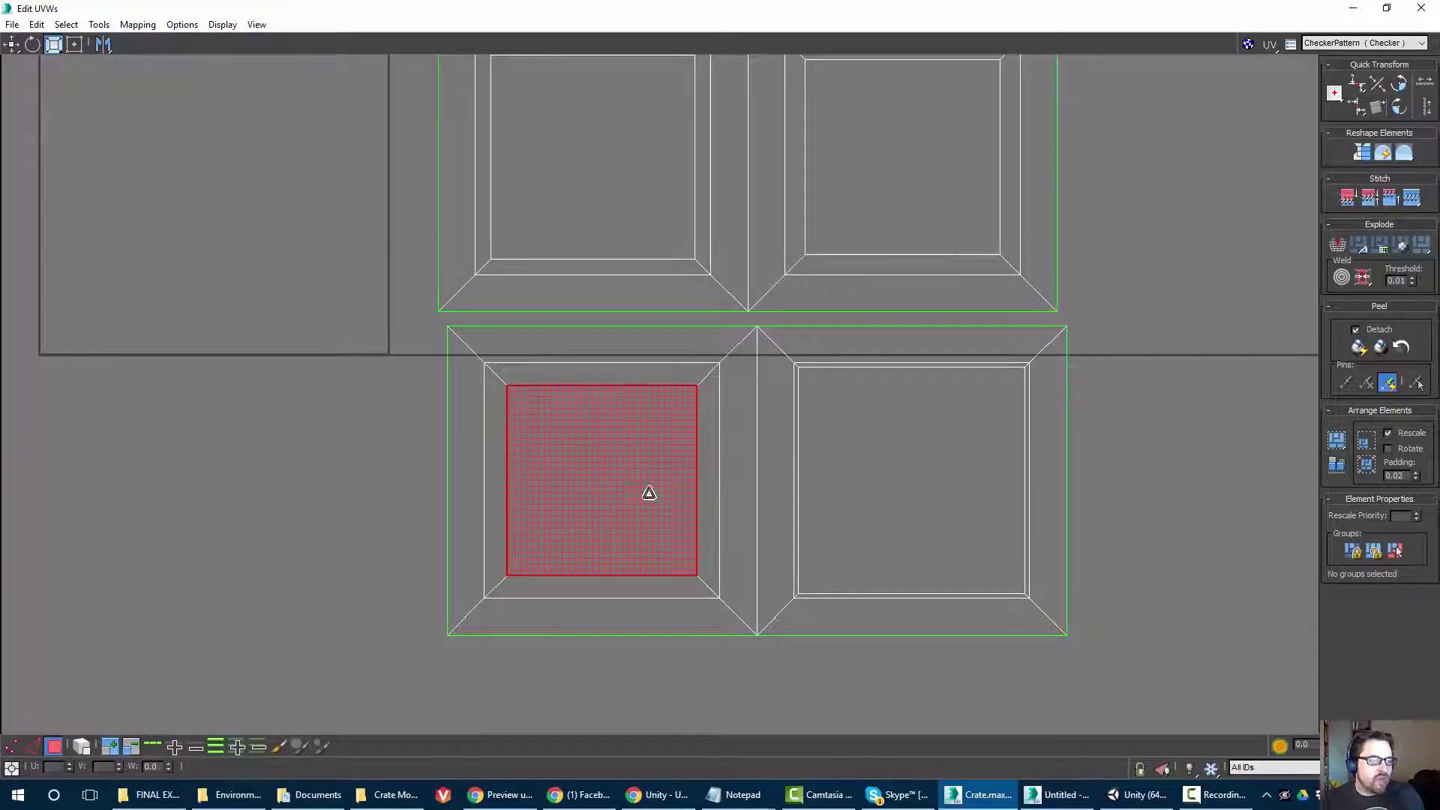
{"action": "left_click", "coordinate": [938, 457]}
{"action": "left_click_drag", "start_coordinate": [939, 457], "coordinate": [935, 462]}
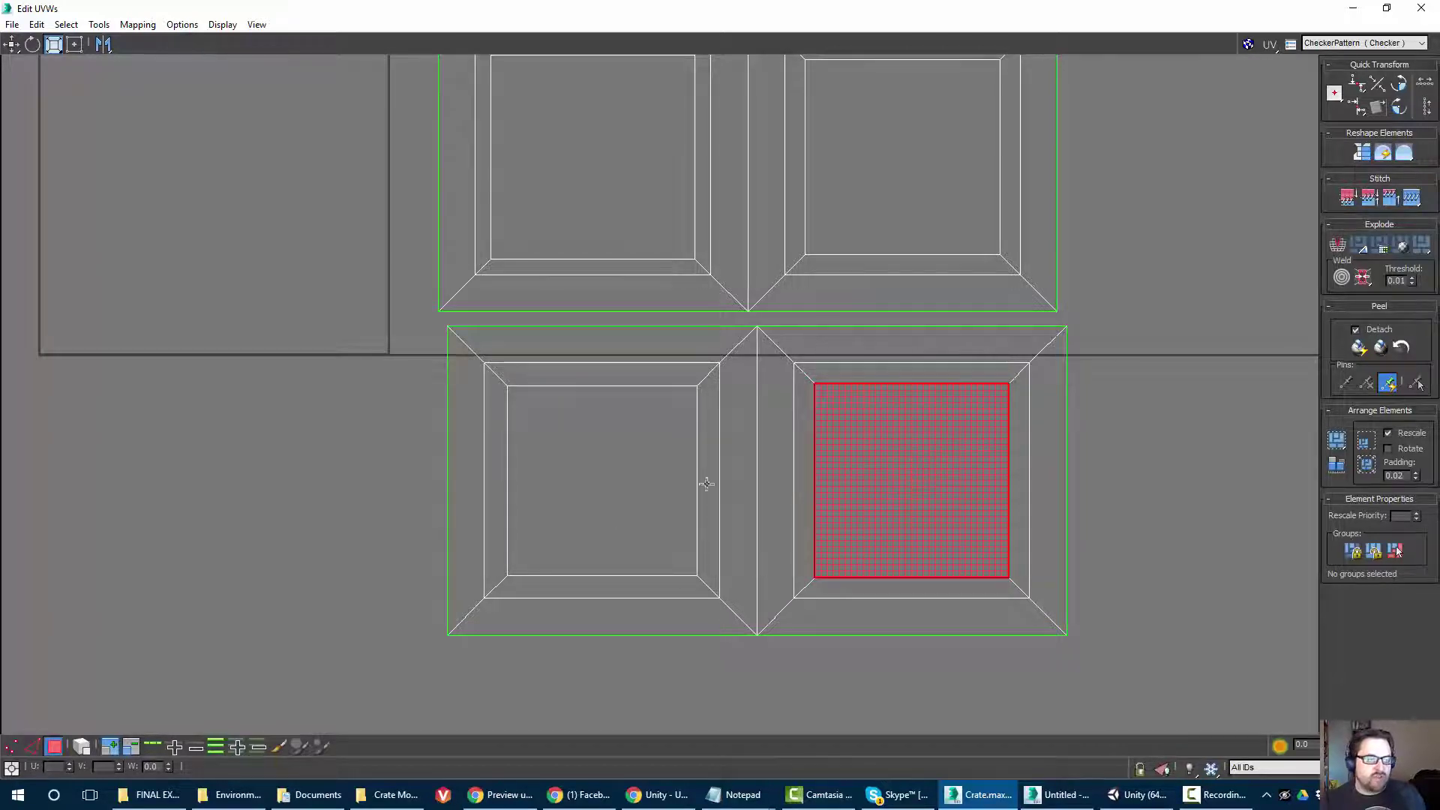
Move the two separate square shells side by side above the middle double shell and slightly scale down the left one.
{"action": "scroll", "coordinate": [707, 484], "scroll_direction": "down", "scroll_amount": 5}
{"action": "scroll", "coordinate": [476, 444], "scroll_direction": "up", "scroll_amount": 4}
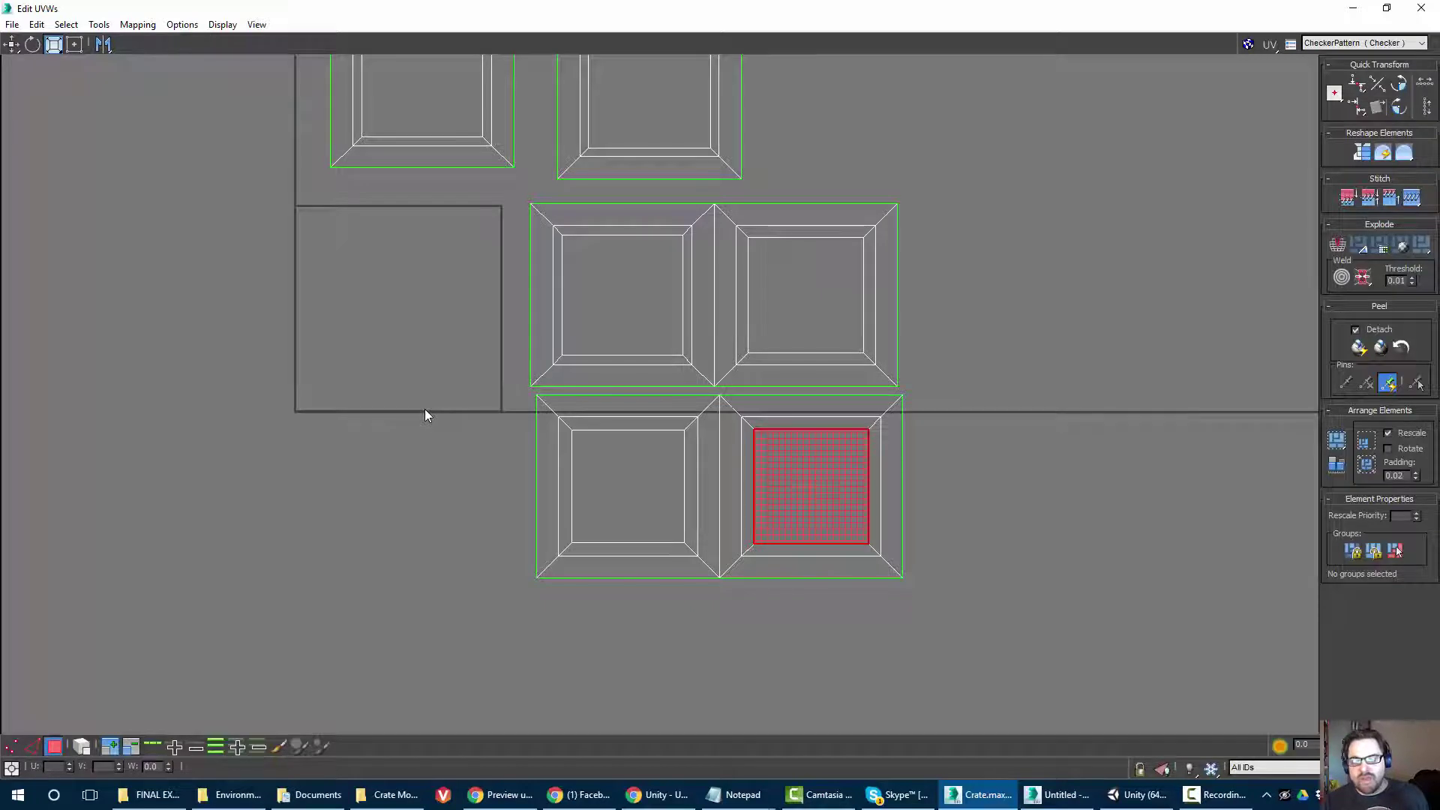
{"action": "middle_click_drag", "start_coordinate": [629, 338], "coordinate": [672, 395]}
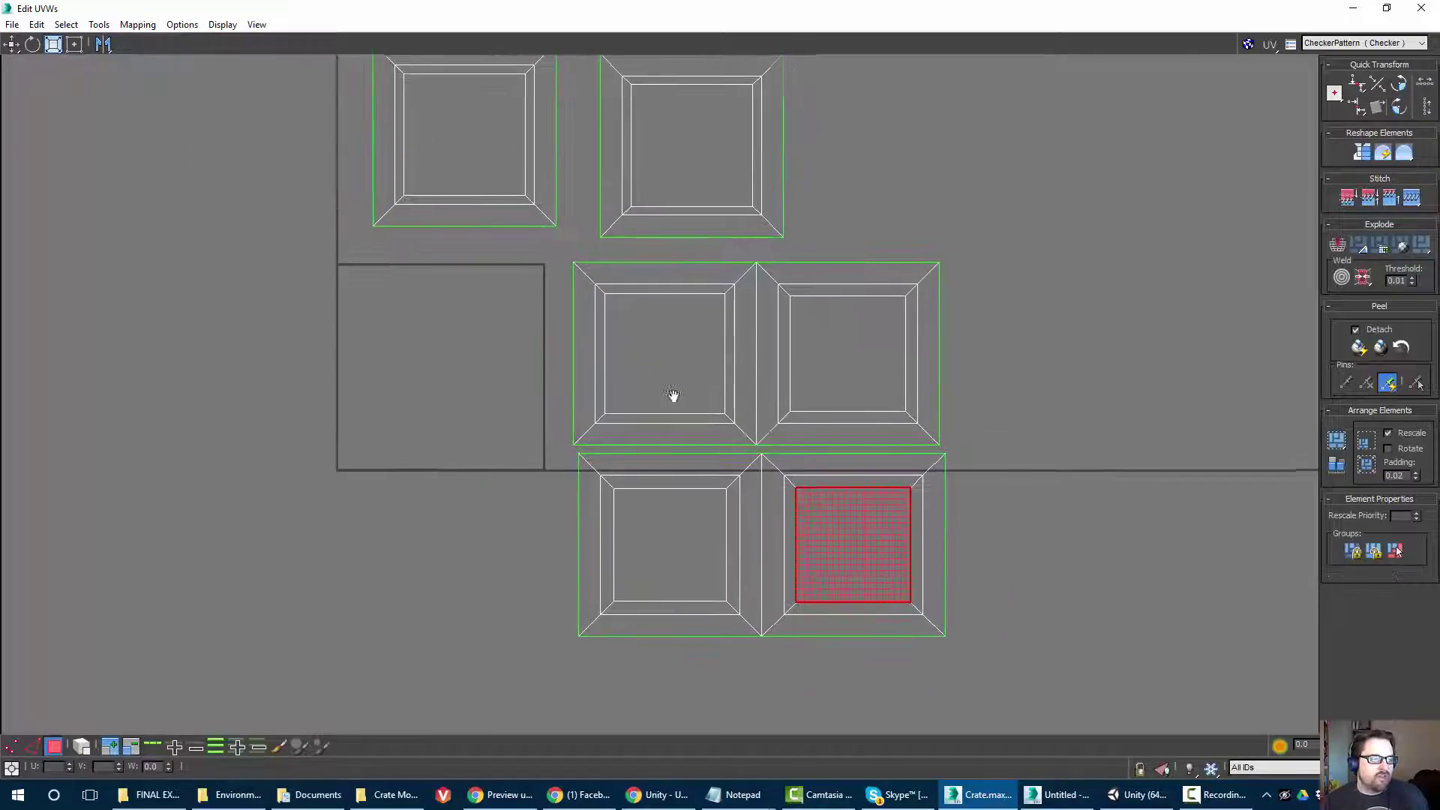
{"action": "scroll", "coordinate": [681, 392], "scroll_direction": "down", "scroll_amount": 2}
{"action": "key", "text": "q"}
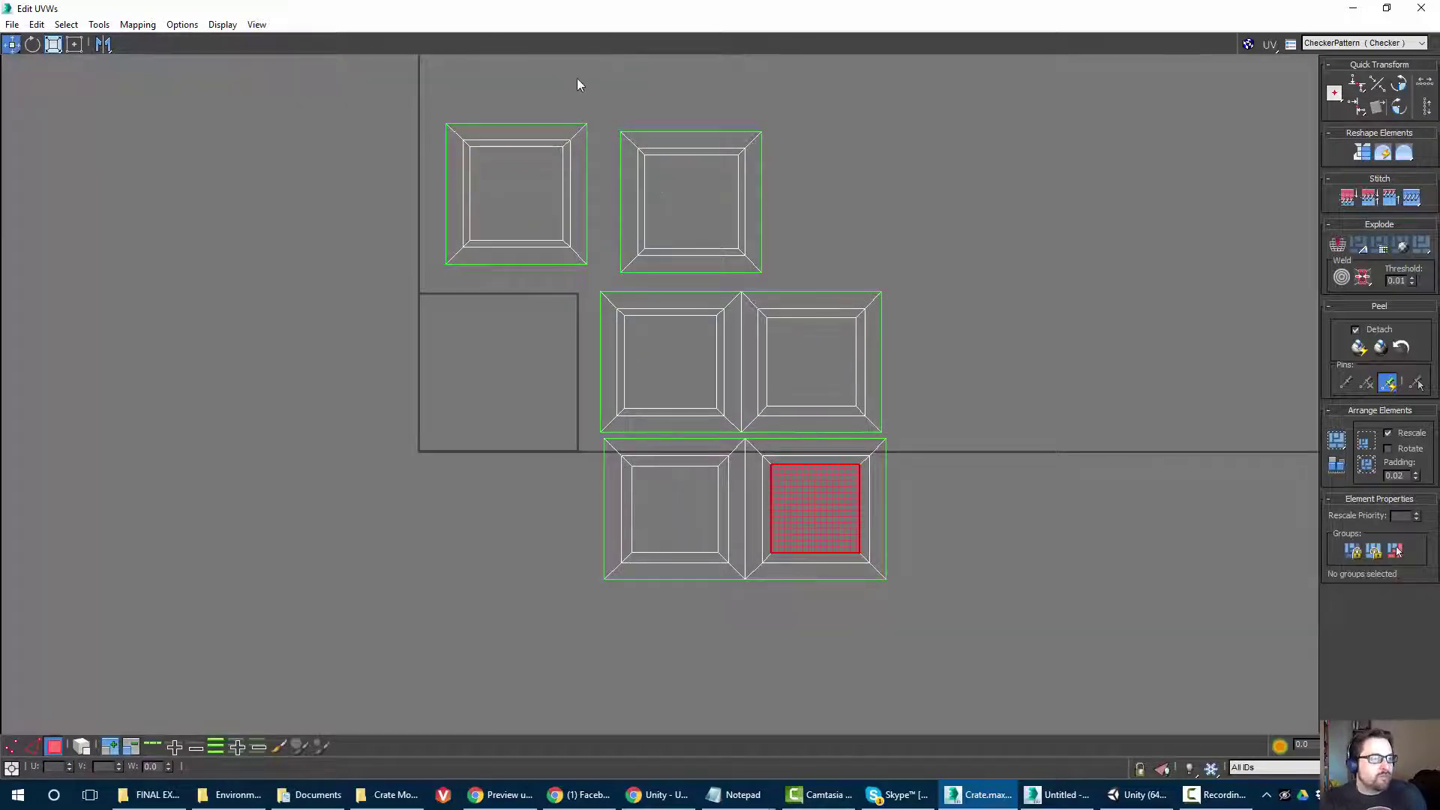
{"action": "left_click_drag", "start_coordinate": [754, 252], "coordinate": [826, 284]}
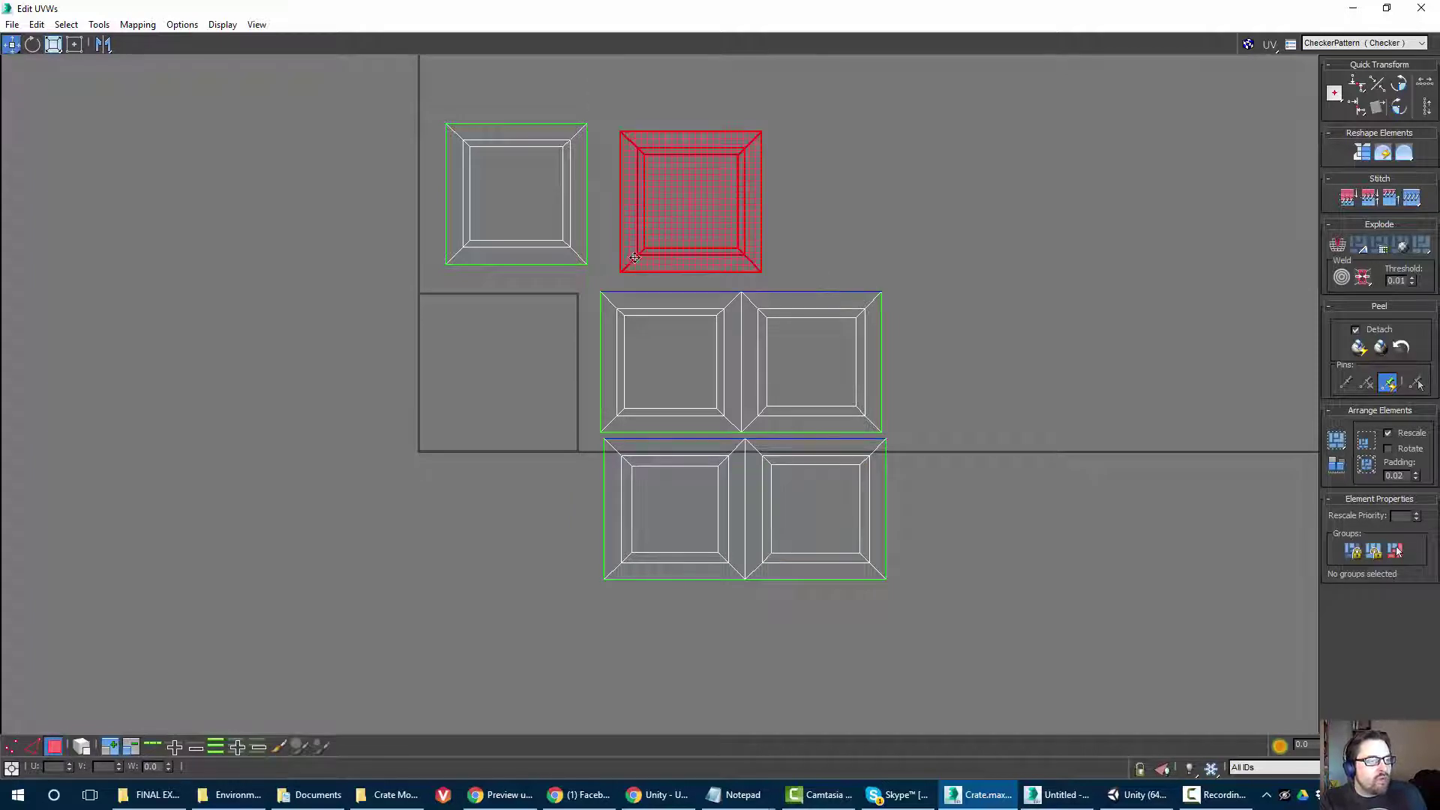
{"action": "left_click_drag", "start_coordinate": [678, 201], "coordinate": [785, 207]}
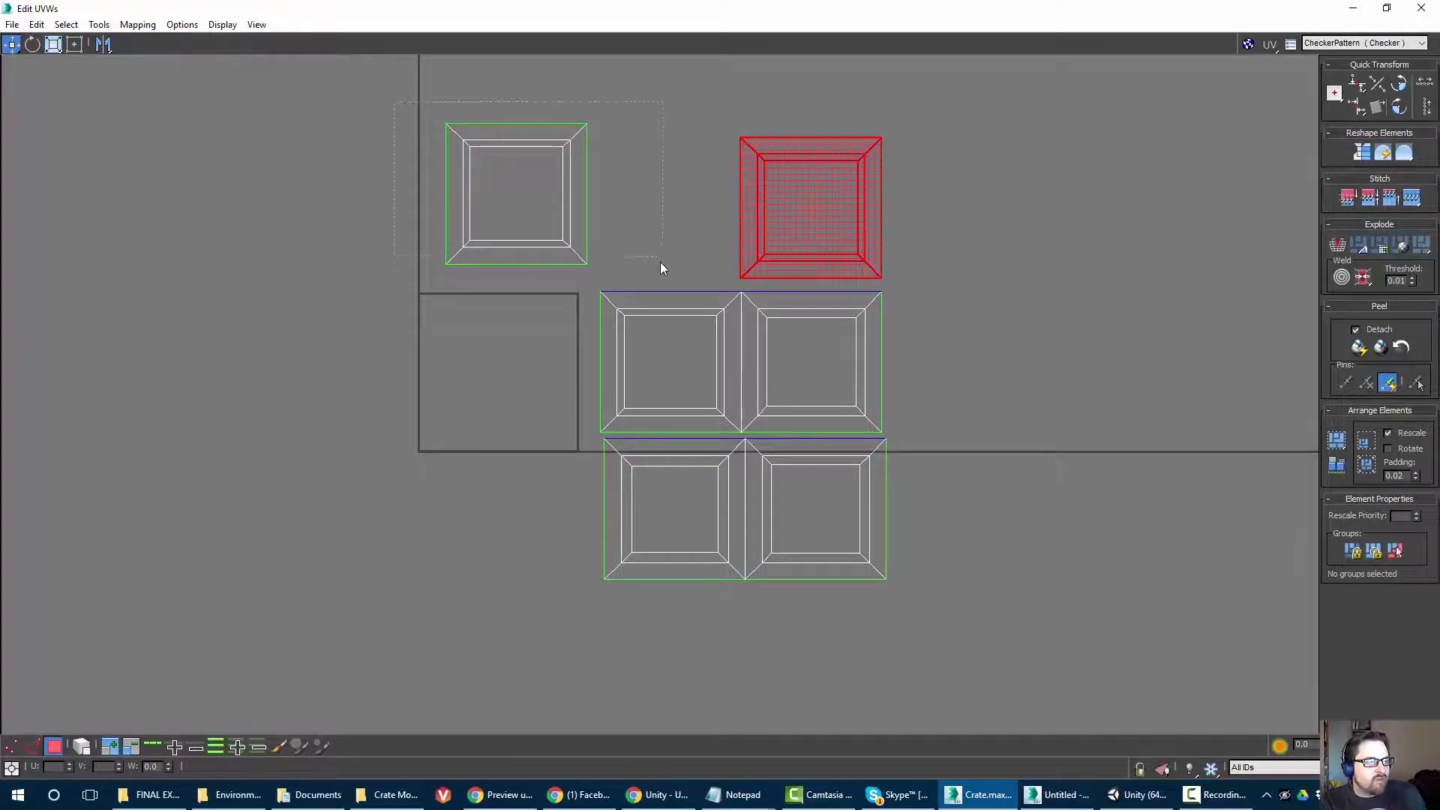
{"action": "left_click_drag", "start_coordinate": [663, 268], "coordinate": [662, 266]}
{"action": "left_click_drag", "start_coordinate": [500, 199], "coordinate": [669, 233]}
{"action": "key", "text": "r"}
{"action": "key", "text": "w"}
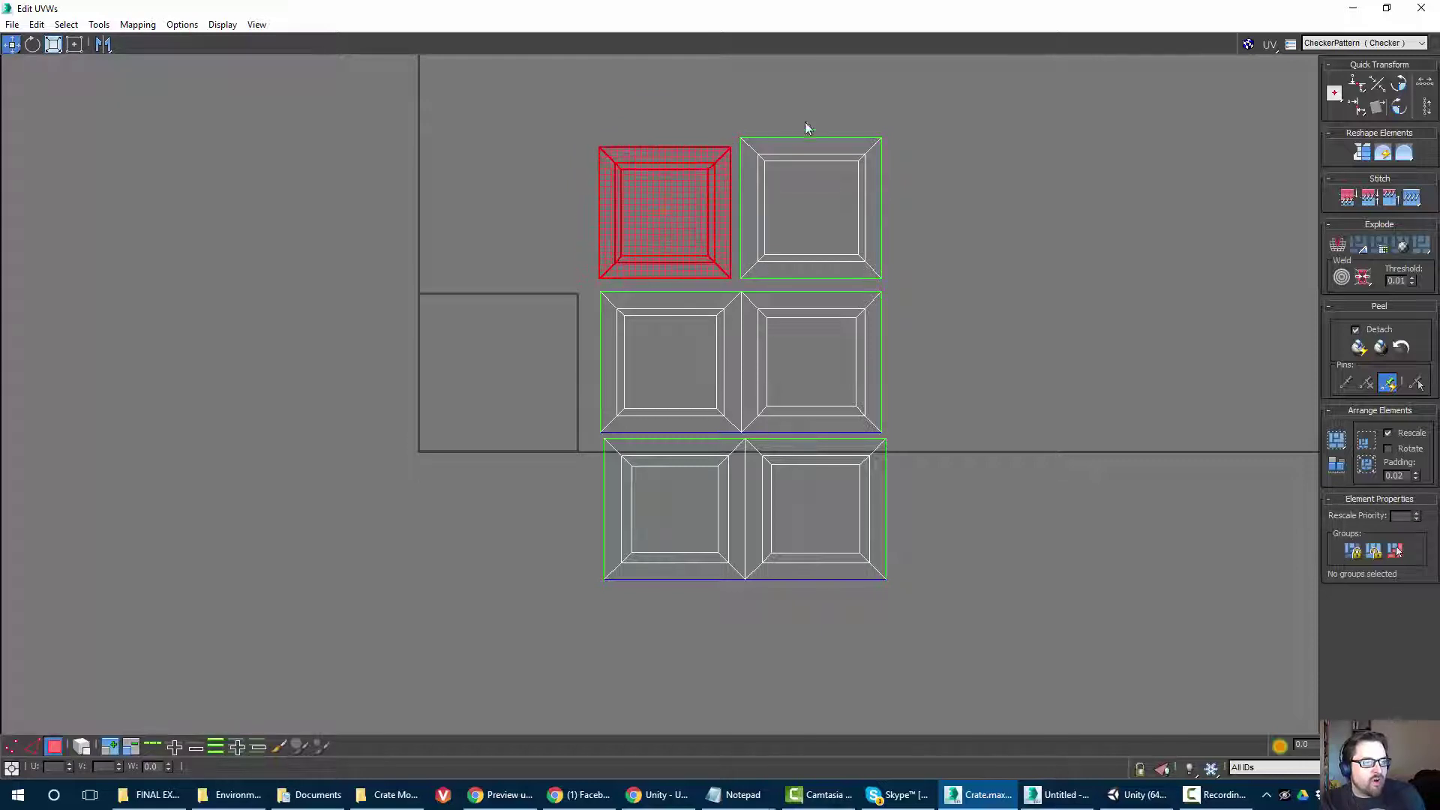
Scale down the upper-right square shell slightly and align it with the right edge of the double shell below.
{"action": "left_click_drag", "start_coordinate": [743, 127], "coordinate": [938, 290]}
{"action": "key", "text": "r"}
{"action": "mouse_move", "coordinate": [795, 244]}
{"action": "left_mouse_down"}
{"action": "mouse_move", "coordinate": [785, 235]}
{"action": "mouse_move", "coordinate": [799, 237]}
{"action": "left_mouse_up"}
{"action": "key", "text": "w"}
{"action": "key", "text": "r"}
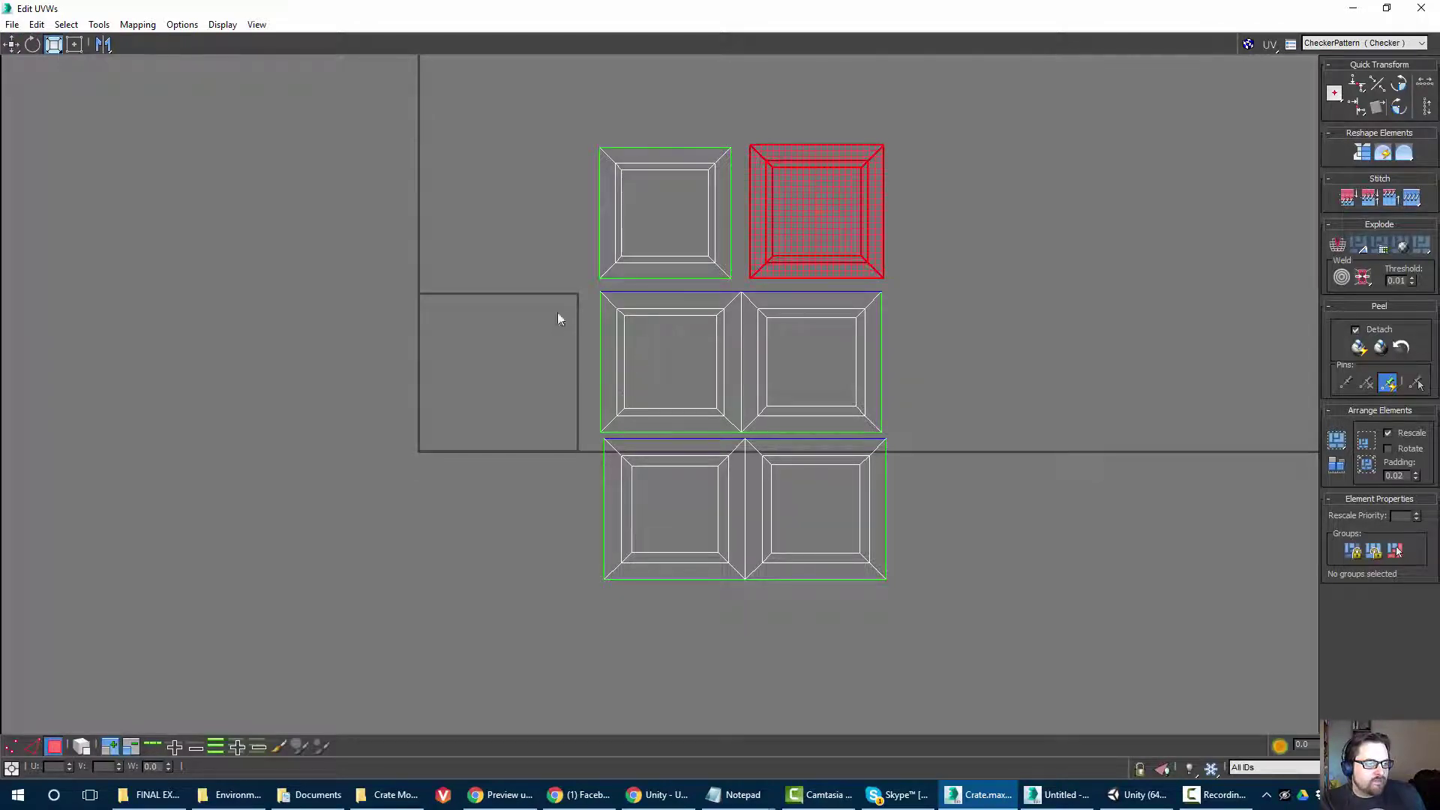
Enable whole-element selection, then scale up the middle double shell slightly and position it just below the two square shells.
{"action": "left_click", "coordinate": [716, 348]}
{"action": "left_click", "coordinate": [553, 338]}
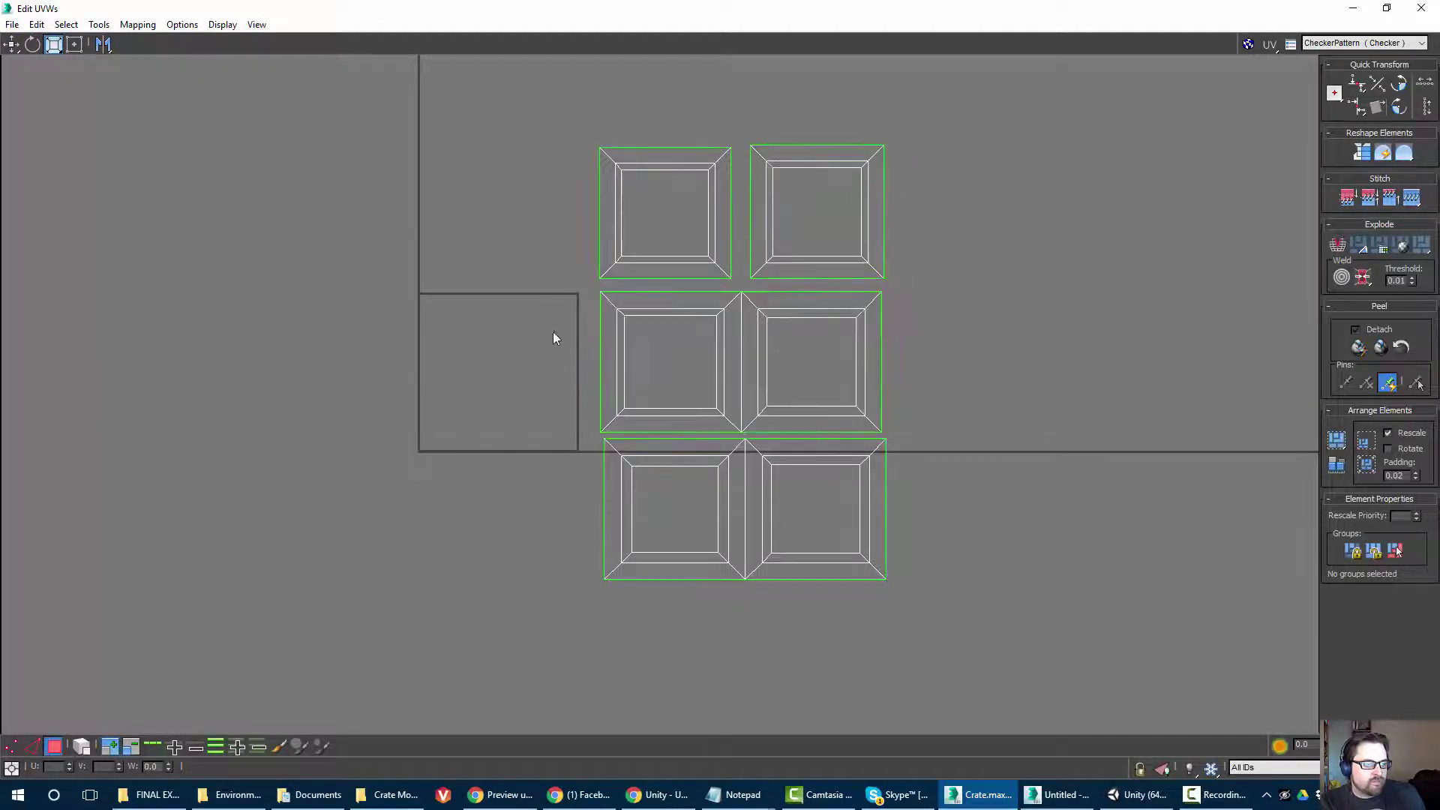
{"action": "left_click", "coordinate": [622, 336]}
{"action": "left_click", "coordinate": [239, 555]}
{"action": "left_click", "coordinate": [81, 748]}
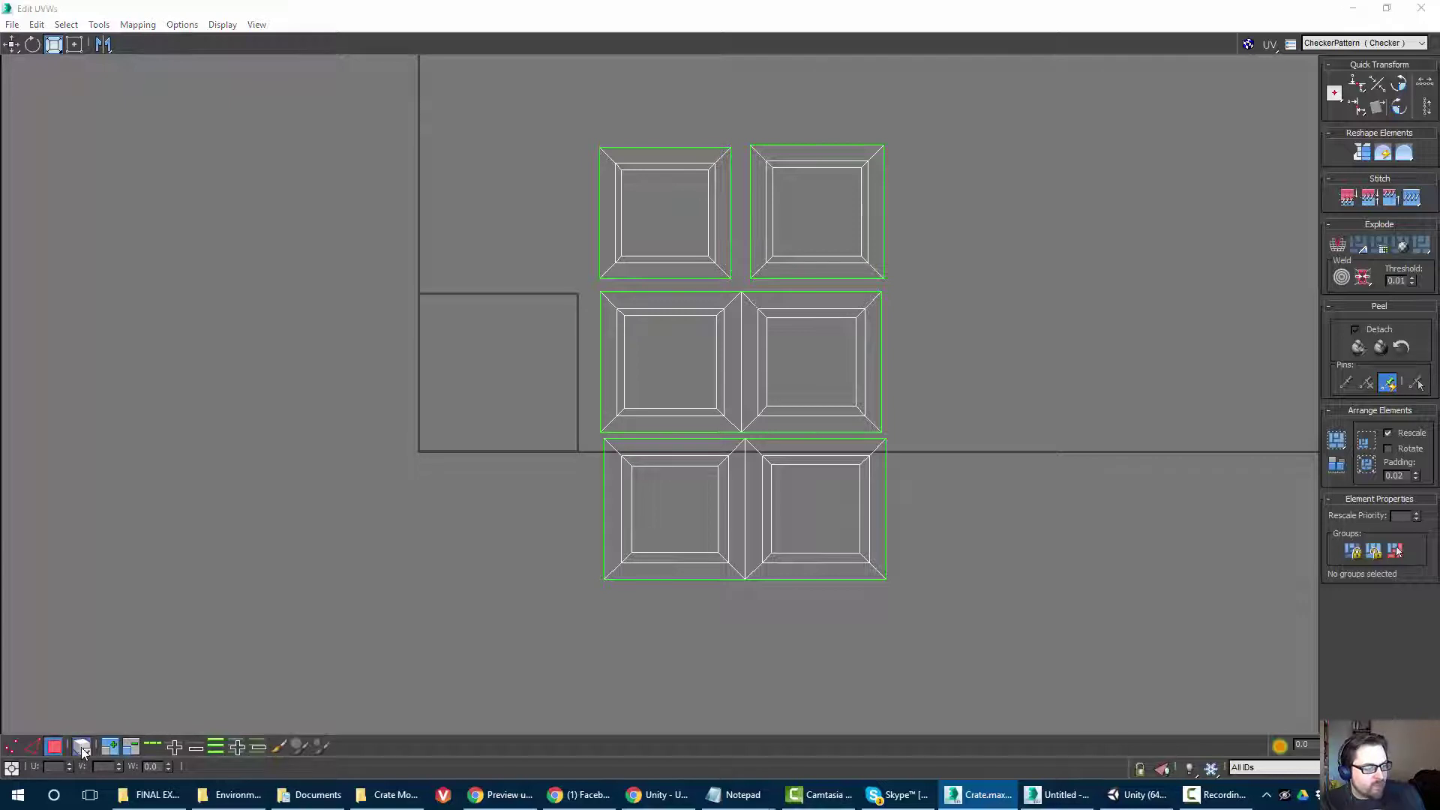
{"action": "left_click", "coordinate": [670, 324]}
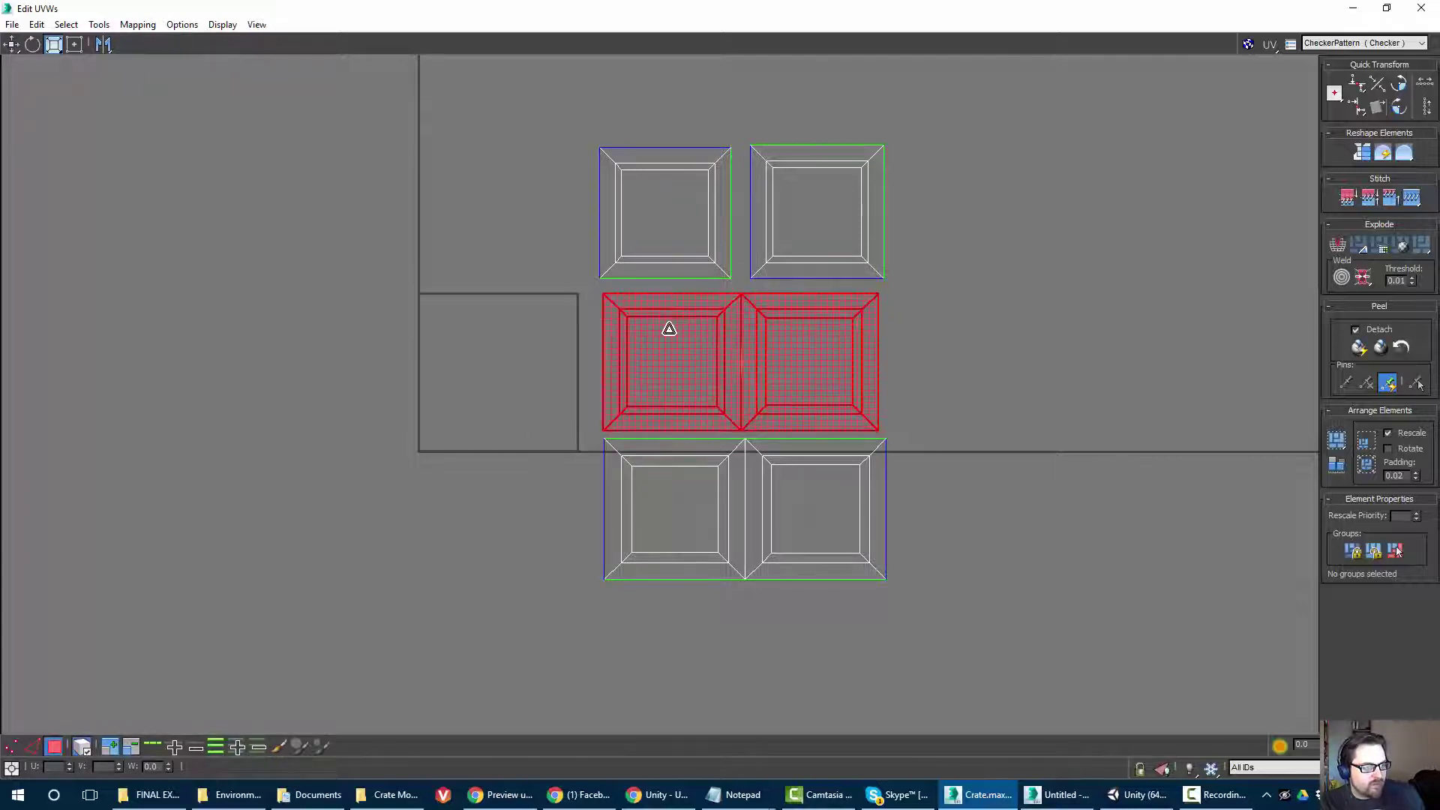
{"action": "left_click_drag", "start_coordinate": [670, 328], "coordinate": [687, 381]}
{"action": "key", "text": "w"}
{"action": "key", "text": "r"}
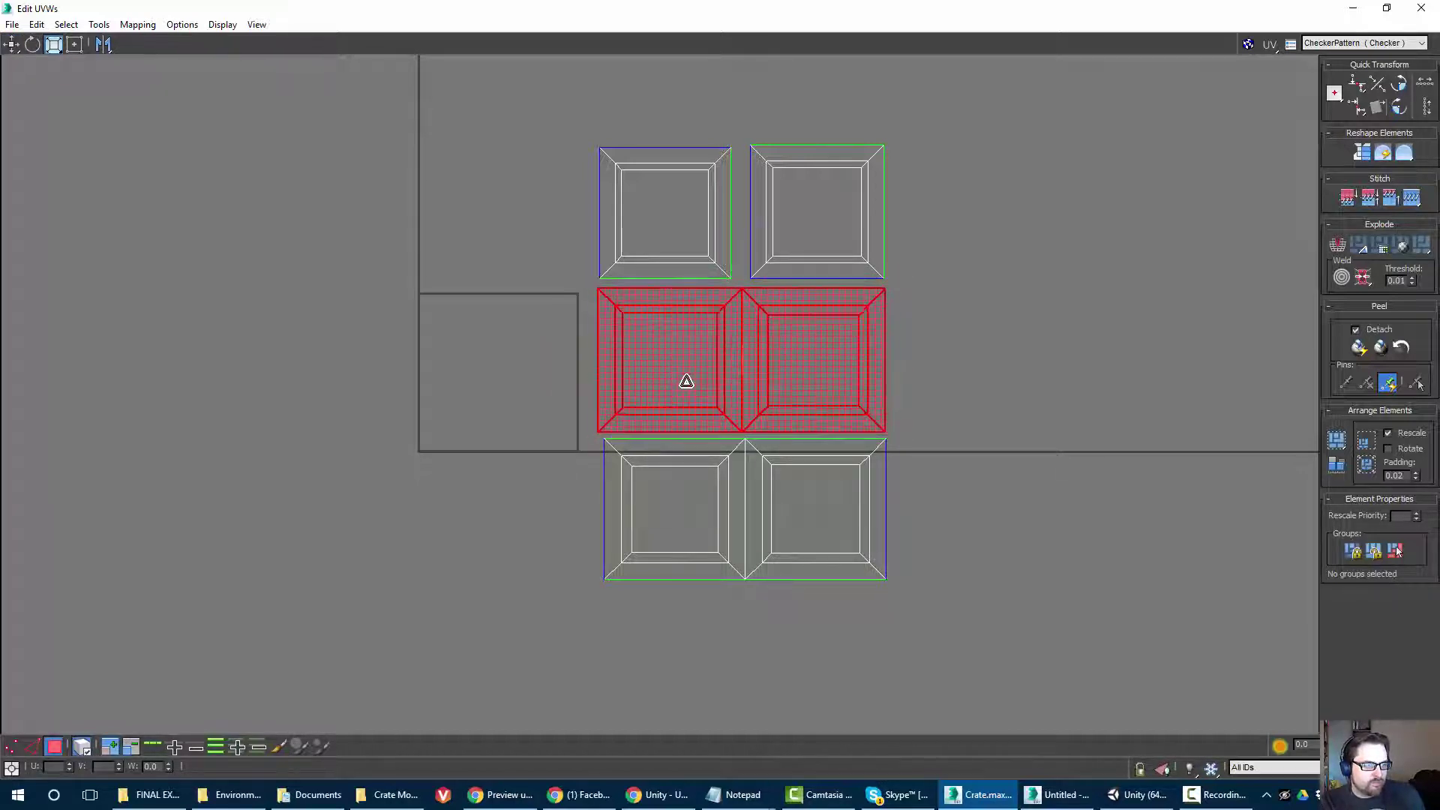
Scale up the lowest double shell slightly and align it beneath the middle one with a small gap.
{"action": "key", "text": "w"}
{"action": "left_click", "coordinate": [689, 513]}
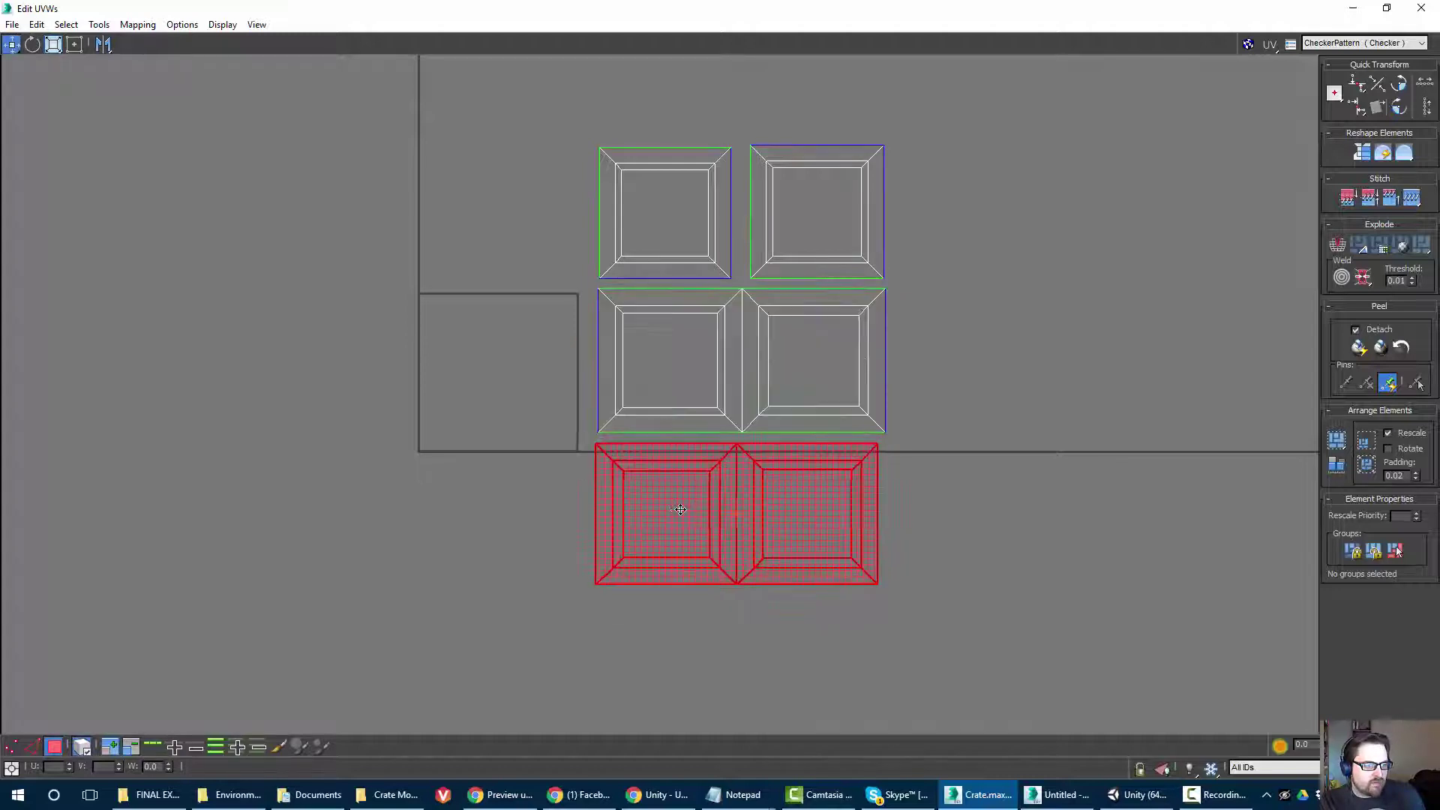
{"action": "left_click_drag", "start_coordinate": [689, 513], "coordinate": [688, 514]}
{"action": "key", "text": "r"}
{"action": "key", "text": "w"}
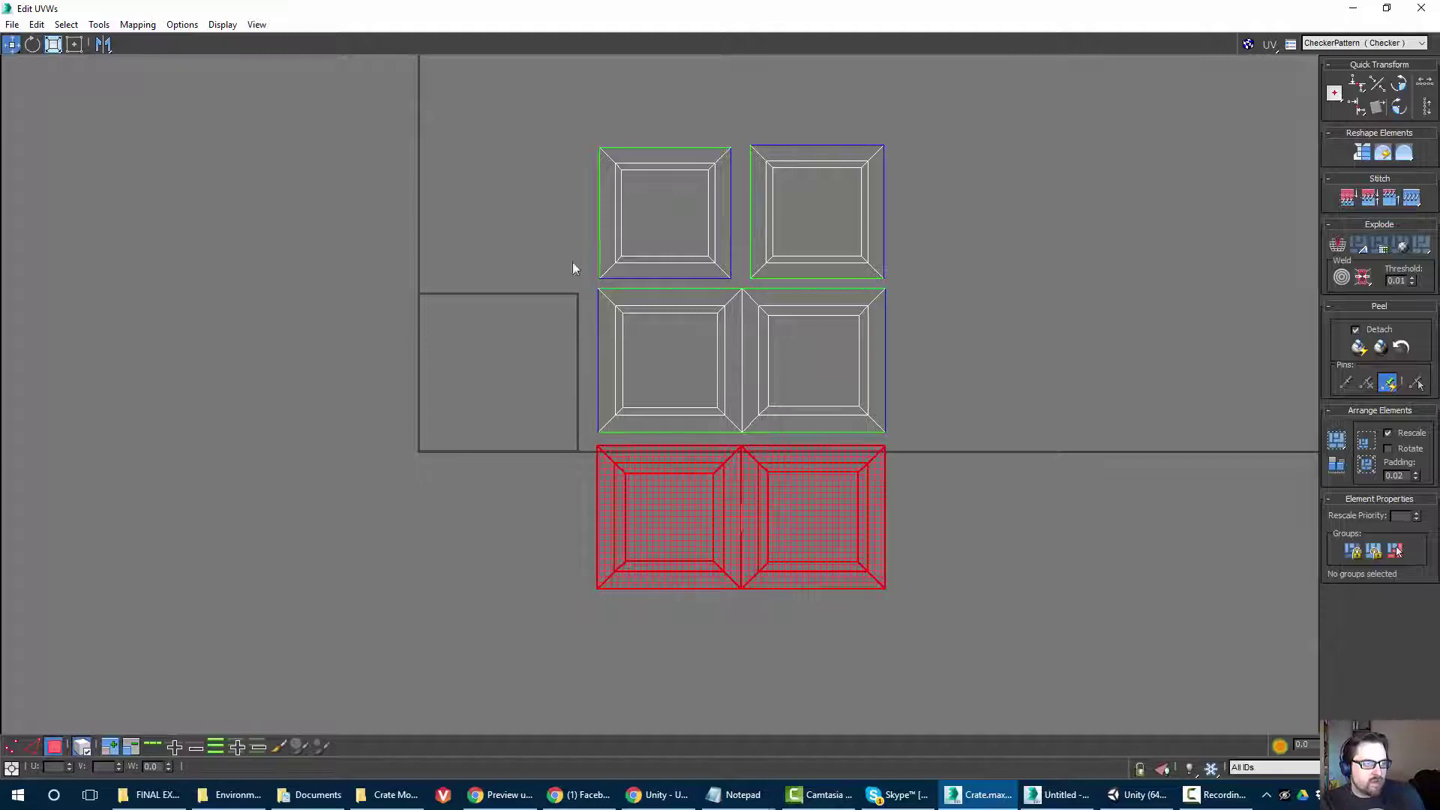
Move all the UV shells onto the small UV tile square and scale them down together.
{"action": "left_click_drag", "start_coordinate": [568, 150], "coordinate": [965, 606]}
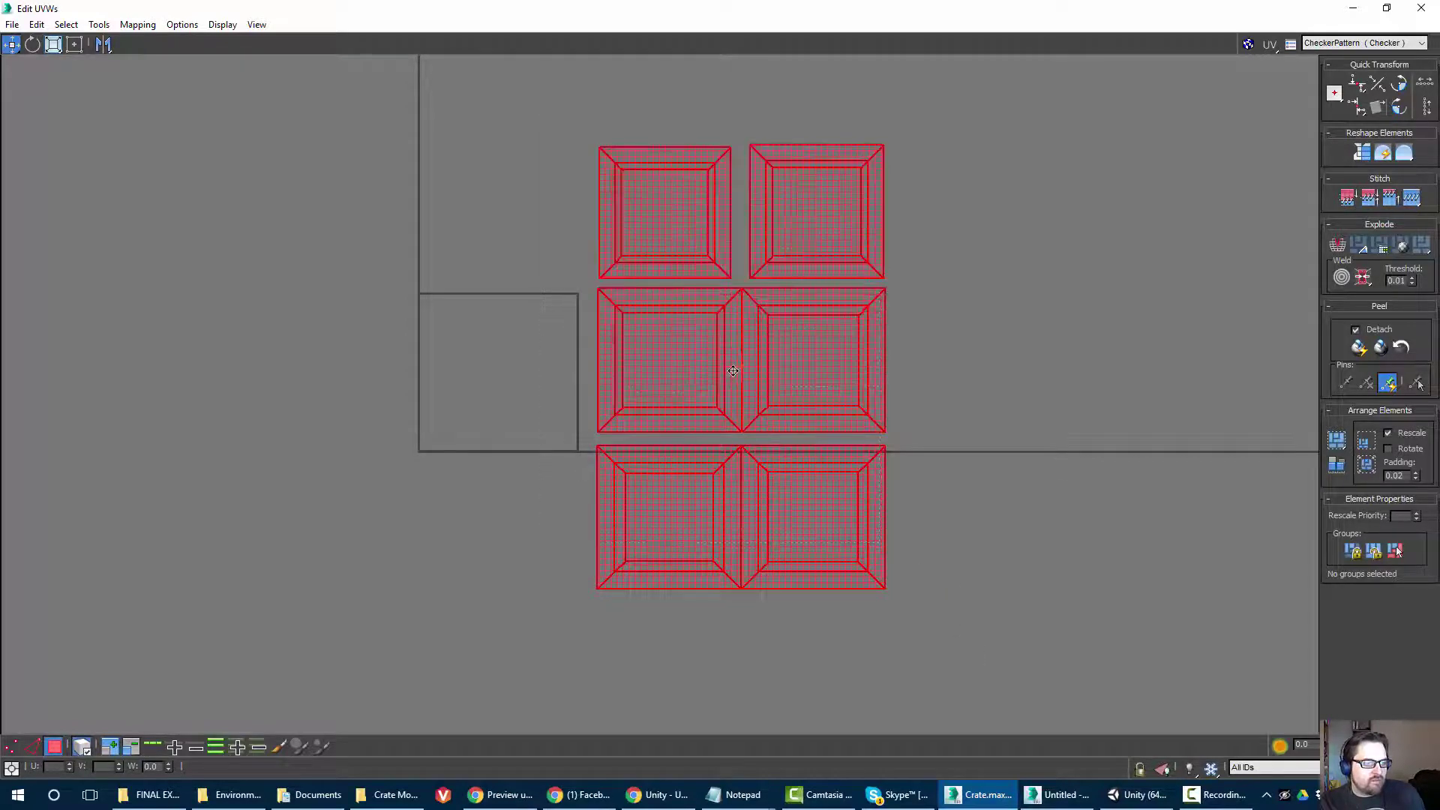
{"action": "left_click_drag", "start_coordinate": [733, 370], "coordinate": [379, 434]}
{"action": "key", "text": "r"}
{"action": "scroll", "coordinate": [338, 349], "scroll_direction": "up", "scroll_amount": 5}
{"action": "scroll", "coordinate": [435, 339], "scroll_direction": "down", "scroll_amount": 1}
{"action": "left_click_drag", "start_coordinate": [720, 341], "coordinate": [709, 393]}
{"action": "key", "text": "w"}
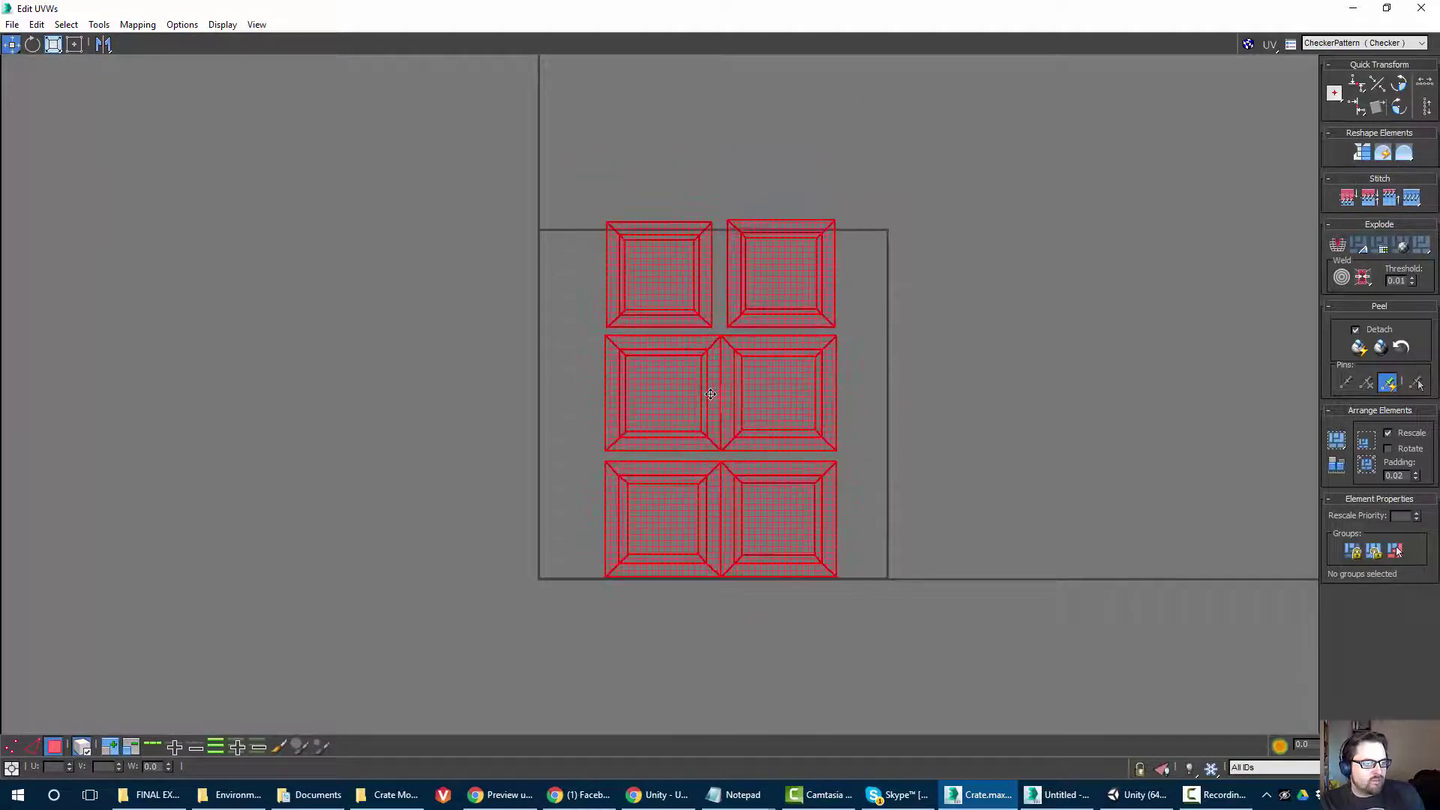
Scale the whole shell group down further and position it within the tile's upper and lower borders.
{"action": "key", "text": "r"}
{"action": "left_click_drag", "start_coordinate": [686, 274], "coordinate": [643, 300]}
{"action": "key", "text": "w"}
{"action": "mouse_move", "coordinate": [675, 382]}
{"action": "left_mouse_down"}
{"action": "mouse_move", "coordinate": [665, 394]}
{"action": "mouse_move", "coordinate": [679, 387]}
{"action": "left_mouse_up"}
{"action": "key", "text": "r"}
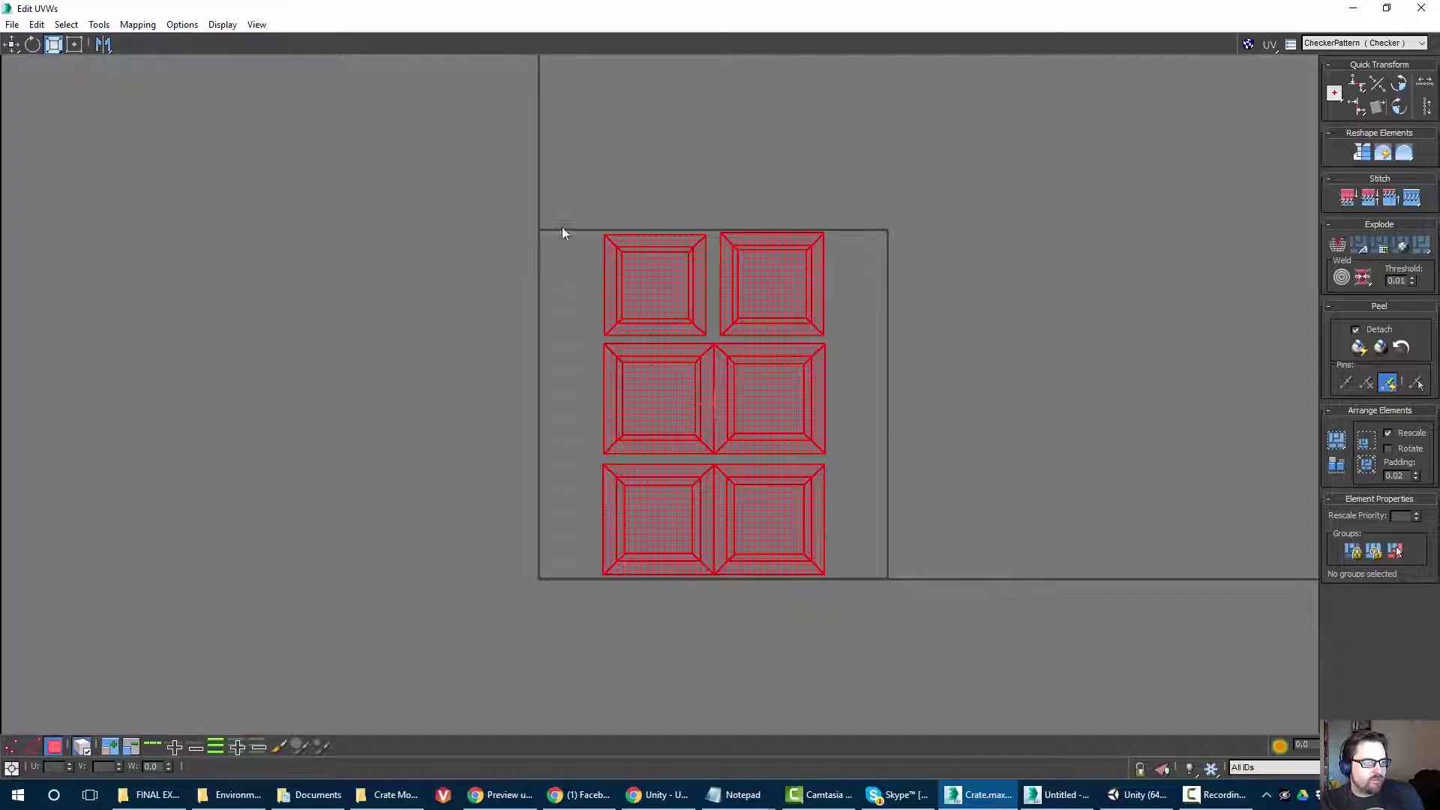
Nudge the upper-left shell up and both double shells down to open even gaps between the rows.
{"action": "left_click", "coordinate": [562, 233]}
{"action": "left_click", "coordinate": [631, 273]}
{"action": "key", "text": "w"}
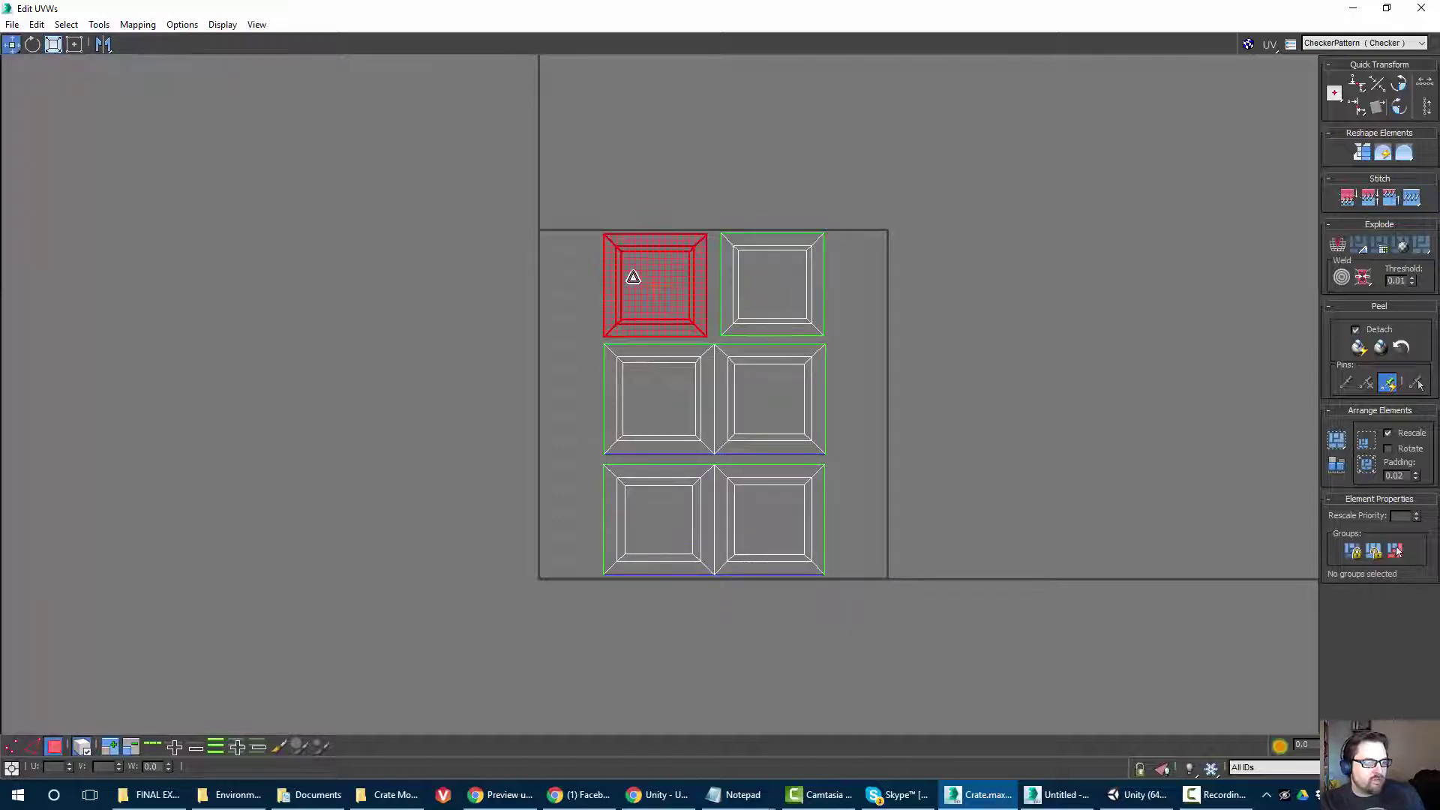
{"action": "left_click_drag", "start_coordinate": [633, 278], "coordinate": [640, 299]}
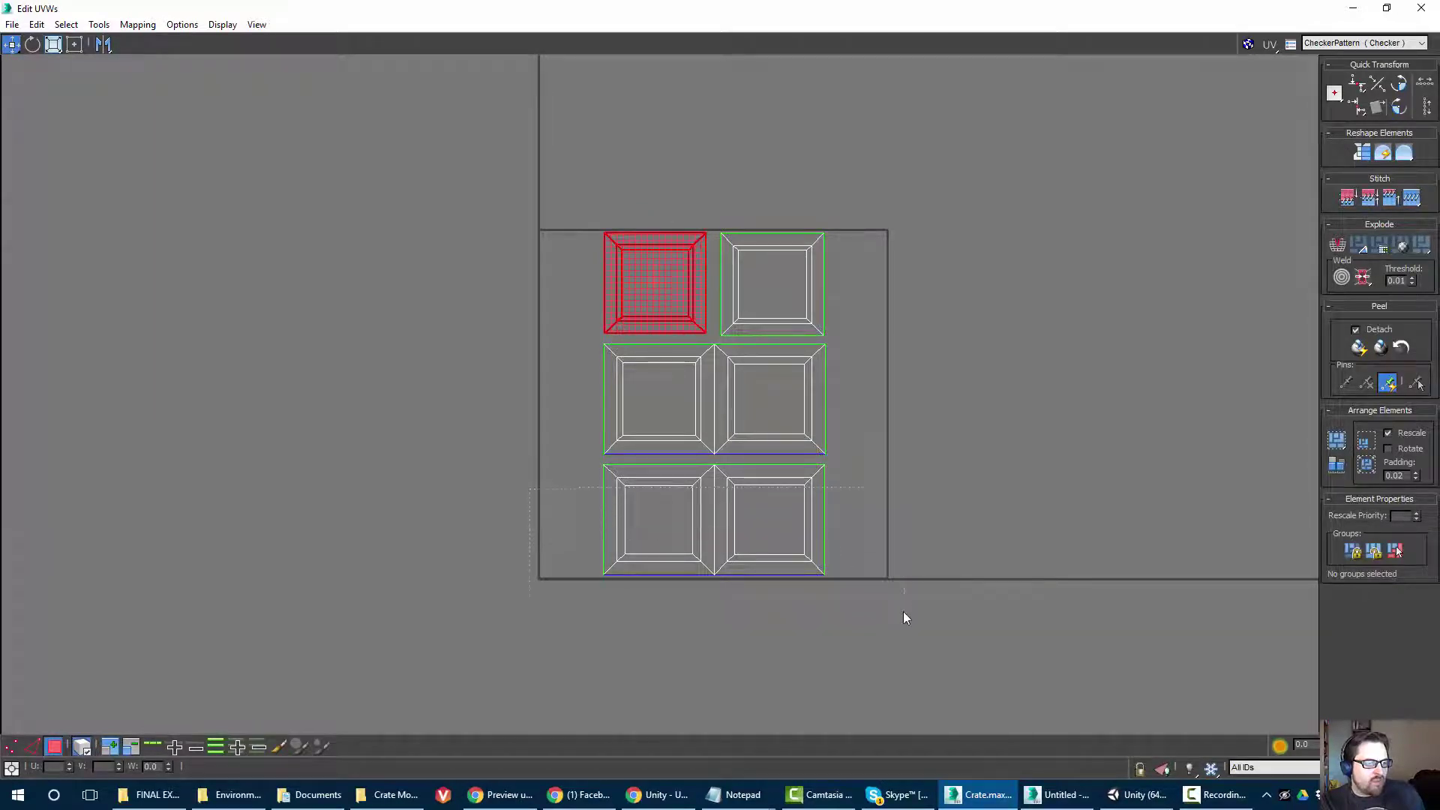
{"action": "left_click_drag", "start_coordinate": [905, 618], "coordinate": [905, 618]}
{"action": "left_click_drag", "start_coordinate": [656, 515], "coordinate": [654, 512]}
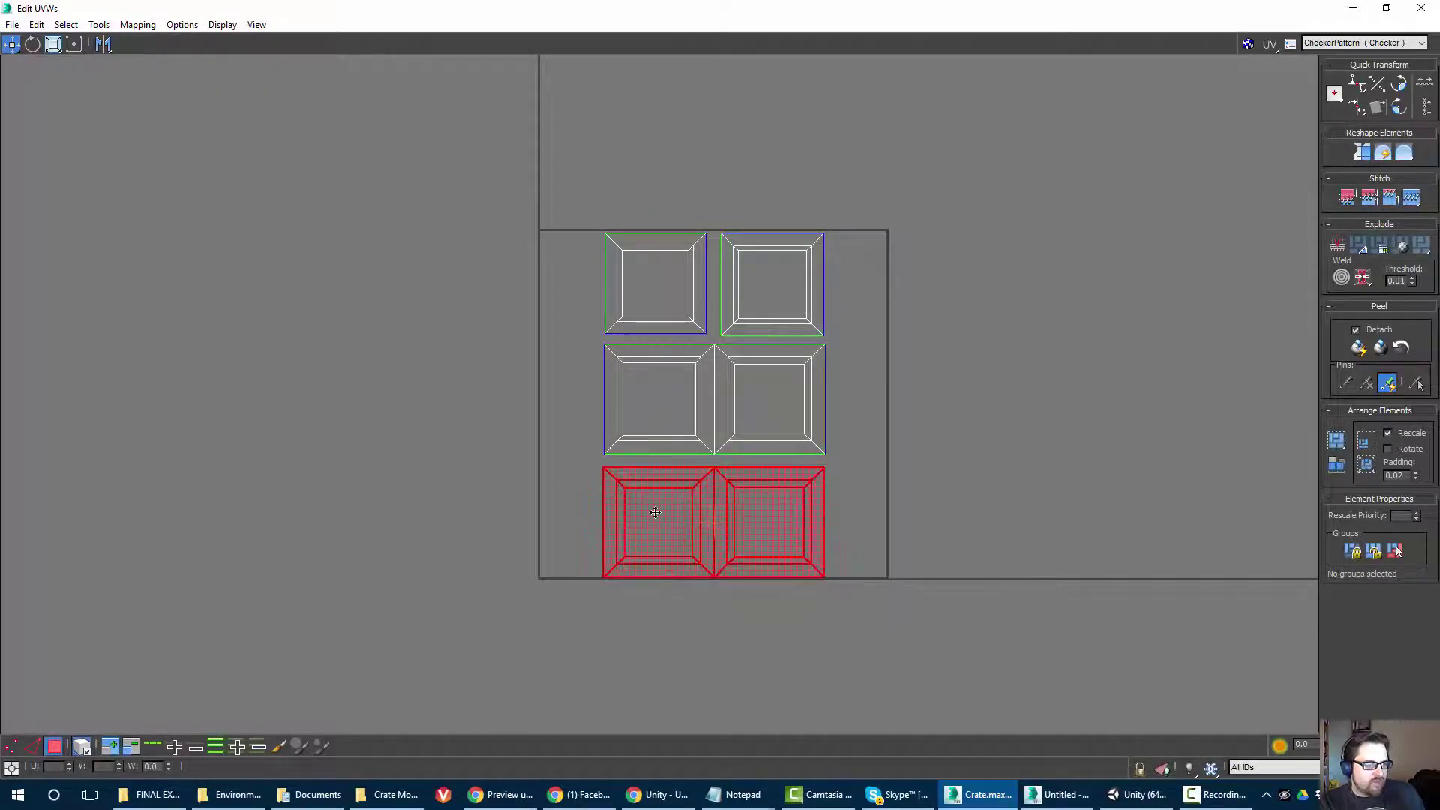
{"action": "left_click_drag", "start_coordinate": [708, 411], "coordinate": [868, 464]}
{"action": "left_click_drag", "start_coordinate": [651, 367], "coordinate": [651, 369]}
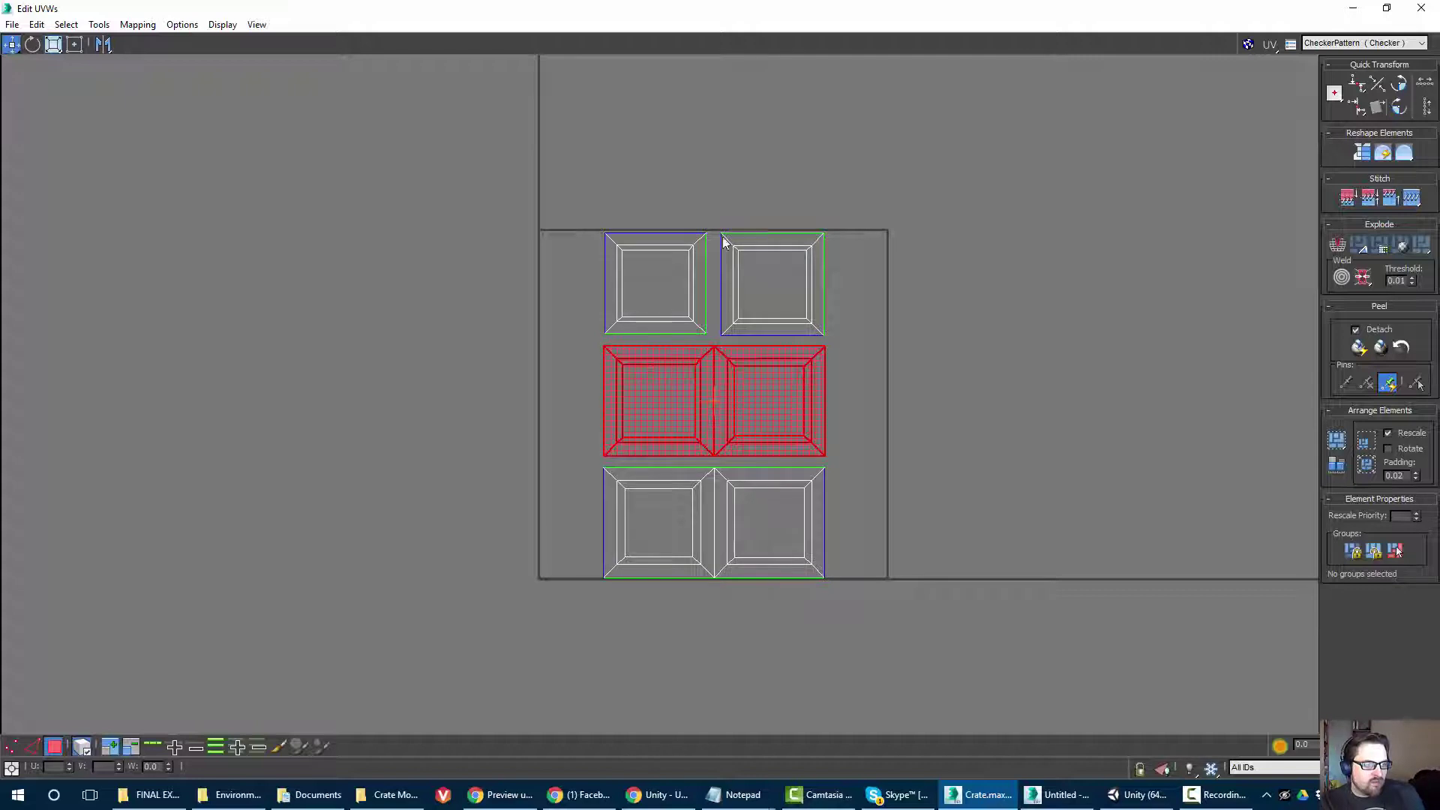
Nudge the two upper square shells closer to the tile's top border, keeping them level with each other.
{"action": "scroll", "coordinate": [656, 240], "scroll_direction": "up", "scroll_amount": 2}
{"action": "middle_click_drag", "start_coordinate": [522, 239], "coordinate": [515, 155]}
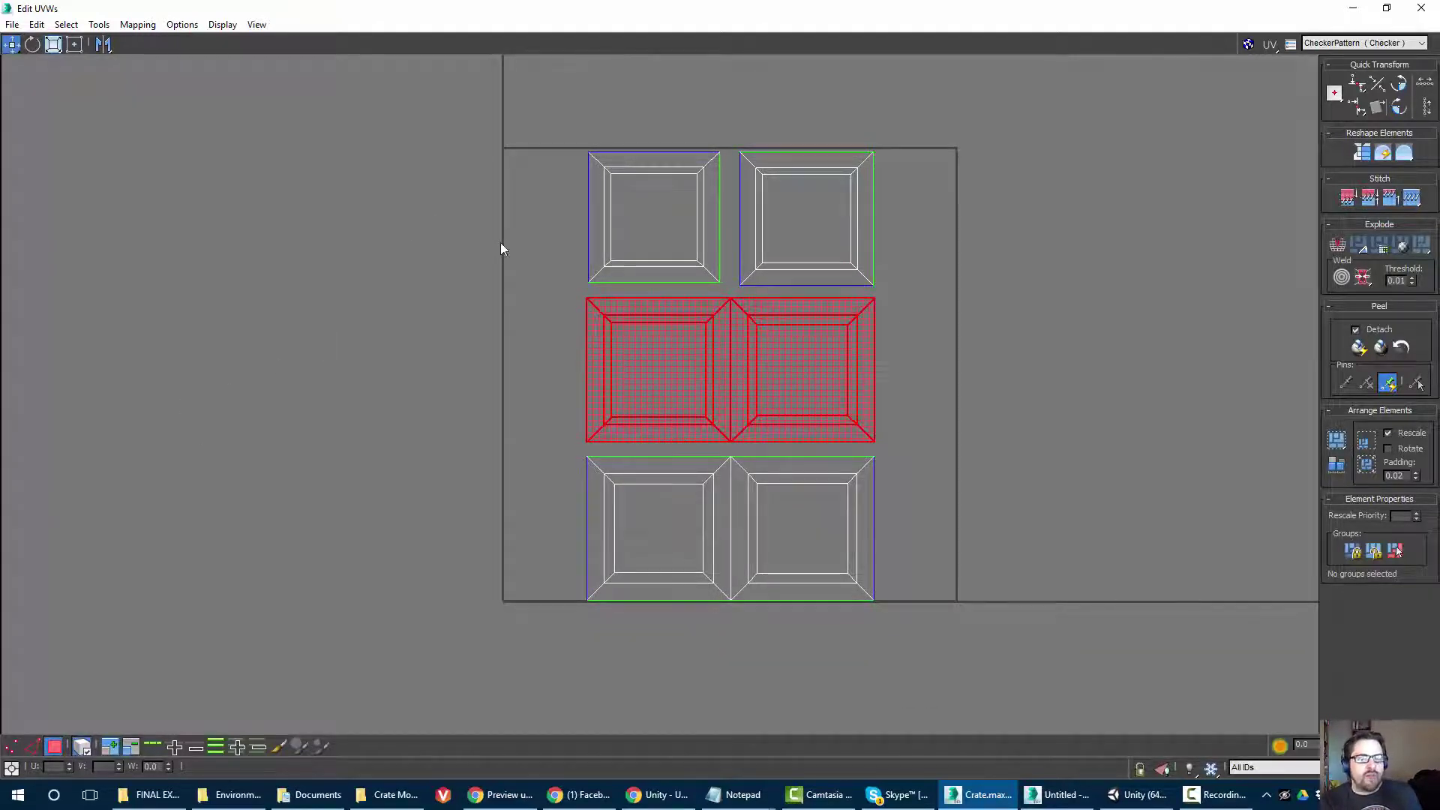
{"action": "left_click", "coordinate": [488, 190]}
{"action": "left_click_drag", "start_coordinate": [534, 111], "coordinate": [1001, 666]}
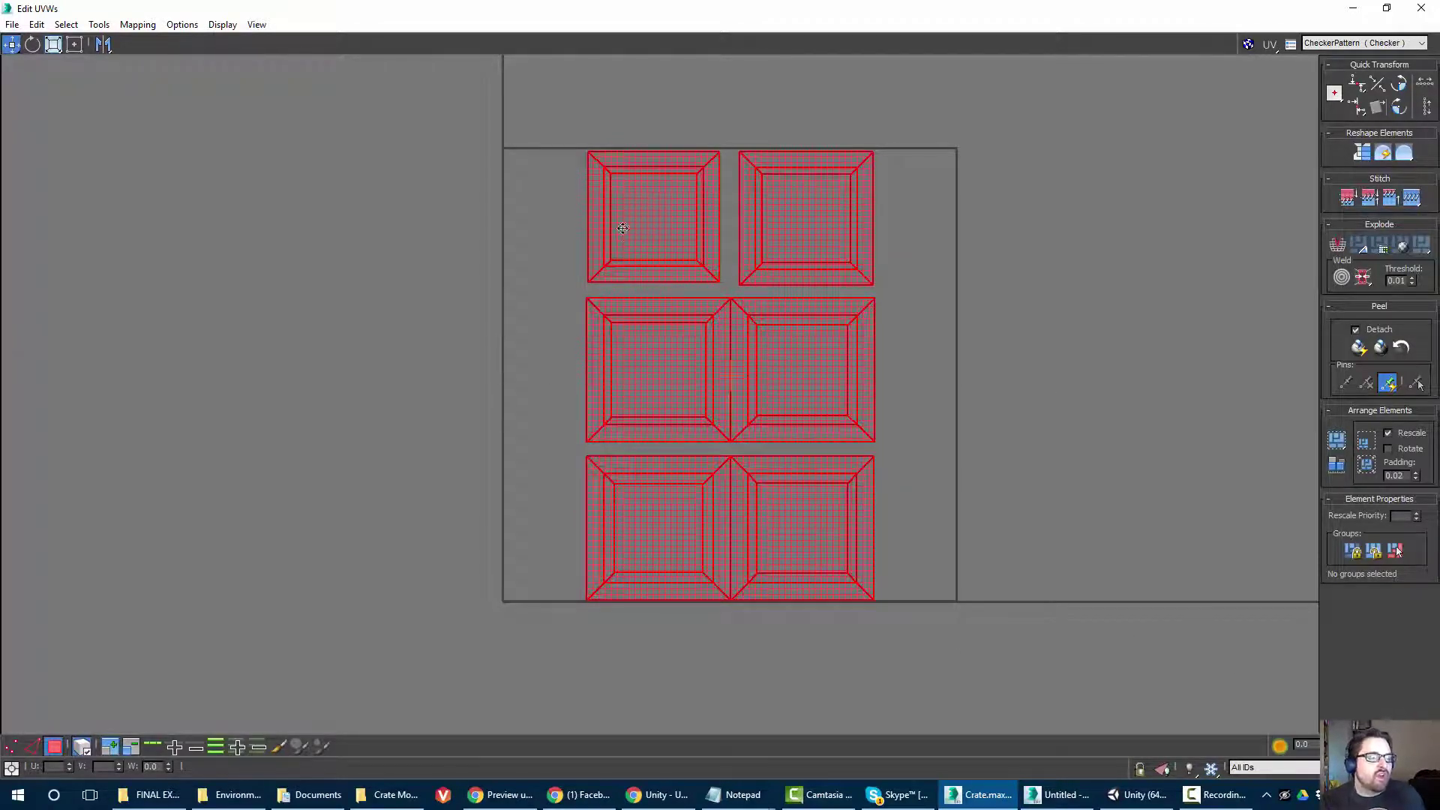
{"action": "left_click", "coordinate": [735, 203]}
{"action": "left_click", "coordinate": [659, 213]}
{"action": "left_click_drag", "start_coordinate": [658, 213], "coordinate": [658, 212]}
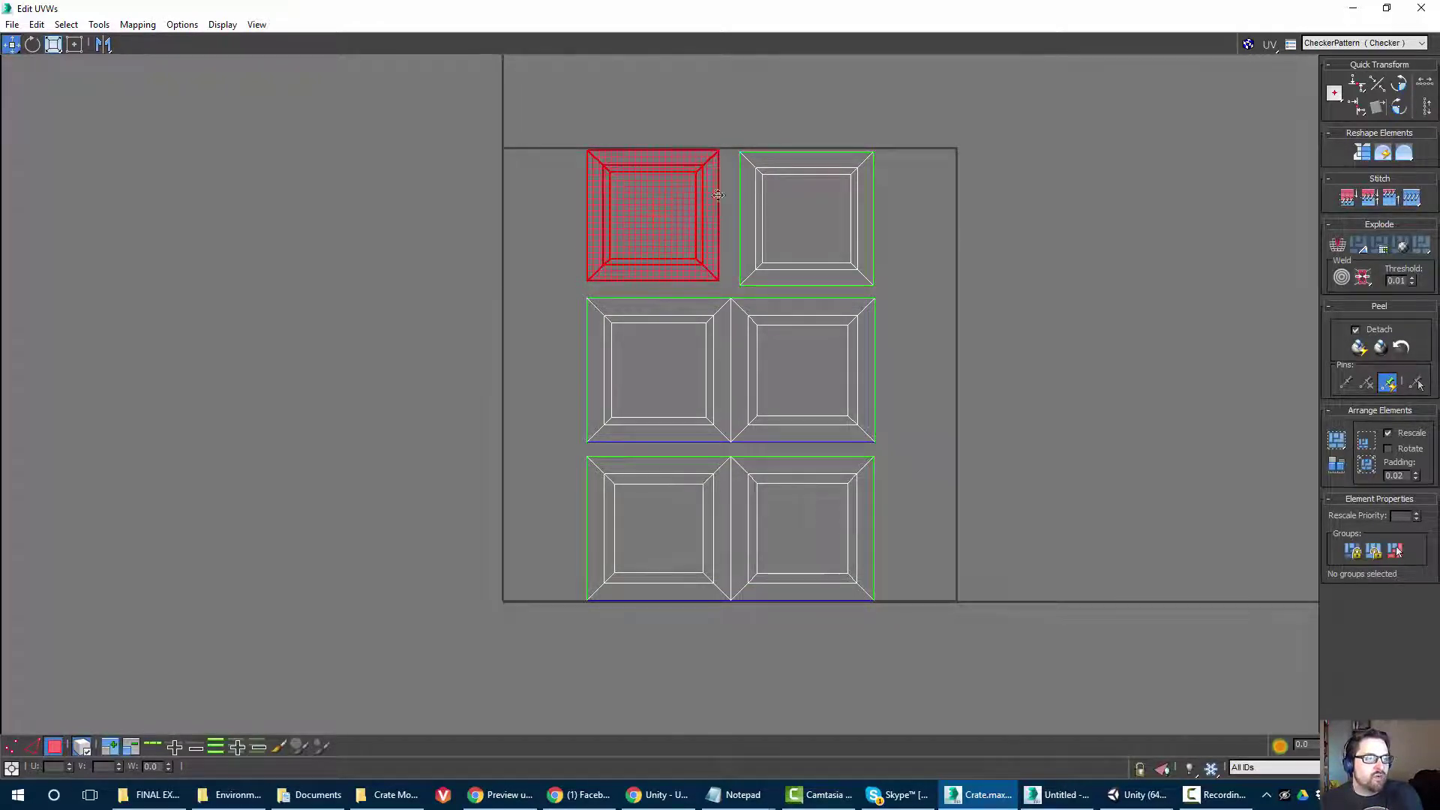
{"action": "left_click", "coordinate": [805, 210]}
{"action": "left_click_drag", "start_coordinate": [806, 208], "coordinate": [804, 208]}
{"action": "left_click", "coordinate": [476, 196]}
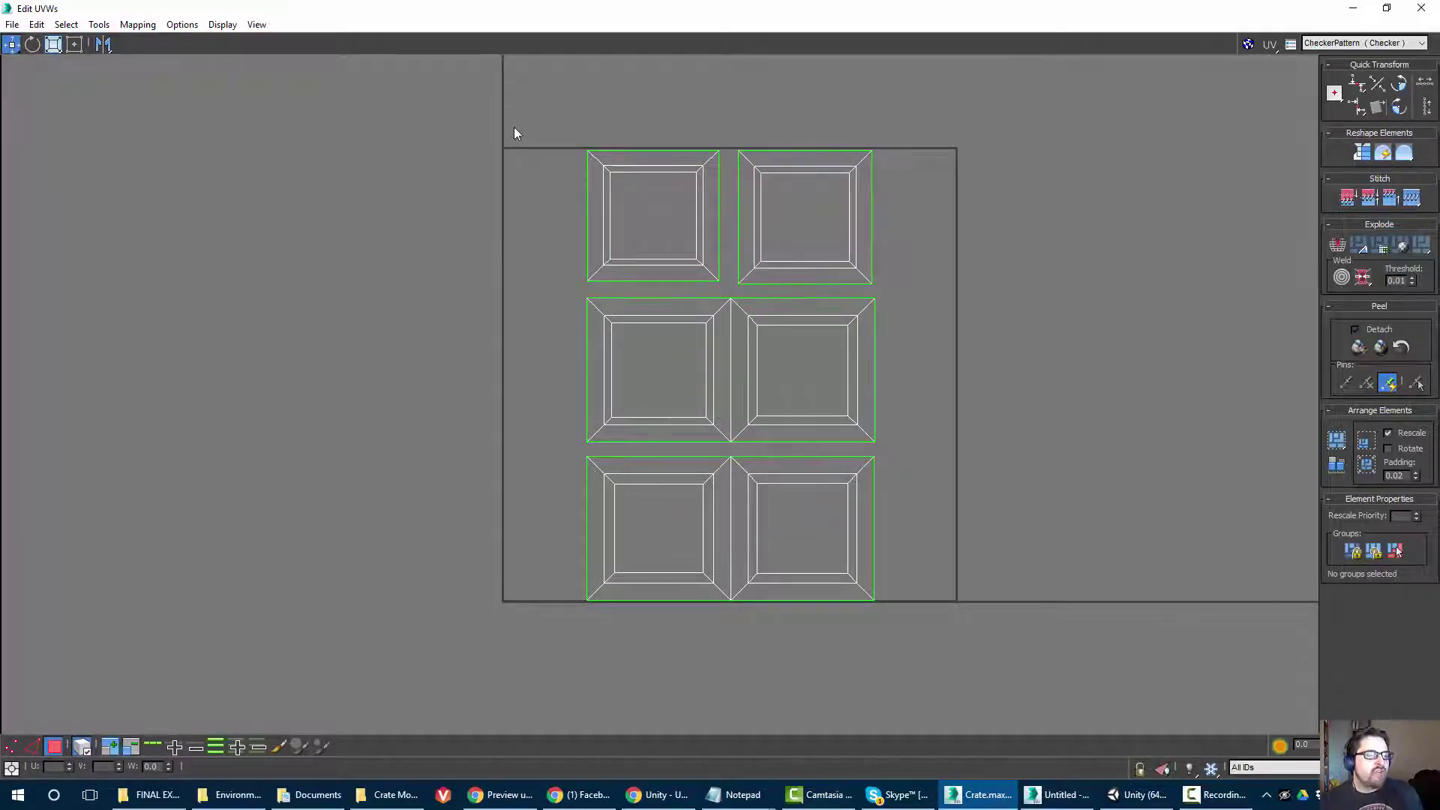
Stretch all the shells horizontally with the Freeform tool until they reach the UV tile's right border.
{"action": "left_click_drag", "start_coordinate": [528, 116], "coordinate": [973, 700]}
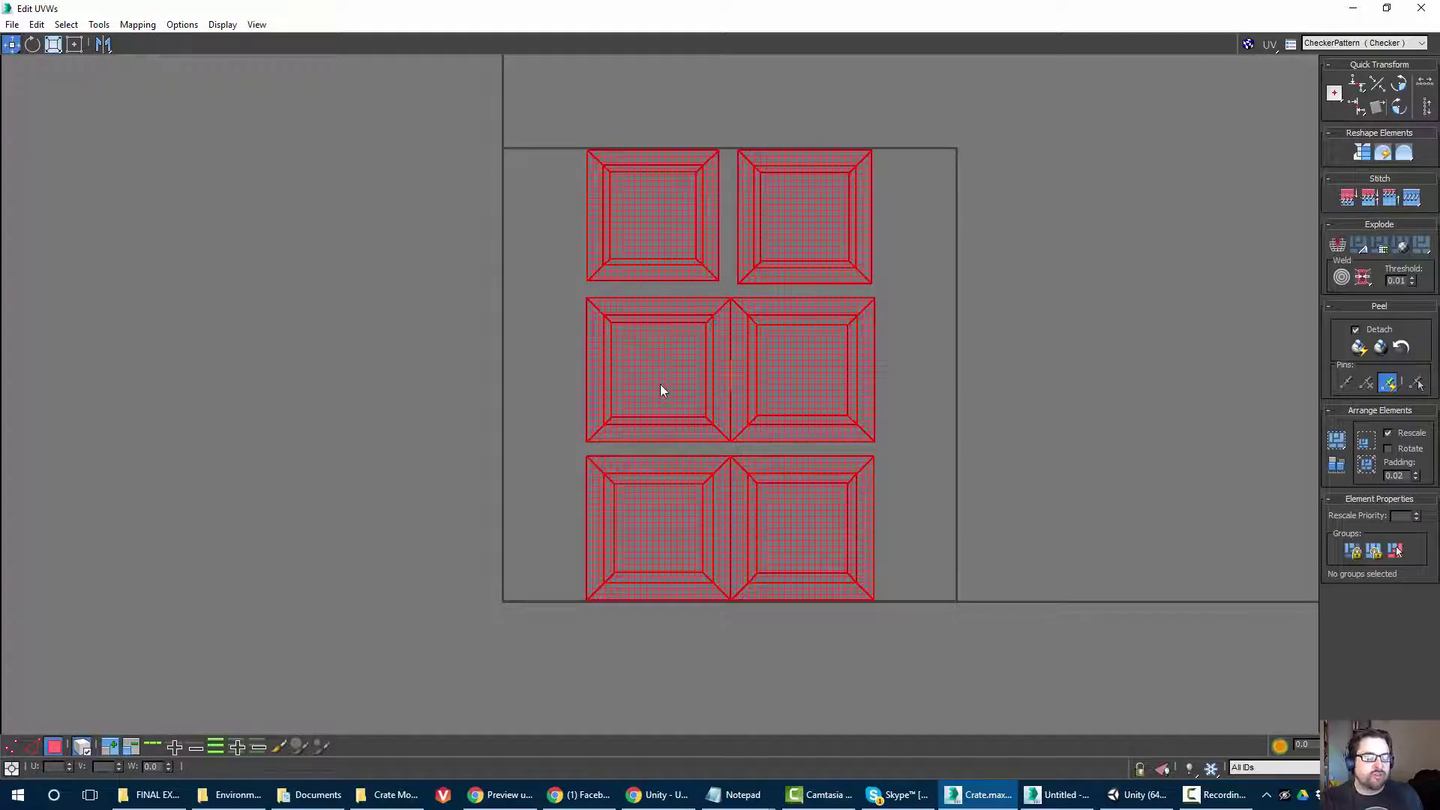
{"action": "key", "text": "r"}
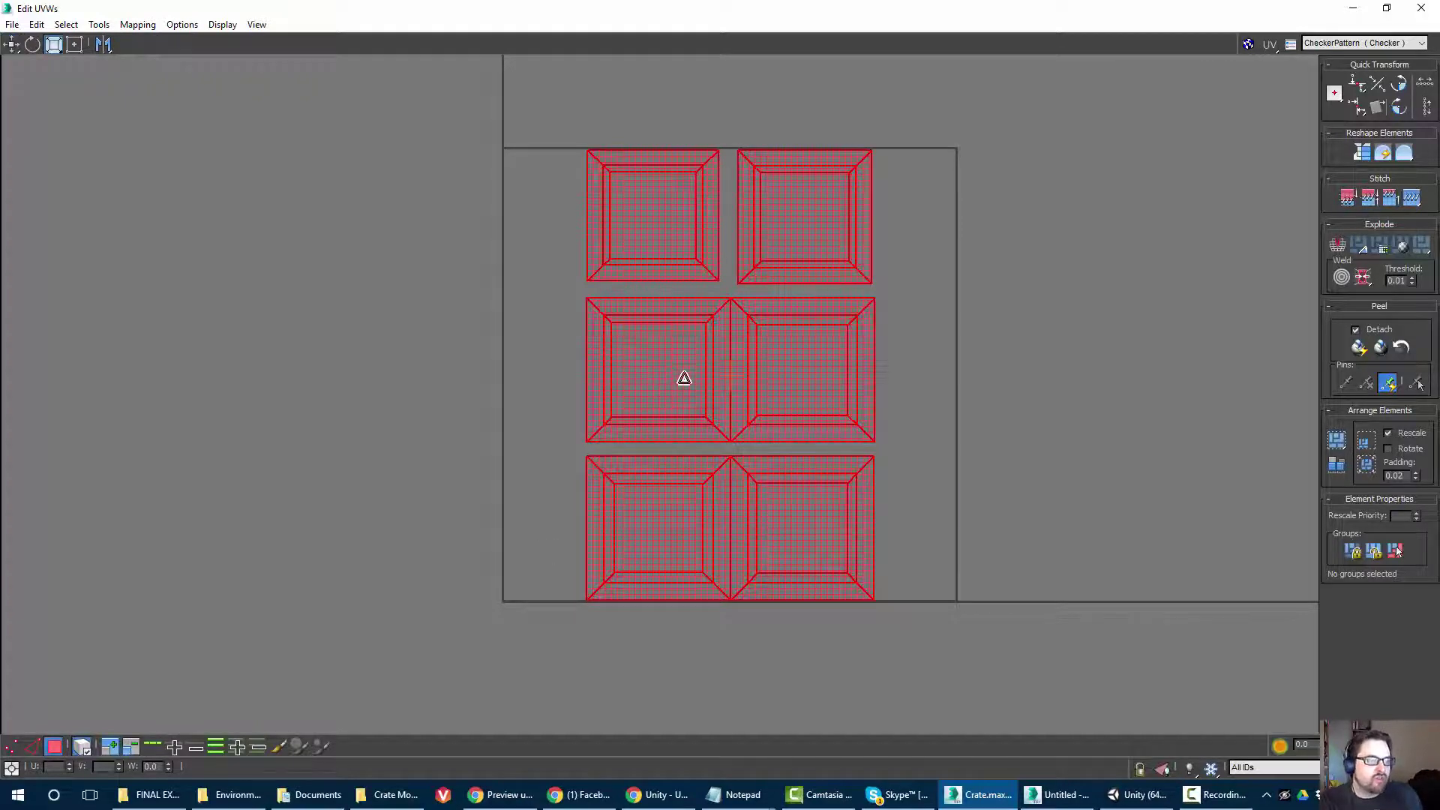
{"action": "left_click", "coordinate": [75, 46]}
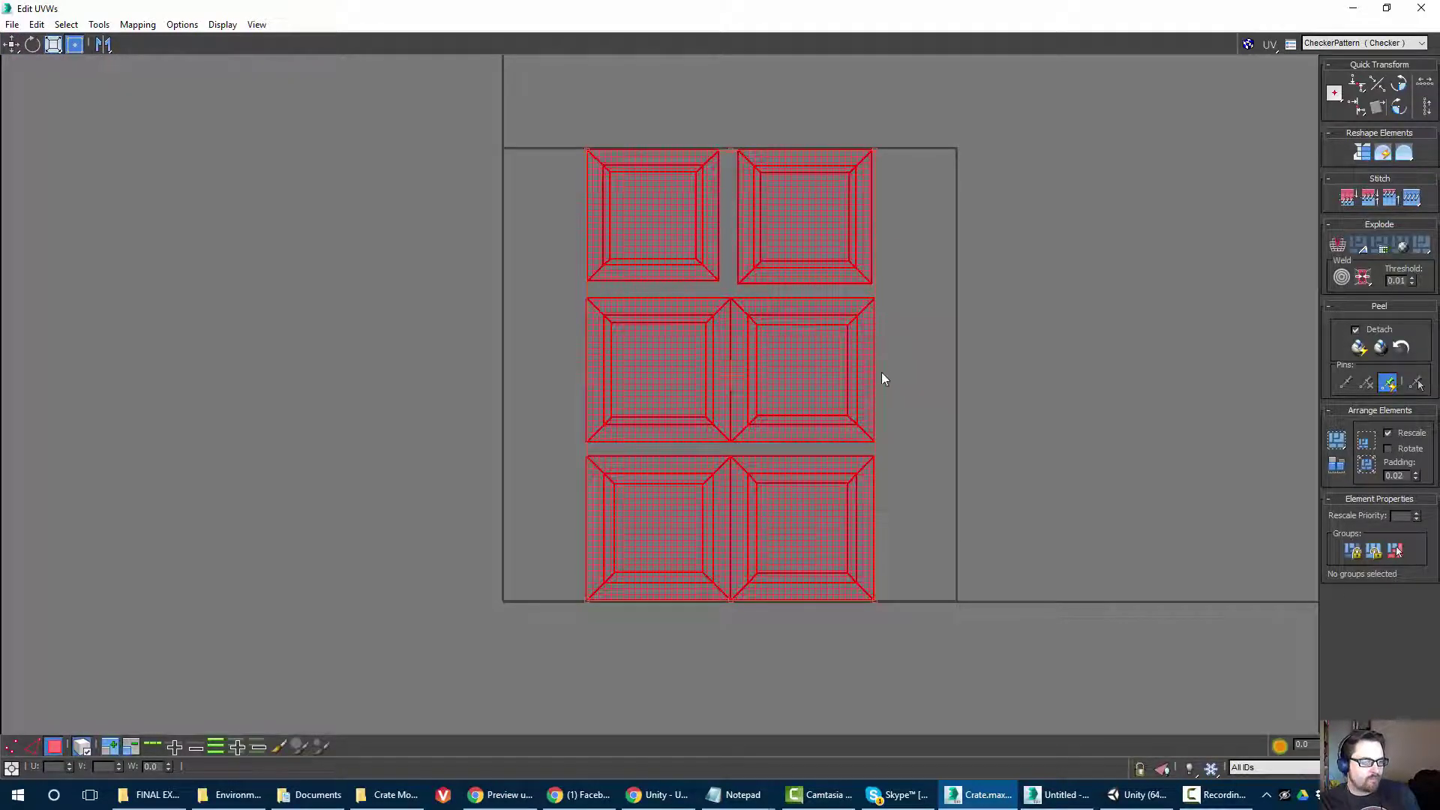
{"action": "left_click_drag", "start_coordinate": [877, 149], "coordinate": [956, 148]}
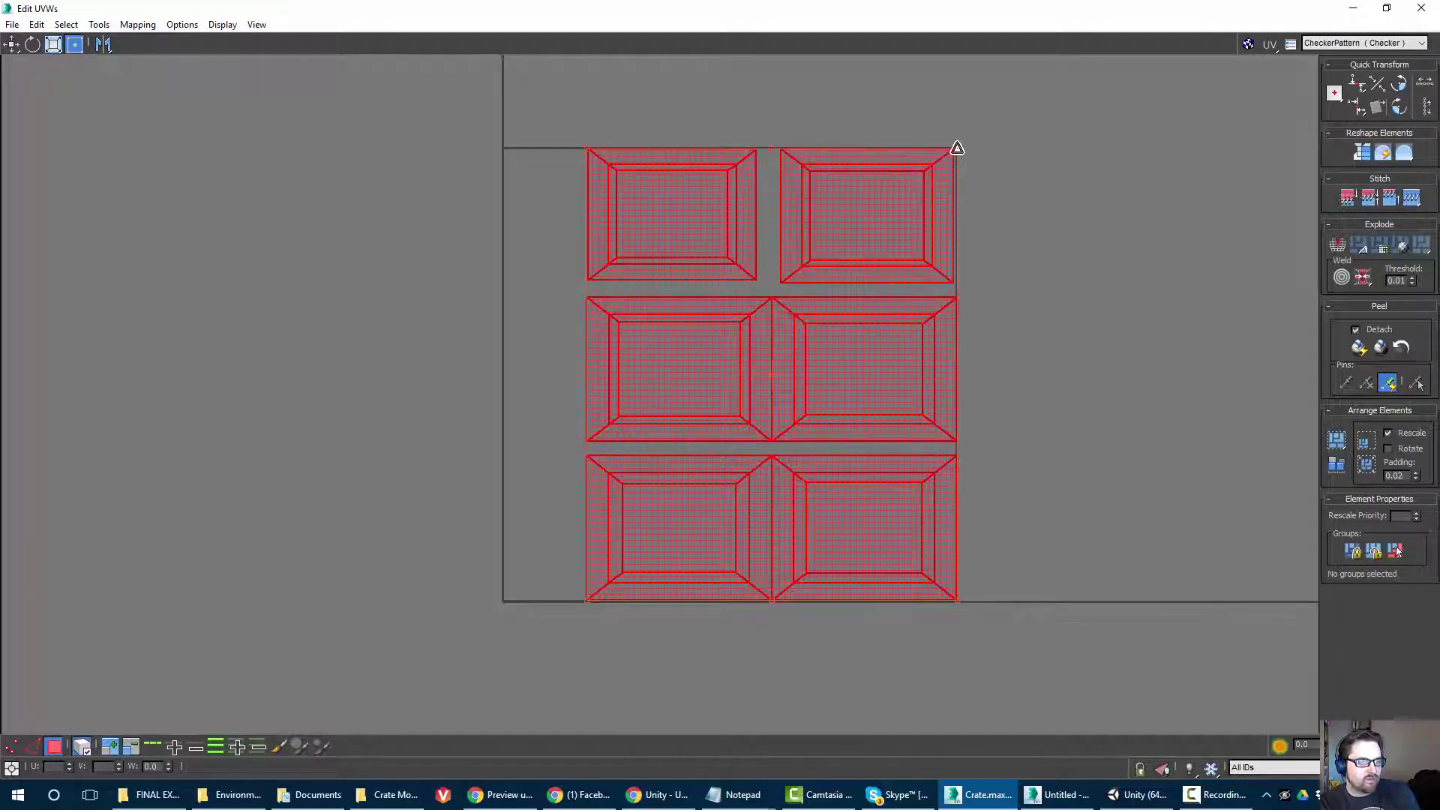
Stretch all the shells horizontally with the Freeform tool until they reach the UV tile's left border.
{"action": "left_click_drag", "start_coordinate": [588, 598], "coordinate": [504, 602]}
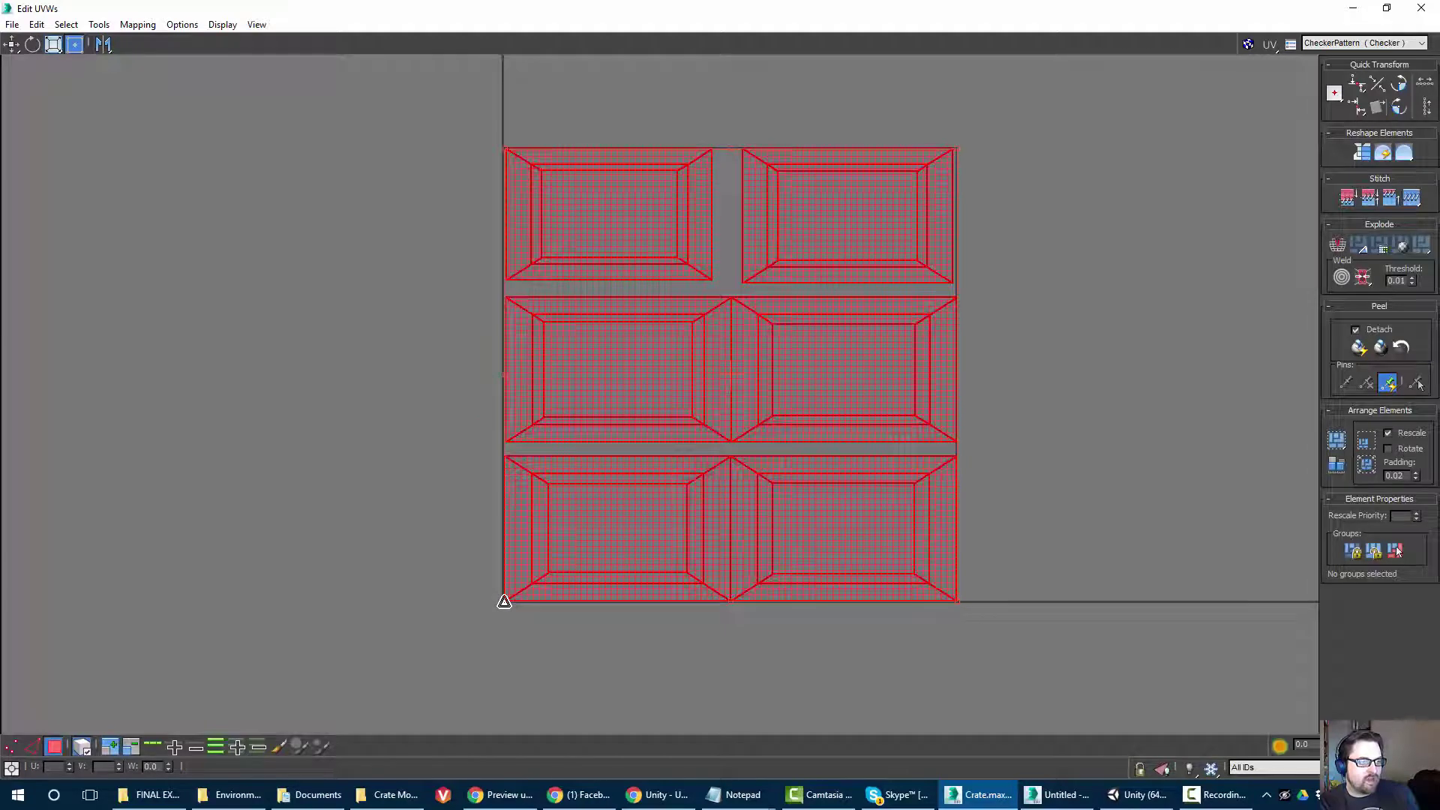
{"action": "left_click", "coordinate": [335, 322]}
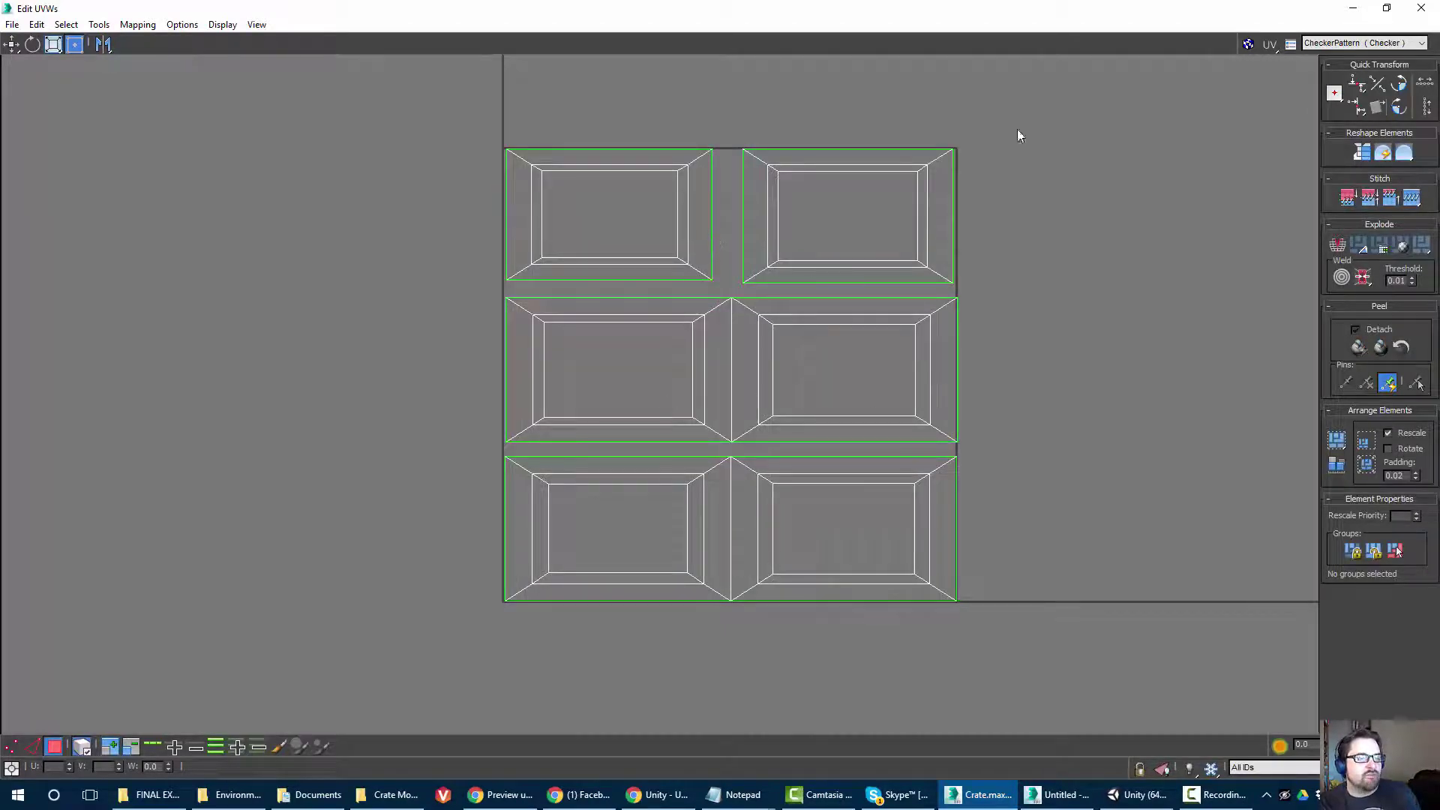
{"action": "left_click_drag", "start_coordinate": [1019, 135], "coordinate": [950, 695]}
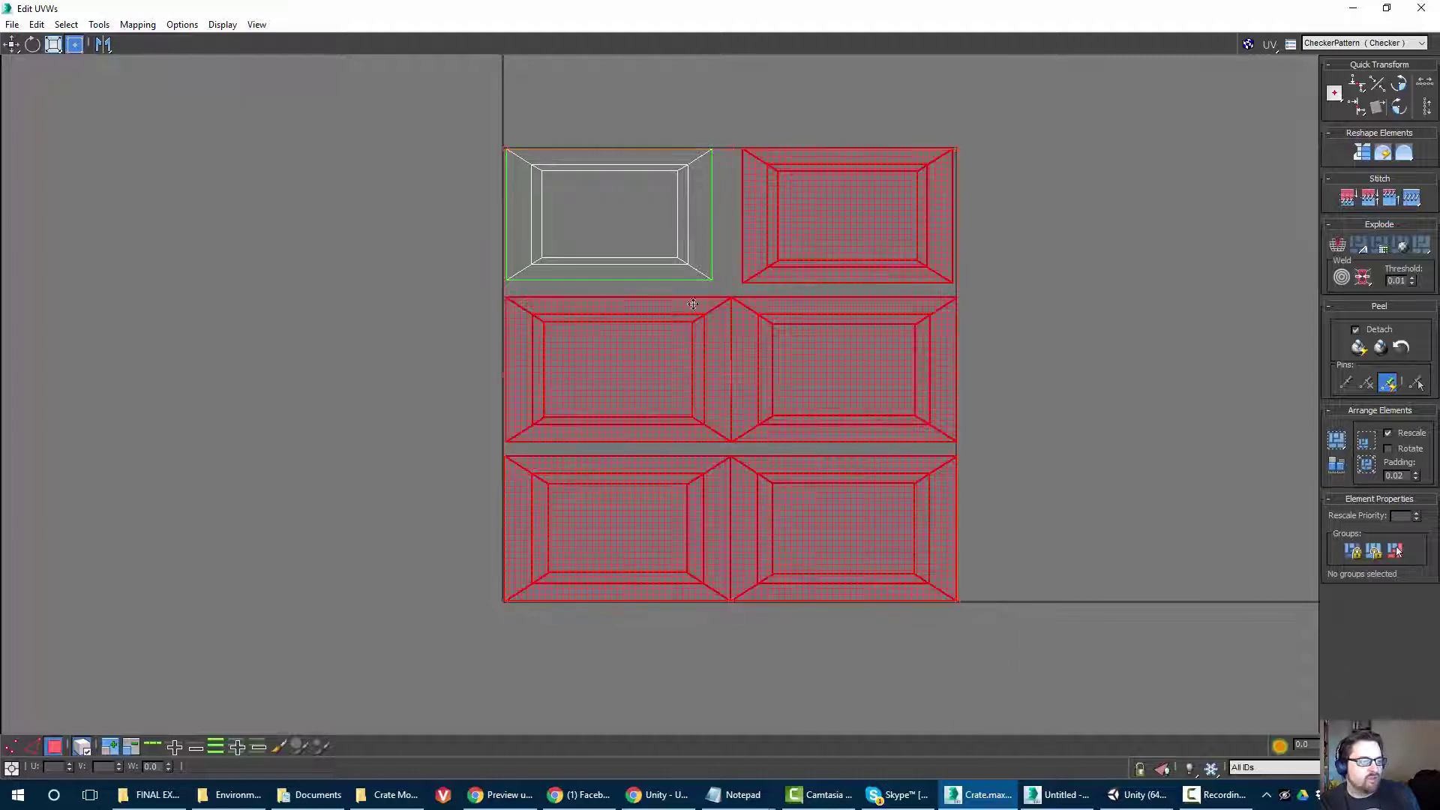
{"action": "left_click", "coordinate": [140, 291]}
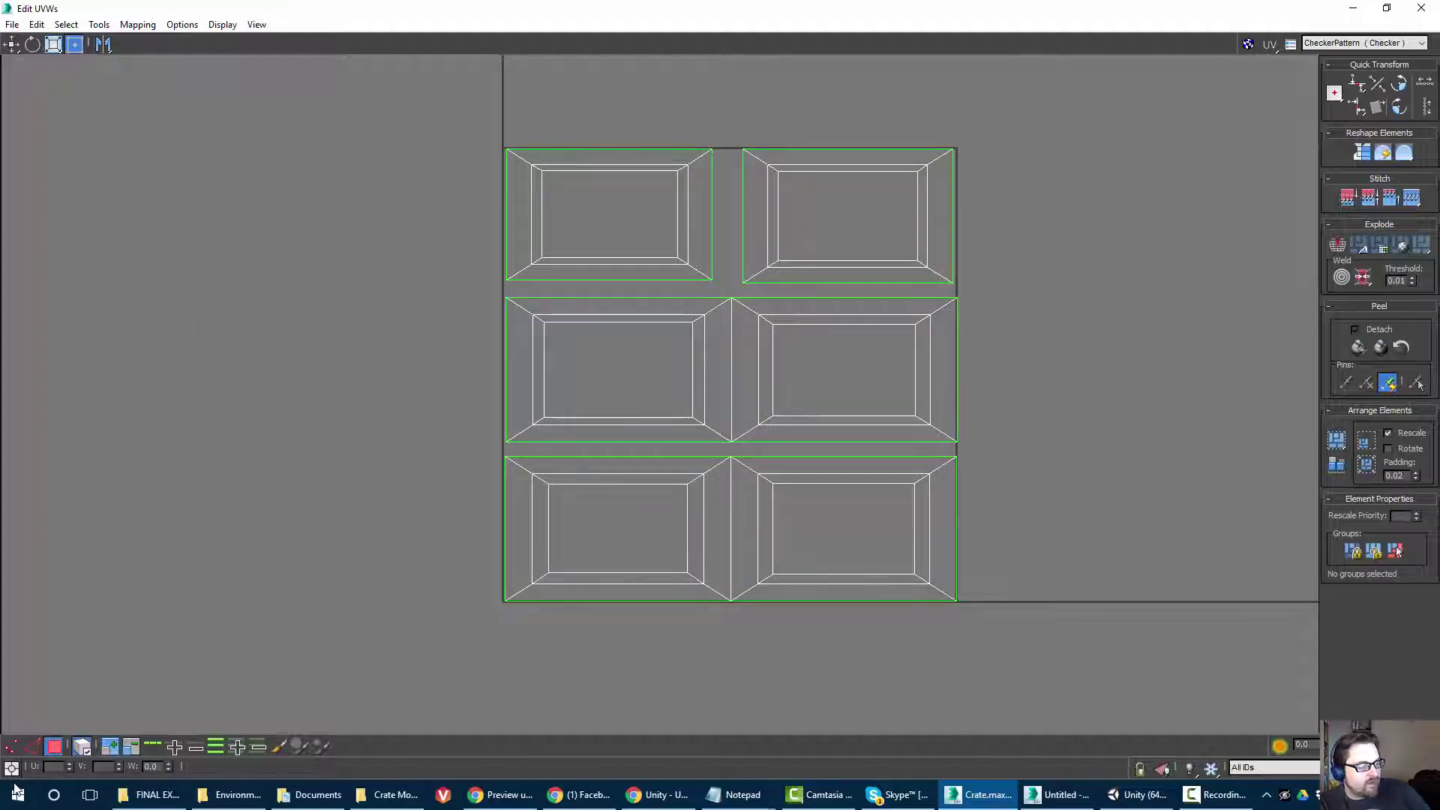
In vertex mode, nudge the two upper shells outward so each sits against the tile's nearest side border.
{"action": "left_click", "coordinate": [11, 746]}
{"action": "key", "text": "ctrl+a"}
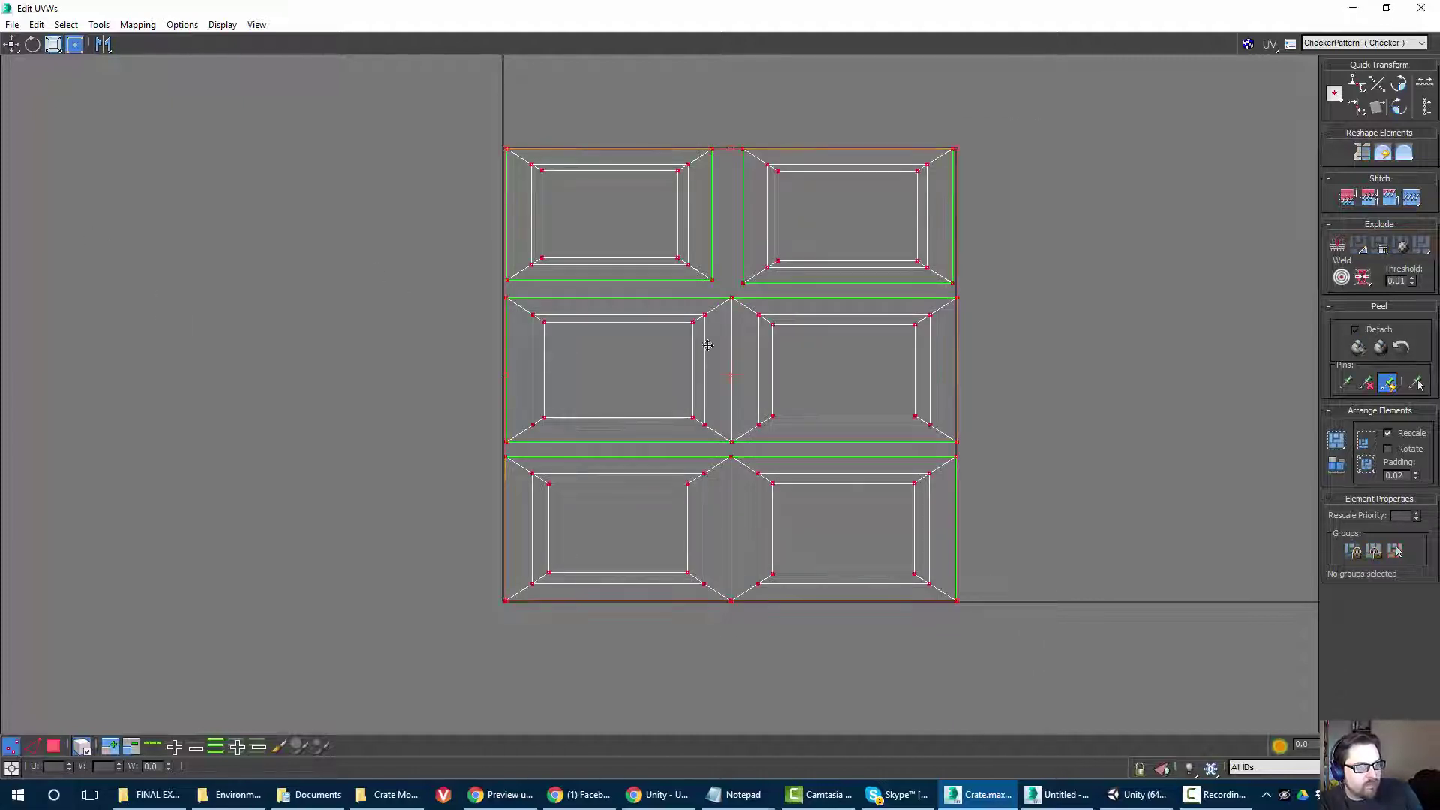
{"action": "left_click", "coordinate": [910, 132]}
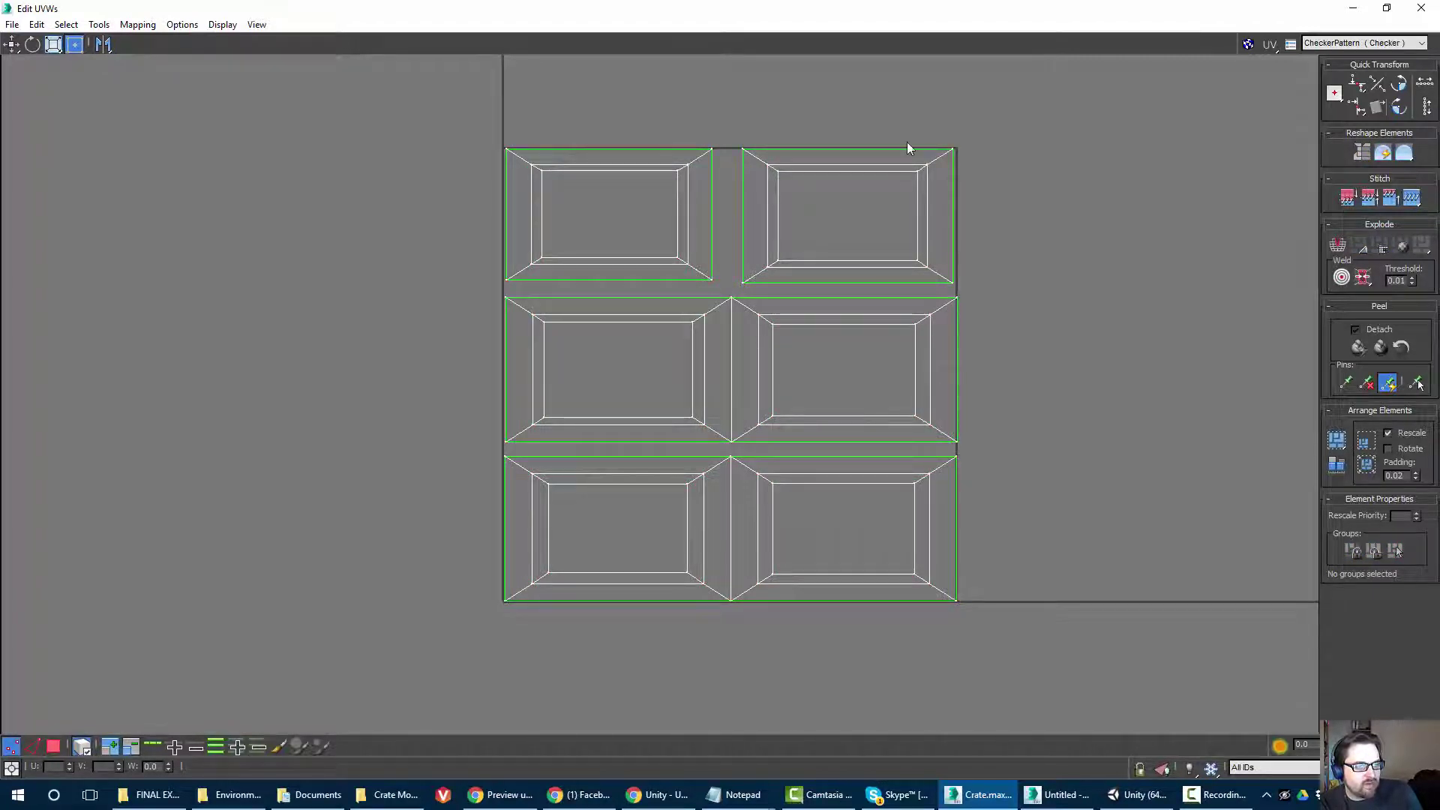
{"action": "left_click_drag", "start_coordinate": [734, 129], "coordinate": [965, 297]}
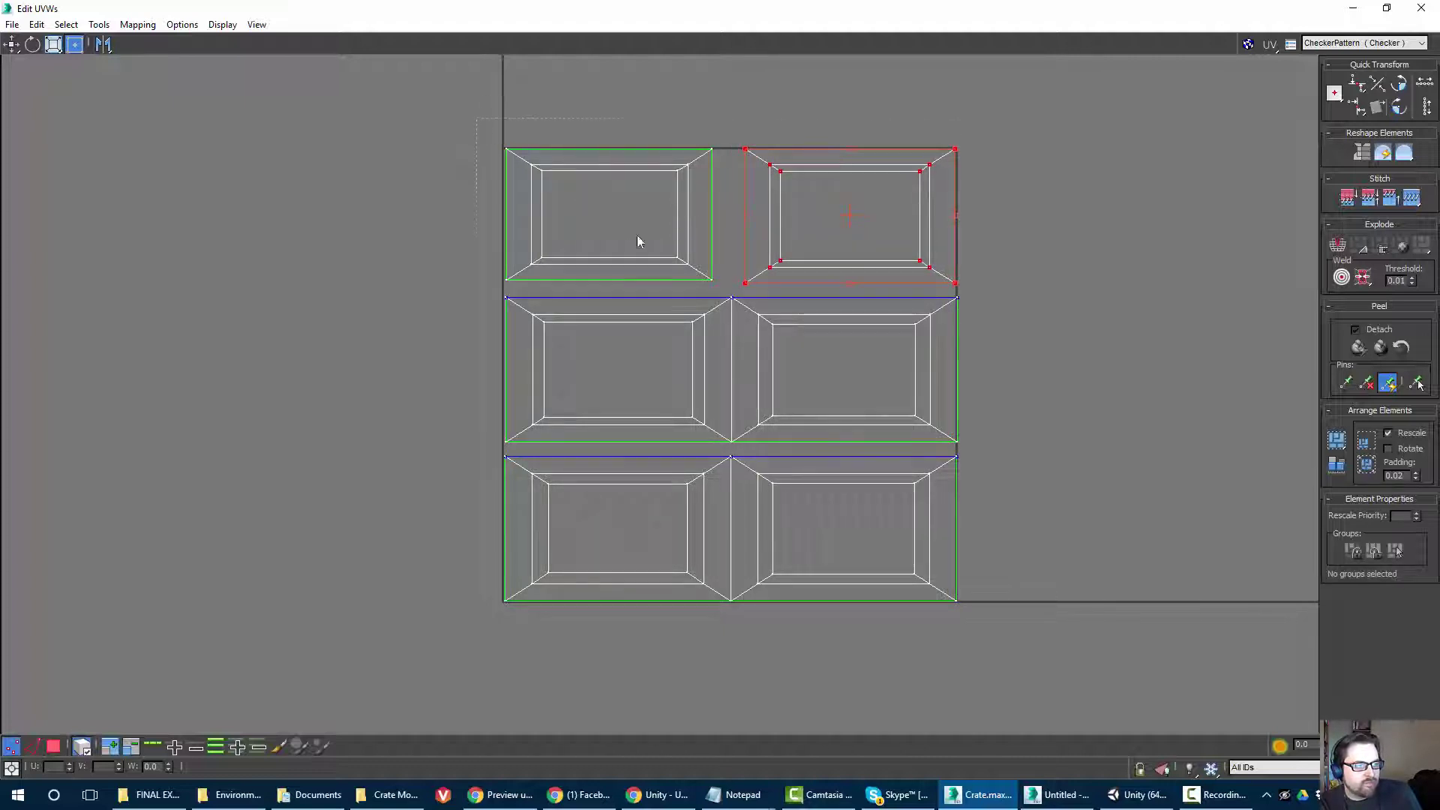
{"action": "left_click", "coordinate": [664, 239]}
{"action": "left_click_drag", "start_coordinate": [641, 223], "coordinate": [639, 222]}
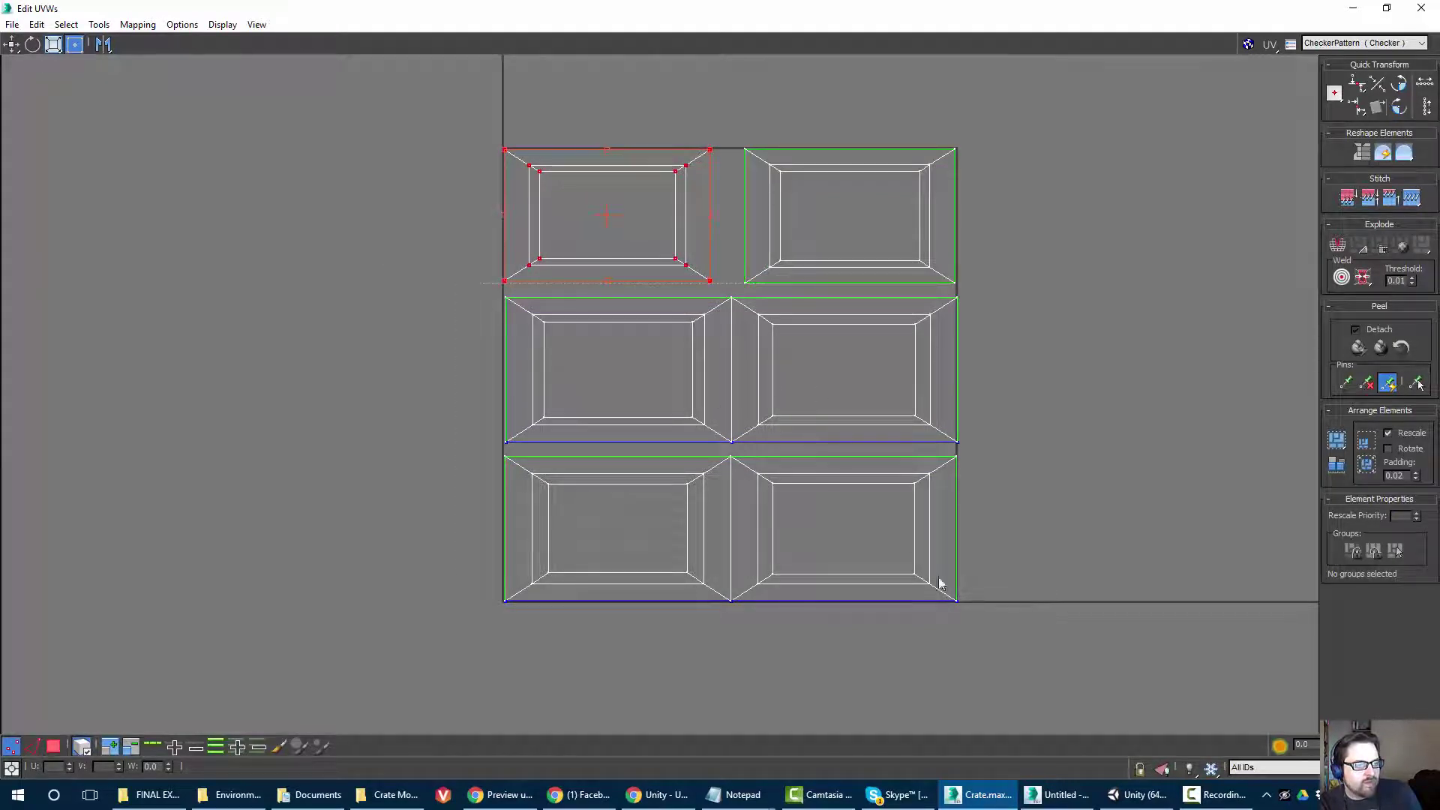
Scale both double shells down very slightly with the Freeform tool to fit inside the tile's right border.
{"action": "left_click_drag", "start_coordinate": [997, 626], "coordinate": [758, 384]}
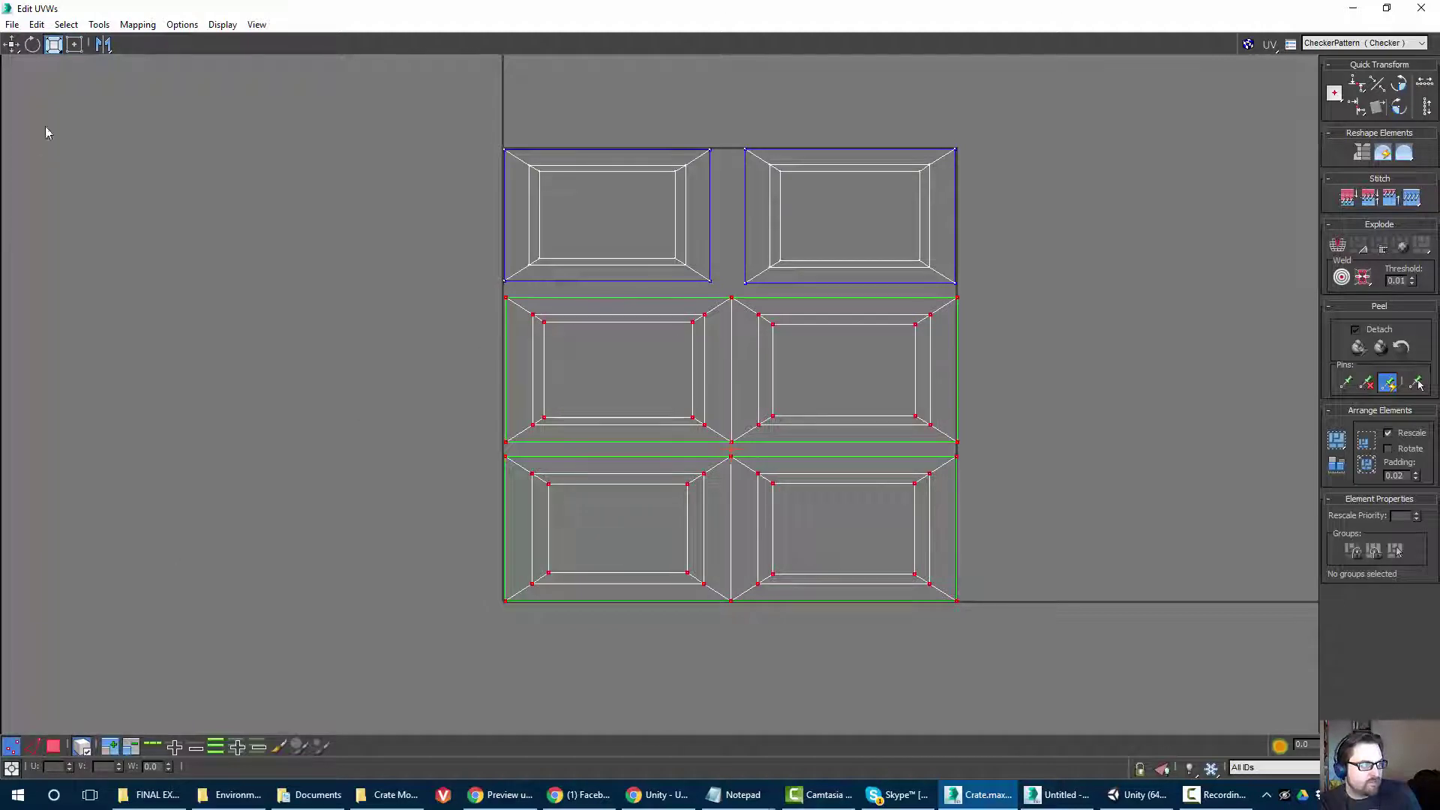
{"action": "left_click", "coordinate": [74, 44]}
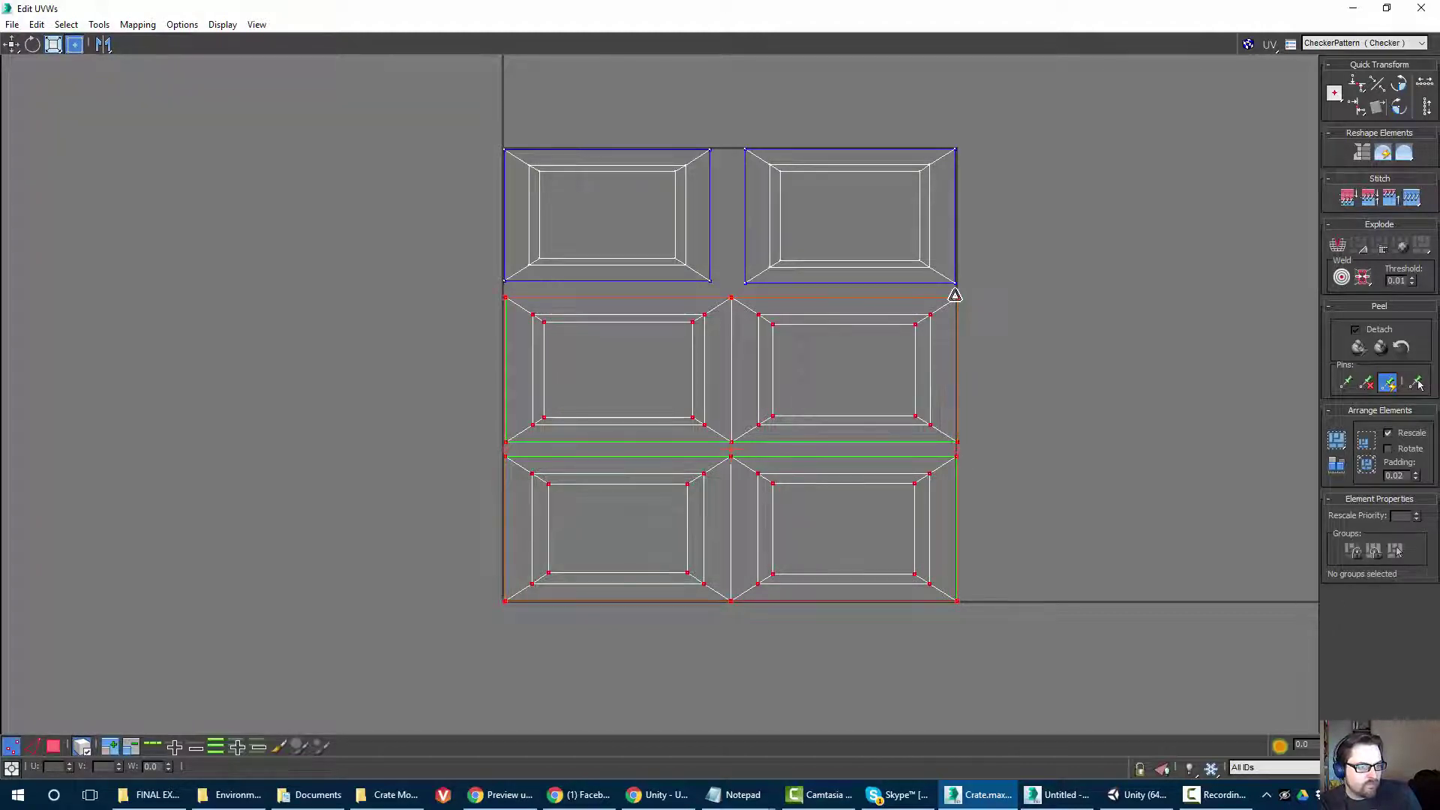
{"action": "left_click_drag", "start_coordinate": [955, 295], "coordinate": [952, 297]}
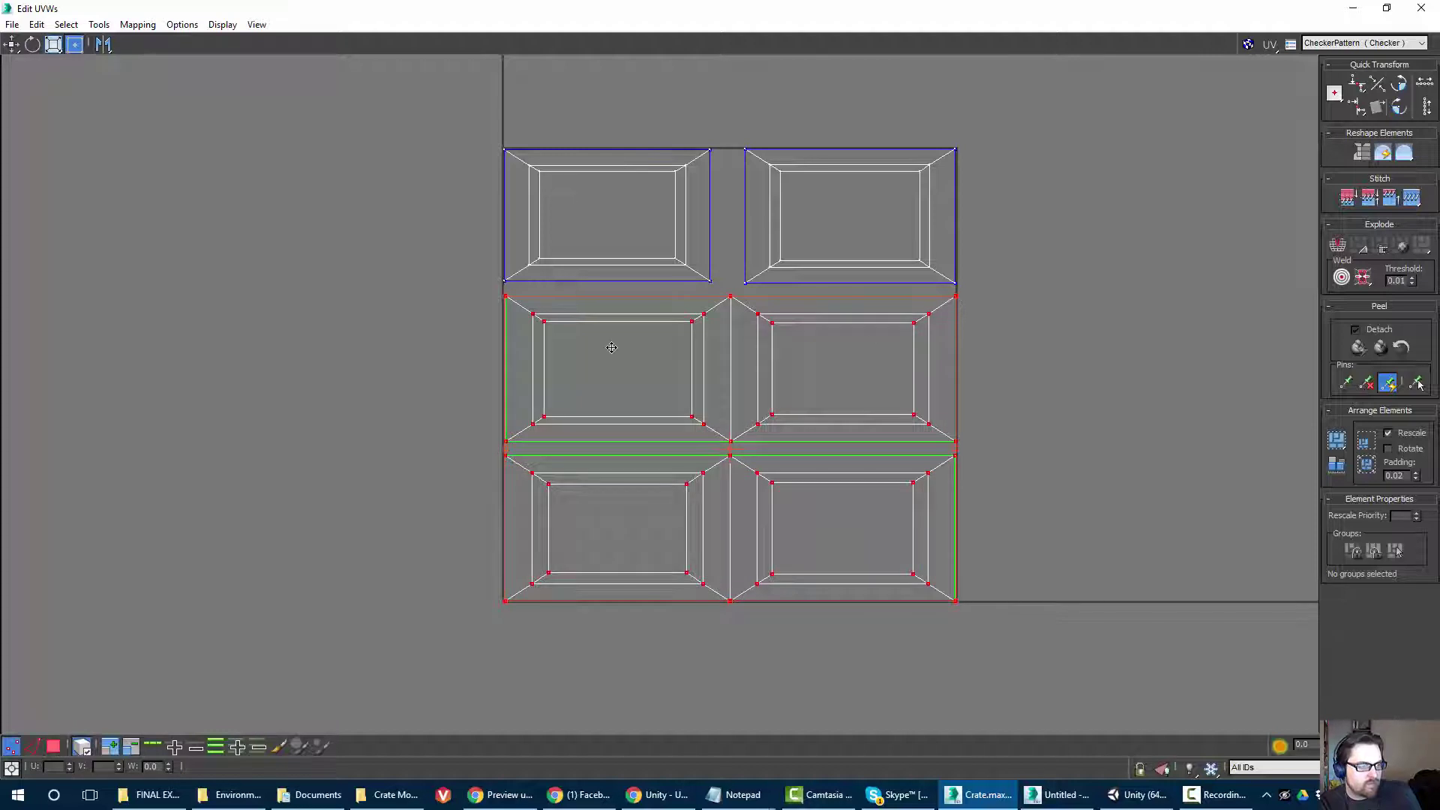
{"action": "left_click", "coordinate": [315, 255]}
Examine the finished shell layout for its spacing and fit inside the UV tile.
{"action": "scroll", "coordinate": [278, 244], "scroll_direction": "down", "scroll_amount": 3}
{"action": "middle_click_drag", "start_coordinate": [290, 248], "coordinate": [360, 347]}
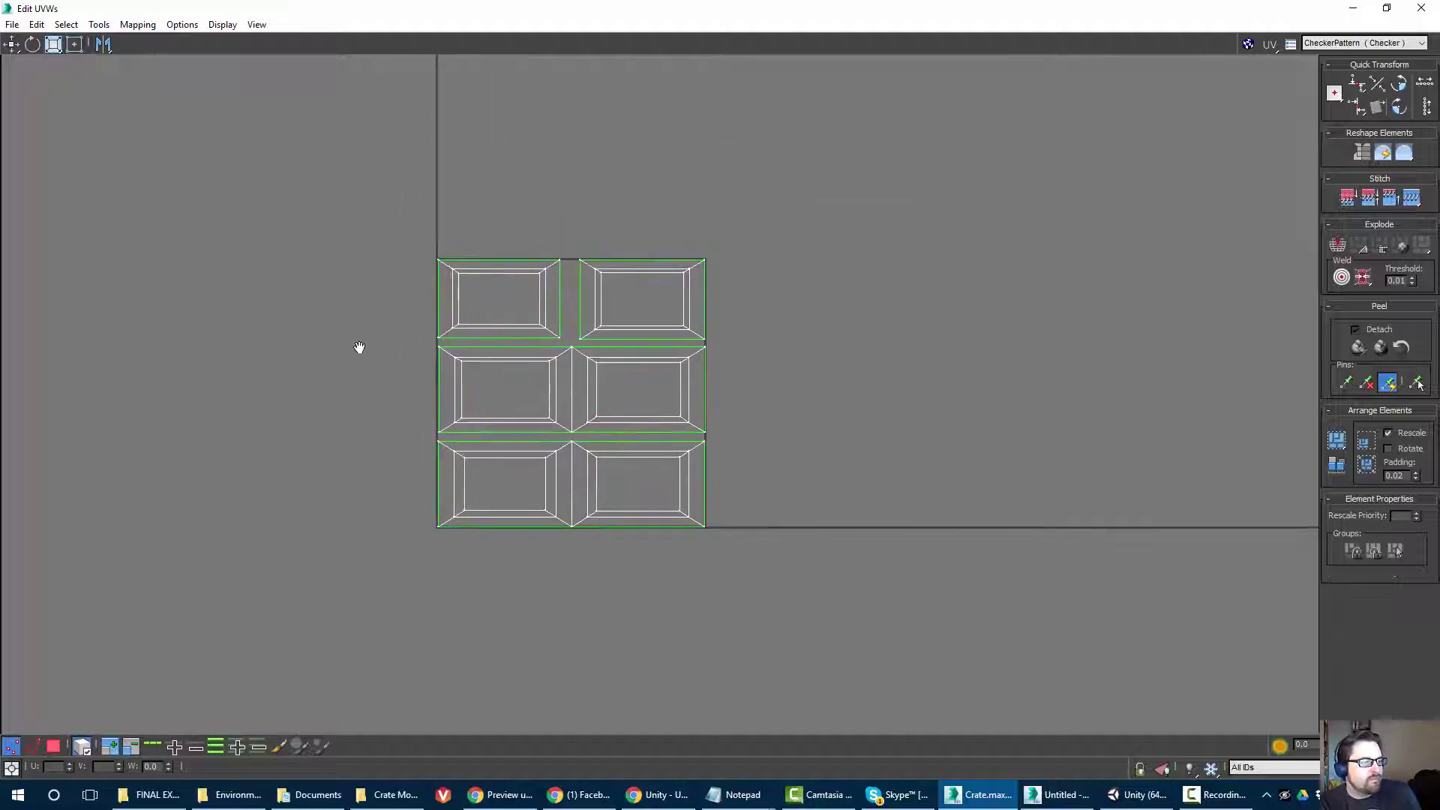
{"action": "scroll", "coordinate": [352, 345], "scroll_direction": "up", "scroll_amount": 2}
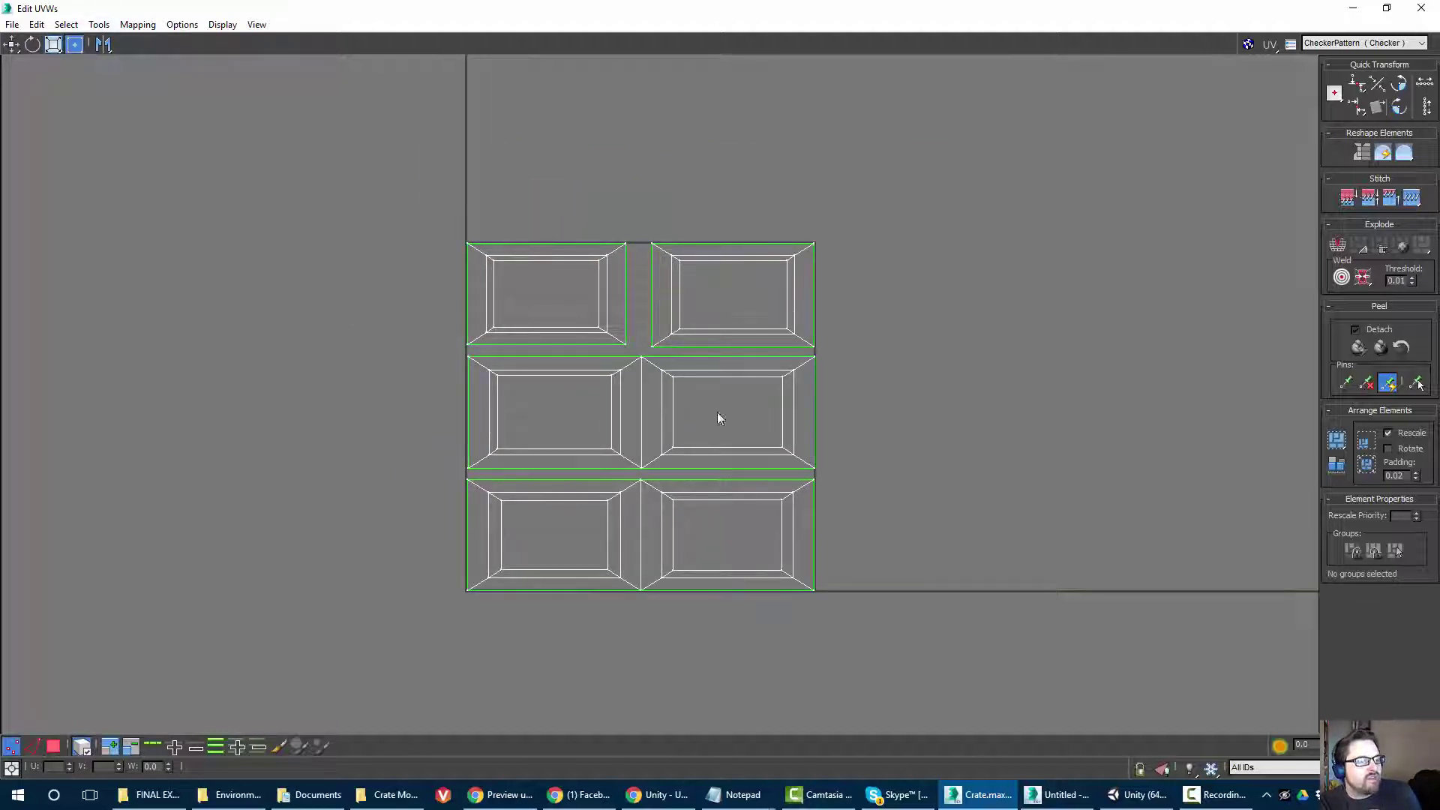
{"action": "scroll", "coordinate": [601, 380], "scroll_direction": "up", "scroll_amount": 2}
{"action": "middle_click_drag", "start_coordinate": [601, 380], "coordinate": [601, 330]}
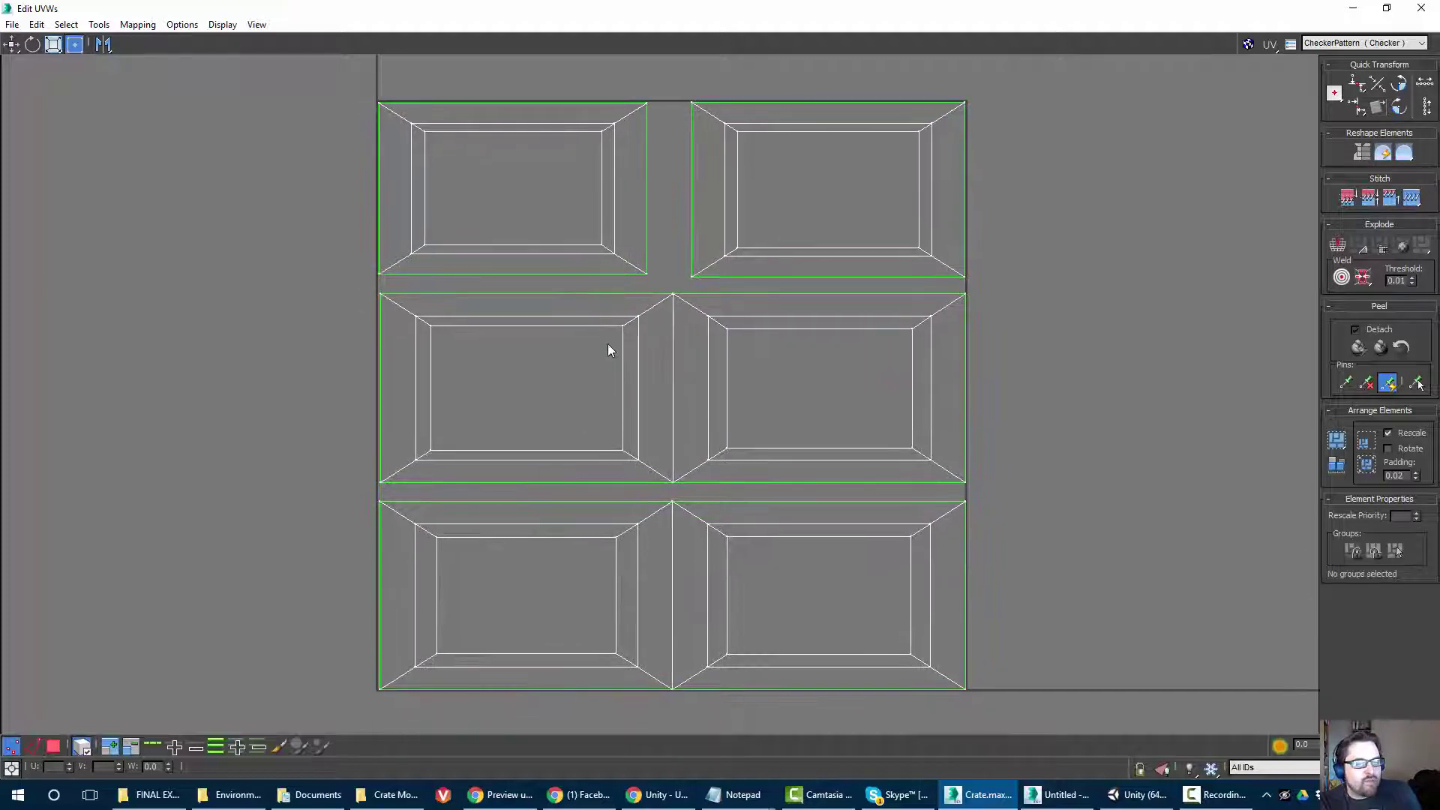
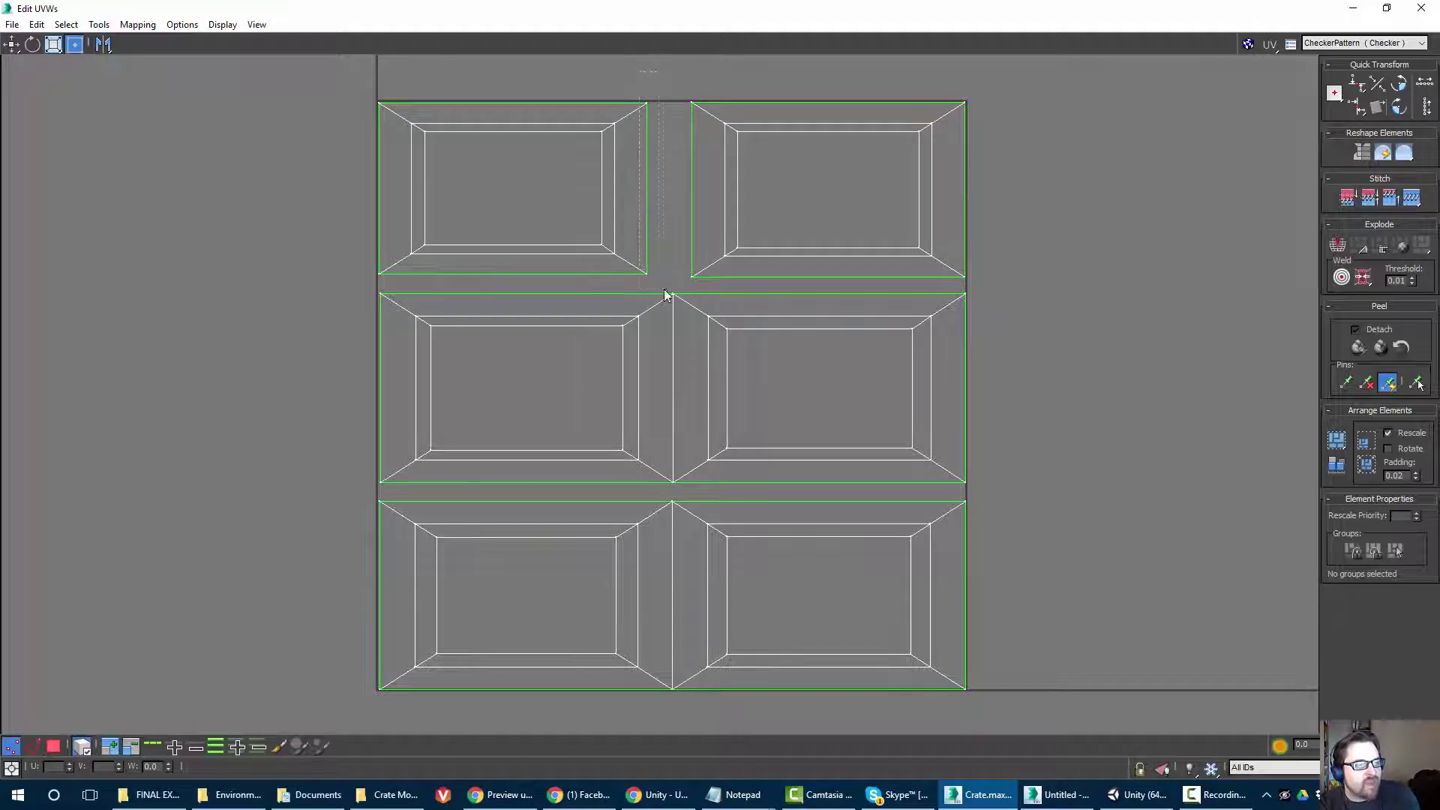
{"action": "left_click", "coordinate": [674, 256]}
{"action": "left_click", "coordinate": [683, 178]}
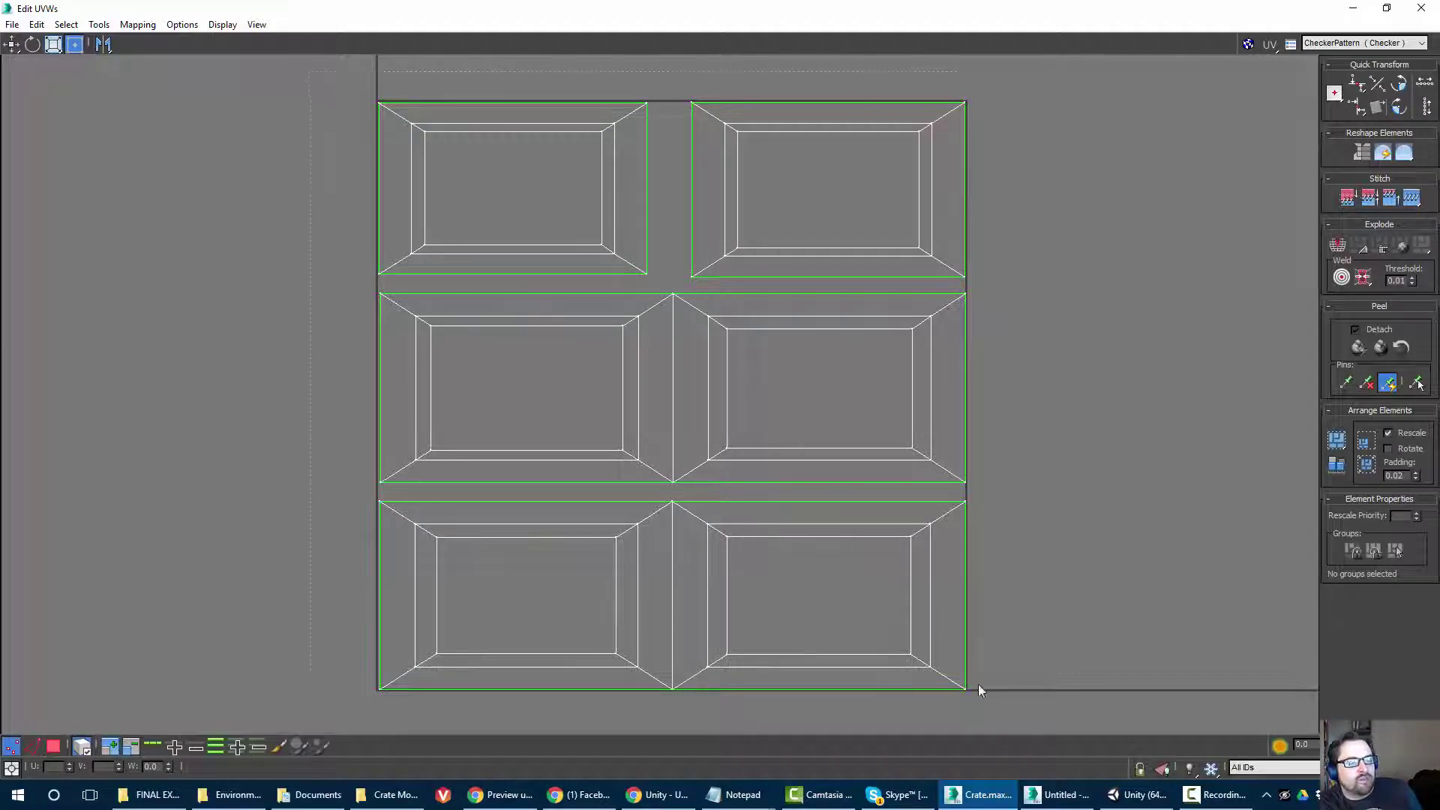
{"action": "left_click_drag", "start_coordinate": [1018, 695], "coordinate": [360, 82]}
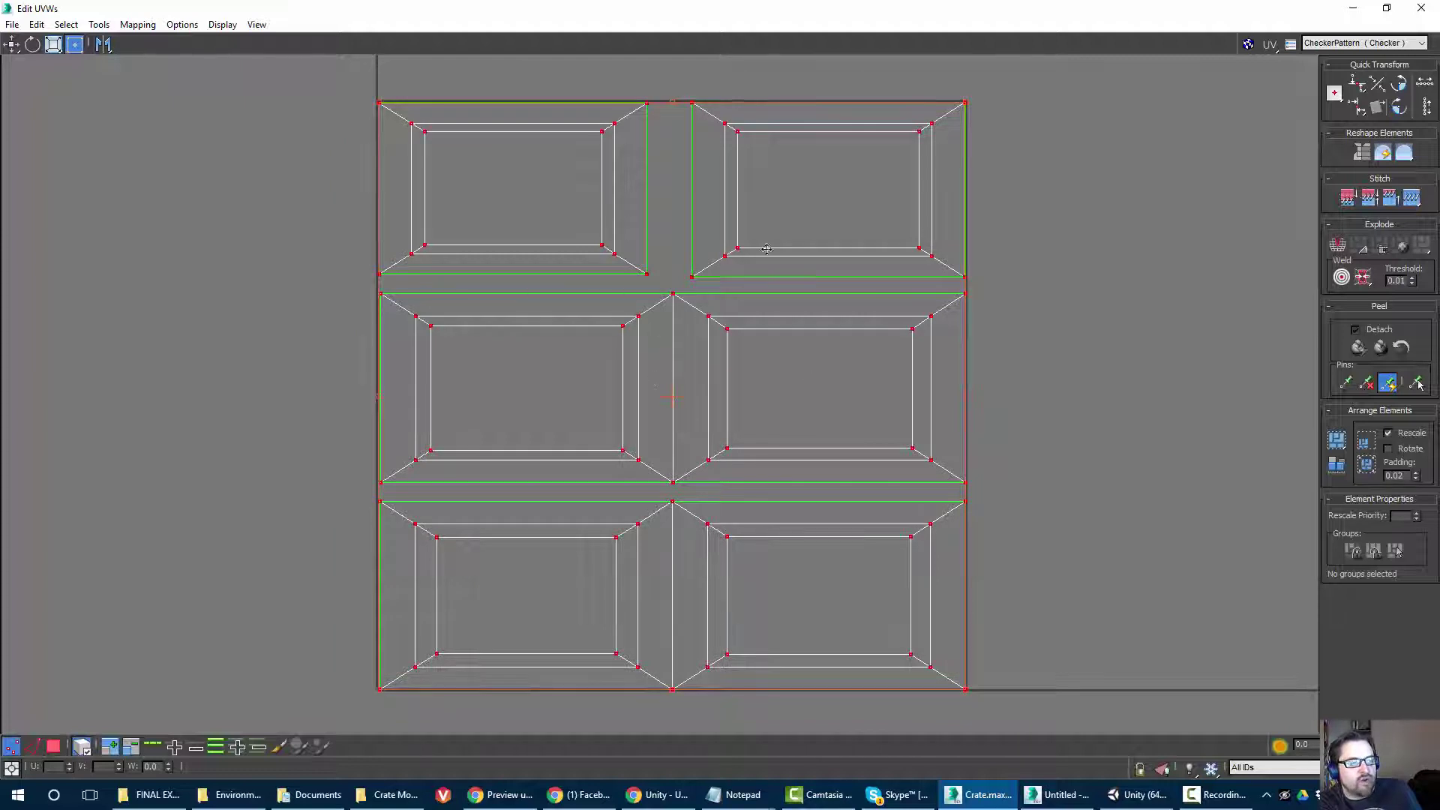
{"action": "left_click", "coordinate": [294, 215]}
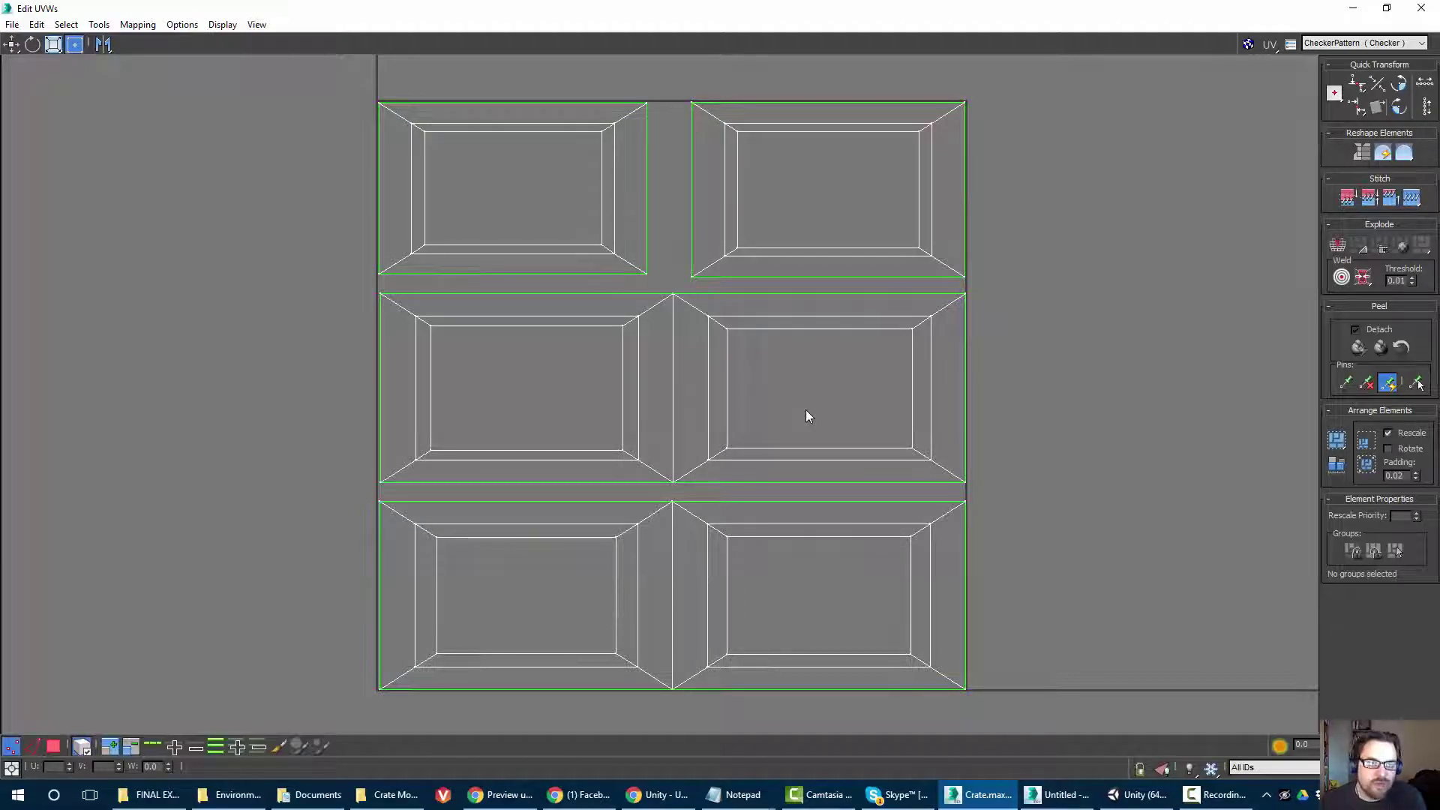
Restore the UV editor from full screen, reopen it, and move and enlarge its window beside the crate.
{"action": "double_click", "coordinate": [659, 2]}
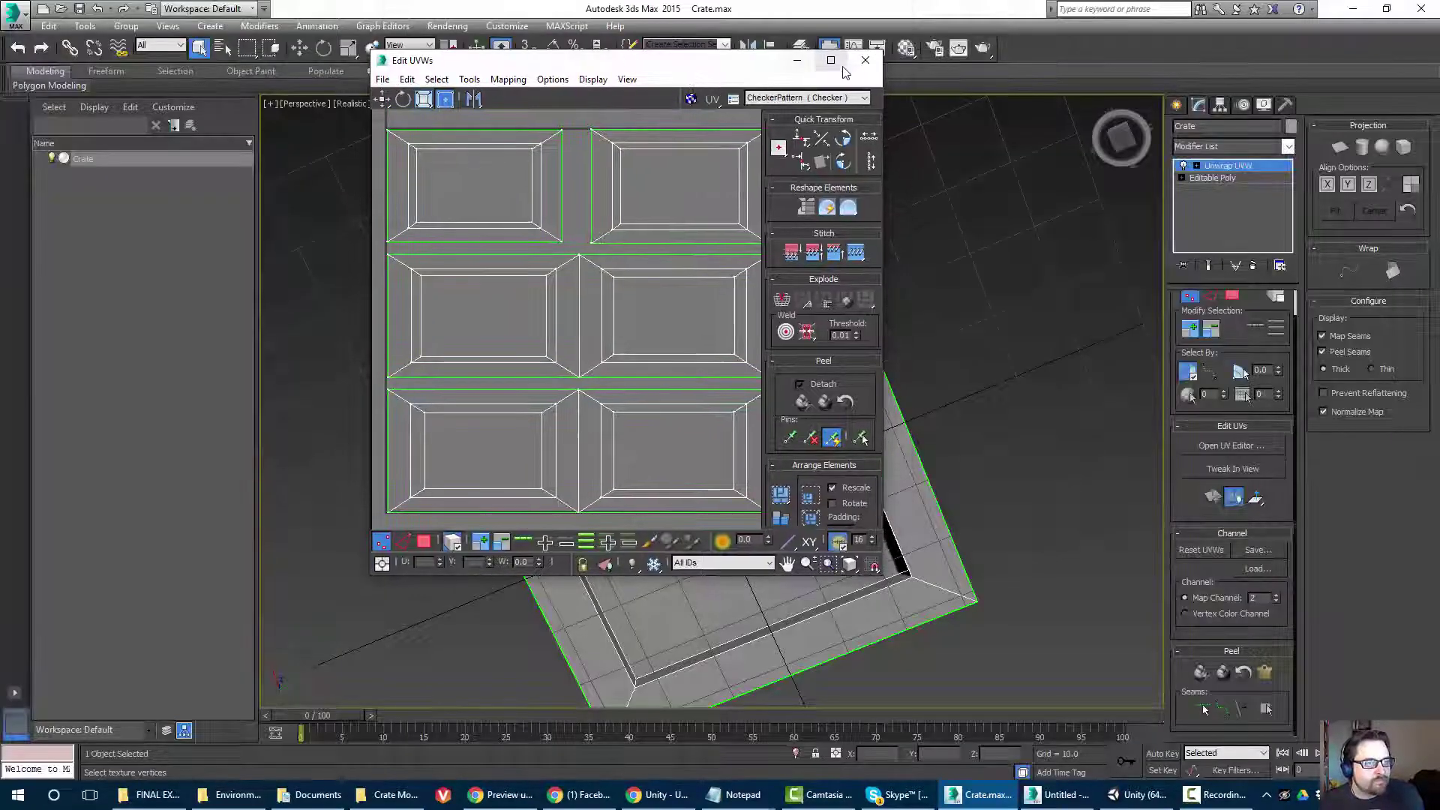
{"action": "left_click", "coordinate": [861, 58]}
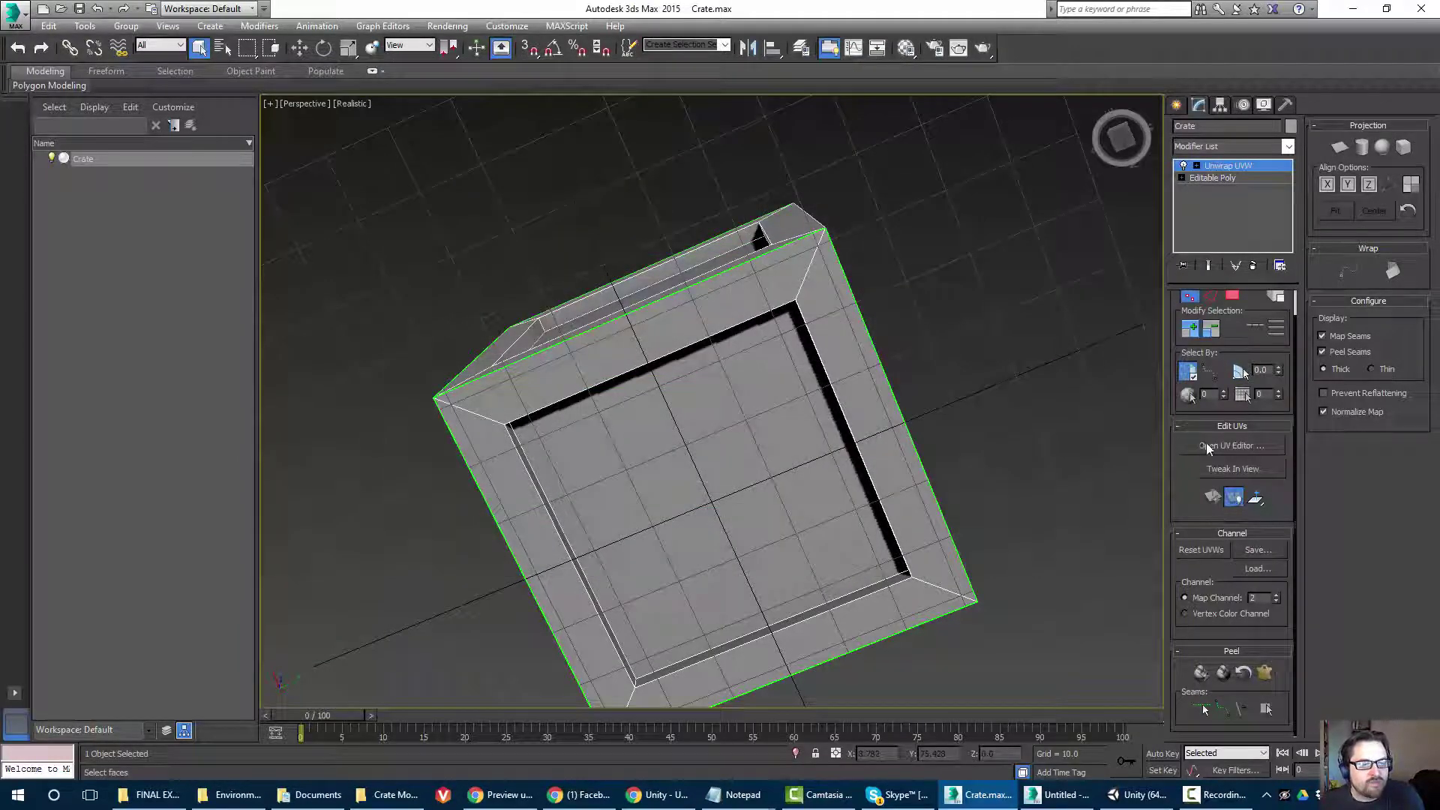
{"action": "left_click", "coordinate": [1232, 446]}
{"action": "left_click_drag", "start_coordinate": [503, 63], "coordinate": [264, 107]}
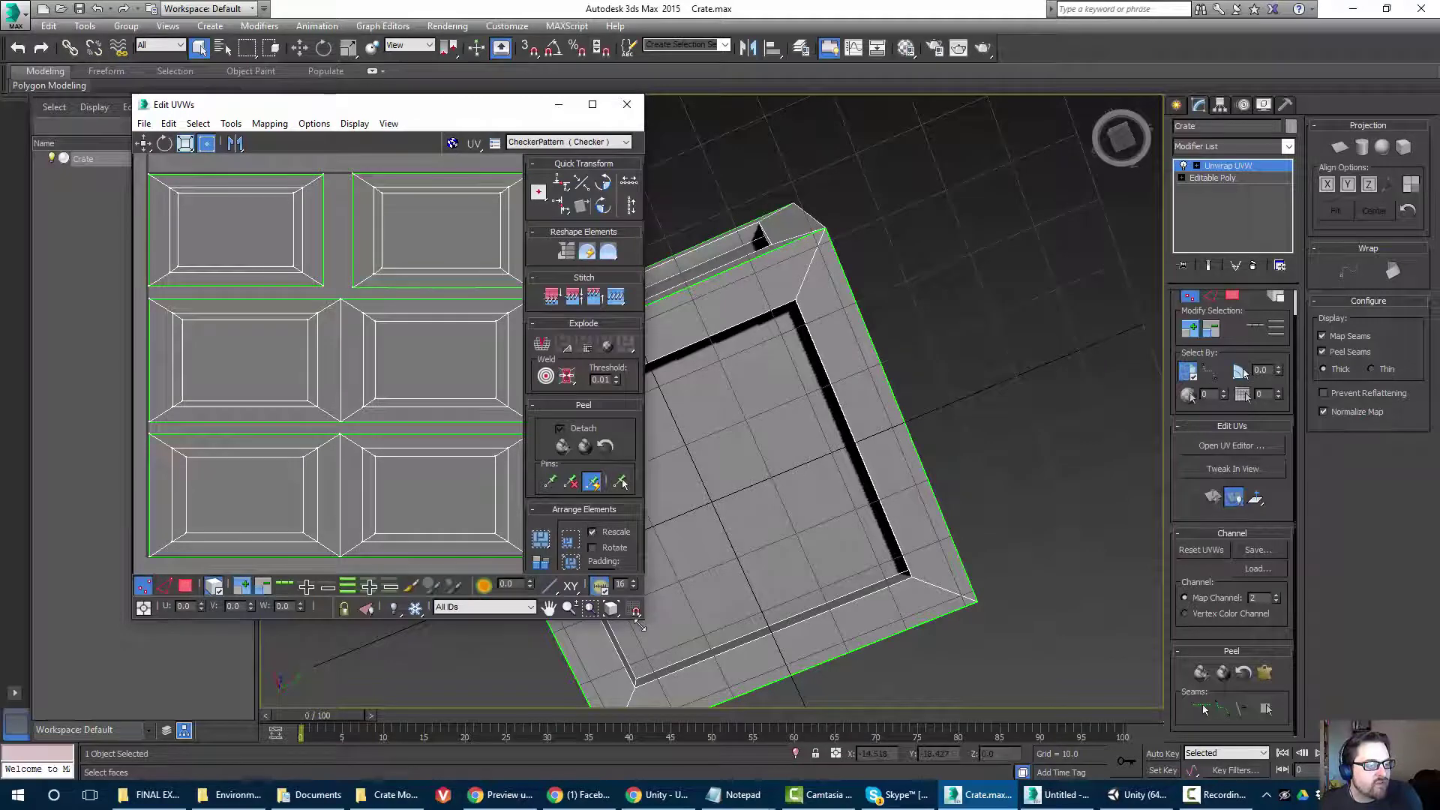
{"action": "left_click_drag", "start_coordinate": [641, 624], "coordinate": [852, 709]}
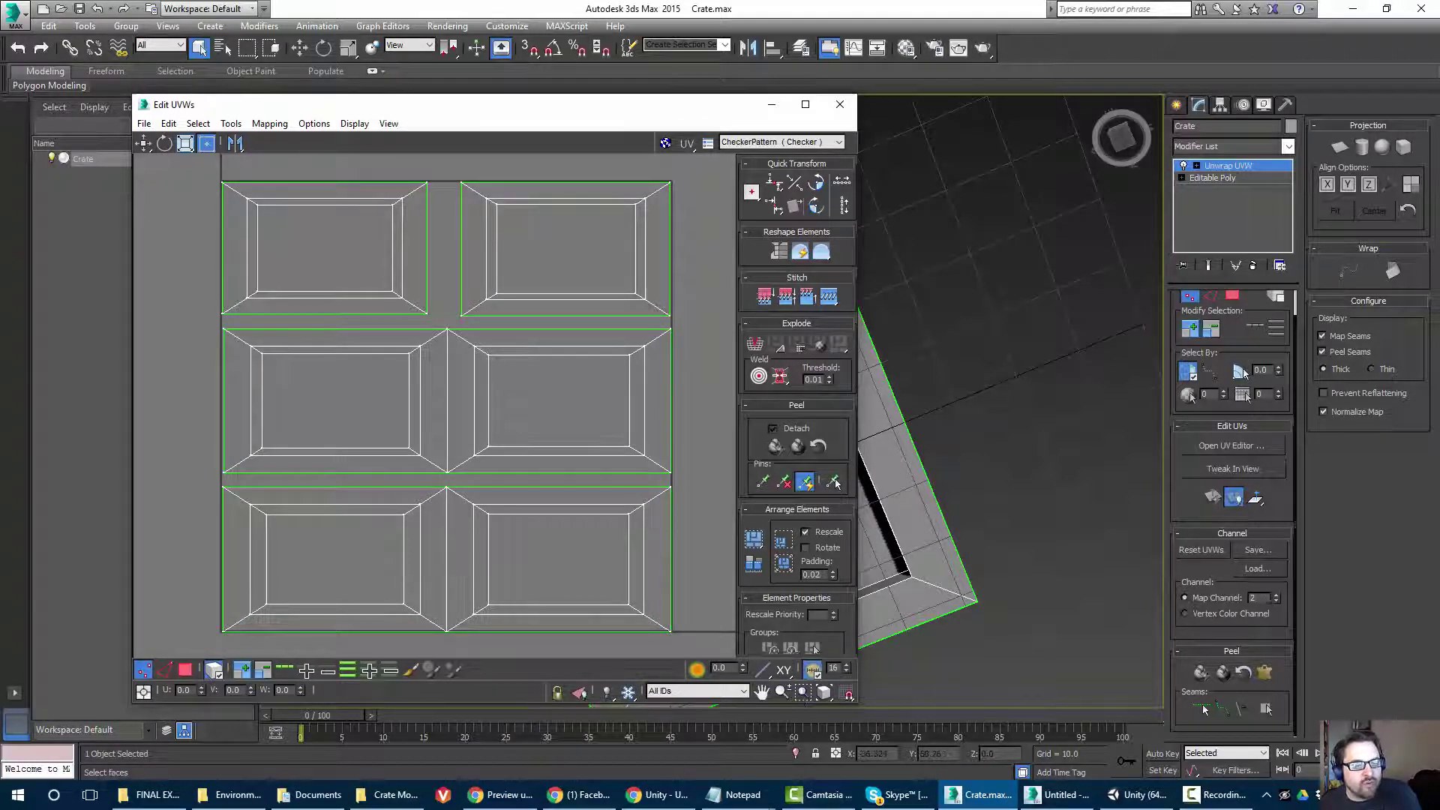
Switch the Unwrap UVW modifier to map channel 1, abandoning the current channel's edits.
{"action": "left_click", "coordinate": [1277, 601]}
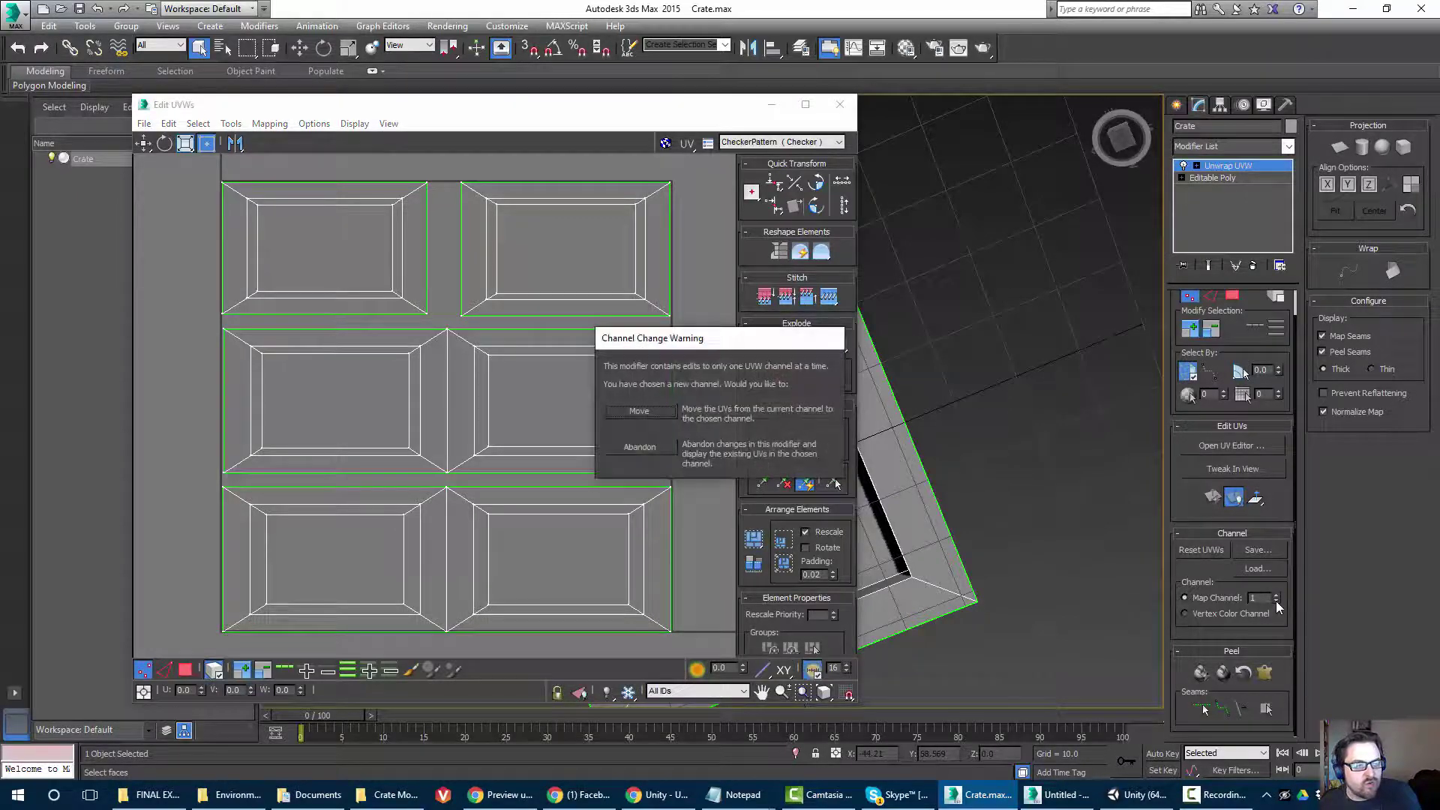
{"action": "left_click", "coordinate": [639, 447]}
{"action": "middle_click_drag", "start_coordinate": [456, 402], "coordinate": [424, 424]}
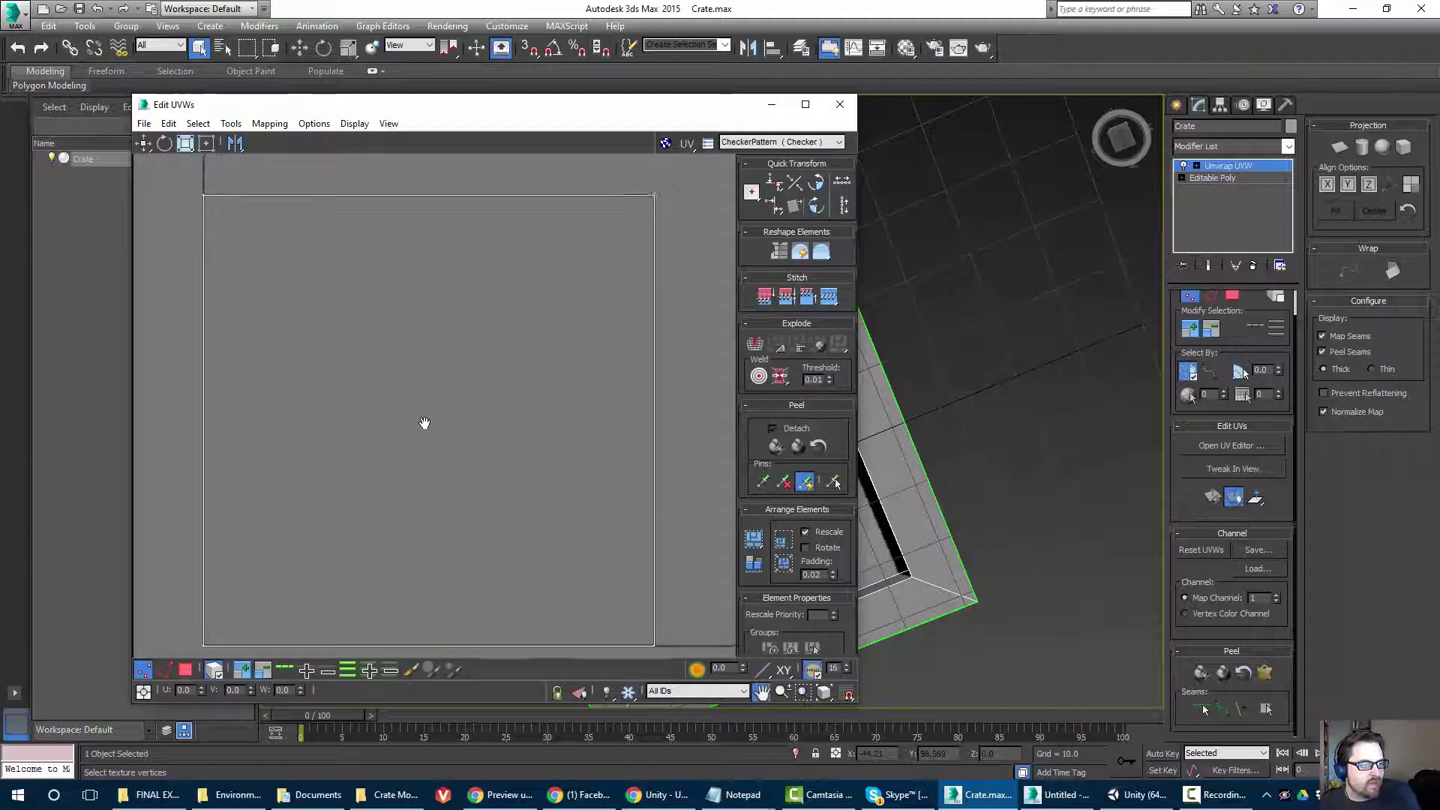
{"action": "scroll", "coordinate": [425, 424], "scroll_direction": "down", "scroll_amount": 2}
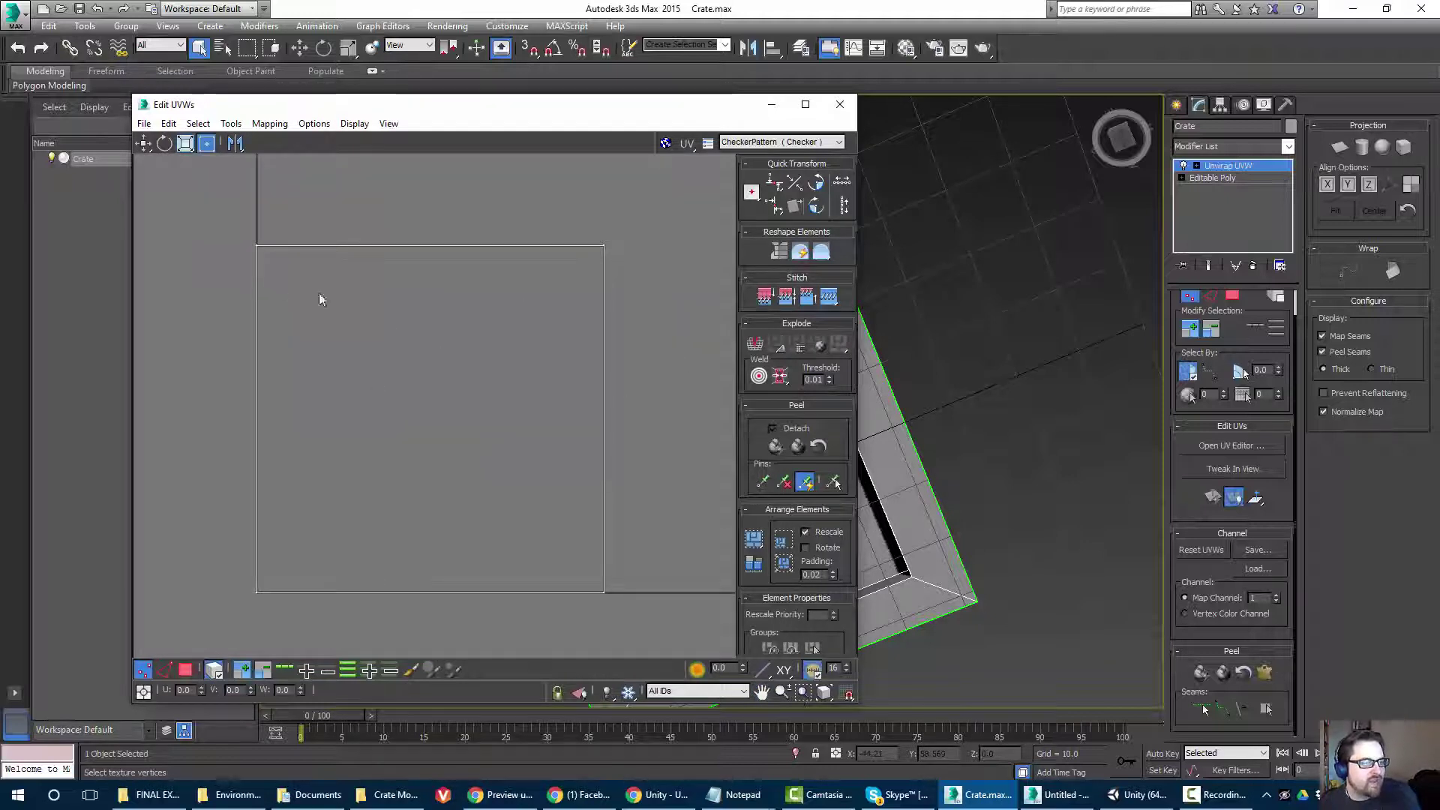
{"action": "left_click", "coordinate": [270, 124]}
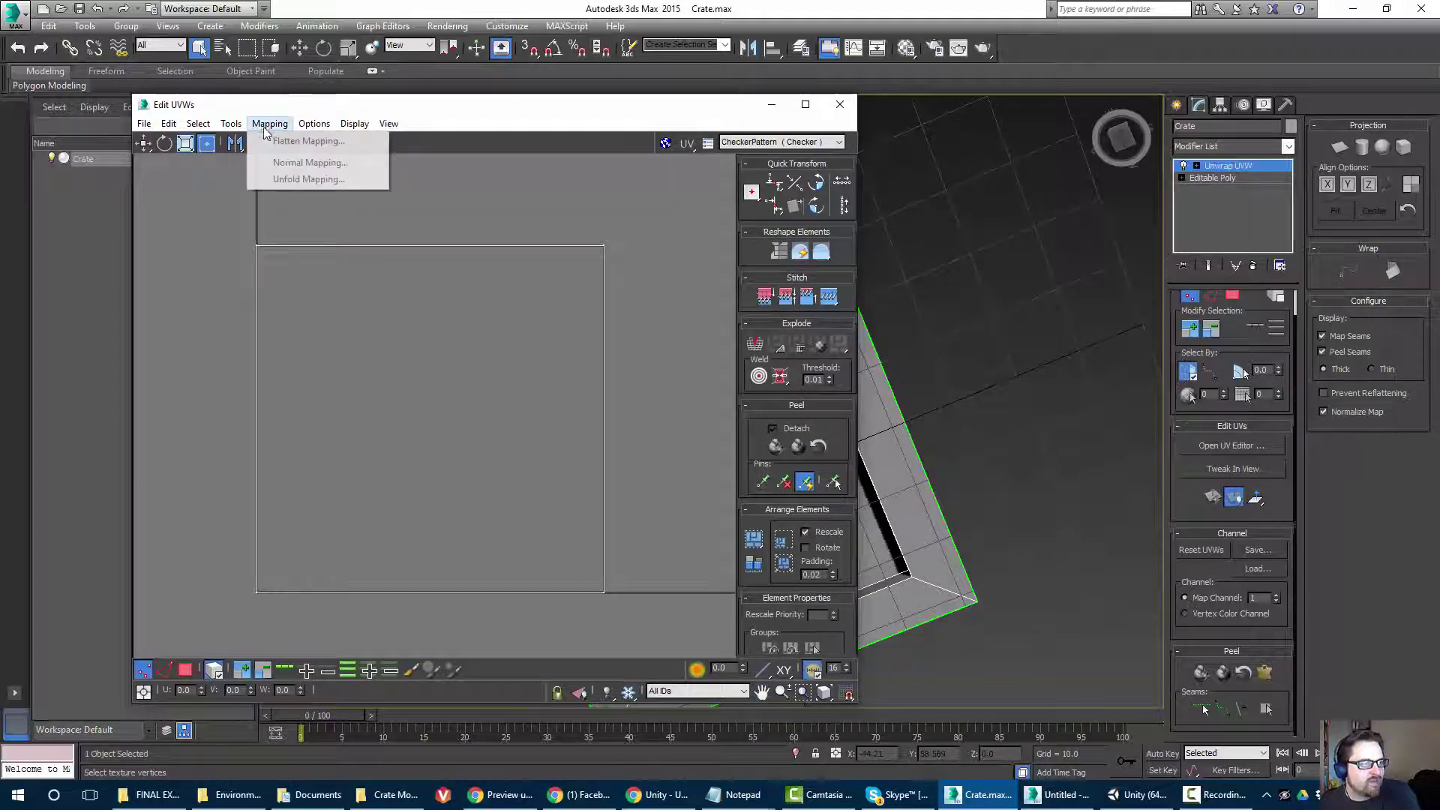
{"action": "left_click", "coordinate": [270, 123]}
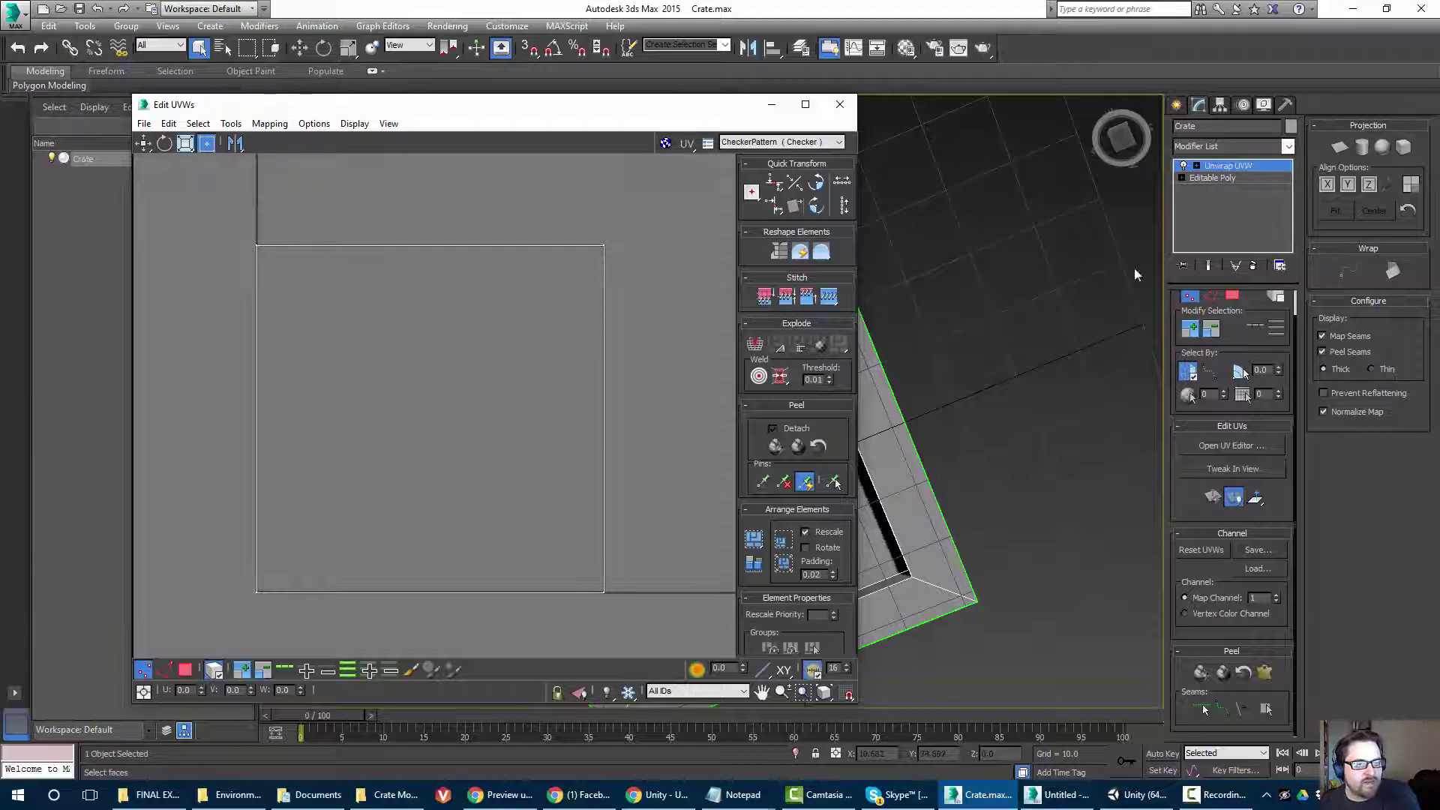
Select the crate's recessed front panel in polygon mode to inspect its existing mapping on channel 1.
{"action": "middle_click_drag", "start_coordinate": [1136, 275], "coordinate": [1039, 380], "text": "alt"}
{"action": "left_click", "coordinate": [1235, 297]}
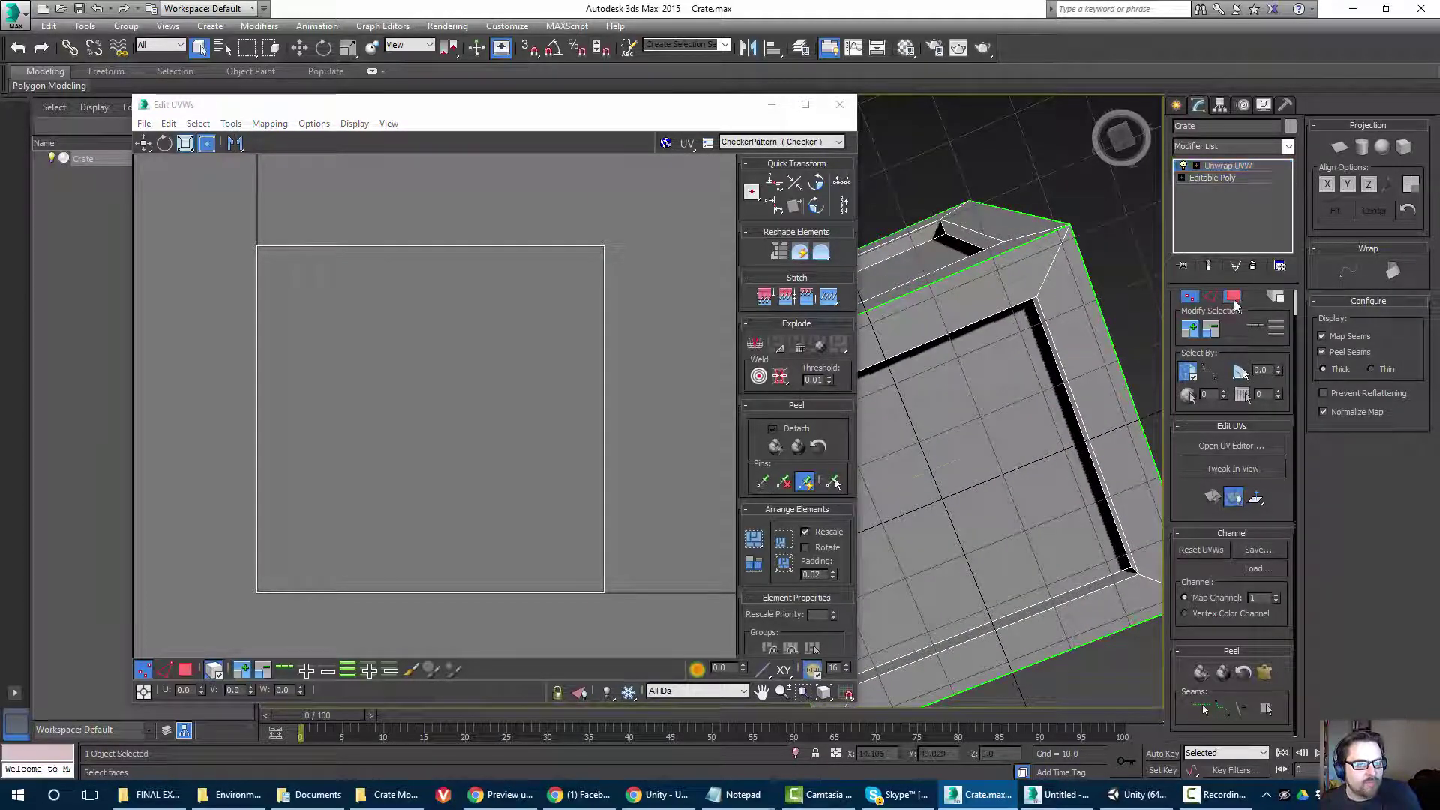
{"action": "left_click", "coordinate": [953, 390]}
{"action": "scroll", "coordinate": [865, 336], "scroll_direction": "down", "scroll_amount": 3}
{"action": "middle_click_drag", "start_coordinate": [899, 329], "coordinate": [912, 331]}
{"action": "scroll", "coordinate": [913, 332], "scroll_direction": "down", "scroll_amount": 3}
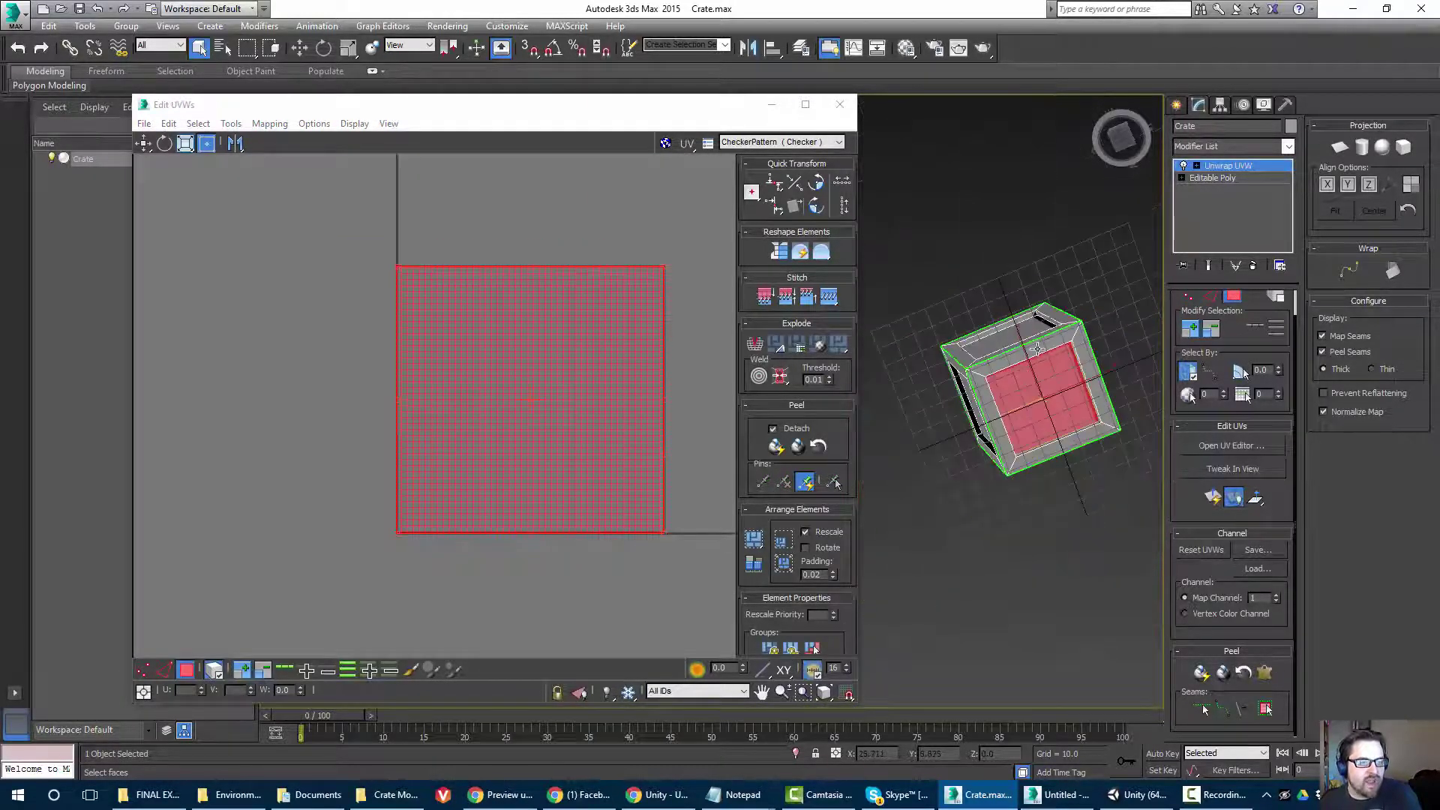
{"action": "left_click", "coordinate": [913, 332]}
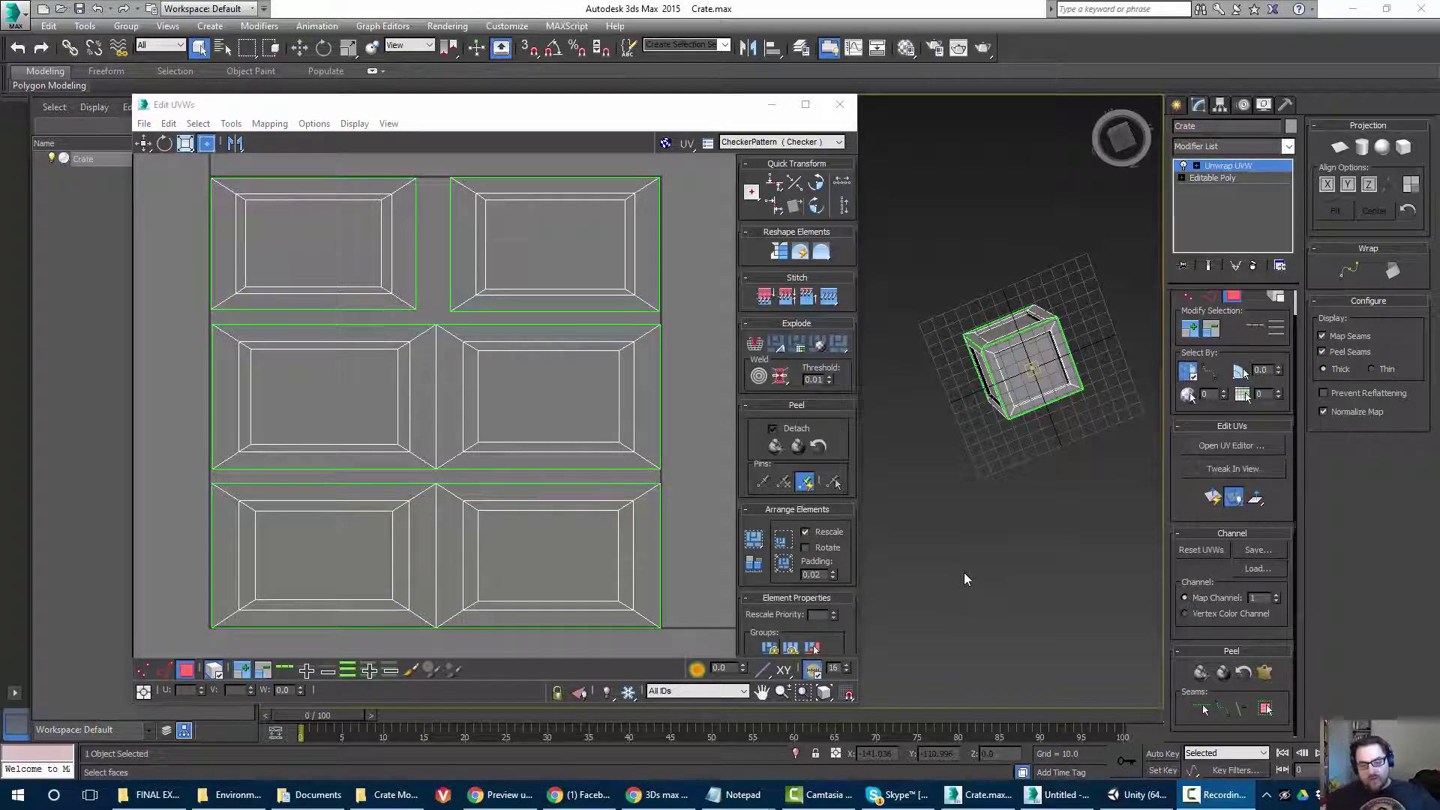
Set the map channel to 2 and move the crate's current UVs into it.
{"action": "left_click", "coordinate": [1277, 595]}
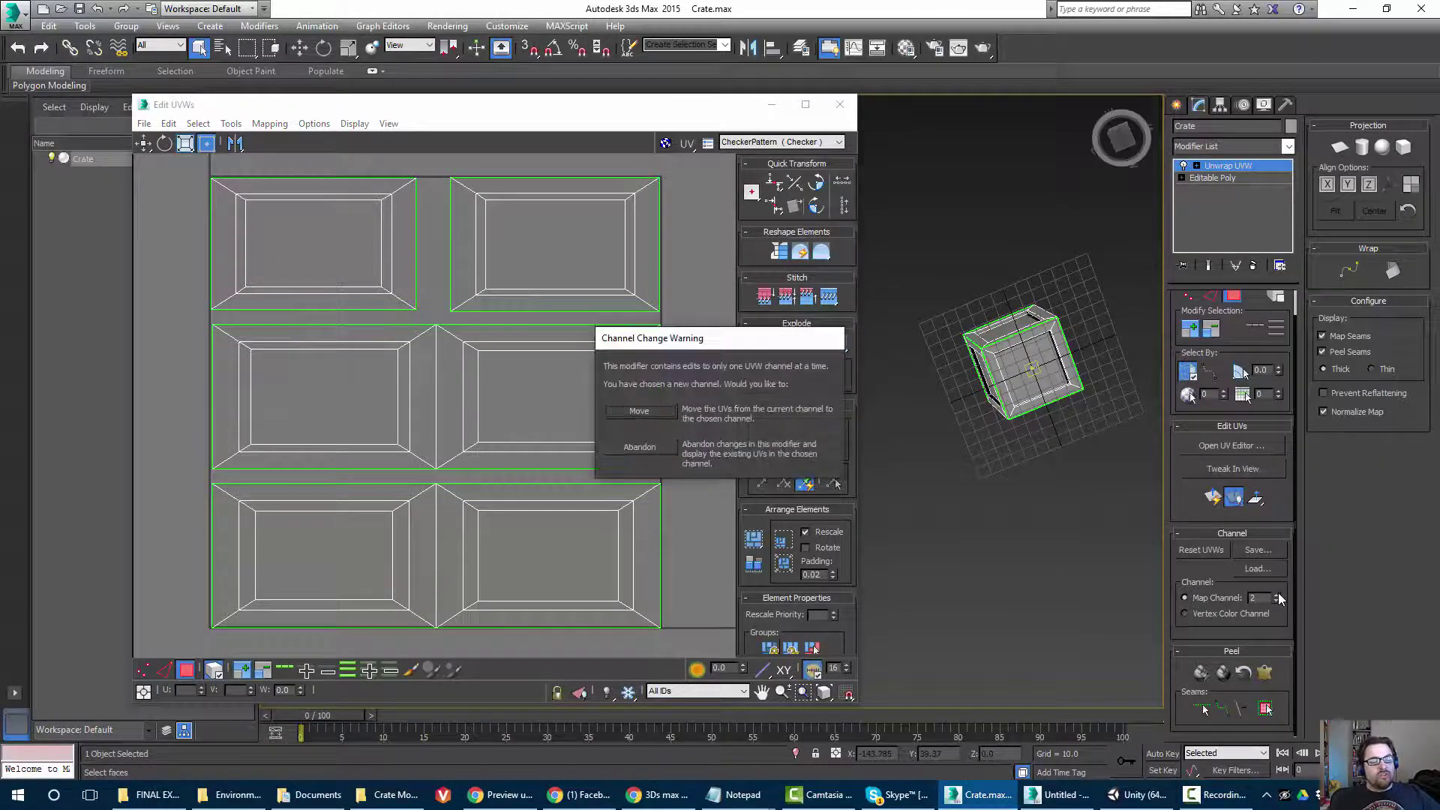
{"action": "left_click", "coordinate": [638, 411]}
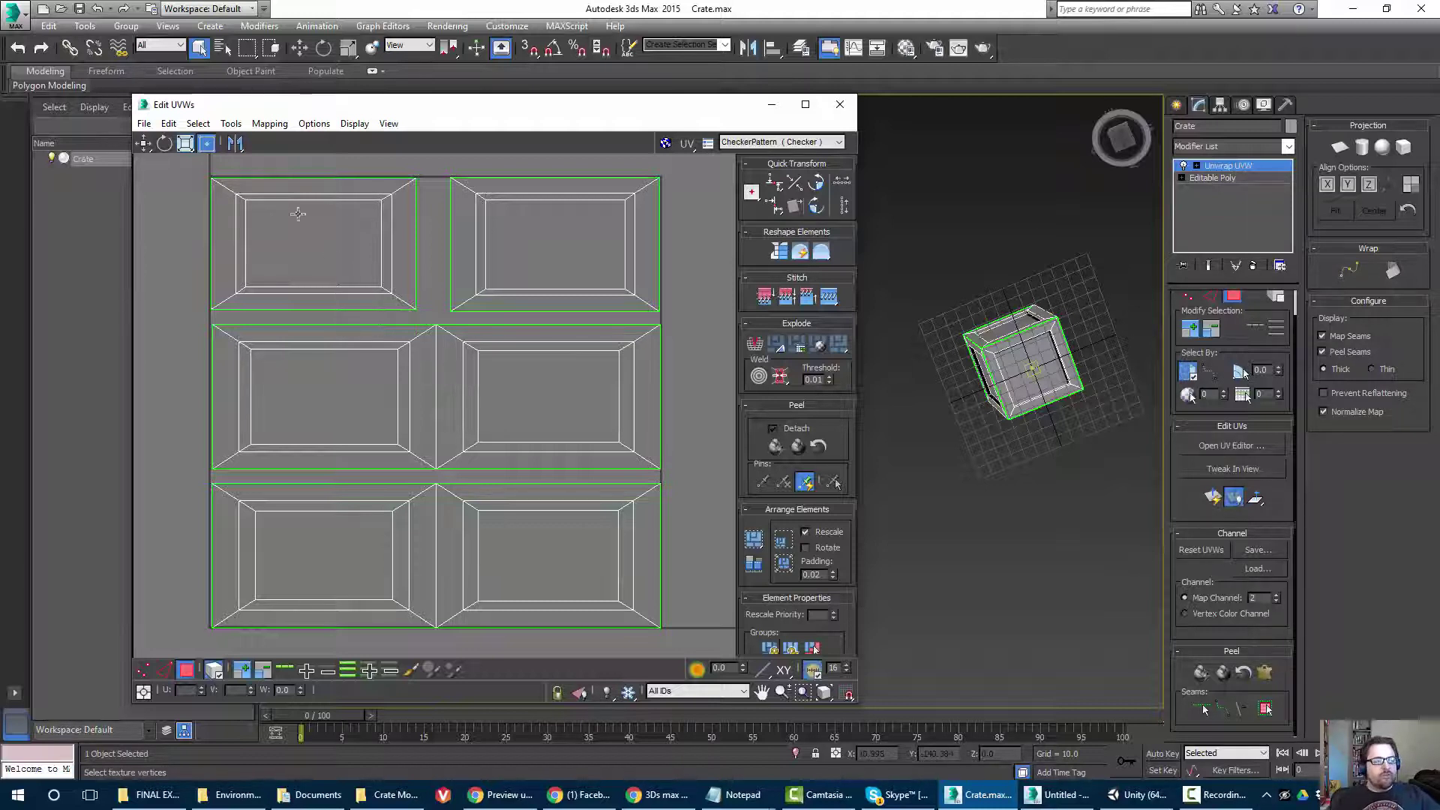
{"action": "middle_click_drag", "start_coordinate": [238, 210], "coordinate": [244, 232]}
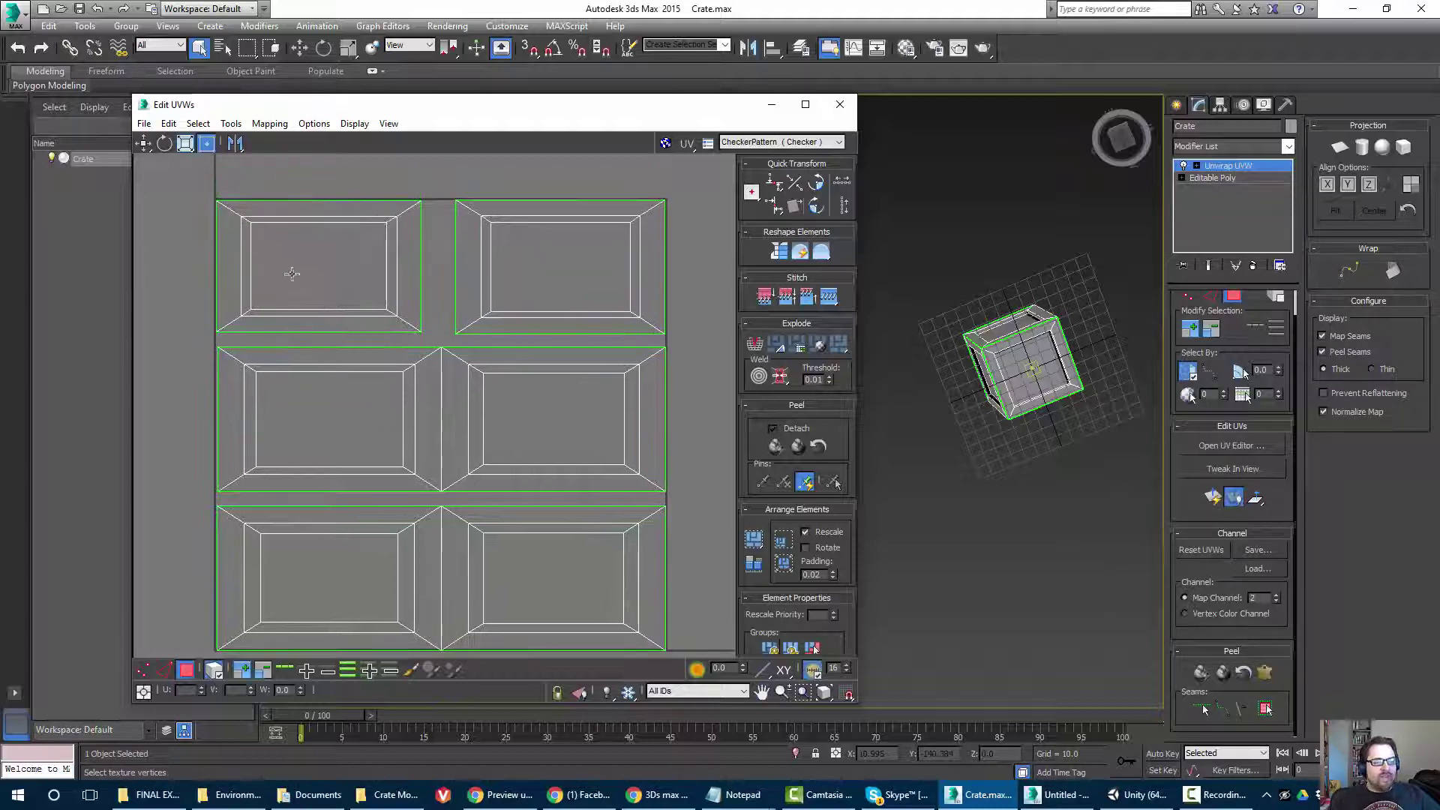
Set the map channel to 3 and move the UV layout into that channel.
{"action": "left_click", "coordinate": [1276, 597]}
{"action": "left_click", "coordinate": [1276, 596]}
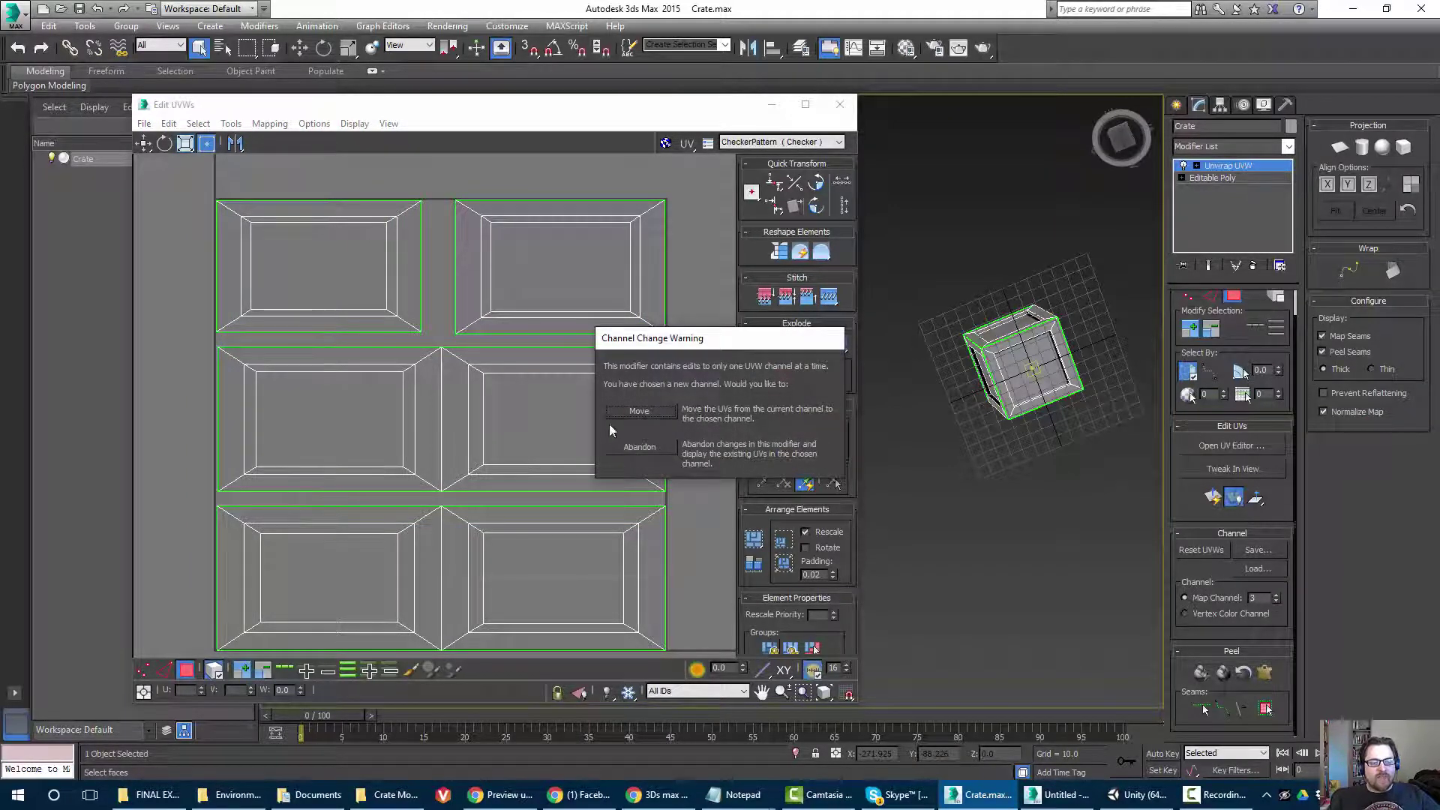
{"action": "left_click", "coordinate": [654, 413]}
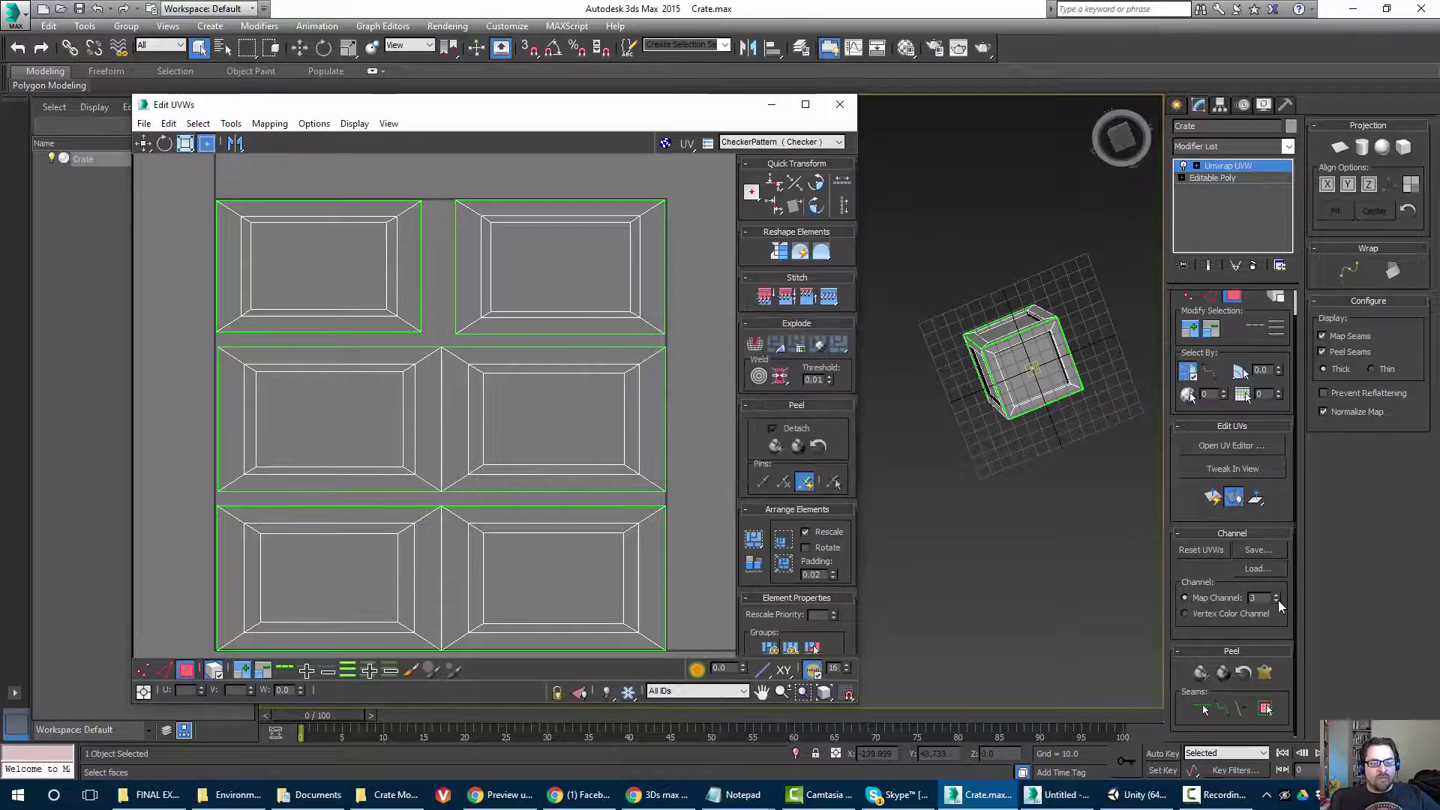
Set the Unwrap UVW map channel back to 2, keeping the crate's UV layout in that channel.
{"action": "left_click", "coordinate": [1276, 601]}
{"action": "left_click", "coordinate": [640, 412]}
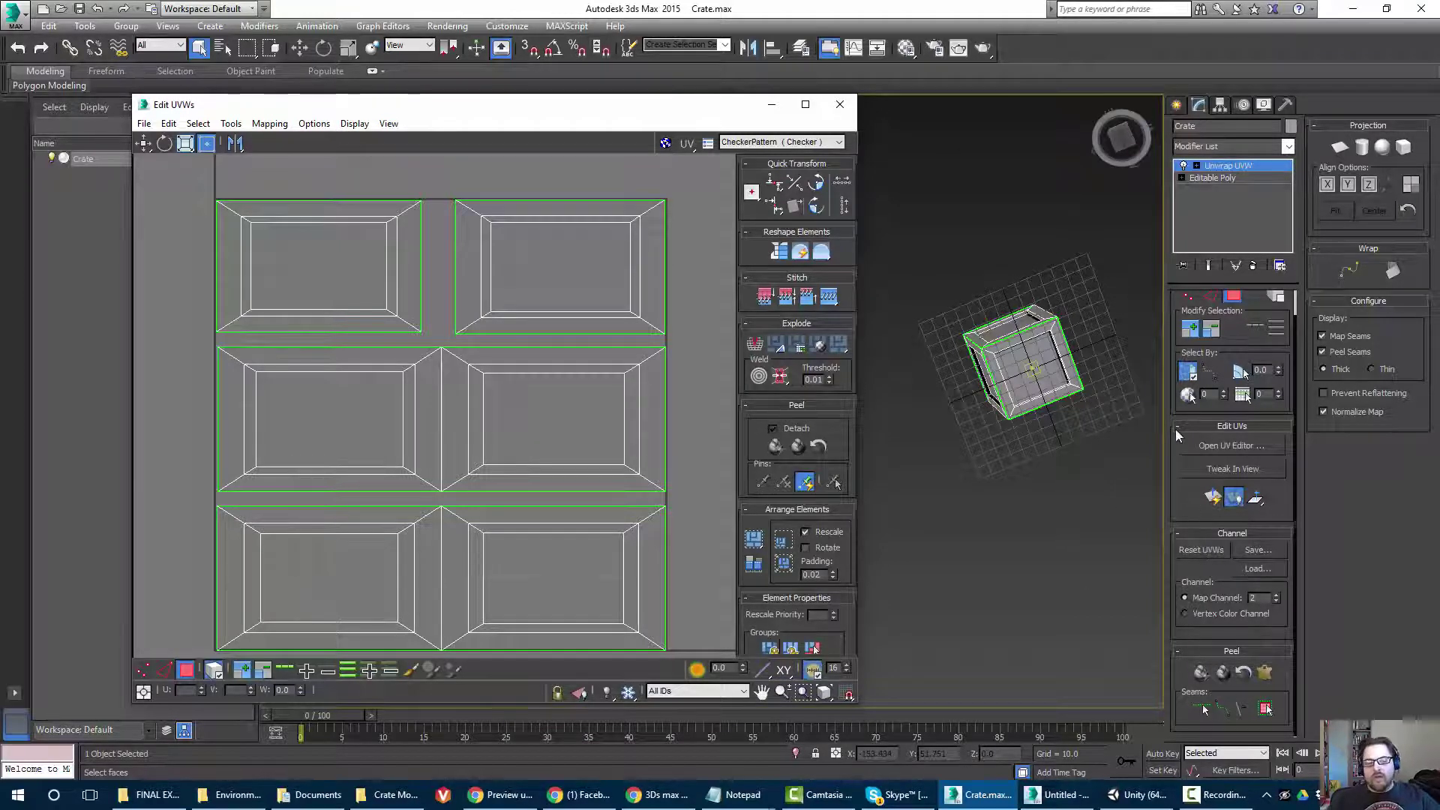
{"action": "left_click", "coordinate": [1251, 598]}
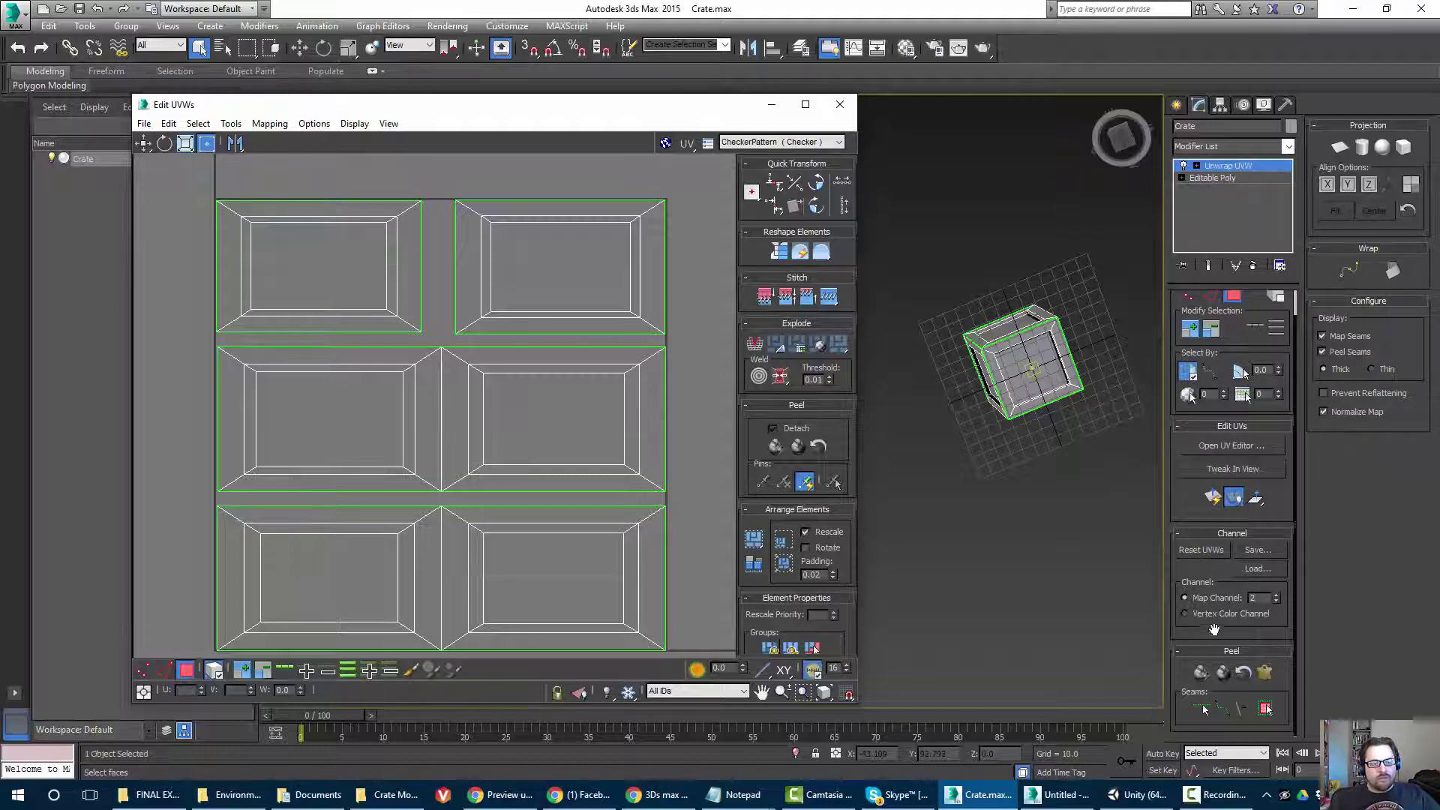
Add a second Unwrap UVW modifier above the existing one and open its UV editor.
{"action": "left_click", "coordinate": [1288, 146]}
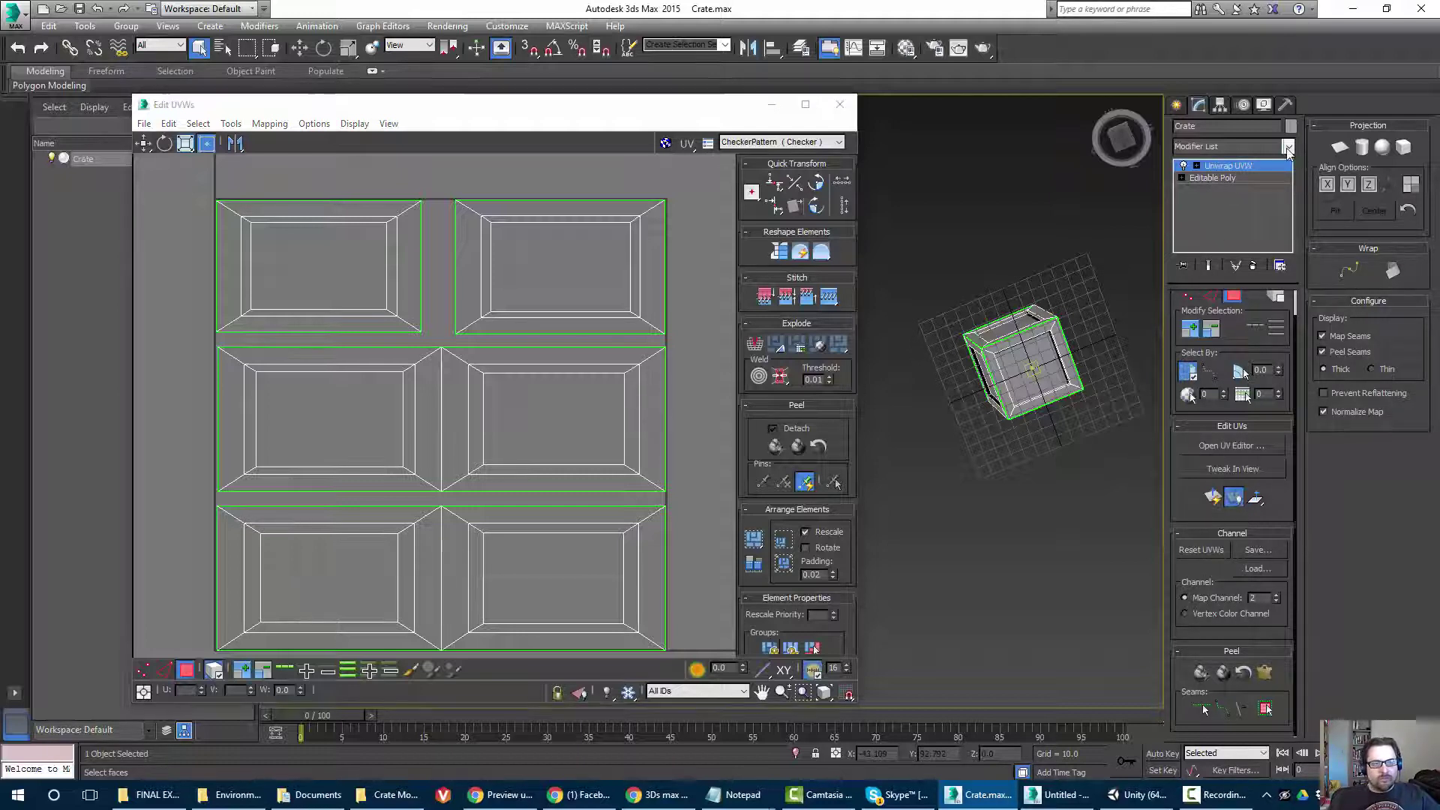
{"action": "left_click_drag", "start_coordinate": [1288, 176], "coordinate": [1289, 742]}
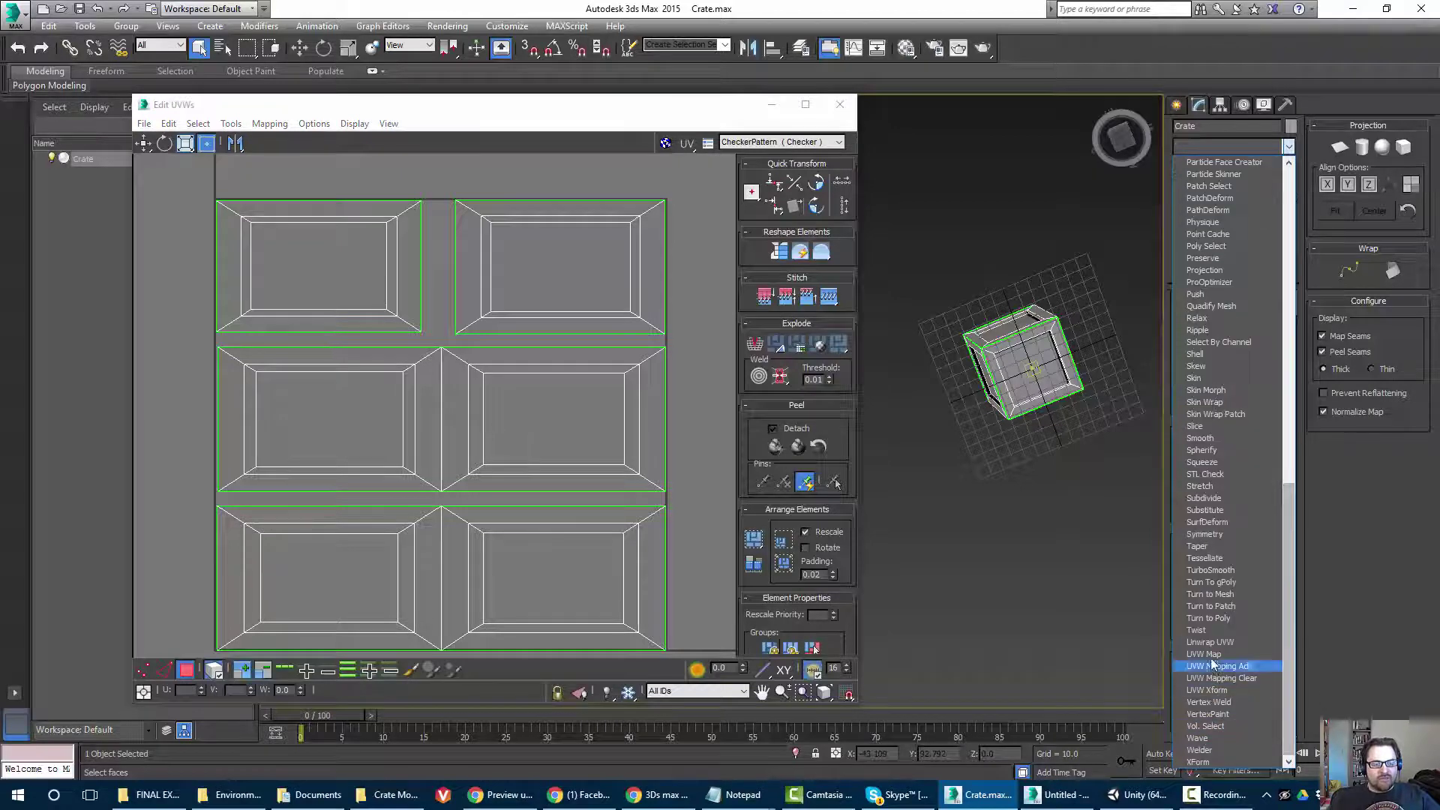
{"action": "left_click", "coordinate": [1215, 643]}
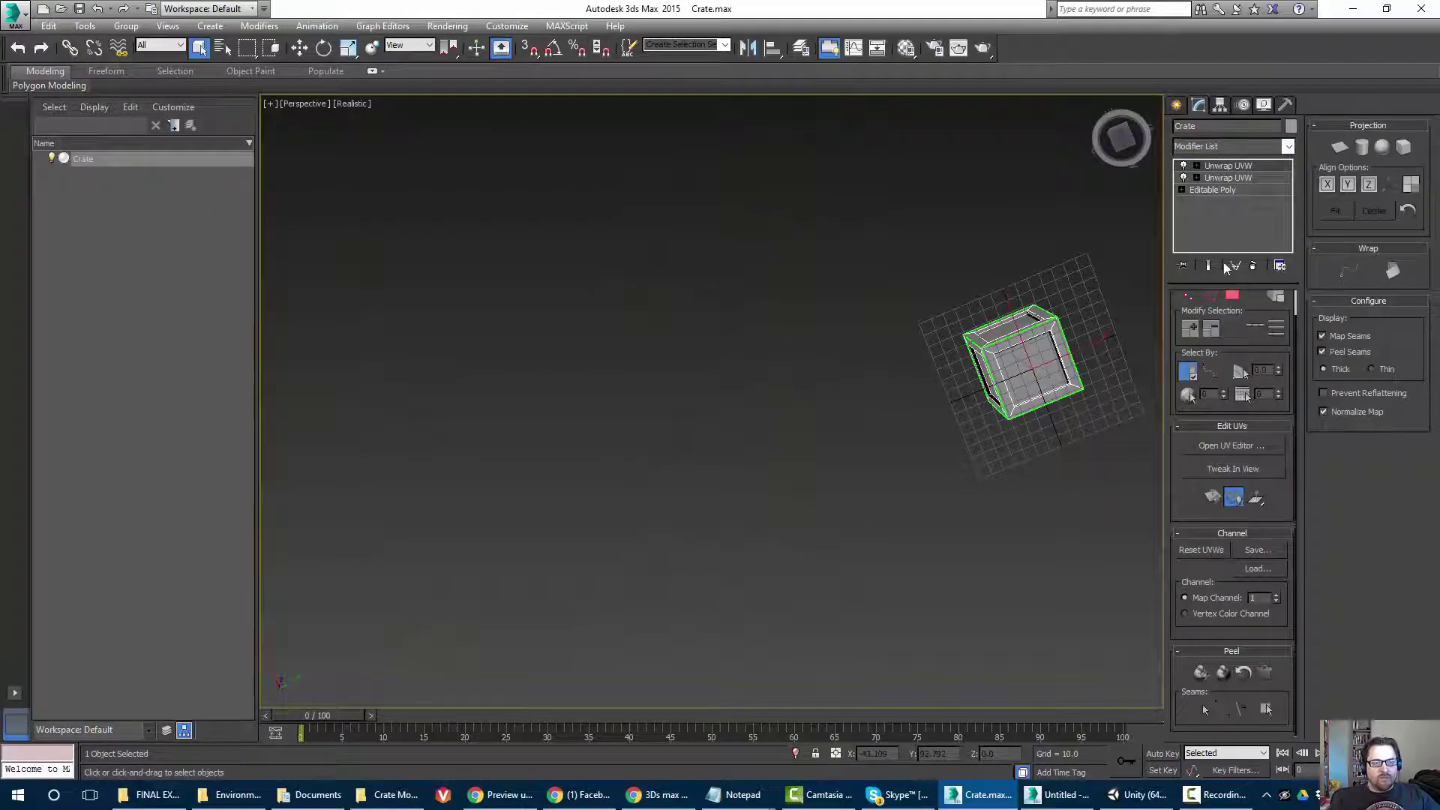
{"action": "left_click", "coordinate": [1224, 166]}
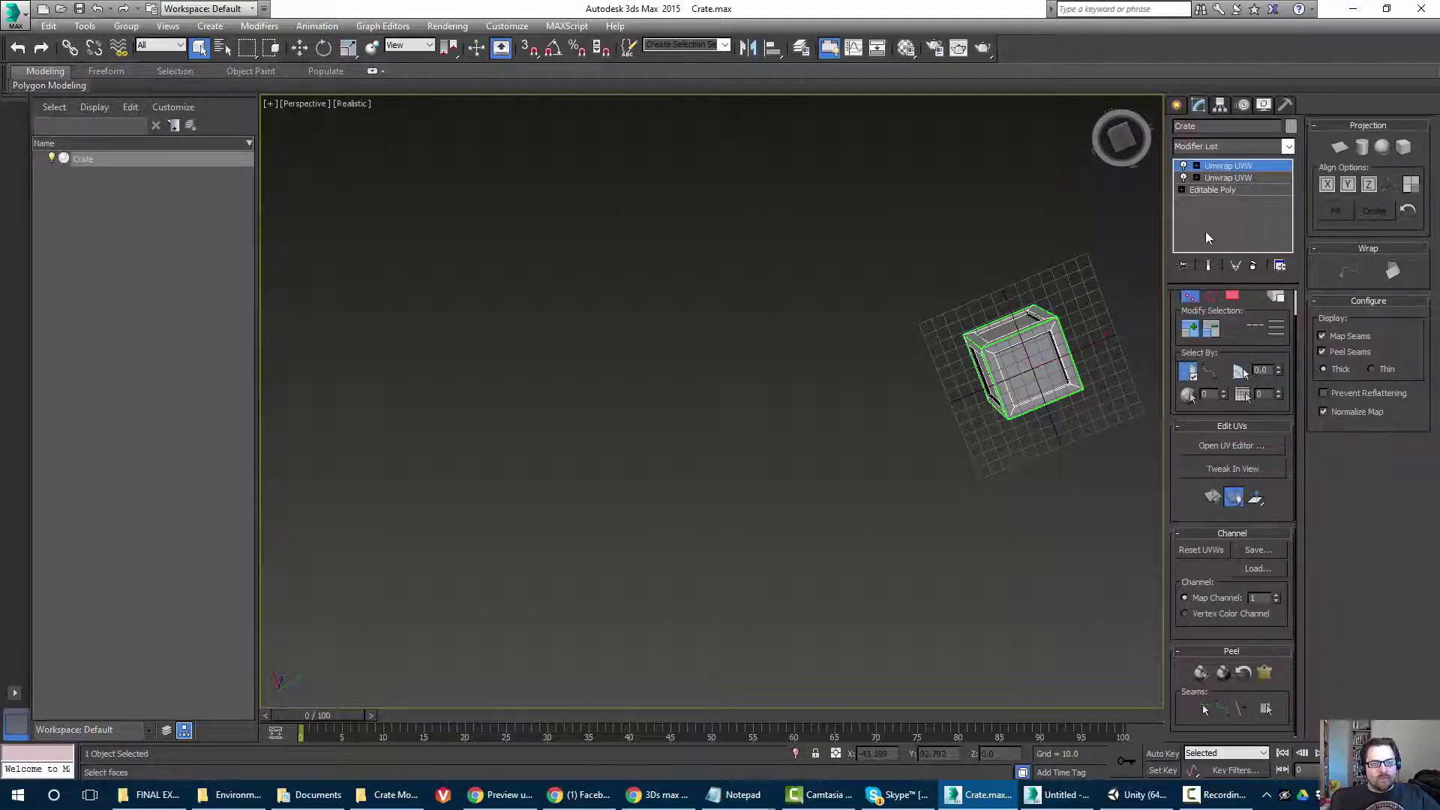
{"action": "left_click", "coordinate": [1224, 447]}
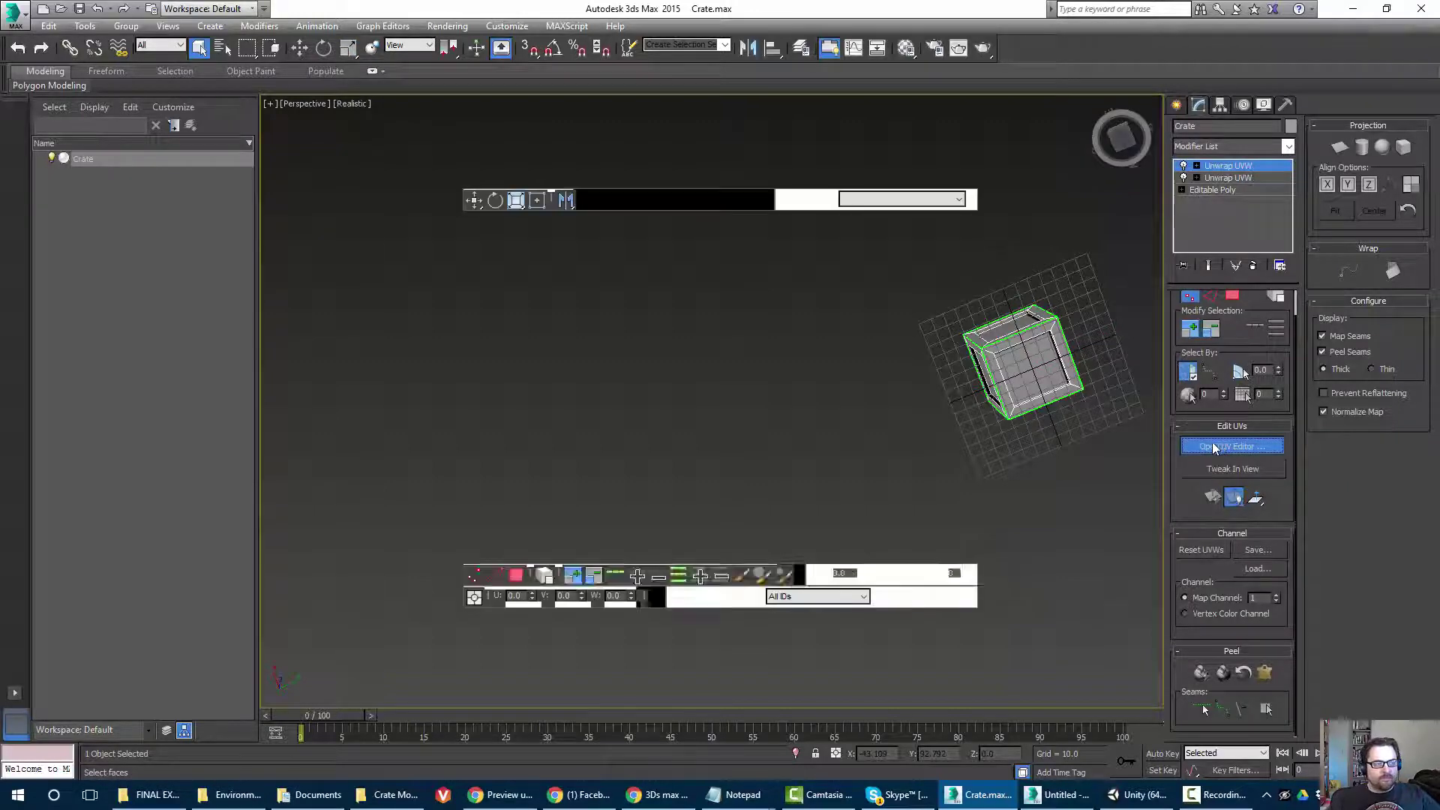
Select all the crate's polygons and apply Flatten Mapping with a 45 polygon angle and 0.02 spacing.
{"action": "left_click", "coordinate": [142, 91]}
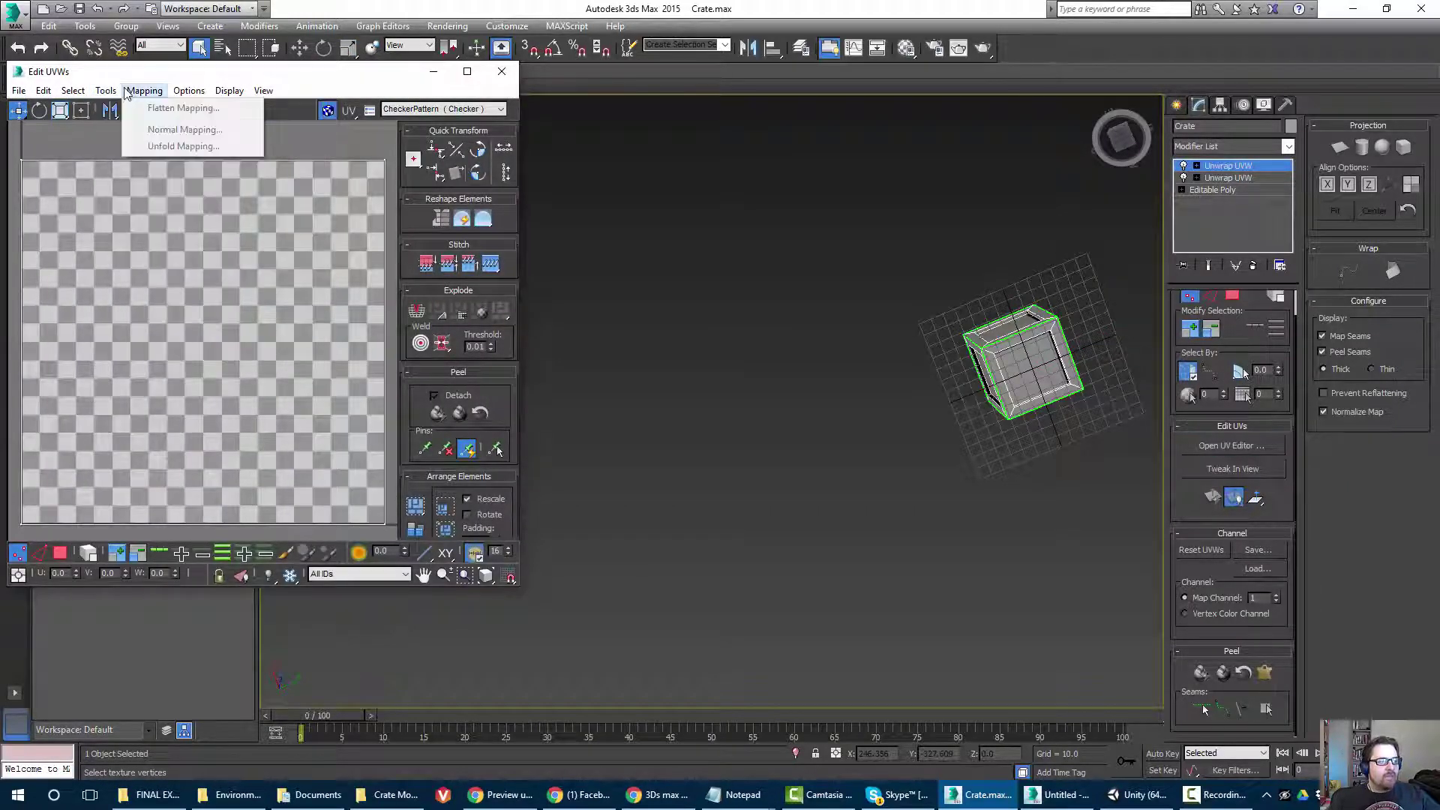
{"action": "left_click", "coordinate": [135, 93]}
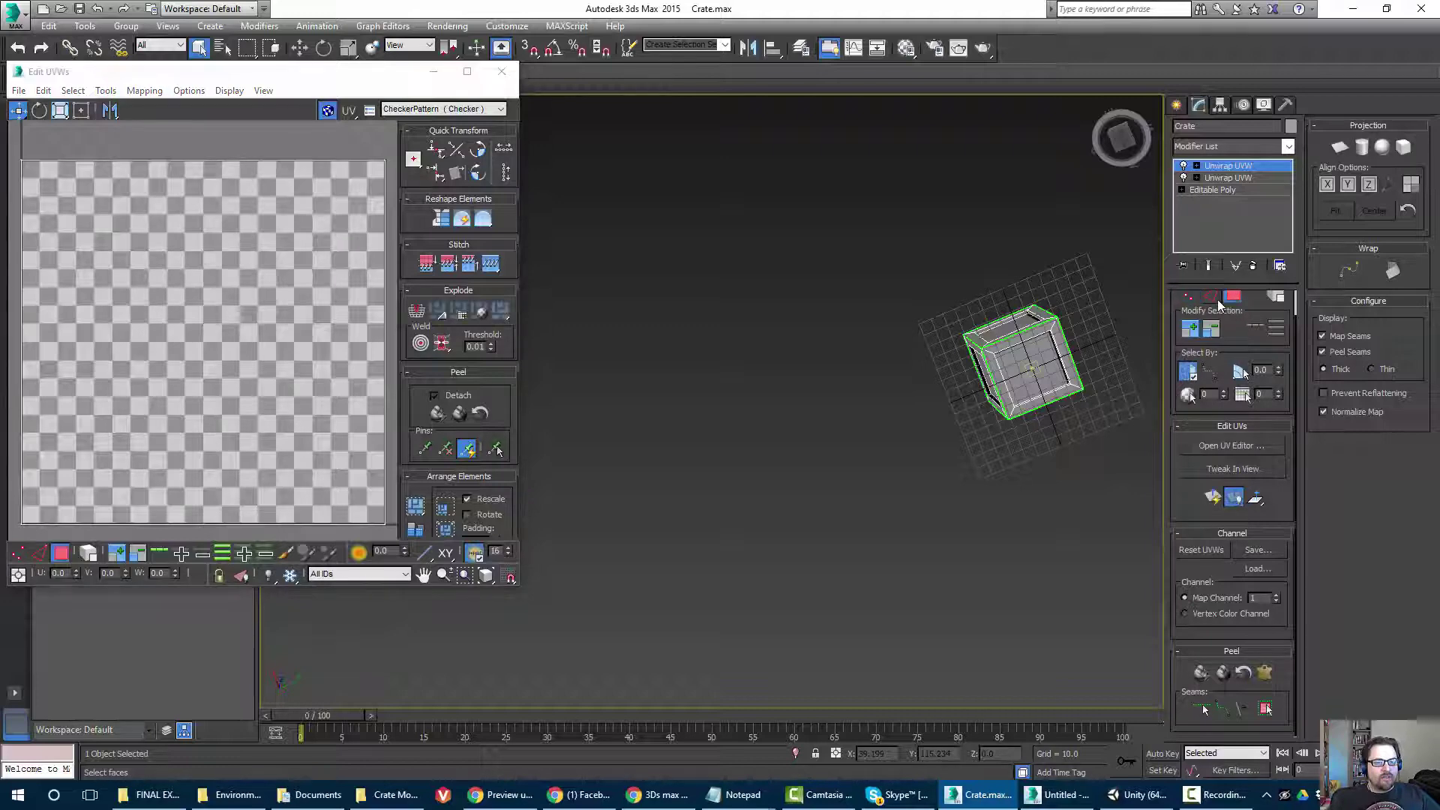
{"action": "left_click_drag", "start_coordinate": [840, 244], "coordinate": [1122, 480]}
{"action": "left_click", "coordinate": [106, 91]}
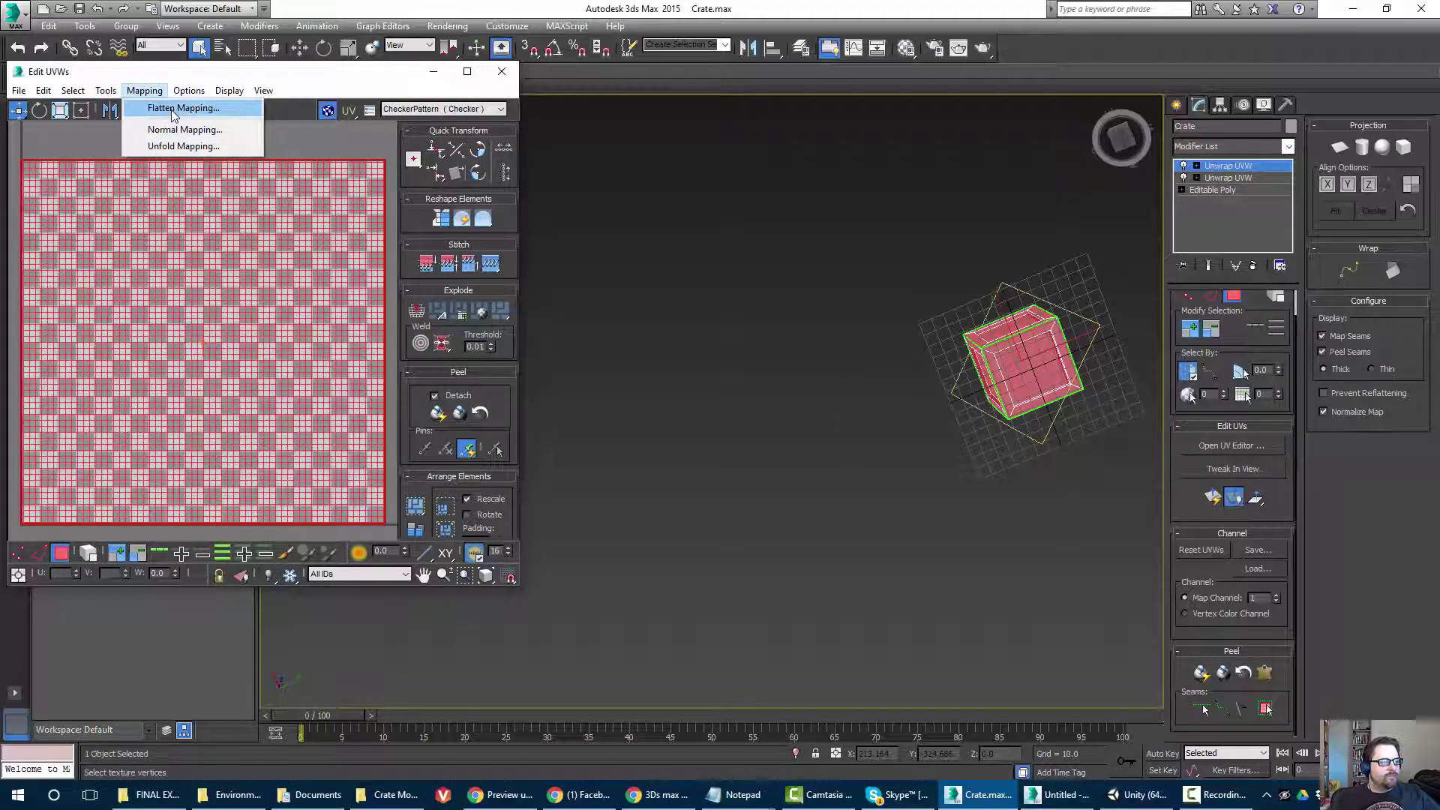
{"action": "left_click", "coordinate": [173, 109]}
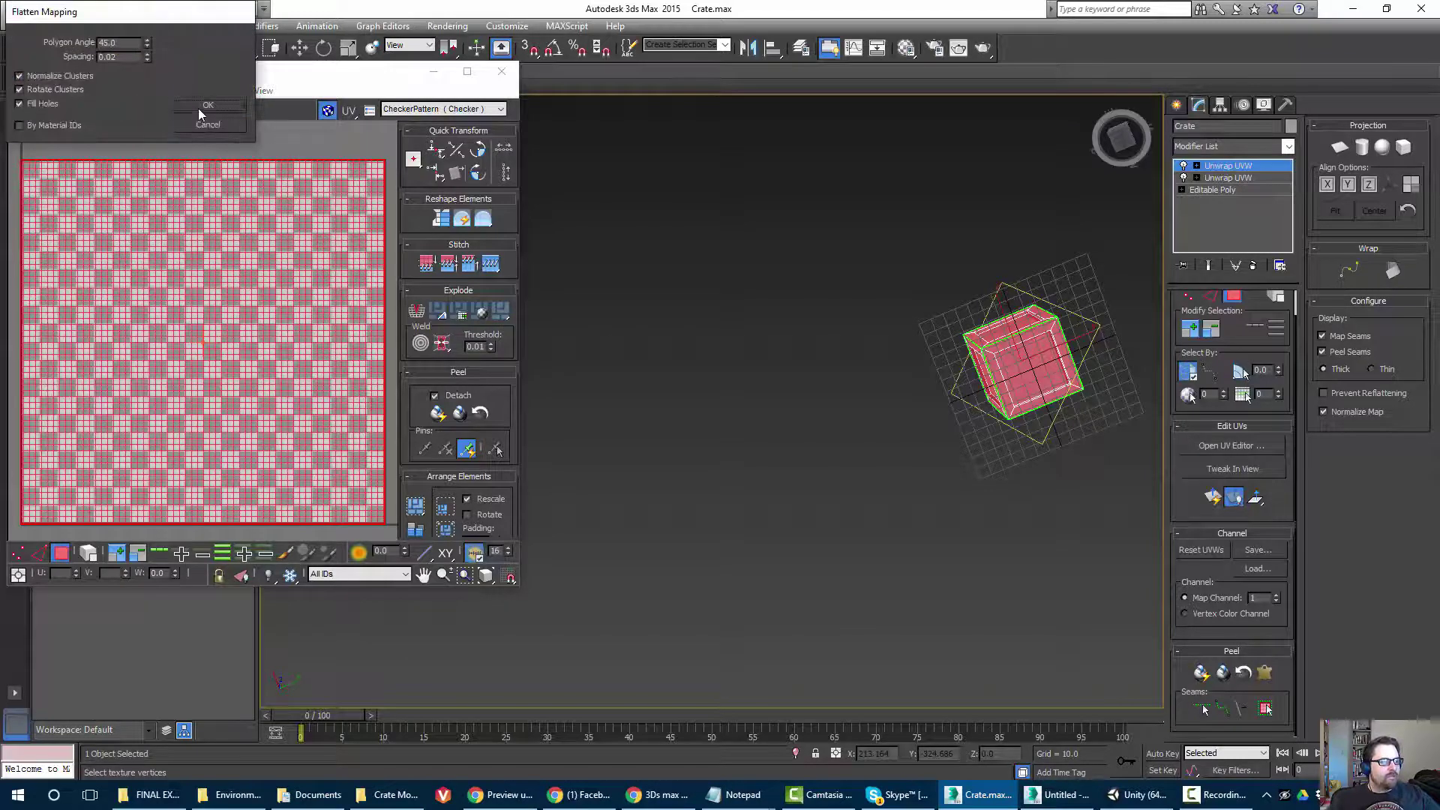
{"action": "left_click", "coordinate": [199, 110]}
{"action": "left_click", "coordinate": [294, 292]}
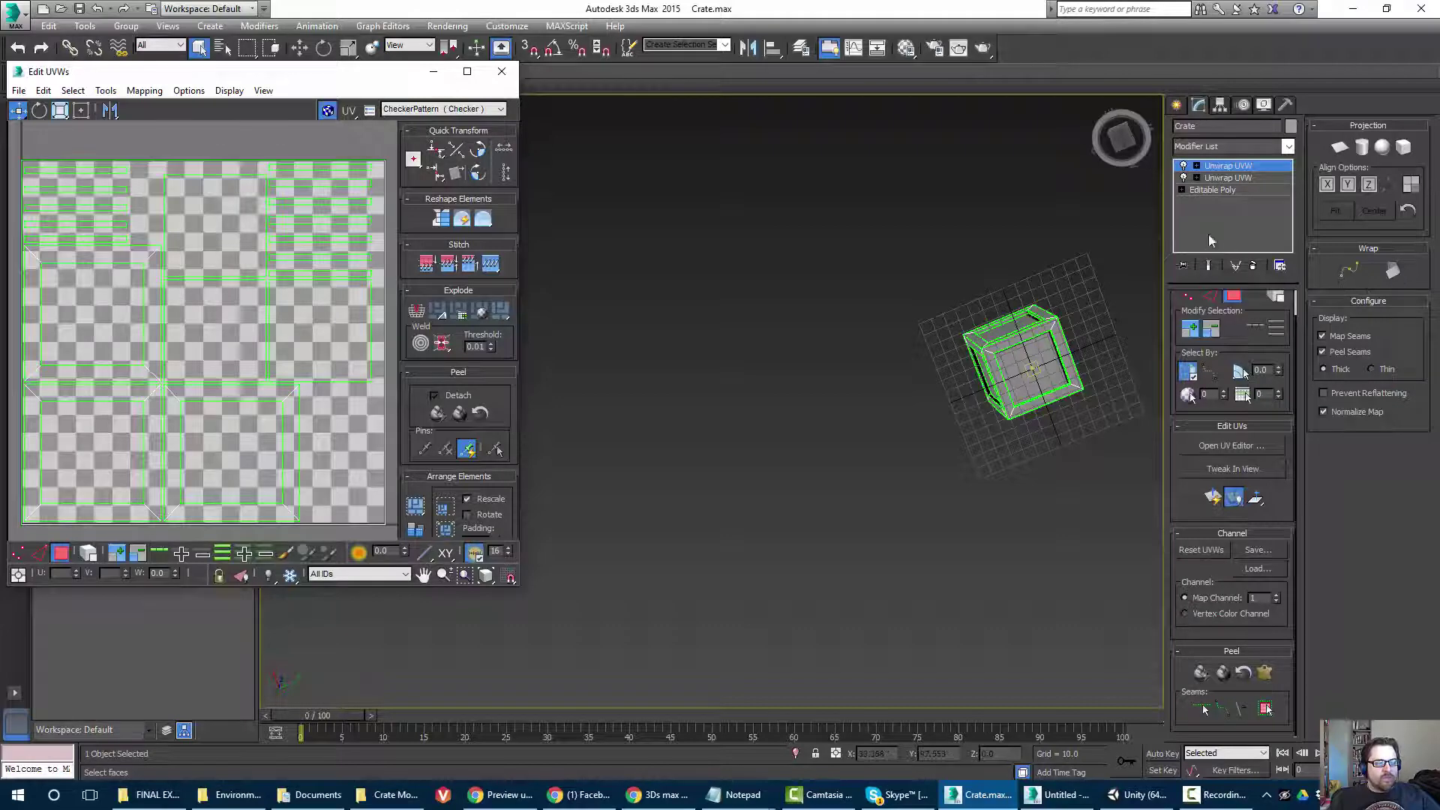
Examine the channel 2 layout of the lower Unwrap UVW modifier in the UV editor.
{"action": "left_click", "coordinate": [1213, 178]}
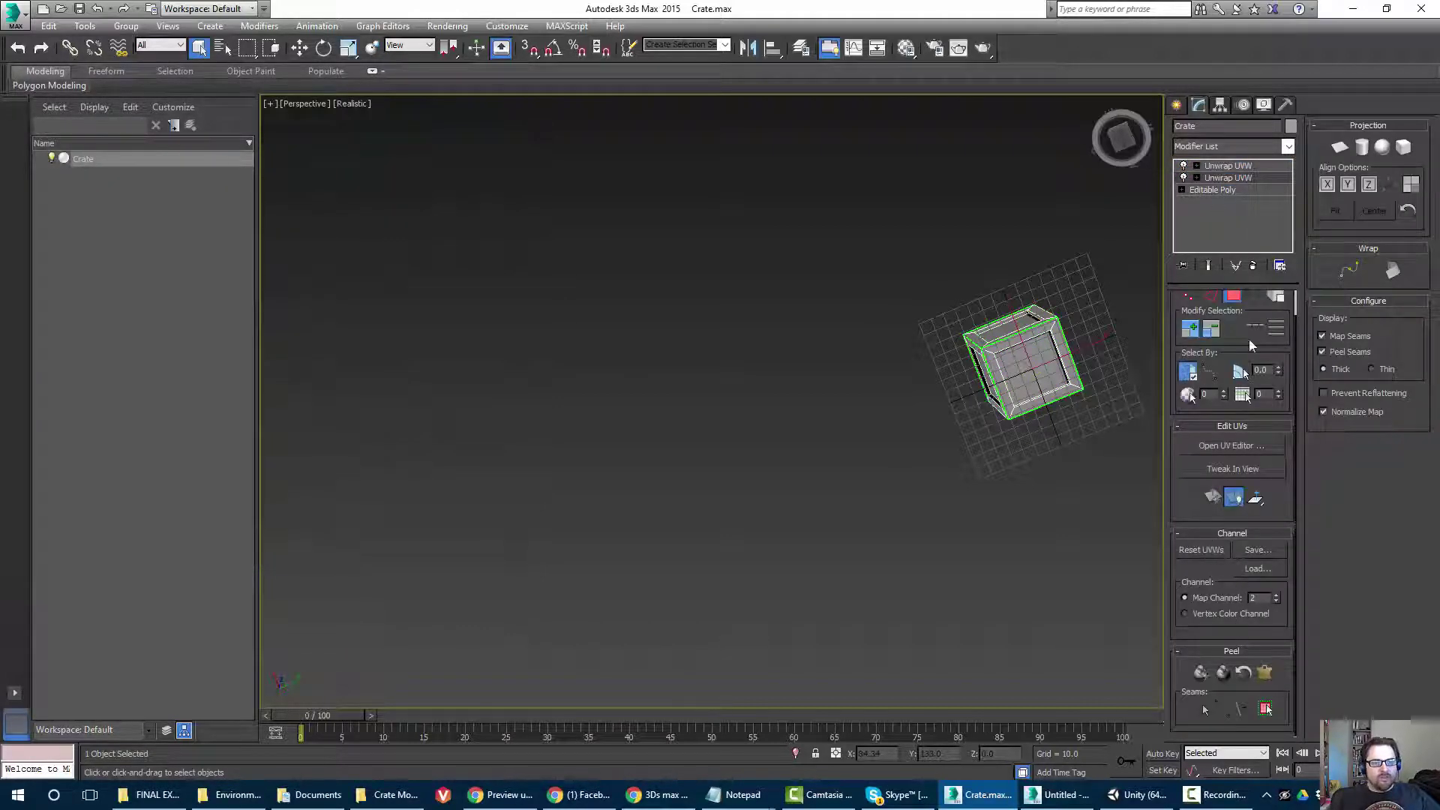
{"action": "left_click", "coordinate": [1230, 446]}
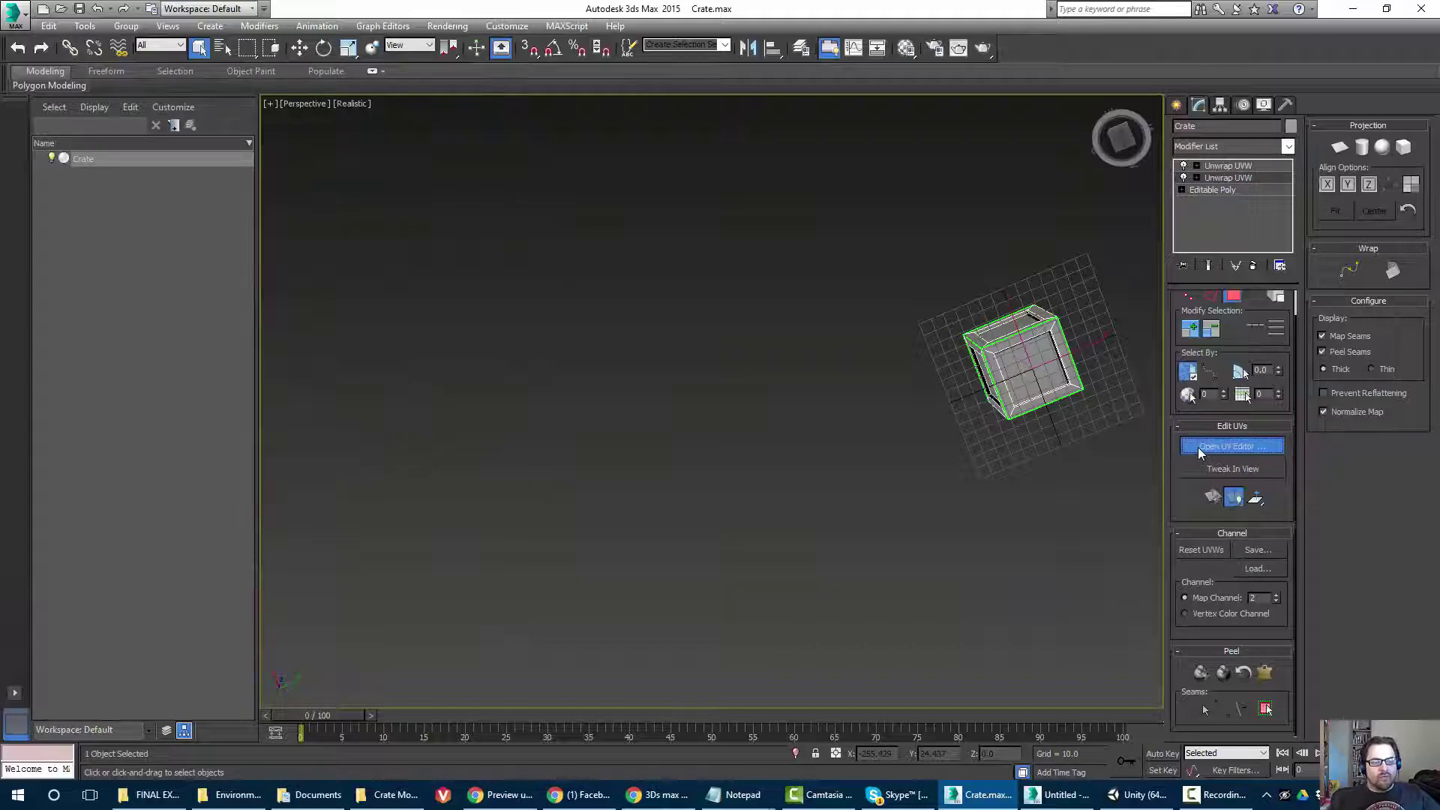
{"action": "scroll", "coordinate": [296, 287], "scroll_direction": "down", "scroll_amount": 1}
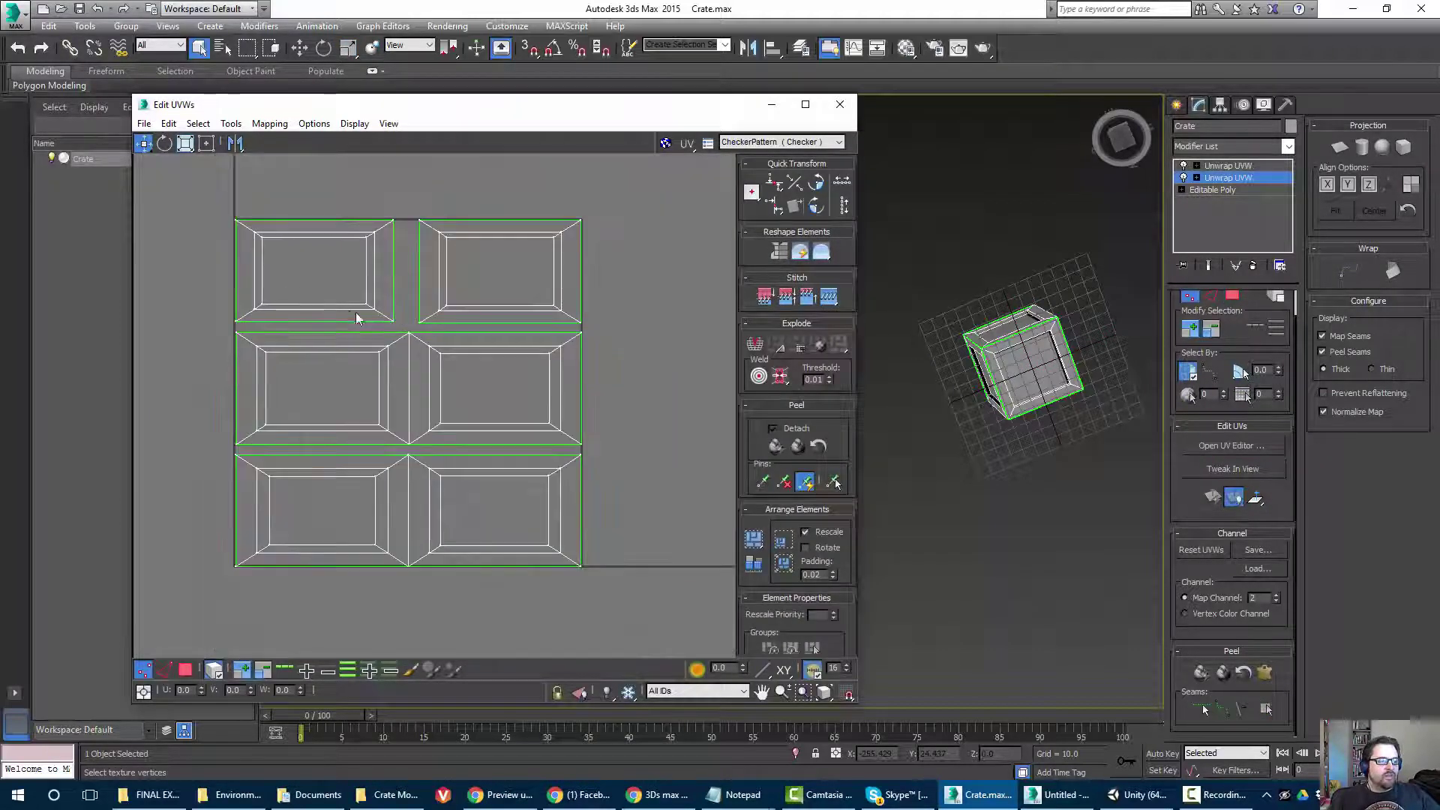
{"action": "middle_click_drag", "start_coordinate": [357, 313], "coordinate": [350, 303]}
{"action": "scroll", "coordinate": [351, 304], "scroll_direction": "up", "scroll_amount": 1}
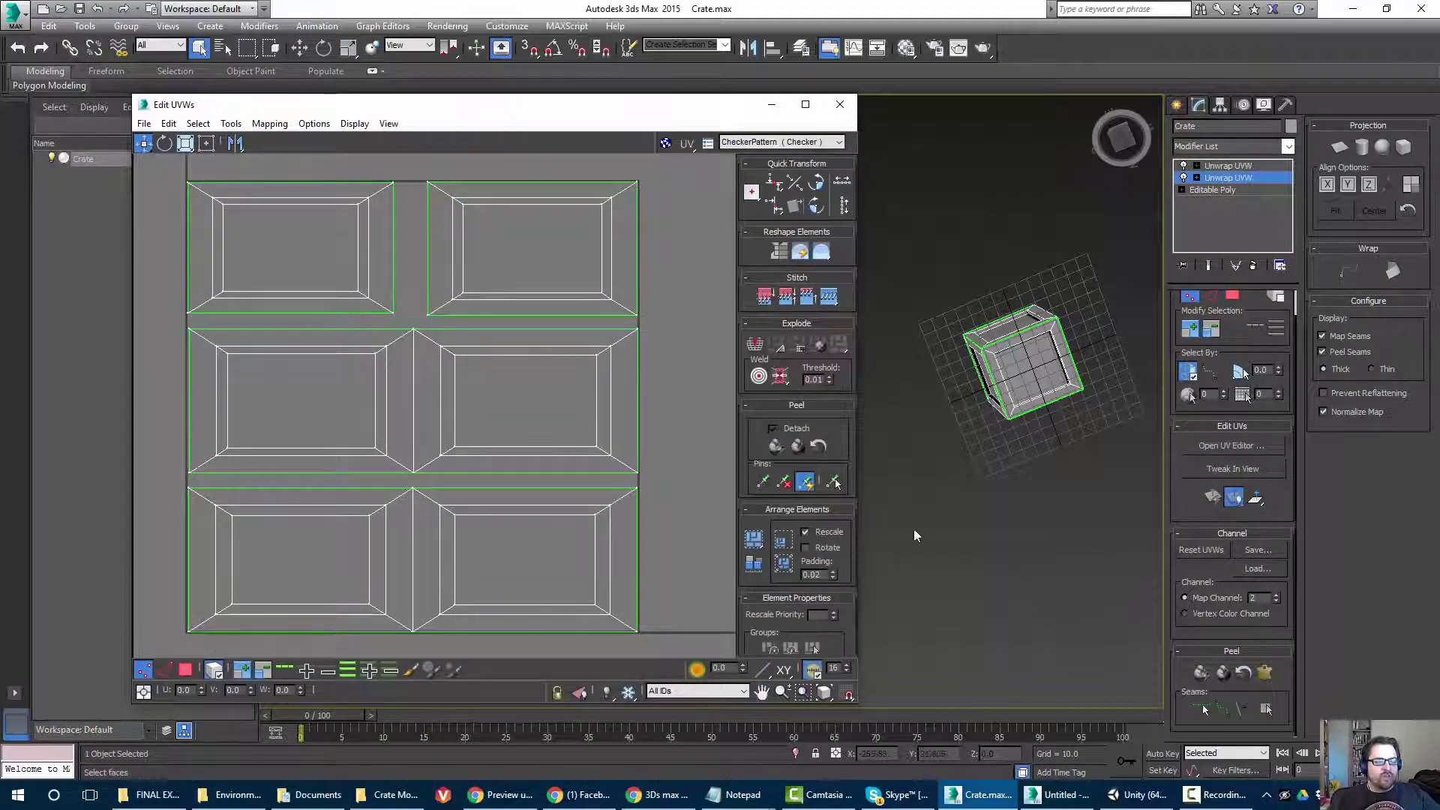
{"action": "left_click", "coordinate": [840, 104]}
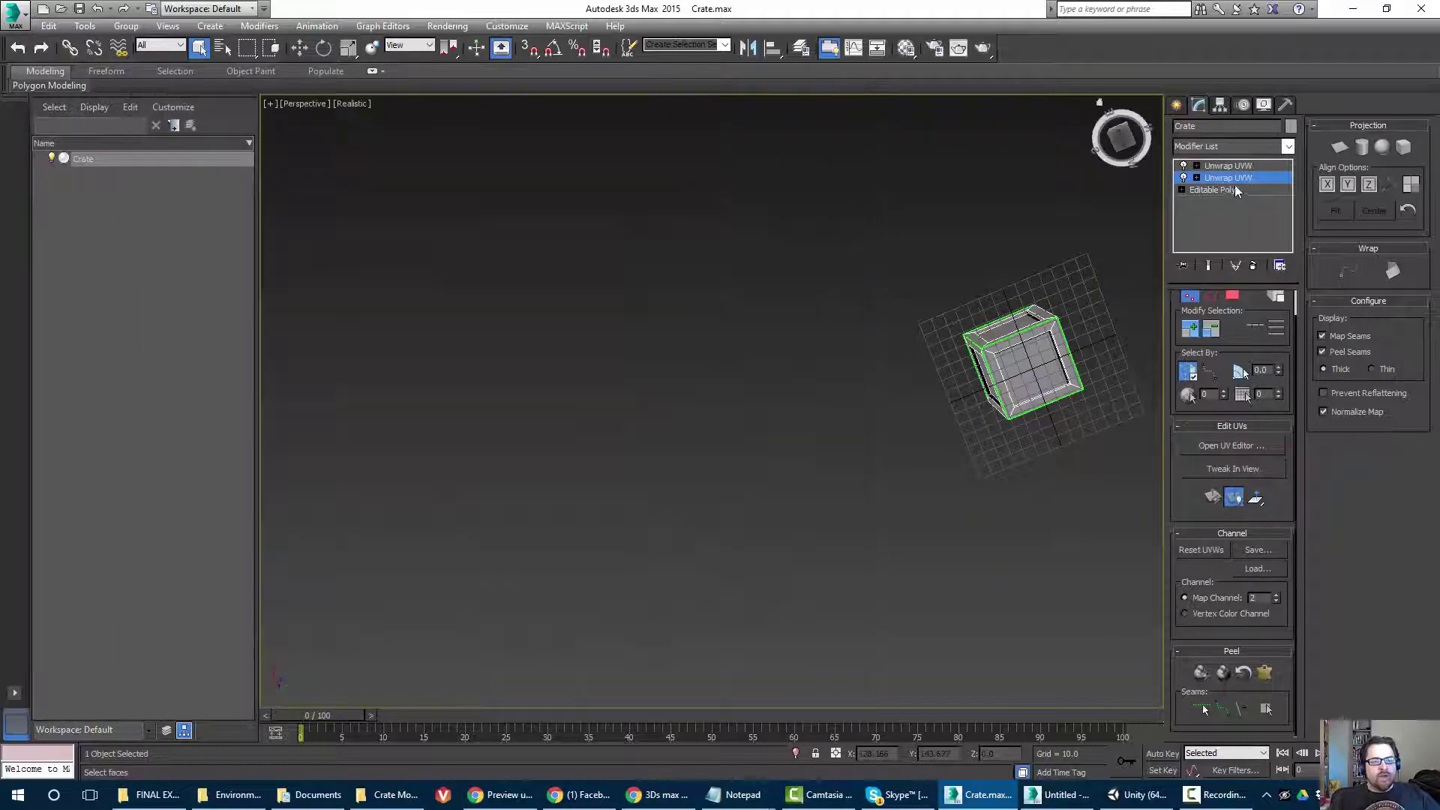
Rename the lower Unwrap UVW modifier as Unwrap Lightmap.
{"action": "right_click", "coordinate": [1223, 180]}
{"action": "left_click", "coordinate": [1222, 180]}
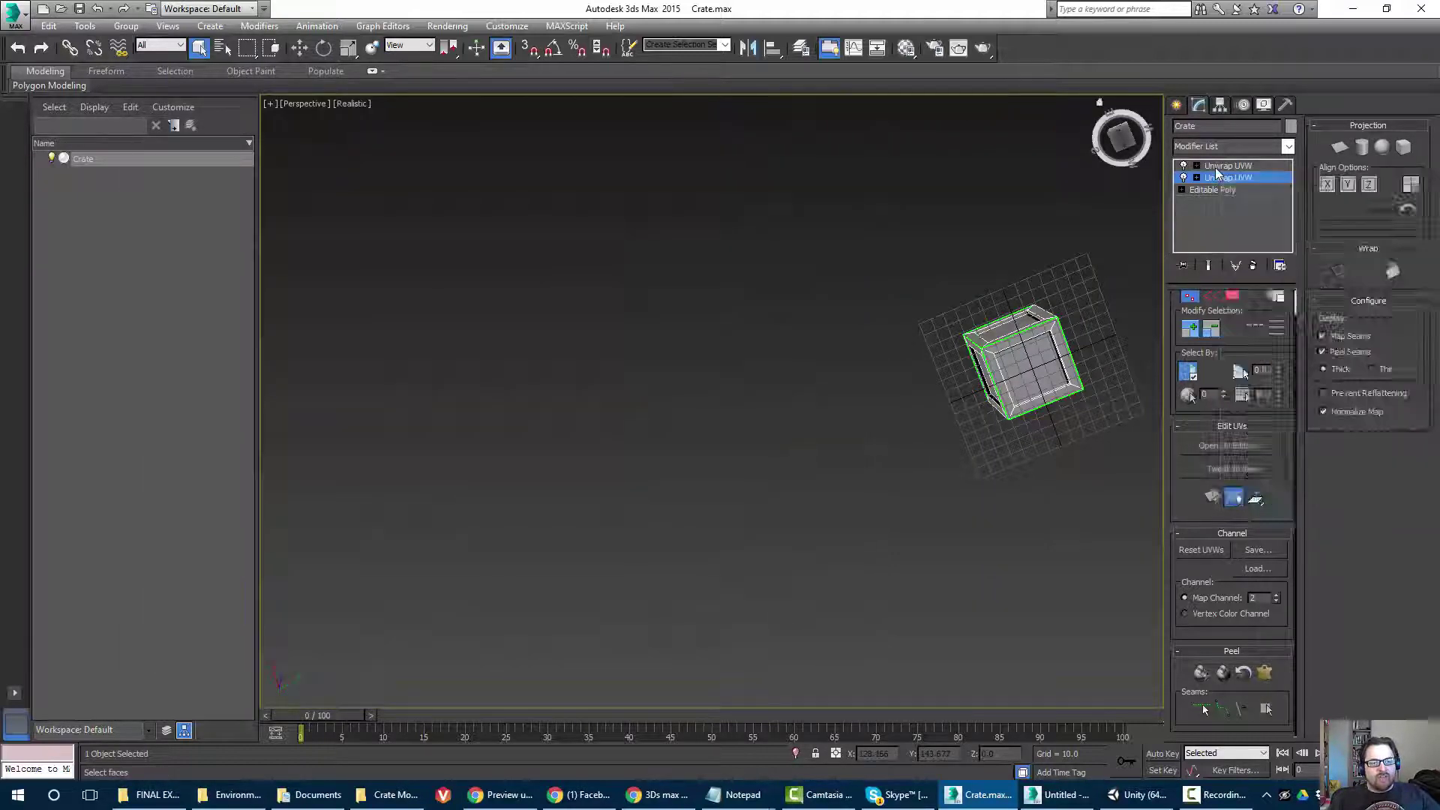
{"action": "right_click", "coordinate": [1218, 178]}
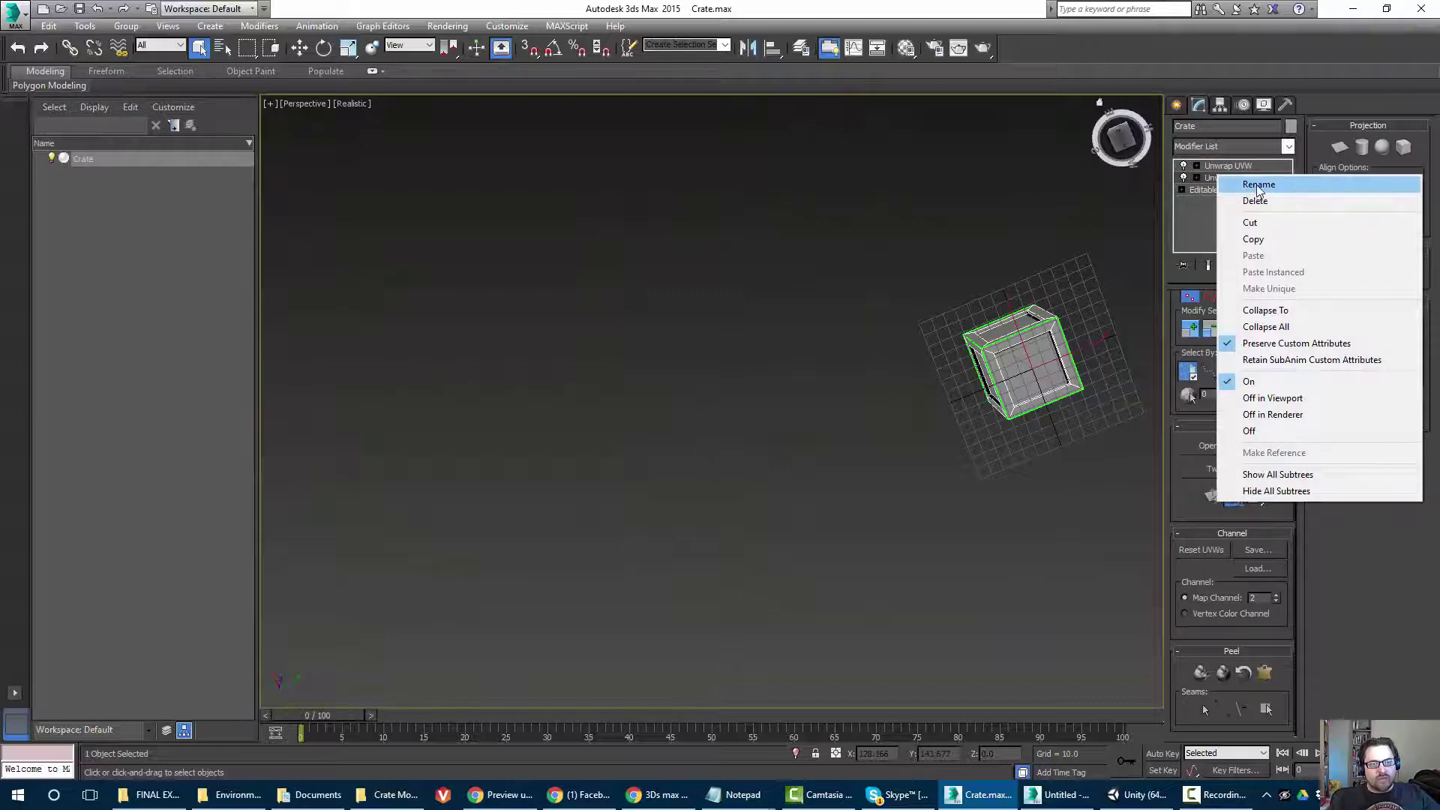
{"action": "left_click", "coordinate": [1253, 185]}
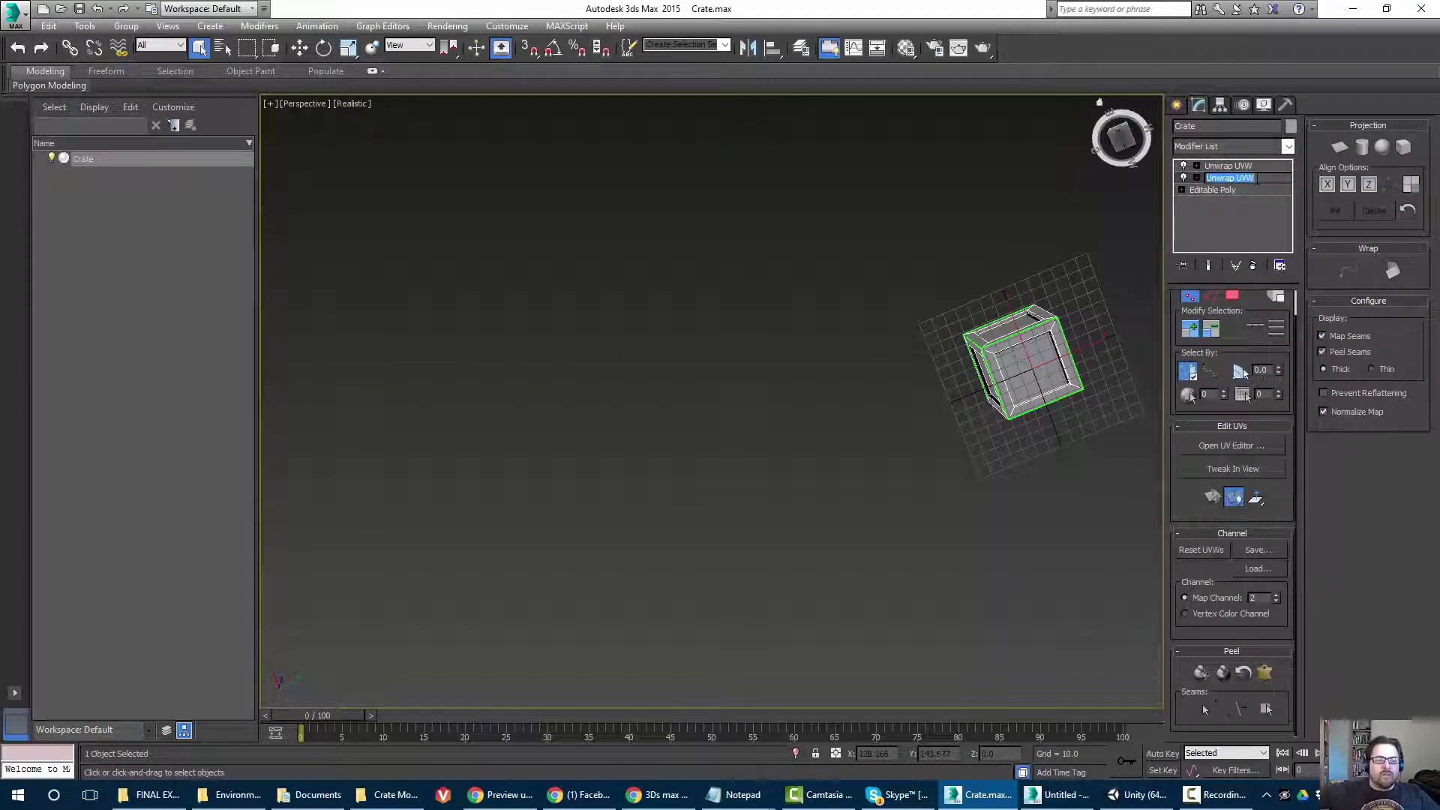
{"action": "left_click_drag", "start_coordinate": [1258, 178], "coordinate": [1231, 178]}
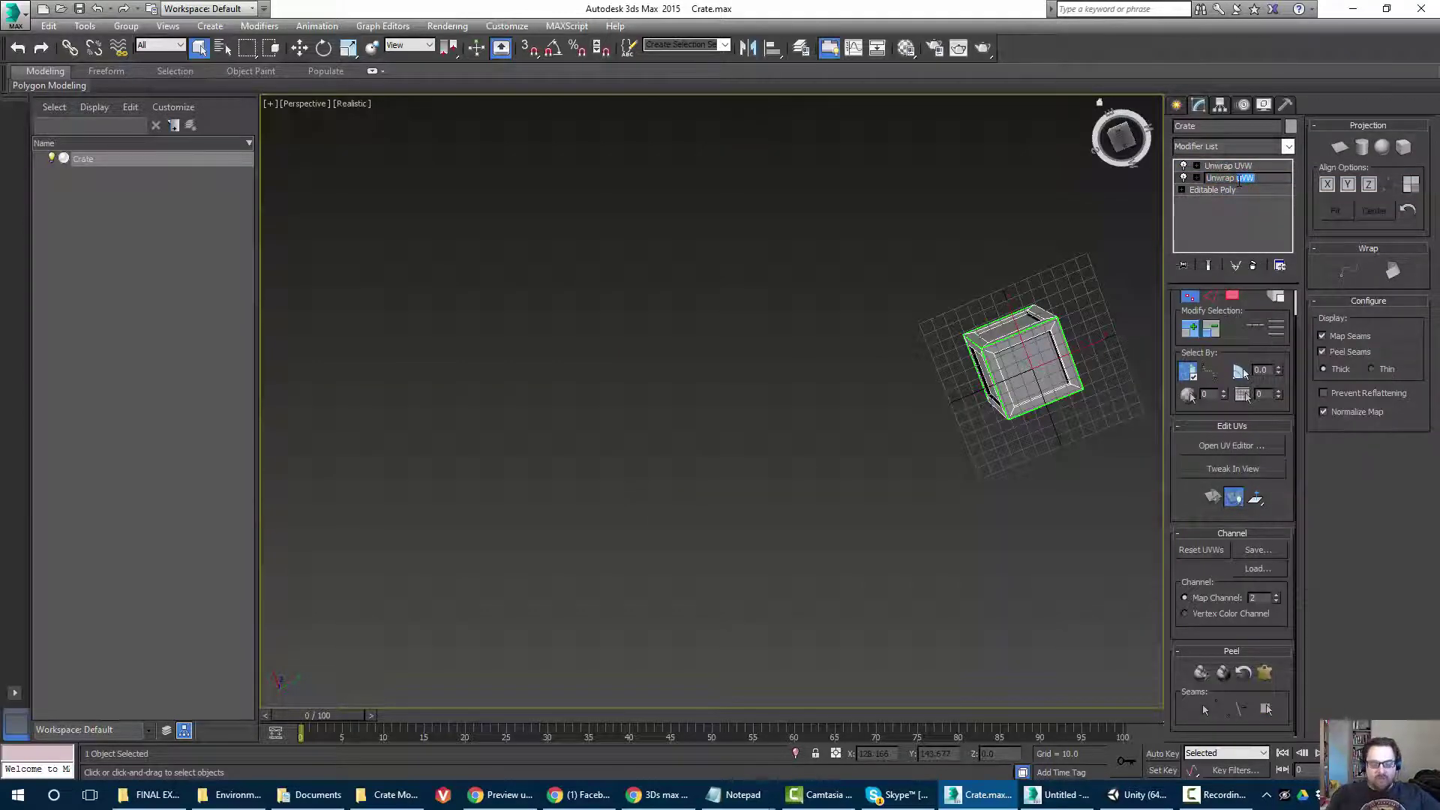
{"action": "type", "text": "U"}
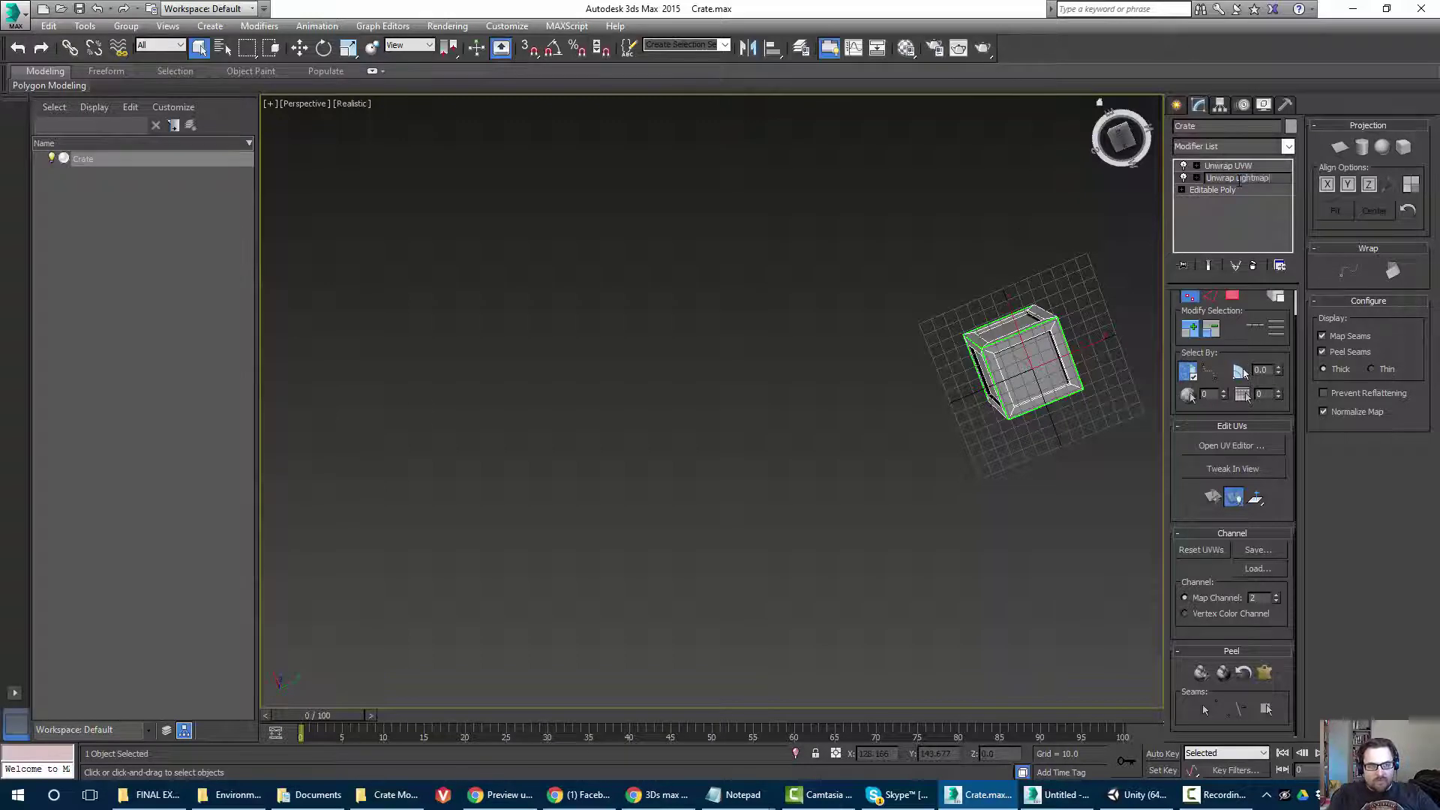
{"action": "key", "text": "Return"}
Rename the upper Unwrap UVW modifier as Unwrap Albedo.
{"action": "left_click", "coordinate": [1241, 165]}
{"action": "right_click", "coordinate": [1236, 165]}
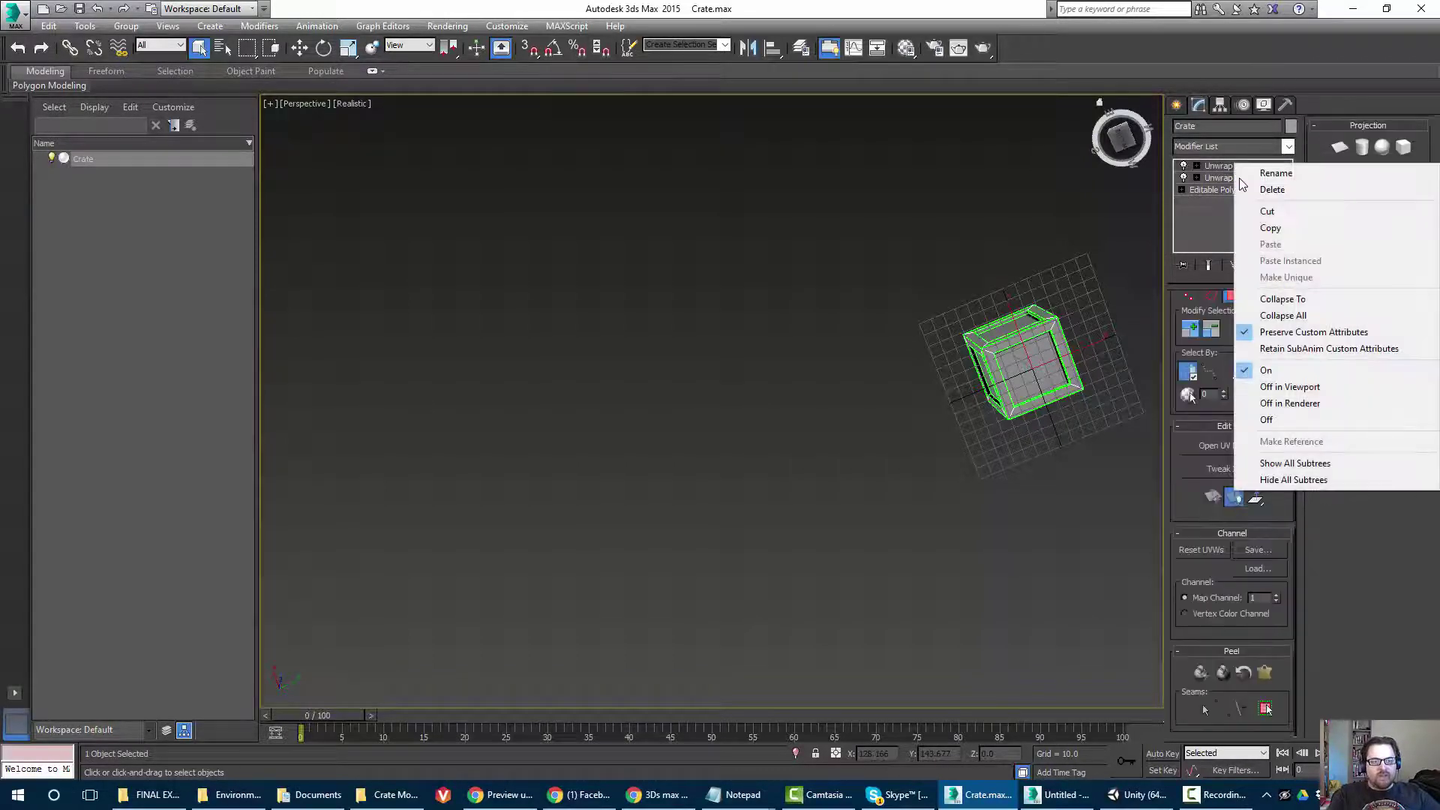
{"action": "left_click", "coordinate": [1265, 177]}
{"action": "left_click", "coordinate": [1240, 165]}
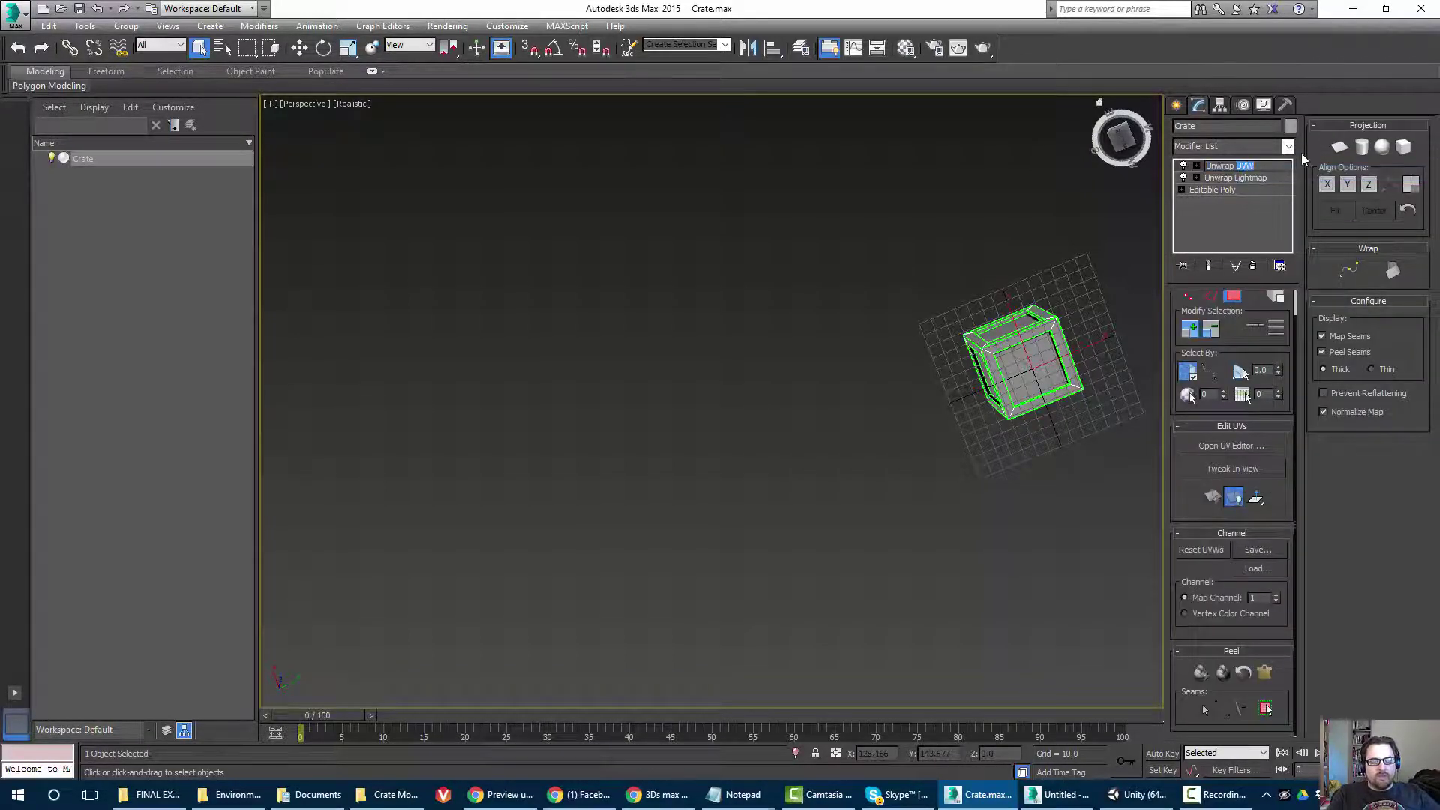
{"action": "type", "text": "Albedo"}
{"action": "key", "text": "Return"}
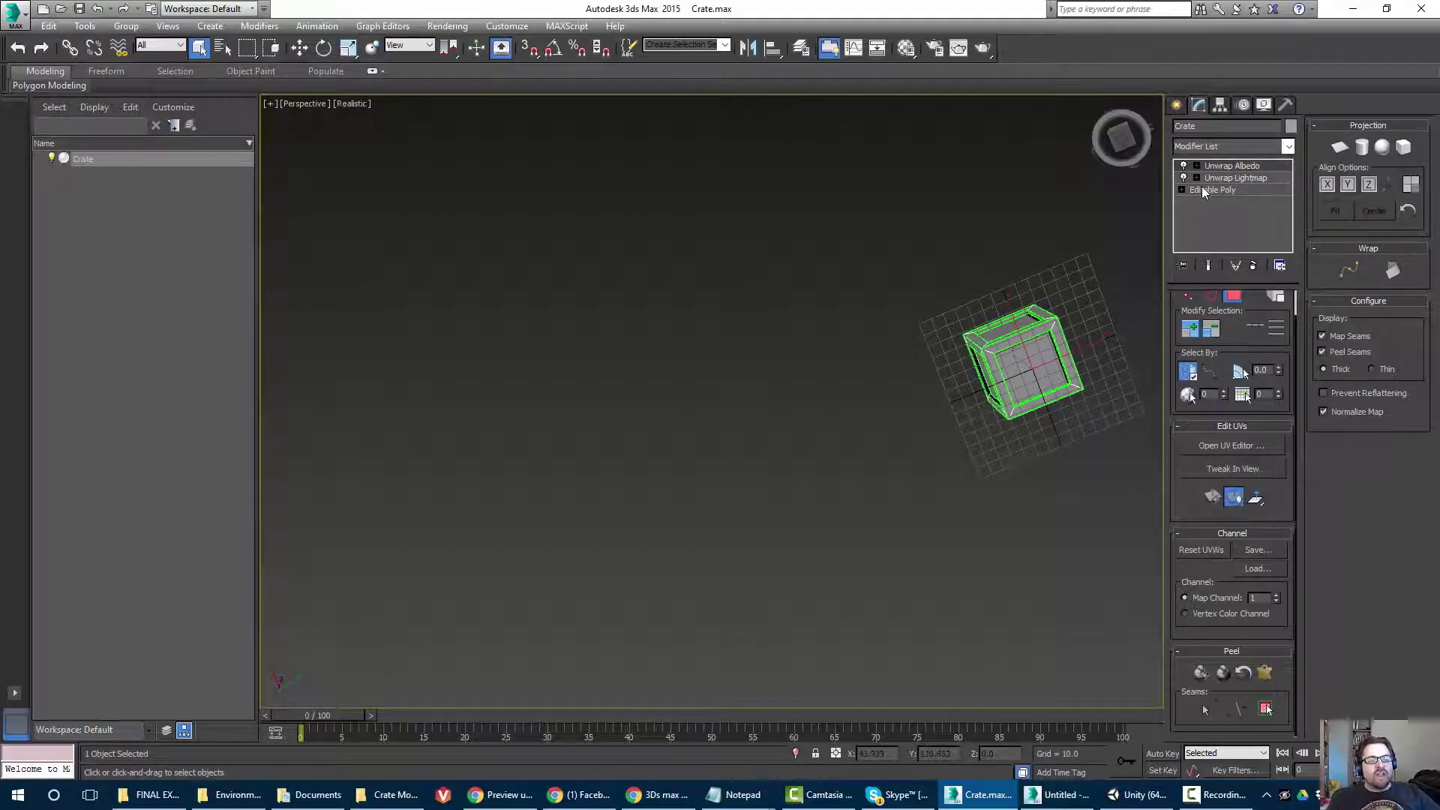
Delete the Unwrap Albedo modifier and collapse the remaining stack into the Editable Poly.
{"action": "middle_click_drag", "start_coordinate": [805, 328], "coordinate": [714, 391]}
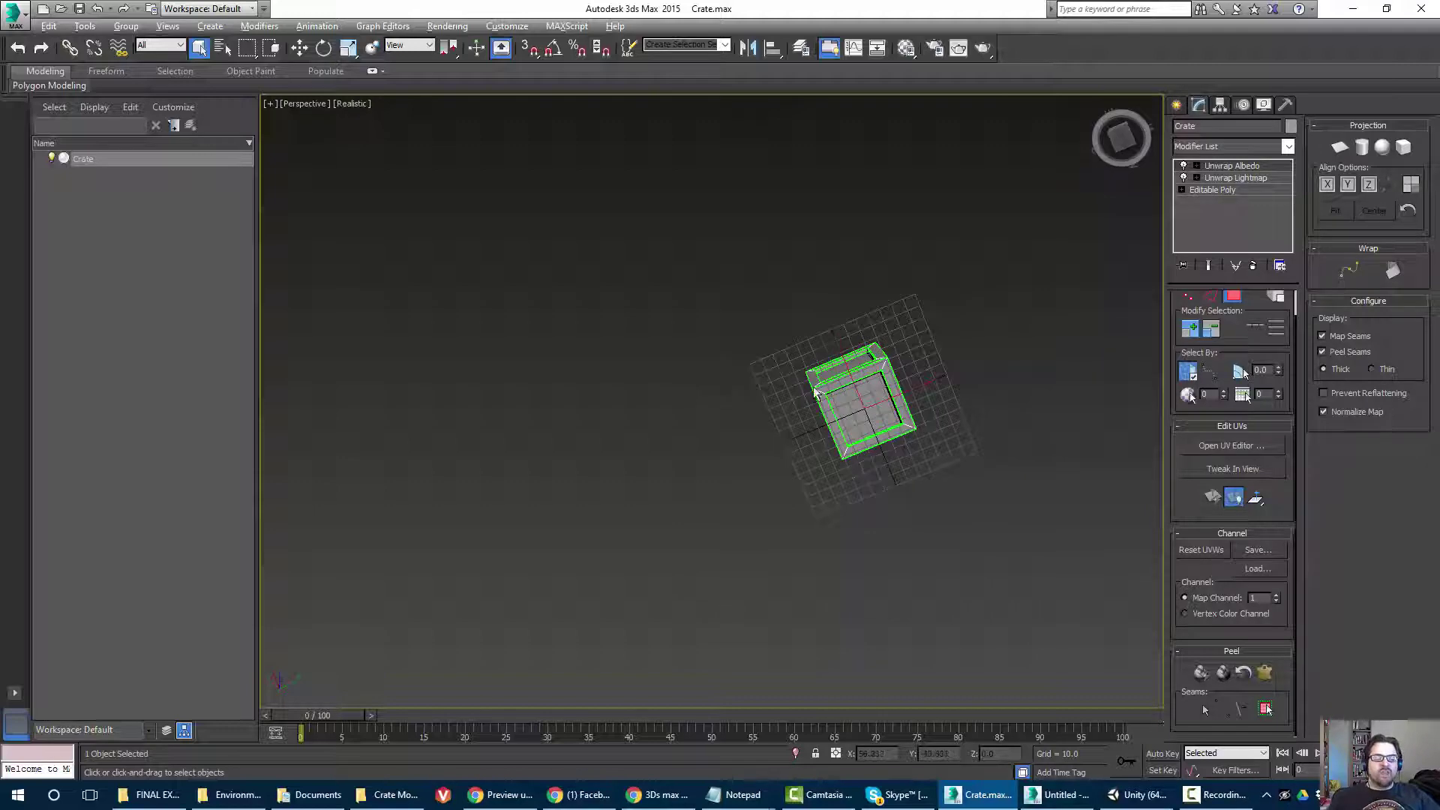
{"action": "middle_click_drag", "start_coordinate": [816, 391], "coordinate": [816, 459], "text": "alt"}
{"action": "scroll", "coordinate": [747, 471], "scroll_direction": "up", "scroll_amount": 3}
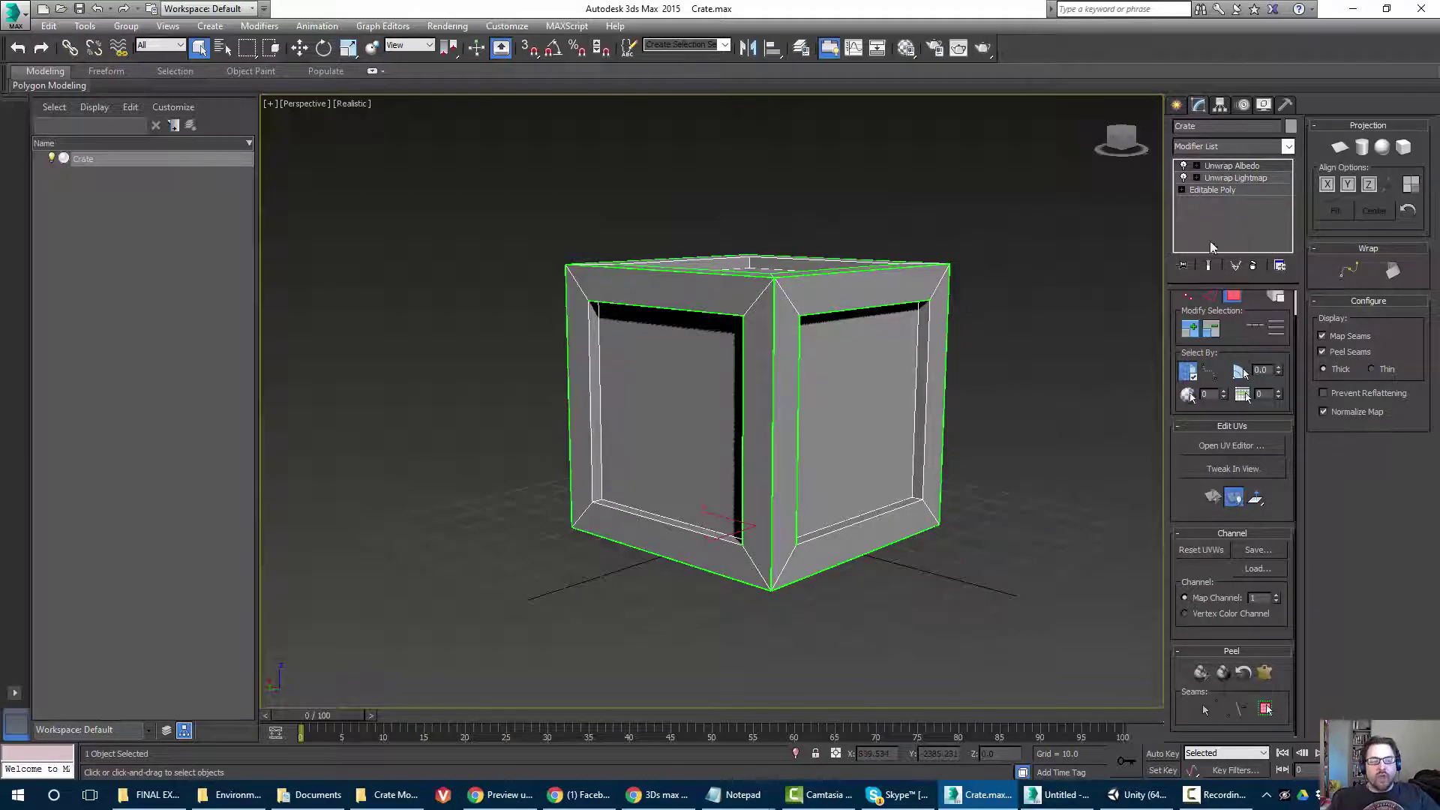
{"action": "left_click", "coordinate": [1237, 178]}
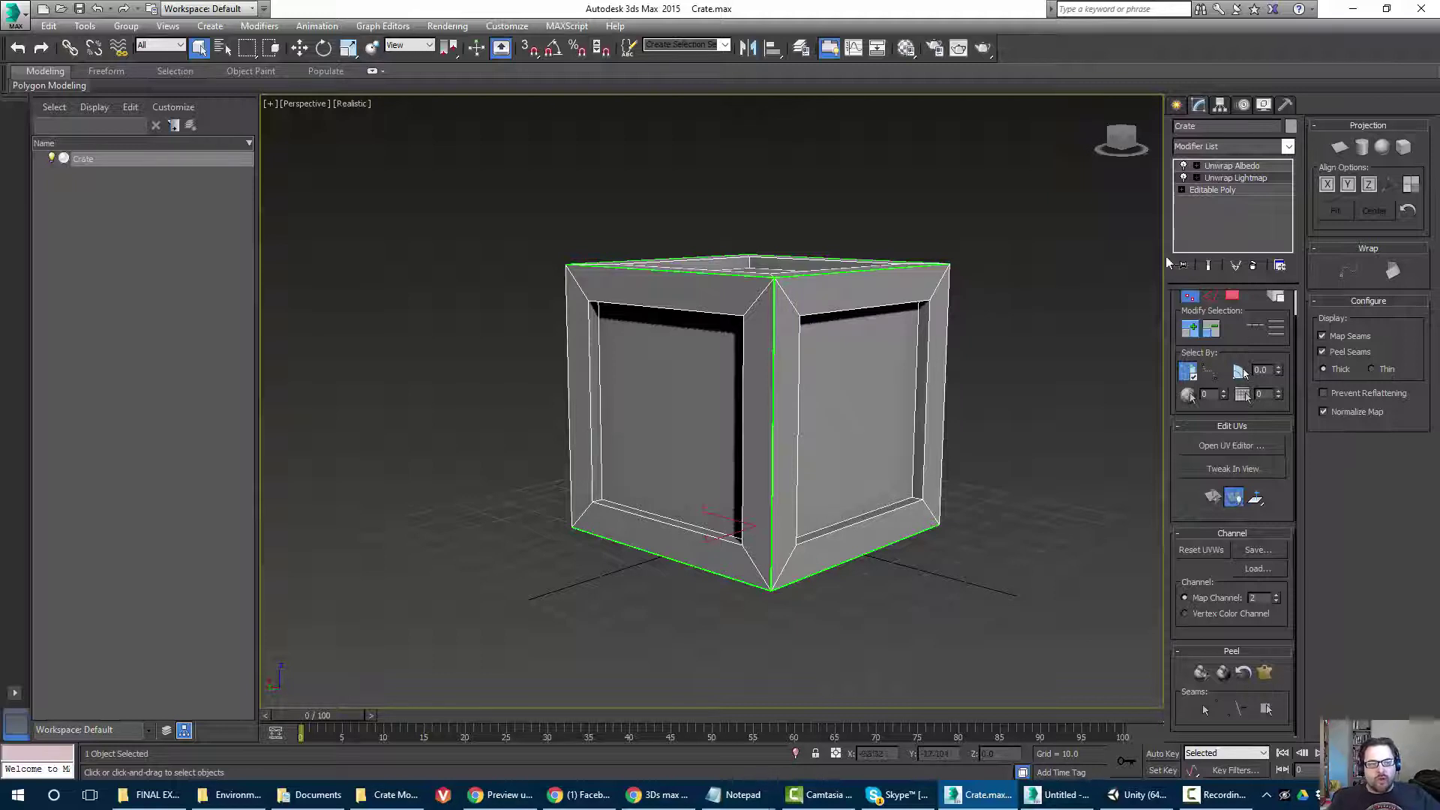
{"action": "left_click", "coordinate": [1220, 166]}
{"action": "left_click", "coordinate": [1254, 265]}
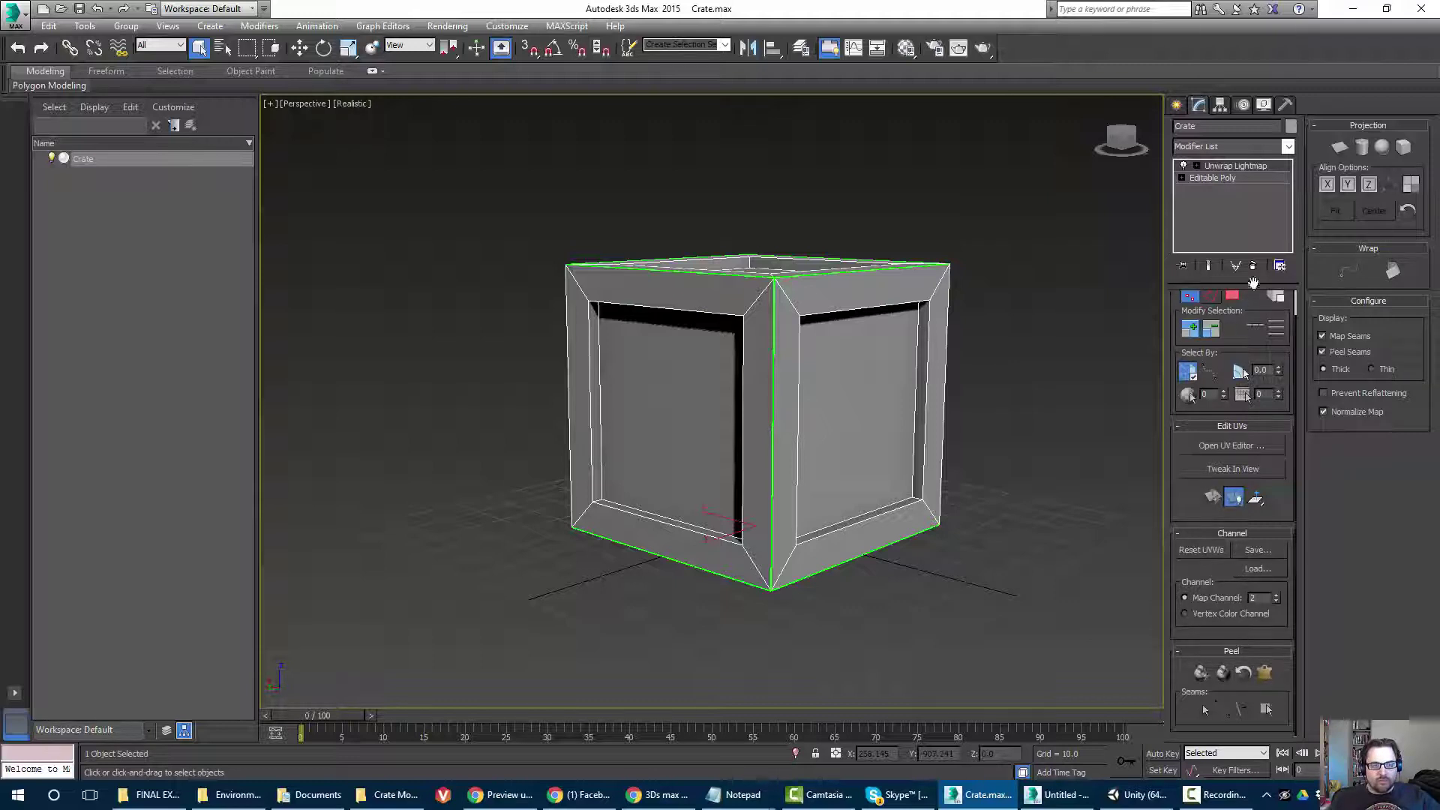
{"action": "right_click", "coordinate": [1222, 212]}
{"action": "left_click", "coordinate": [1263, 368]}
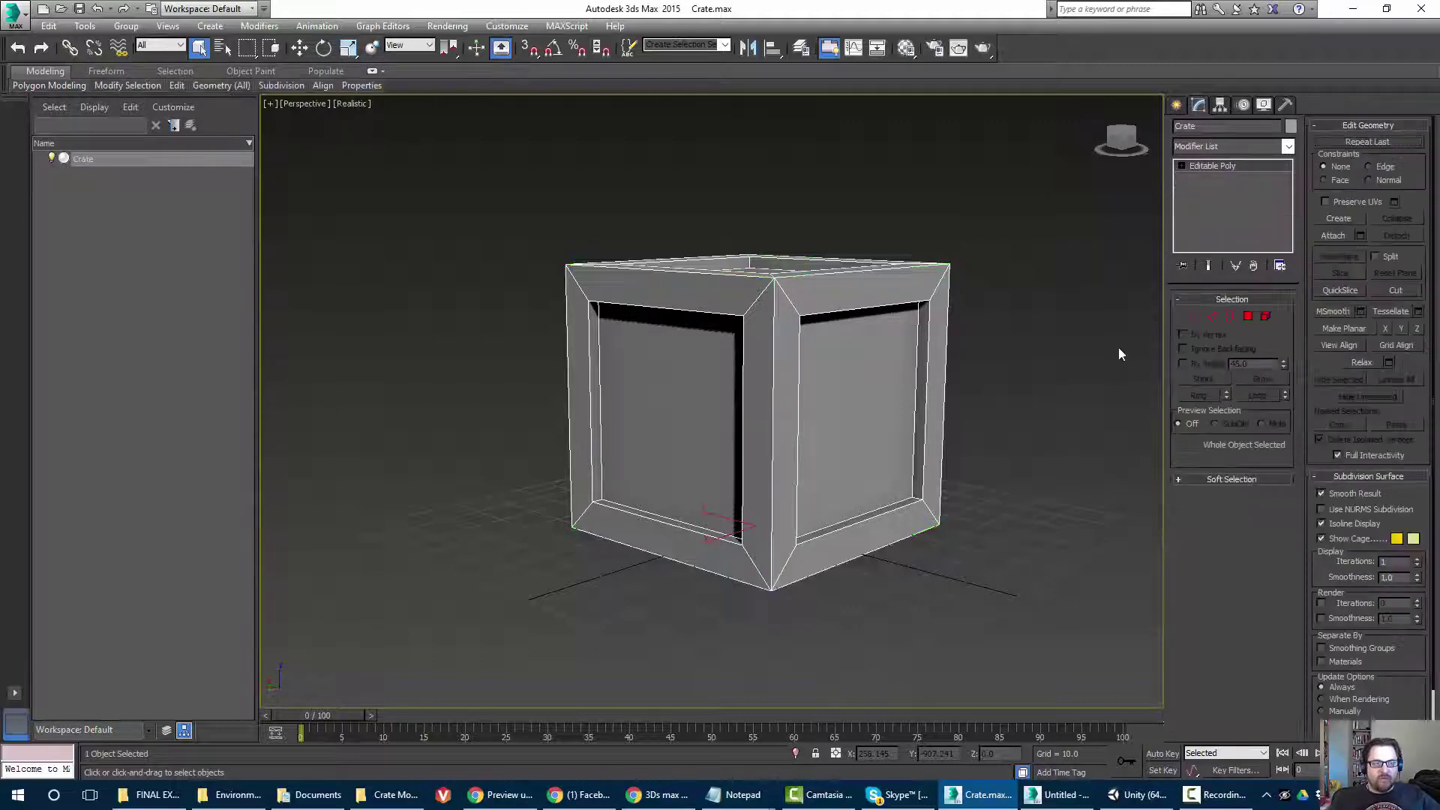
Add an Unwrap UVW modifier to the collapsed crate and select all its channel 1 UV vertices in the UV editor.
{"action": "left_click", "coordinate": [1289, 147]}
{"action": "left_click_drag", "start_coordinate": [1288, 300], "coordinate": [1289, 611]}
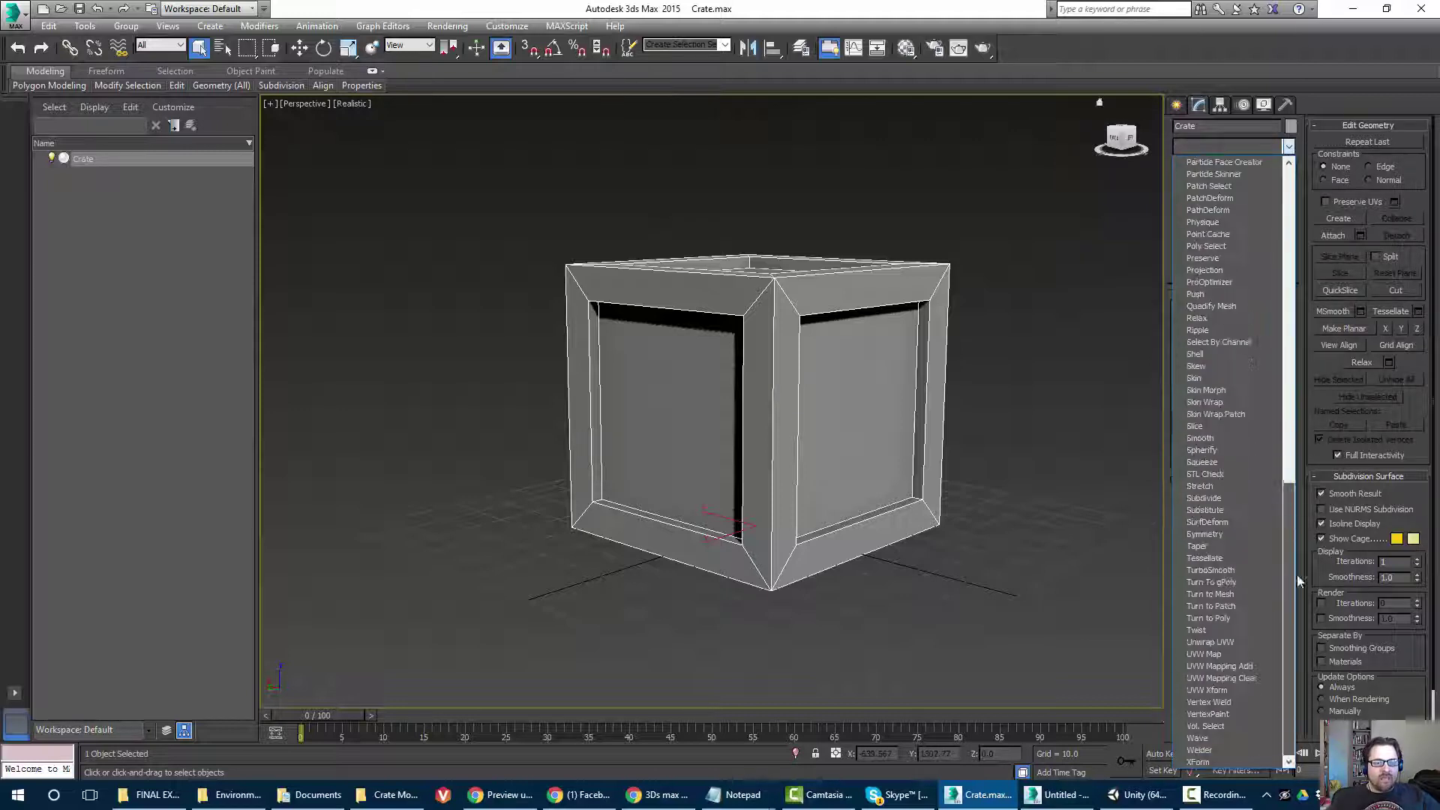
{"action": "left_click", "coordinate": [1198, 643]}
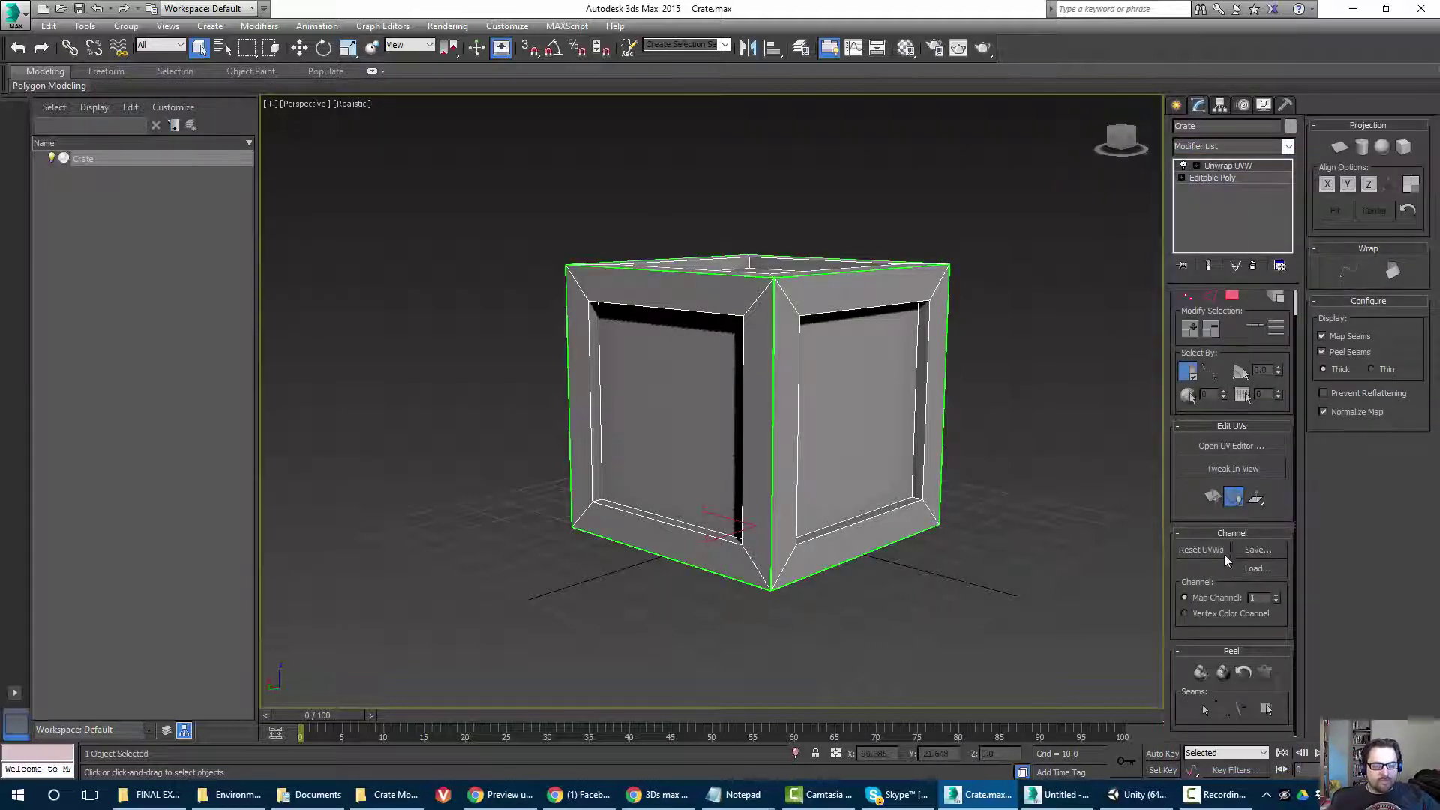
{"action": "left_click", "coordinate": [1209, 447]}
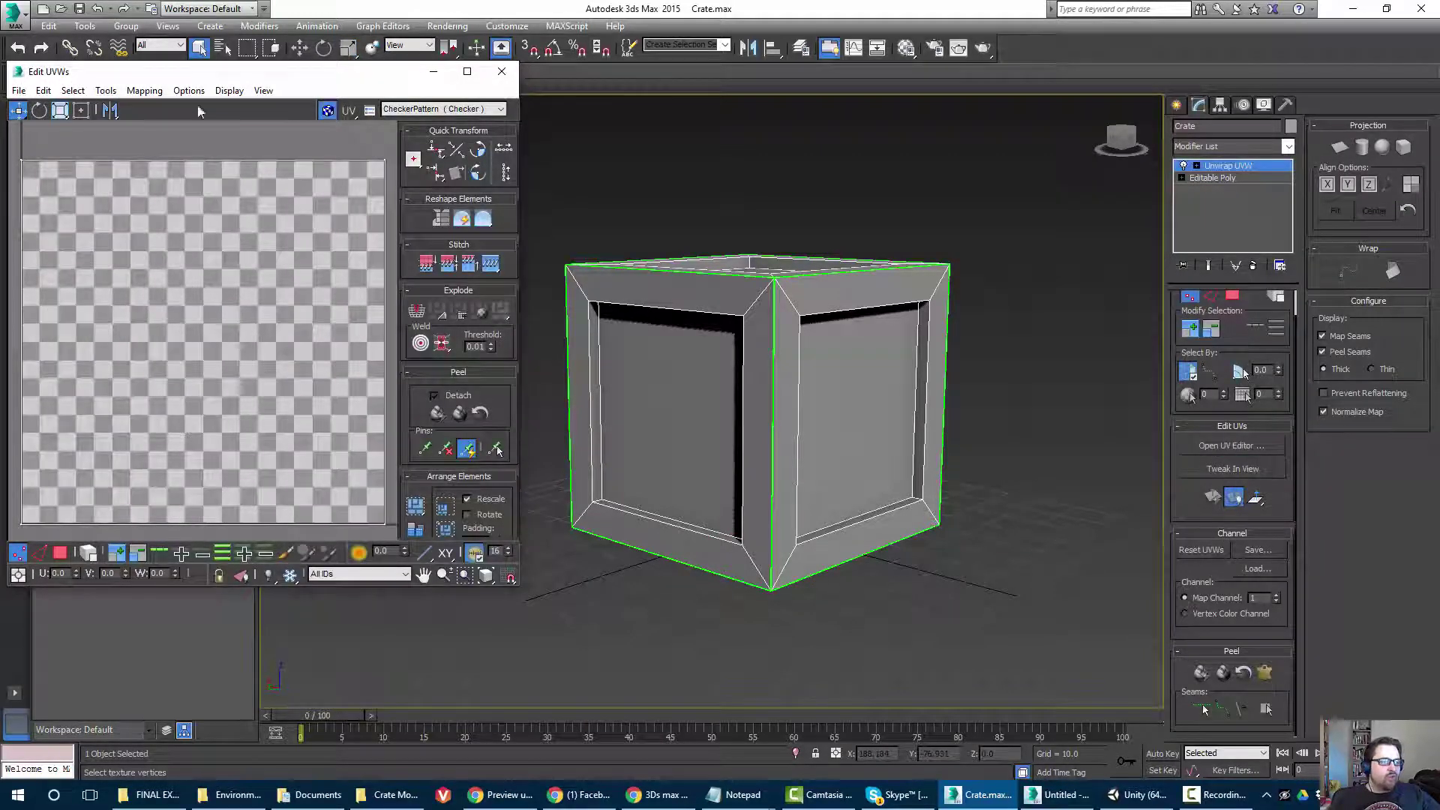
{"action": "scroll", "coordinate": [211, 219], "scroll_direction": "down", "scroll_amount": 3}
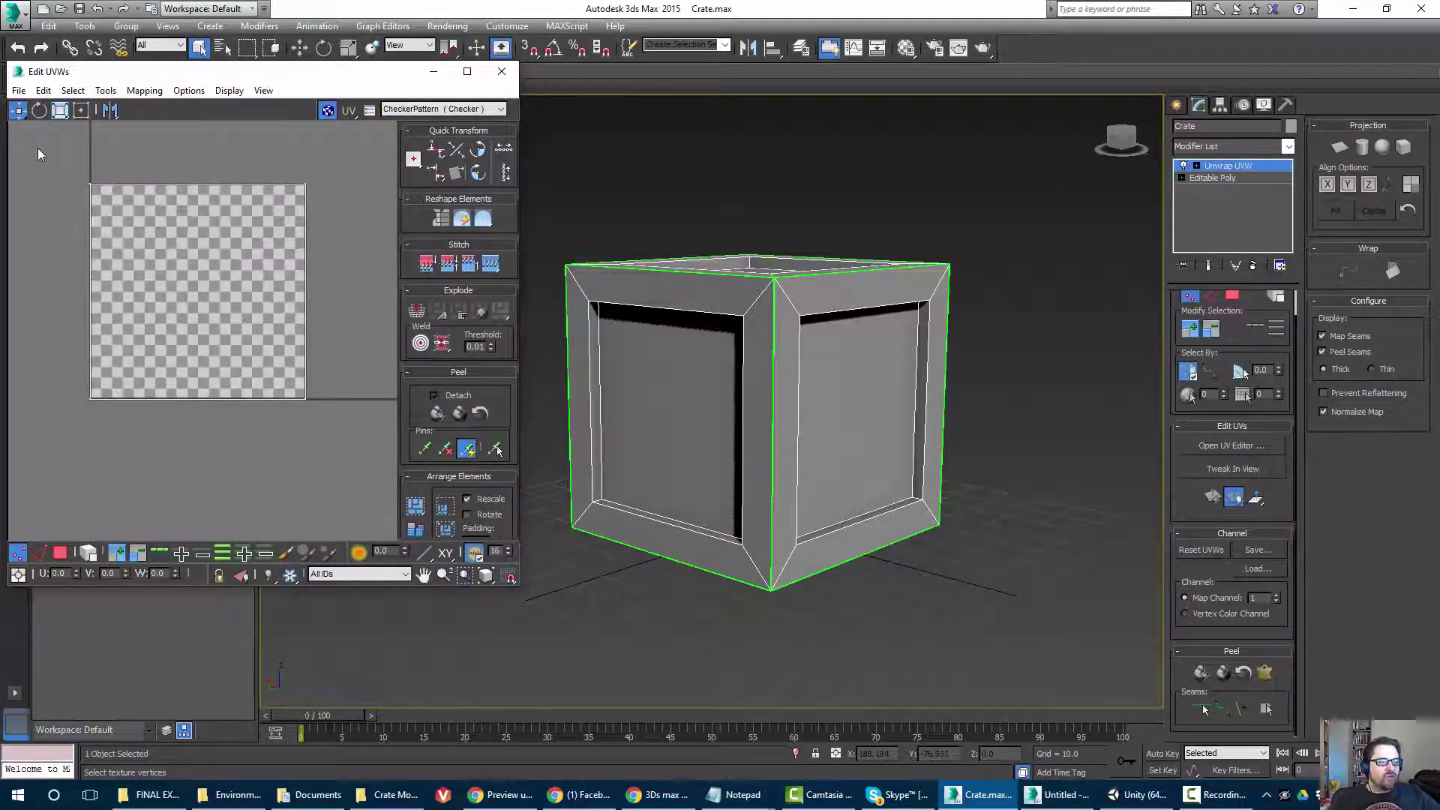
{"action": "left_click_drag", "start_coordinate": [377, 468], "coordinate": [79, 174]}
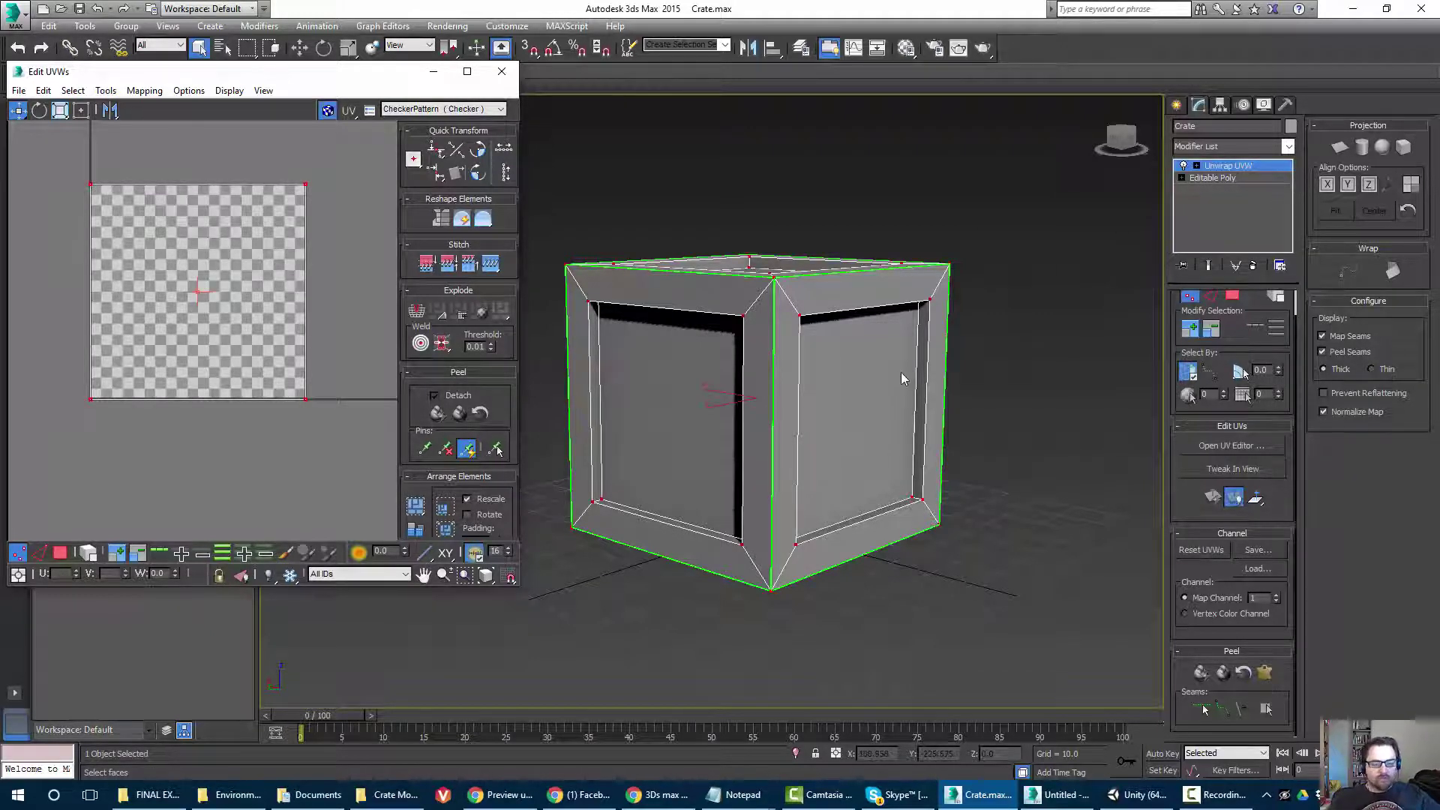
Switch the Unwrap UVW to map channel 2, abandoning the modifier's changes, and inspect all its UV vertices without the checker background.
{"action": "left_click", "coordinate": [1276, 594]}
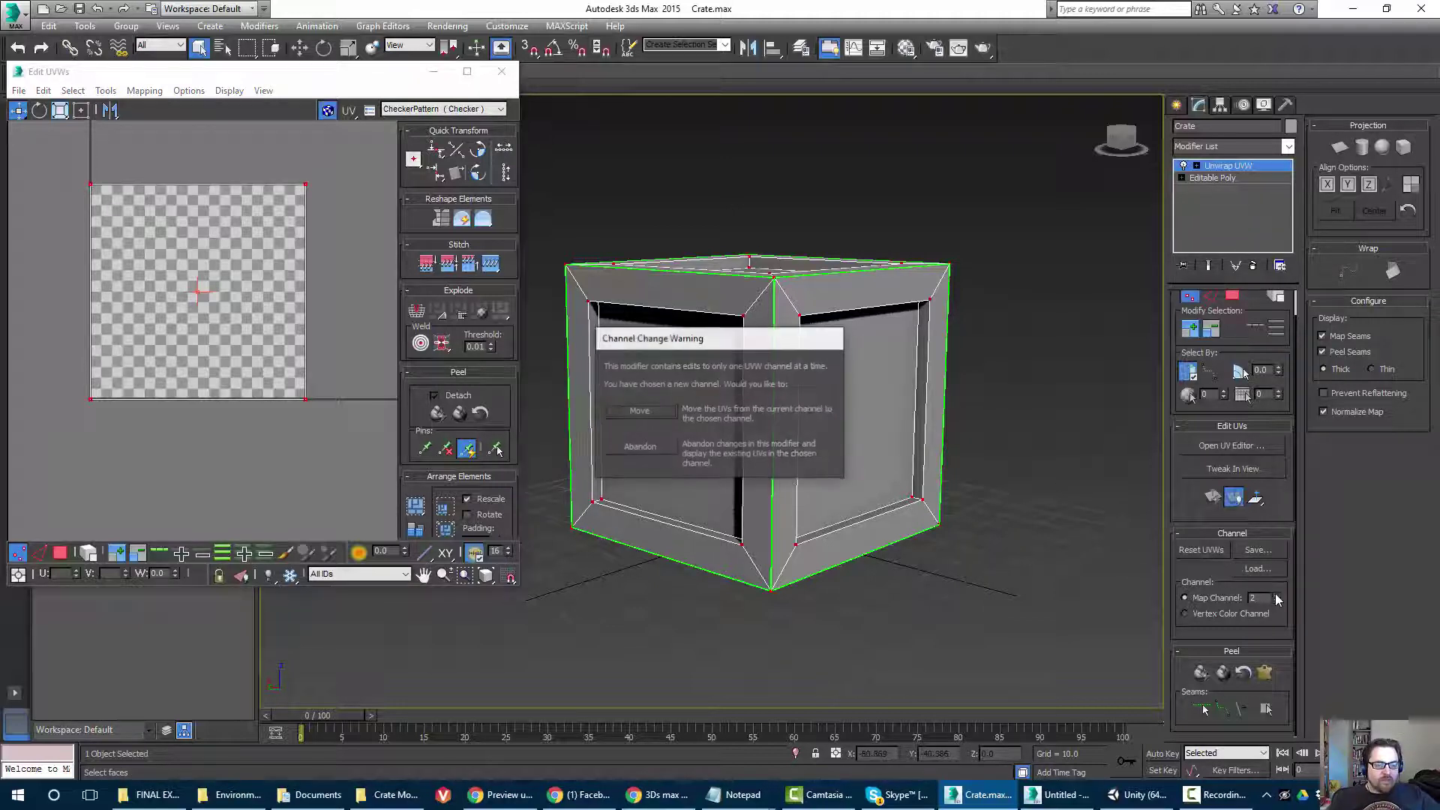
{"action": "left_click", "coordinate": [639, 448]}
{"action": "scroll", "coordinate": [281, 294], "scroll_direction": "up", "scroll_amount": 2}
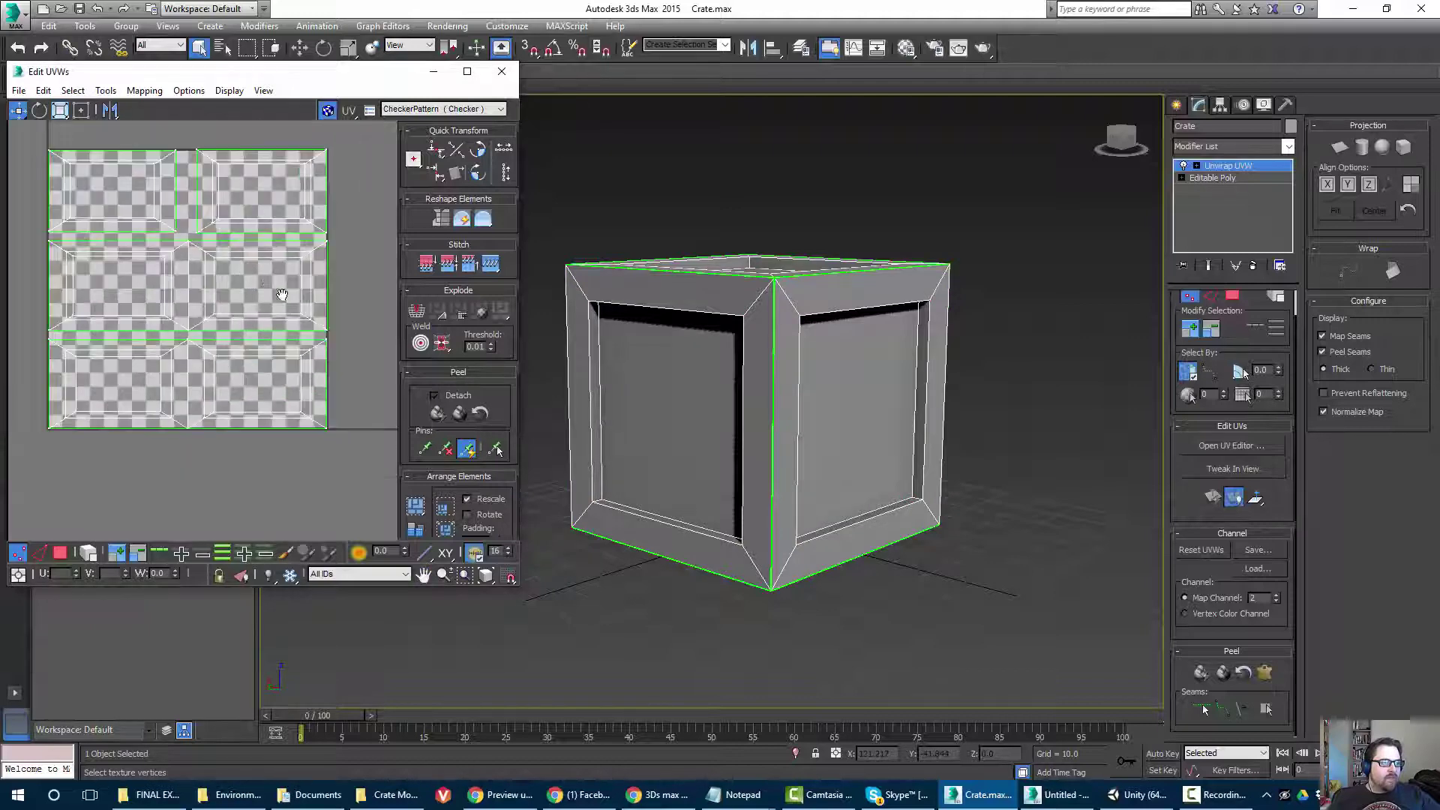
{"action": "middle_click_drag", "start_coordinate": [282, 294], "coordinate": [324, 326]}
{"action": "left_click", "coordinate": [327, 111]}
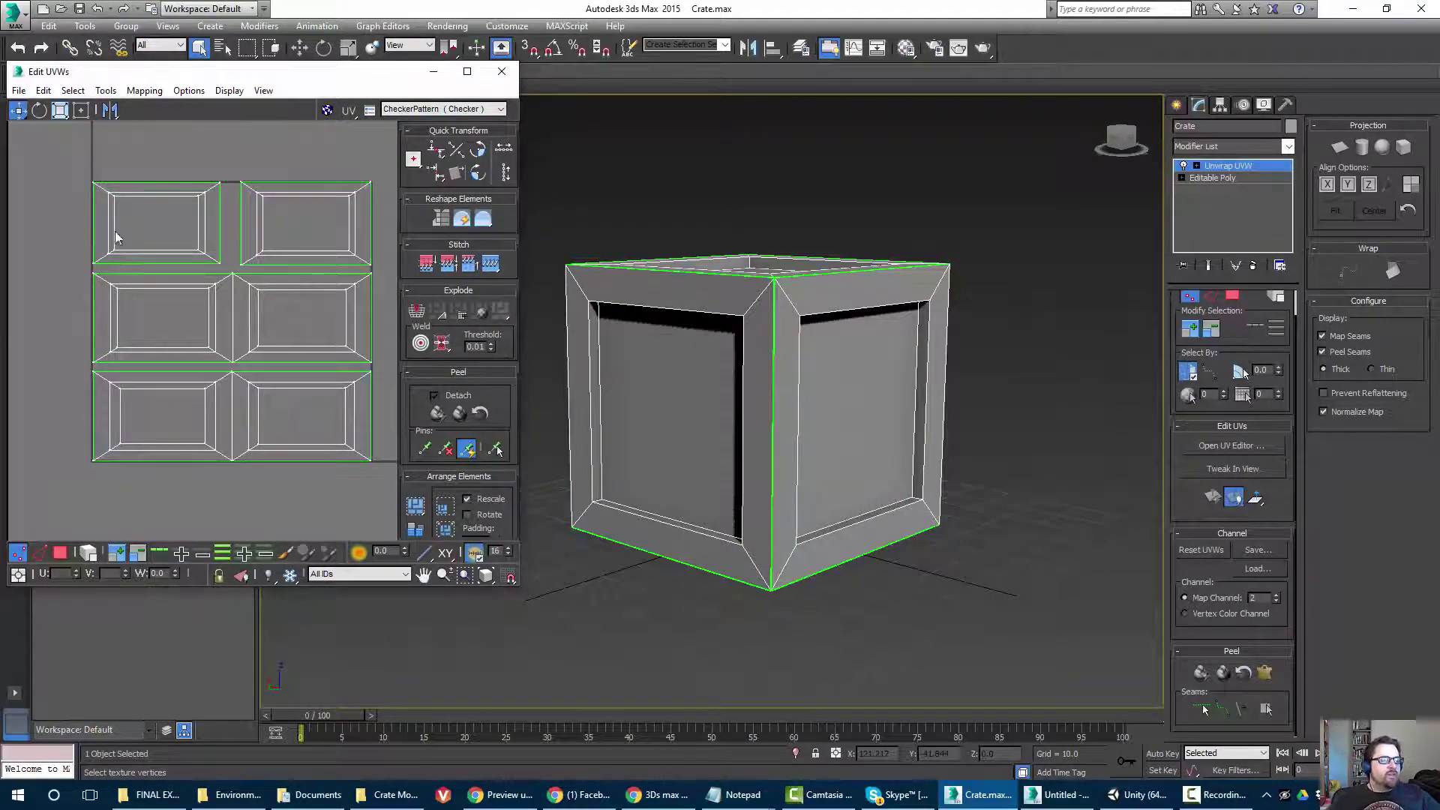
{"action": "key", "text": "ctrl+a"}
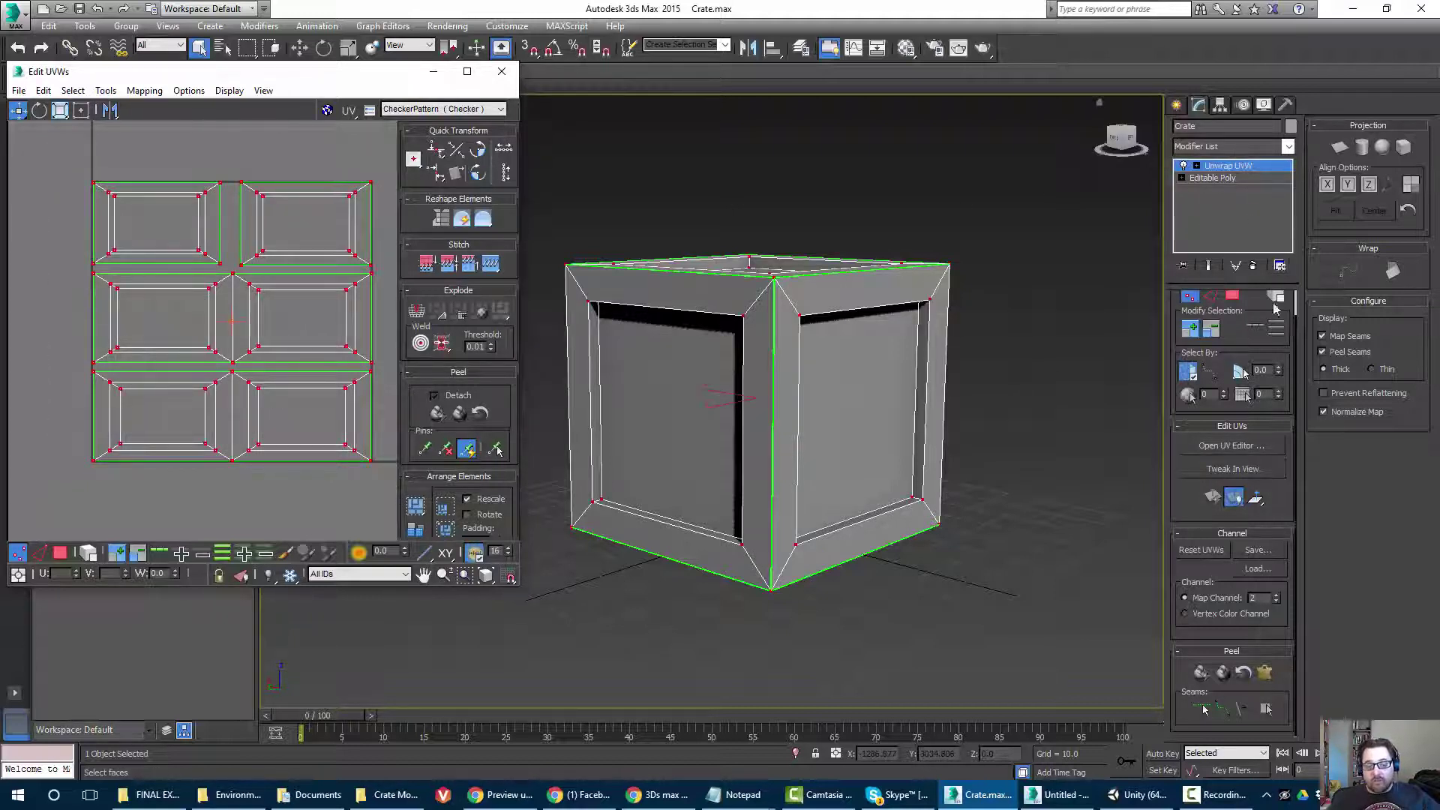
{"action": "left_click", "coordinate": [1226, 225]}
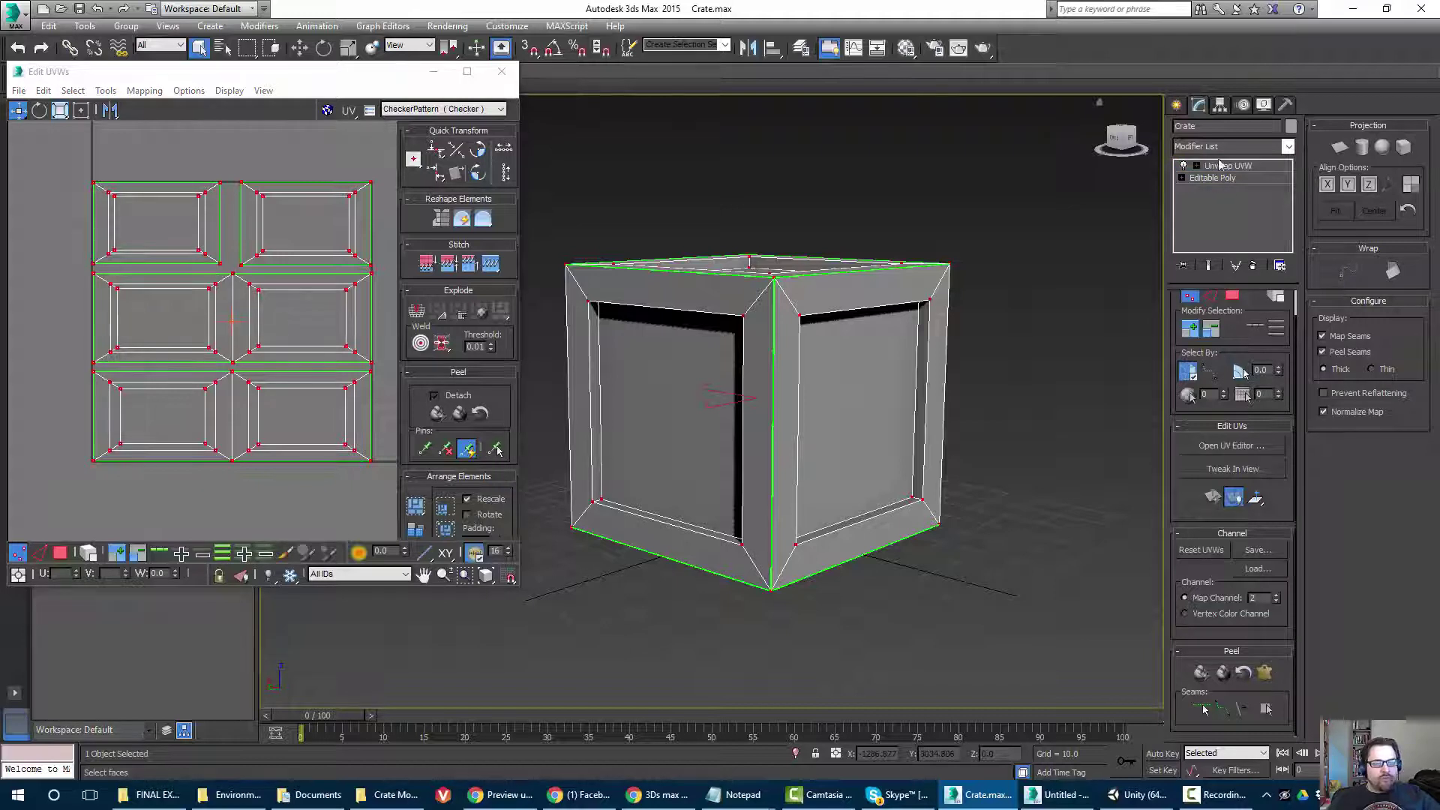
{"action": "left_click", "coordinate": [196, 162]}
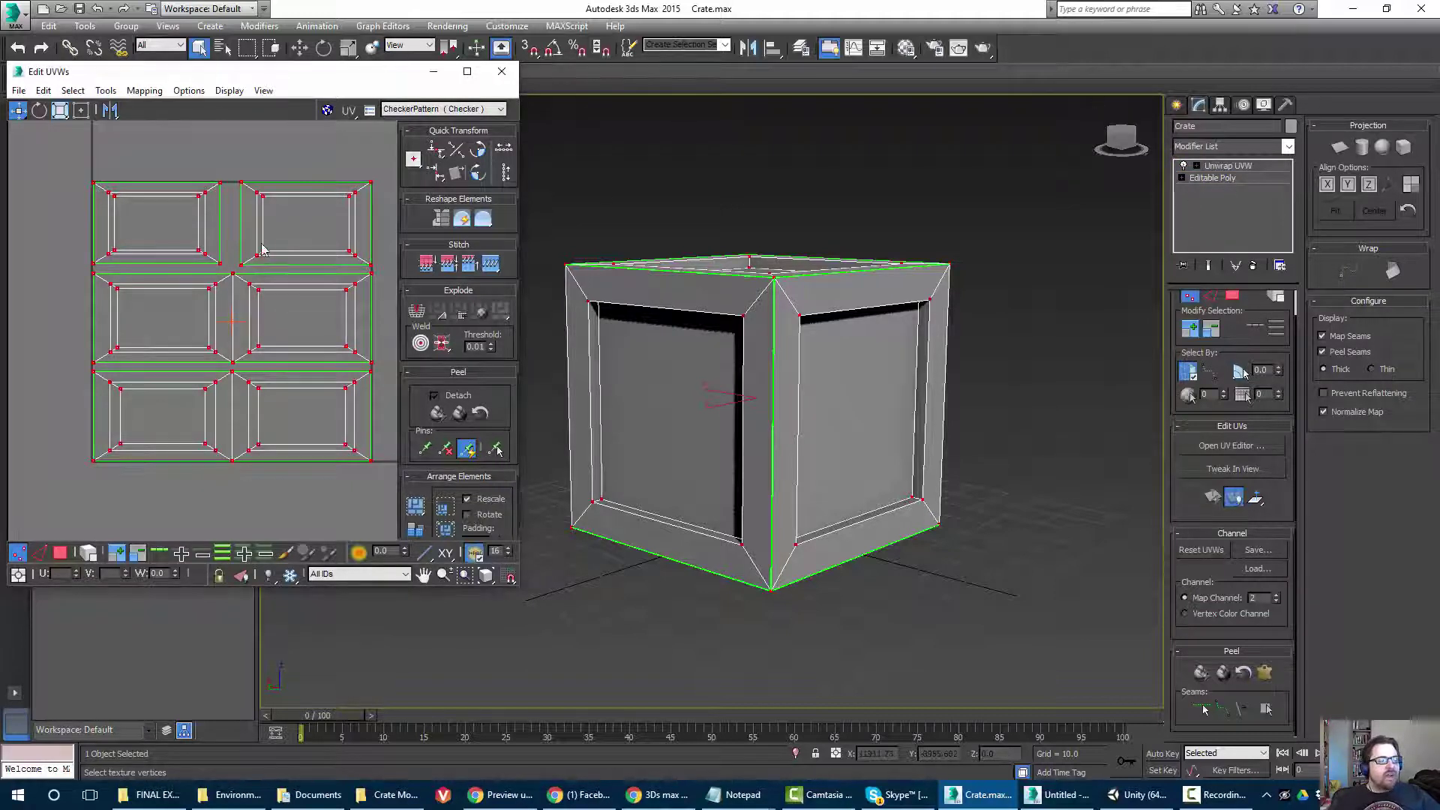
Switch the Unwrap UVW modifier back to map channel 1, abandoning its changes.
{"action": "left_click", "coordinate": [1277, 600]}
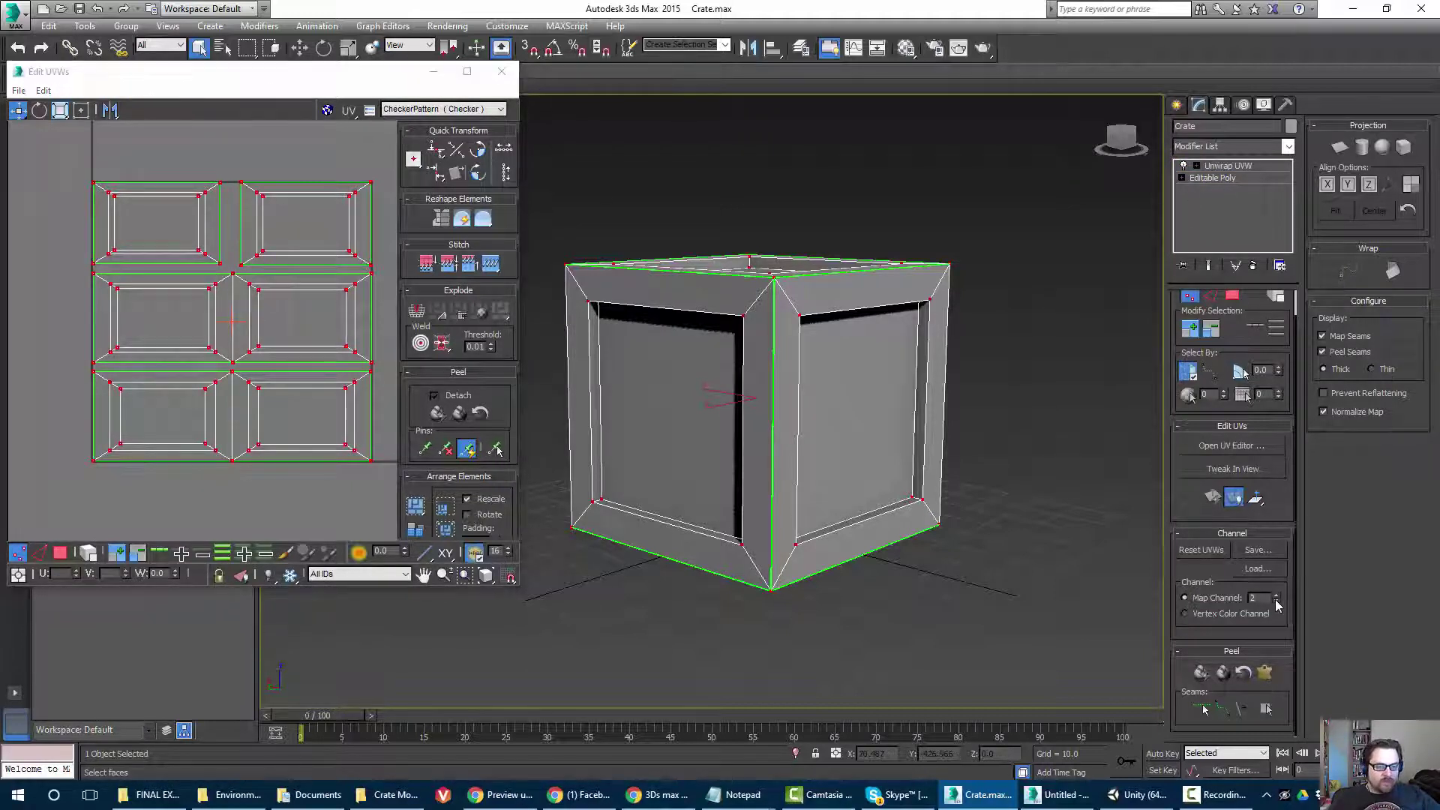
{"action": "left_click", "coordinate": [636, 447]}
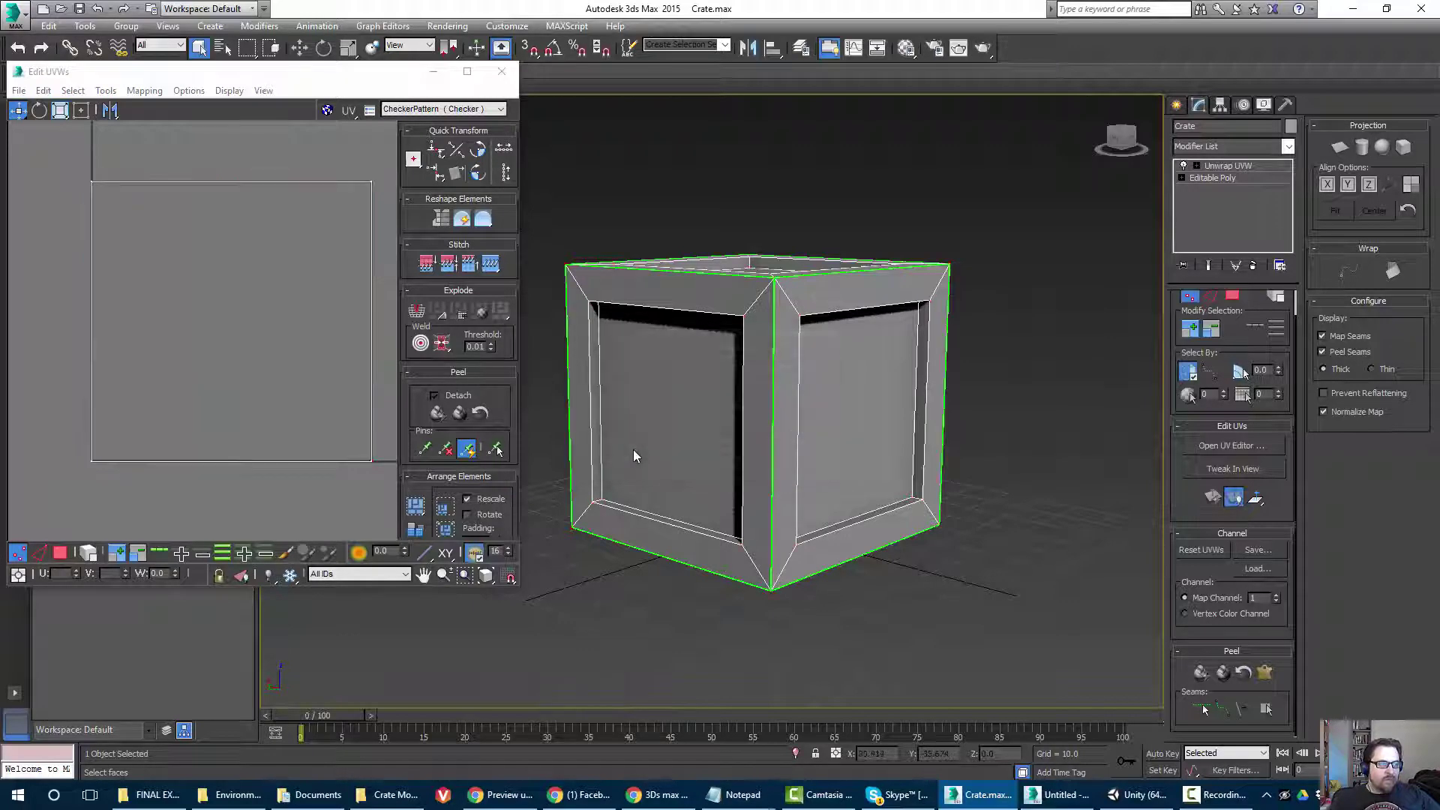
{"action": "middle_click_drag", "start_coordinate": [105, 166], "coordinate": [90, 169]}
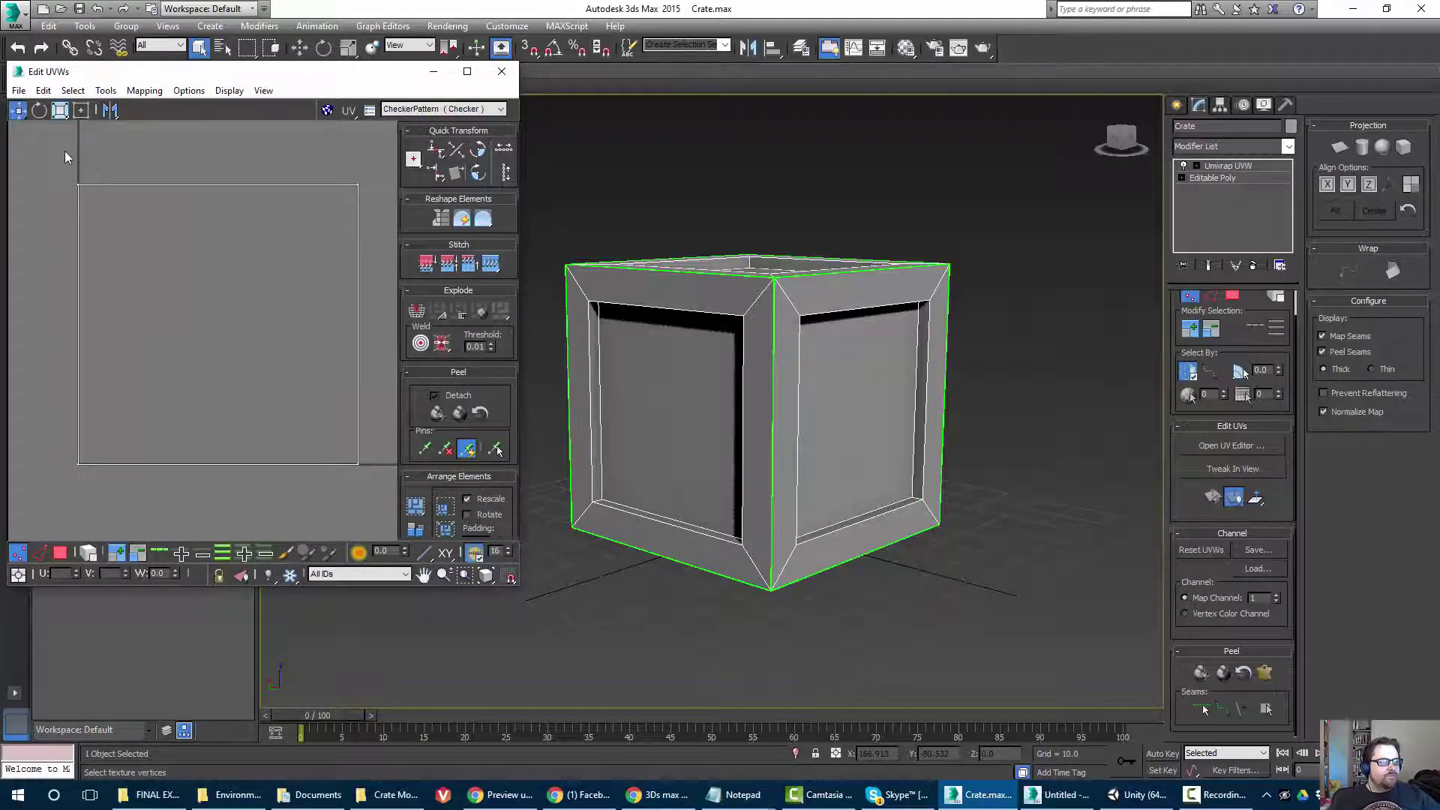
{"action": "left_click", "coordinate": [106, 91]}
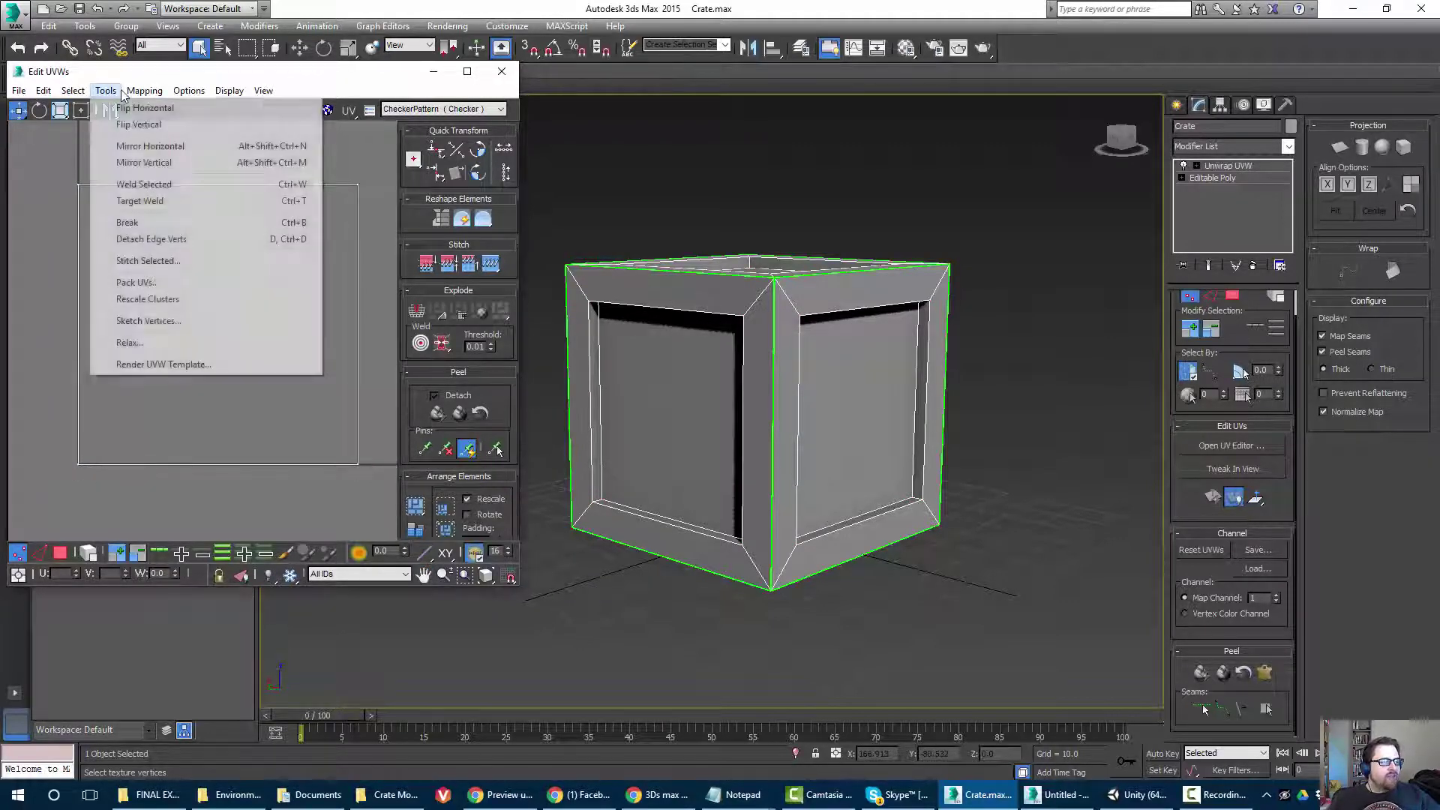
{"action": "left_click", "coordinate": [143, 91]}
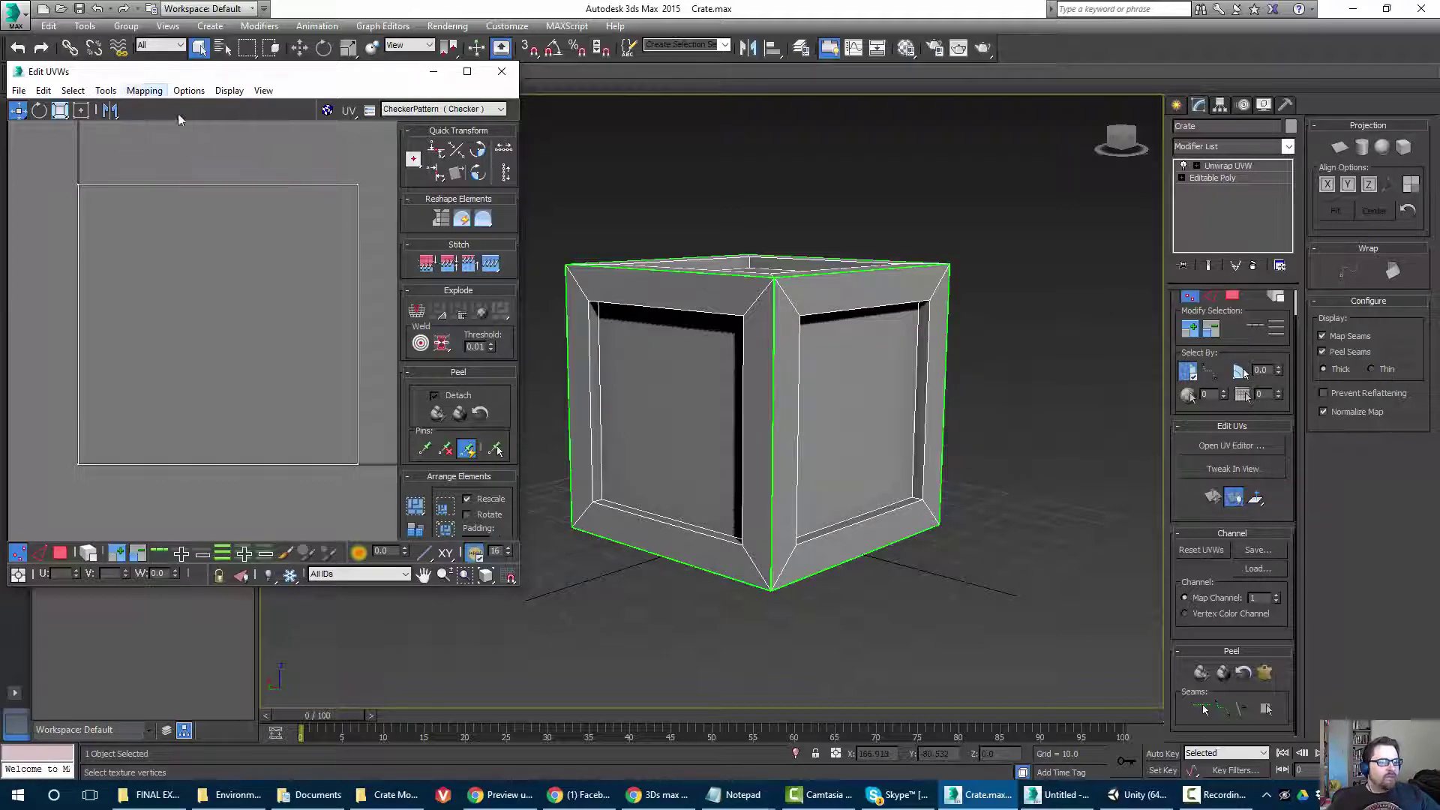
Select the crate's polygons in the viewport and apply Flatten Mapping to their channel 1 UVs.
{"action": "left_click", "coordinate": [1232, 295]}
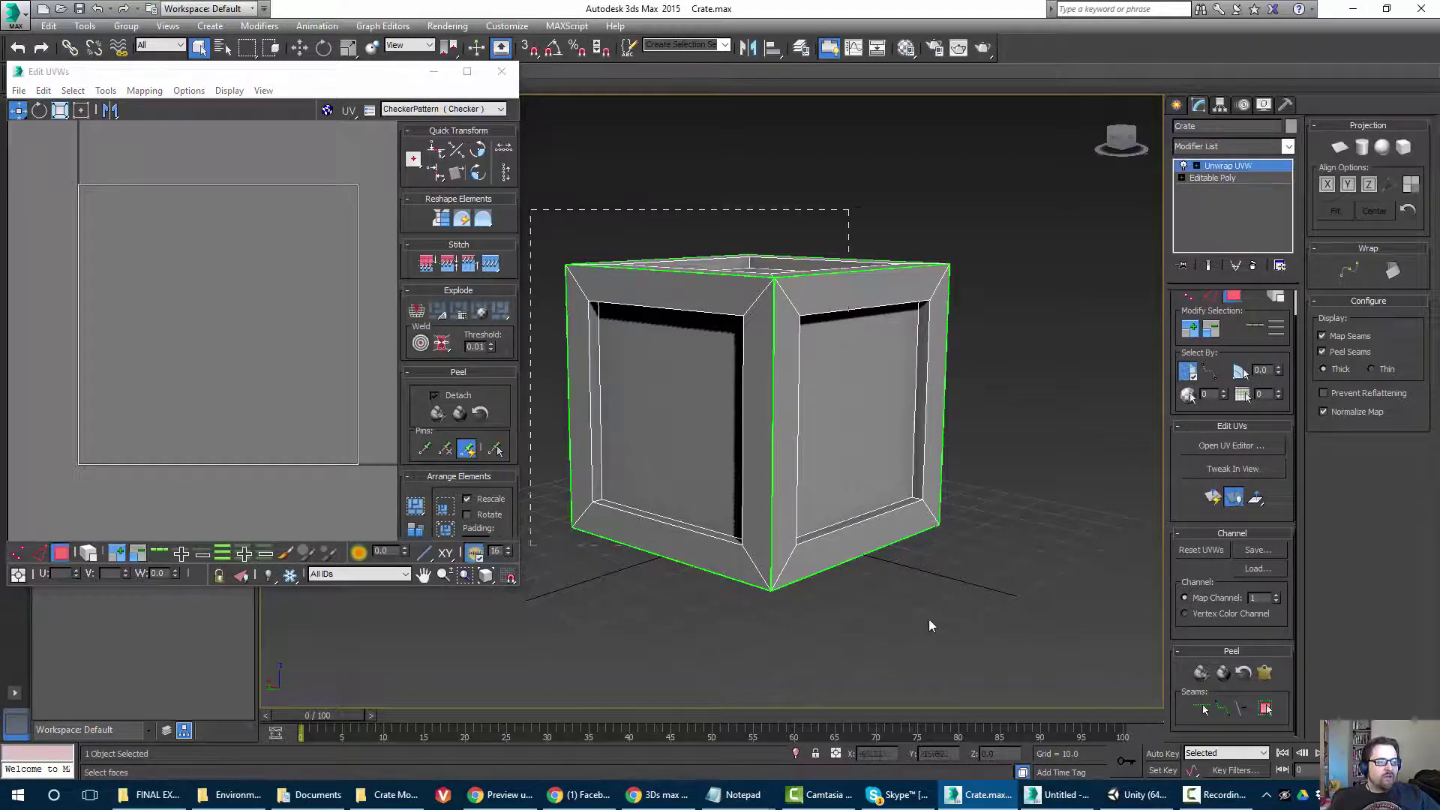
{"action": "left_click_drag", "start_coordinate": [929, 626], "coordinate": [1051, 671]}
{"action": "left_click", "coordinate": [136, 90]}
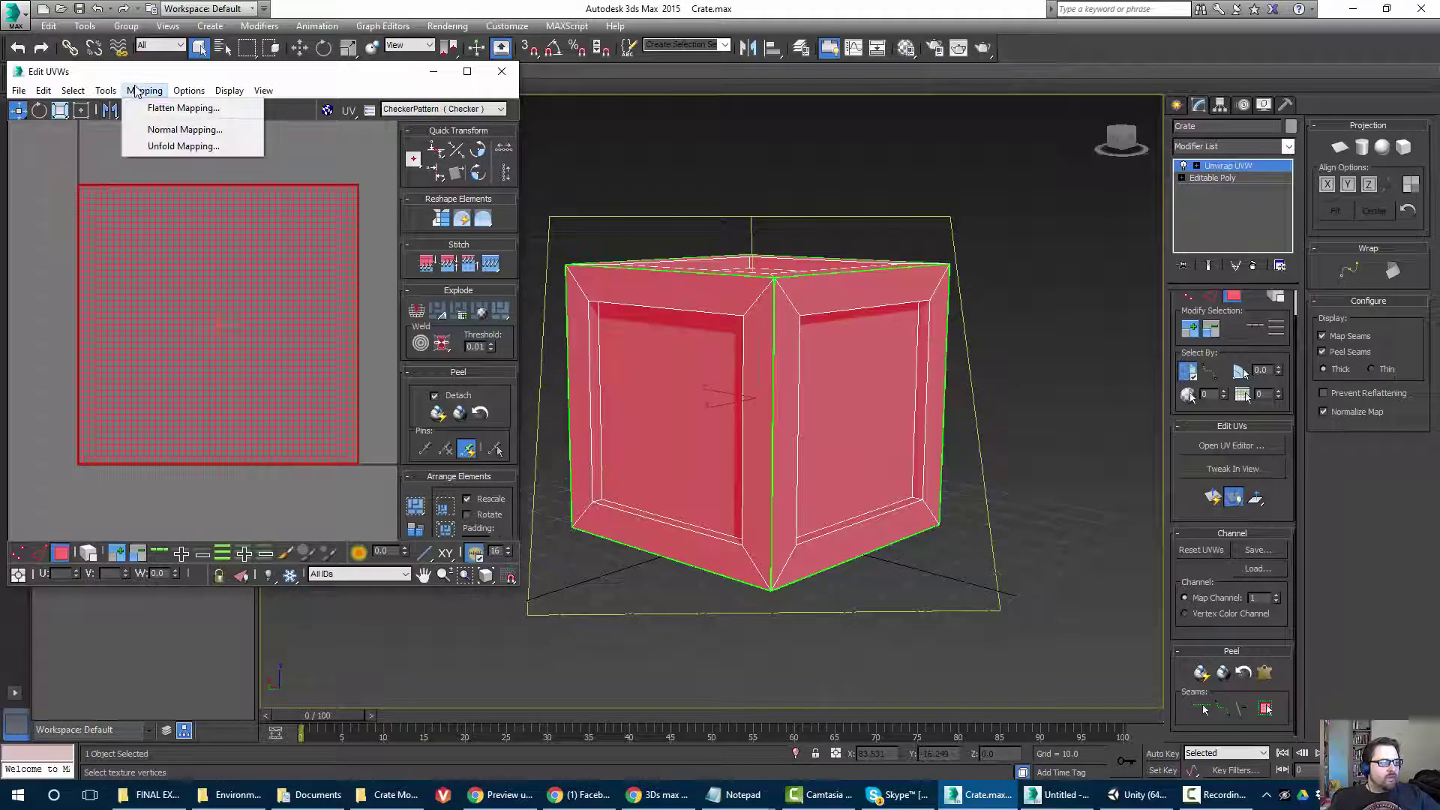
{"action": "left_click", "coordinate": [182, 108]}
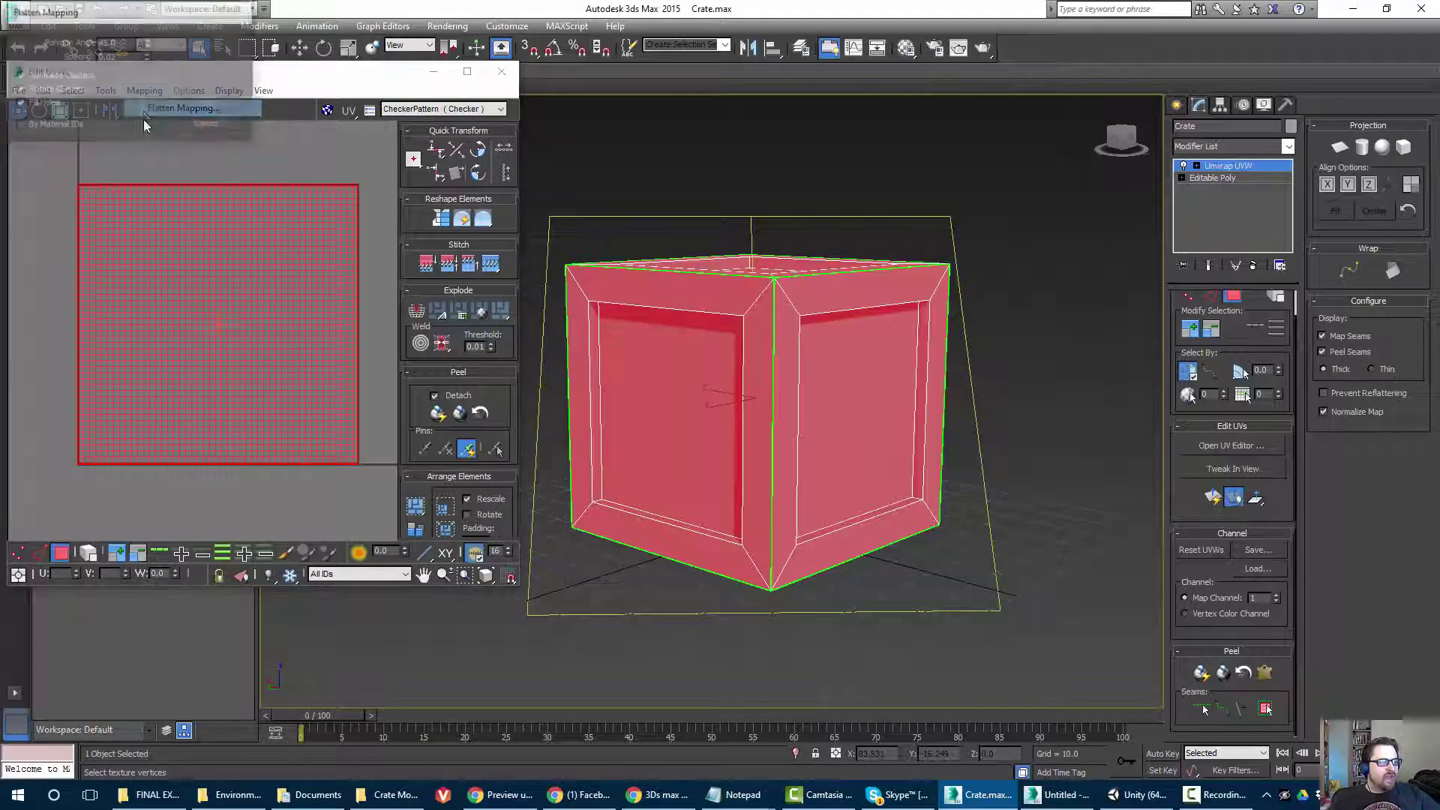
{"action": "left_click", "coordinate": [186, 106]}
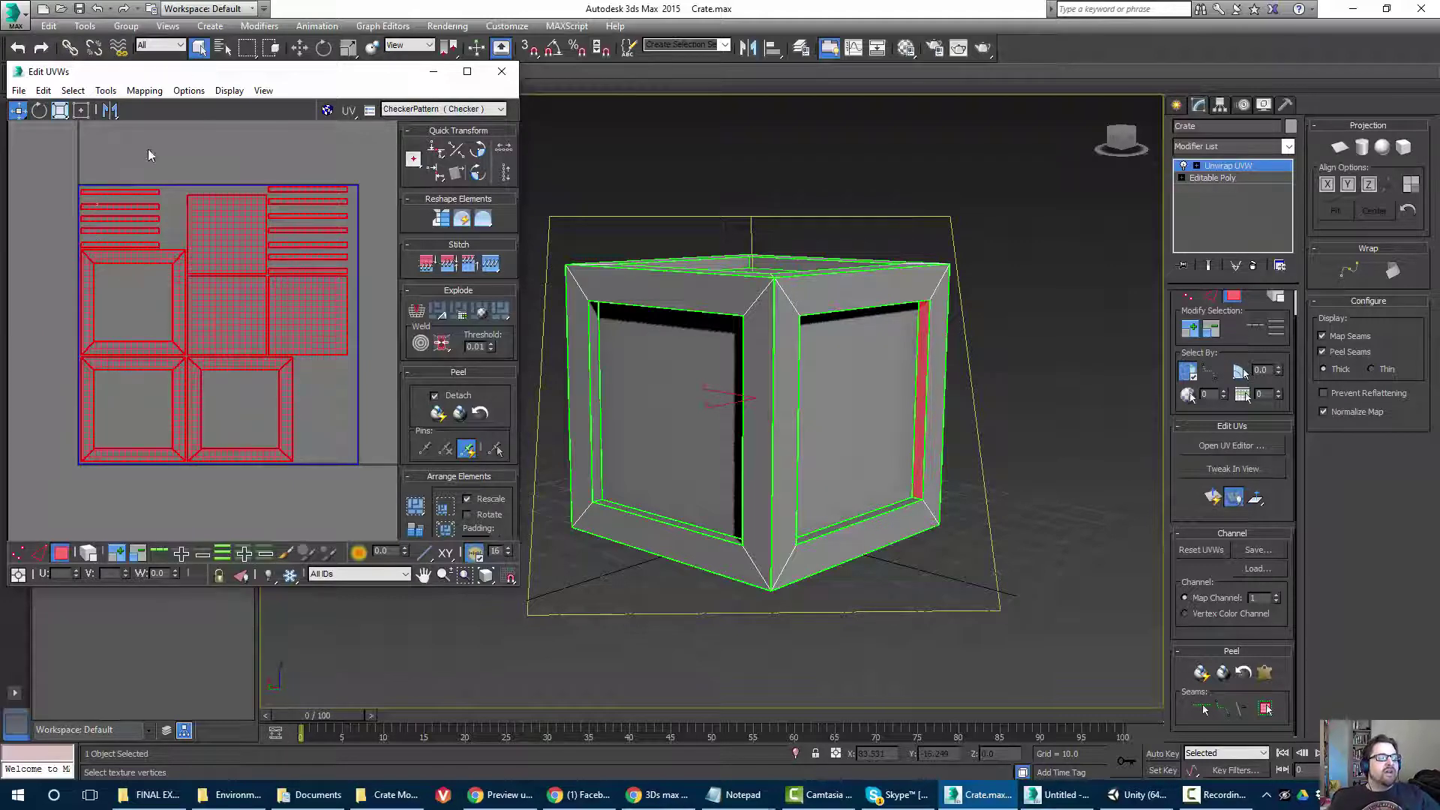
Select every polygon in the UV editor, reapply Flatten Mapping to the whole channel 1 layout, and select all the resulting UV faces.
{"action": "key", "text": "ctrl+a"}
{"action": "left_click", "coordinate": [104, 304]}
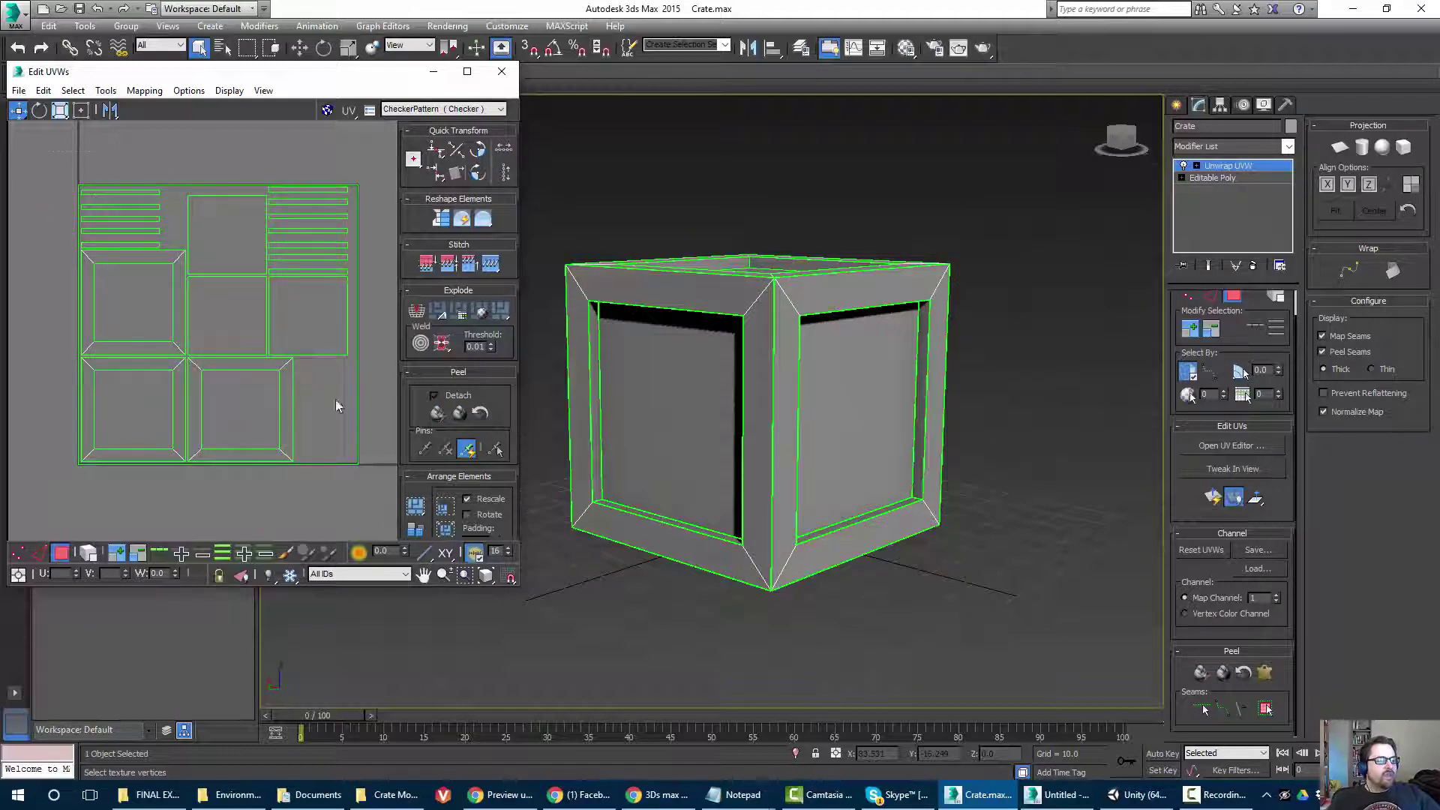
{"action": "key", "text": "ctrl+a"}
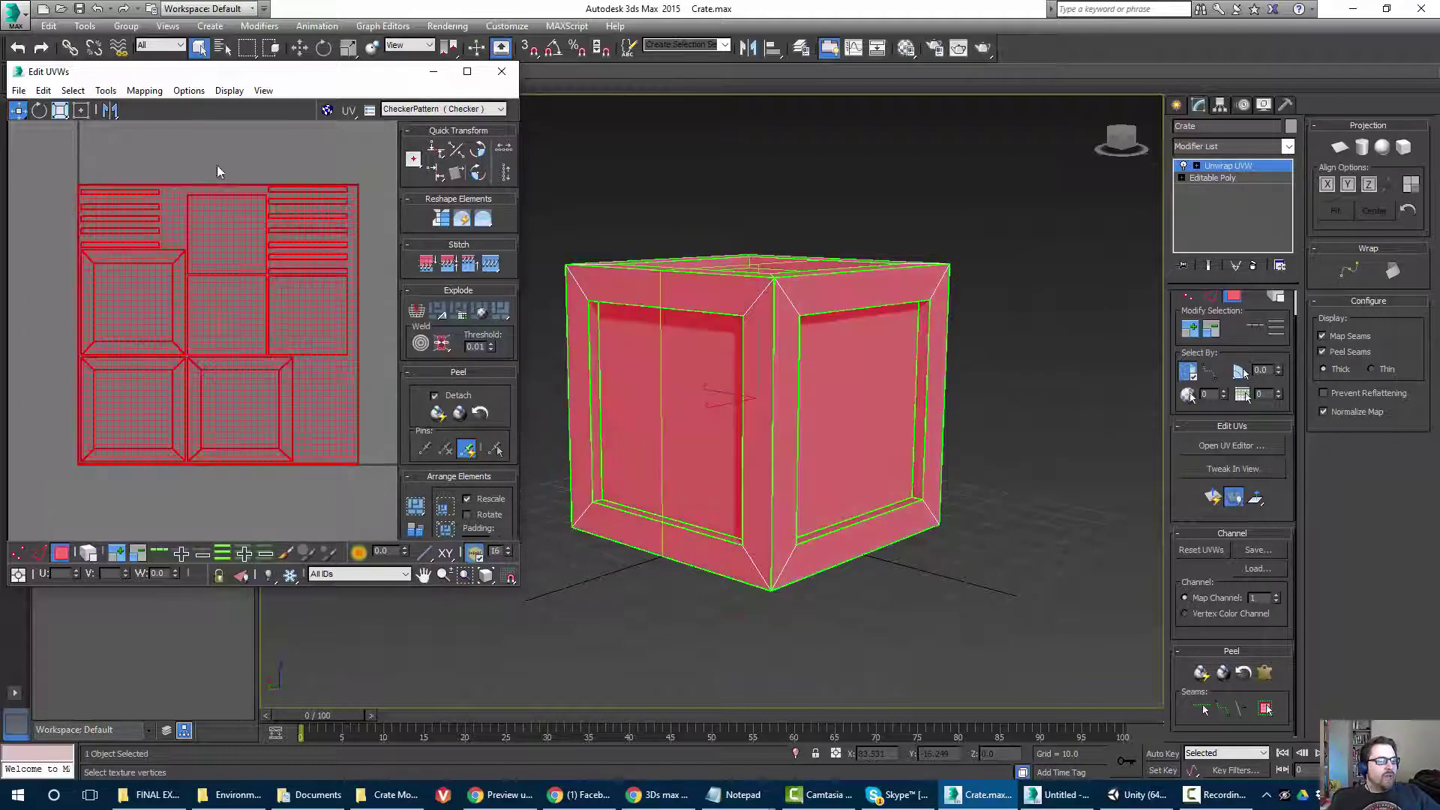
{"action": "left_click", "coordinate": [151, 90]}
{"action": "left_click", "coordinate": [145, 110]}
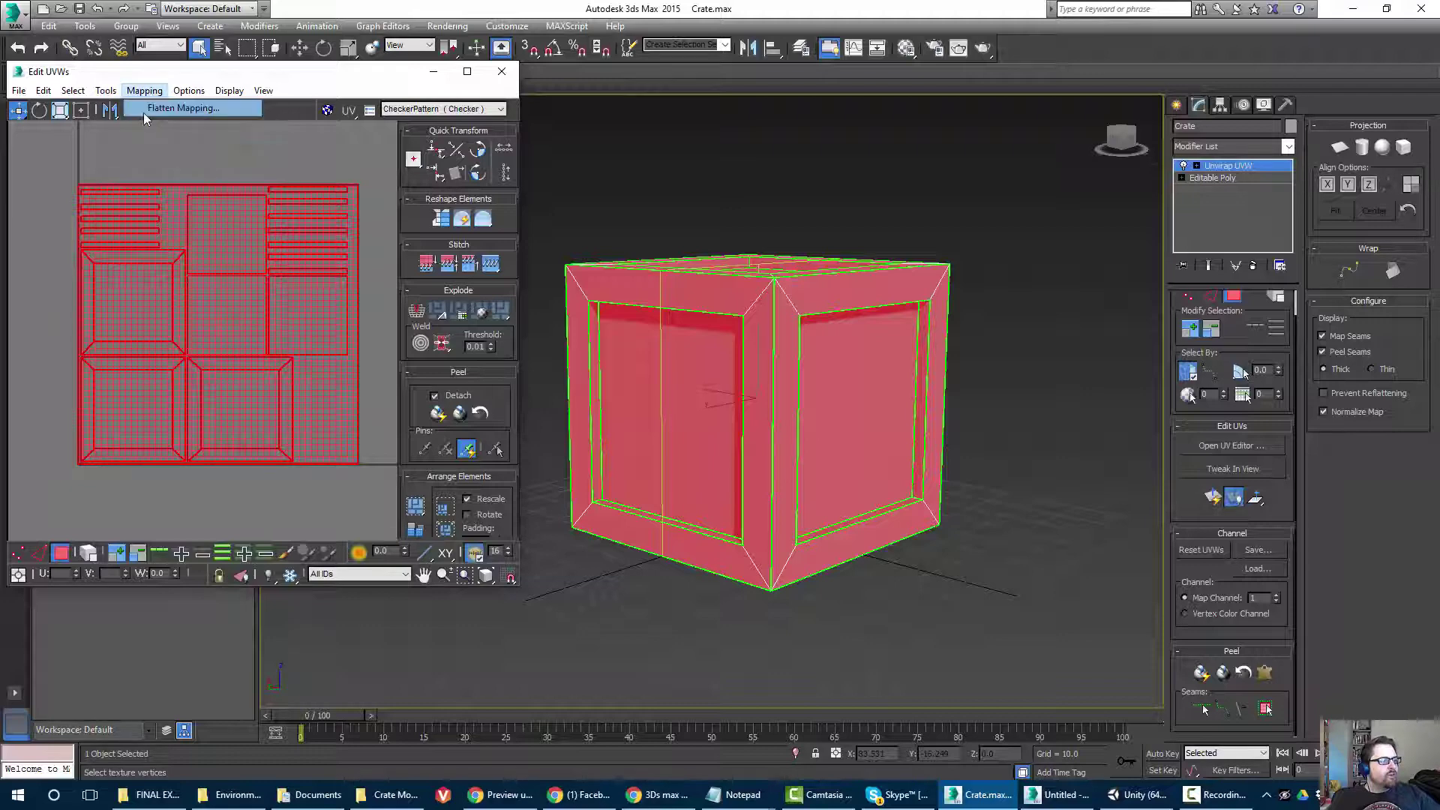
{"action": "left_click", "coordinate": [196, 103]}
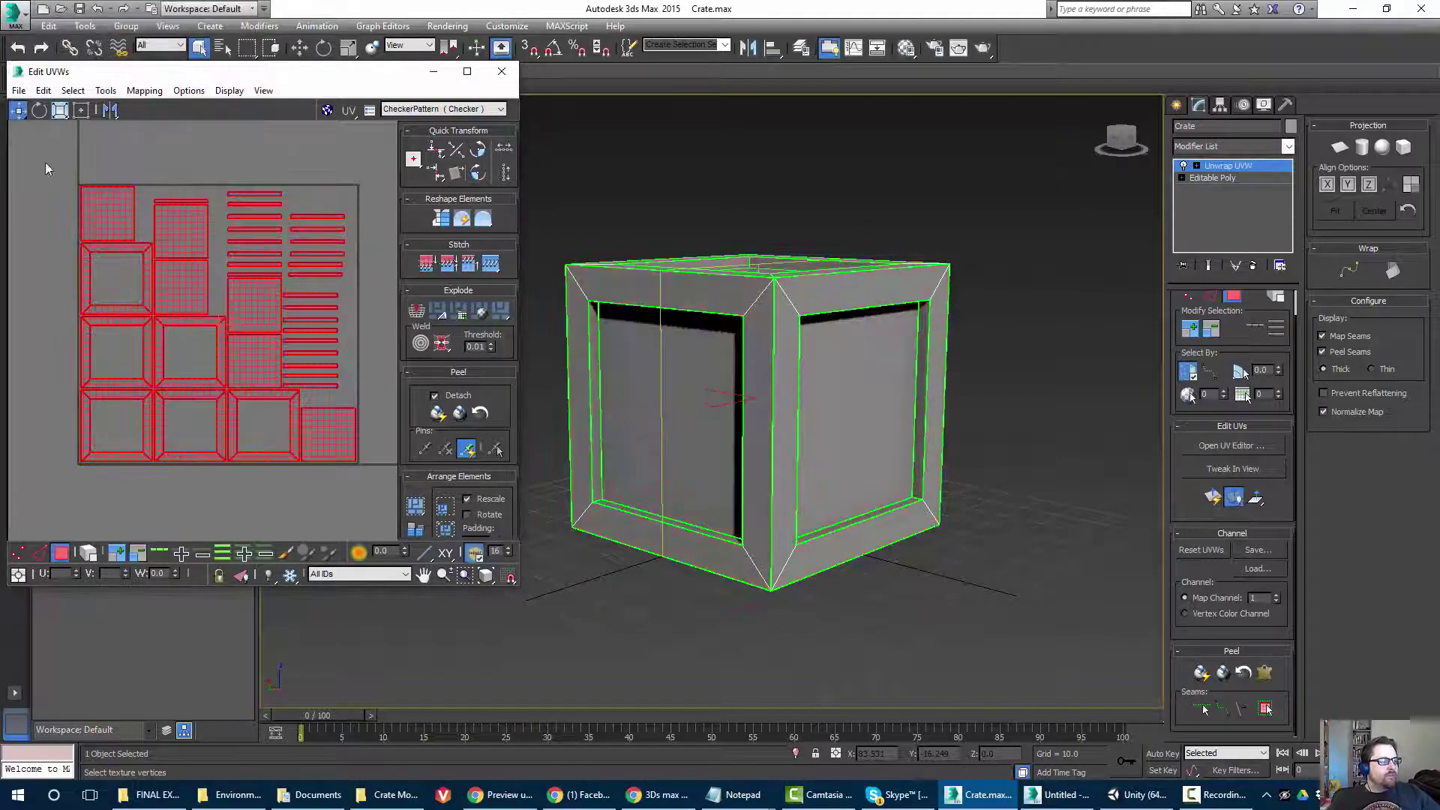
{"action": "left_click_drag", "start_coordinate": [45, 162], "coordinate": [369, 482]}
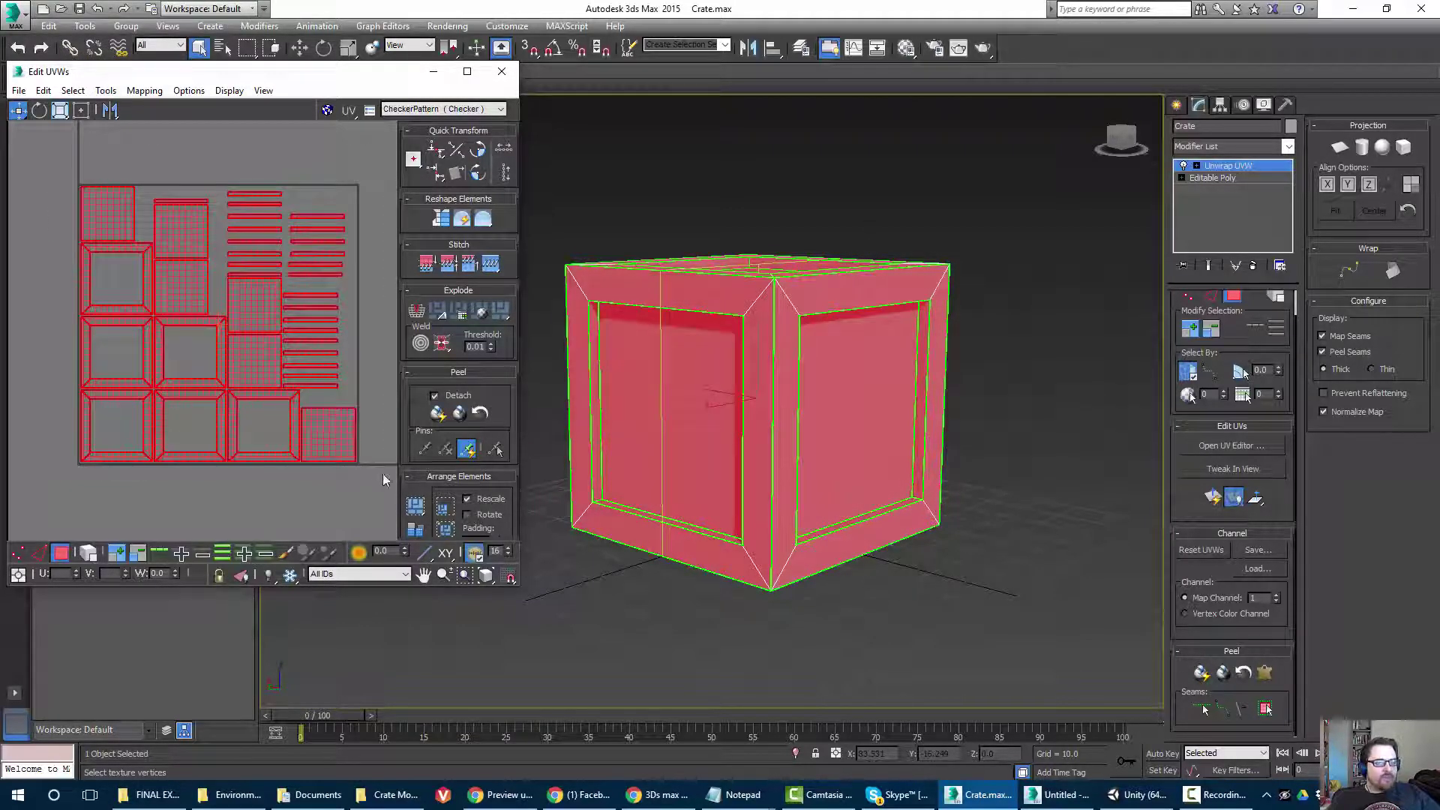
Collapse the whole modifier stack into the Editable Poly and add a fresh Unwrap UVW modifier to the crate.
{"action": "right_click", "coordinate": [1227, 201]}
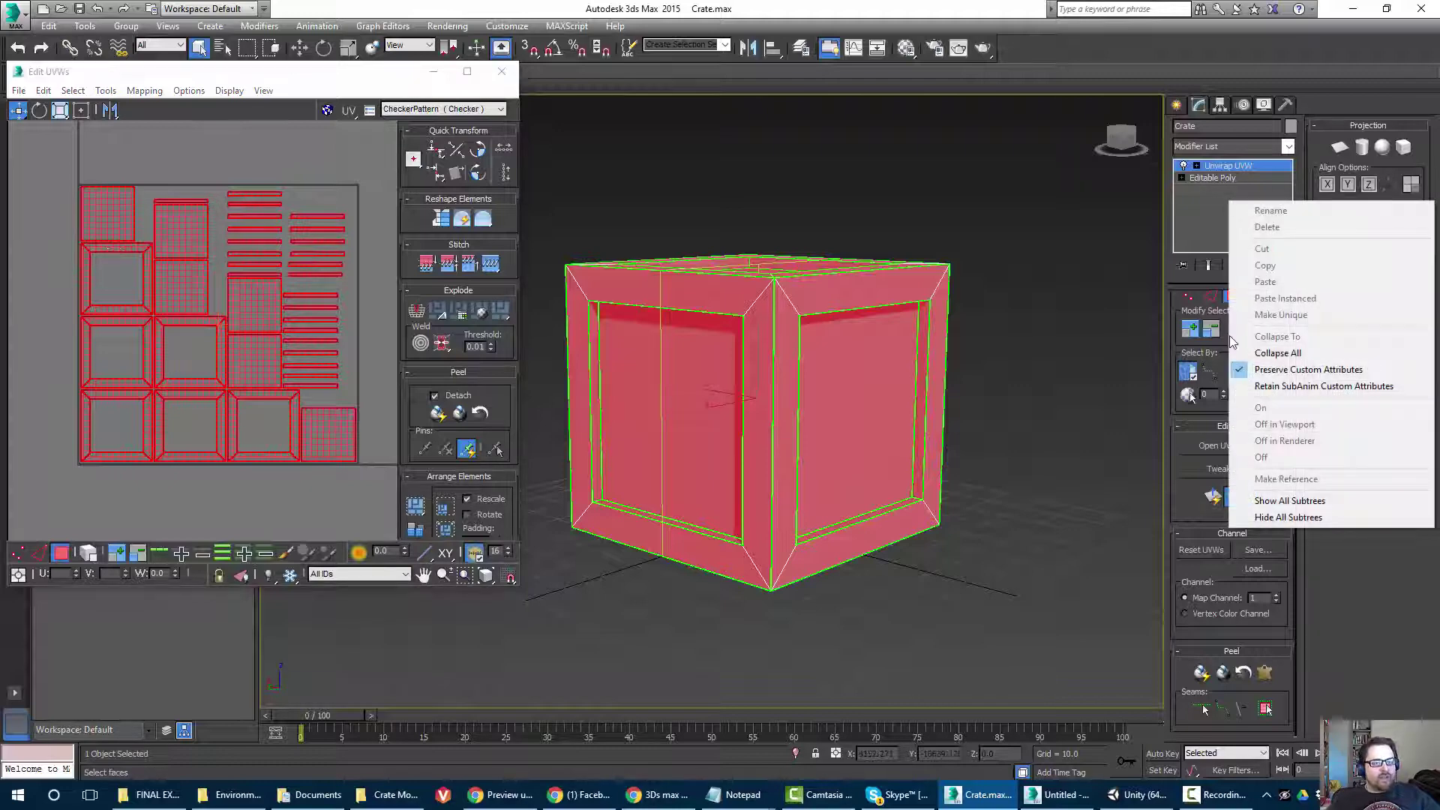
{"action": "left_click", "coordinate": [1240, 353]}
{"action": "left_click", "coordinate": [1231, 146]}
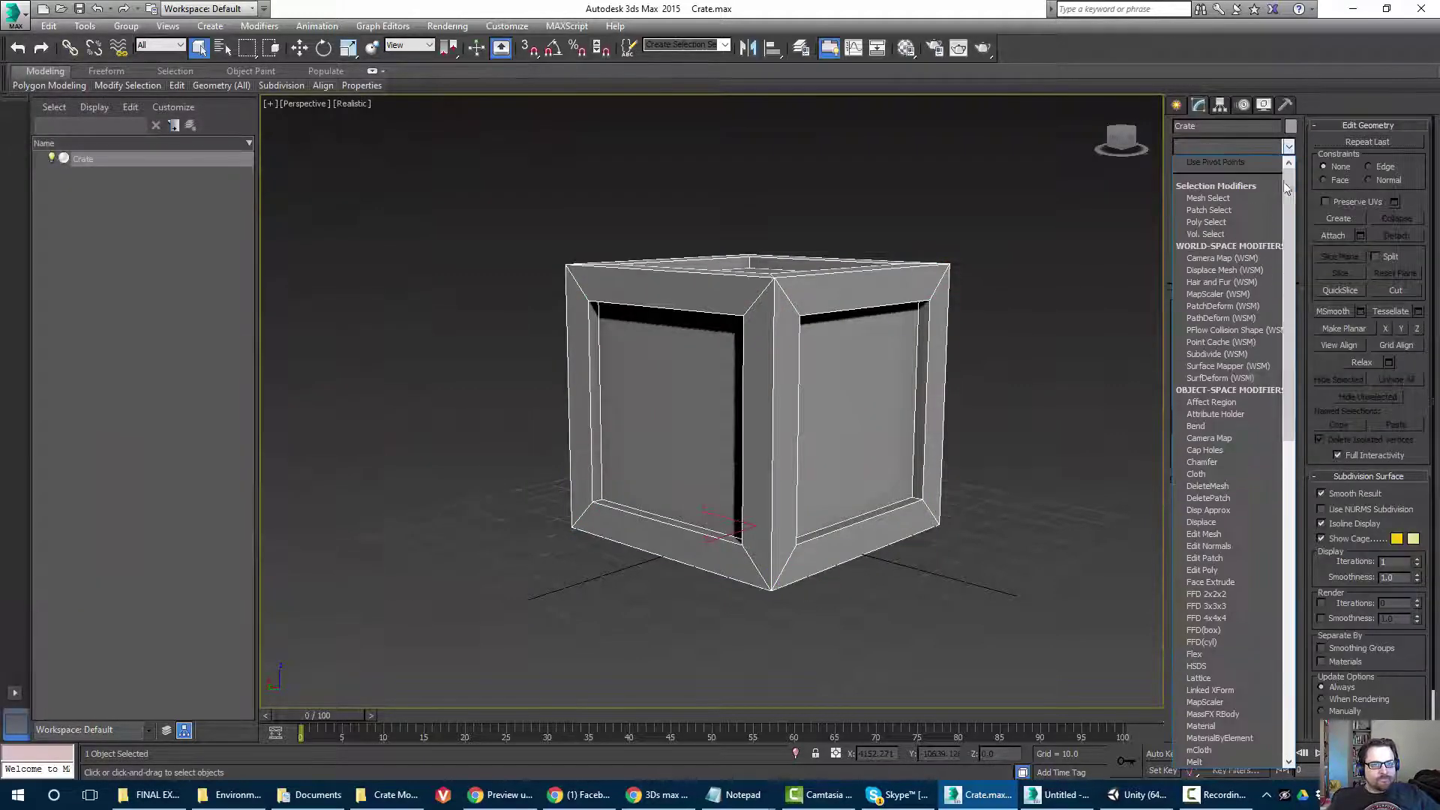
{"action": "left_click_drag", "start_coordinate": [1288, 248], "coordinate": [1304, 638]}
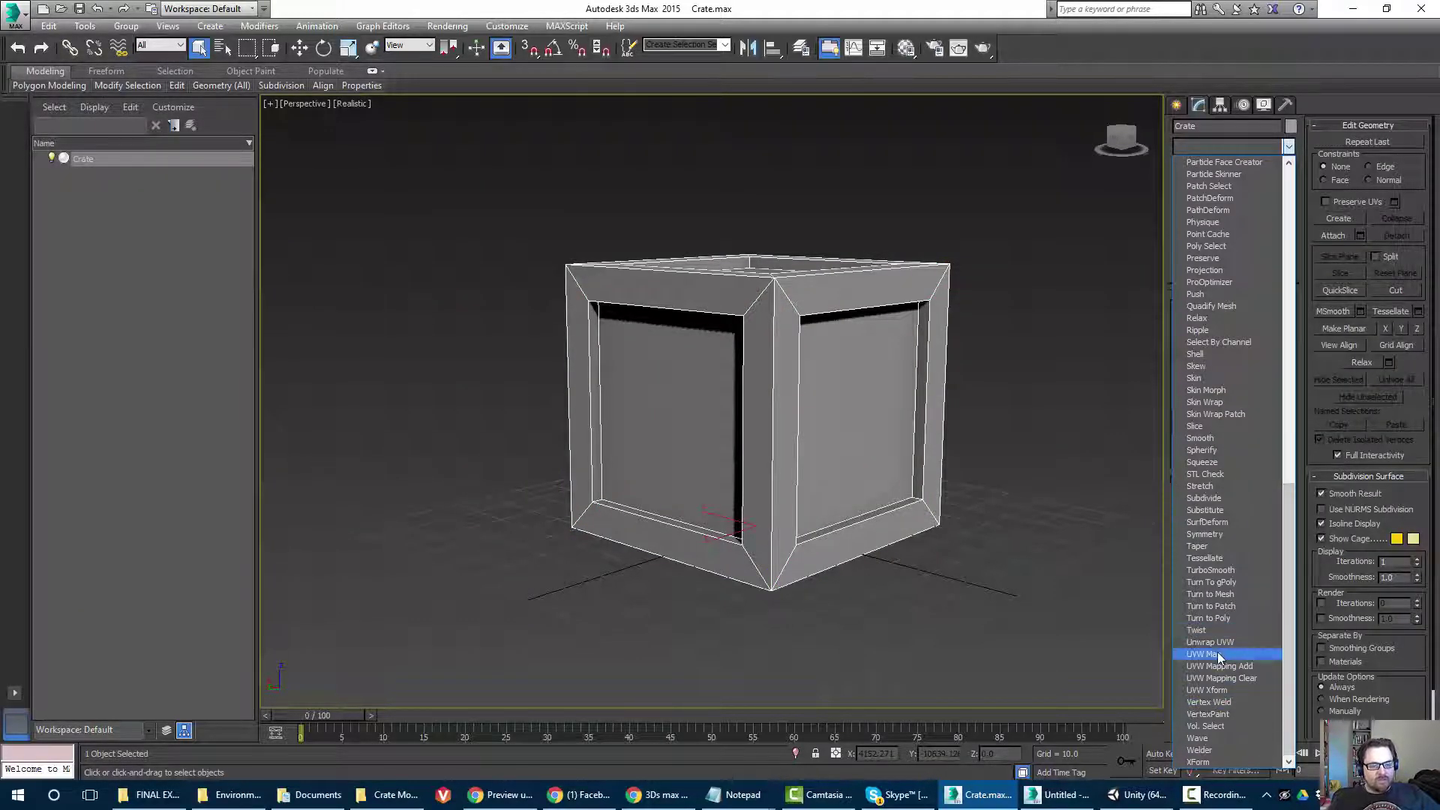
{"action": "left_click", "coordinate": [1200, 643]}
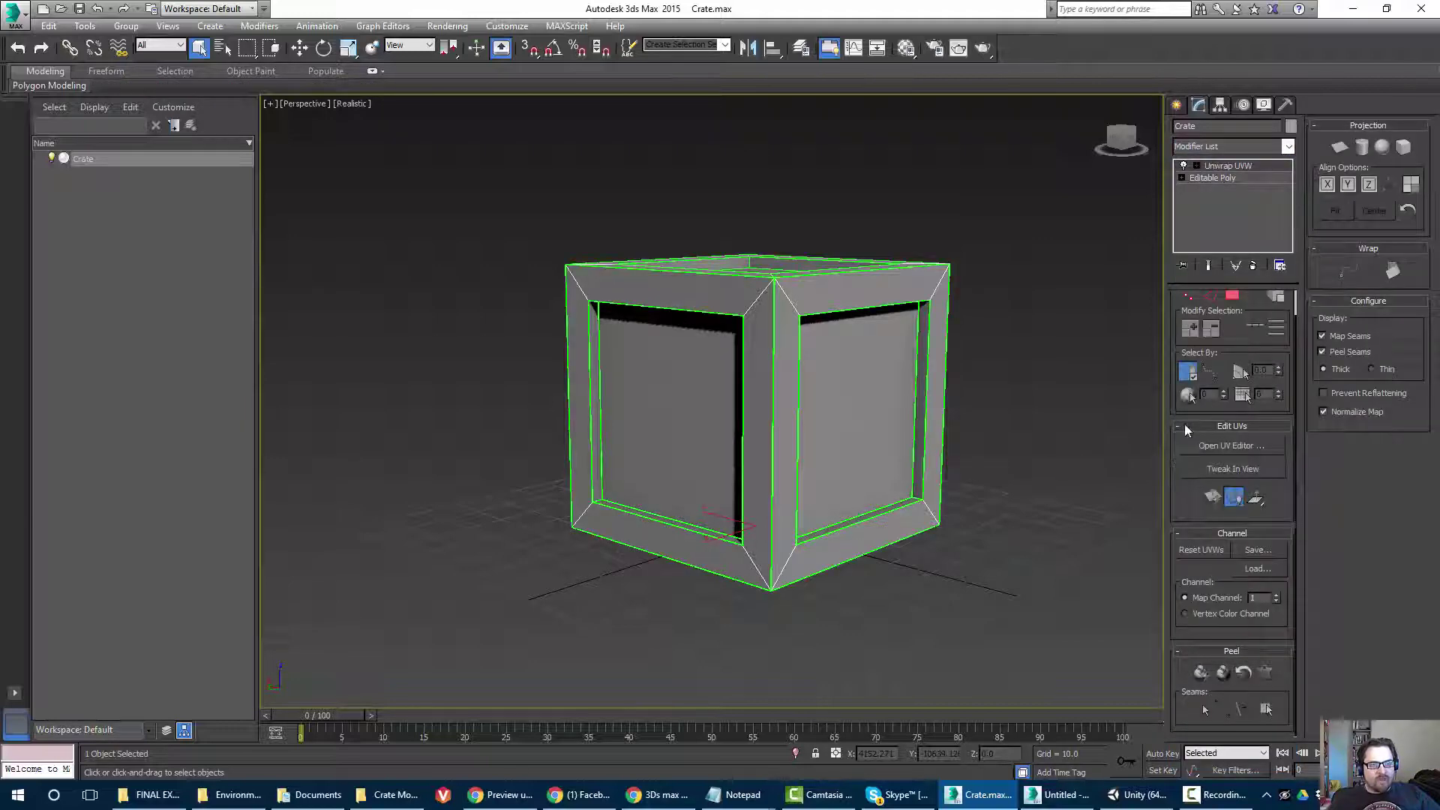
Open the crate's UVs in the UV editor, reposition the editor window, and hide the checker background.
{"action": "left_click", "coordinate": [1219, 447]}
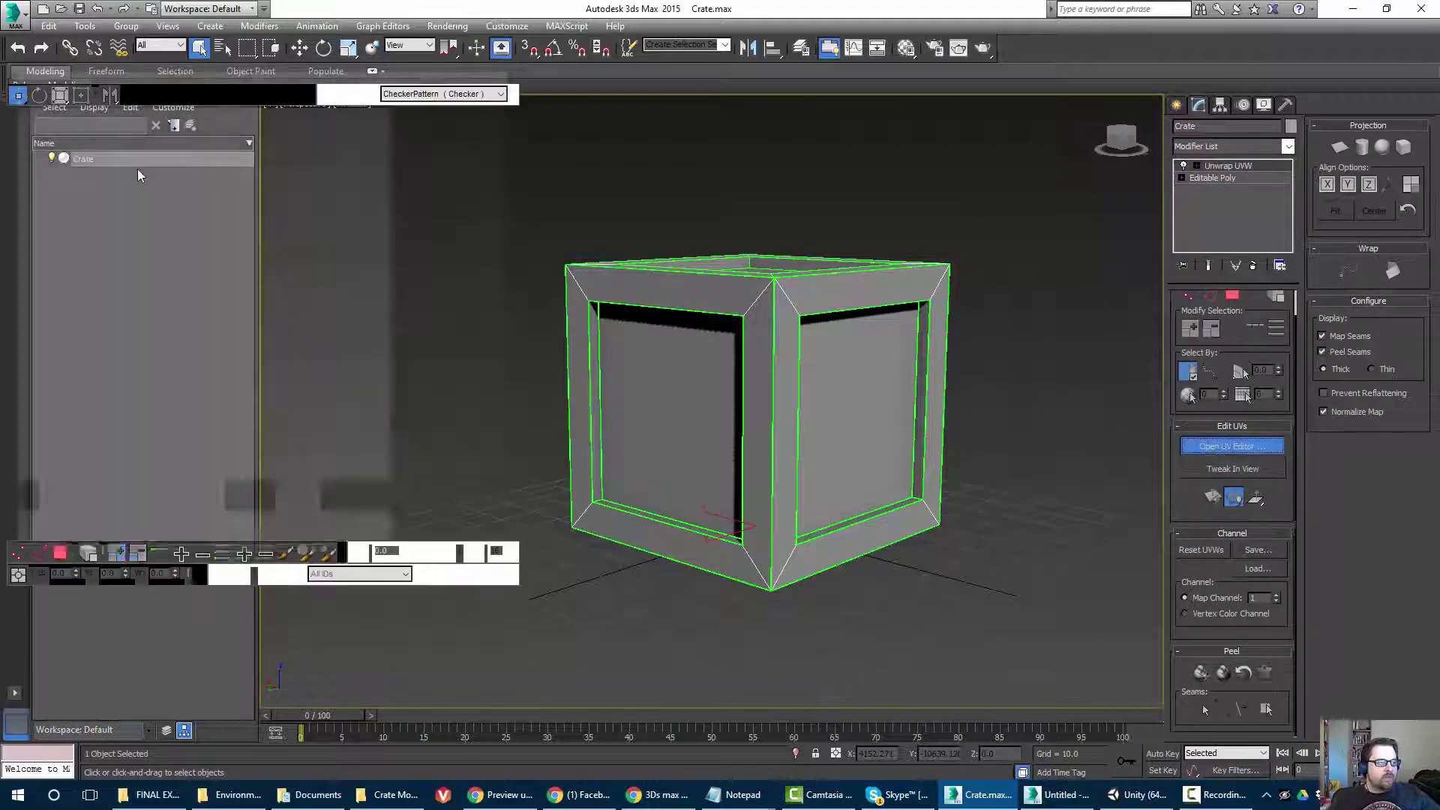
{"action": "left_click_drag", "start_coordinate": [180, 72], "coordinate": [330, 96]}
{"action": "left_click", "coordinate": [477, 133]}
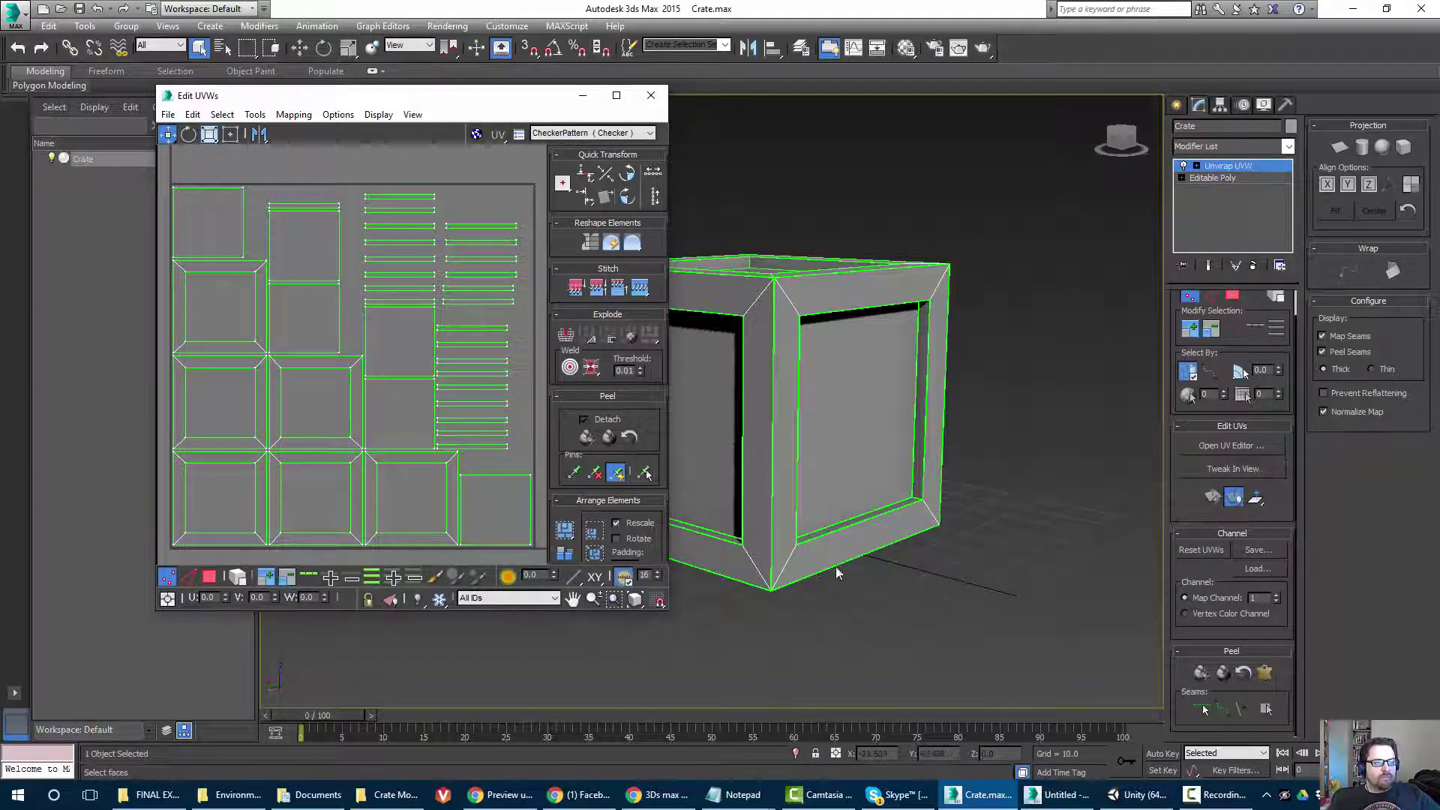
Alternate the Unwrap UVW between map channels 2 and 1, abandoning changes each time, to compare both stored layouts, ending on channel 2.
{"action": "left_click", "coordinate": [1278, 594]}
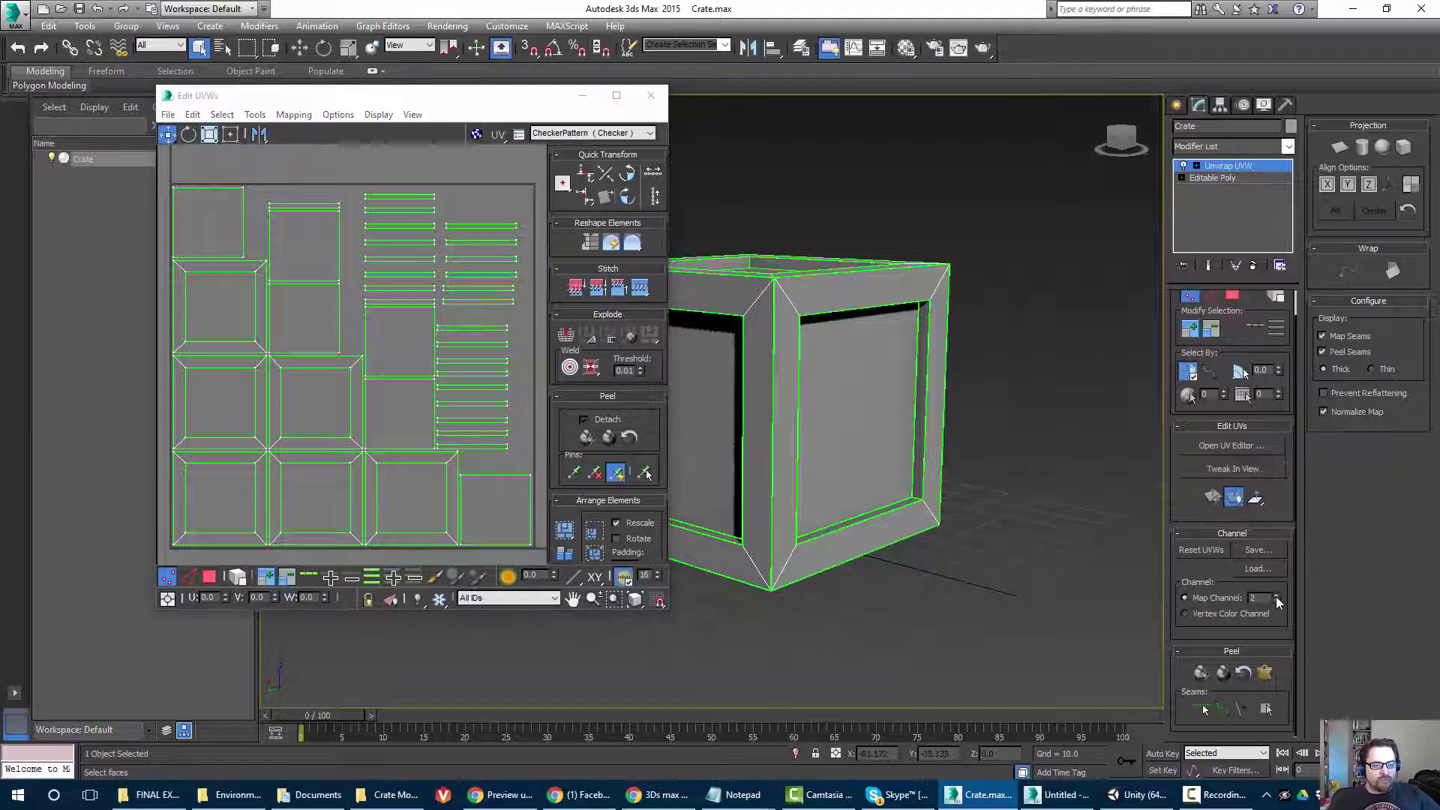
{"action": "left_click", "coordinate": [655, 444]}
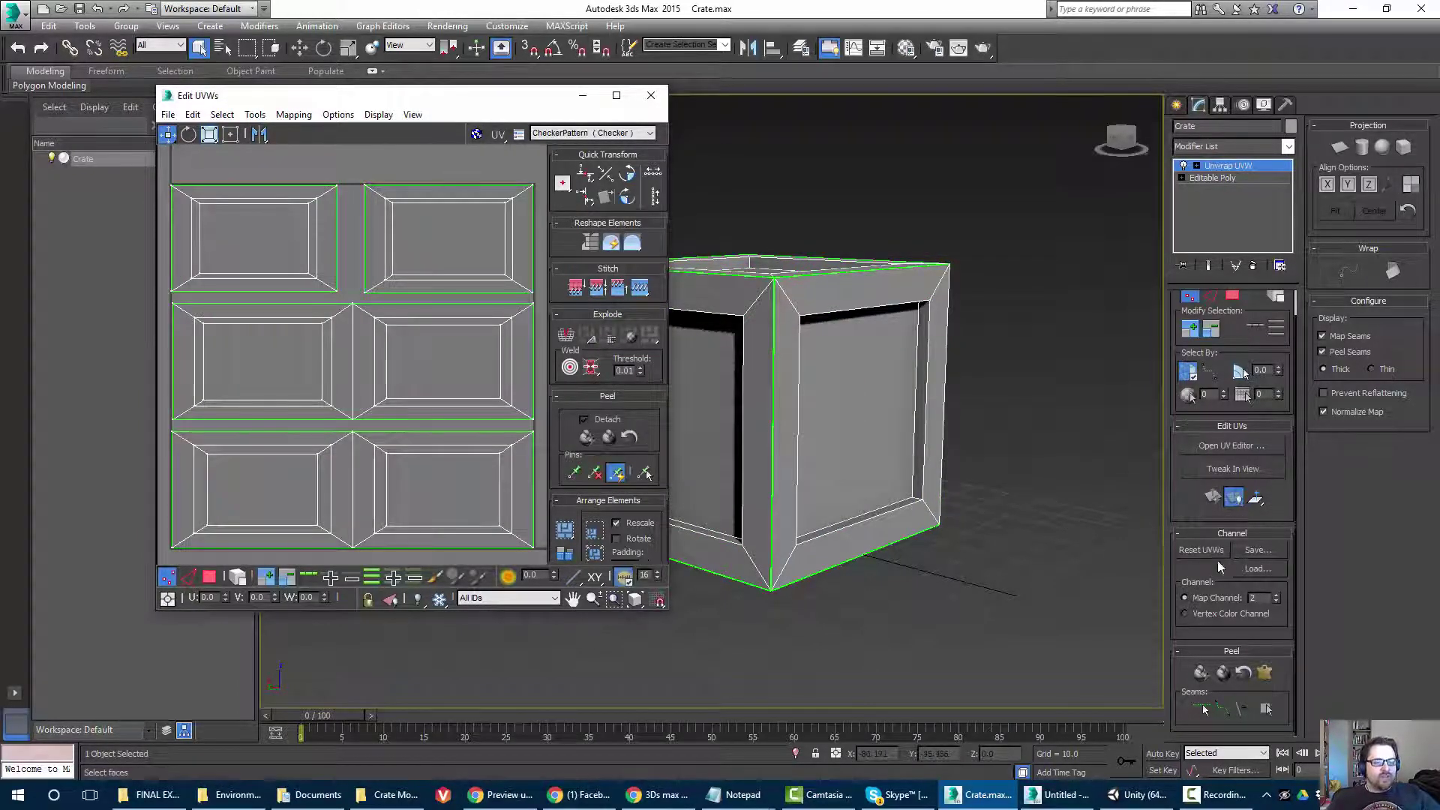
{"action": "left_click", "coordinate": [1276, 601]}
{"action": "left_click", "coordinate": [655, 447]}
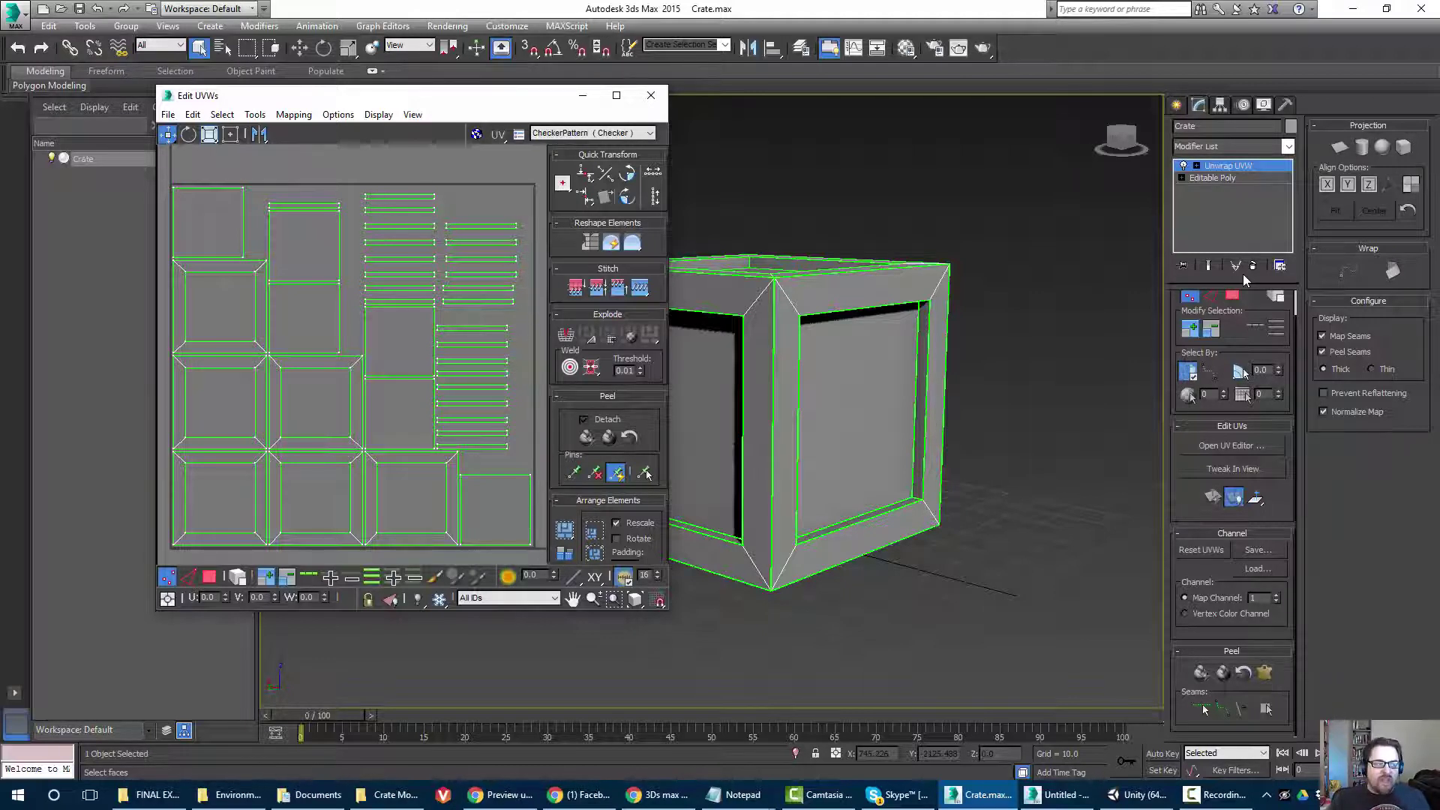
{"action": "left_click", "coordinate": [1277, 594]}
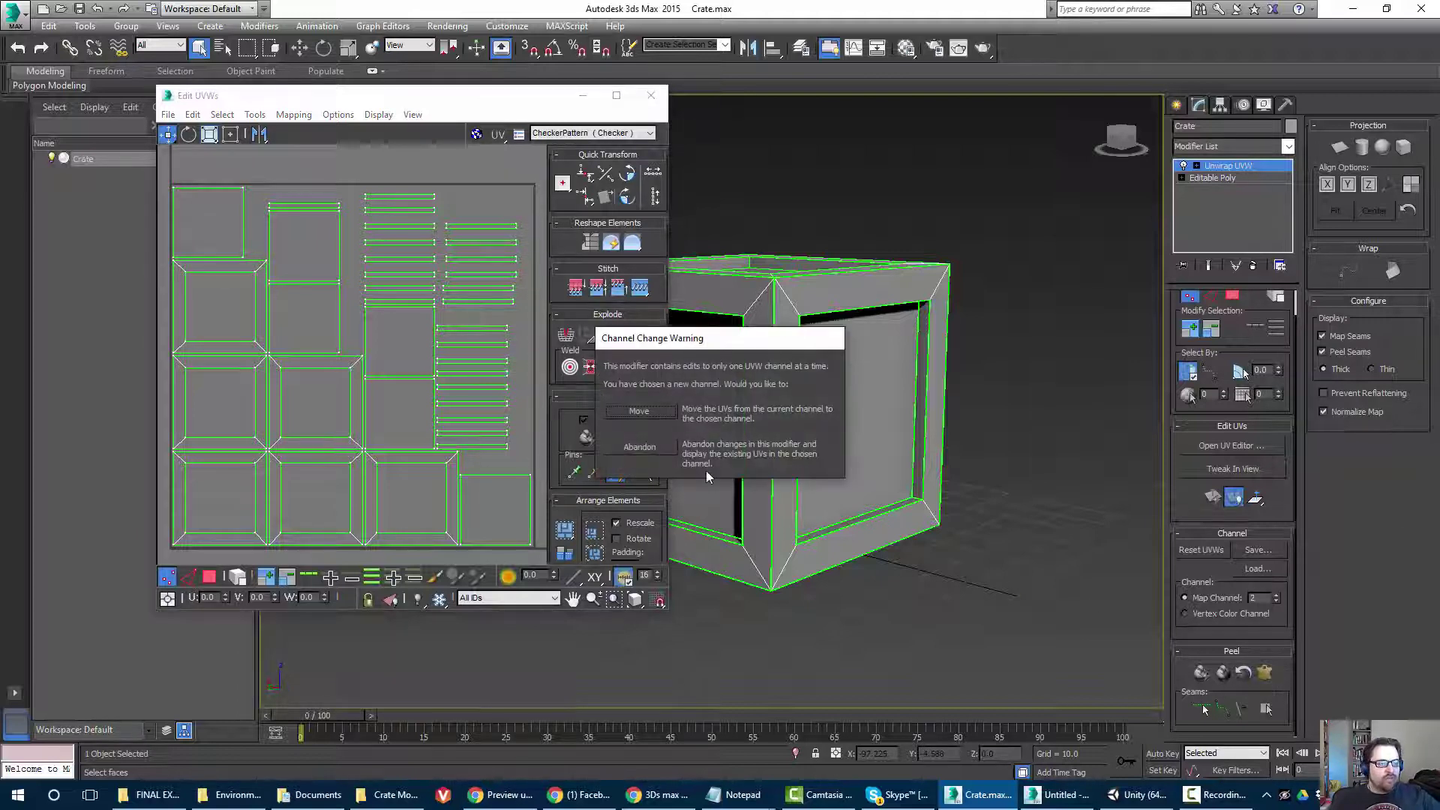
{"action": "left_click", "coordinate": [668, 450]}
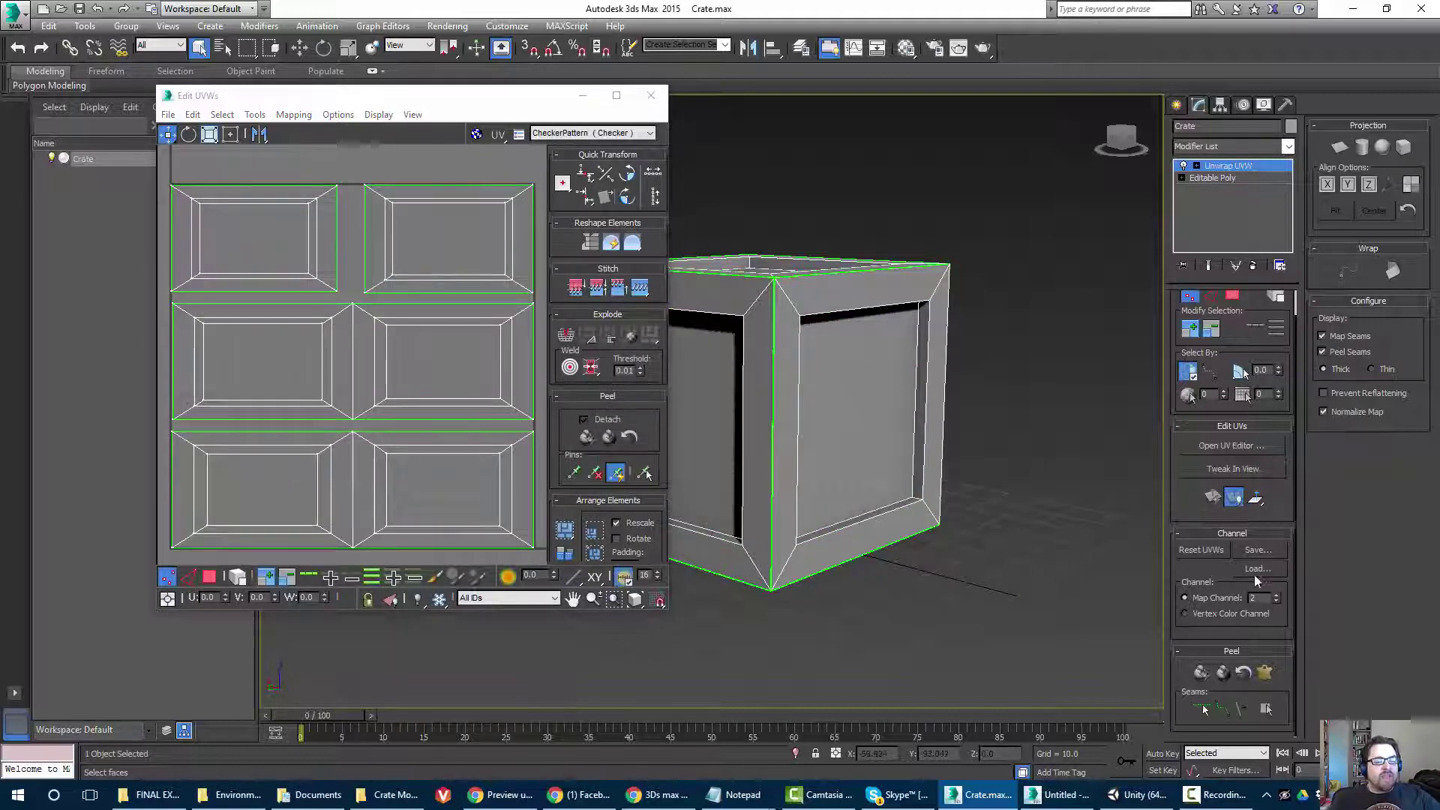
{"action": "left_click", "coordinate": [1277, 602]}
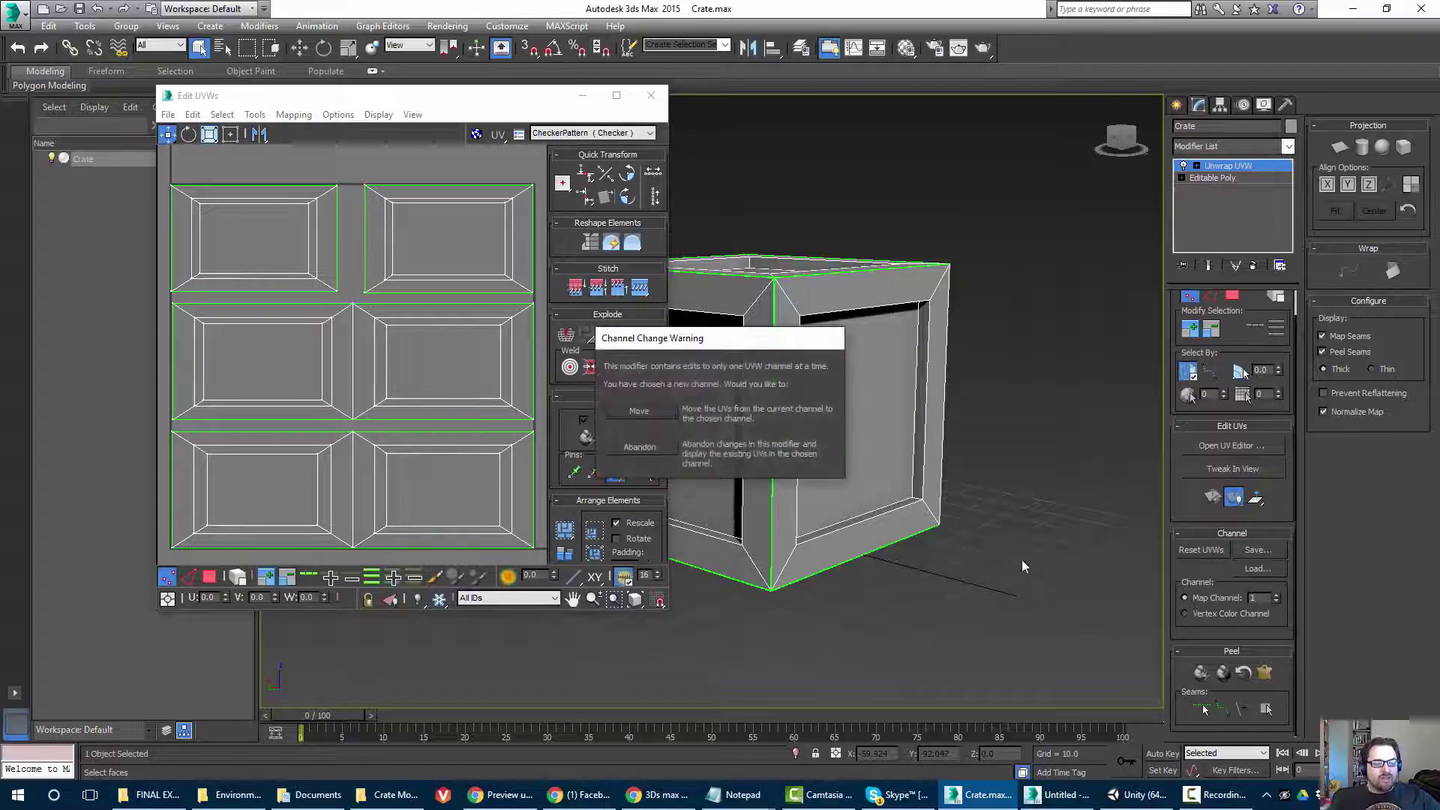
{"action": "left_click", "coordinate": [637, 448]}
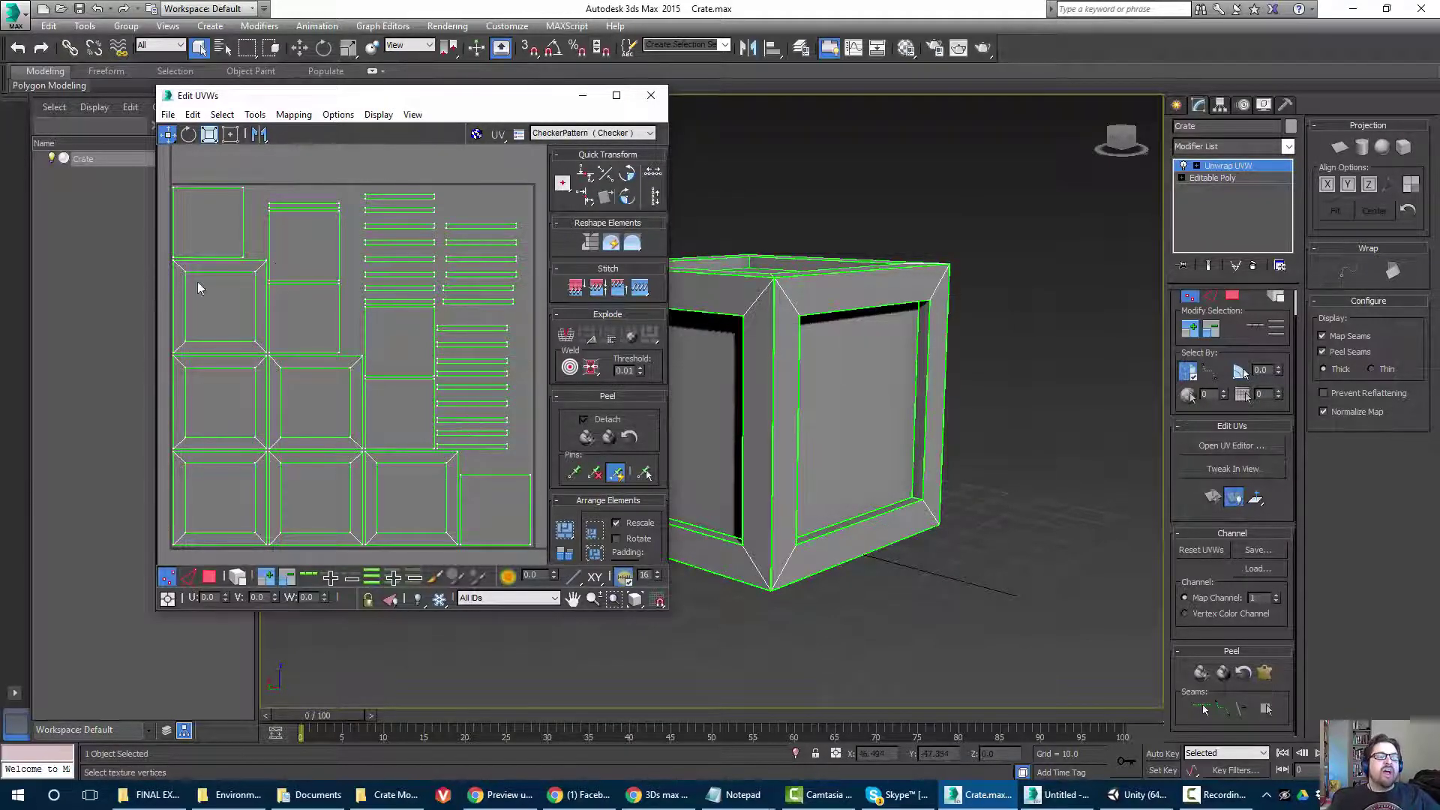
{"action": "left_click", "coordinate": [1277, 595]}
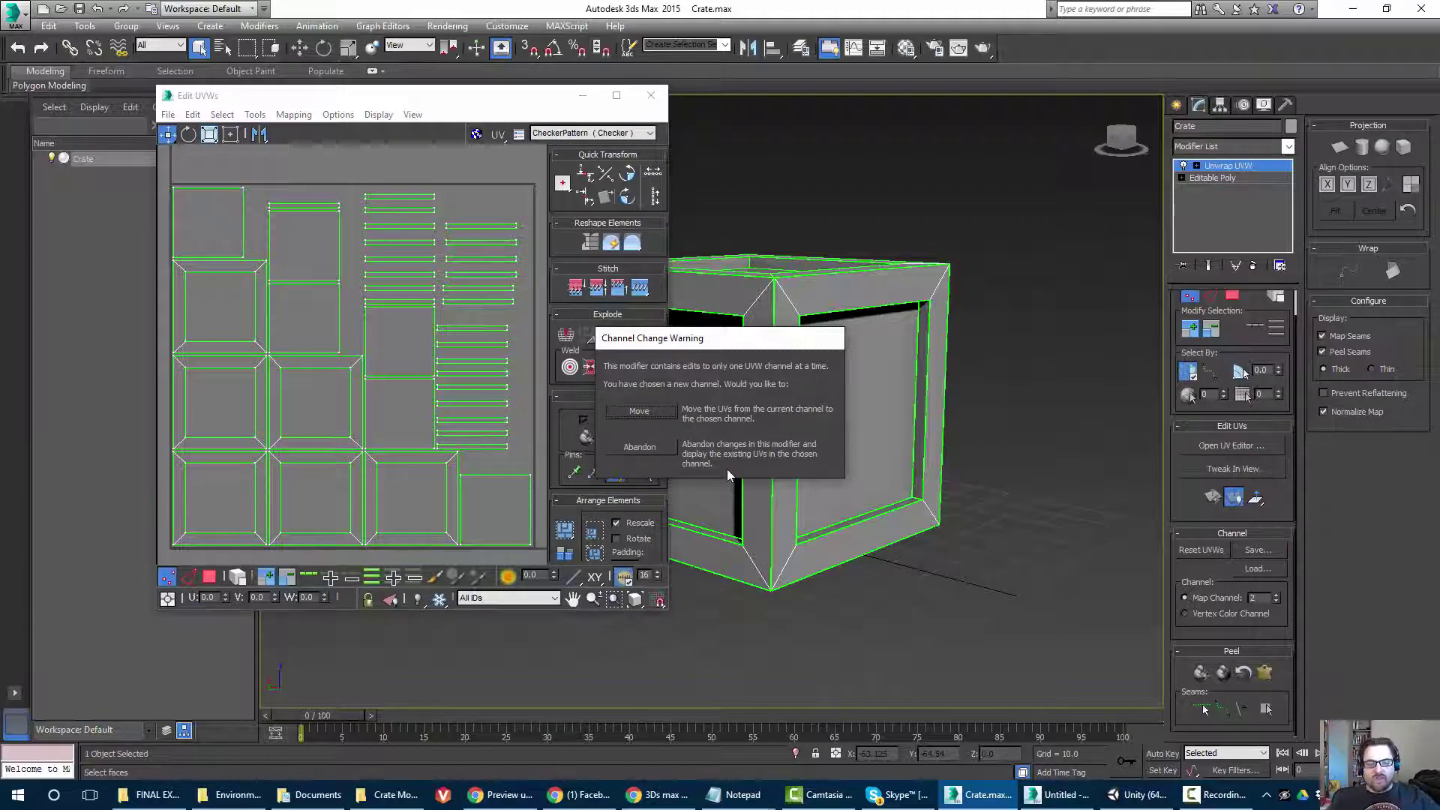
{"action": "left_click", "coordinate": [630, 448]}
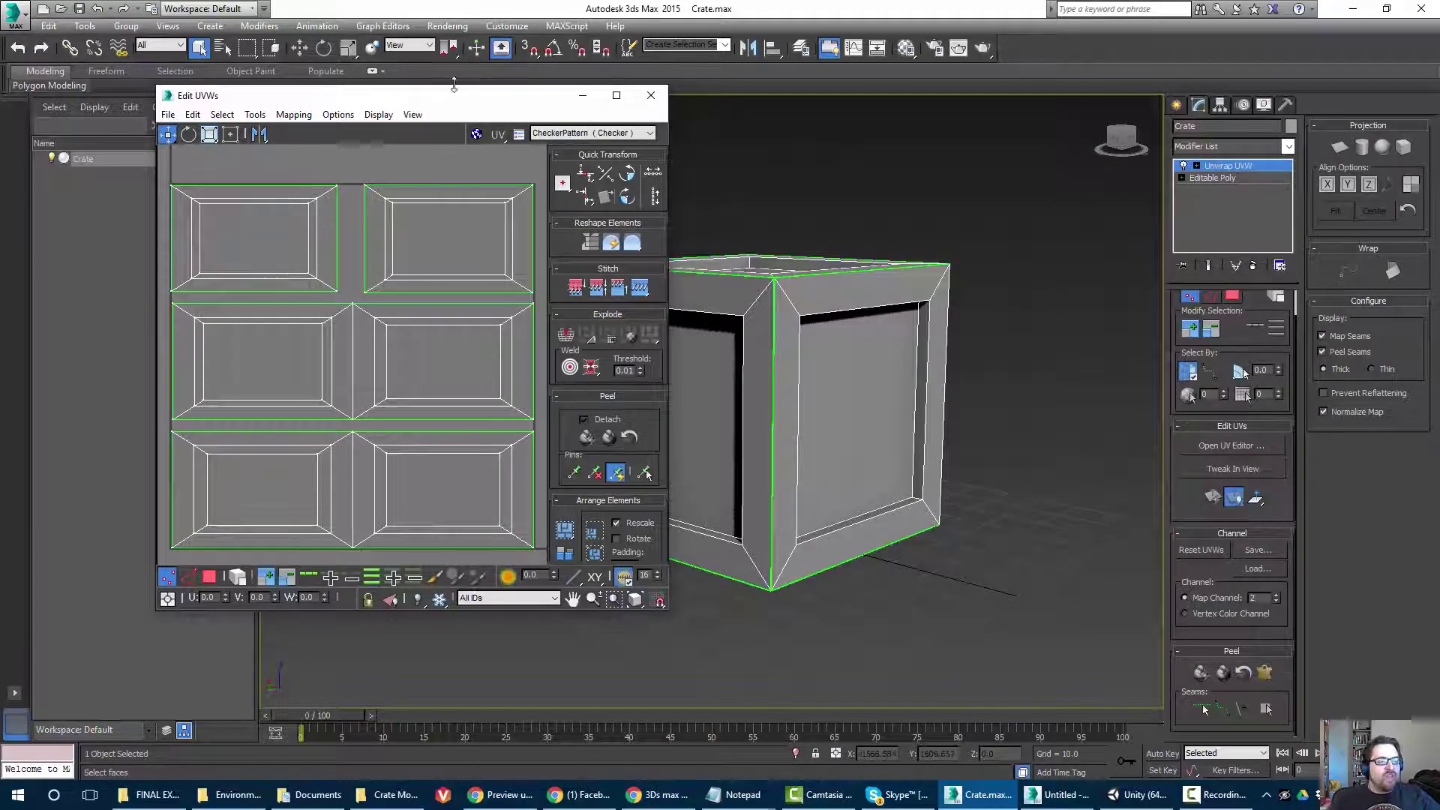
Close the UV editor and collapse the crate's Unwrap UVW modifier into the Editable Poly.
{"action": "left_click", "coordinate": [651, 95]}
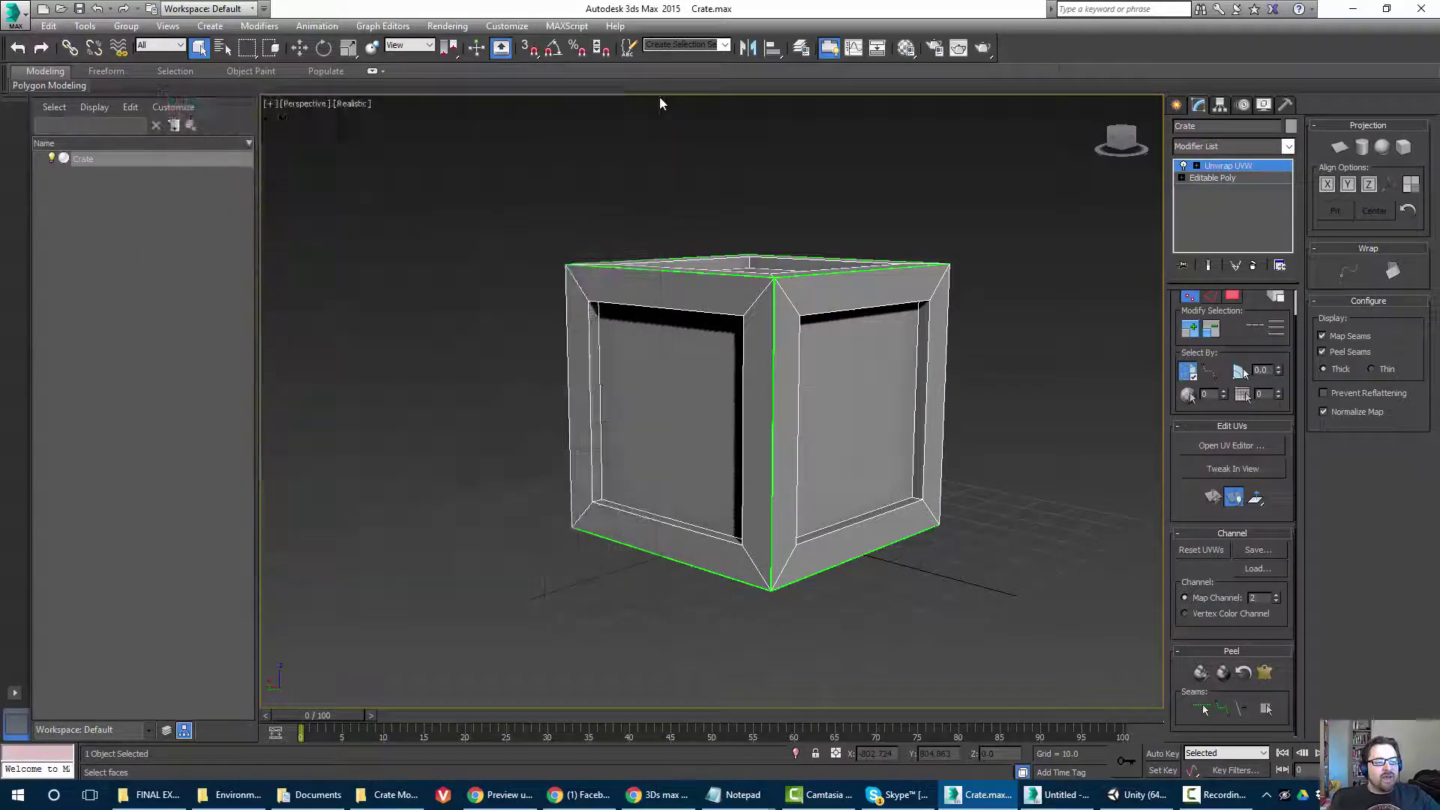
{"action": "right_click", "coordinate": [1217, 233]}
{"action": "left_click", "coordinate": [1246, 375]}
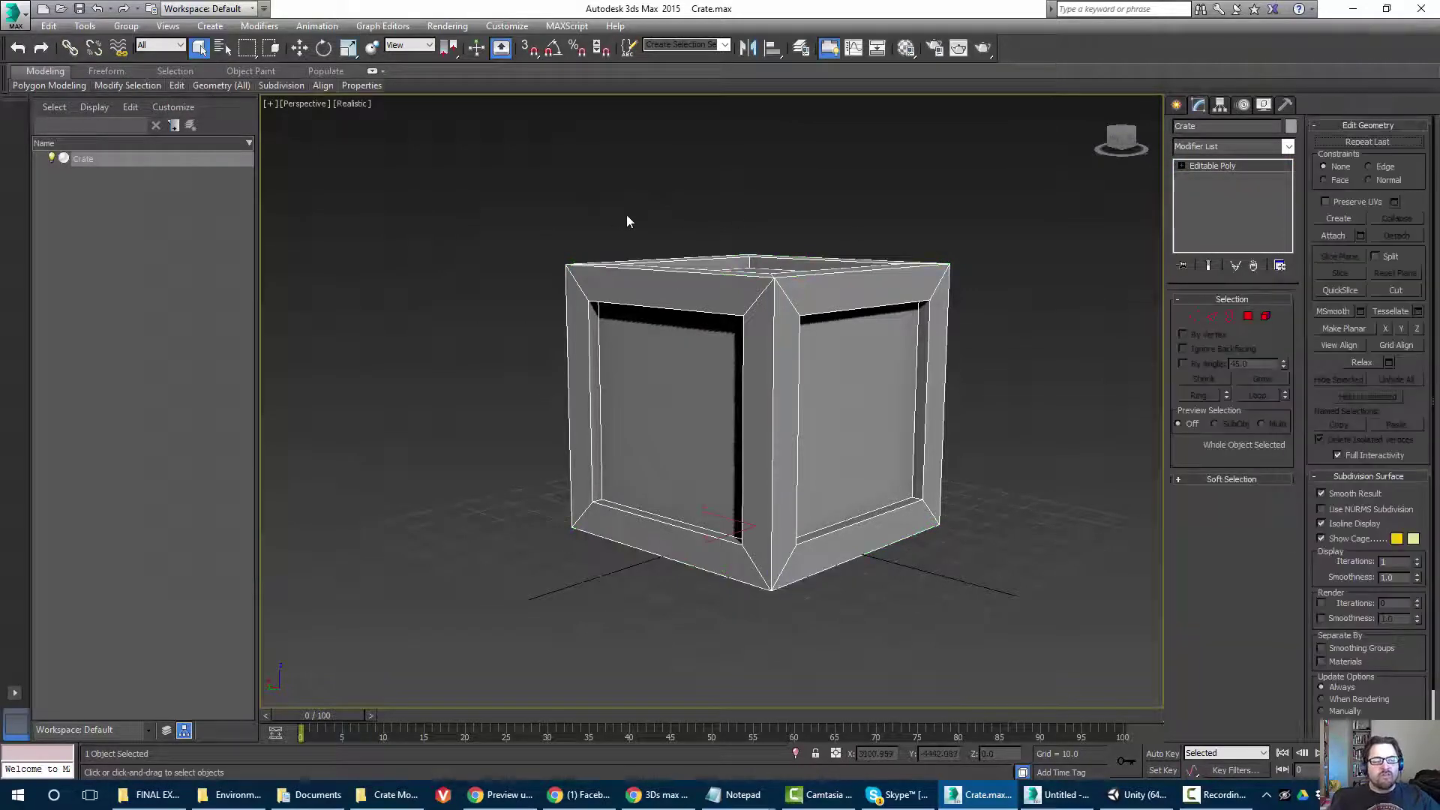
{"action": "middle_click_drag", "start_coordinate": [478, 229], "coordinate": [428, 241]}
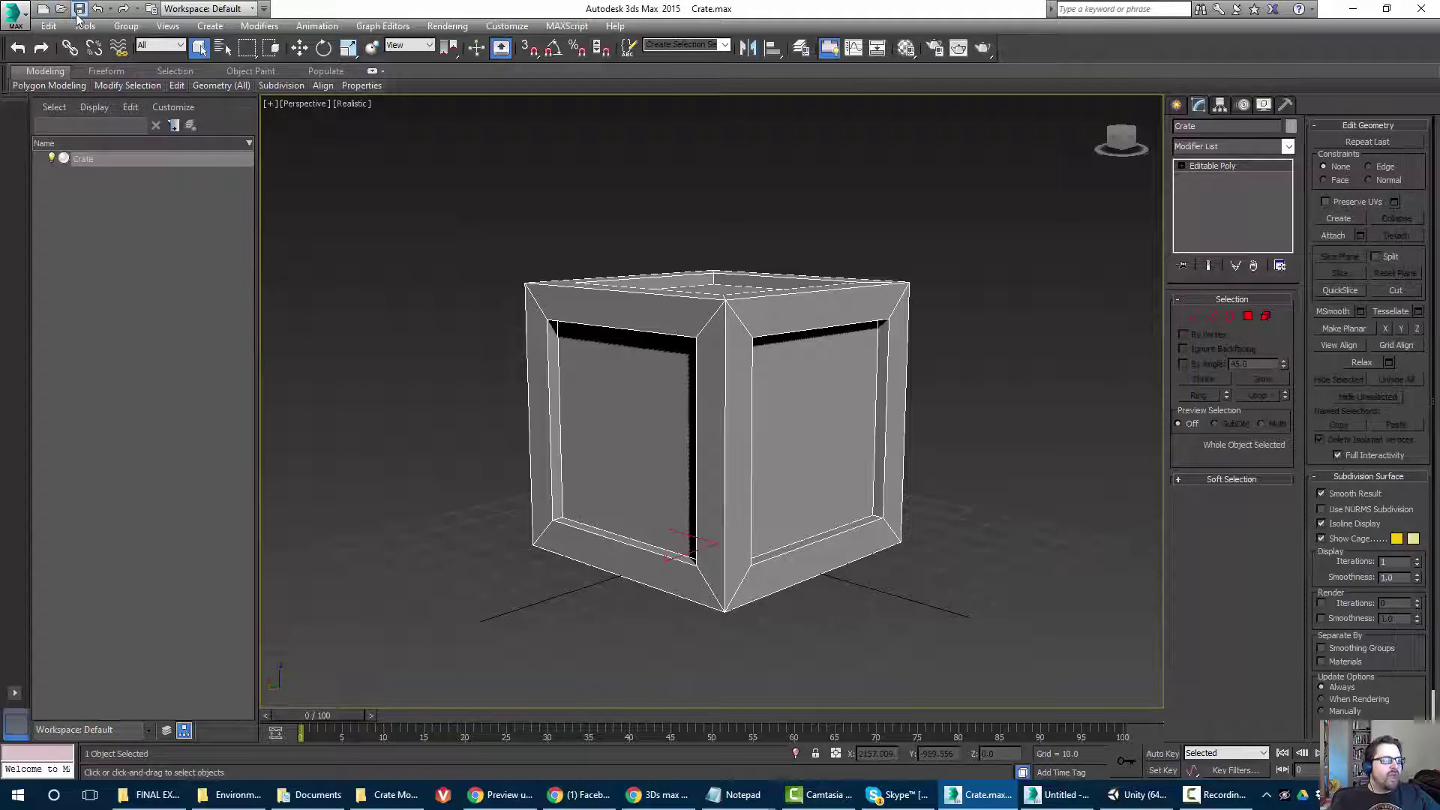
Export the crate as an FBX over the existing Crate.FBX in the Crate Model folder, keeping the current export options.
{"action": "left_click", "coordinate": [27, 13]}
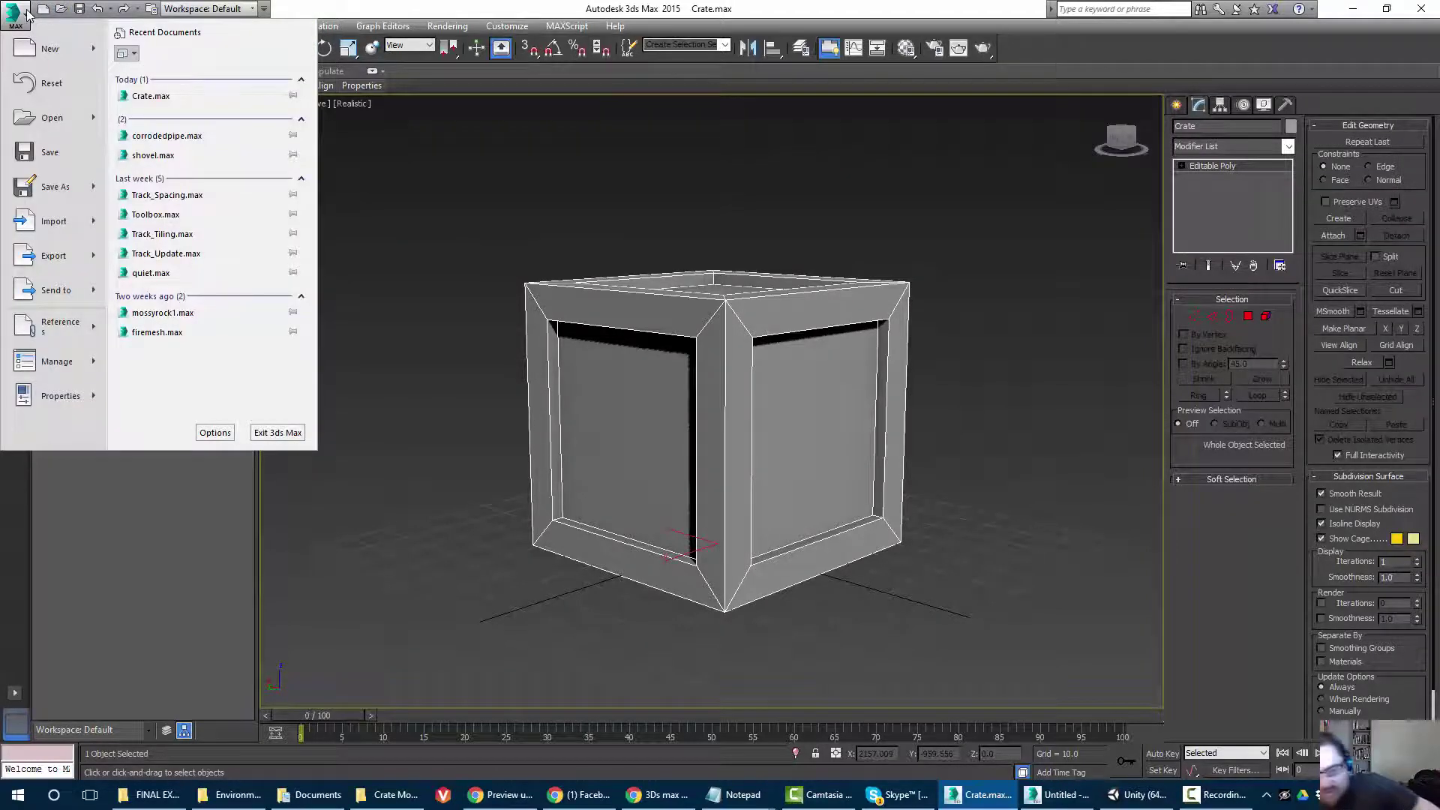
{"action": "left_click", "coordinate": [33, 252]}
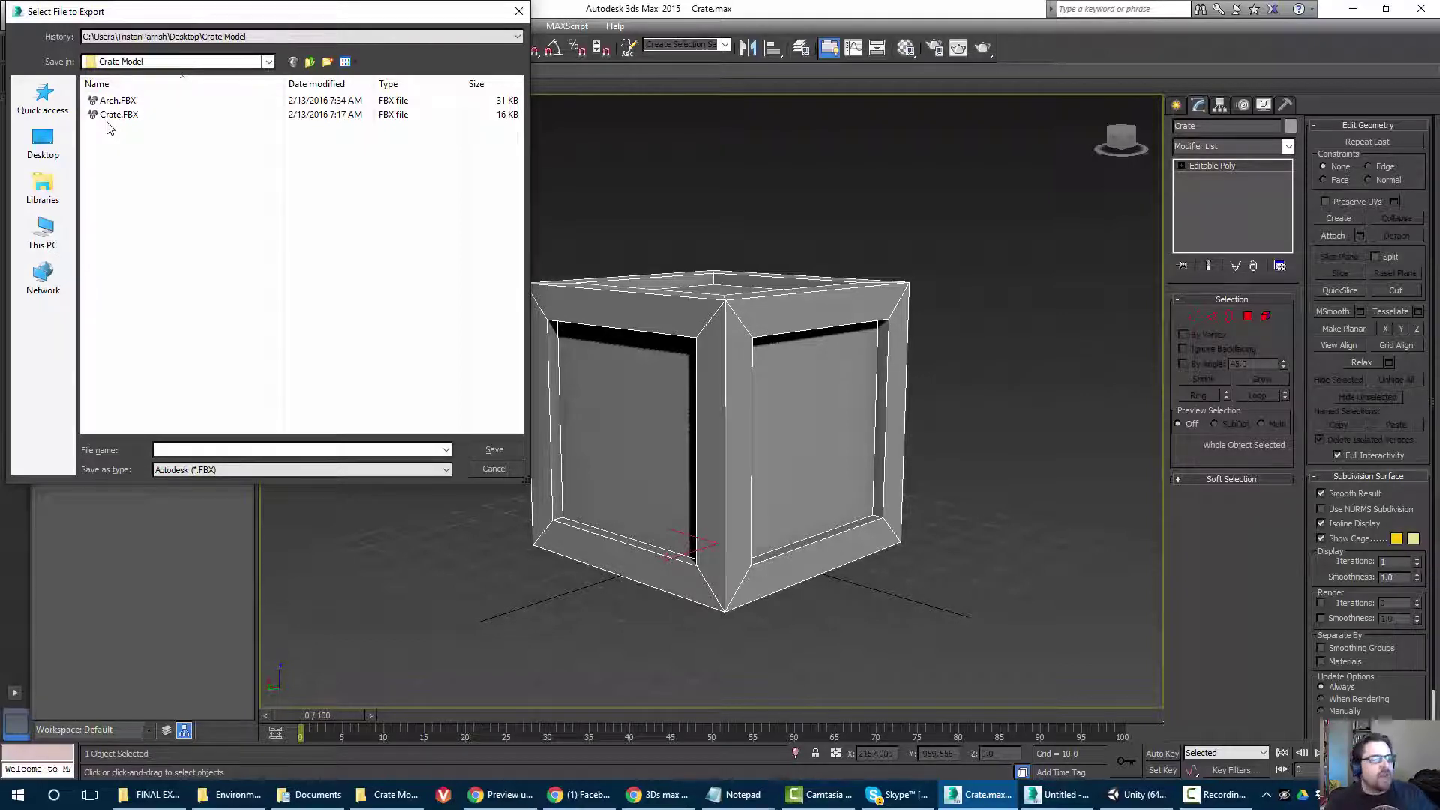
{"action": "left_click", "coordinate": [107, 117]}
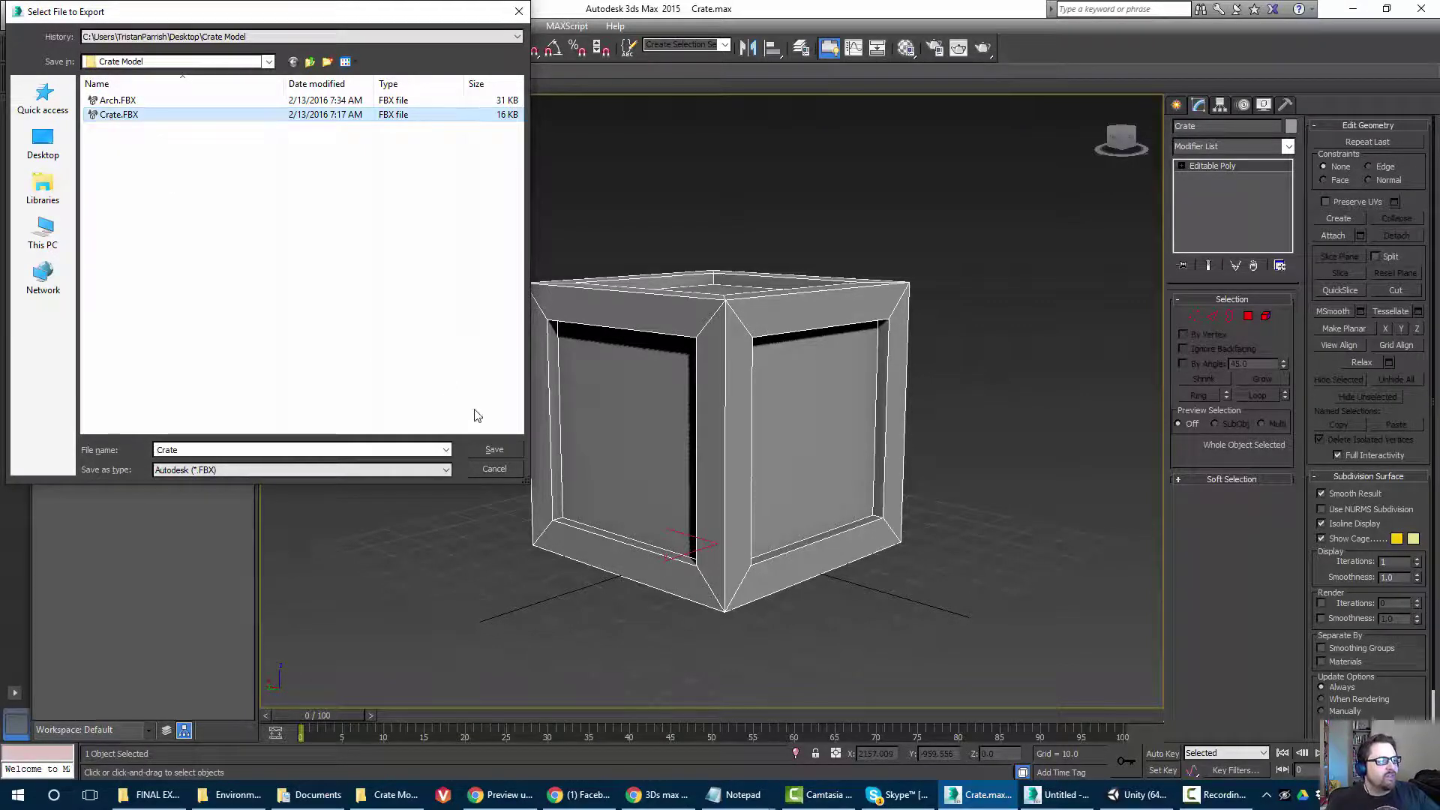
{"action": "left_click", "coordinate": [488, 449]}
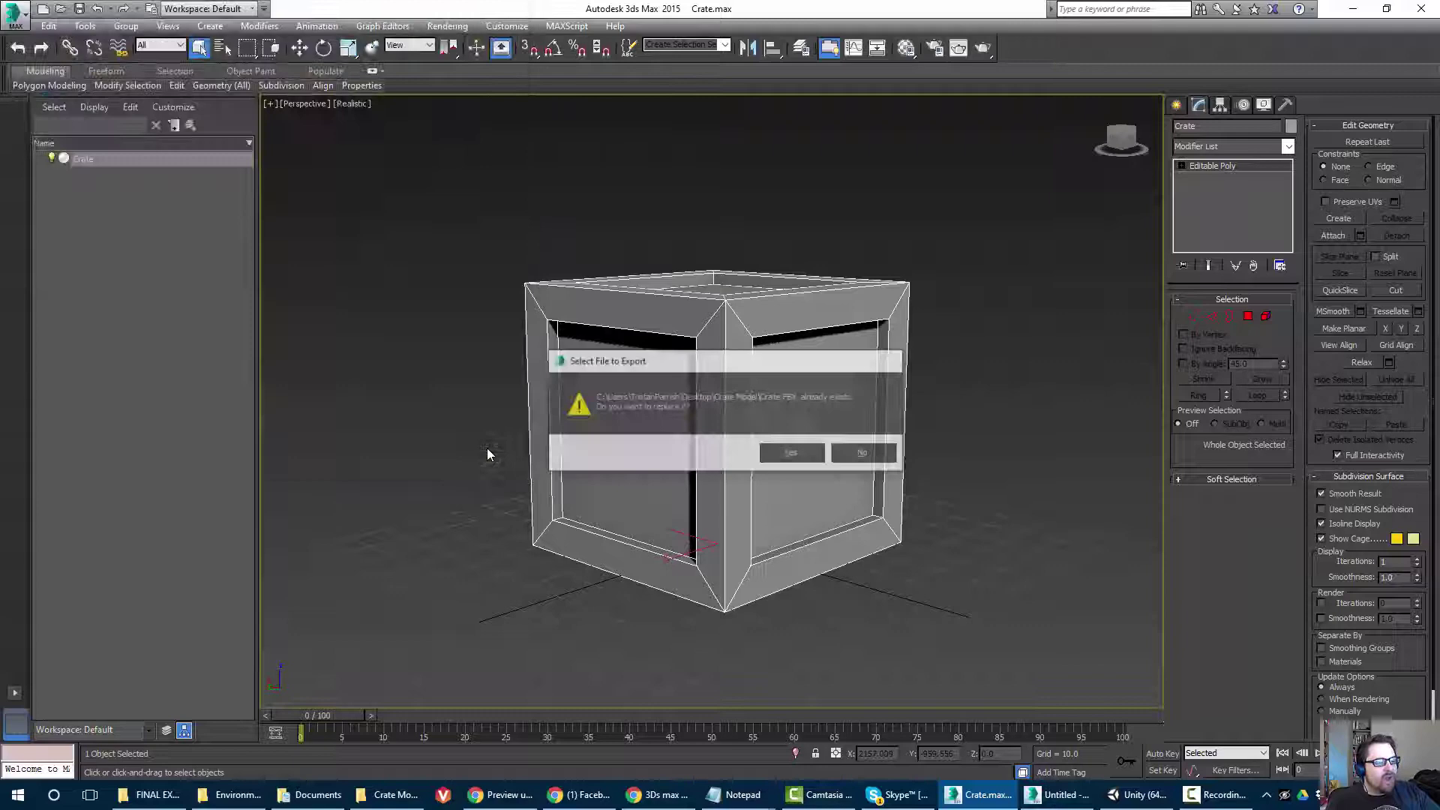
{"action": "left_click", "coordinate": [761, 455]}
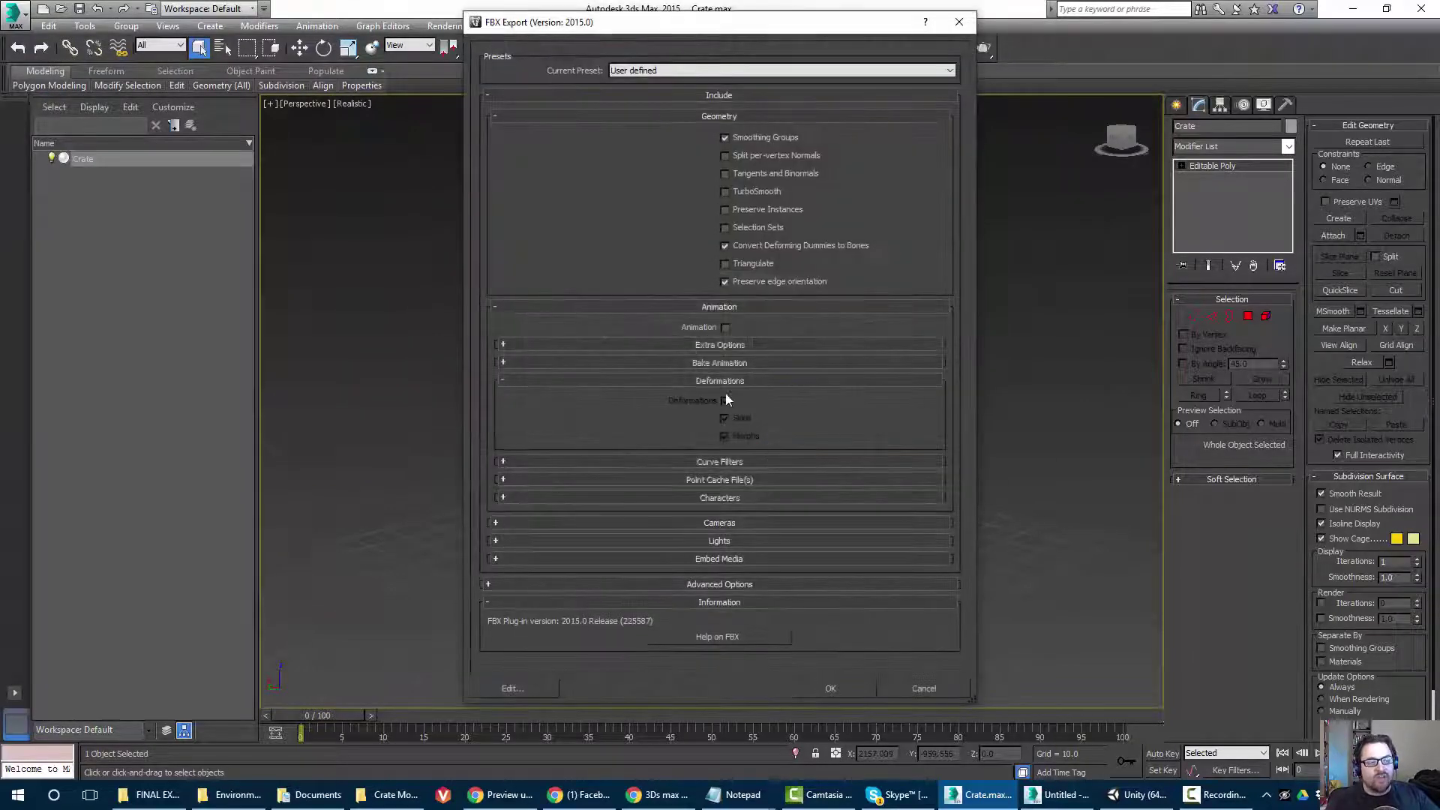
{"action": "left_click", "coordinate": [837, 686]}
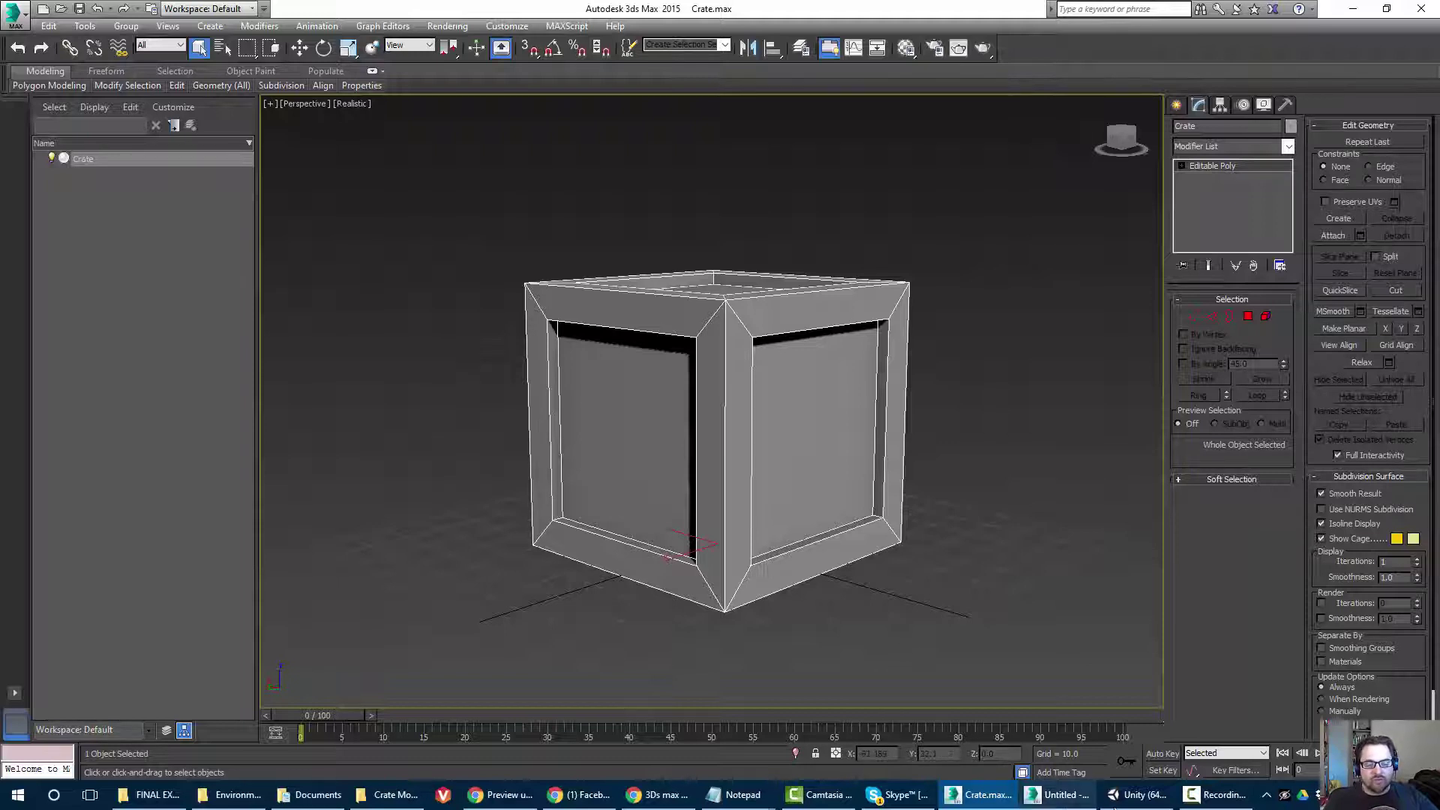
Switch to Unity, select the Crate model asset, and reveal its file in the project's Assets folder.
{"action": "mouse_move", "coordinate": [1160, 800]}
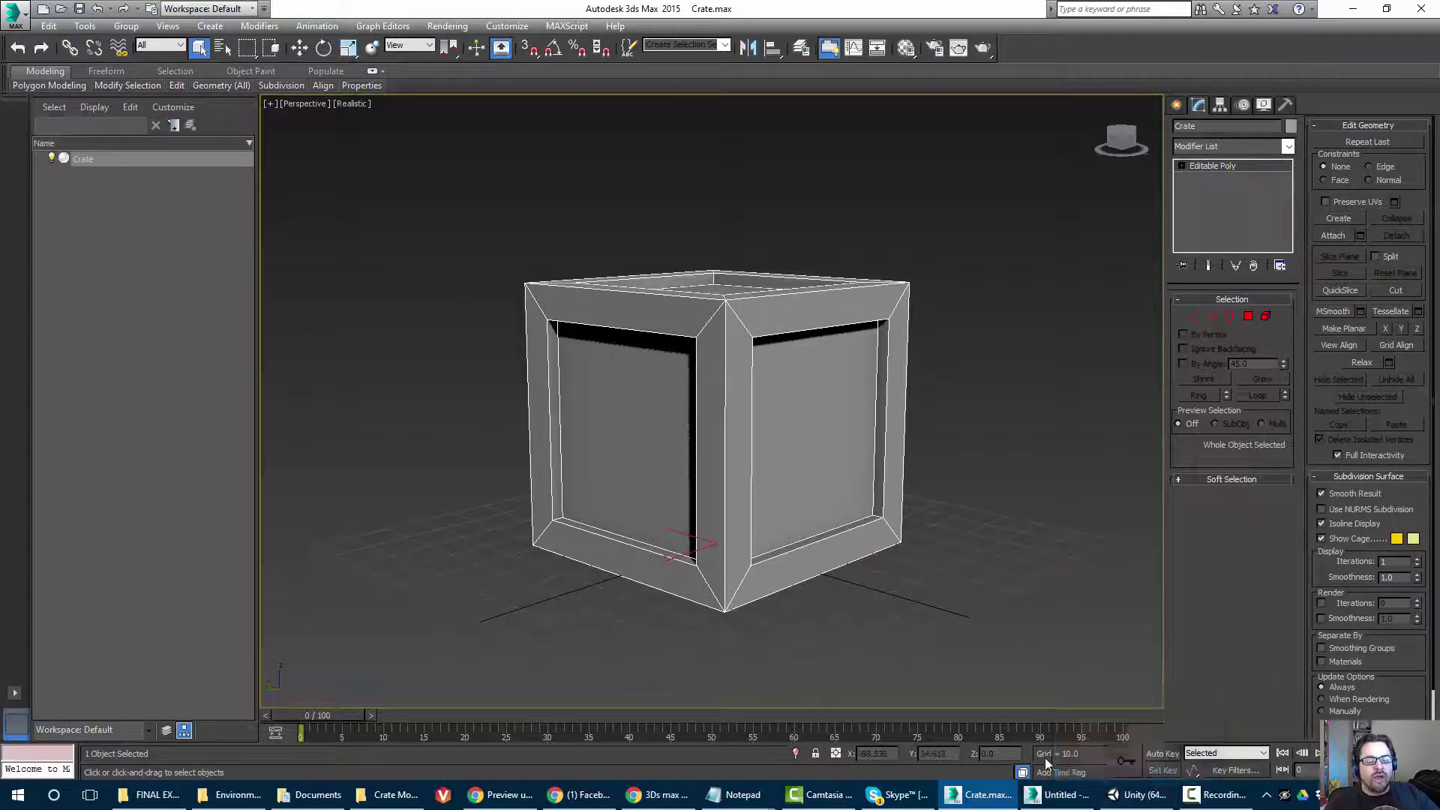
{"action": "left_click", "coordinate": [1134, 801]}
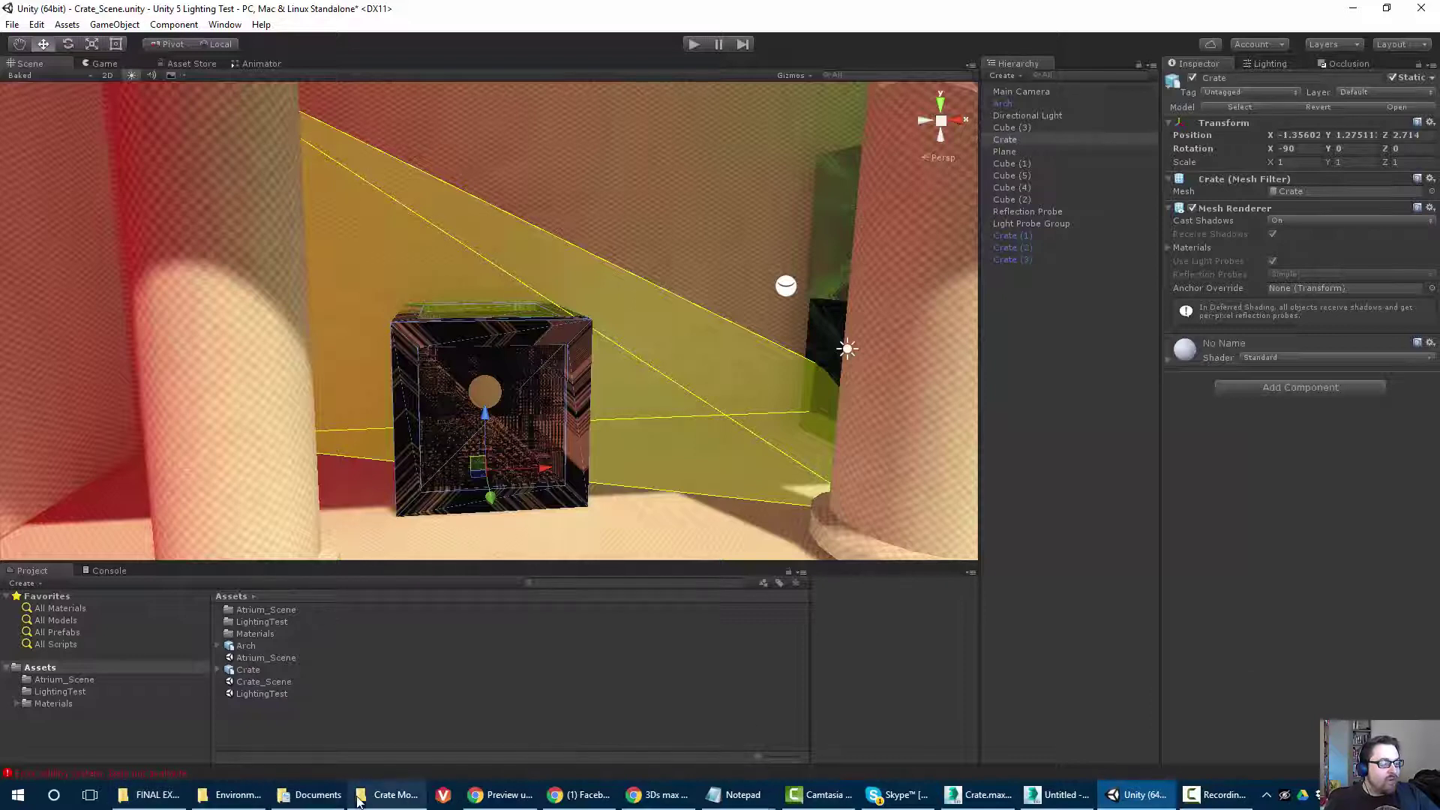
{"action": "left_click", "coordinate": [386, 796]}
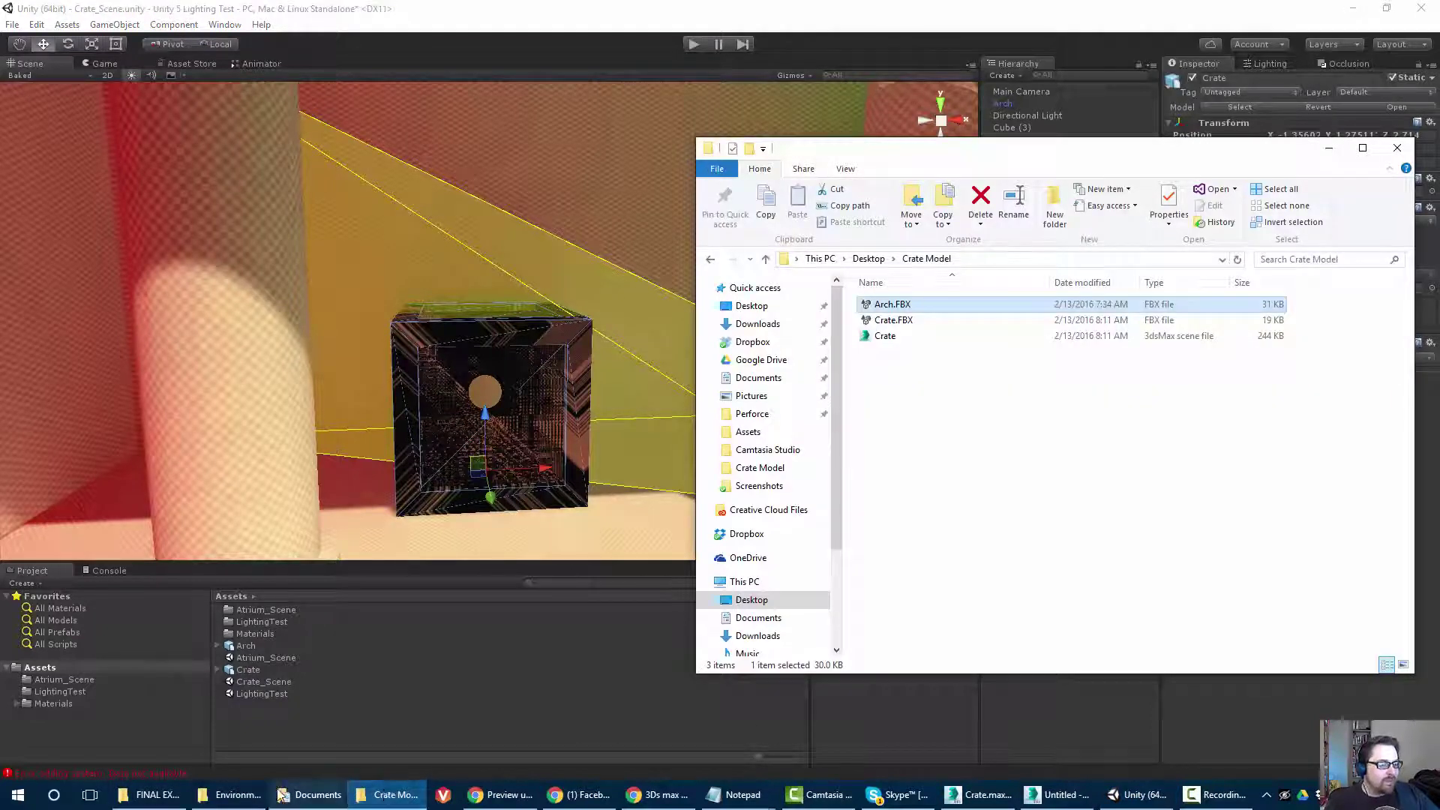
{"action": "left_click", "coordinate": [240, 668]}
{"action": "right_click", "coordinate": [240, 669]}
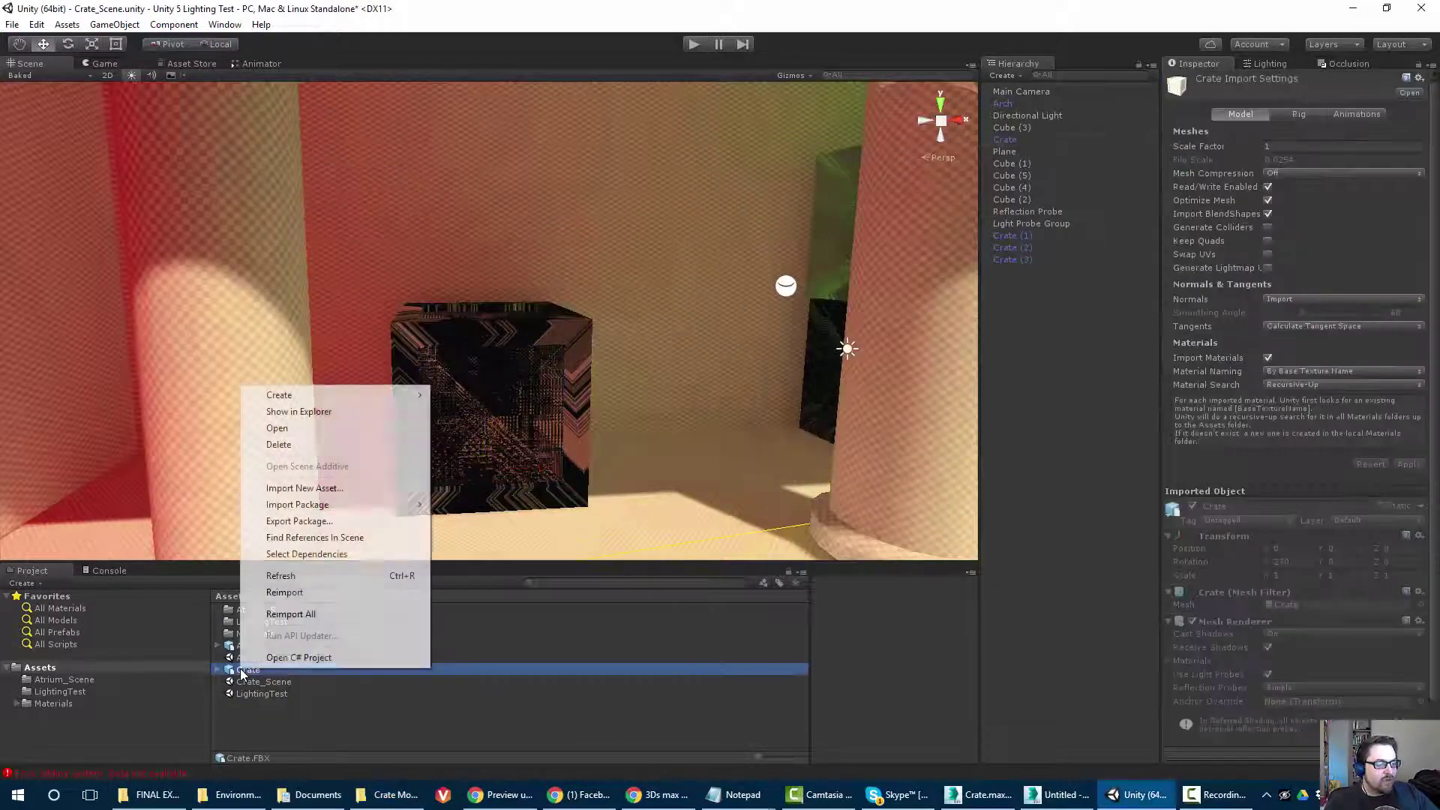
{"action": "left_click", "coordinate": [272, 414]}
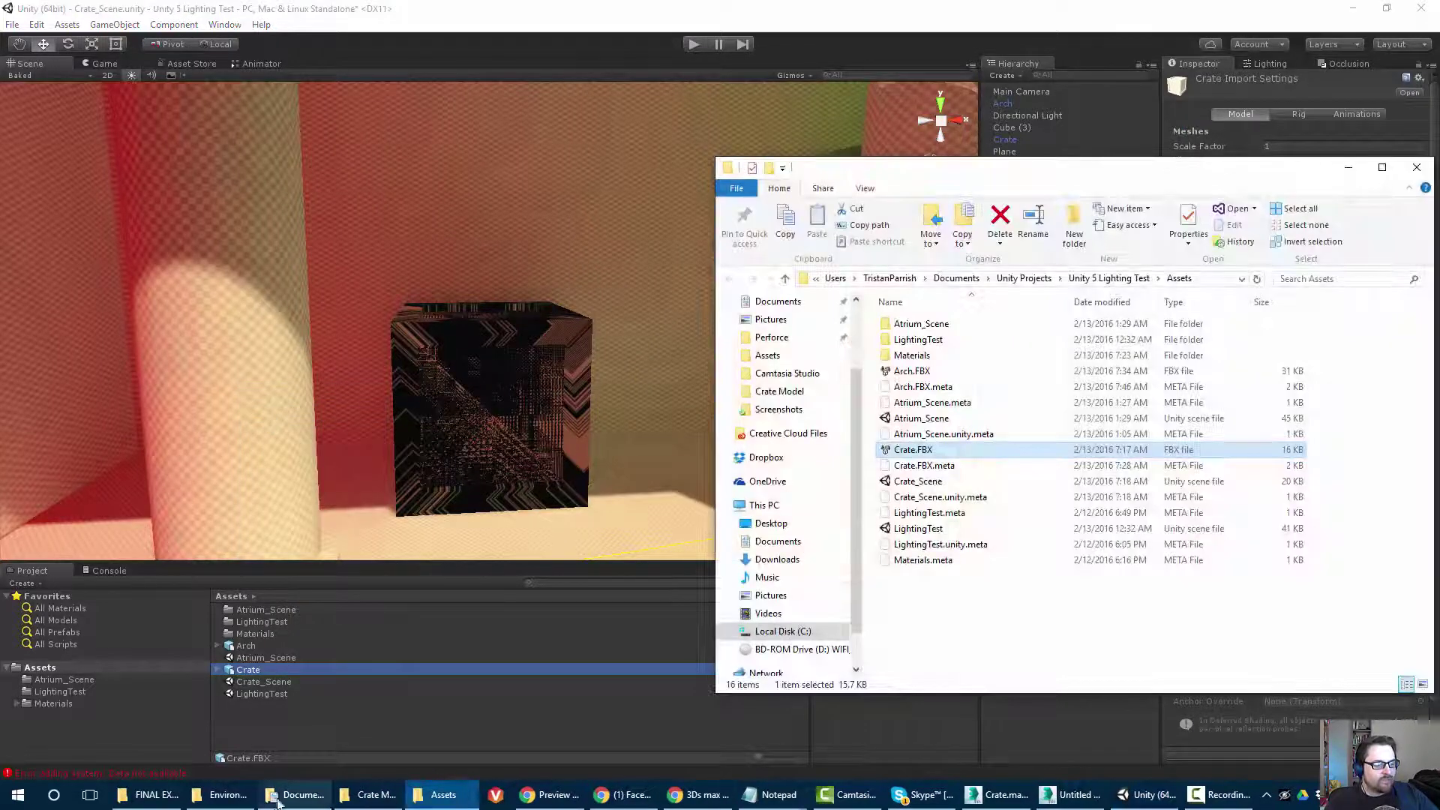
Copy the exported Crate.FBX from the Crate Model folder into the Unity Assets folder, replacing the old file, and return to Unity.
{"action": "left_click", "coordinate": [367, 795]}
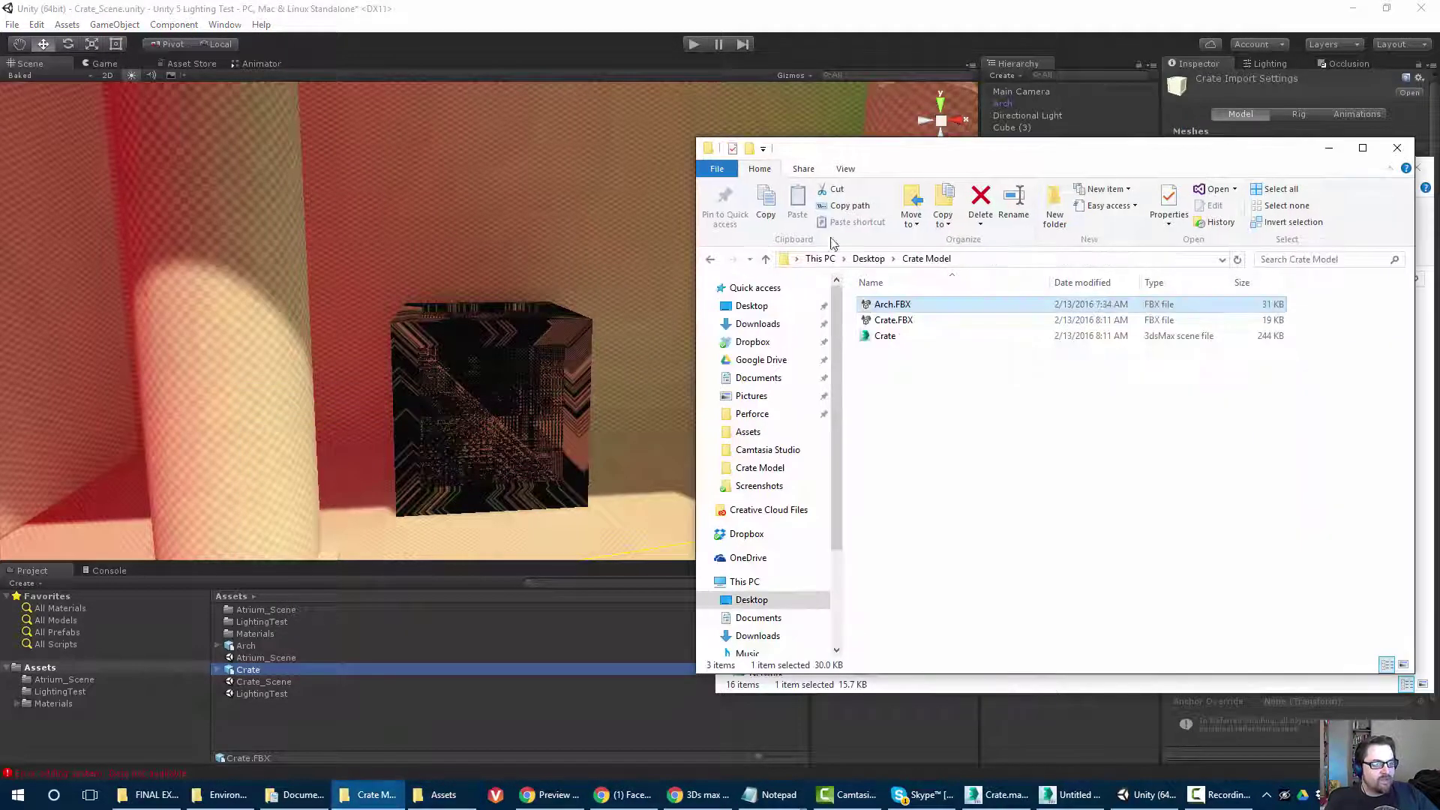
{"action": "left_click_drag", "start_coordinate": [765, 152], "coordinate": [169, 145]}
{"action": "left_click_drag", "start_coordinate": [171, 307], "coordinate": [960, 491]}
{"action": "right_click_drag", "start_coordinate": [961, 491], "coordinate": [963, 493]}
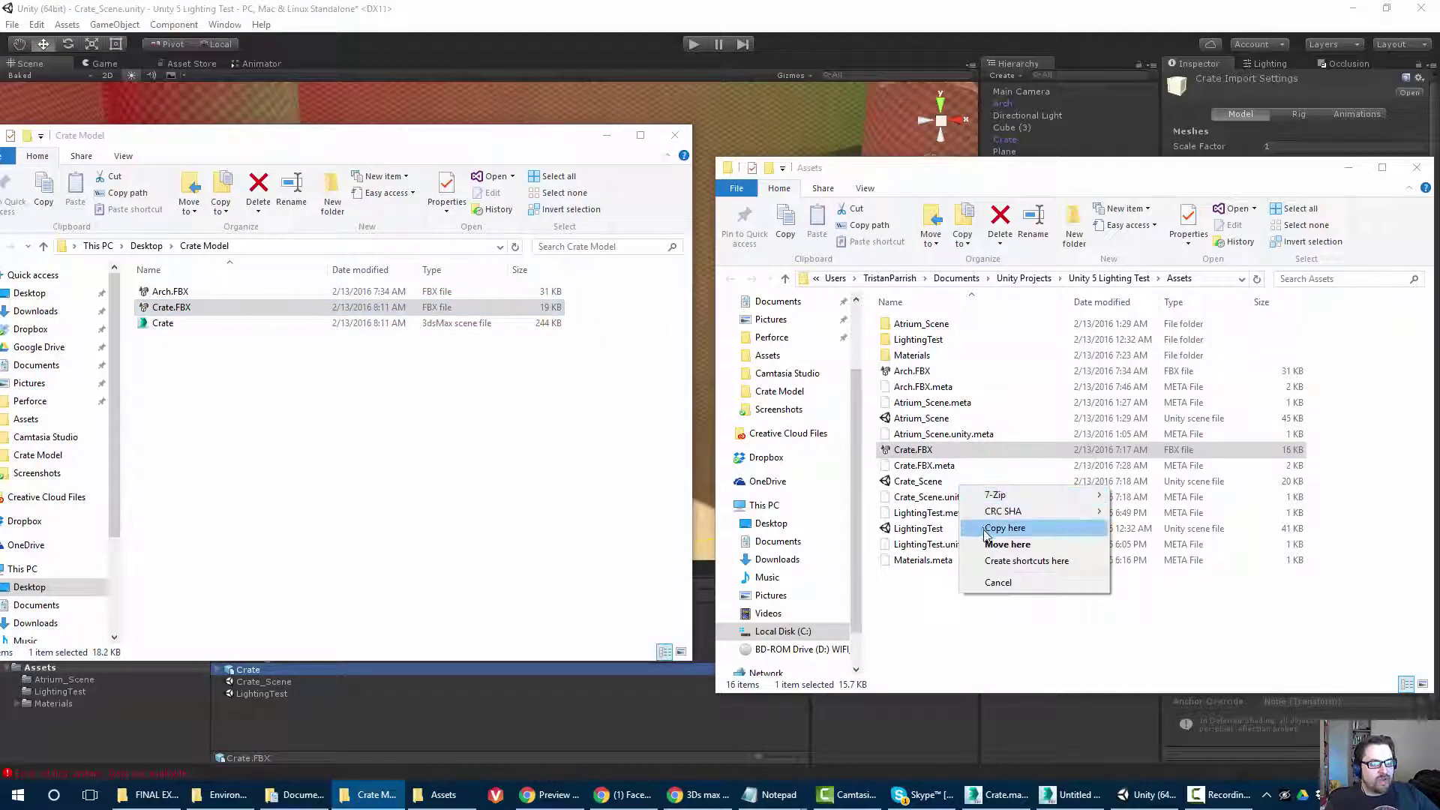
{"action": "left_click", "coordinate": [990, 501]}
{"action": "left_click", "coordinate": [607, 277]}
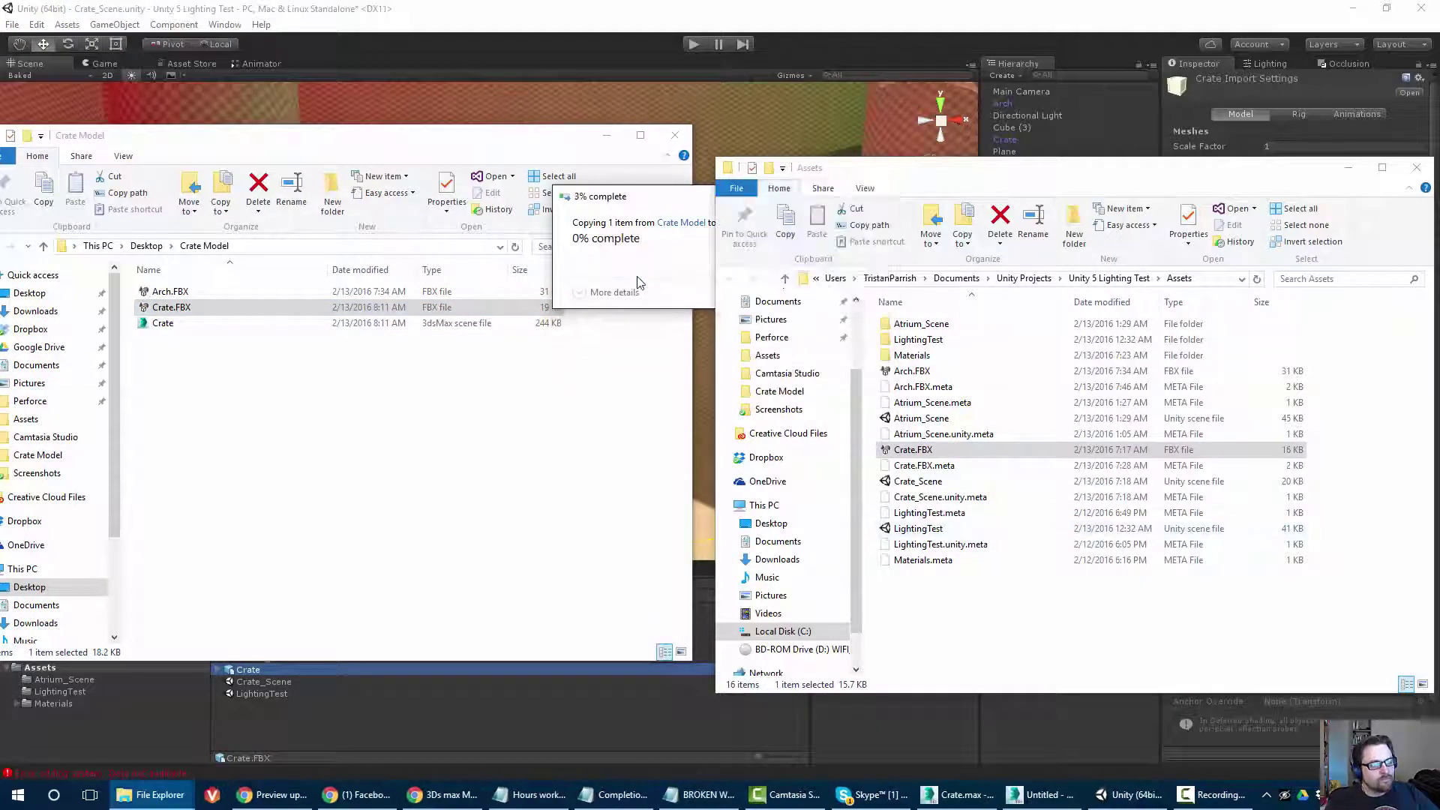
{"action": "left_click", "coordinate": [599, 4]}
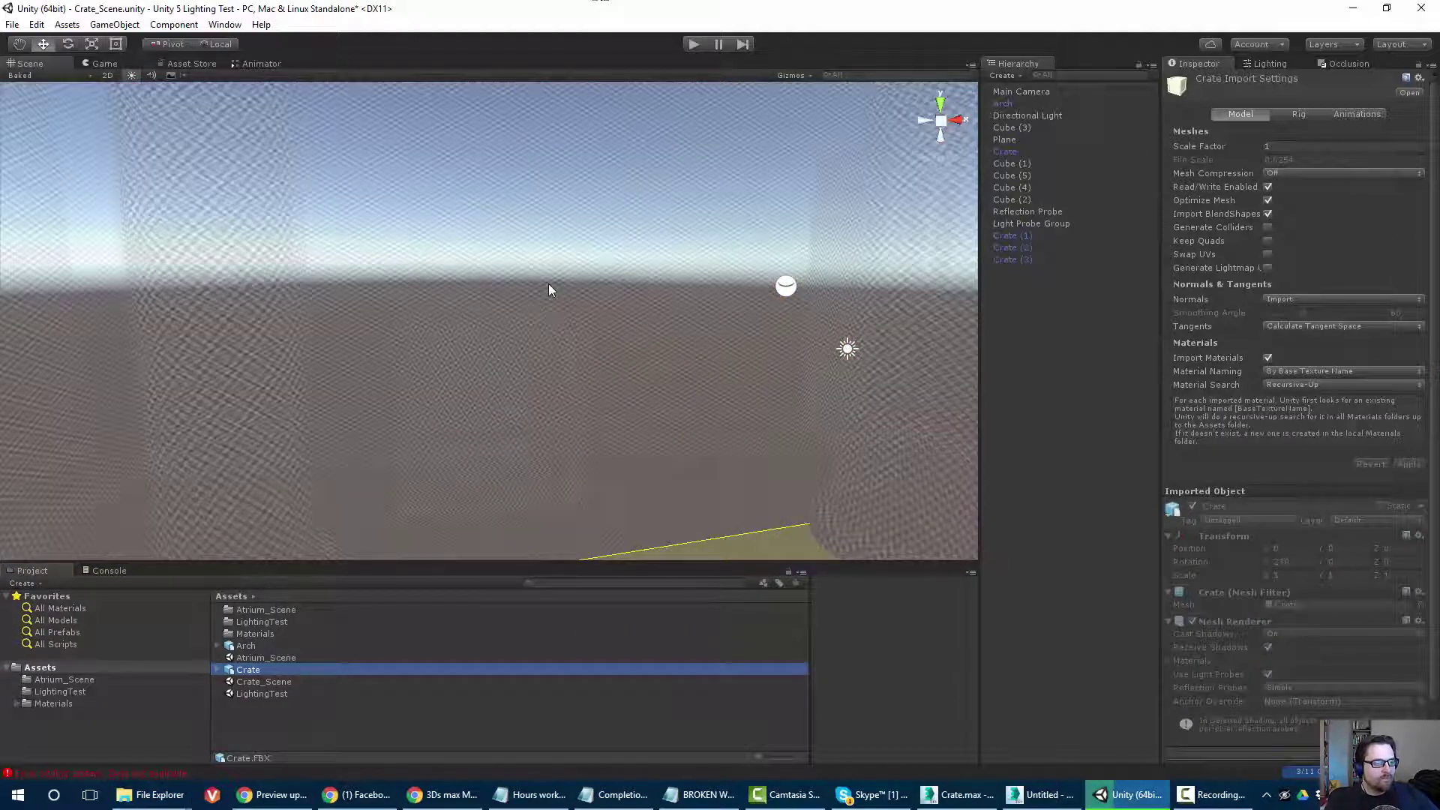
Change the scene view's draw mode from Baked to Shaded and frame the arch and crates.
{"action": "middle_click_drag", "start_coordinate": [547, 283], "coordinate": [524, 267]}
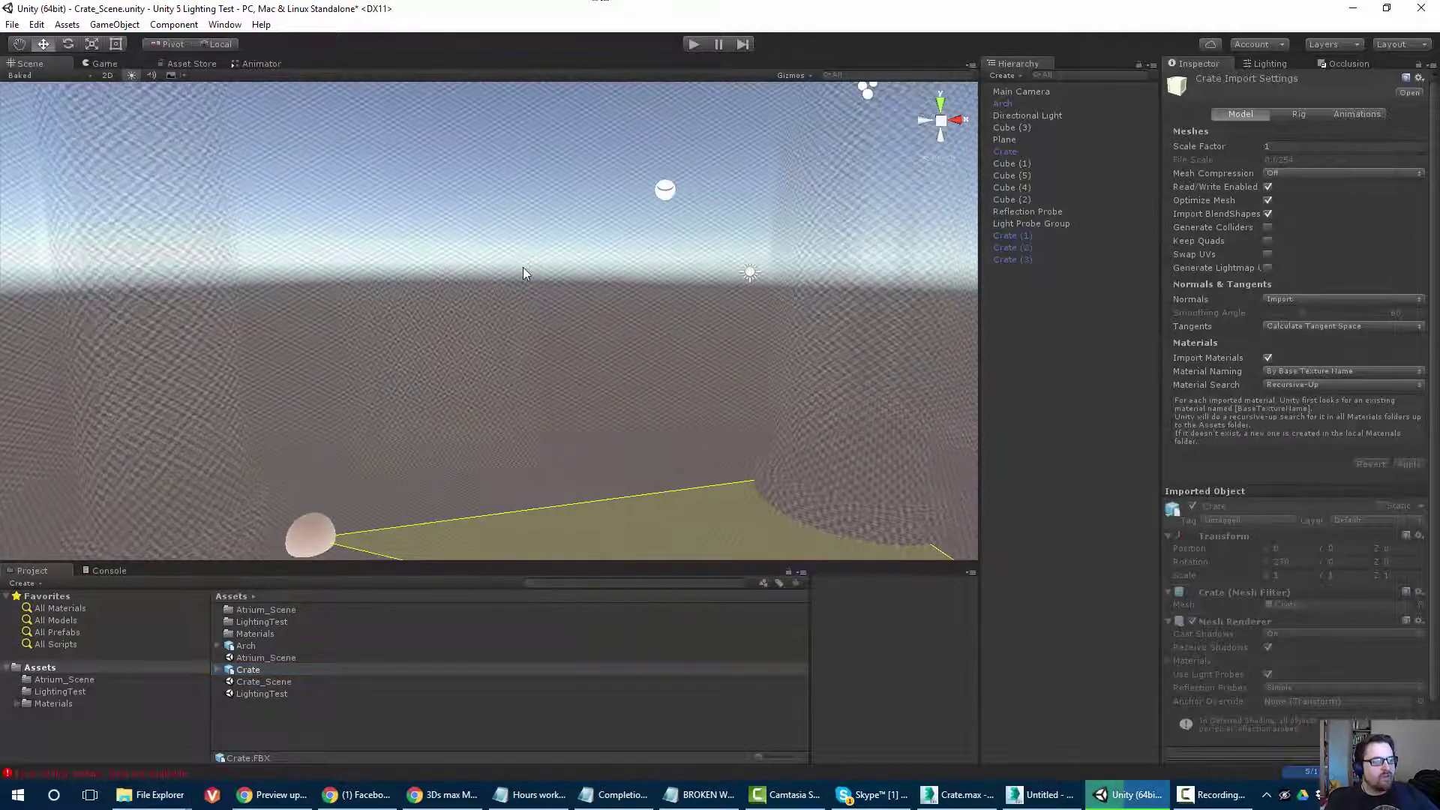
{"action": "left_click", "coordinate": [34, 75]}
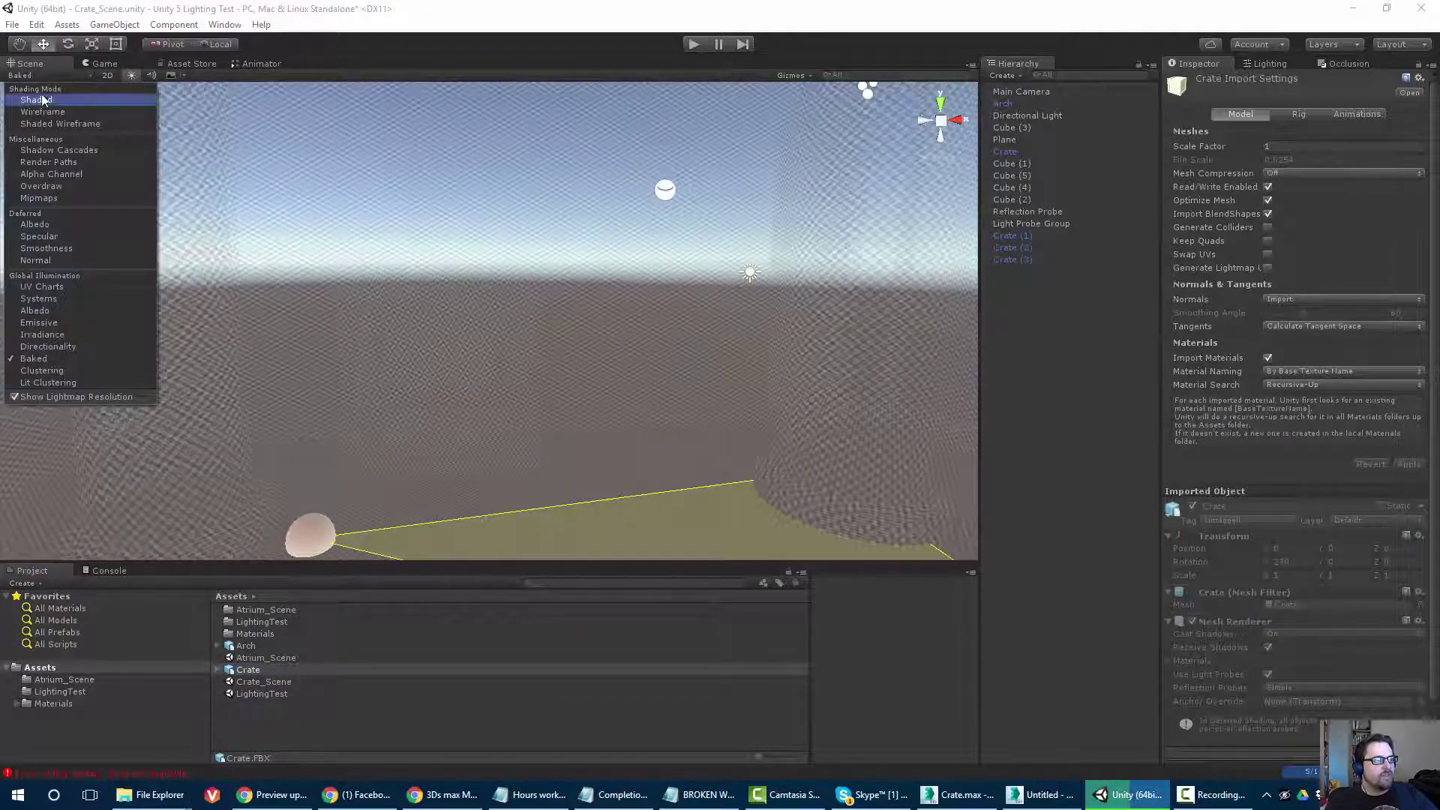
{"action": "left_click", "coordinate": [43, 101]}
{"action": "right_click_drag", "start_coordinate": [443, 317], "coordinate": [529, 330]}
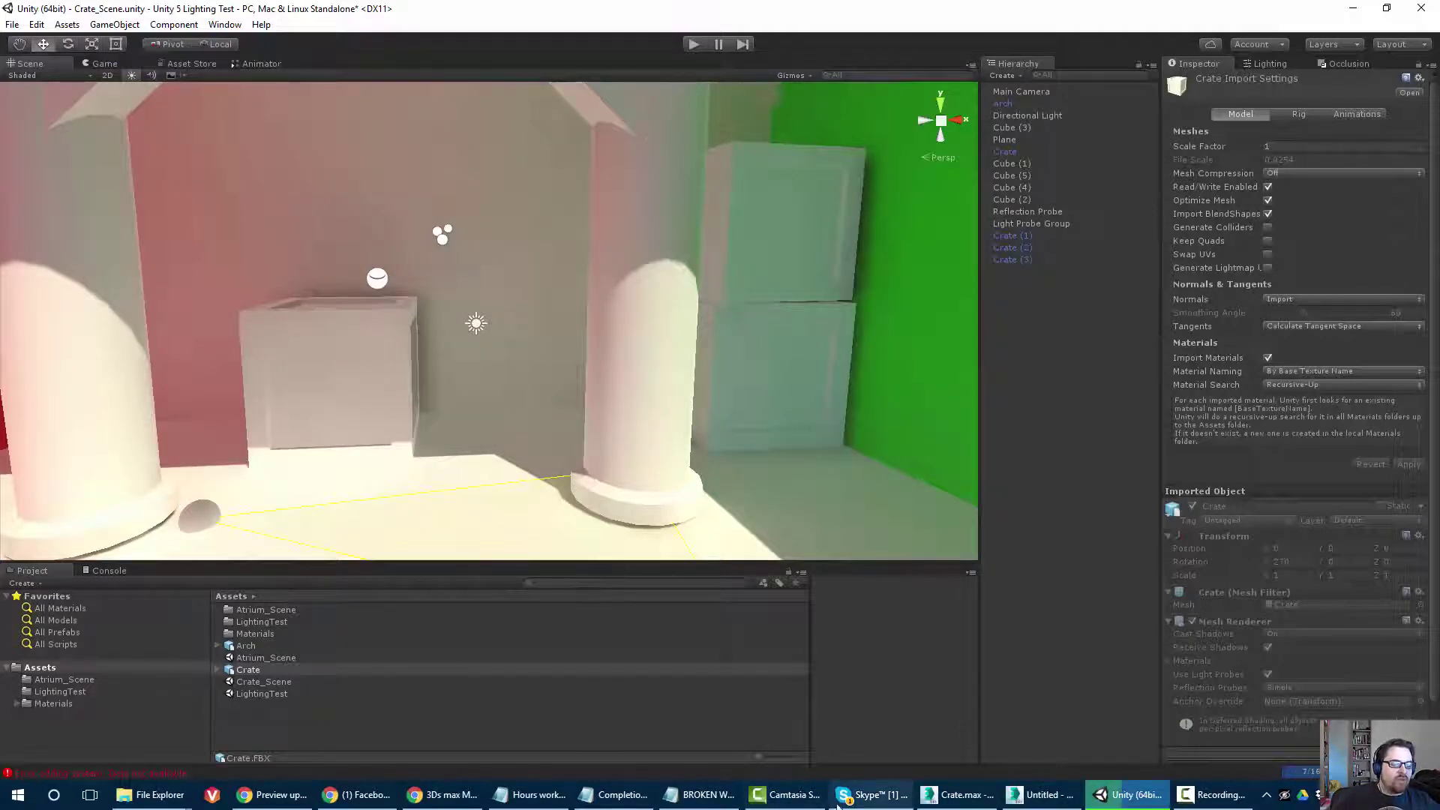
Look at the crate in 3ds Max, return to Unity, and review the scene lighting settings with the Directional Light selected.
{"action": "left_click", "coordinate": [948, 801]}
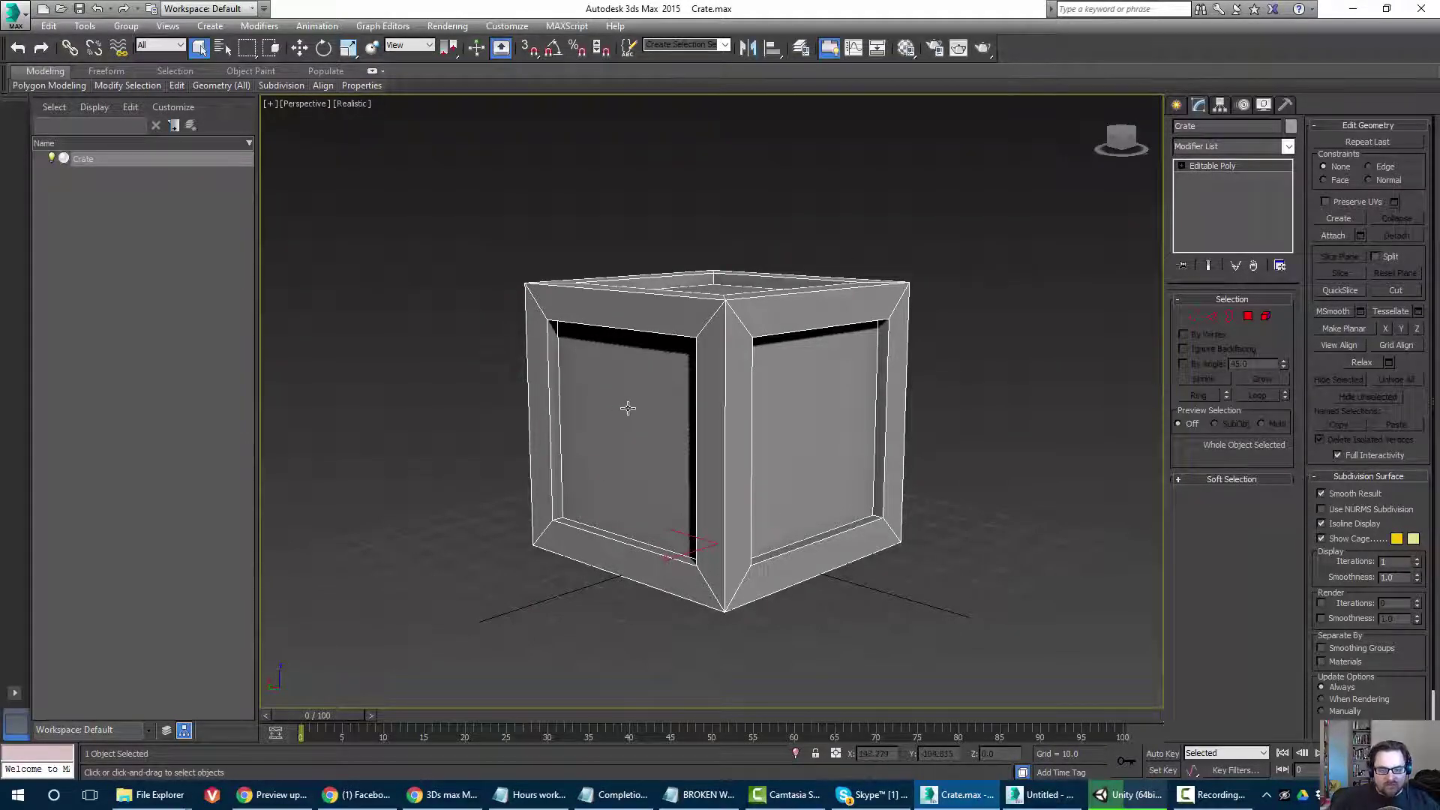
{"action": "left_click", "coordinate": [1099, 797]}
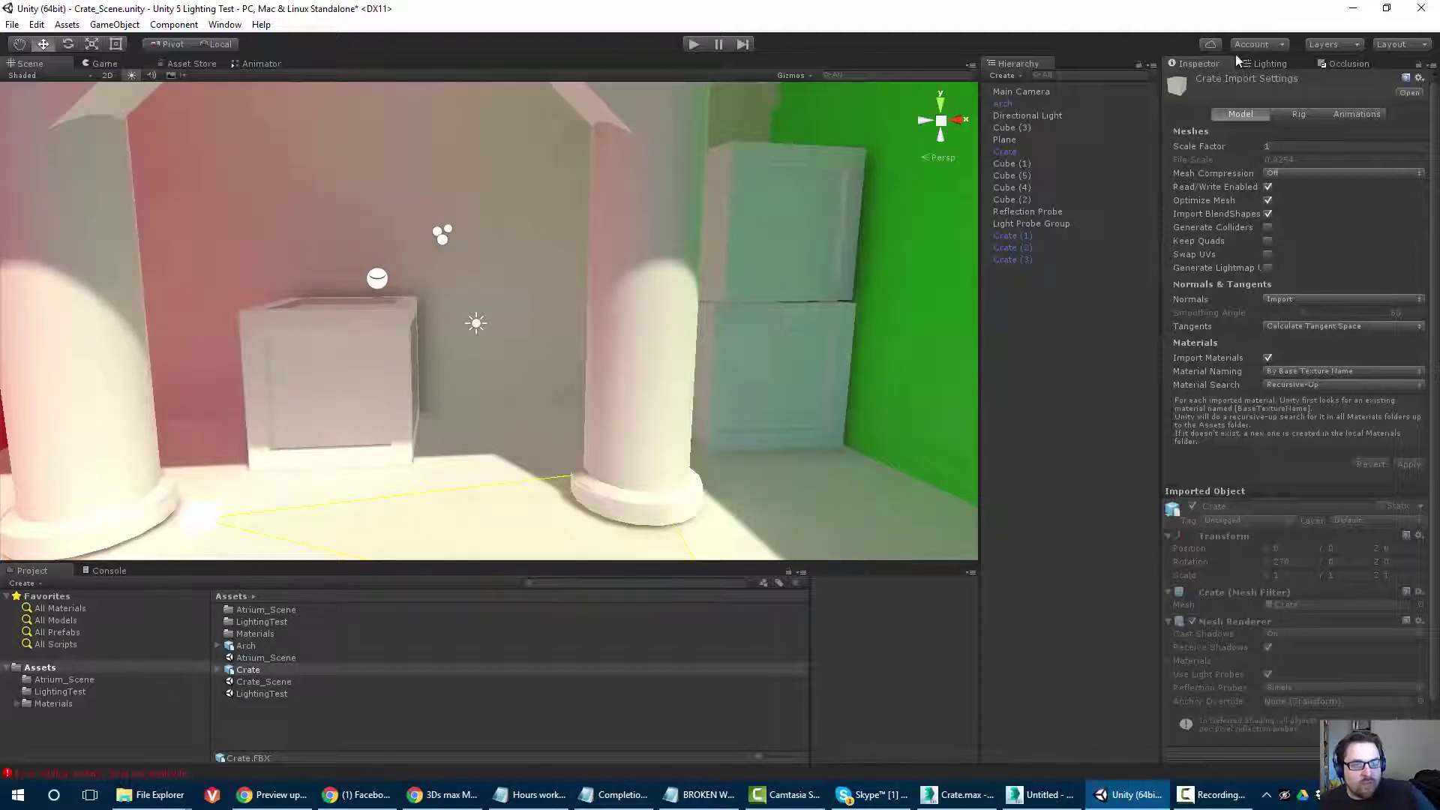
{"action": "left_click", "coordinate": [1256, 64]}
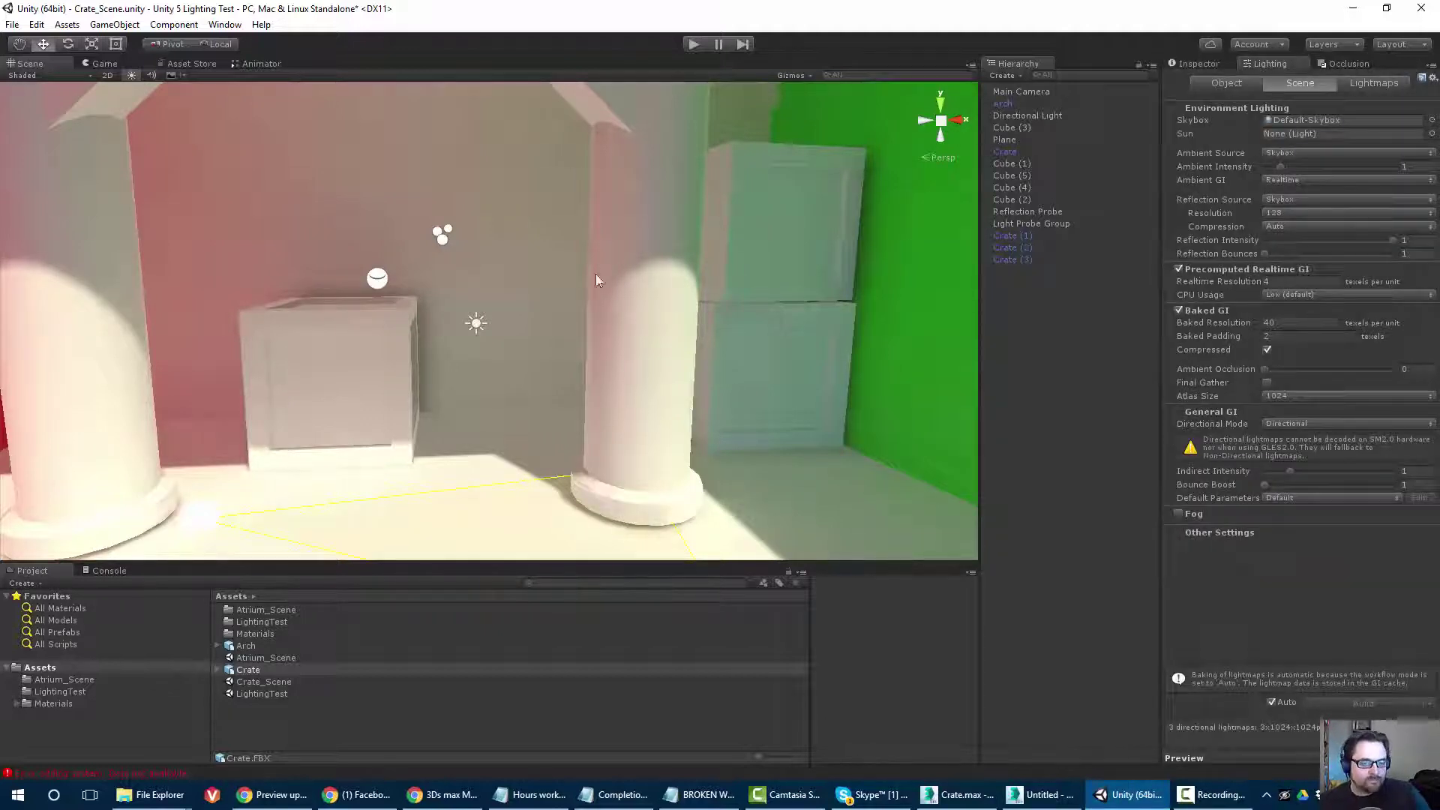
{"action": "right_click_drag", "start_coordinate": [547, 393], "coordinate": [483, 440]}
{"action": "scroll", "coordinate": [564, 416], "scroll_direction": "down", "scroll_amount": 3}
{"action": "left_click", "coordinate": [1028, 115]}
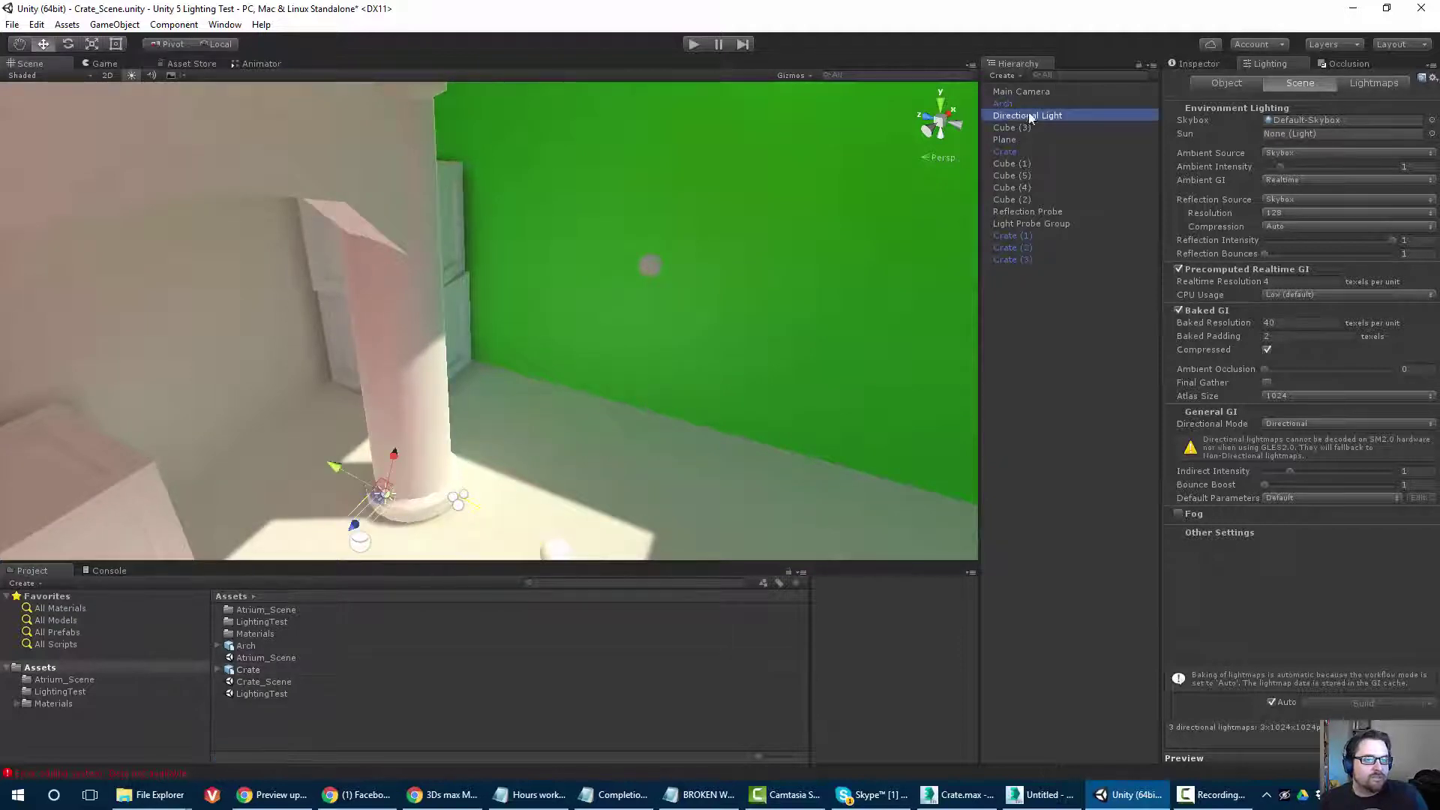
{"action": "left_click", "coordinate": [1226, 62]}
{"action": "left_click", "coordinate": [1267, 64]}
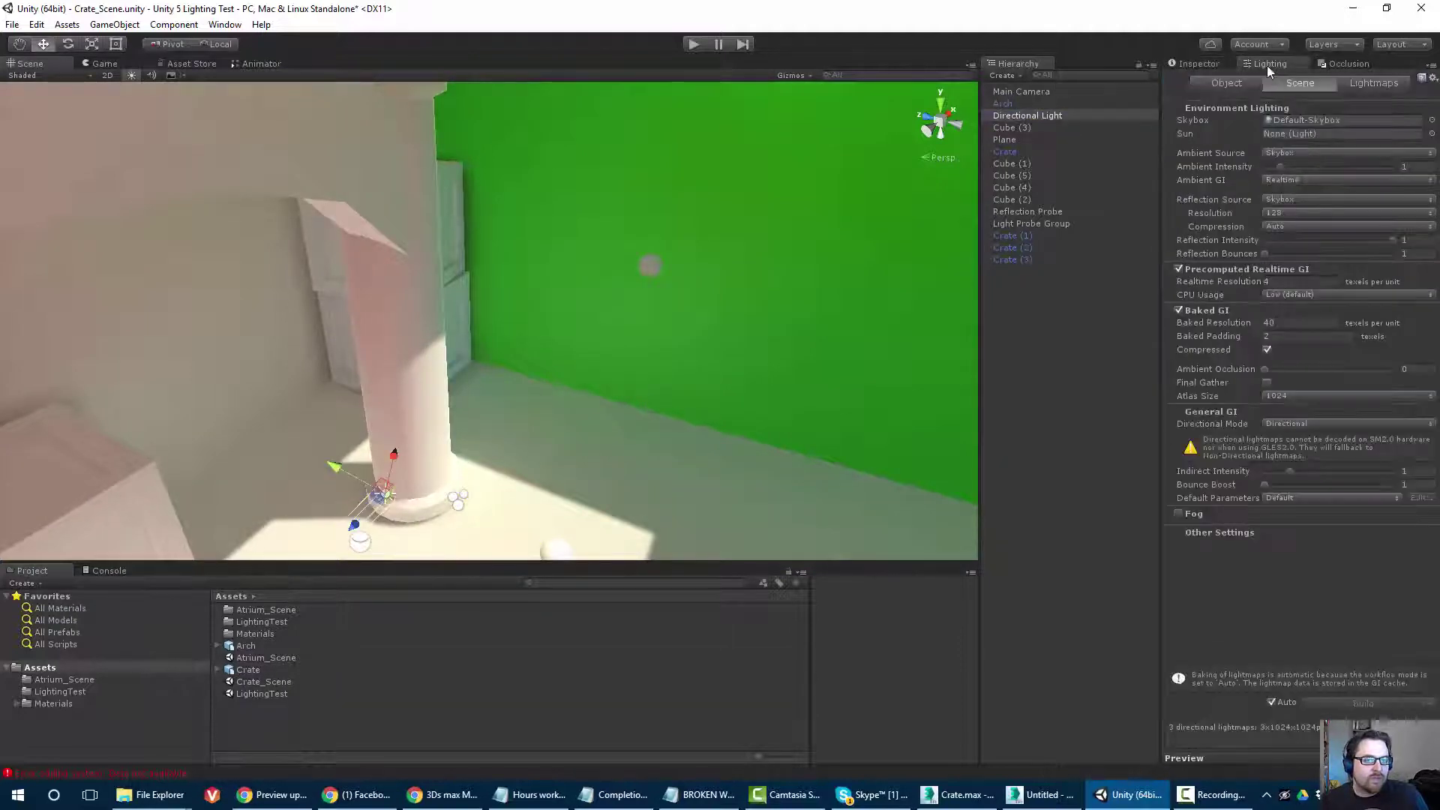
Examine the lighting on the crates, columns and coloured walls from several angles in the scene view.
{"action": "right_click_drag", "start_coordinate": [561, 221], "coordinate": [526, 231]}
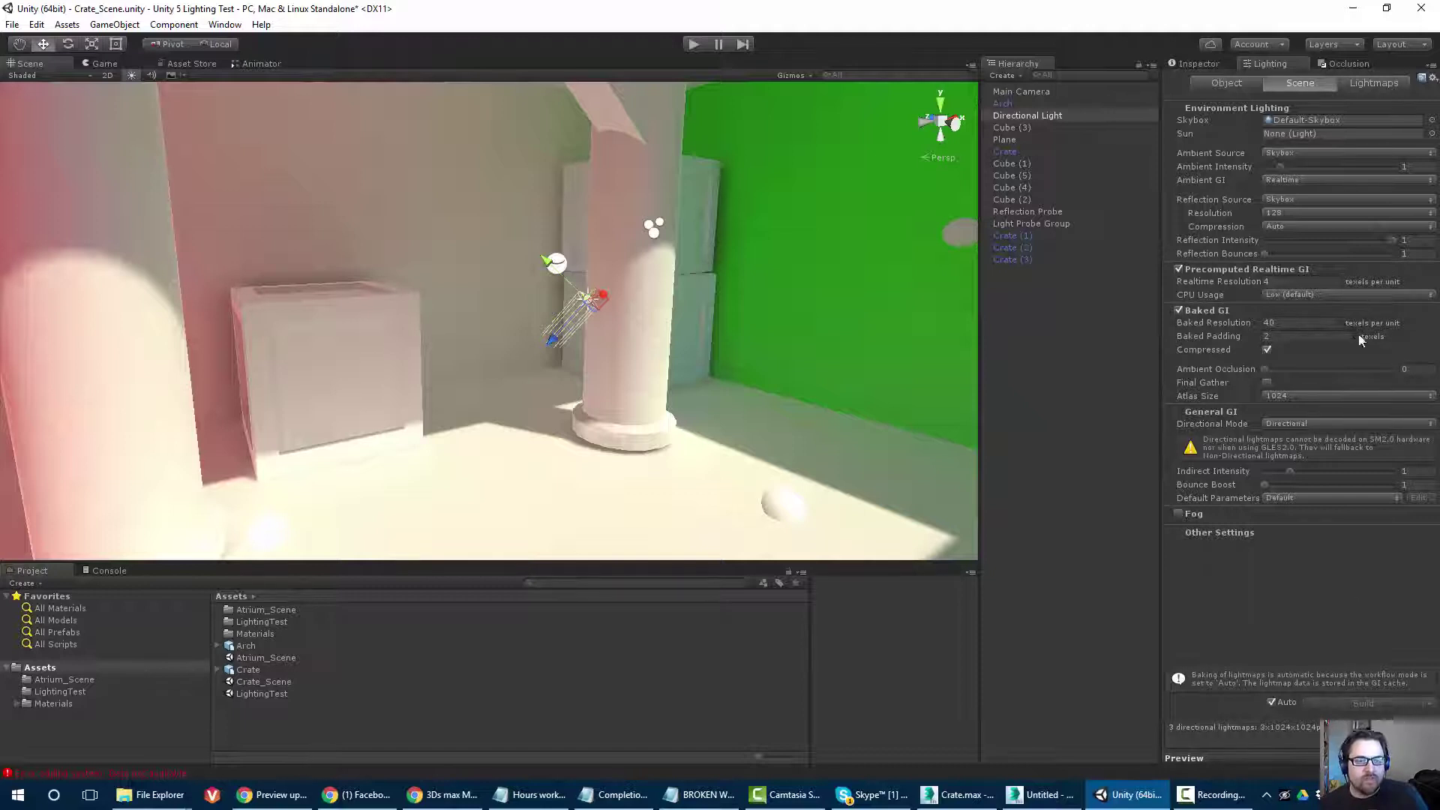
{"action": "key", "text": "alt"}
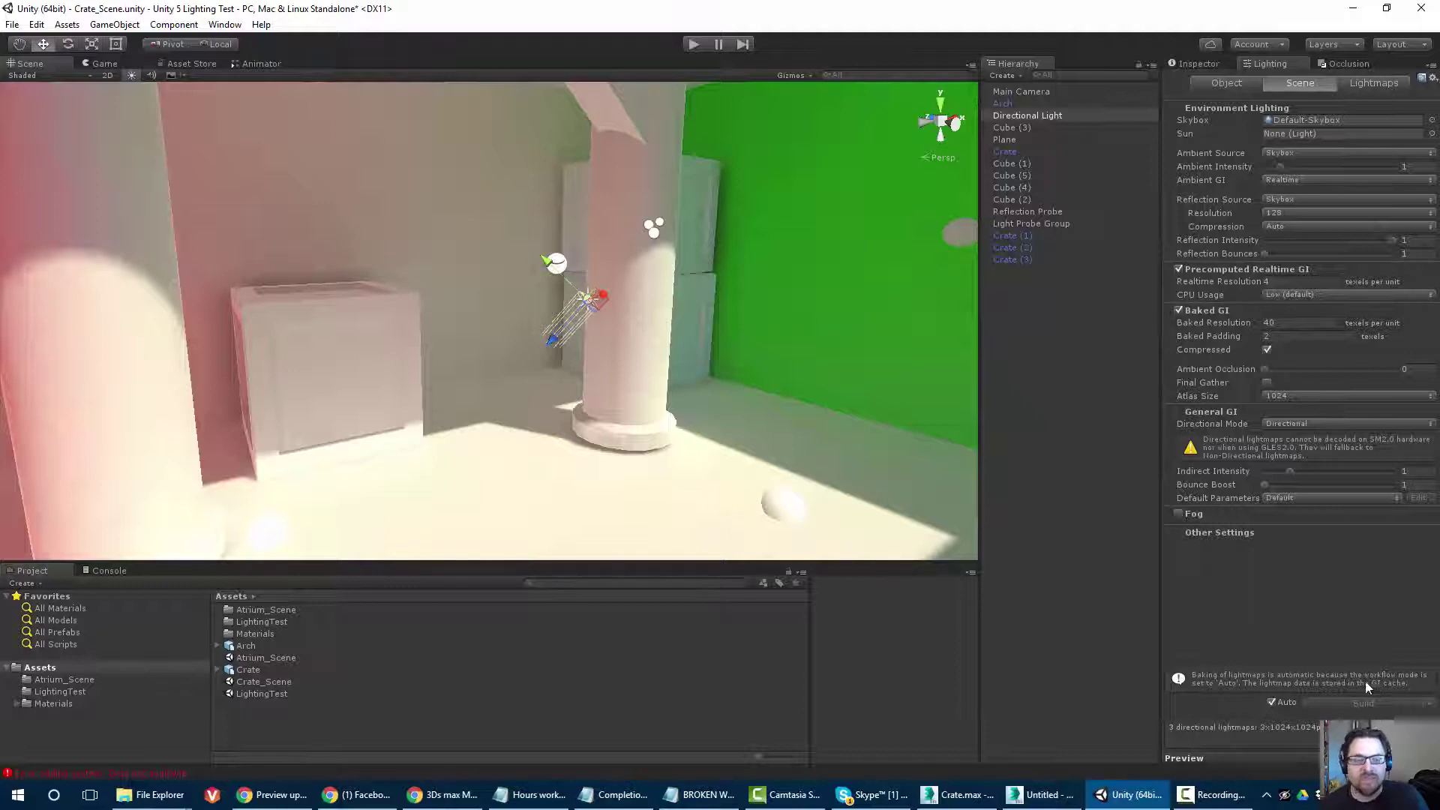
{"action": "scroll", "coordinate": [497, 319], "scroll_direction": "down", "scroll_amount": 3}
{"action": "left_click_drag", "start_coordinate": [505, 297], "coordinate": [495, 430], "text": "alt"}
{"action": "right_click_drag", "start_coordinate": [495, 430], "coordinate": [659, 446]}
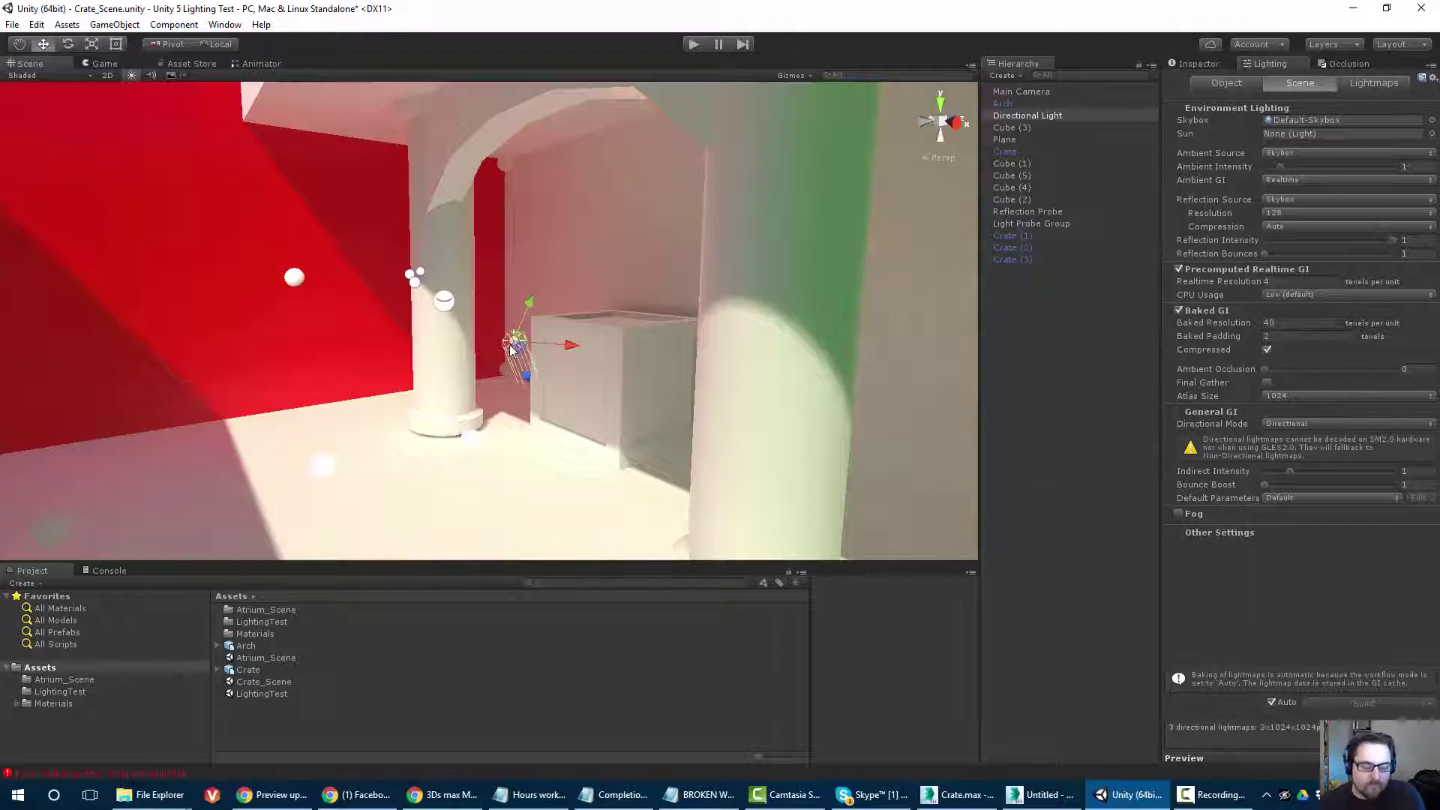
{"action": "left_click_drag", "start_coordinate": [511, 347], "coordinate": [467, 273], "text": "alt"}
{"action": "scroll", "coordinate": [466, 272], "scroll_direction": "up", "scroll_amount": 1}
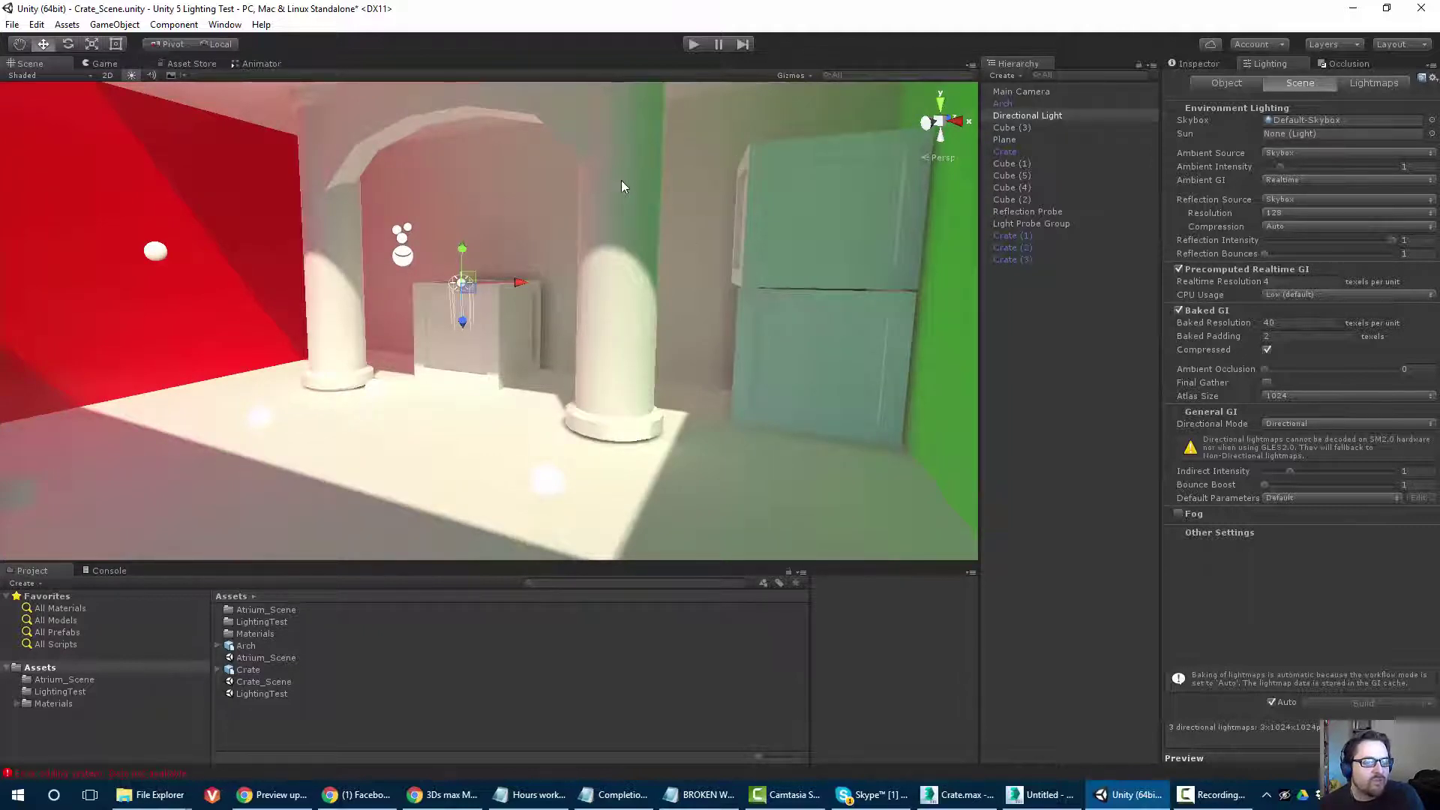
Turn off automatic lightmap baking and delete the arch from the scene.
{"action": "left_click", "coordinate": [1271, 703]}
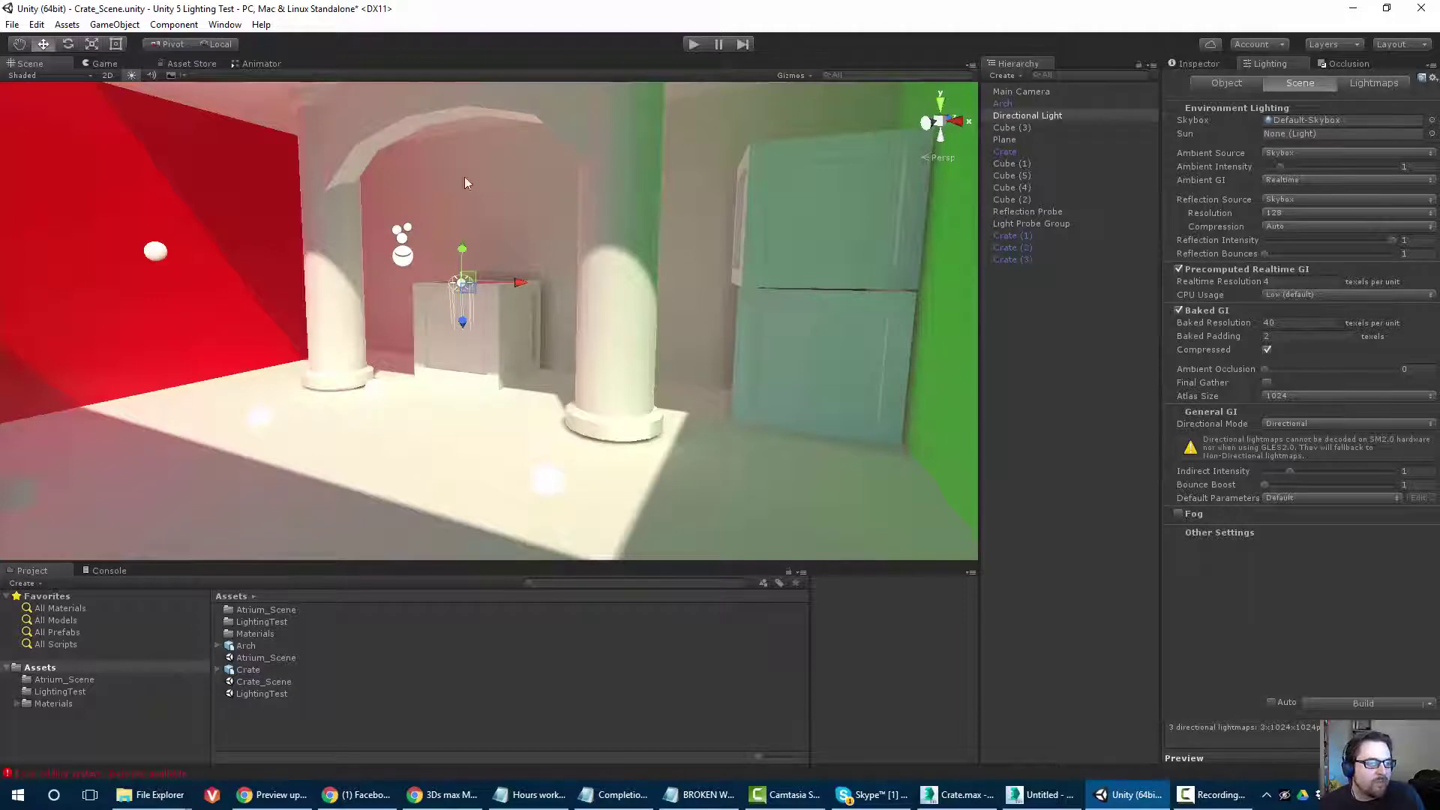
{"action": "left_click", "coordinate": [631, 218]}
{"action": "key", "text": "Delete"}
Delete the two stacked crates and the other duplicate crate, leaving only the original Crate in the scene.
{"action": "left_click_drag", "start_coordinate": [471, 240], "coordinate": [547, 383], "text": "alt"}
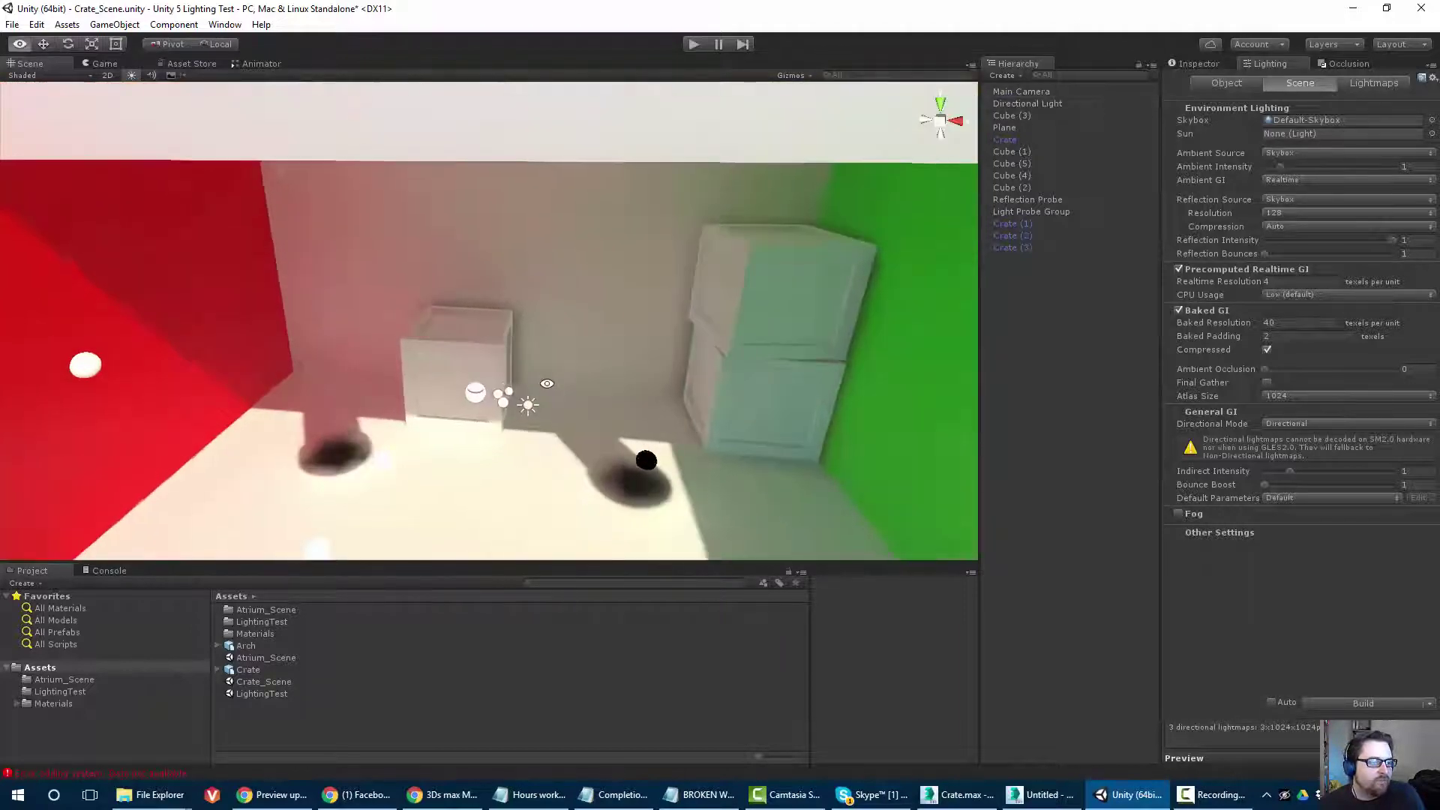
{"action": "left_click", "coordinate": [776, 273]}
{"action": "key", "text": "Delete"}
{"action": "left_click", "coordinate": [750, 363]}
{"action": "key", "text": "Delete"}
{"action": "left_click_drag", "start_coordinate": [741, 381], "coordinate": [825, 322], "text": "alt"}
{"action": "left_click", "coordinate": [158, 336]}
{"action": "key", "text": "Delete"}
Frame the remaining crate and move it away from the back wall into the open floor area.
{"action": "left_click", "coordinate": [848, 317]}
{"action": "key", "text": "f"}
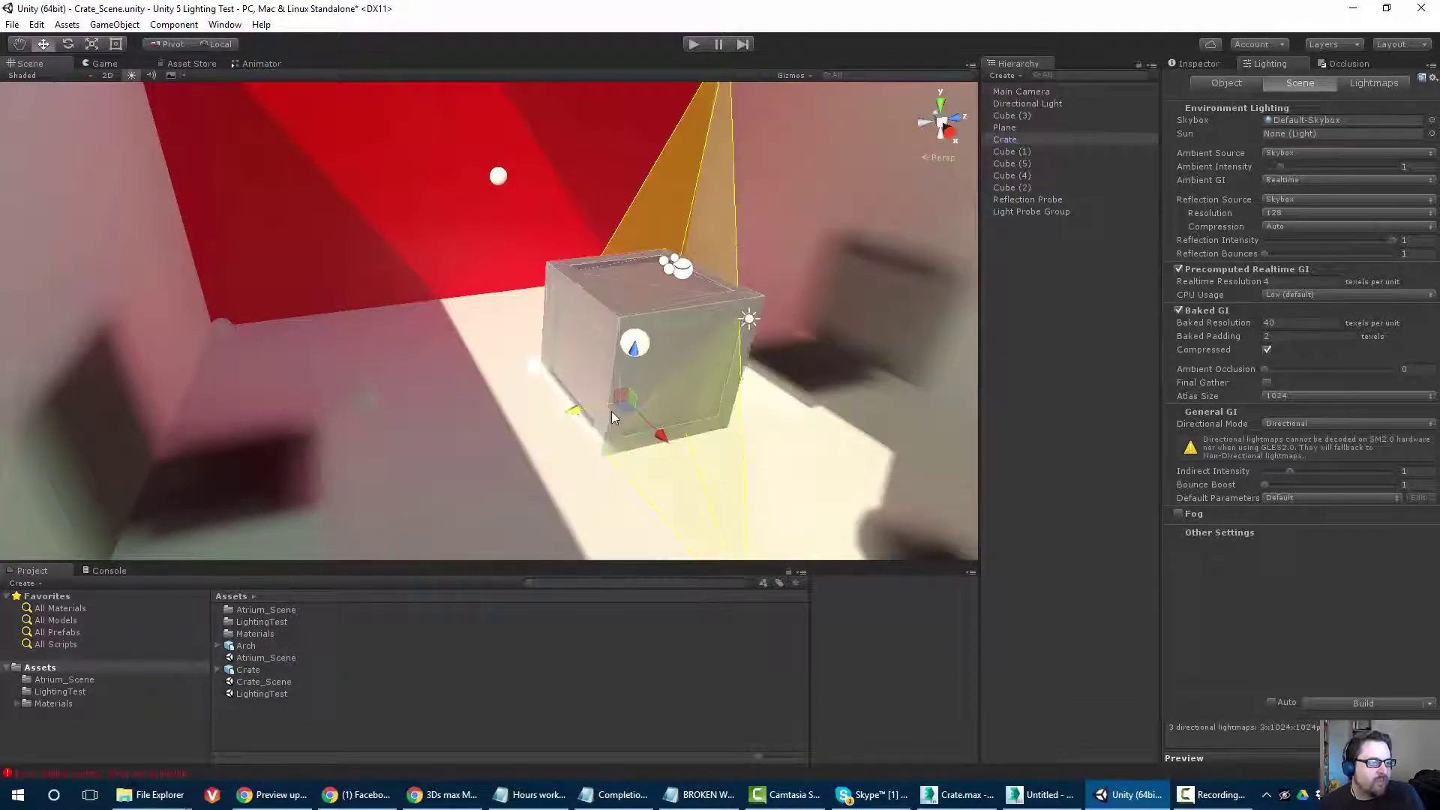
{"action": "left_click_drag", "start_coordinate": [611, 411], "coordinate": [519, 443]}
{"action": "middle_click_drag", "start_coordinate": [510, 390], "coordinate": [371, 289]}
{"action": "left_click_drag", "start_coordinate": [371, 289], "coordinate": [327, 356], "text": "alt"}
{"action": "middle_click_drag", "start_coordinate": [327, 357], "coordinate": [379, 319]}
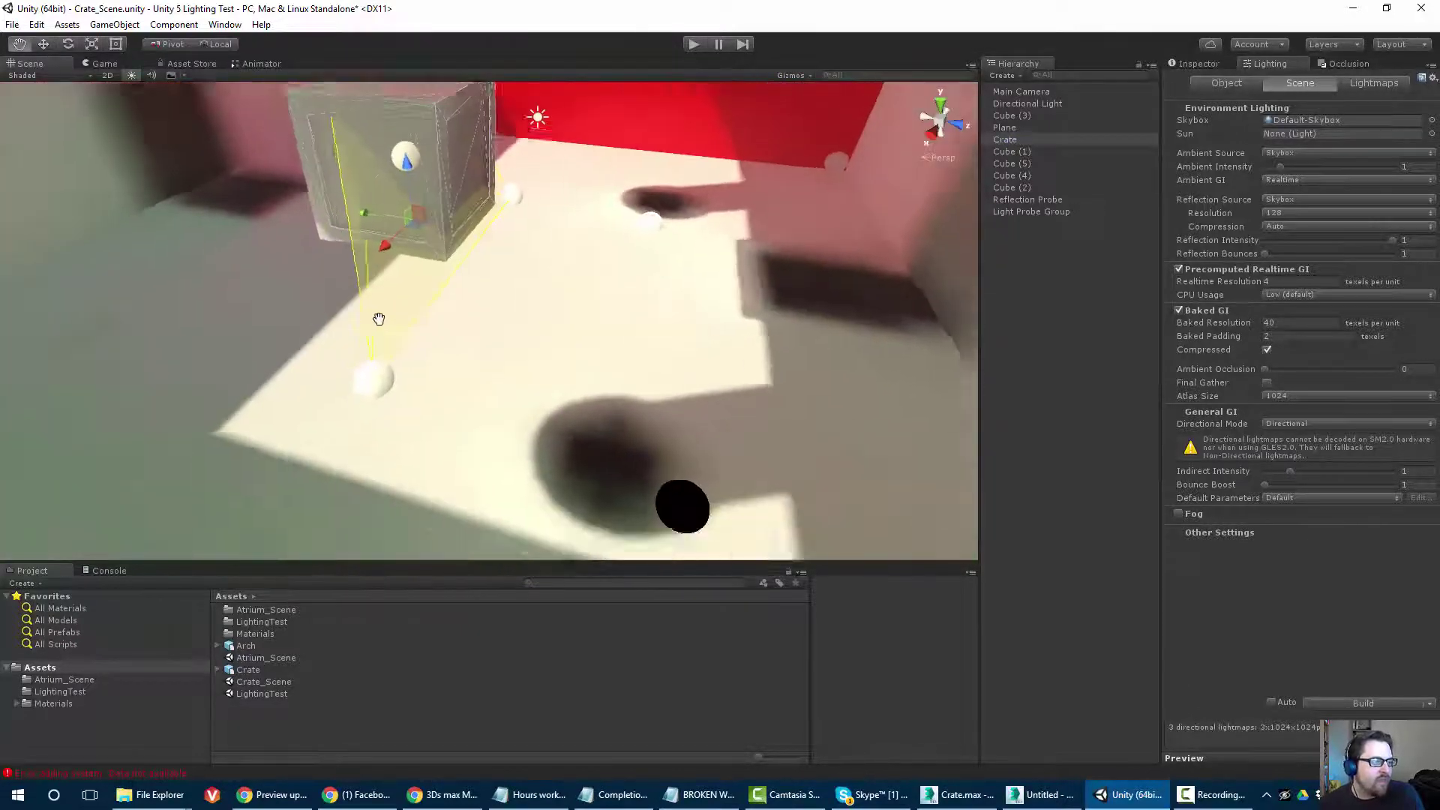
{"action": "left_click_drag", "start_coordinate": [379, 318], "coordinate": [301, 315], "text": "alt"}
{"action": "middle_click_drag", "start_coordinate": [300, 315], "coordinate": [204, 474]}
{"action": "left_click_drag", "start_coordinate": [337, 390], "coordinate": [427, 354]}
{"action": "left_click", "coordinate": [252, 683]}
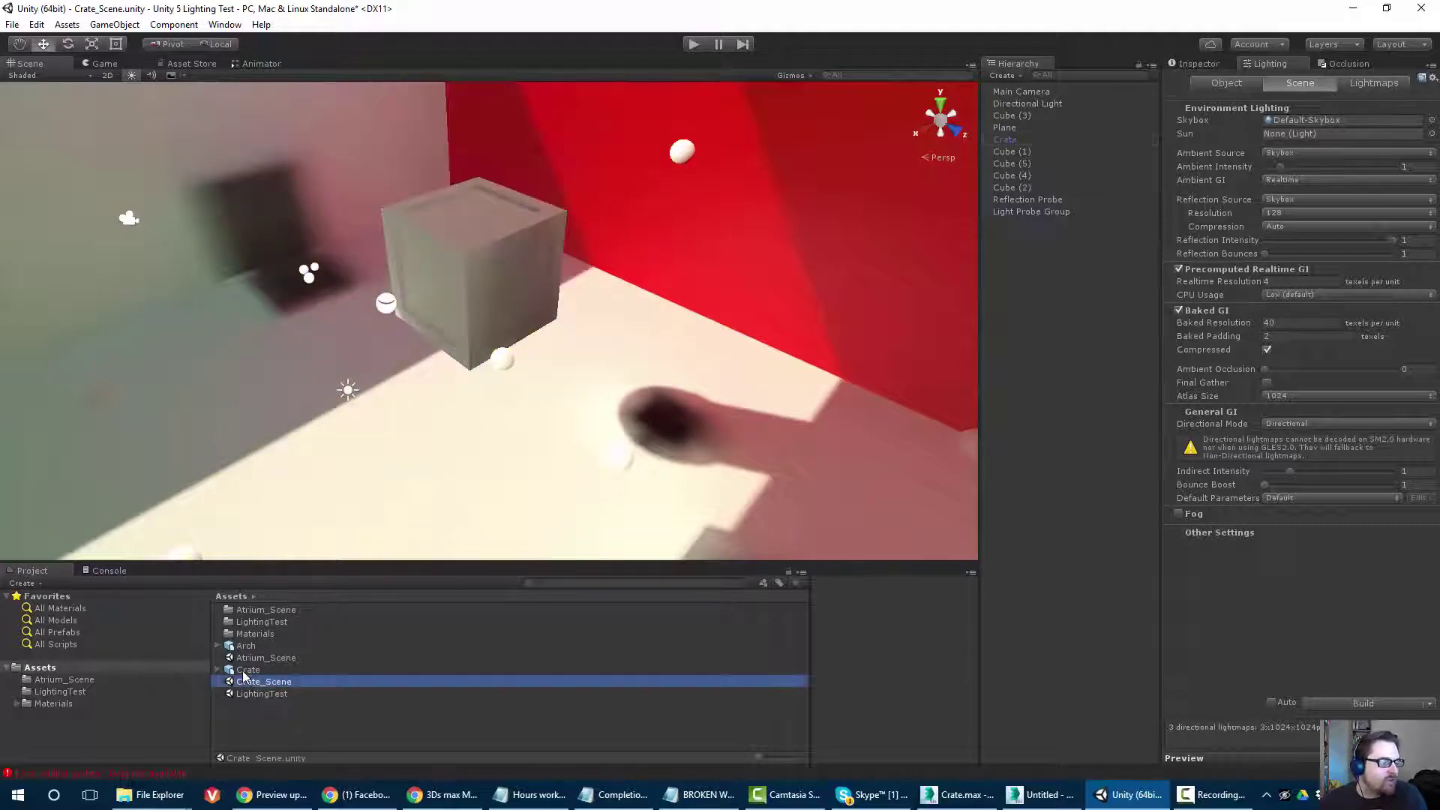
Review the import settings of the Crate model asset.
{"action": "left_click", "coordinate": [242, 672]}
{"action": "left_click", "coordinate": [1193, 66]}
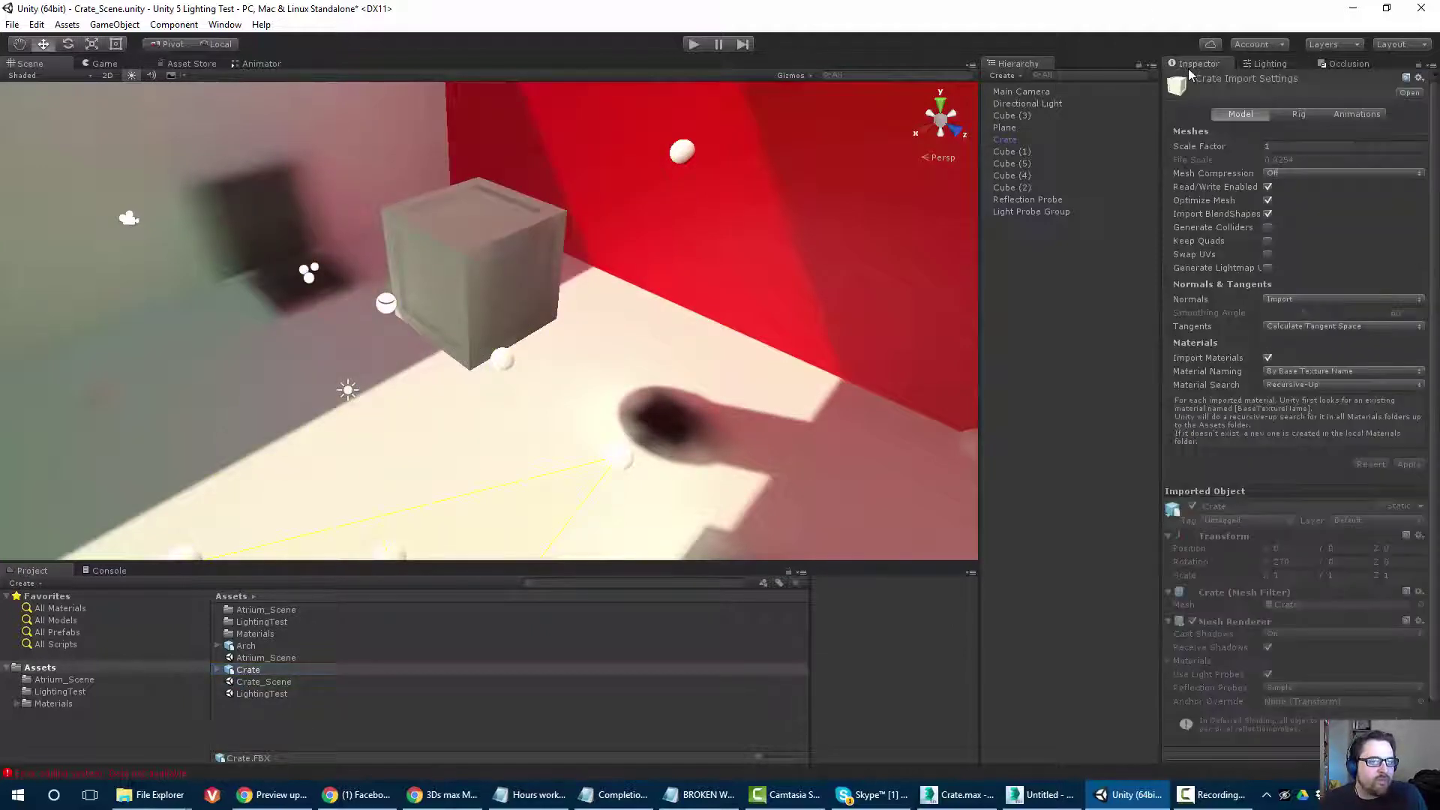
{"action": "left_click", "coordinate": [271, 670]}
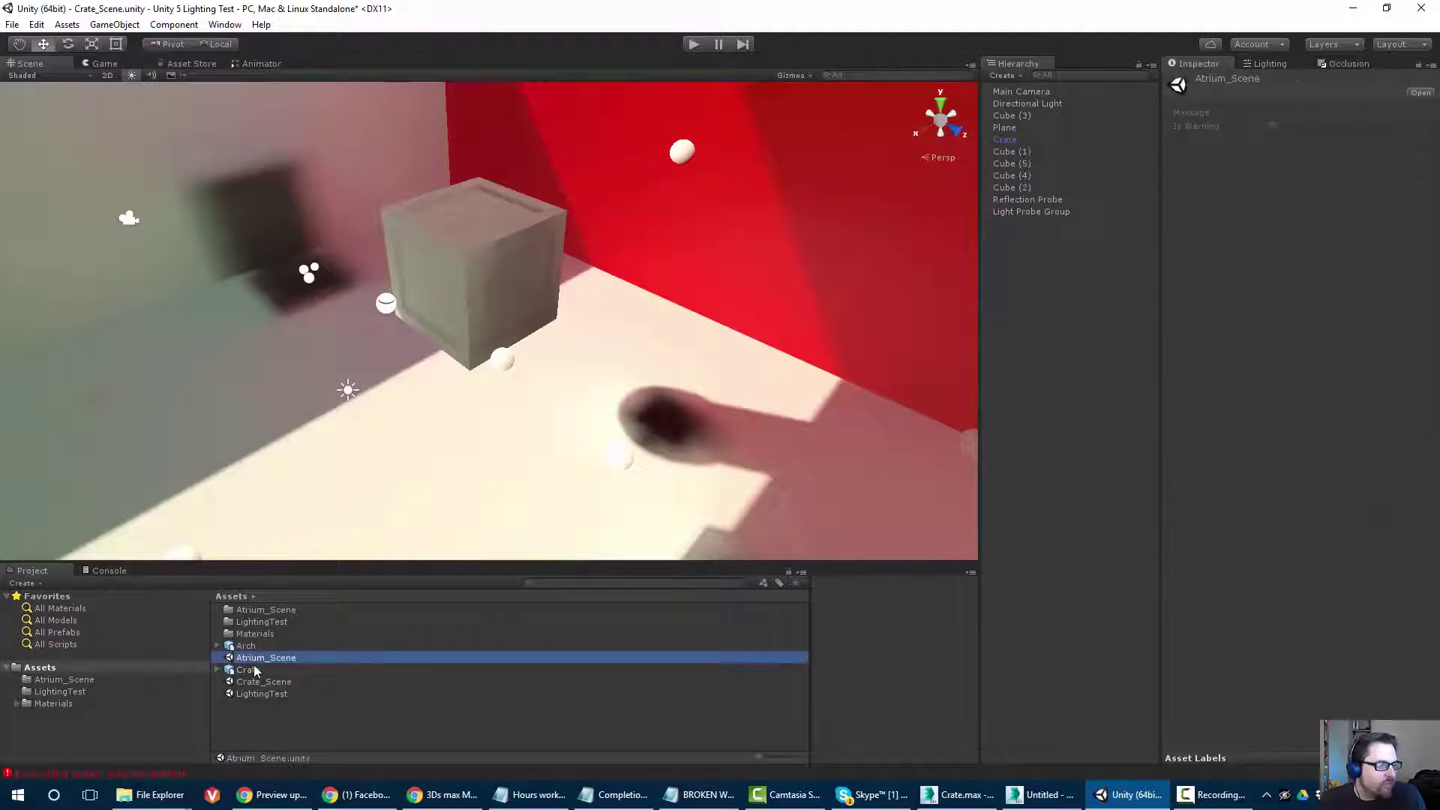
Inspect the scene's lightmap texel density in the Baked draw mode and return to Shaded.
{"action": "left_click", "coordinate": [23, 75]}
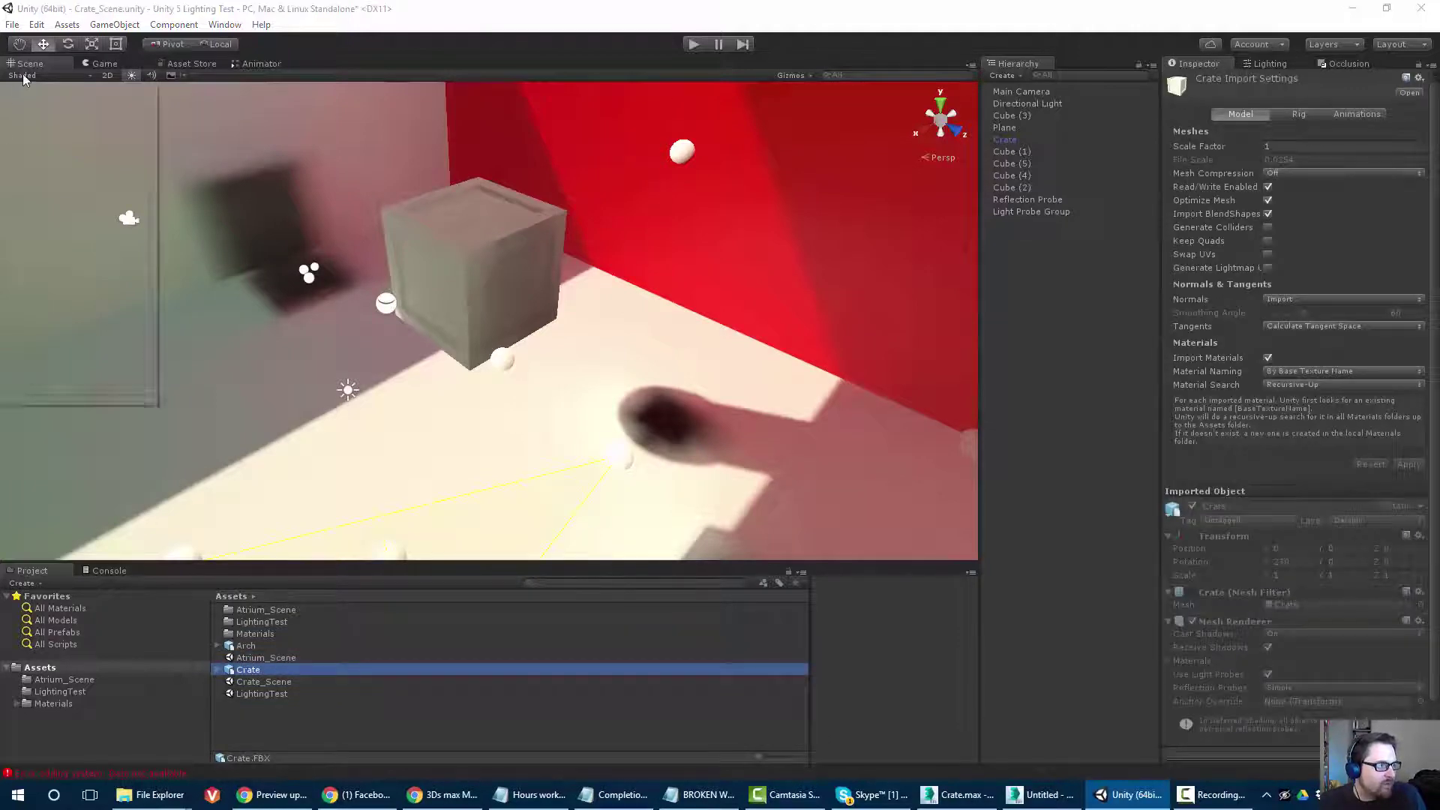
{"action": "left_click", "coordinate": [52, 365]}
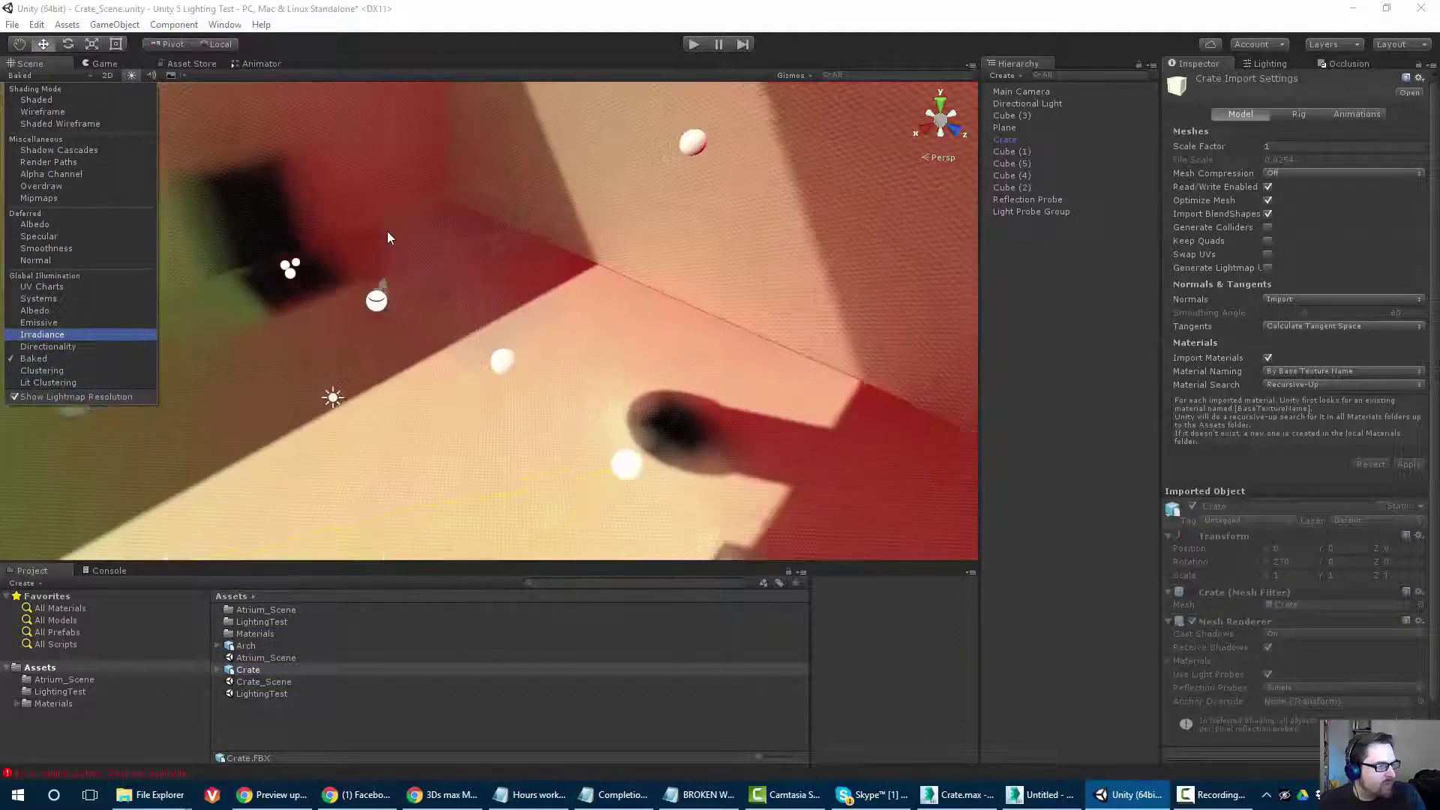
{"action": "scroll", "coordinate": [331, 204], "scroll_direction": "up", "scroll_amount": 8}
{"action": "scroll", "coordinate": [333, 205], "scroll_direction": "down", "scroll_amount": 4}
{"action": "middle_click_drag", "start_coordinate": [333, 205], "coordinate": [325, 294]}
{"action": "scroll", "coordinate": [325, 294], "scroll_direction": "down", "scroll_amount": 3}
{"action": "left_click", "coordinate": [23, 75]}
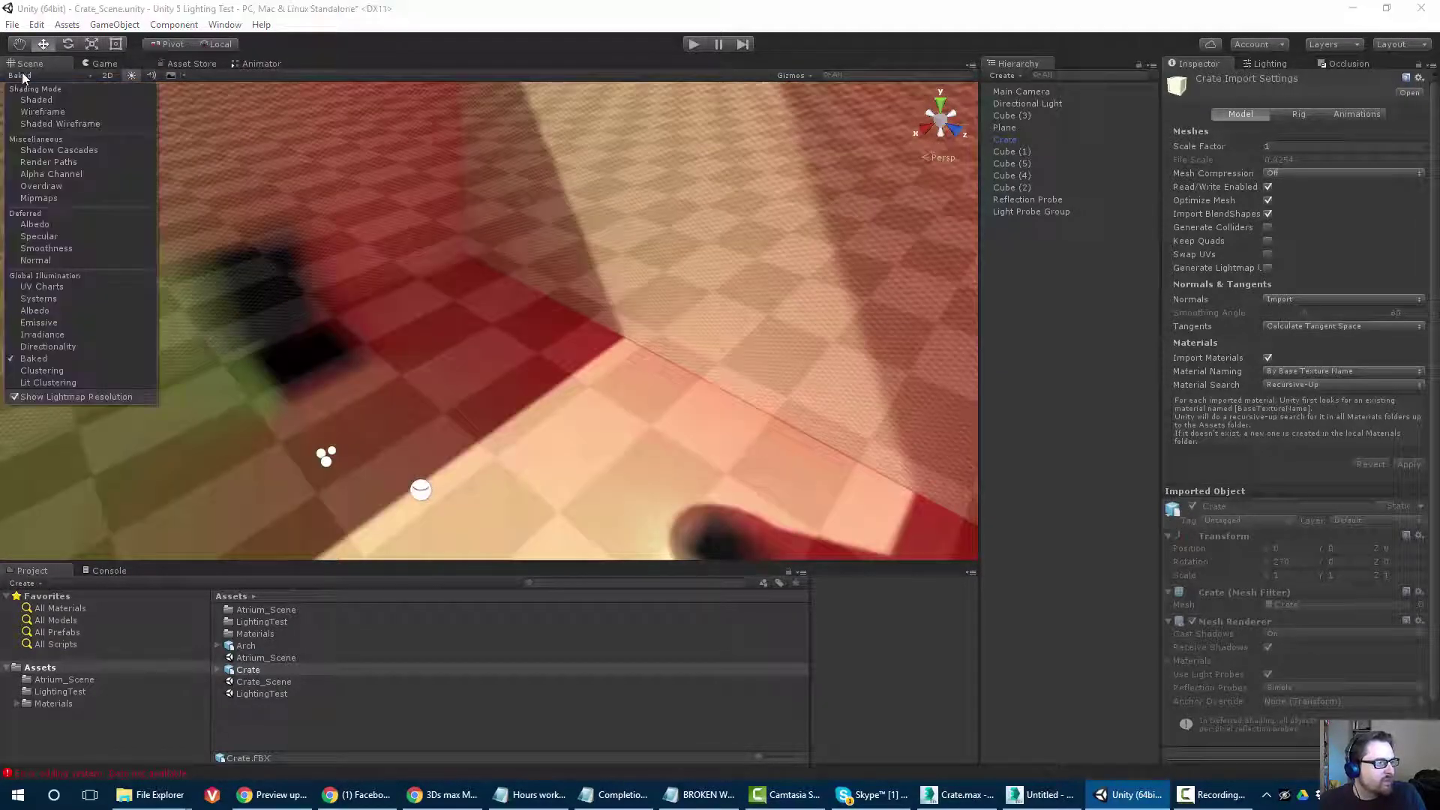
{"action": "left_click", "coordinate": [30, 94]}
{"action": "middle_click_drag", "start_coordinate": [392, 352], "coordinate": [565, 220]}
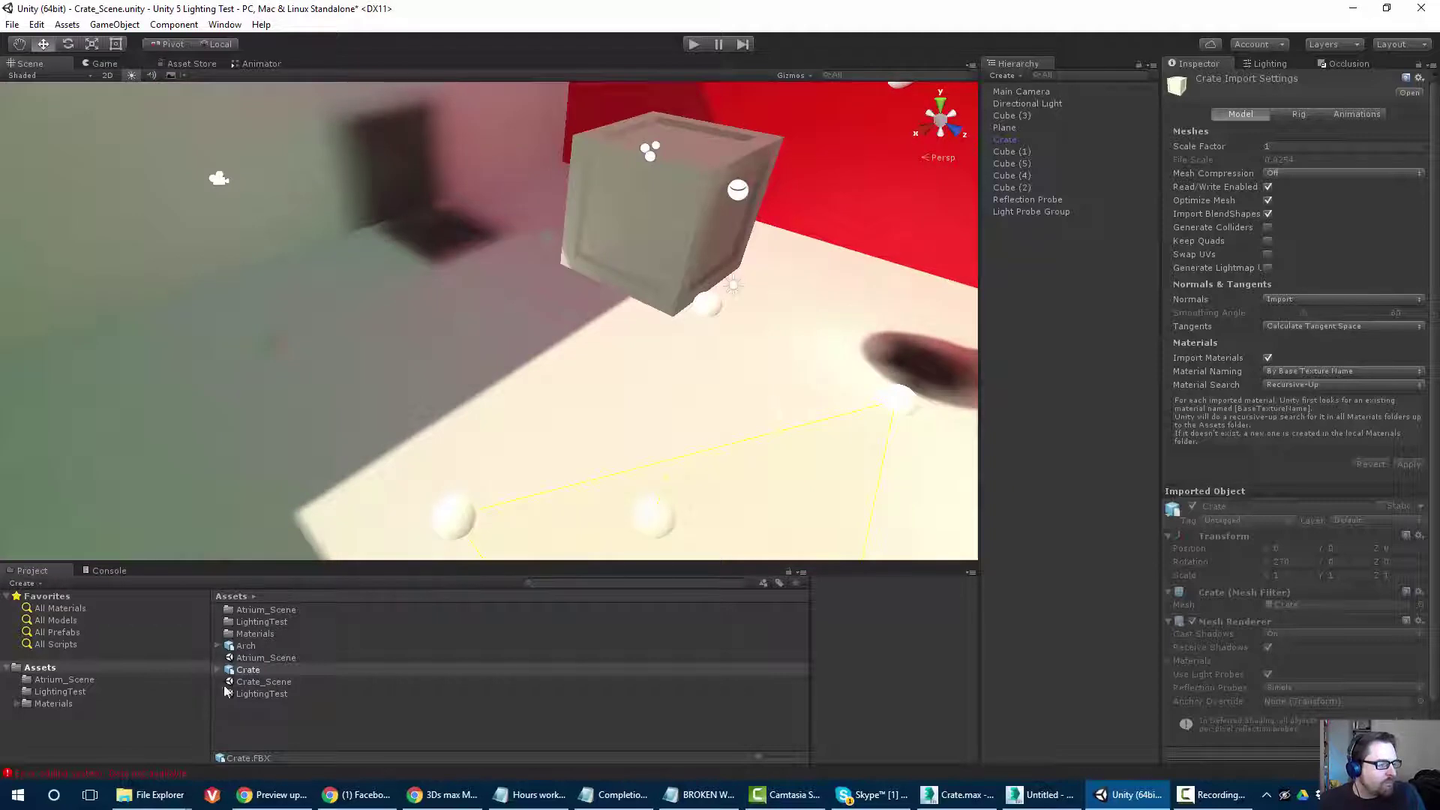
Duplicate the Crate model asset and name the copy Crate_Automap.
{"action": "left_click", "coordinate": [248, 670]}
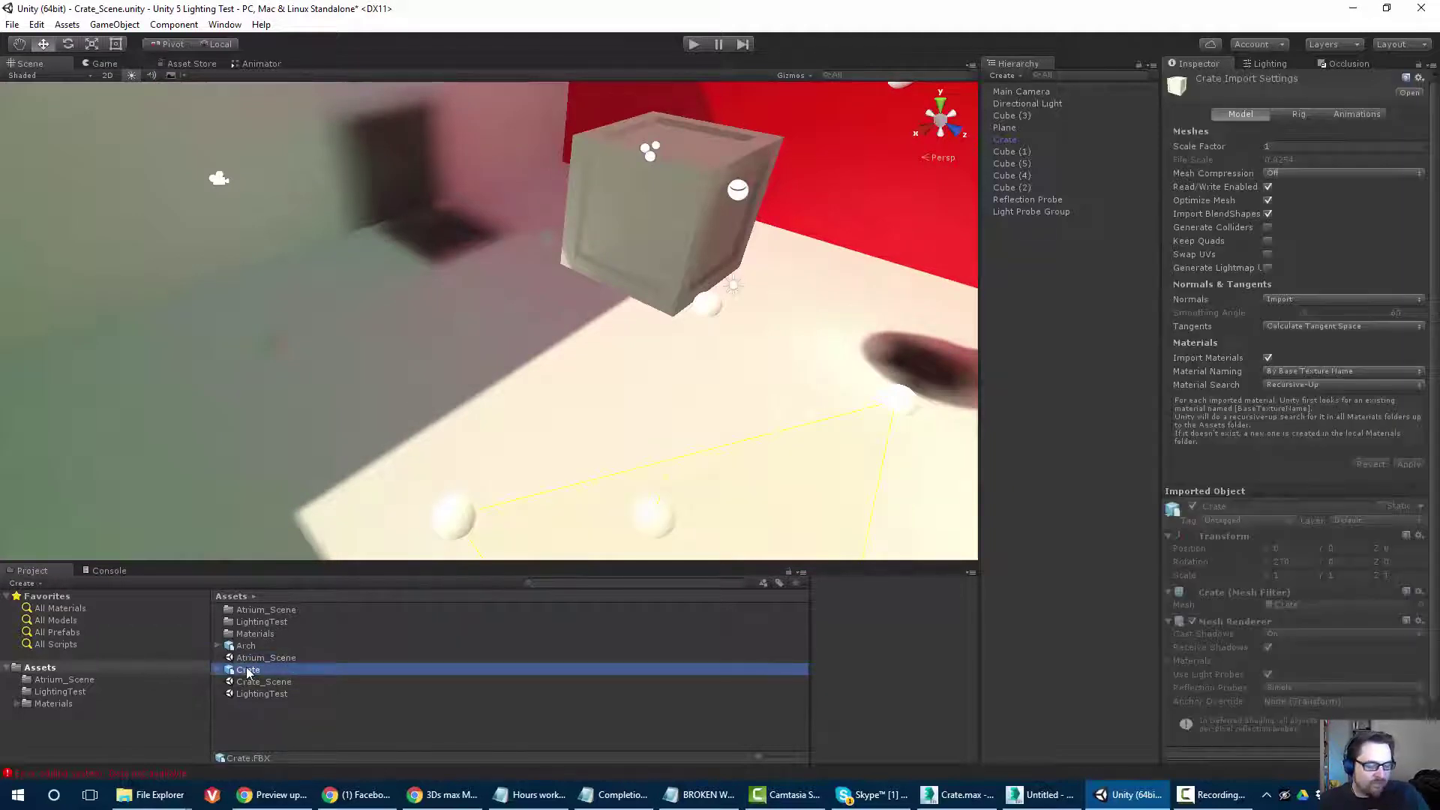
{"action": "key", "text": "ctrl+d"}
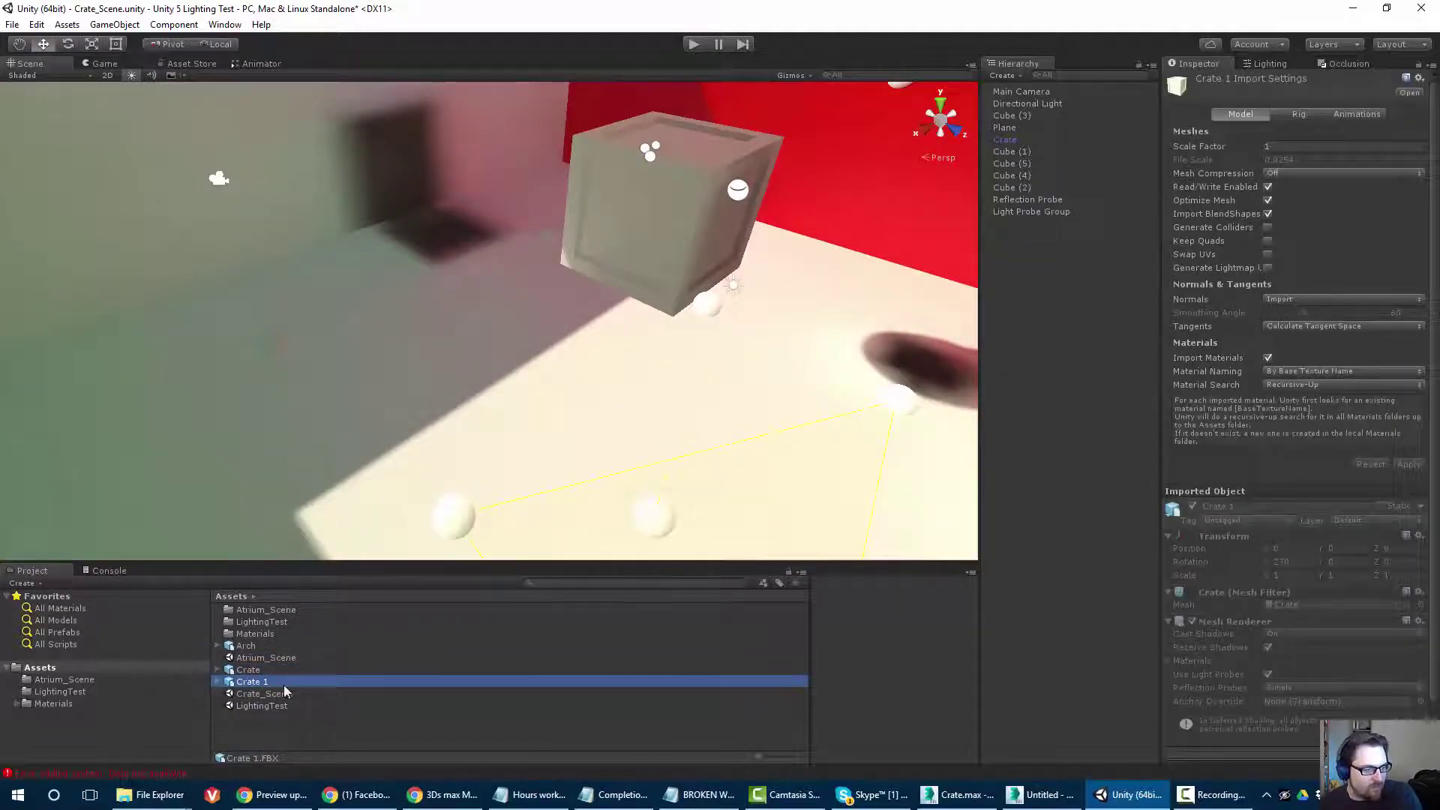
{"action": "left_click", "coordinate": [255, 683]}
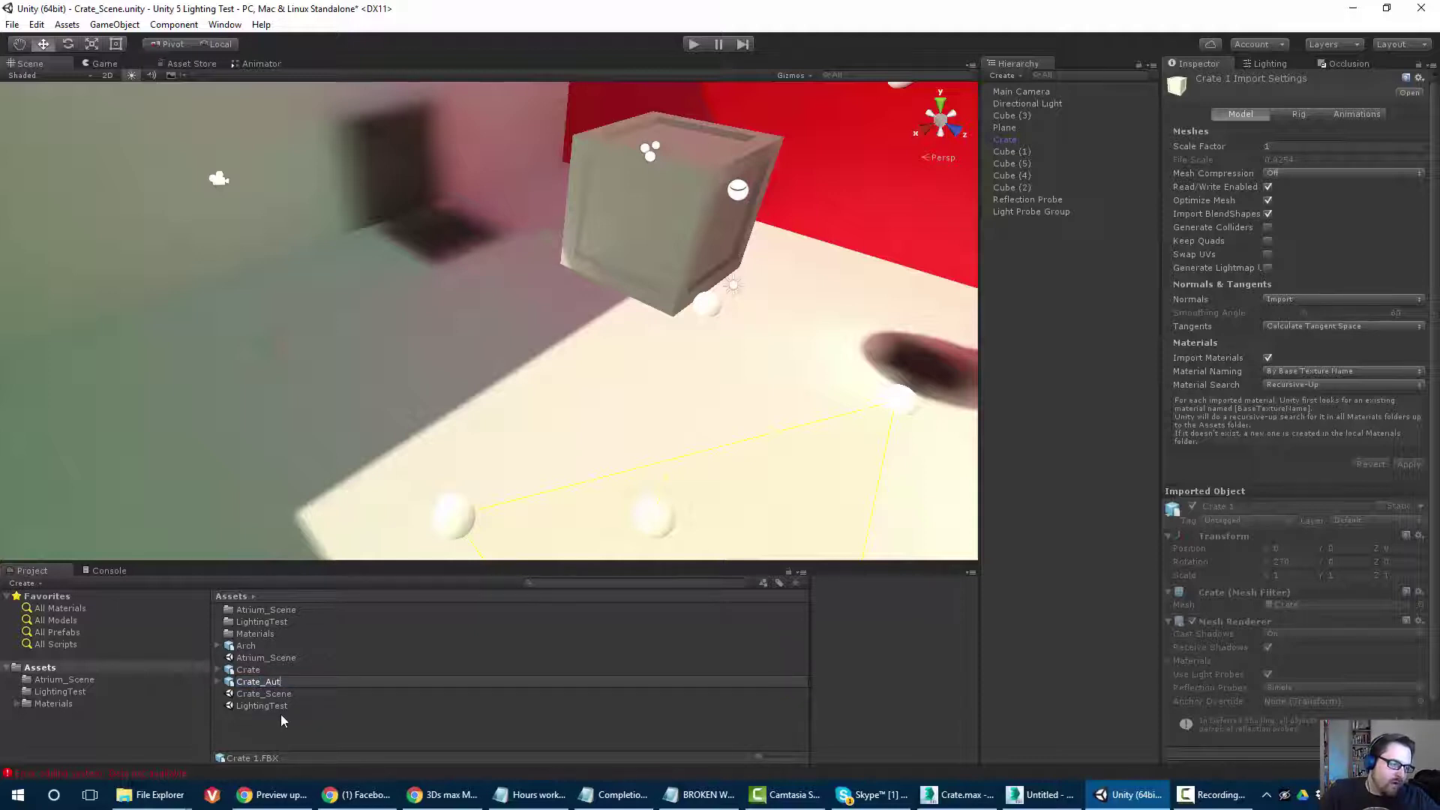
{"action": "type", "text": "Crate_Automa"}
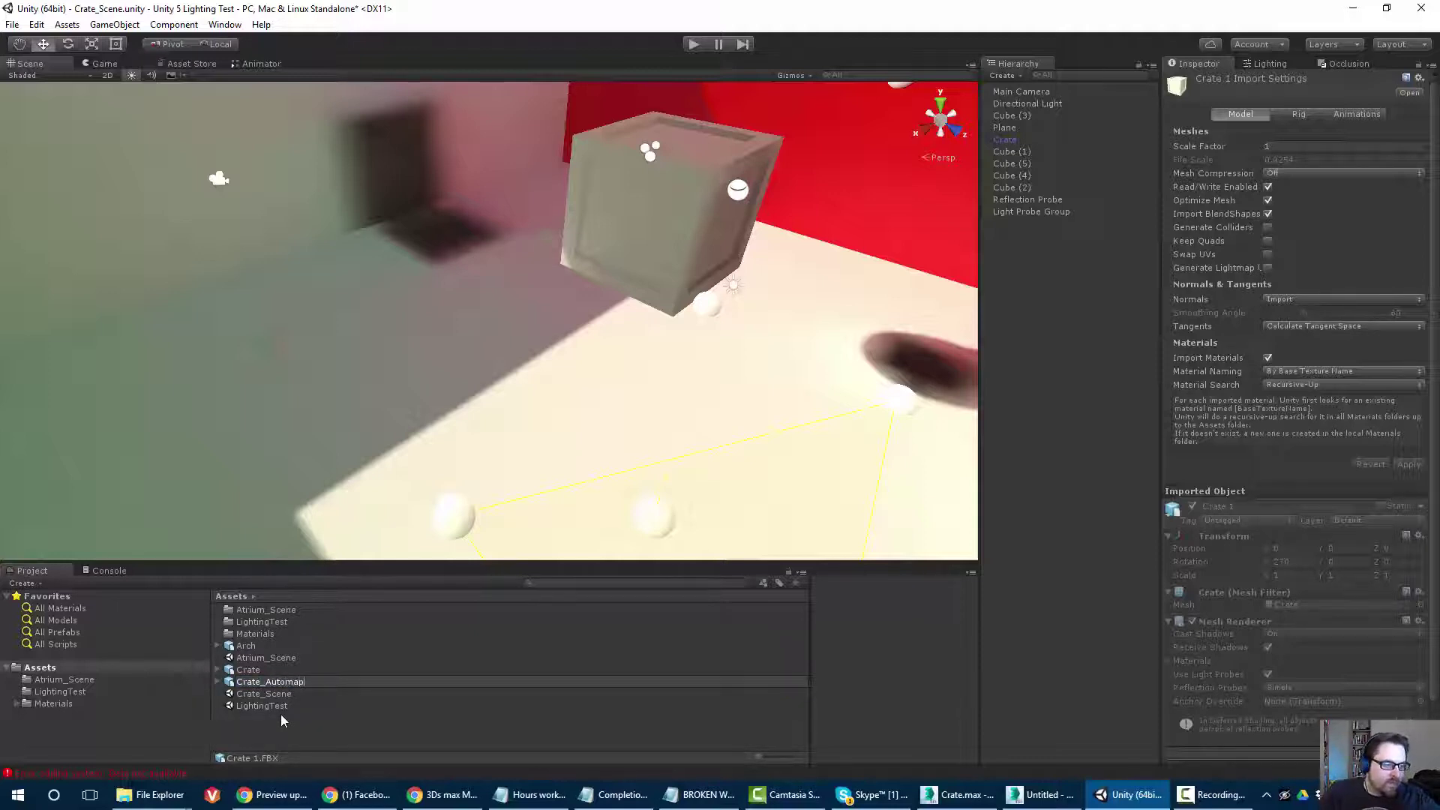
{"action": "type", "text": "p"}
{"action": "key", "text": "Return"}
Enable Generate Lightmap UVs in the Crate_Automap import settings and apply the change.
{"action": "left_click", "coordinate": [1268, 267]}
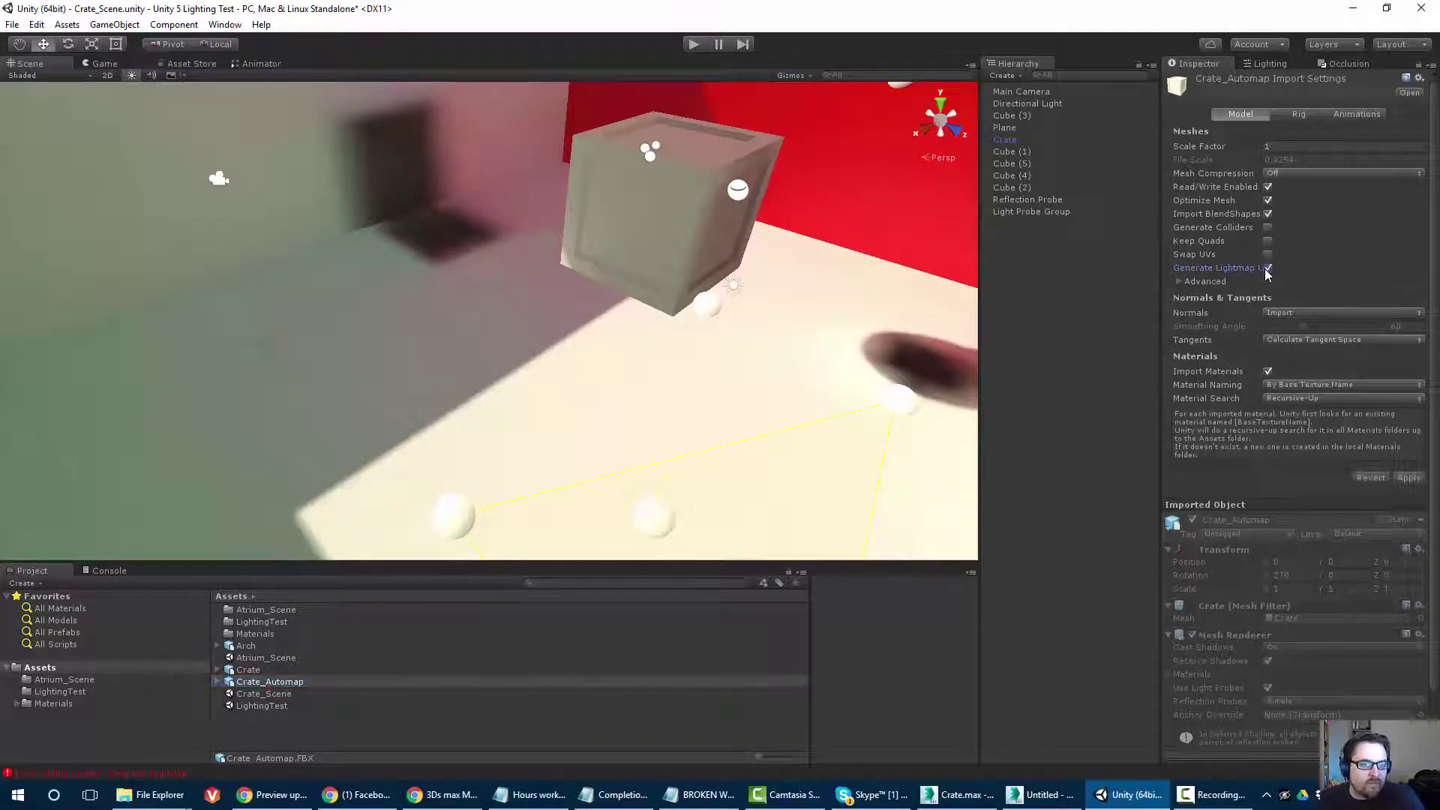
{"action": "left_click", "coordinate": [1407, 478]}
Place Crate_Automap on the open floor near the original crate and mark it as Static.
{"action": "left_click_drag", "start_coordinate": [279, 682], "coordinate": [471, 388]}
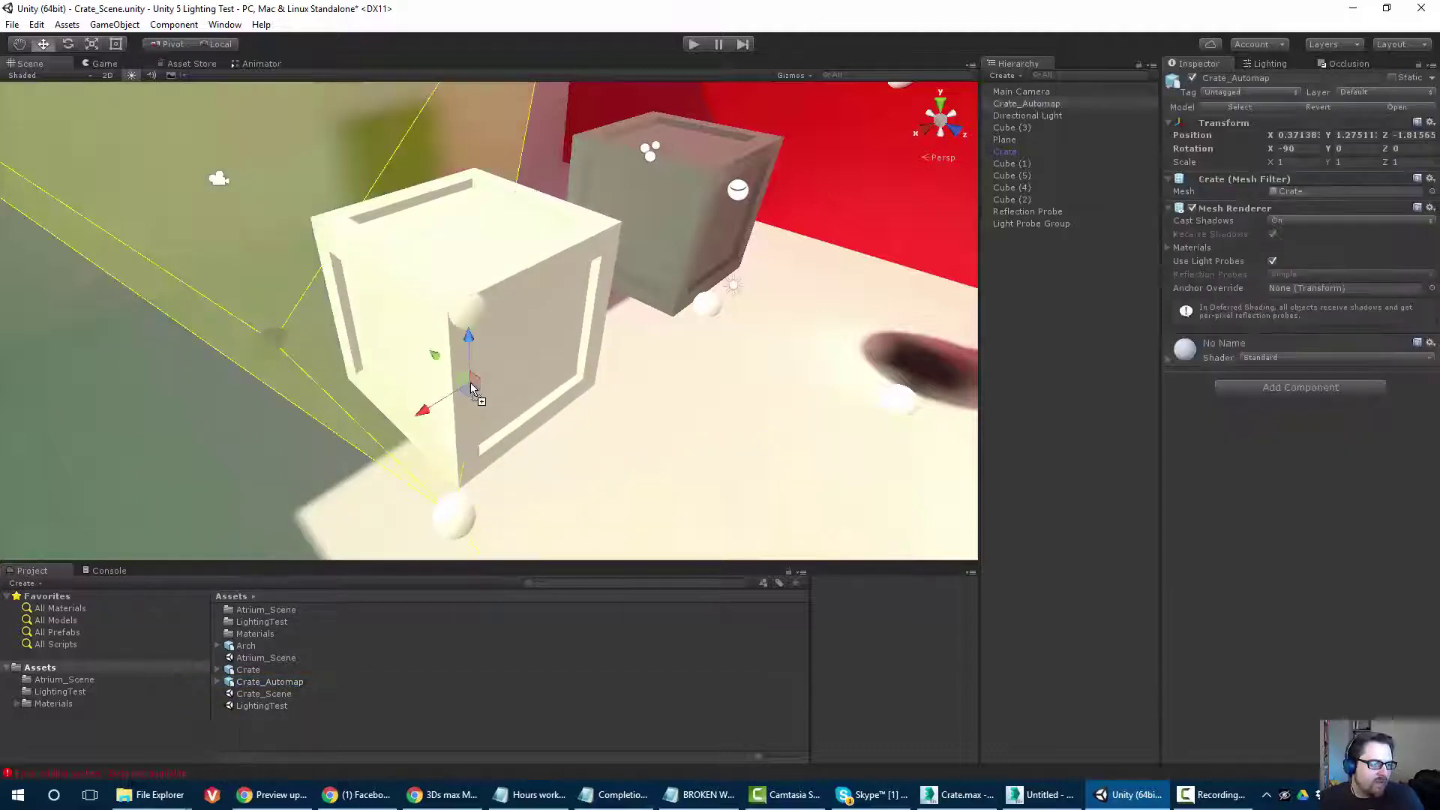
{"action": "left_click_drag", "start_coordinate": [653, 366], "coordinate": [389, 356], "text": "alt"}
{"action": "middle_click_drag", "start_coordinate": [389, 356], "coordinate": [427, 477]}
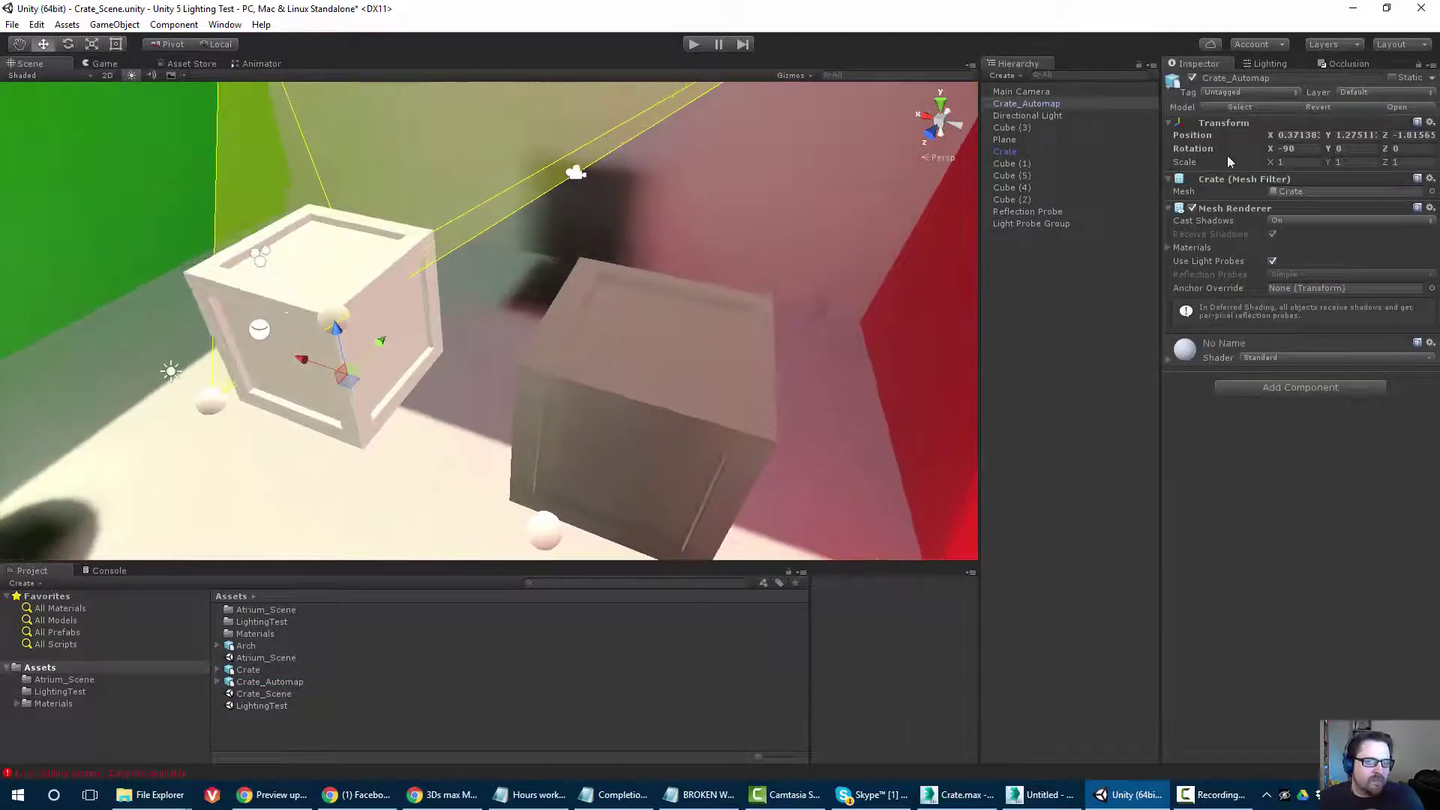
{"action": "mouse_move", "coordinate": [450, 293]}
{"action": "left_mouse_down", "text": "alt"}
{"action": "mouse_move", "coordinate": [370, 282]}
{"action": "mouse_move", "coordinate": [421, 315]}
{"action": "mouse_move", "coordinate": [465, 300]}
{"action": "left_mouse_up", "text": "alt"}
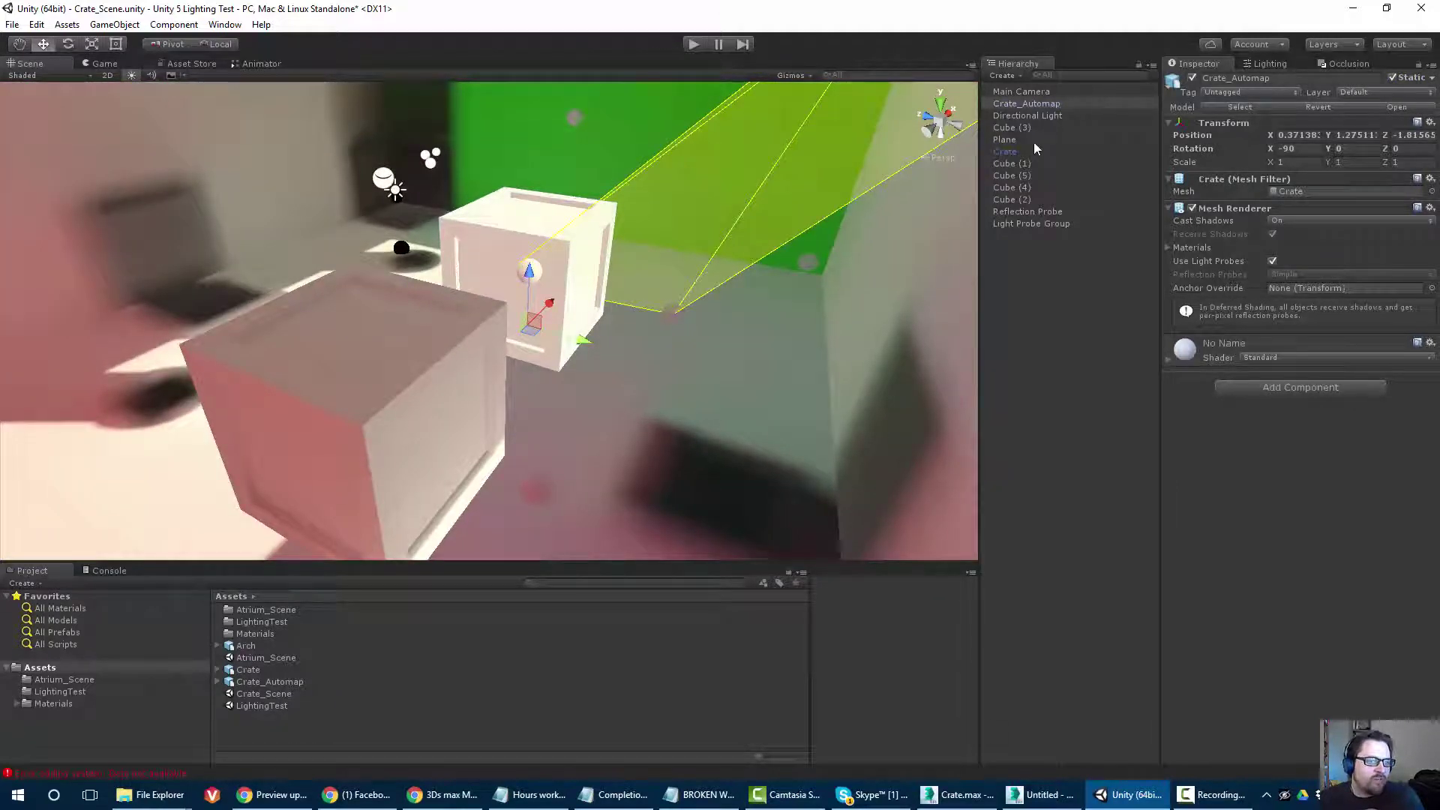
Turn on automatic lightmap baking to rebuild the scene's lighting with both crates.
{"action": "left_click", "coordinate": [1262, 64]}
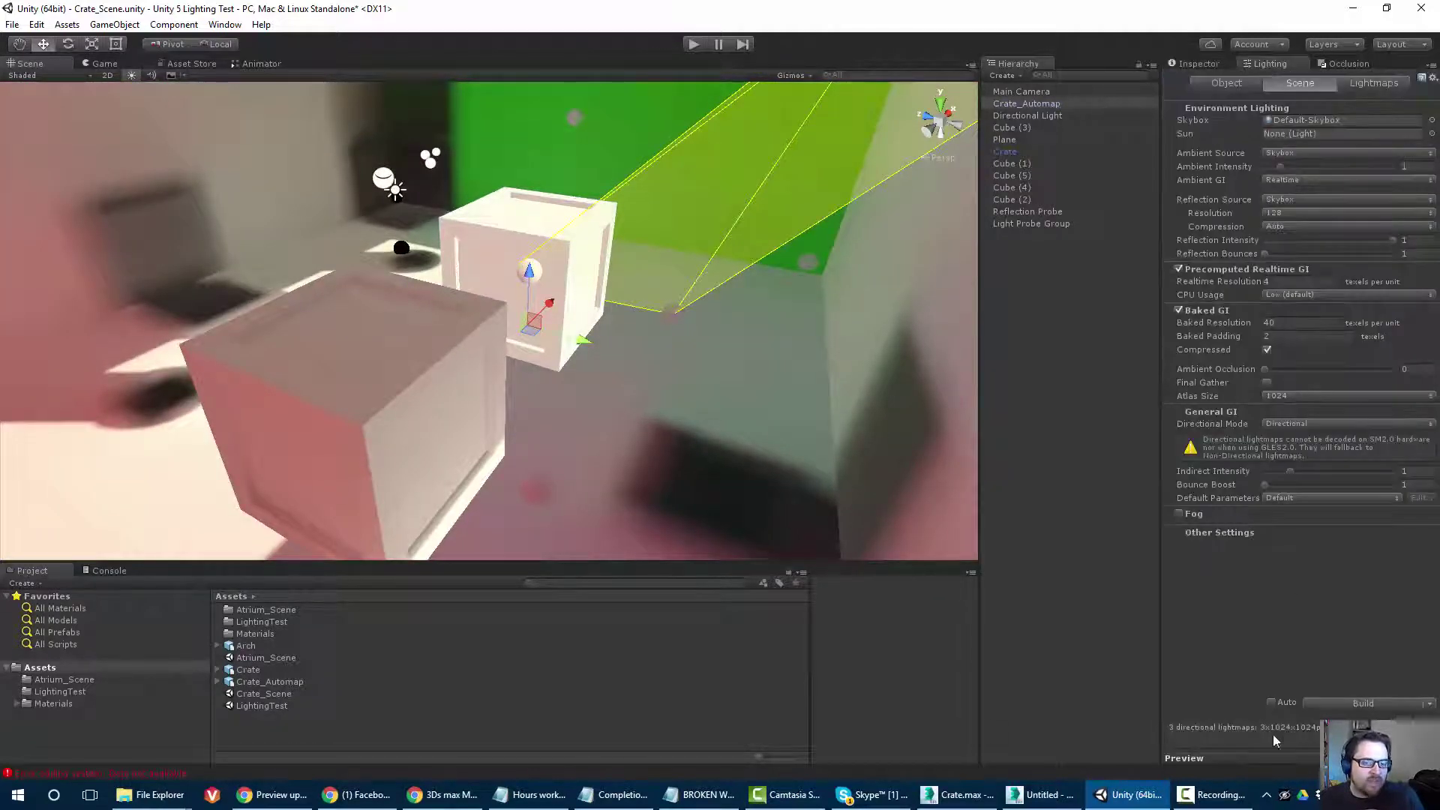
{"action": "left_click", "coordinate": [1299, 701]}
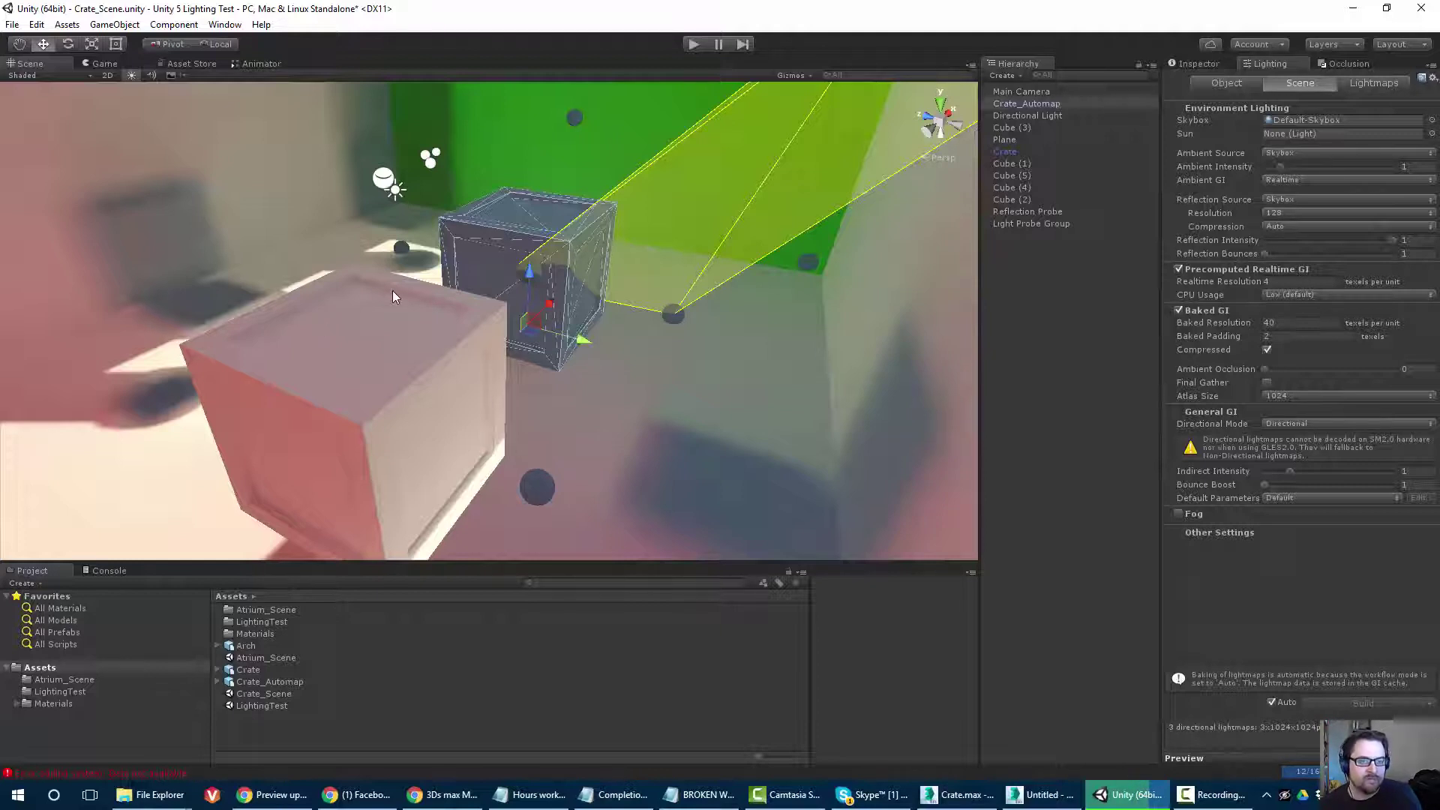
{"action": "left_click_drag", "start_coordinate": [393, 290], "coordinate": [480, 315], "text": "alt"}
{"action": "left_click_drag", "start_coordinate": [570, 353], "coordinate": [448, 283], "text": "alt"}
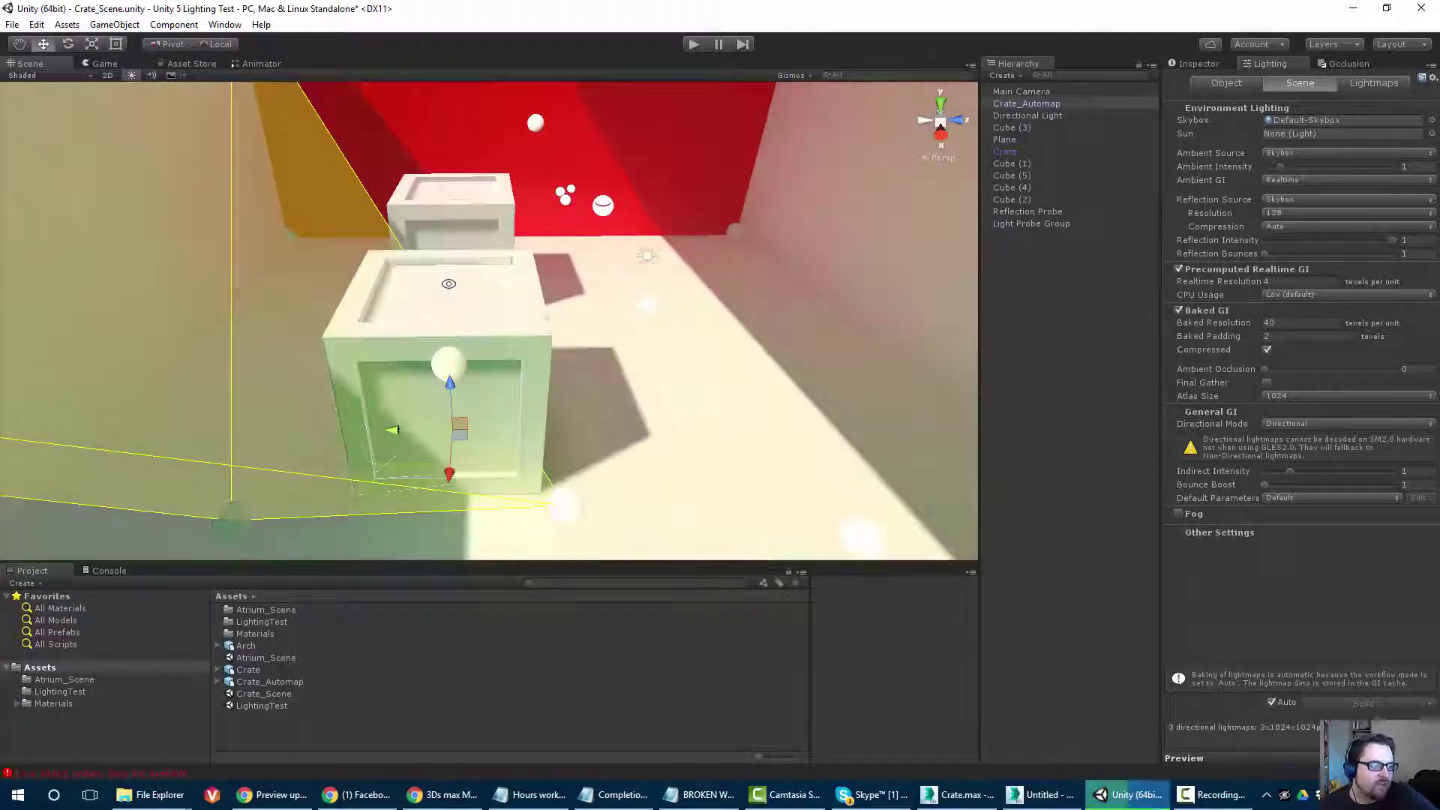
Compare the baked shading and edges of Crate_Automap and the original crate from several angles.
{"action": "left_click", "coordinate": [387, 152]}
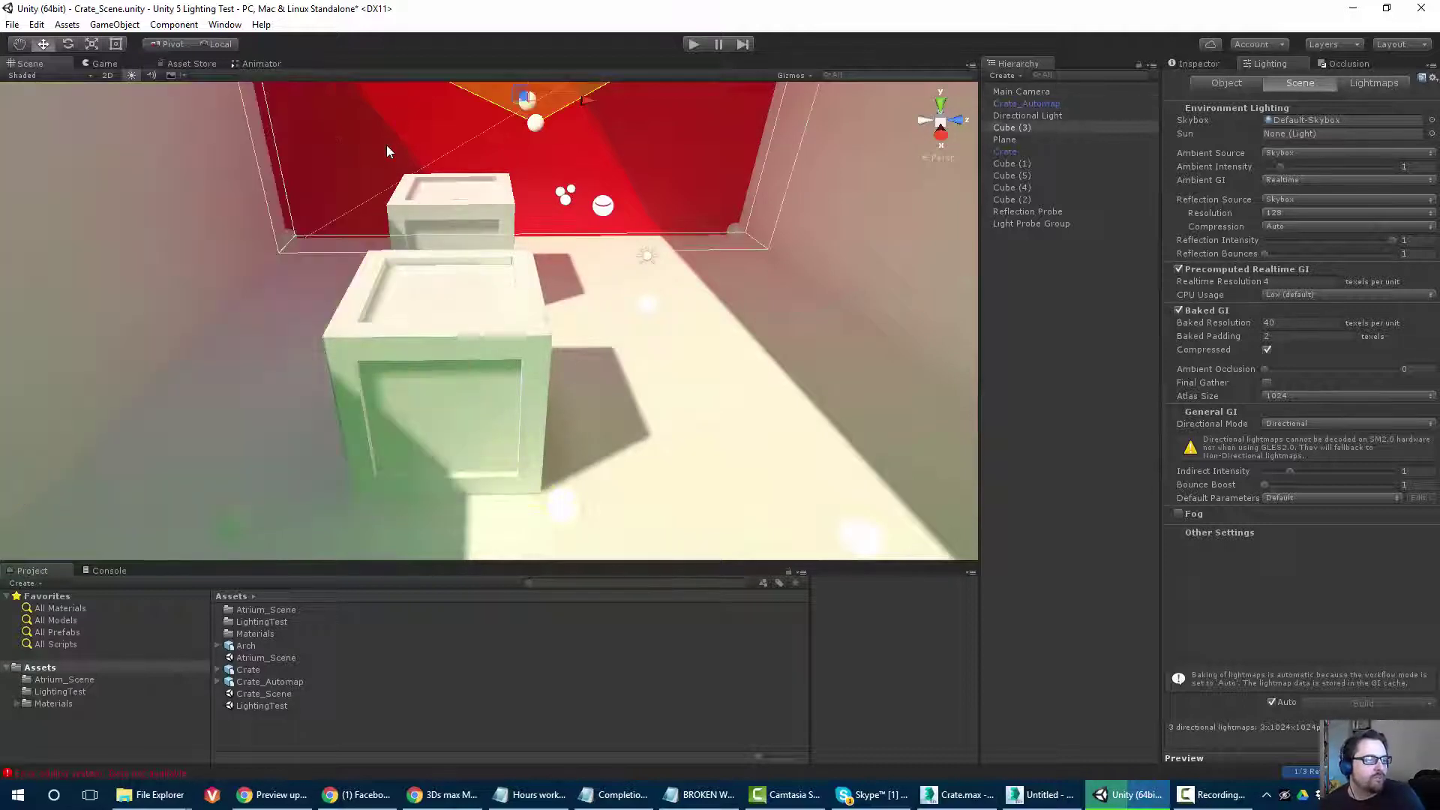
{"action": "left_click_drag", "start_coordinate": [260, 203], "coordinate": [349, 193], "text": "alt"}
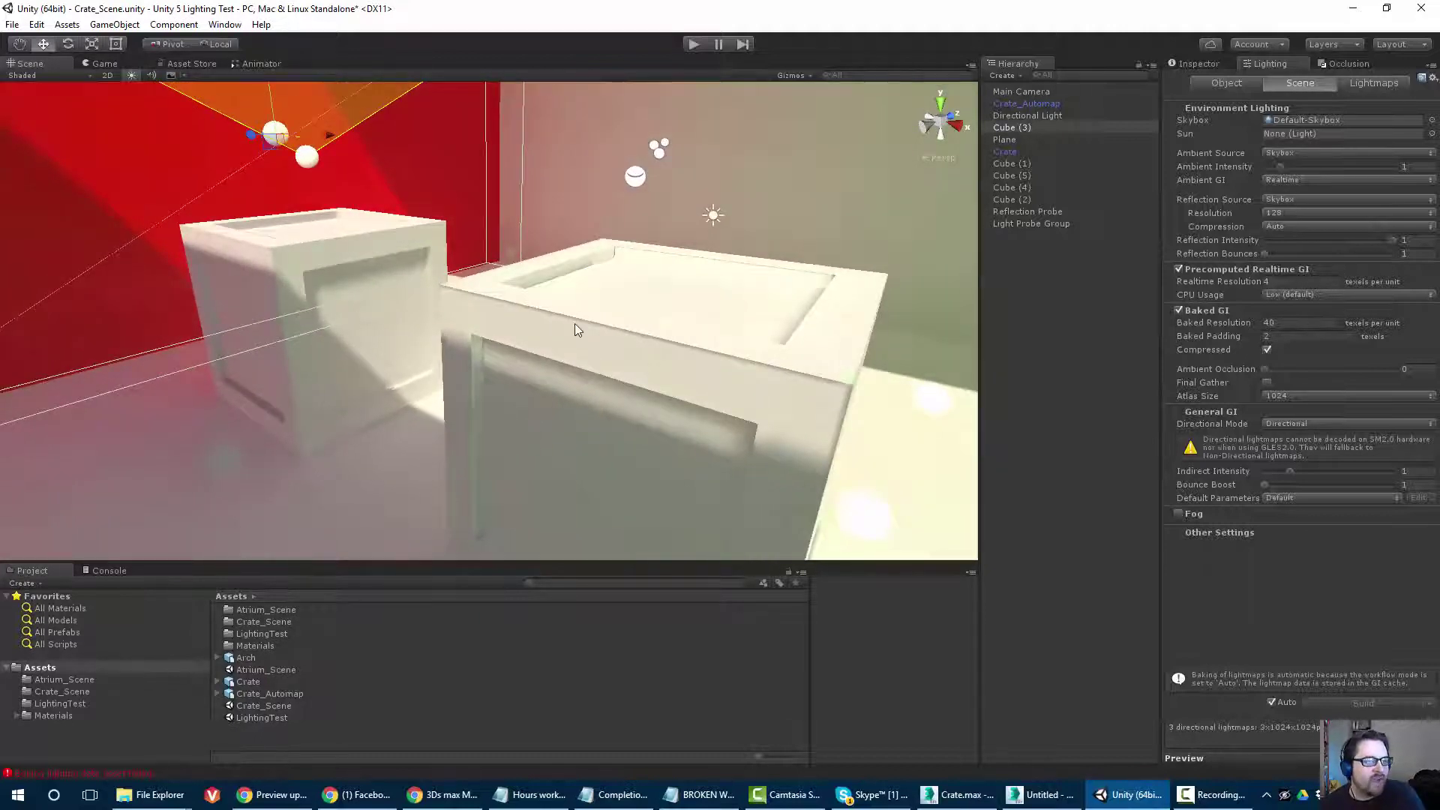
{"action": "left_click", "coordinate": [575, 324]}
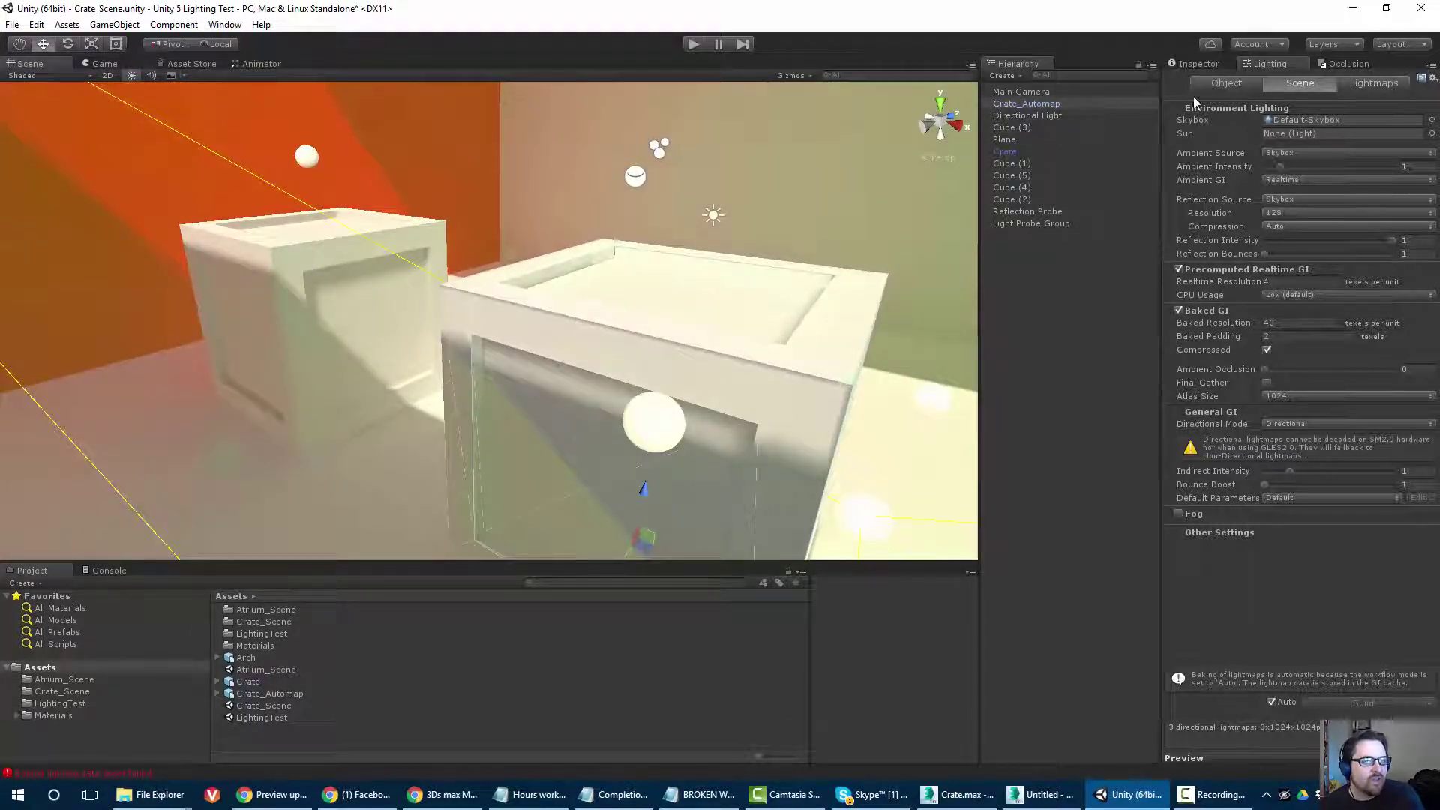
{"action": "left_click", "coordinate": [1195, 64]}
{"action": "left_click", "coordinate": [699, 240]}
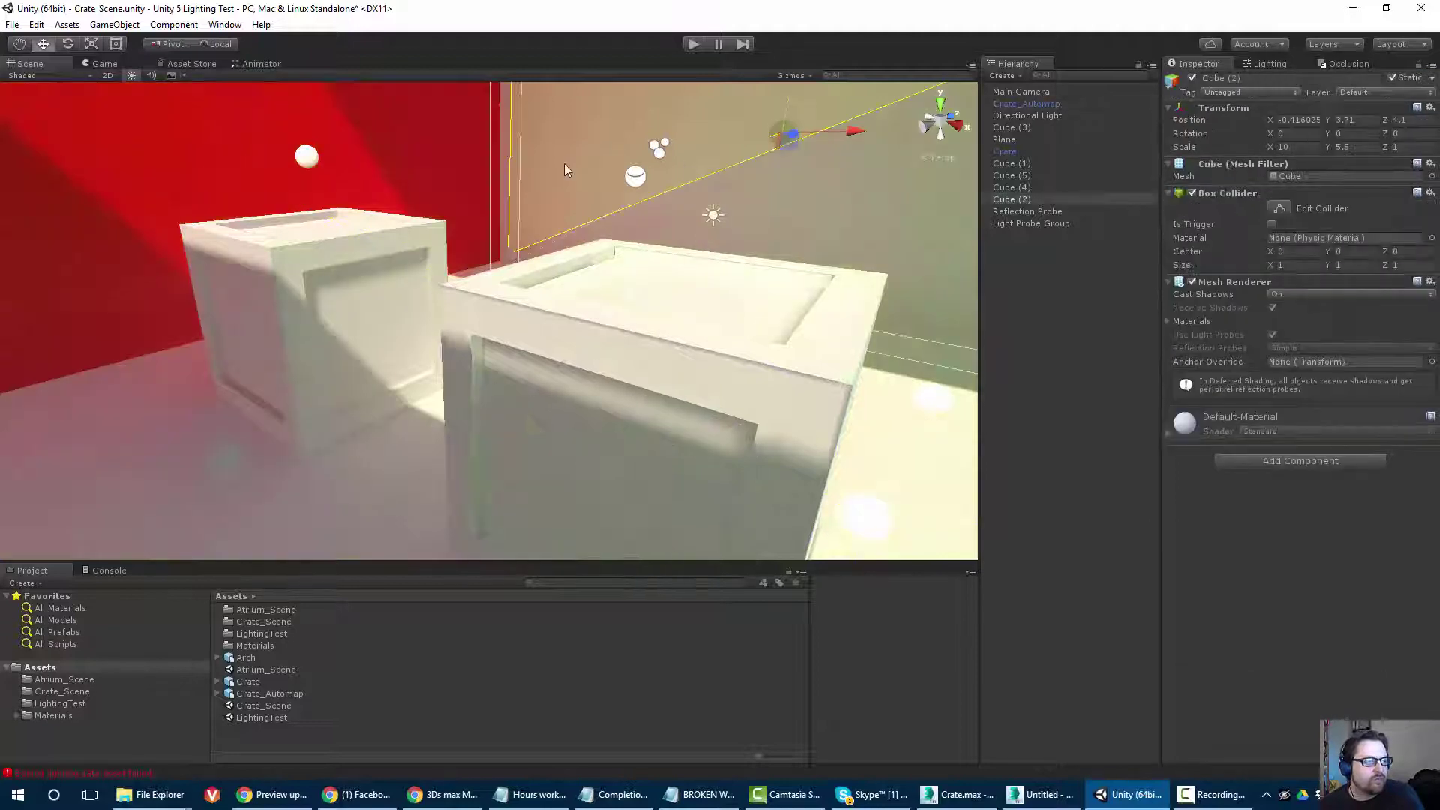
{"action": "left_click_drag", "start_coordinate": [566, 168], "coordinate": [432, 209], "text": "alt"}
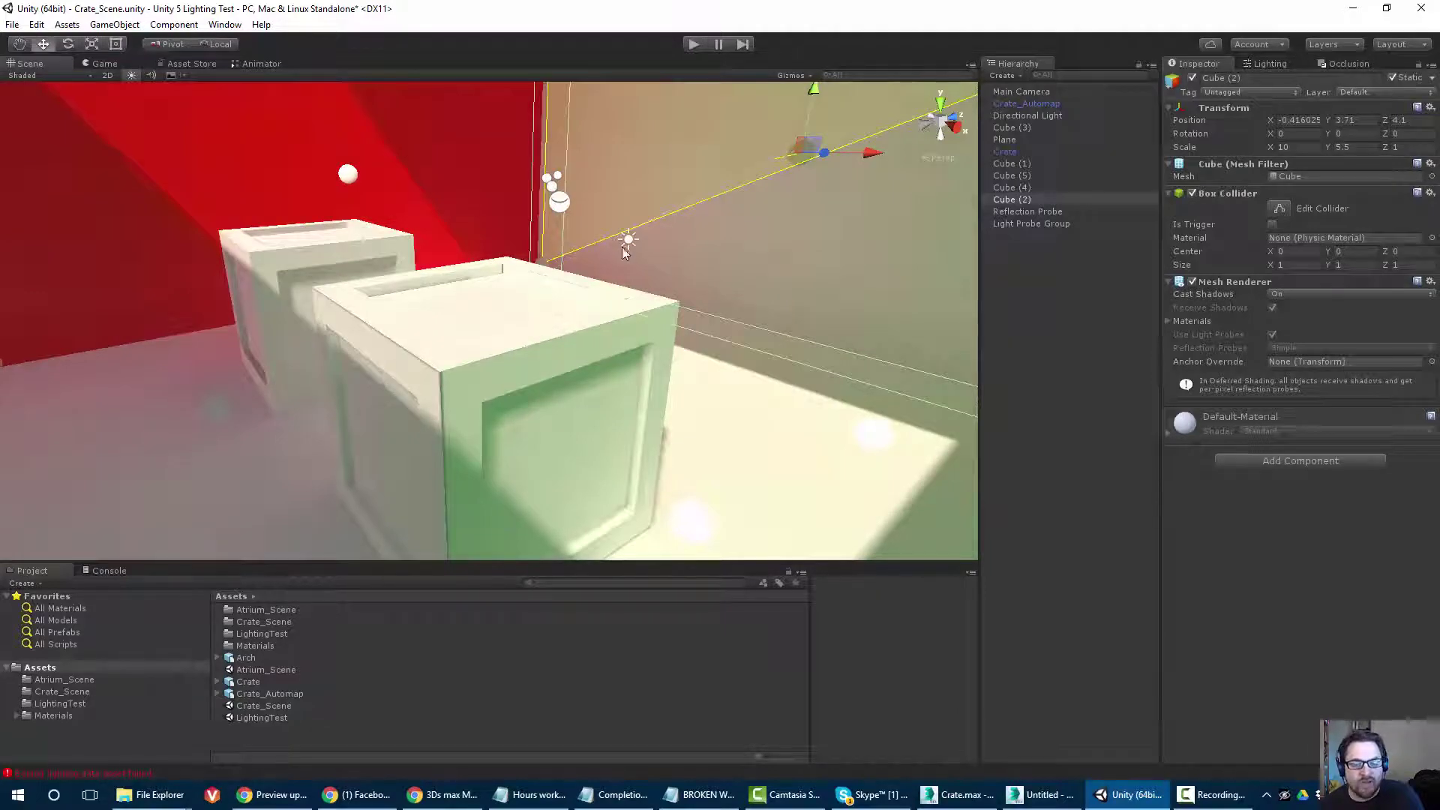
{"action": "left_click_drag", "start_coordinate": [480, 275], "coordinate": [489, 393], "text": "alt"}
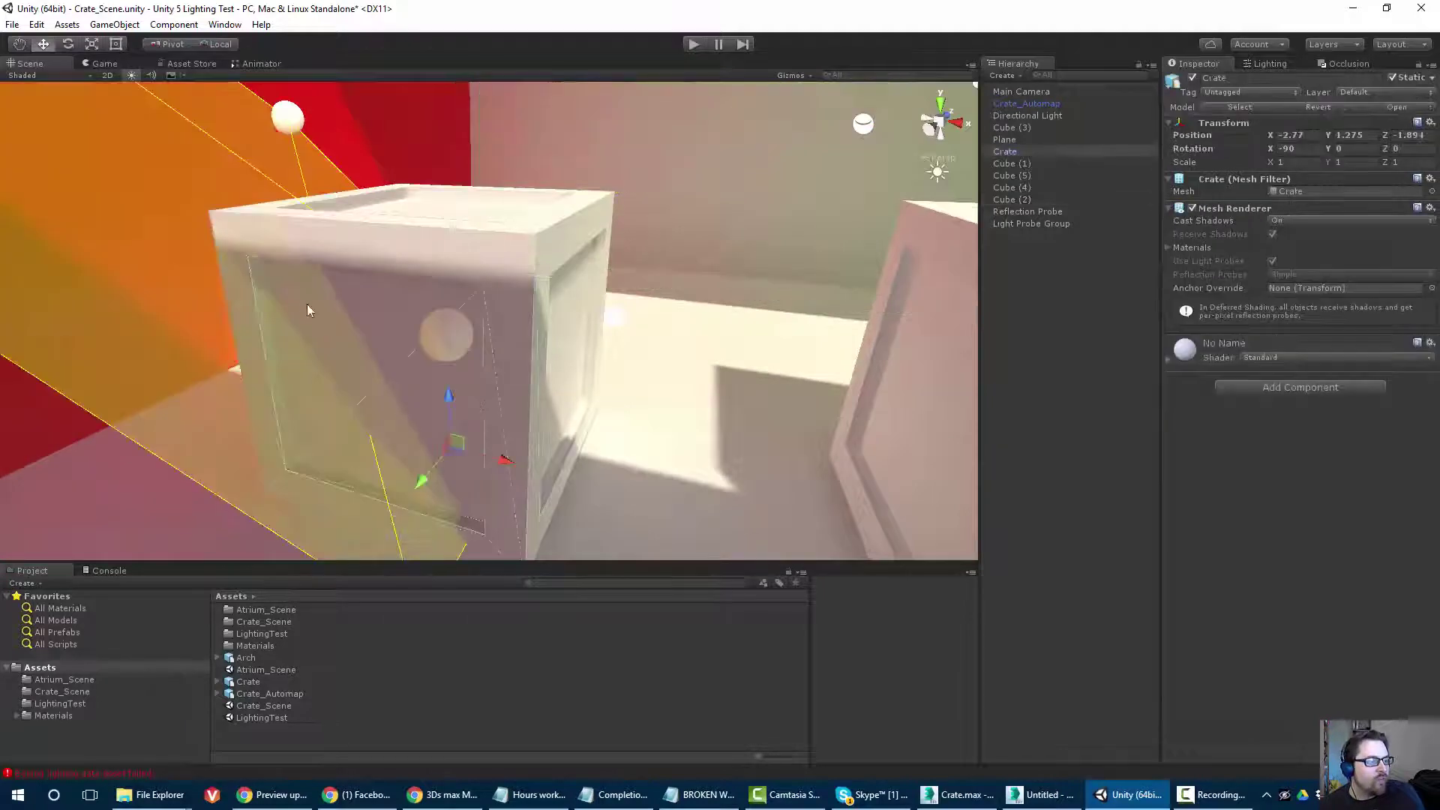
{"action": "left_click_drag", "start_coordinate": [407, 183], "coordinate": [496, 323], "text": "alt"}
{"action": "middle_click_drag", "start_coordinate": [495, 322], "coordinate": [580, 319]}
{"action": "left_click_drag", "start_coordinate": [580, 319], "coordinate": [598, 295], "text": "alt"}
{"action": "middle_click_drag", "start_coordinate": [598, 296], "coordinate": [505, 335]}
{"action": "left_click_drag", "start_coordinate": [504, 335], "coordinate": [511, 341], "text": "alt"}
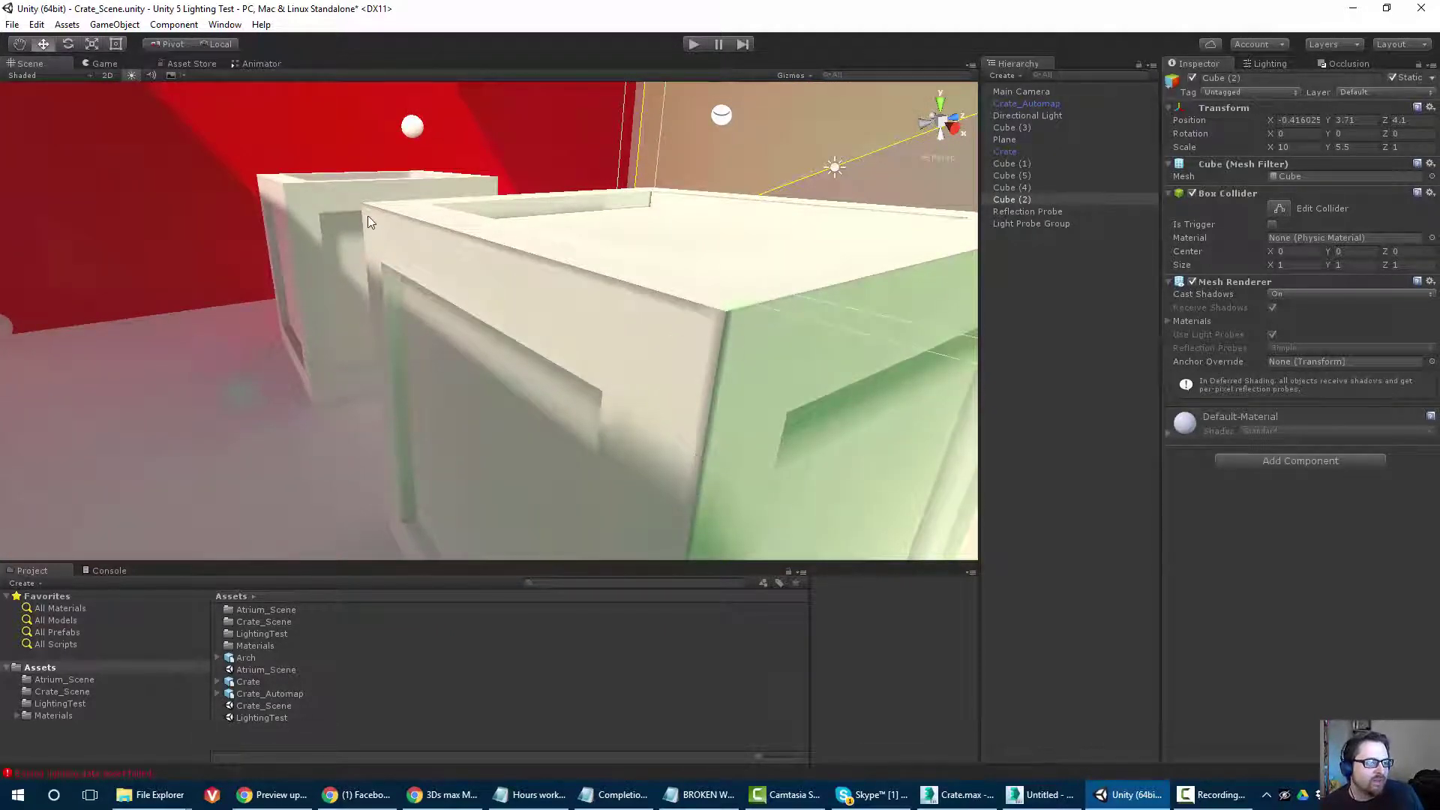
{"action": "scroll", "coordinate": [756, 408], "scroll_direction": "down", "scroll_amount": 3}
{"action": "middle_click_drag", "start_coordinate": [750, 410], "coordinate": [535, 293]}
{"action": "left_click_drag", "start_coordinate": [535, 294], "coordinate": [722, 364], "text": "alt"}
{"action": "scroll", "coordinate": [722, 364], "scroll_direction": "up", "scroll_amount": 2}
{"action": "middle_click_drag", "start_coordinate": [721, 364], "coordinate": [480, 359]}
Examine the lightmap texel layout on both crates in the Baked draw mode.
{"action": "left_click", "coordinate": [22, 76]}
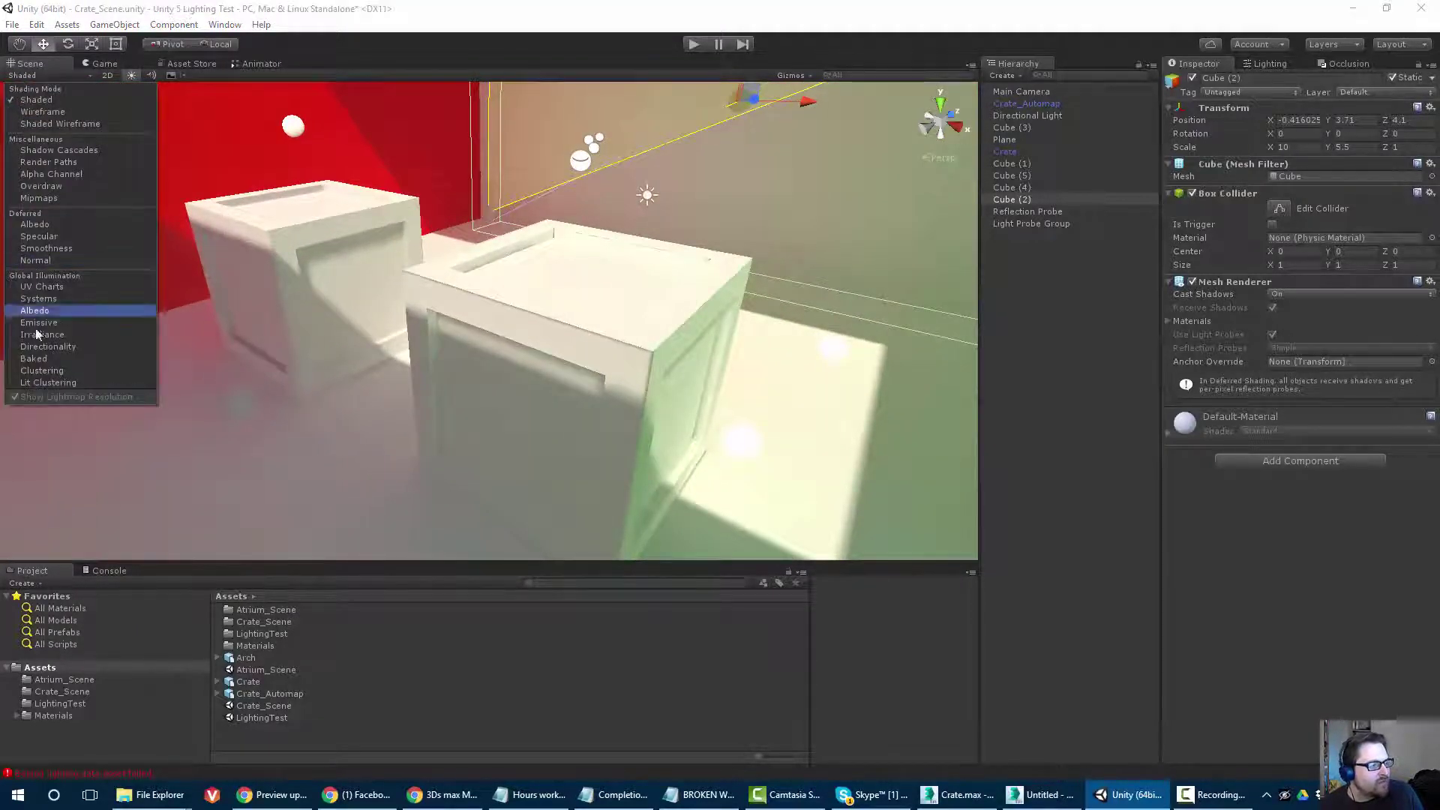
{"action": "left_click", "coordinate": [33, 359]}
{"action": "mouse_move", "coordinate": [398, 235]}
{"action": "left_mouse_down", "text": "alt"}
{"action": "mouse_move", "coordinate": [398, 319]}
{"action": "mouse_move", "coordinate": [344, 313]}
{"action": "mouse_move", "coordinate": [585, 263]}
{"action": "mouse_move", "coordinate": [560, 248]}
{"action": "mouse_move", "coordinate": [425, 275]}
{"action": "left_mouse_up", "text": "alt"}
{"action": "left_click_drag", "start_coordinate": [472, 319], "coordinate": [696, 407], "text": "alt"}
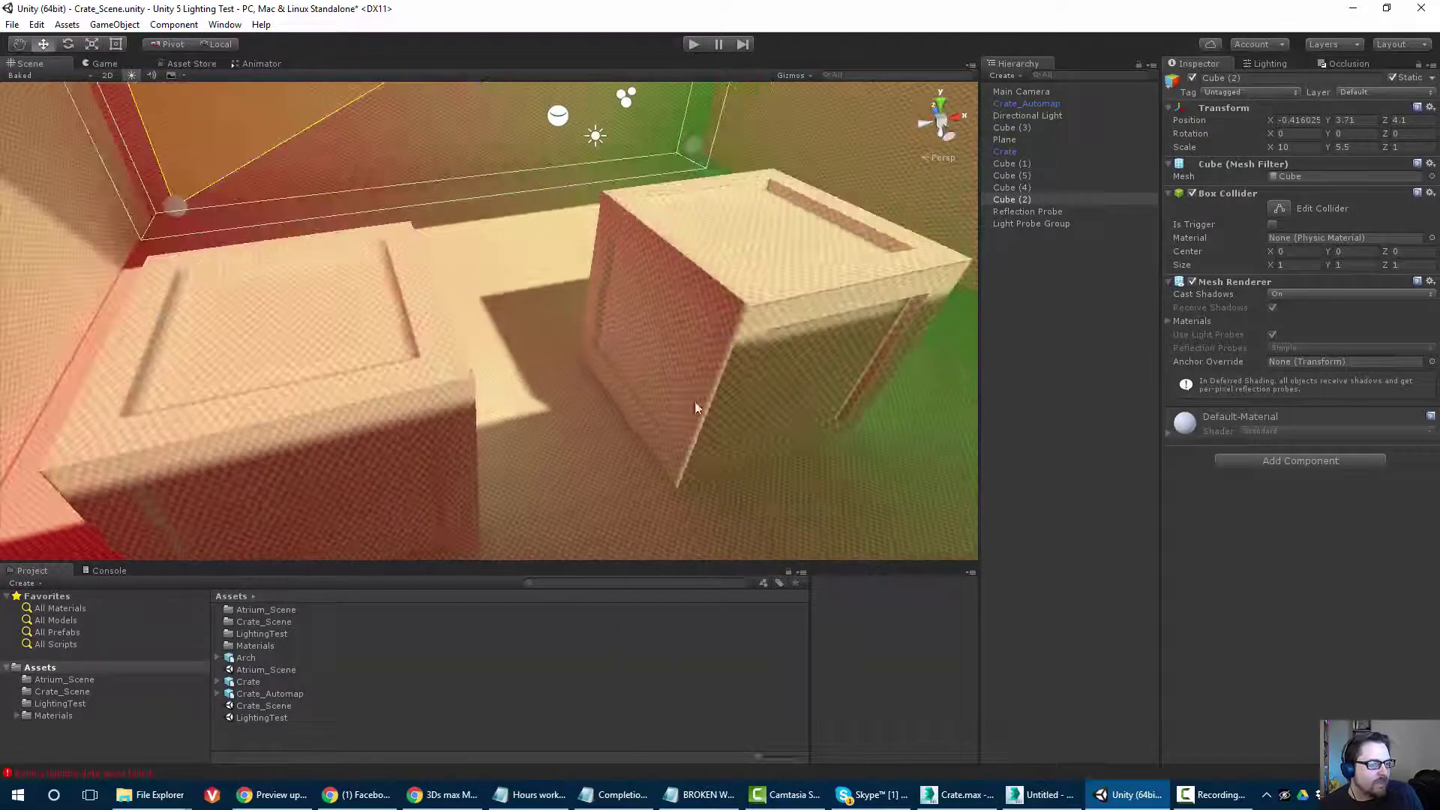
{"action": "left_click_drag", "start_coordinate": [706, 318], "coordinate": [267, 213], "text": "alt"}
{"action": "scroll", "coordinate": [447, 354], "scroll_direction": "up", "scroll_amount": 6}
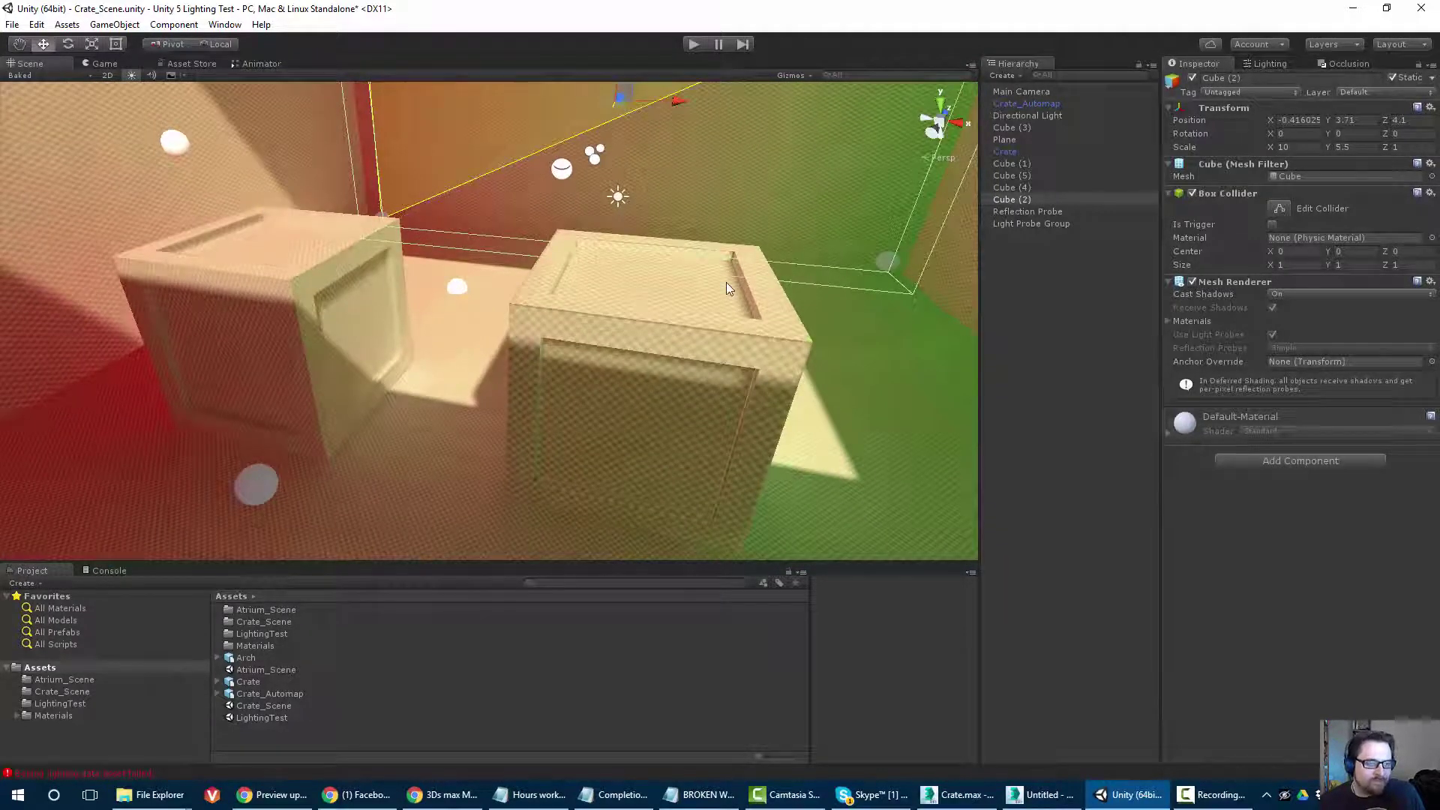
Set the Baked Resolution to 20 texels per unit and switch the scene view back to Shaded.
{"action": "left_click", "coordinate": [1253, 62]}
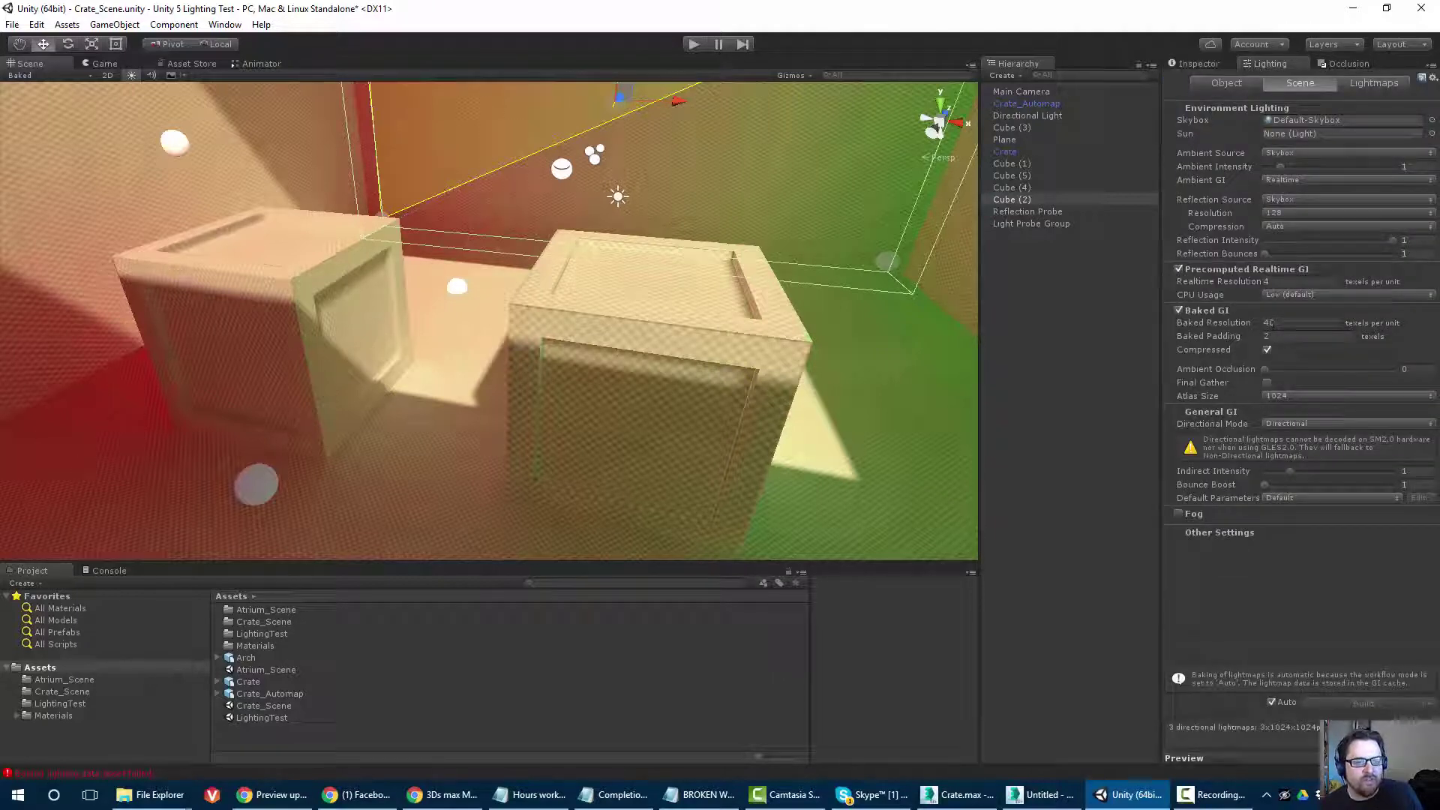
{"action": "type", "text": "80"}
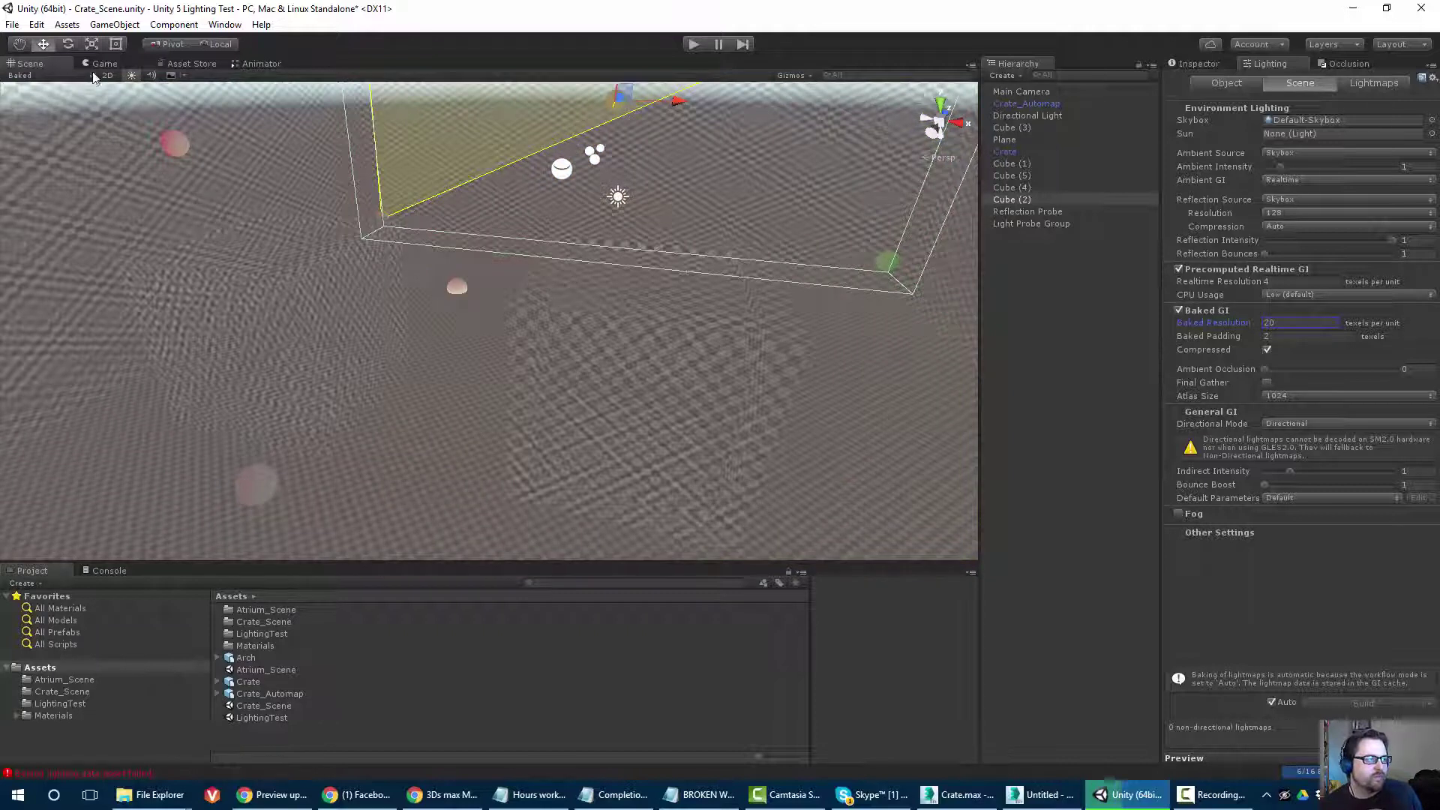
{"action": "left_click", "coordinate": [23, 75]}
{"action": "left_click", "coordinate": [36, 101]}
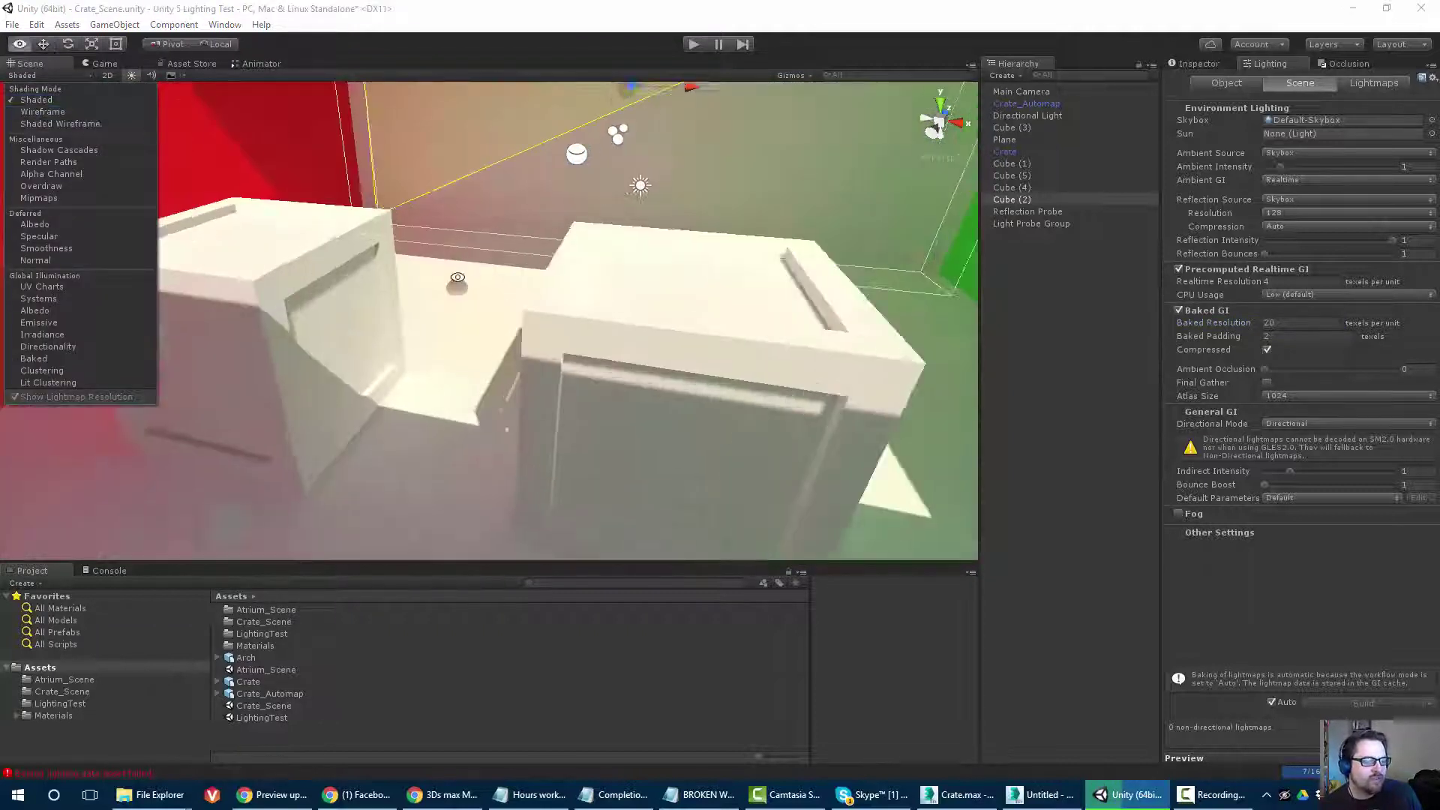
Inspect the rebaked crates up close for lighting seams along their edges.
{"action": "middle_click_drag", "start_coordinate": [570, 217], "coordinate": [355, 215]}
{"action": "left_click_drag", "start_coordinate": [355, 215], "coordinate": [361, 237], "text": "alt"}
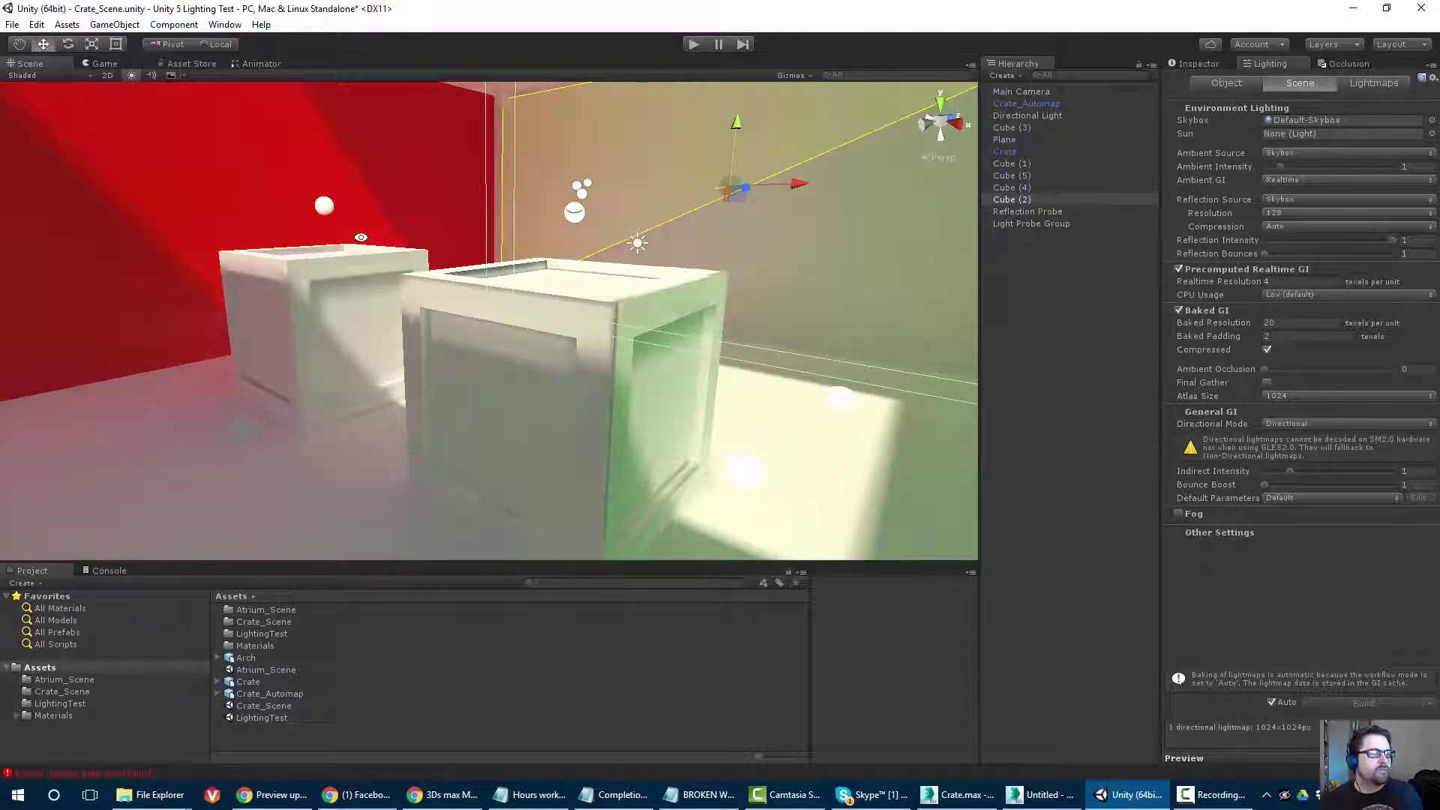
{"action": "left_click_drag", "start_coordinate": [361, 237], "coordinate": [459, 378], "text": "alt"}
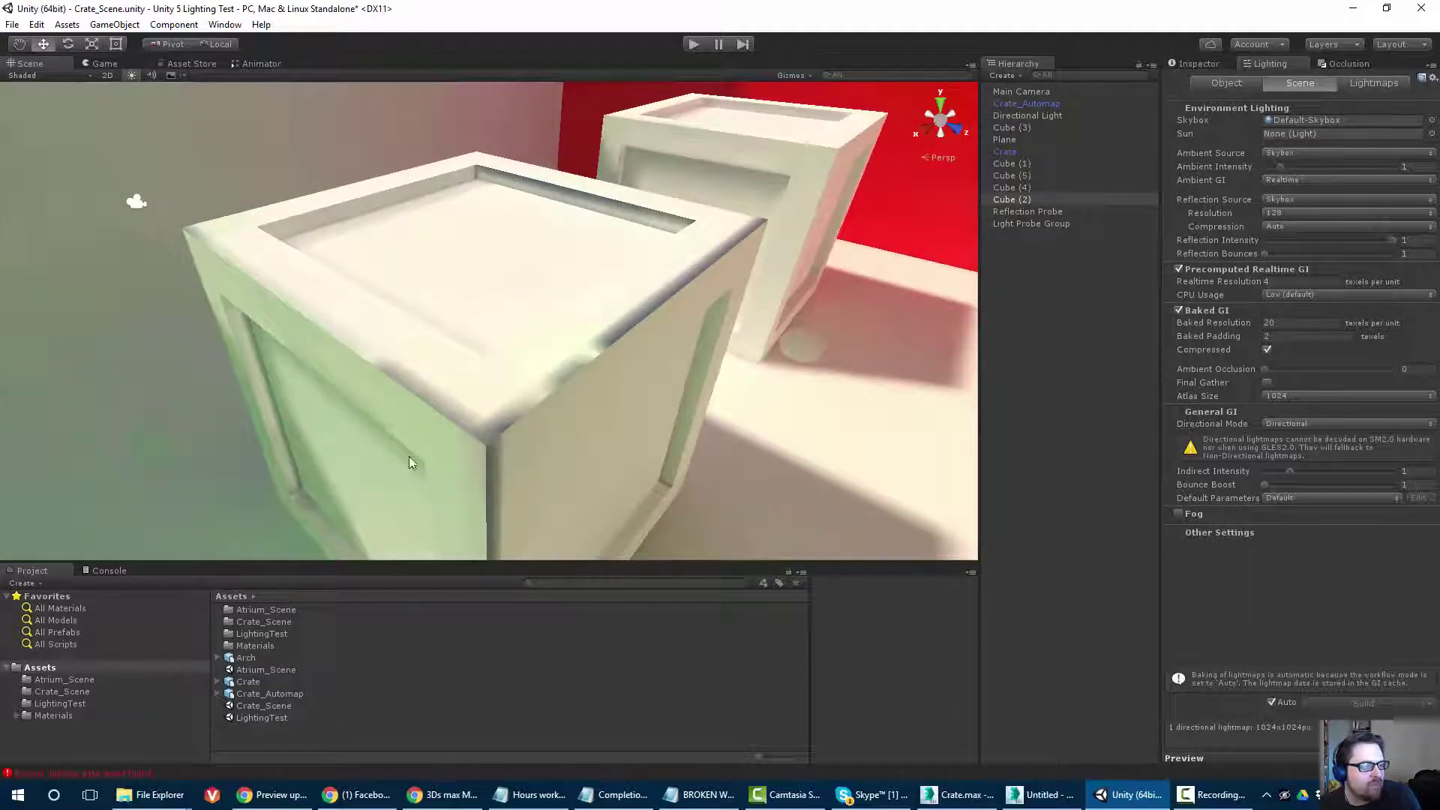
Set the Baked Resolution to 10 texels per unit and examine the rebaked lighting on both crates.
{"action": "right_click_drag", "start_coordinate": [670, 305], "coordinate": [525, 390]}
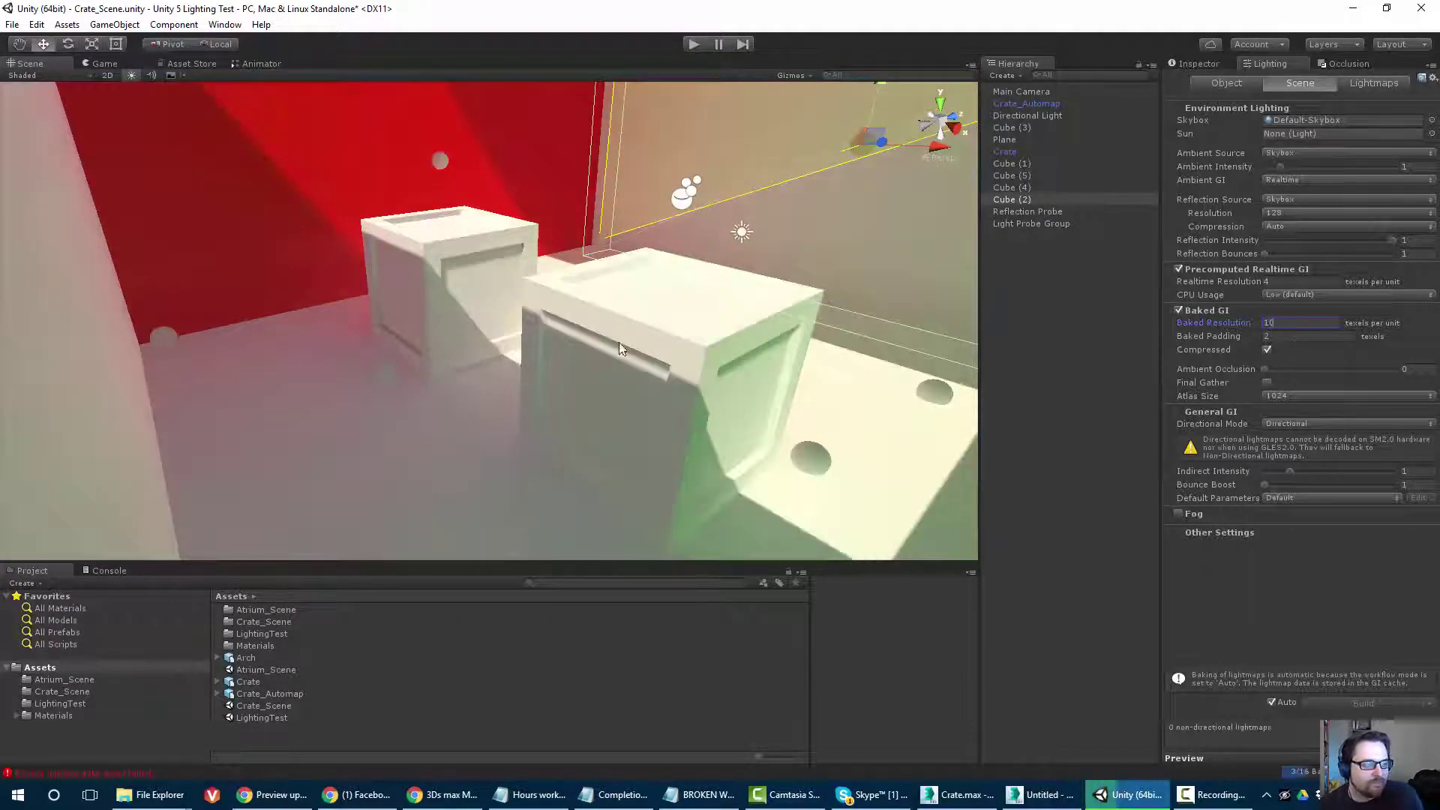
{"action": "right_click_drag", "start_coordinate": [374, 310], "coordinate": [287, 283]}
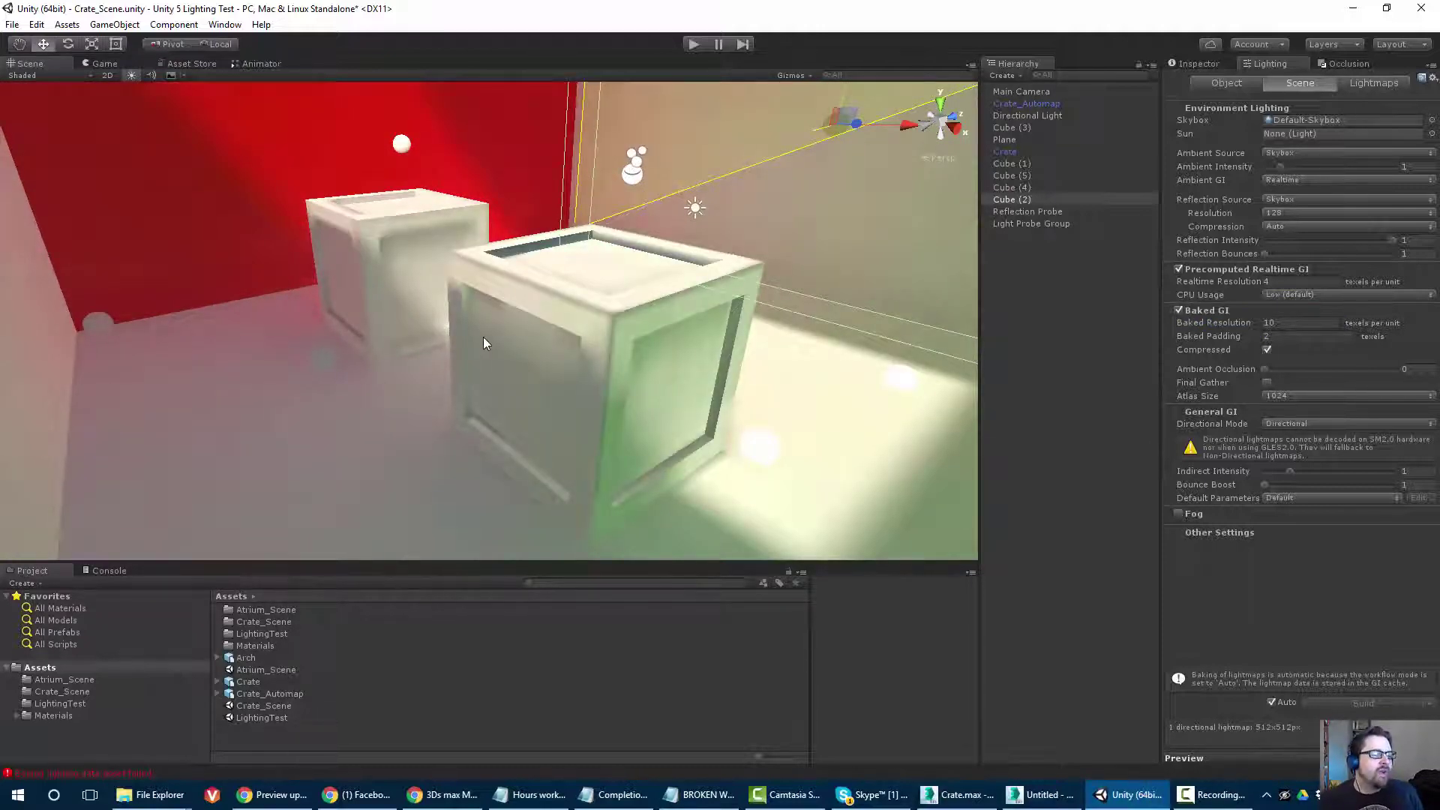
{"action": "right_click_drag", "start_coordinate": [425, 276], "coordinate": [444, 430]}
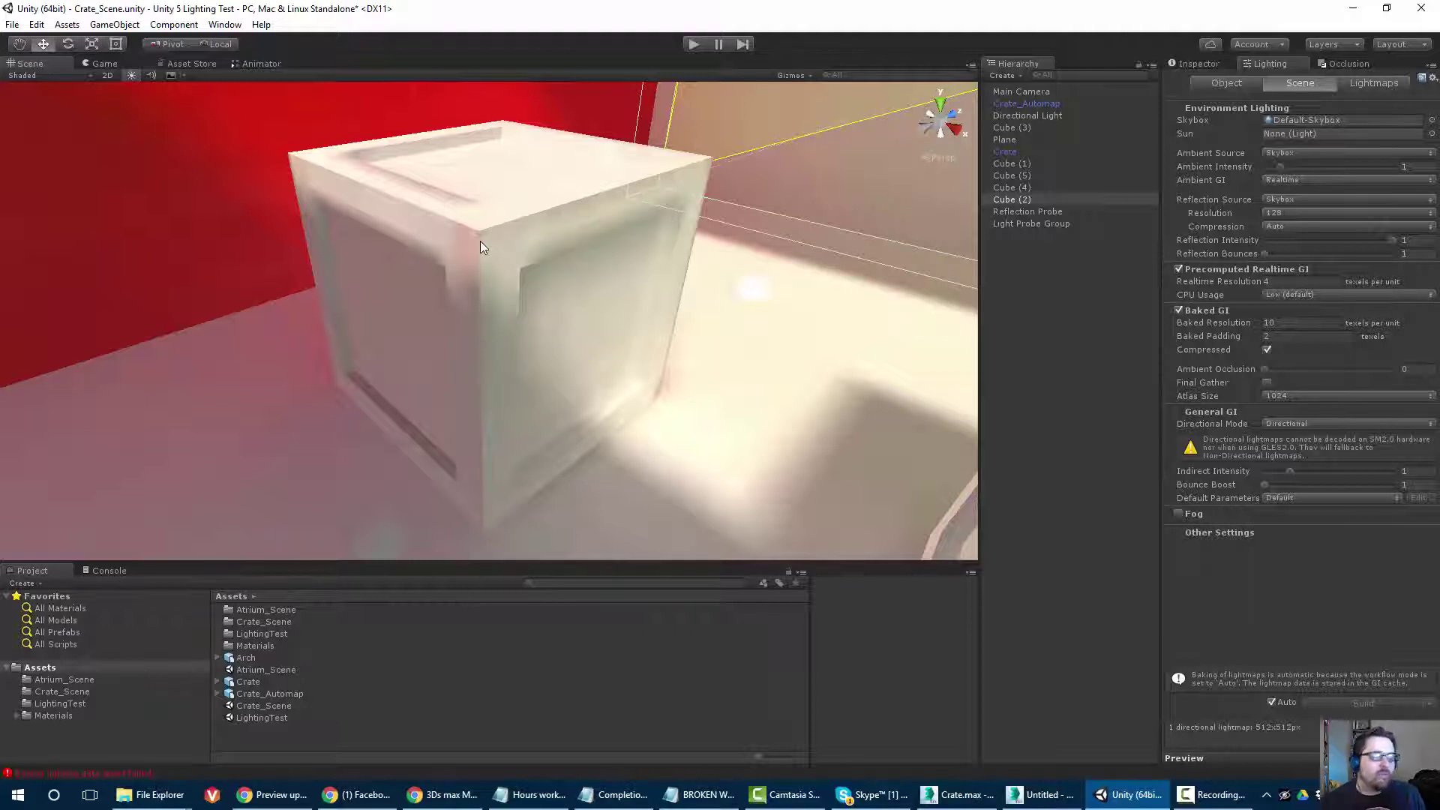
Inspect the baked lighting on the corners and recessed panels of both crates from several angles.
{"action": "right_click_drag", "start_coordinate": [480, 240], "coordinate": [500, 319]}
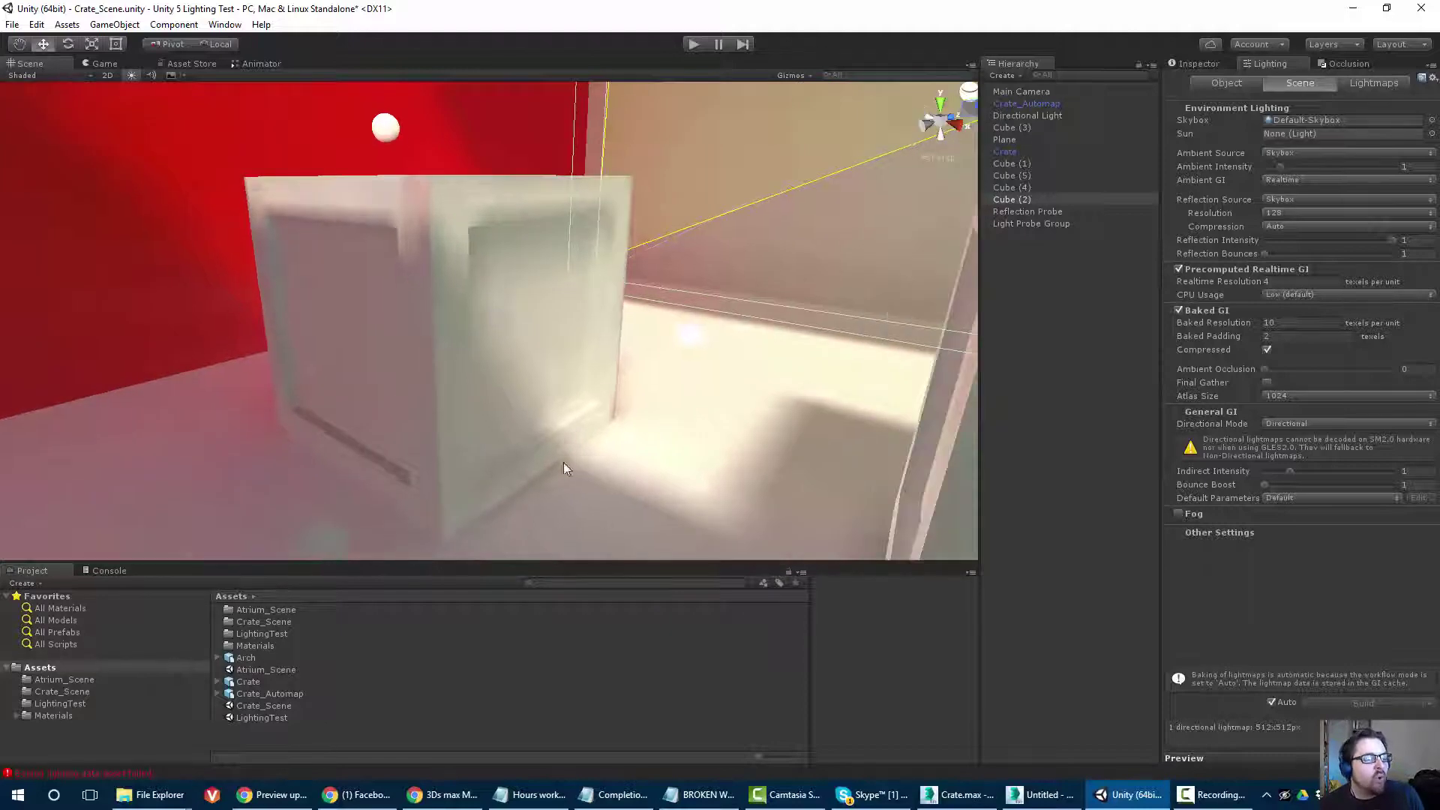
{"action": "right_click_drag", "start_coordinate": [455, 428], "coordinate": [442, 438]}
{"action": "right_click_drag", "start_coordinate": [402, 284], "coordinate": [509, 293]}
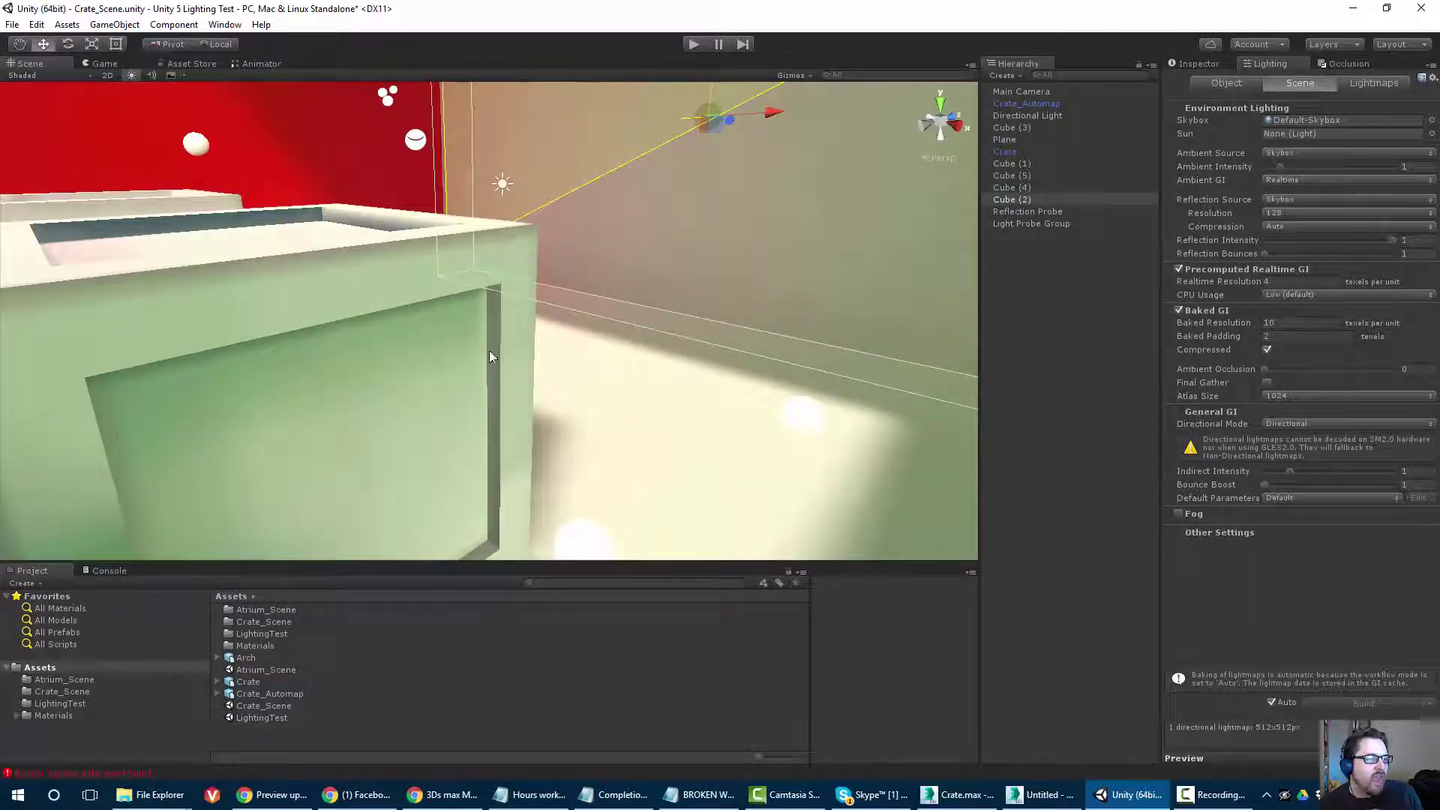
{"action": "right_click_drag", "start_coordinate": [485, 489], "coordinate": [619, 257]}
{"action": "left_click_drag", "start_coordinate": [531, 228], "coordinate": [743, 266], "text": "alt"}
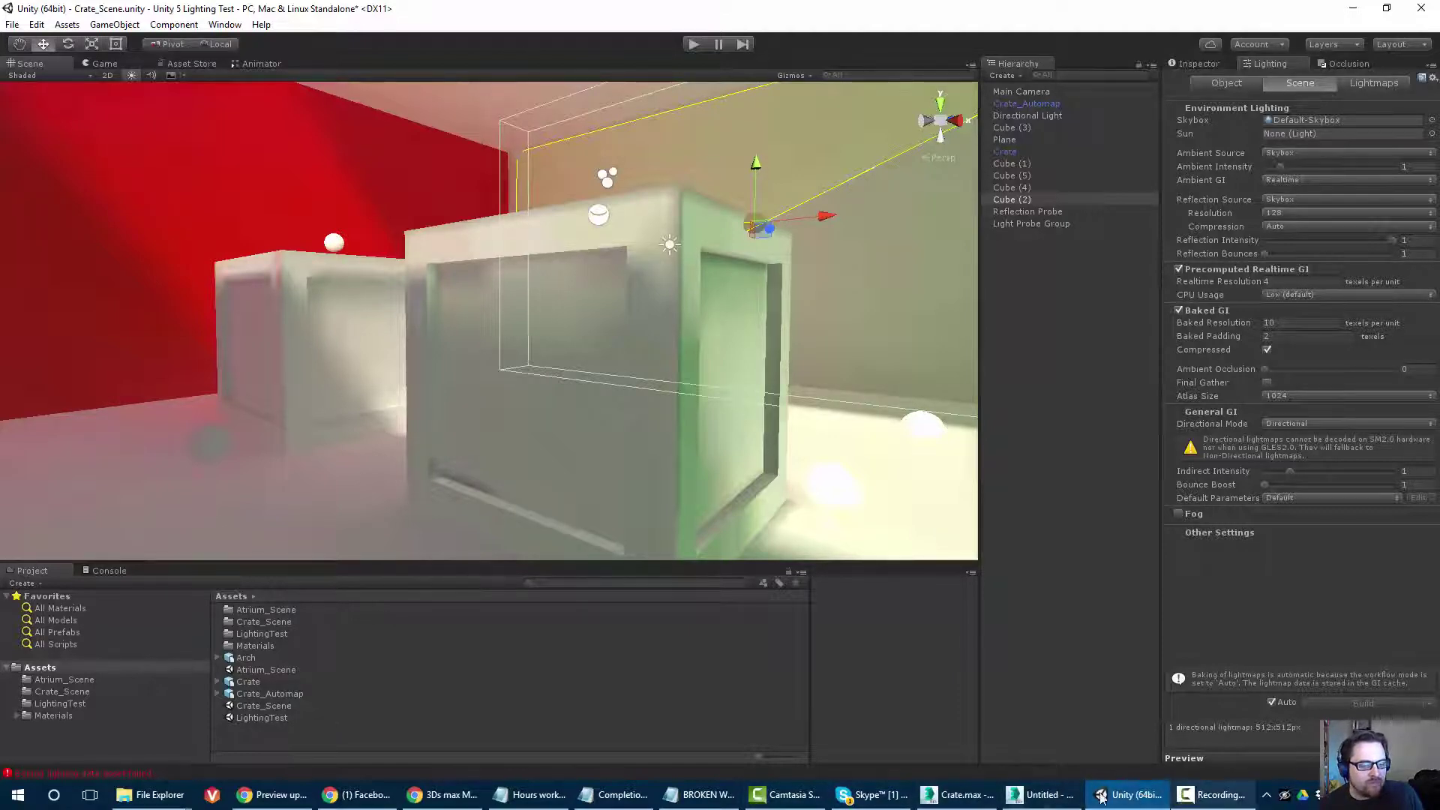
Switch to Crate.max in 3ds Max, add an Unwrap UVW modifier to the crate, and open its UV editor without the checker background.
{"action": "left_click", "coordinate": [960, 794]}
{"action": "key", "text": "alt"}
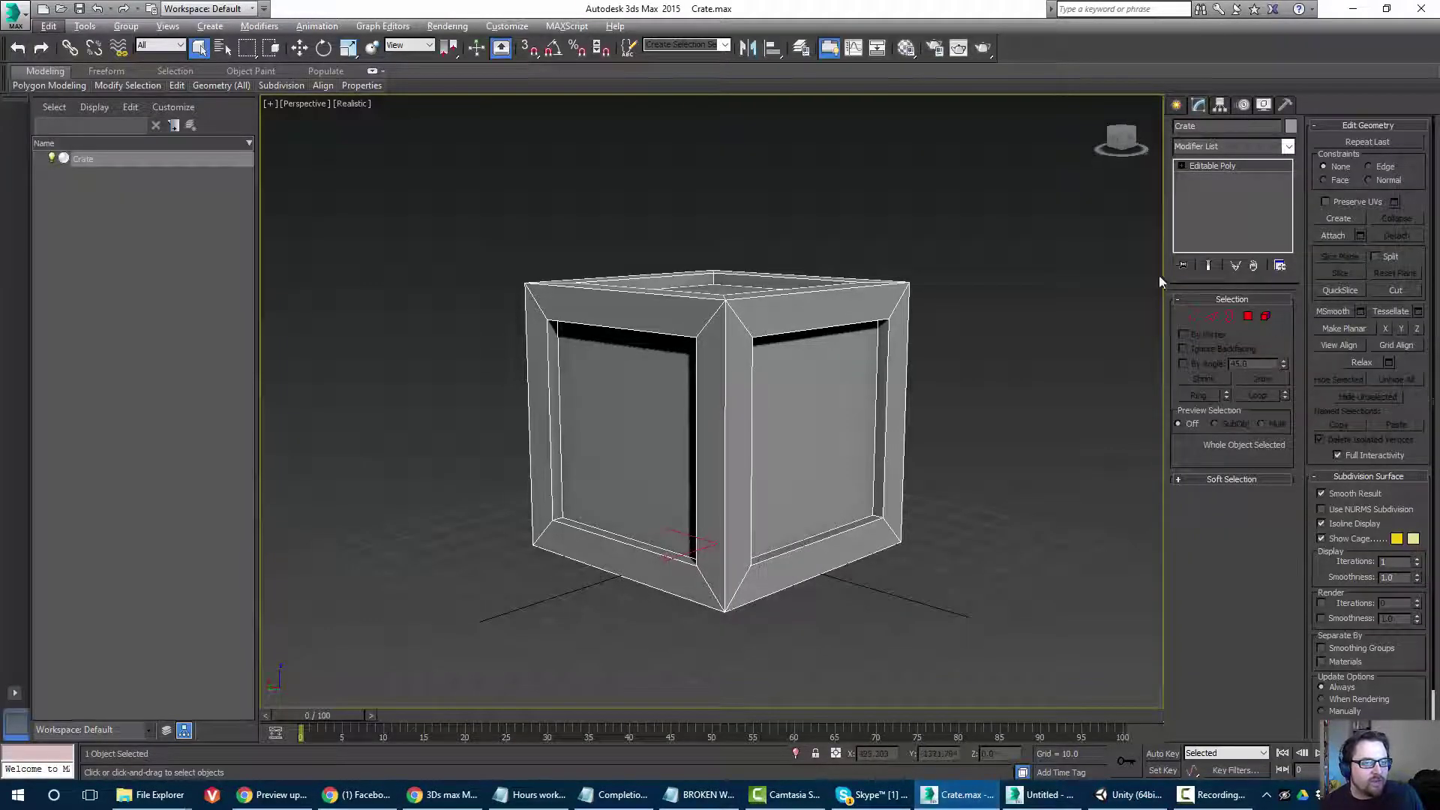
{"action": "left_click", "coordinate": [1288, 147]}
{"action": "scroll", "coordinate": [1206, 598], "scroll_direction": "down", "scroll_amount": 20}
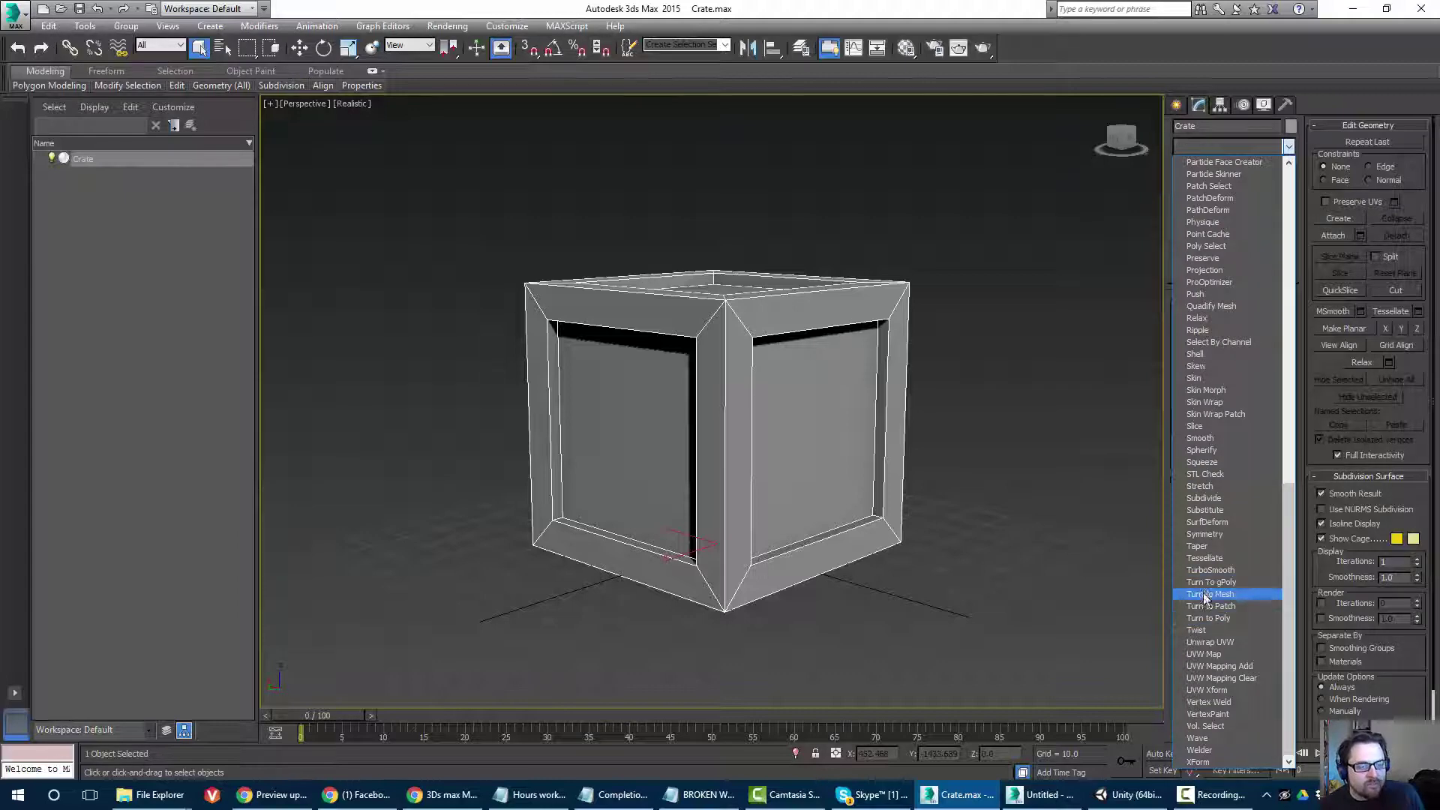
{"action": "left_click", "coordinate": [1209, 642]}
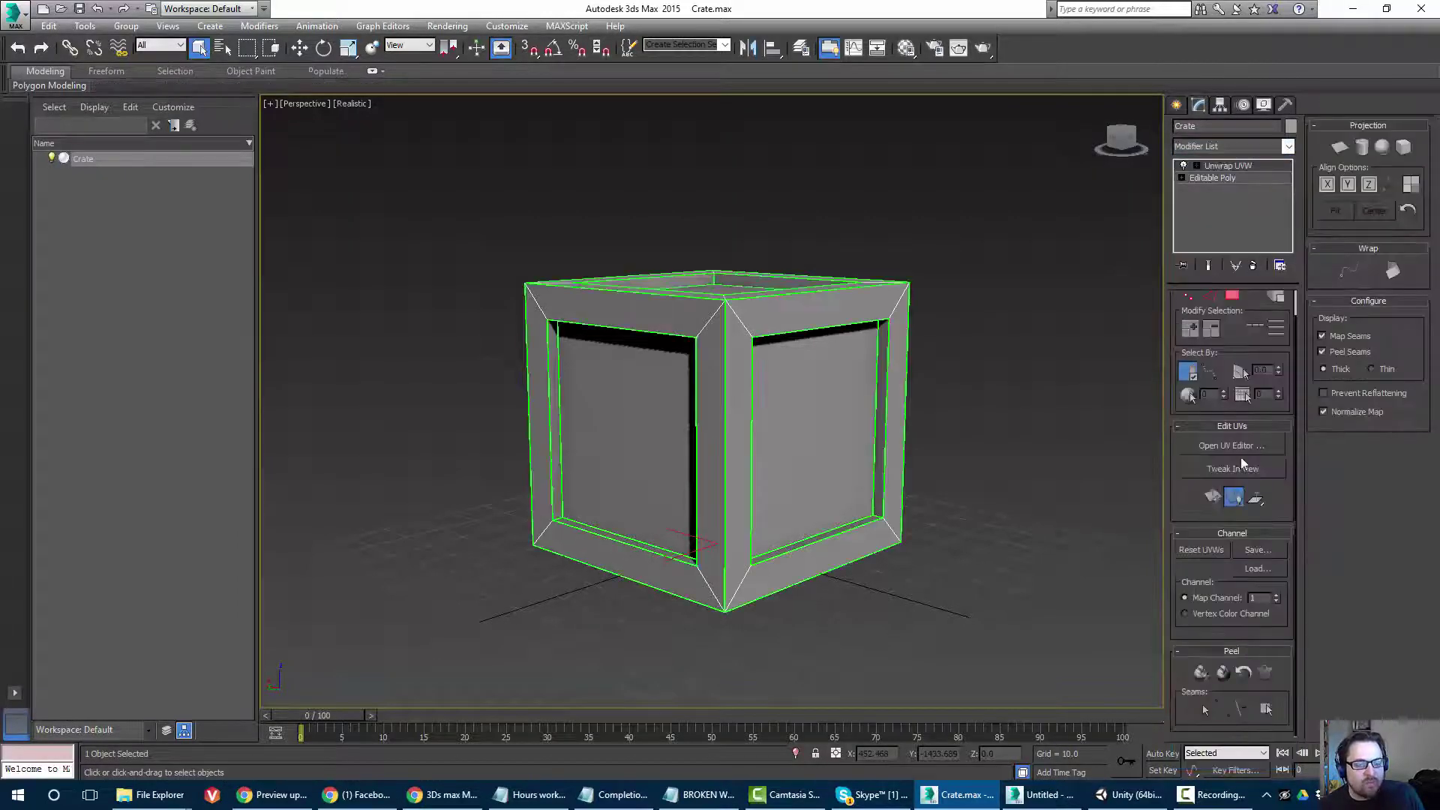
{"action": "left_click", "coordinate": [1216, 449]}
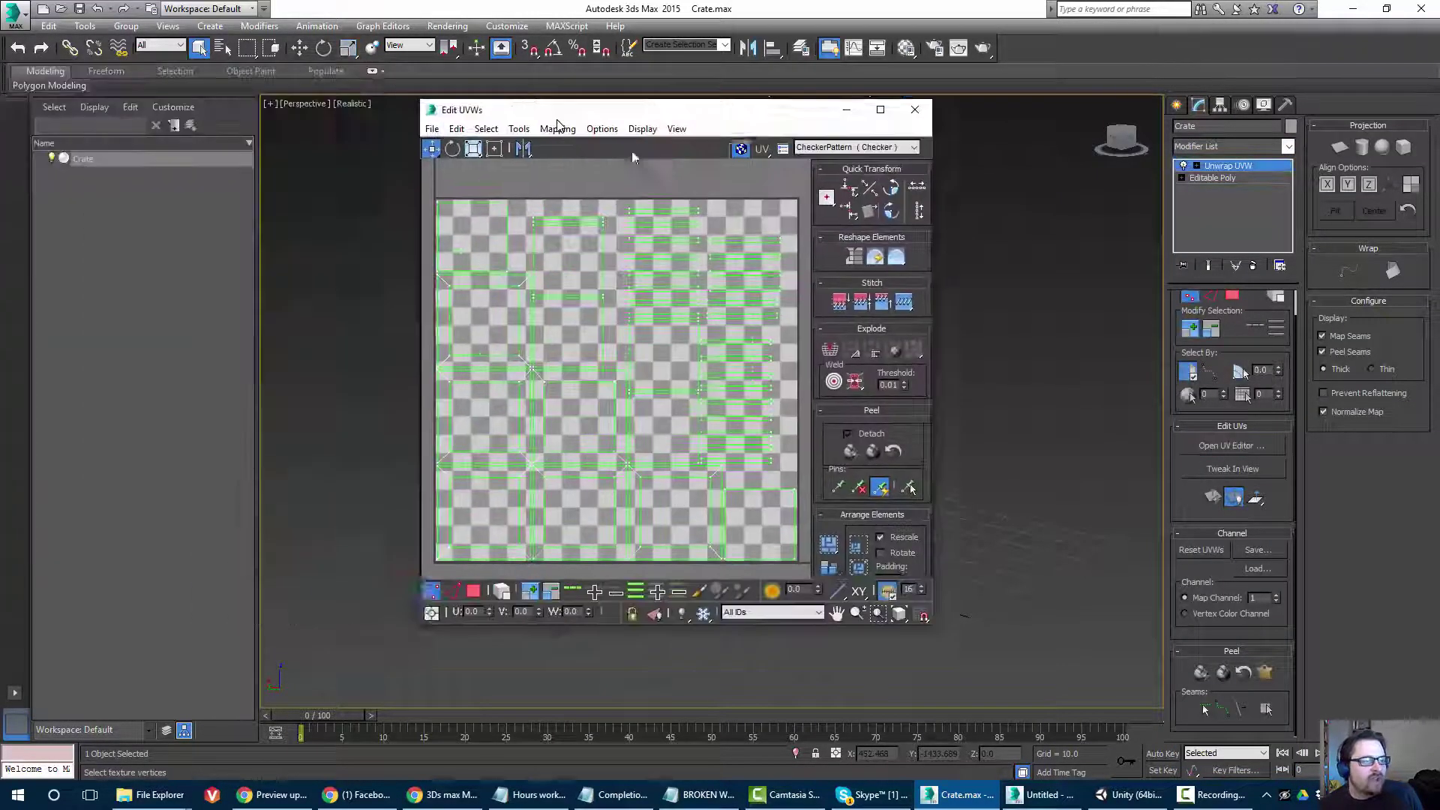
{"action": "left_click", "coordinate": [816, 183]}
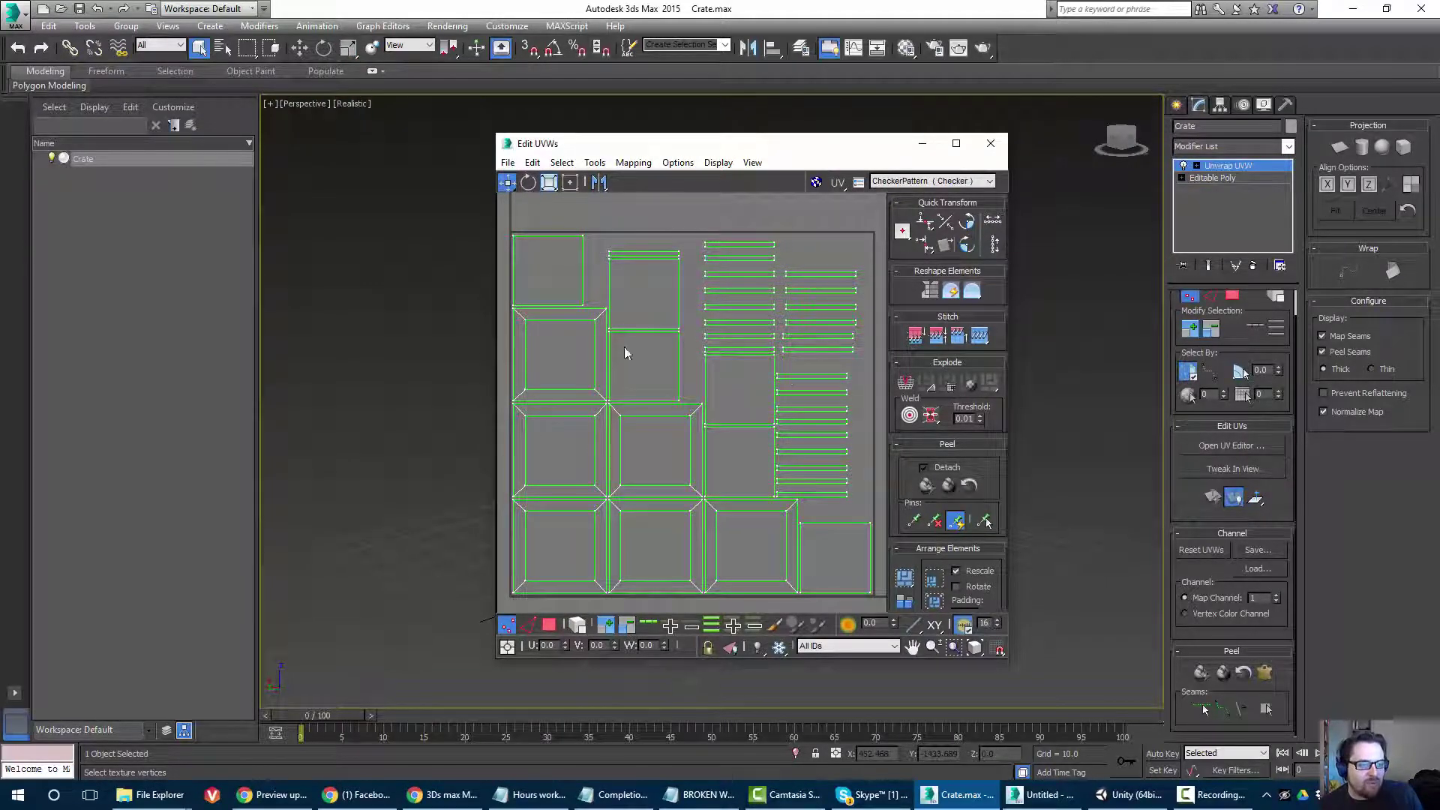
Examine the spacing between the thin strips and square panels in the crate's enlarged UV layout, then minimize the editor.
{"action": "scroll", "coordinate": [780, 382], "scroll_direction": "up", "scroll_amount": 5}
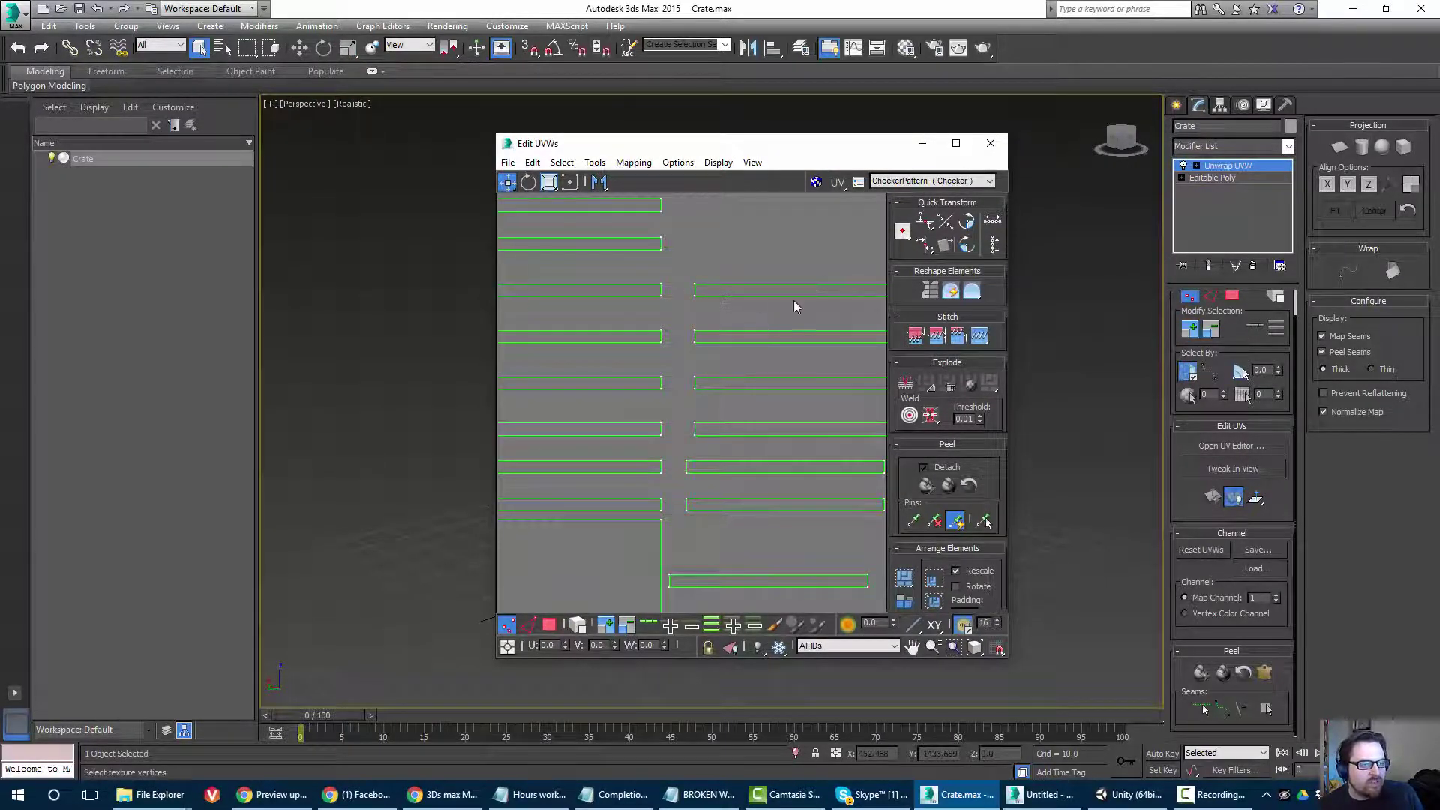
{"action": "left_click", "coordinate": [956, 143]}
{"action": "scroll", "coordinate": [791, 221], "scroll_direction": "down", "scroll_amount": 2}
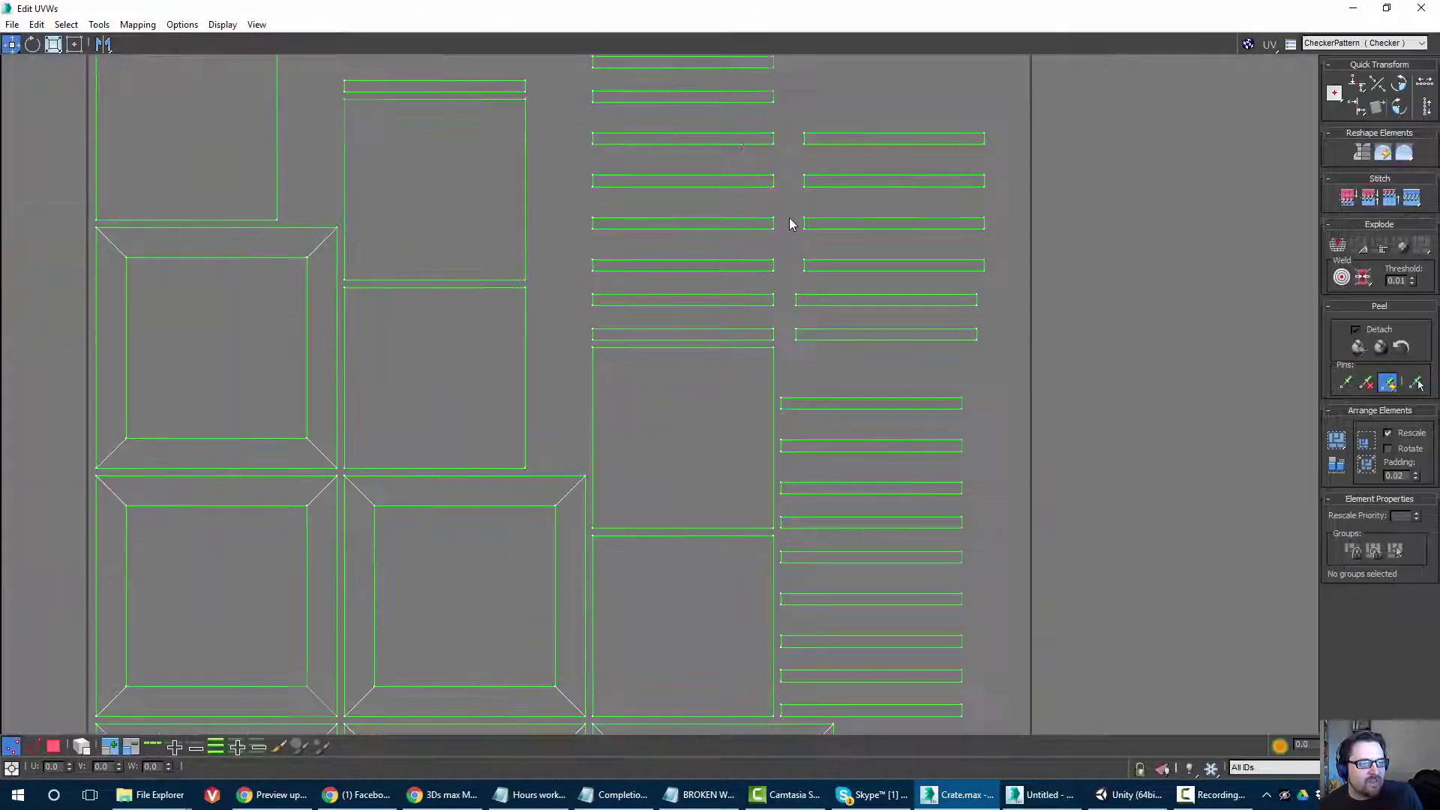
{"action": "scroll", "coordinate": [762, 202], "scroll_direction": "up", "scroll_amount": 4}
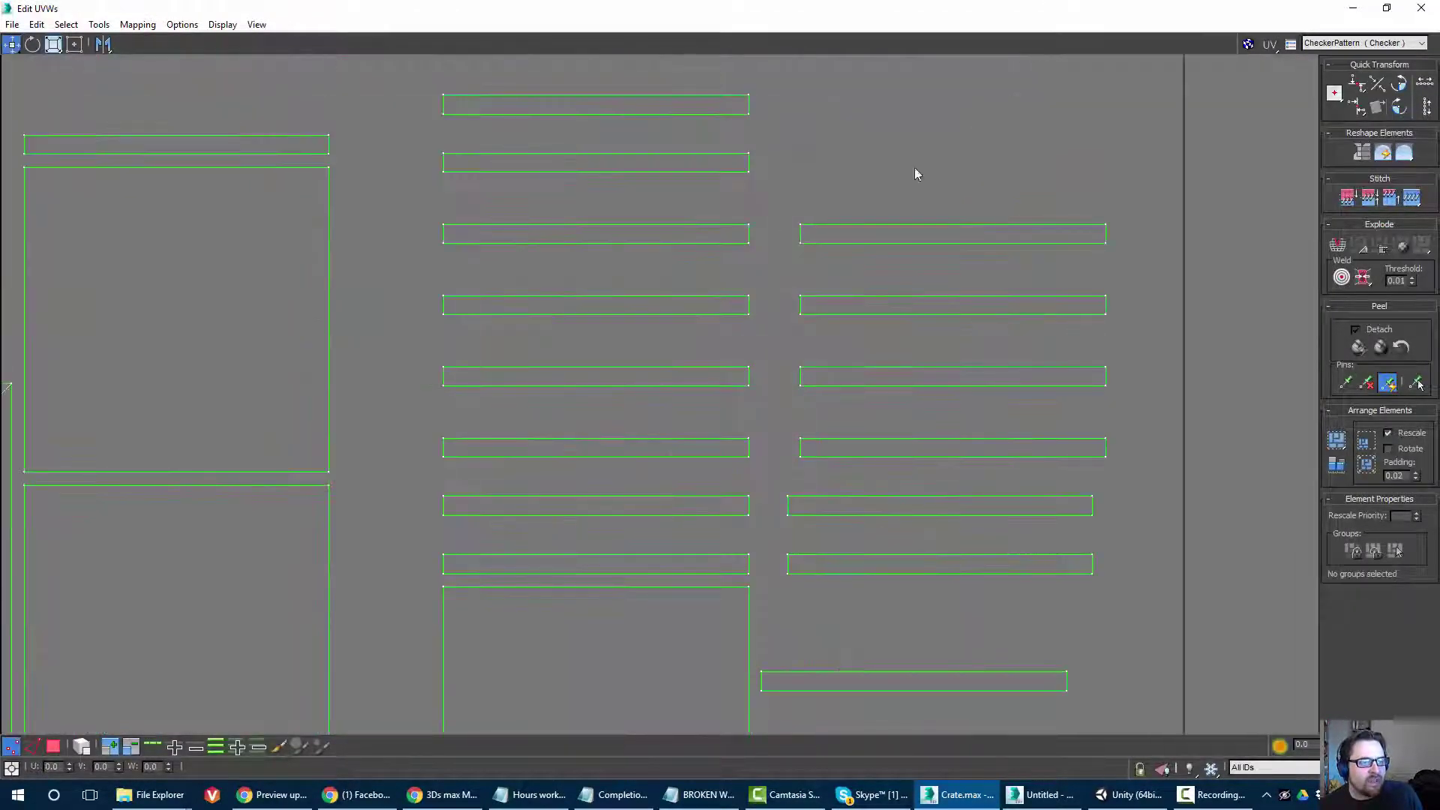
{"action": "scroll", "coordinate": [825, 335], "scroll_direction": "down", "scroll_amount": 3}
{"action": "scroll", "coordinate": [825, 335], "scroll_direction": "up", "scroll_amount": 2}
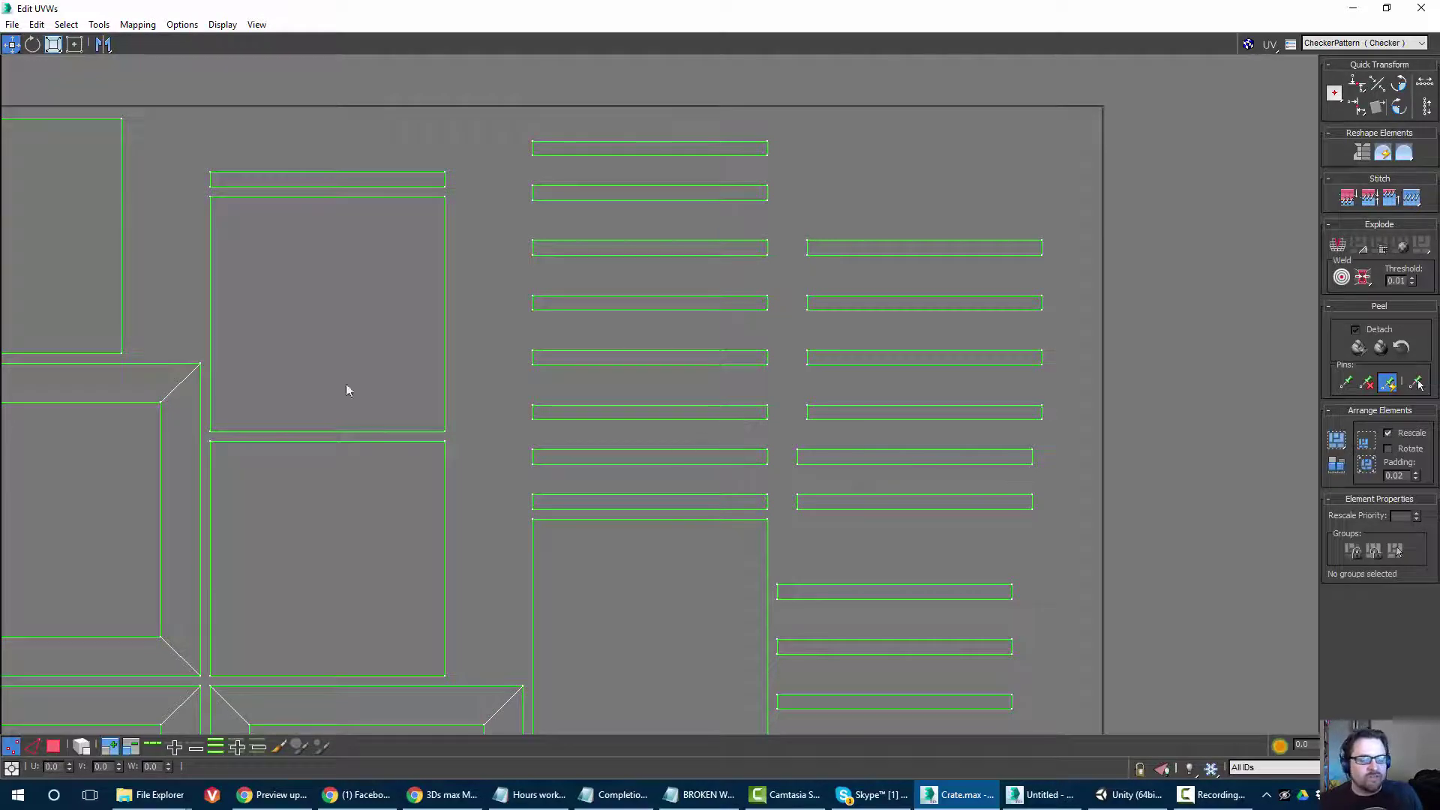
{"action": "left_click", "coordinate": [1352, 7]}
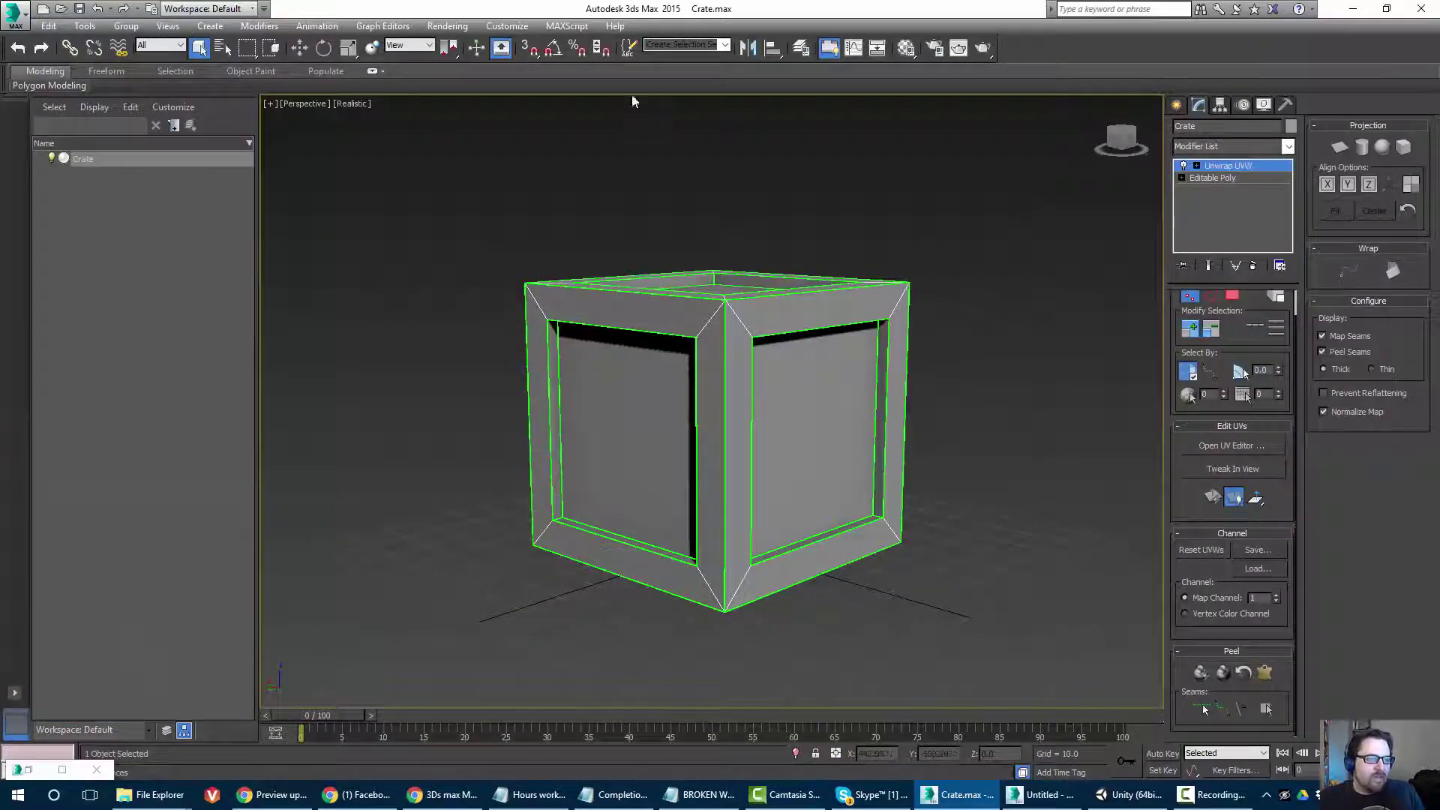
Return to Unity, set the Baked Resolution to 5 texels per unit, and inspect the rebaked crates.
{"action": "left_click", "coordinate": [1129, 795]}
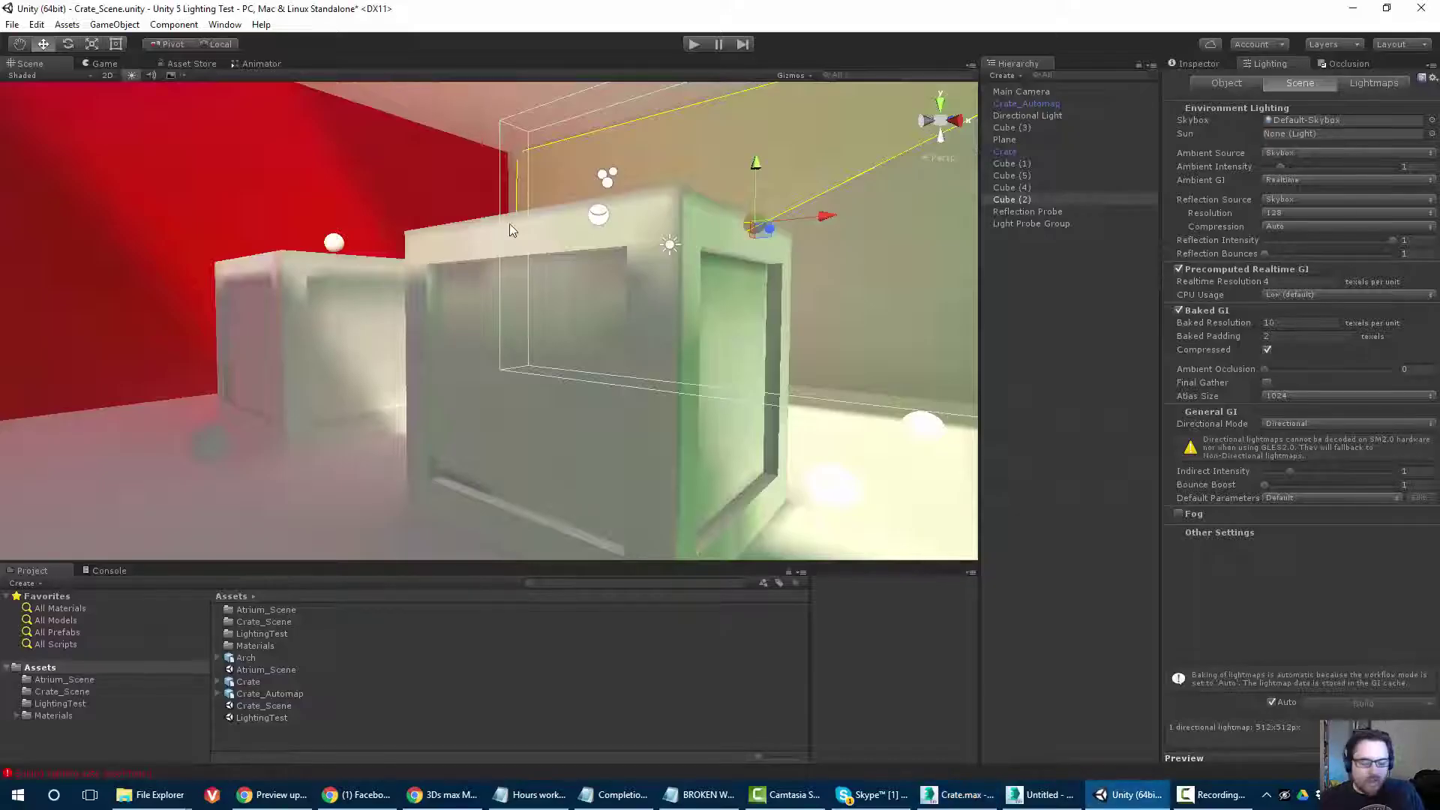
{"action": "left_click_drag", "start_coordinate": [1292, 323], "coordinate": [1221, 321]}
{"action": "type", "text": "5"}
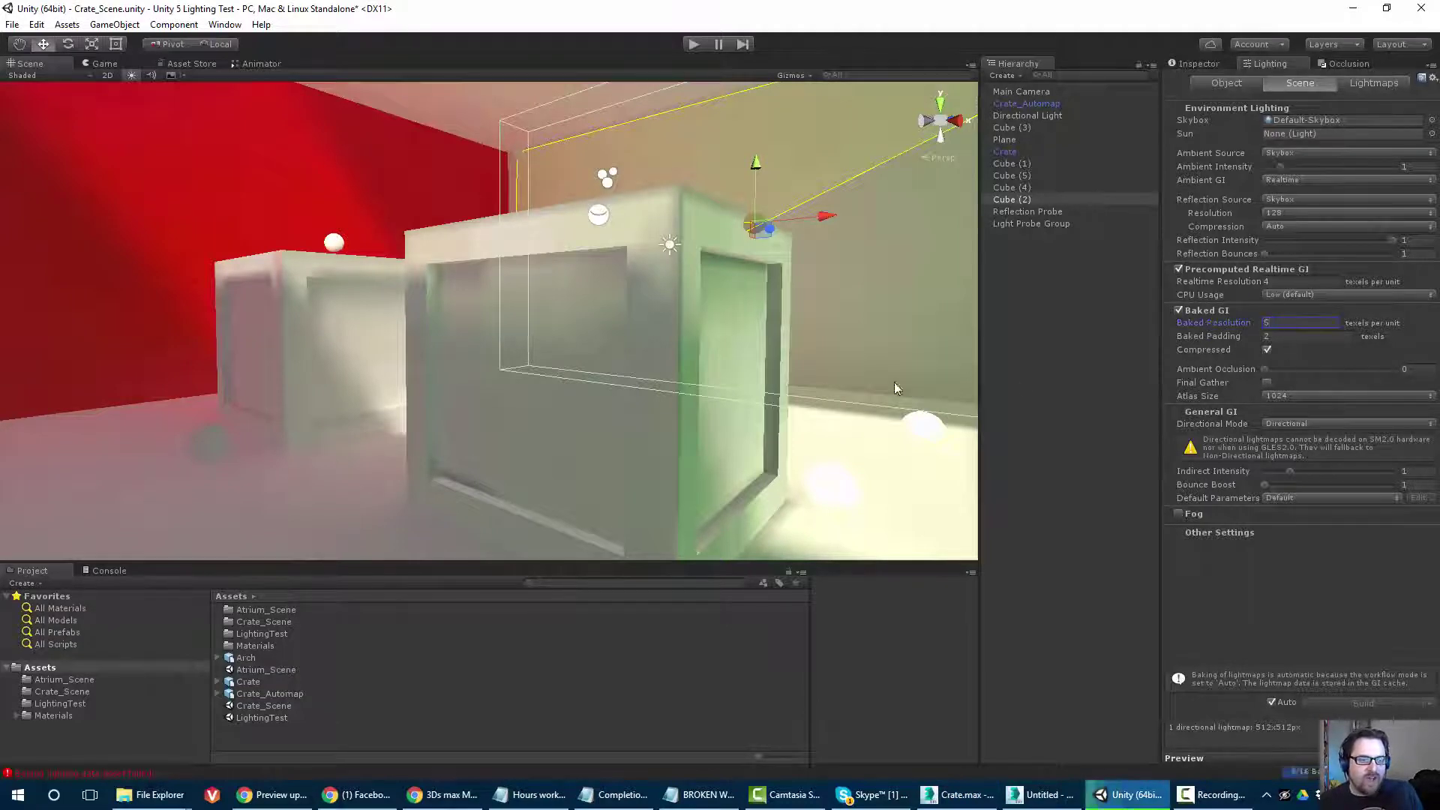
{"action": "left_click_drag", "start_coordinate": [599, 286], "coordinate": [500, 270], "text": "alt"}
{"action": "left_click", "coordinate": [497, 194]}
{"action": "left_click_drag", "start_coordinate": [496, 188], "coordinate": [390, 453], "text": "alt"}
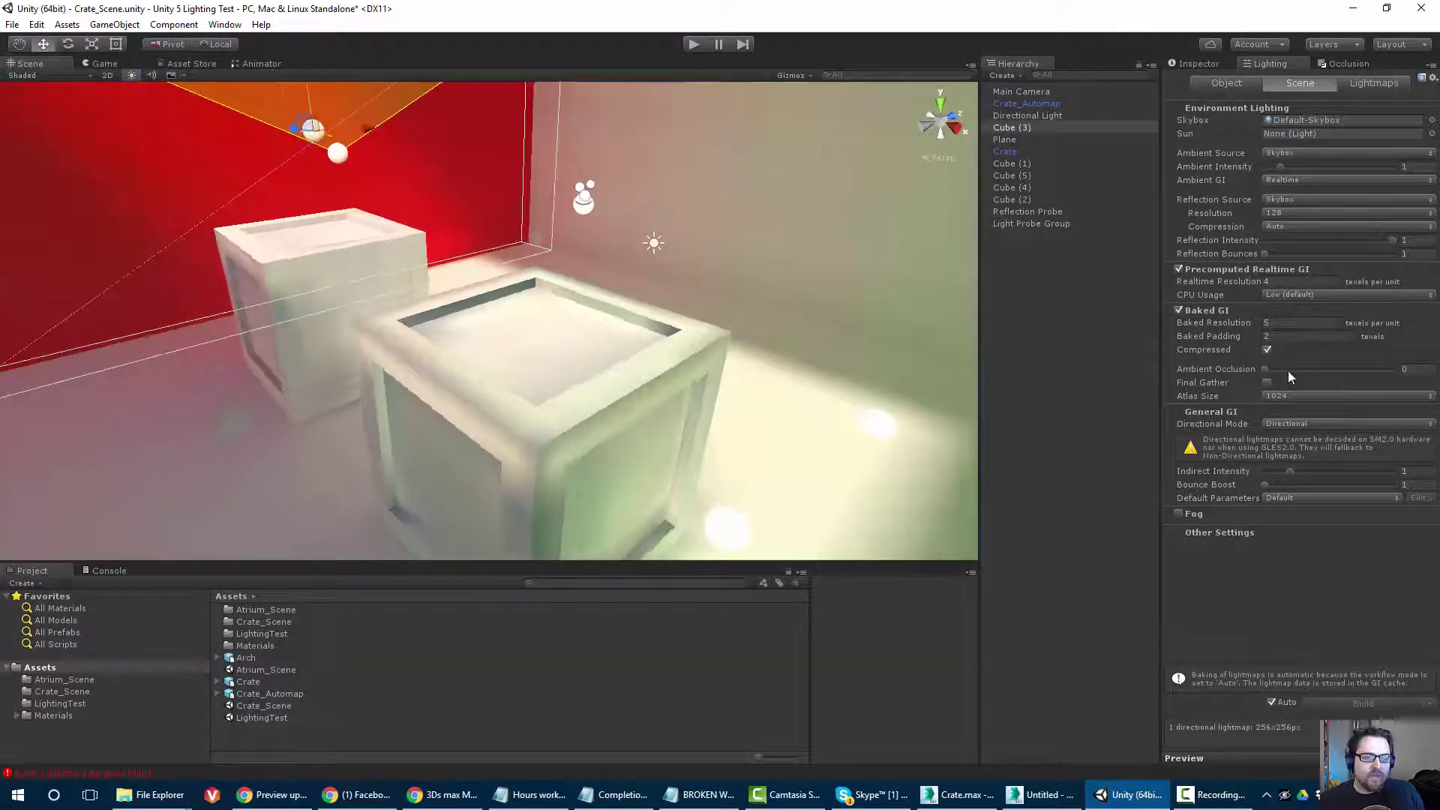
Set the Baked Resolution to 1 texel per unit and examine both rebaked crates from all around.
{"action": "left_click", "coordinate": [1291, 282]}
{"action": "left_click", "coordinate": [1284, 325]}
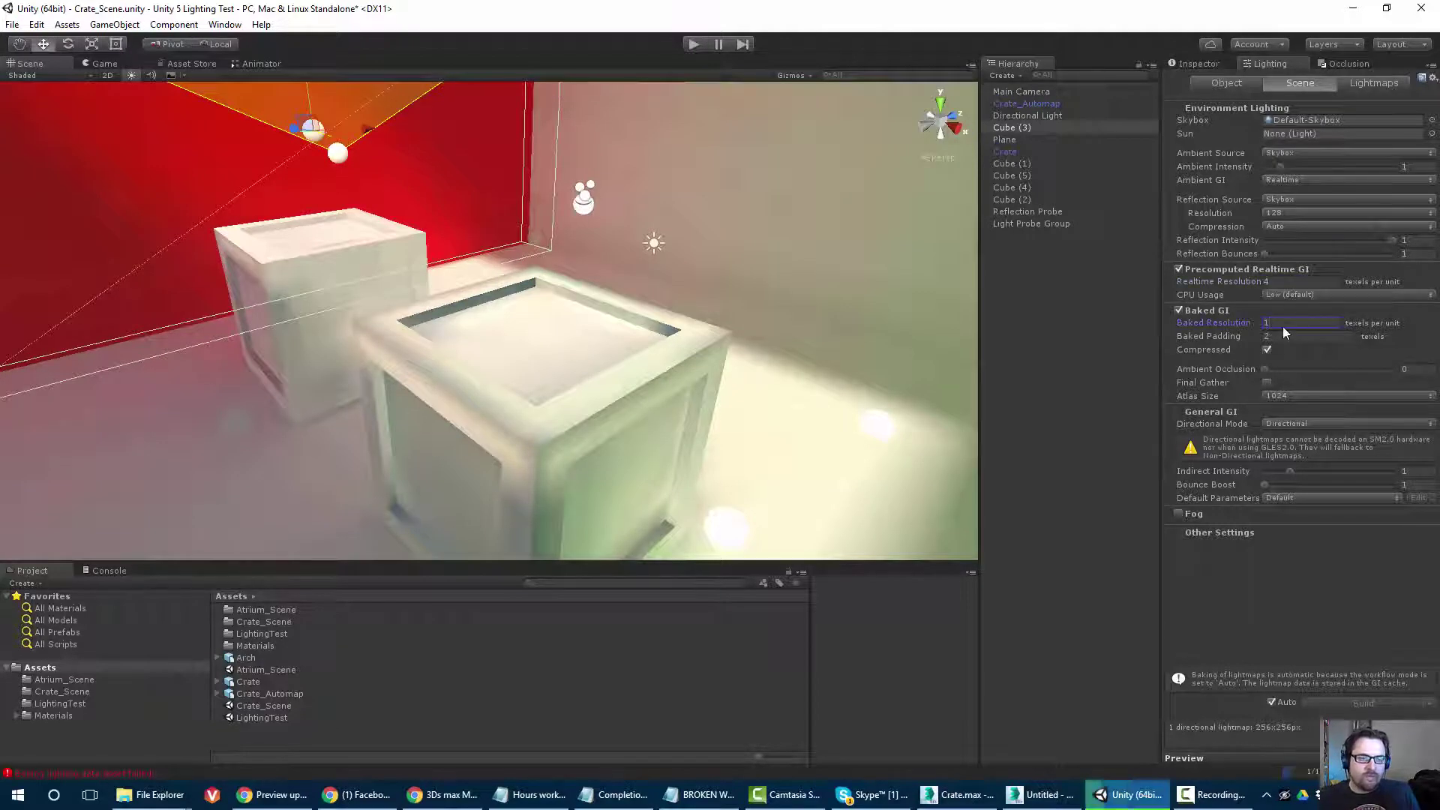
{"action": "type", "text": "1"}
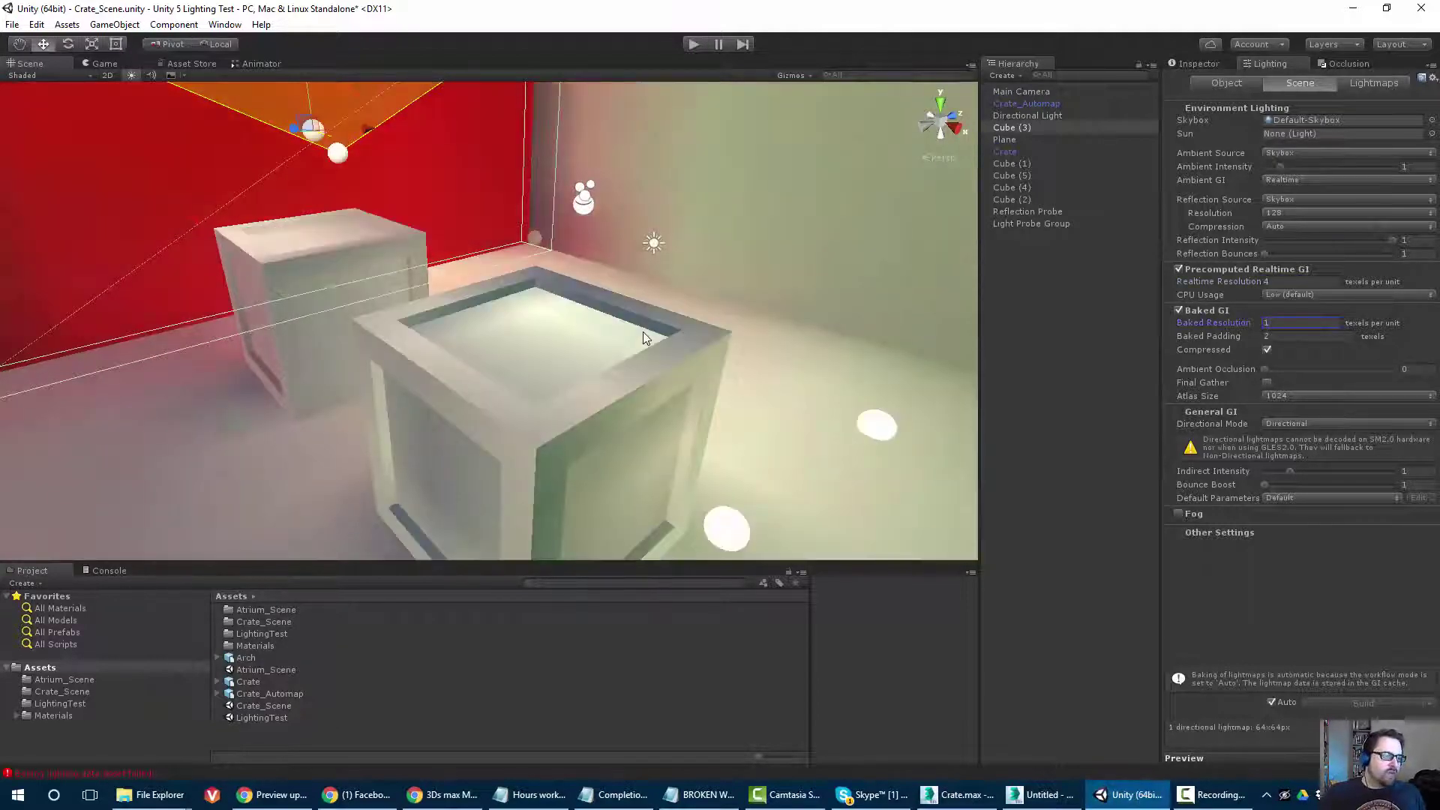
{"action": "scroll", "coordinate": [432, 323], "scroll_direction": "down", "scroll_amount": 3}
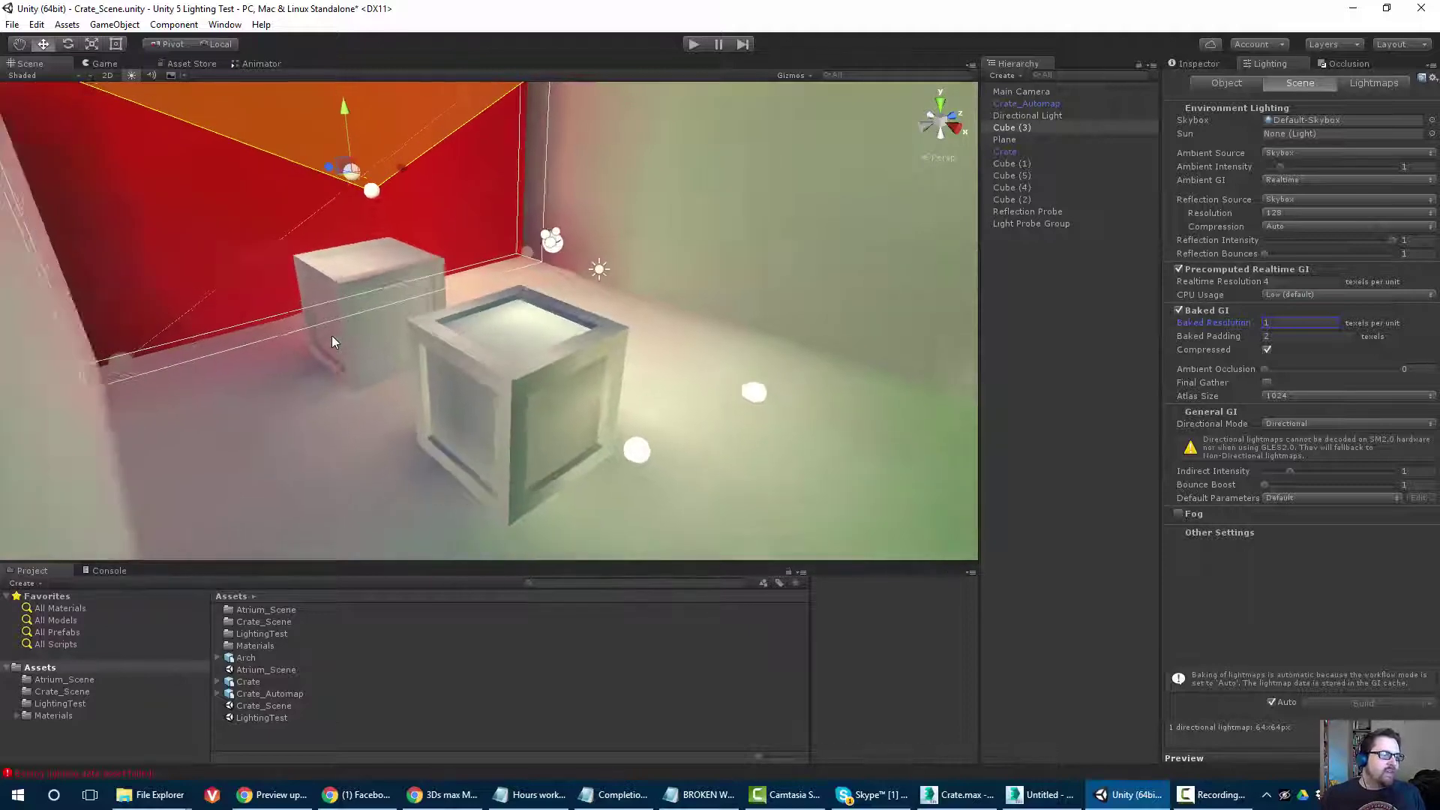
{"action": "left_click_drag", "start_coordinate": [331, 335], "coordinate": [285, 303], "text": "alt"}
{"action": "left_click_drag", "start_coordinate": [259, 252], "coordinate": [323, 411], "text": "alt"}
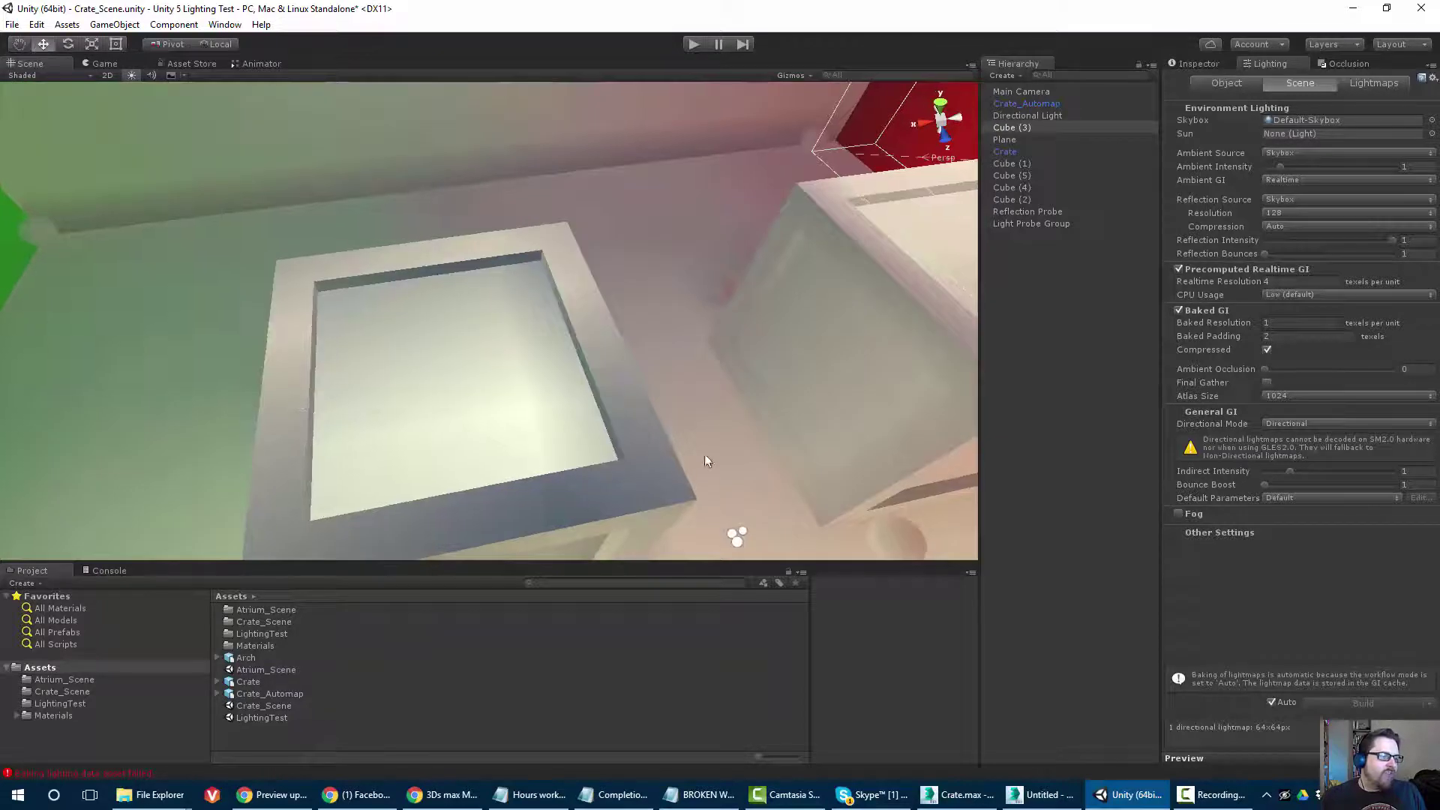
{"action": "left_click_drag", "start_coordinate": [588, 498], "coordinate": [574, 424], "text": "alt"}
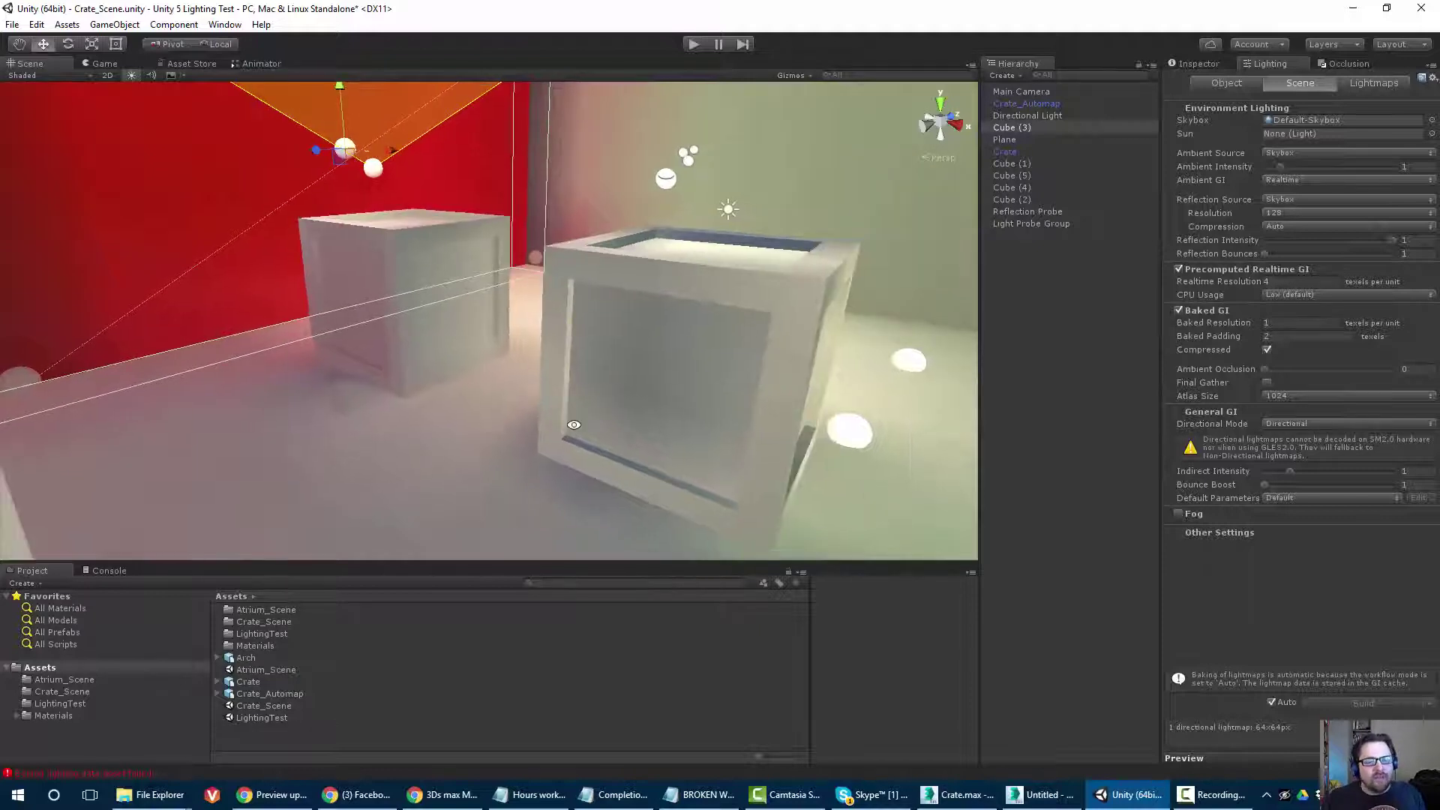